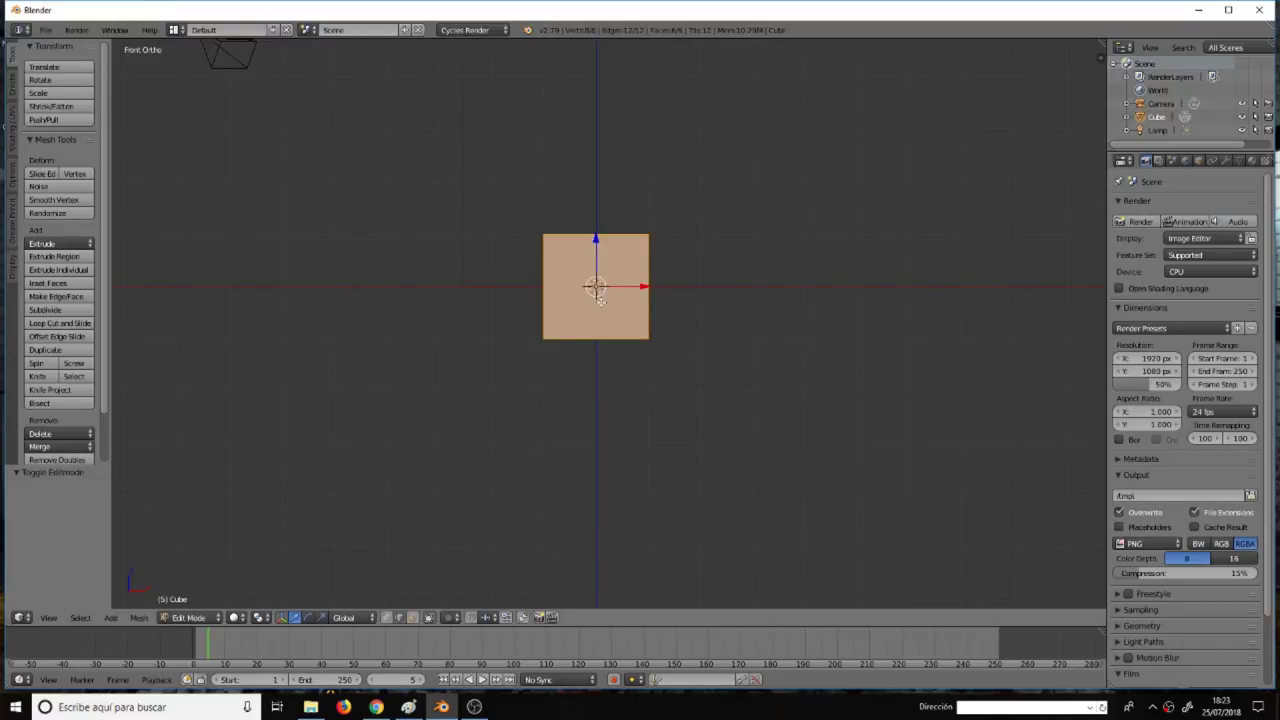
# Delete every vertex of the default cube, leaving its mesh empty in Edit Mode.
pyautogui.press('x')
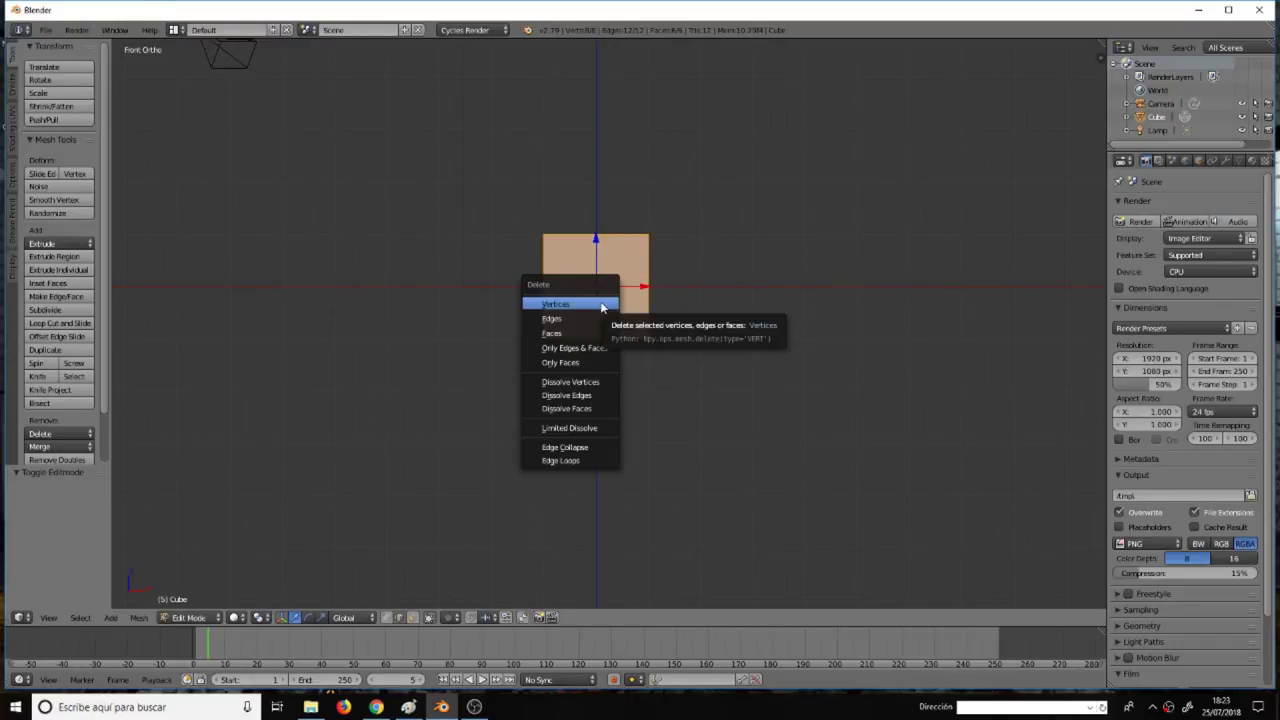
pyautogui.click(600, 301)
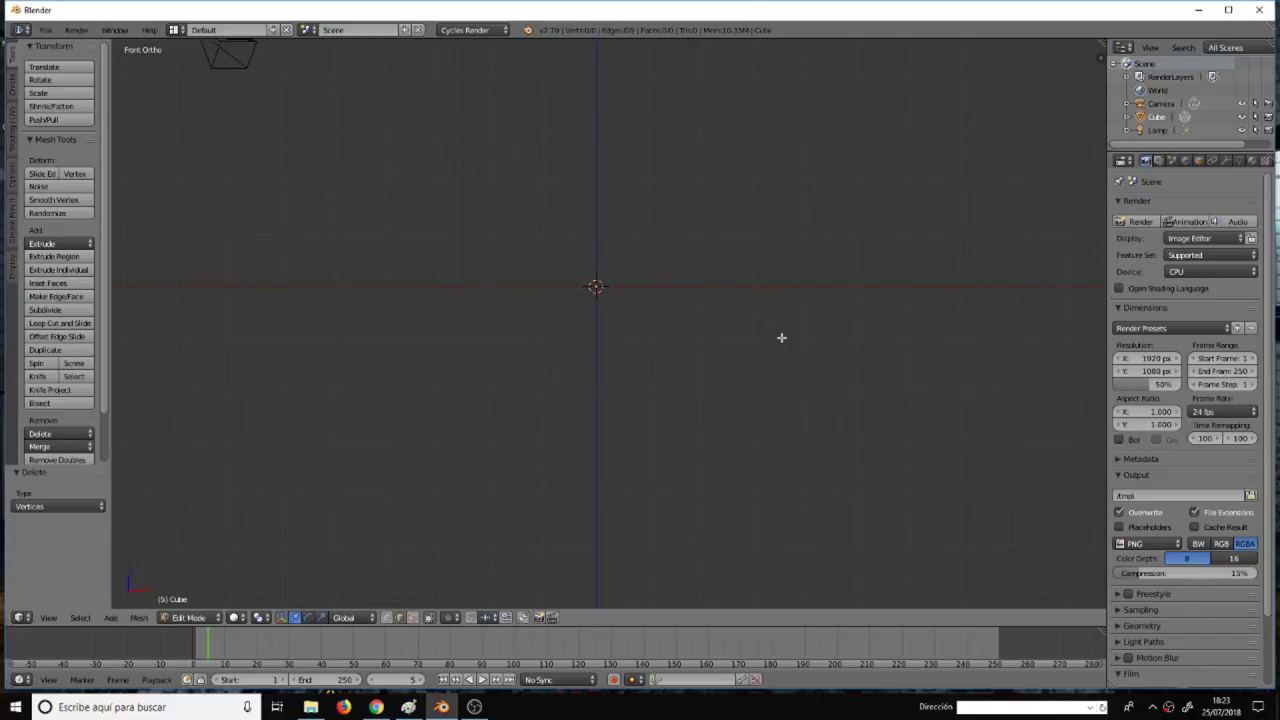
# In the viewport sidebar, turn on Background Images and add one empty slot for All Views.
pyautogui.press('n')
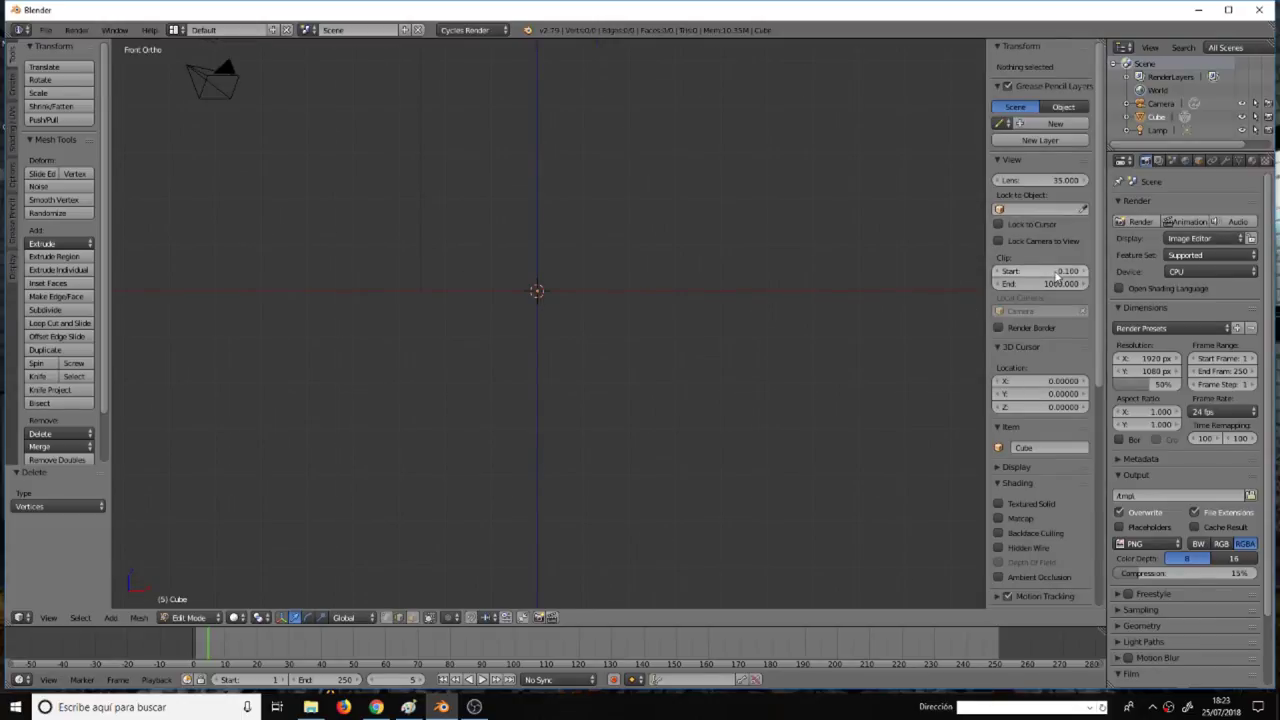
pyautogui.scroll(-5, 1053, 284)
pyautogui.scroll(-5, 1053, 284)
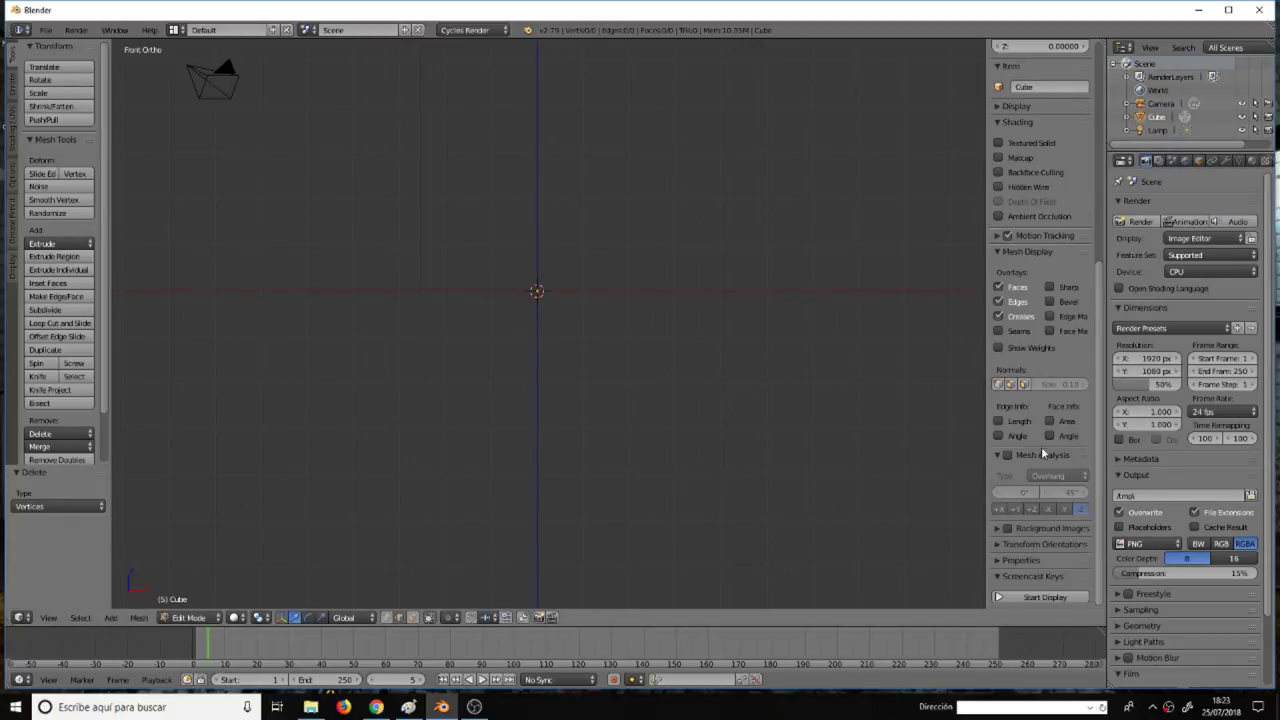
pyautogui.click(997, 527)
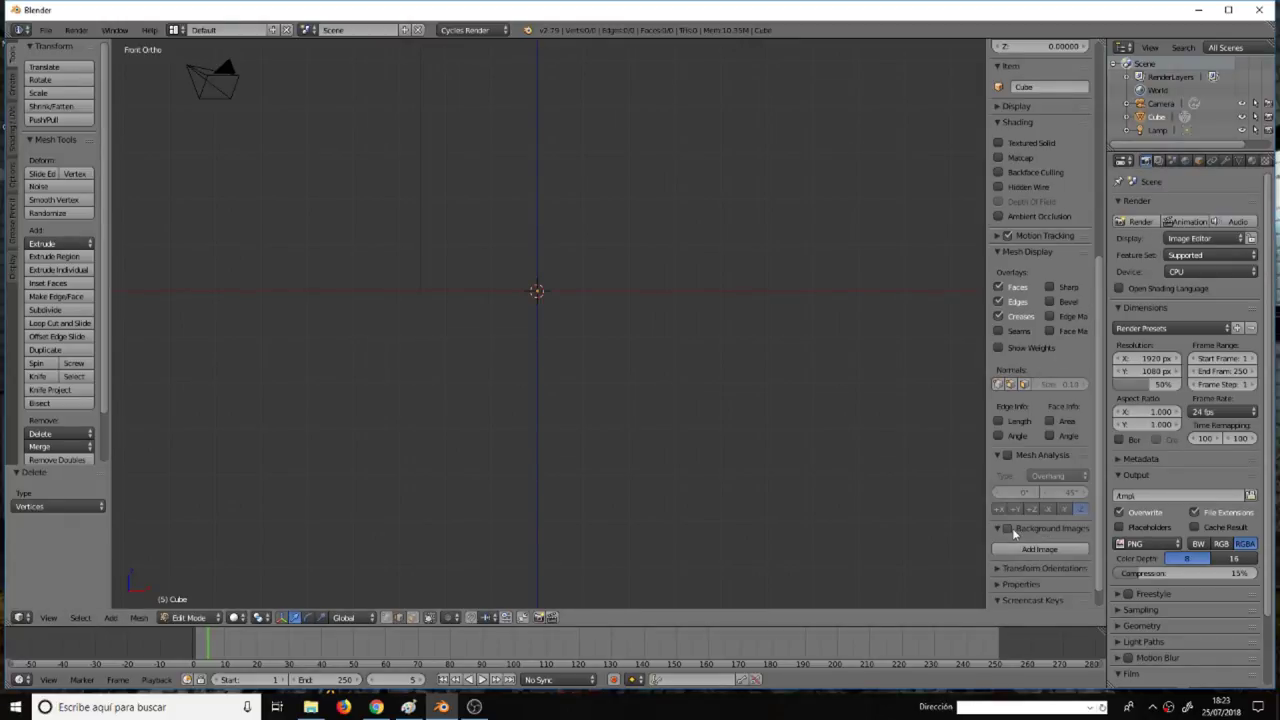
pyautogui.click(1029, 550)
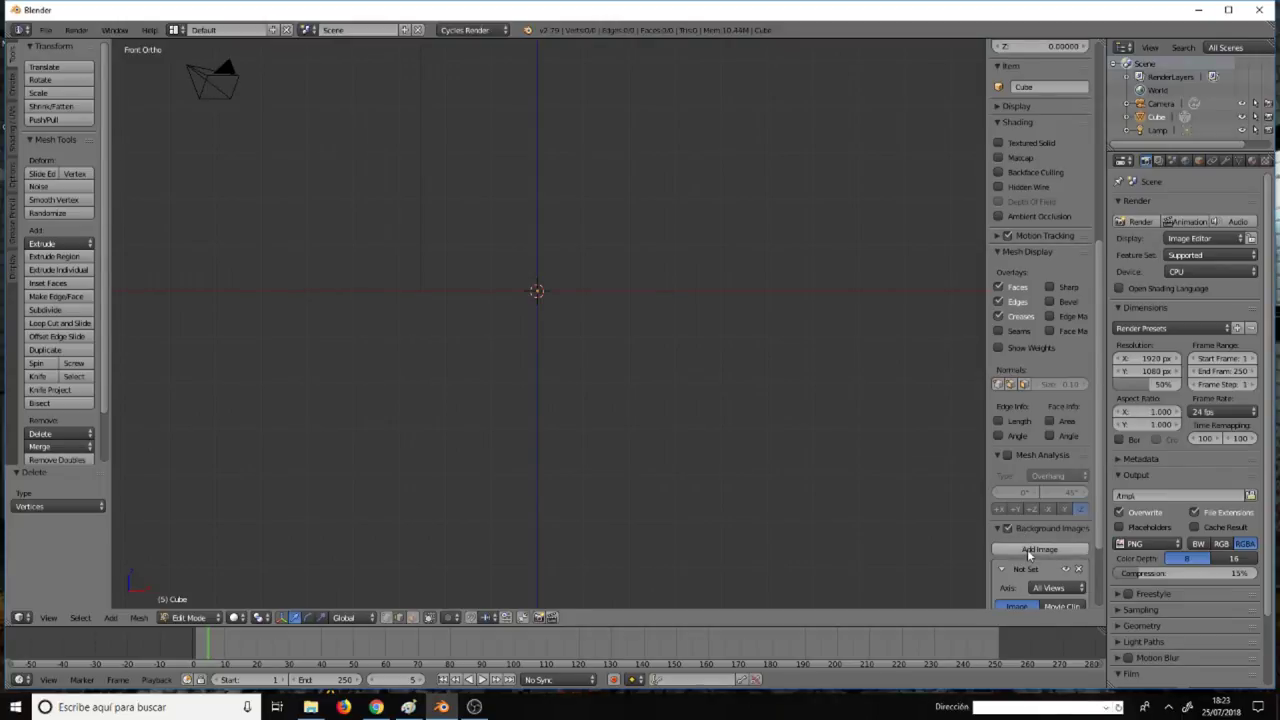
pyautogui.scroll(-3, 1029, 545)
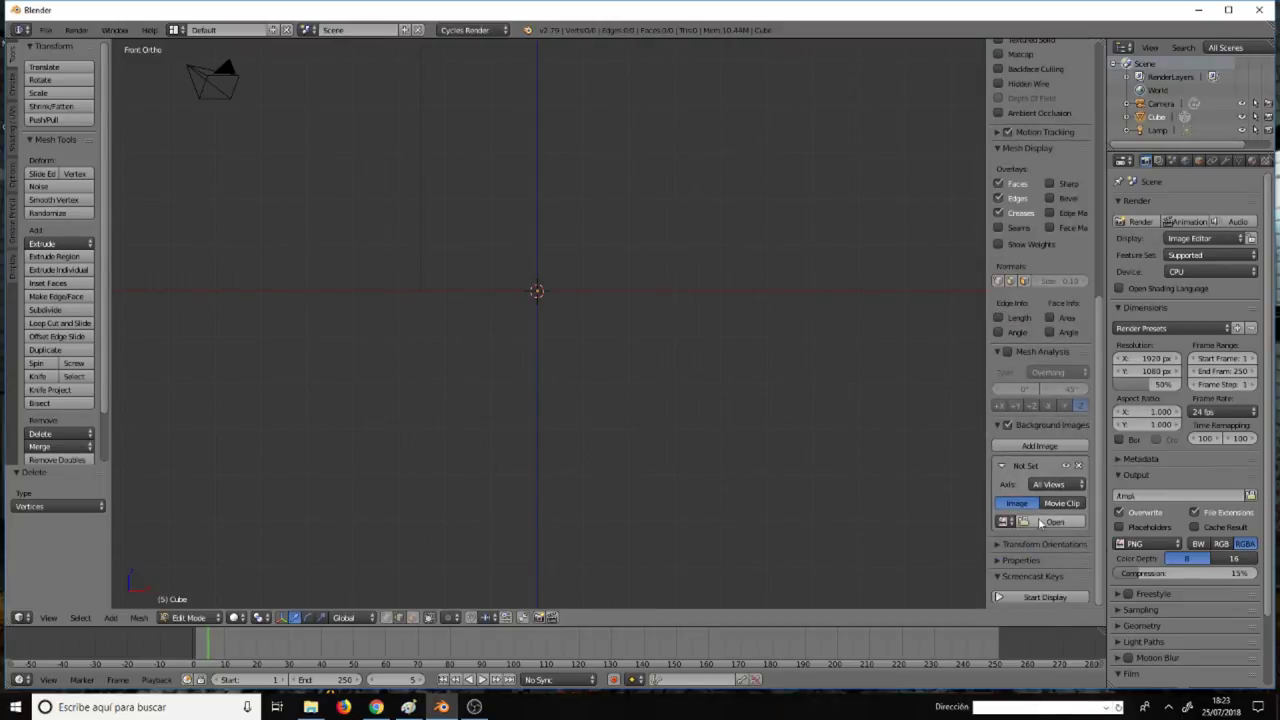
# Load the M-logo png from the imagenes folder into the background image slot.
pyautogui.click(1049, 524)
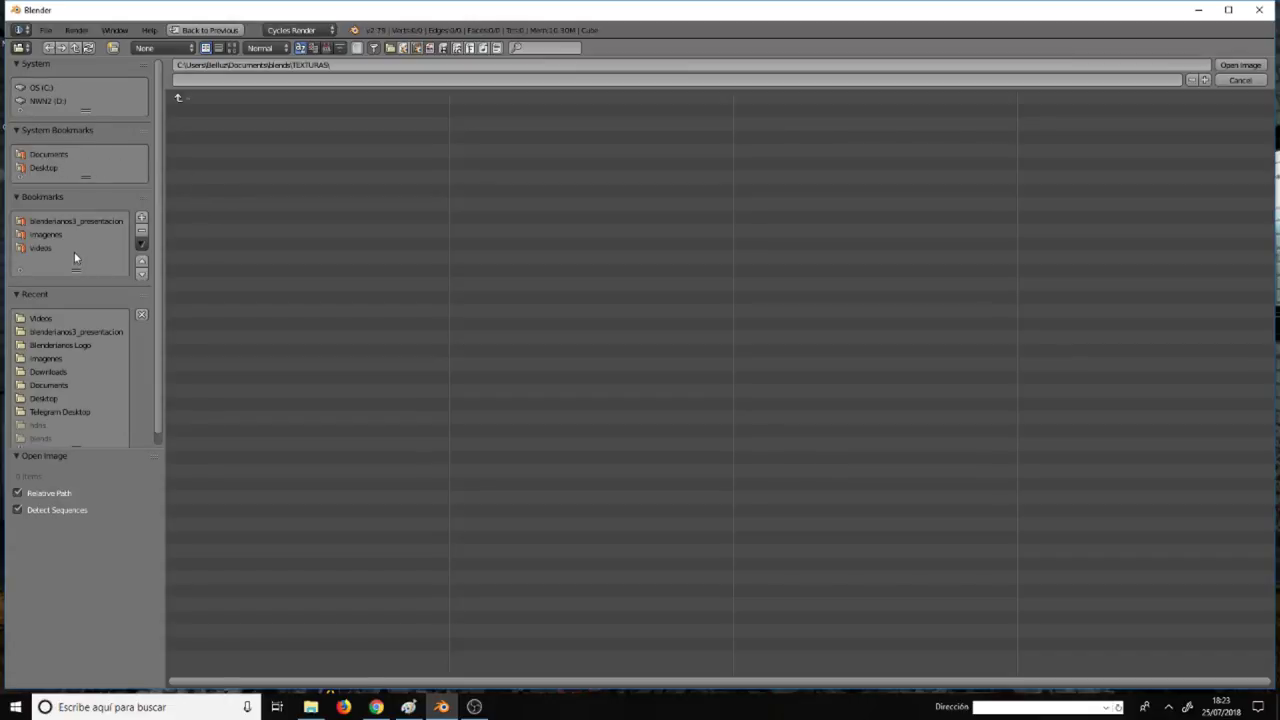
pyautogui.click(45, 234)
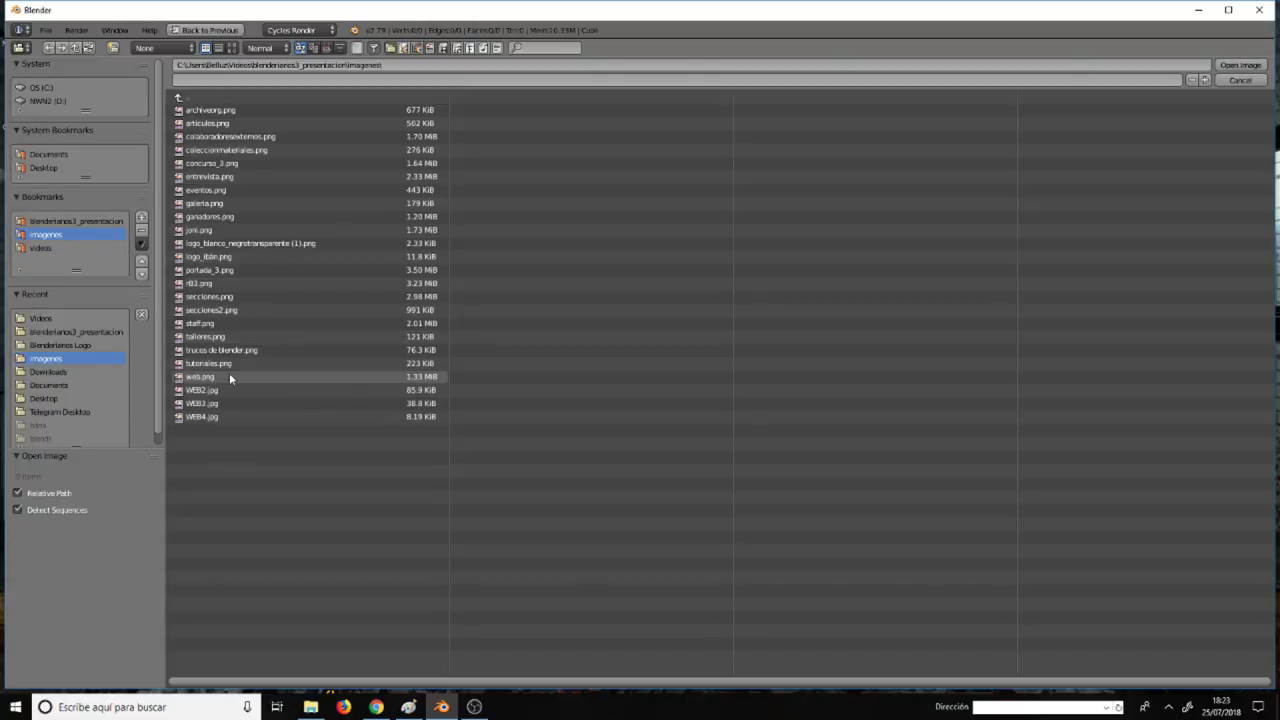
pyautogui.doubleClick(224, 257)
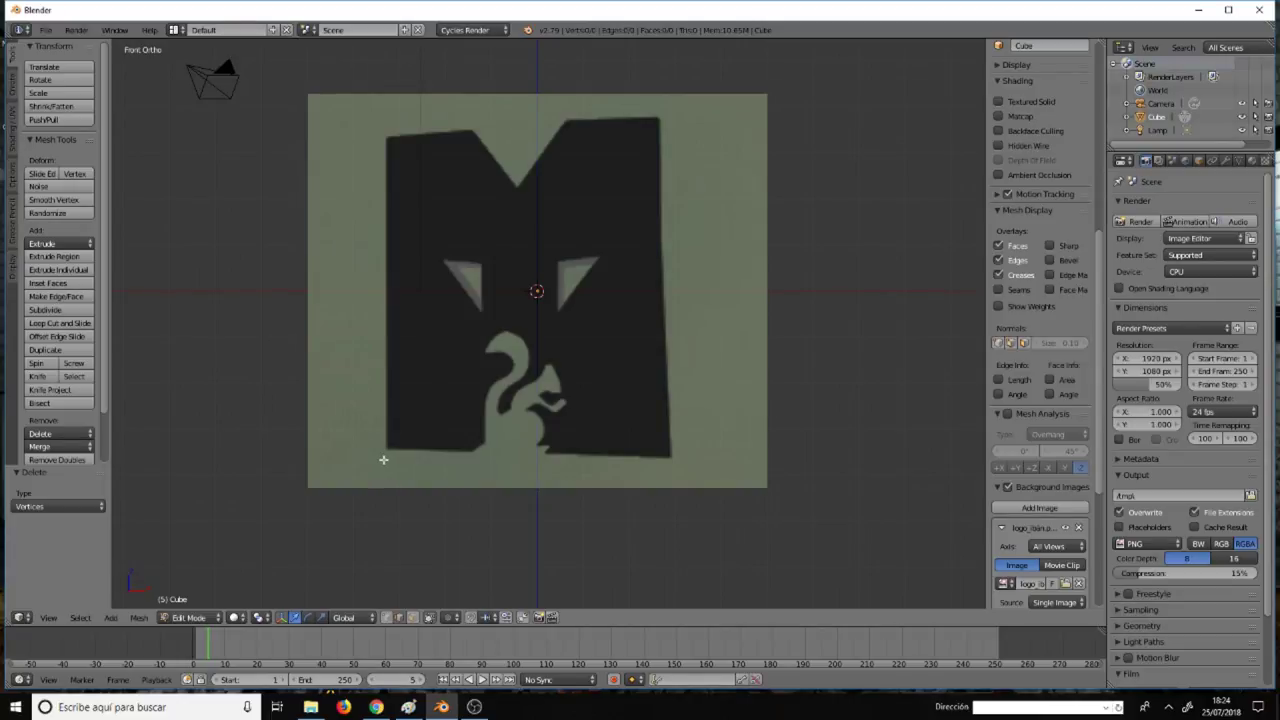
# Switch the interaction mode from Edit Mode to Object Mode.
pyautogui.click(188, 618)
pyautogui.click(188, 618)
pyautogui.click(188, 618)
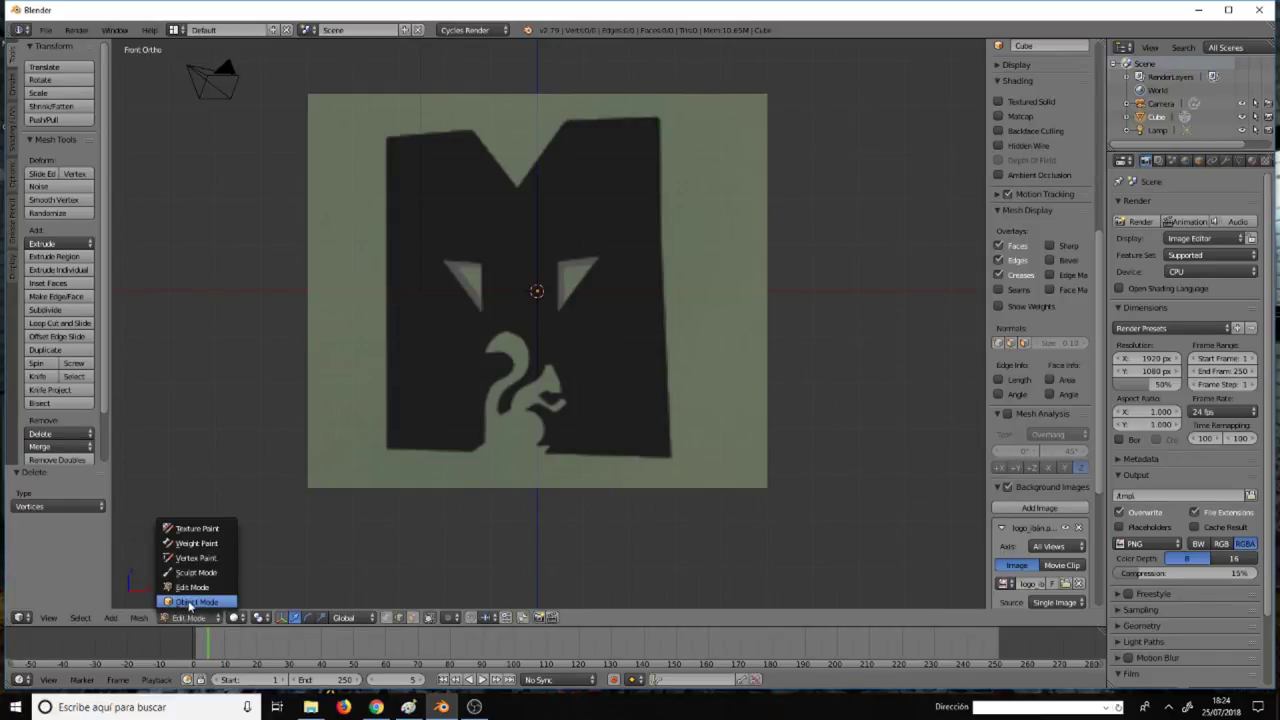
pyautogui.click(190, 604)
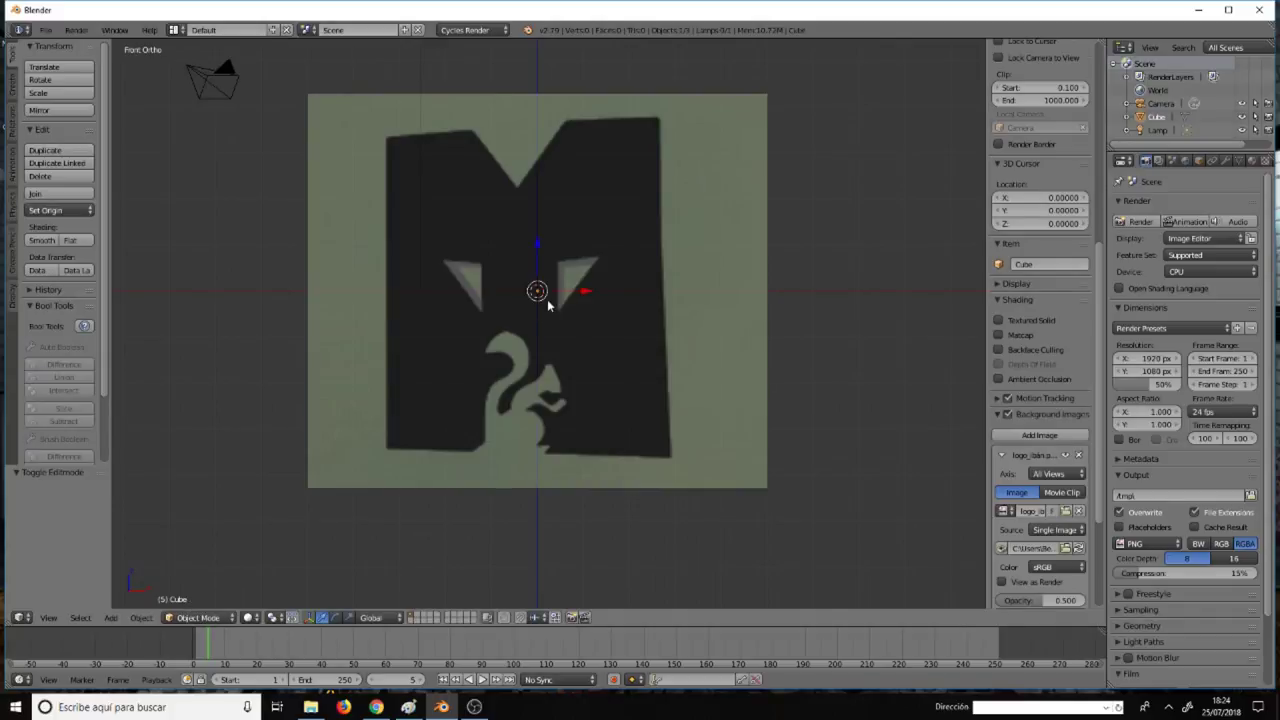
# Add a plane at the origin and align it to the front view.
pyautogui.hotkey('shift', 'a')
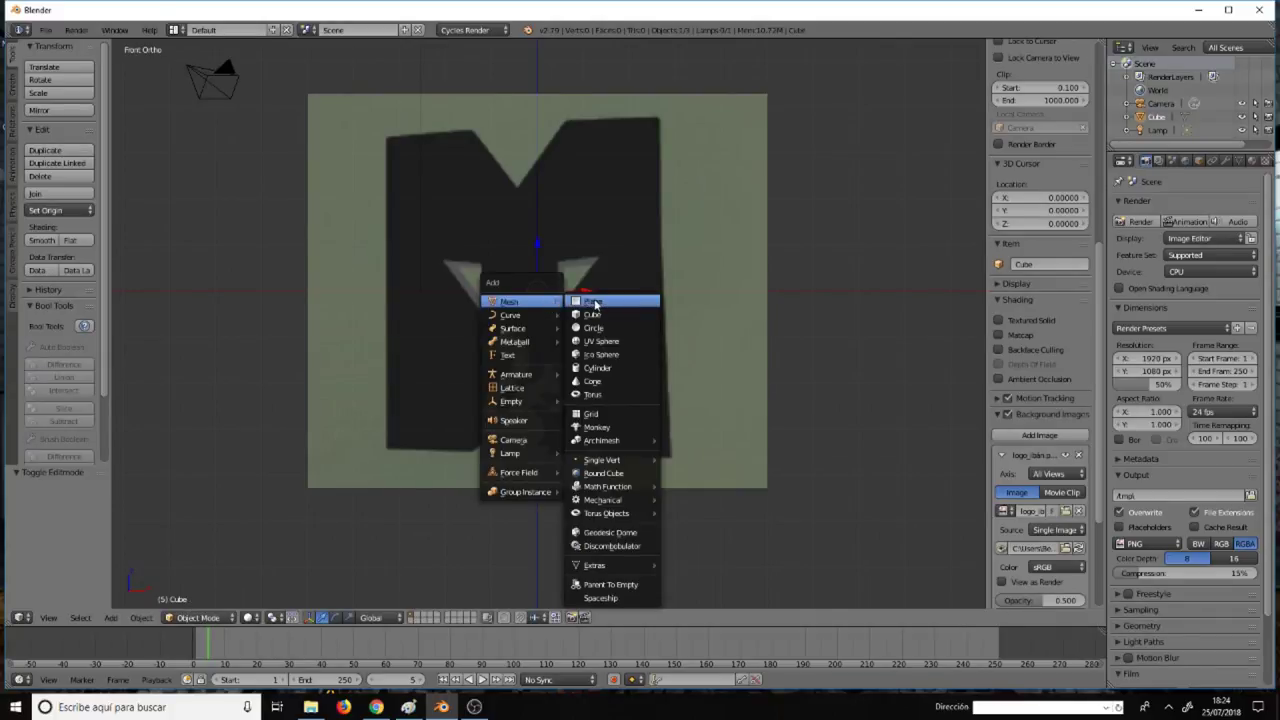
pyautogui.click(595, 303)
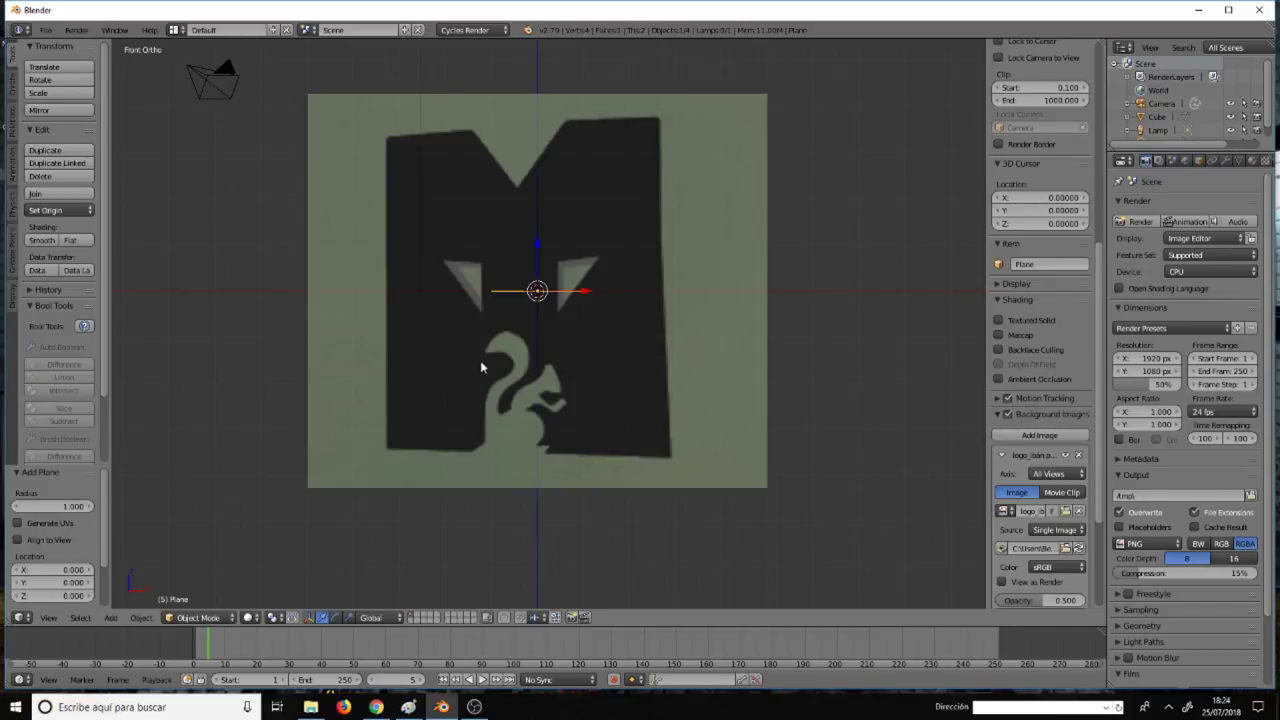
pyautogui.press('F6')
pyautogui.press('F6')
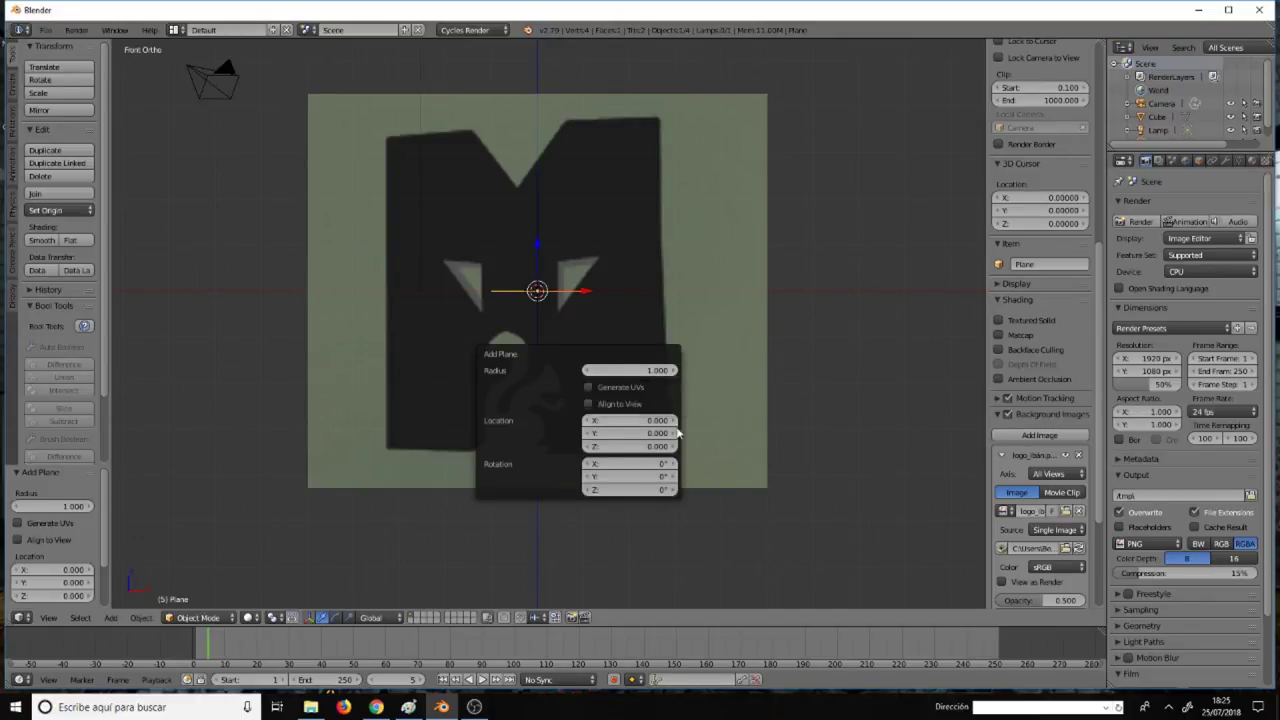
pyautogui.click(589, 405)
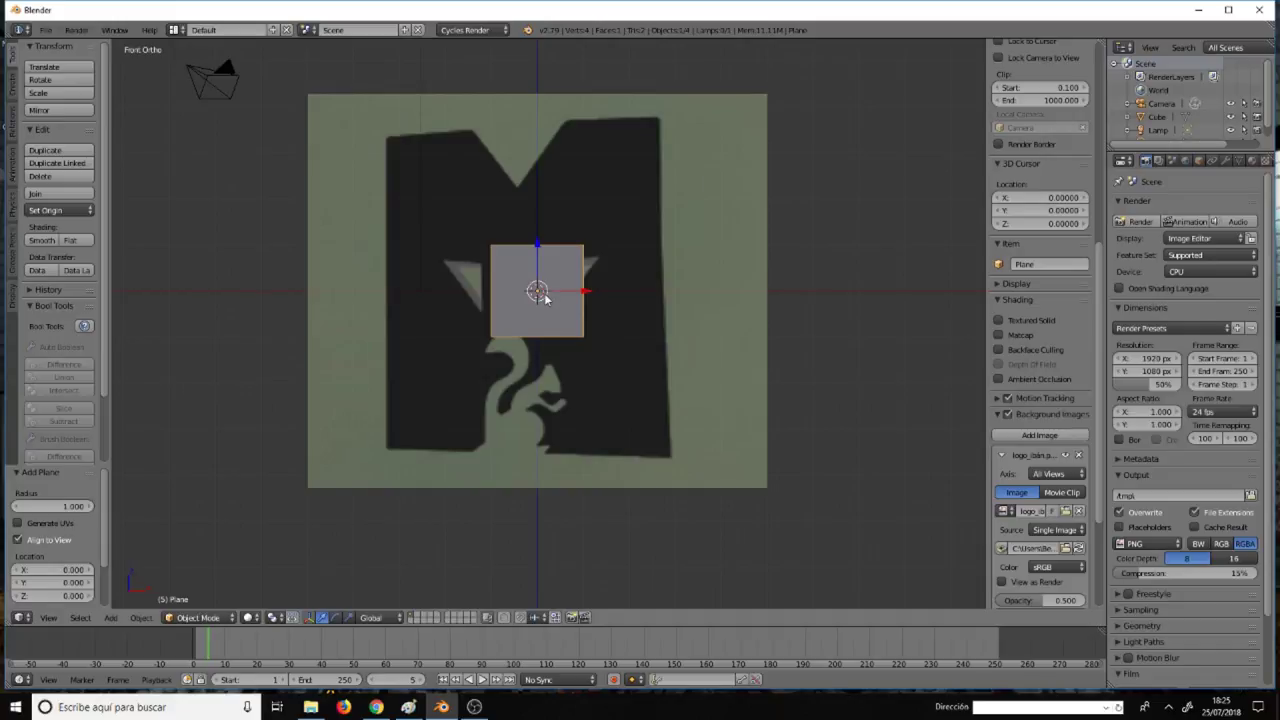
# Widen the sidebar and set the background logo image to display in Front.
pyautogui.scroll(-1, 1024, 396)
pyautogui.scroll(-1, 1024, 396)
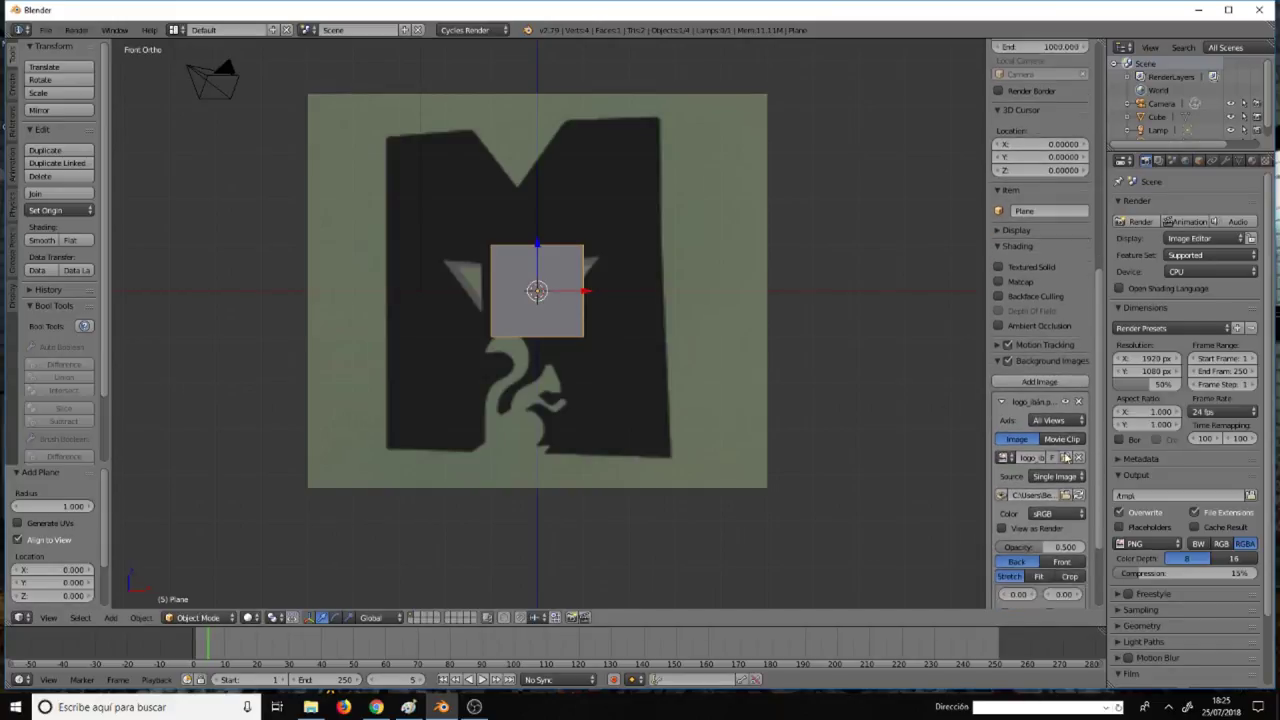
pyautogui.scroll(-2, 1024, 396)
pyautogui.scroll(-1, 1024, 396)
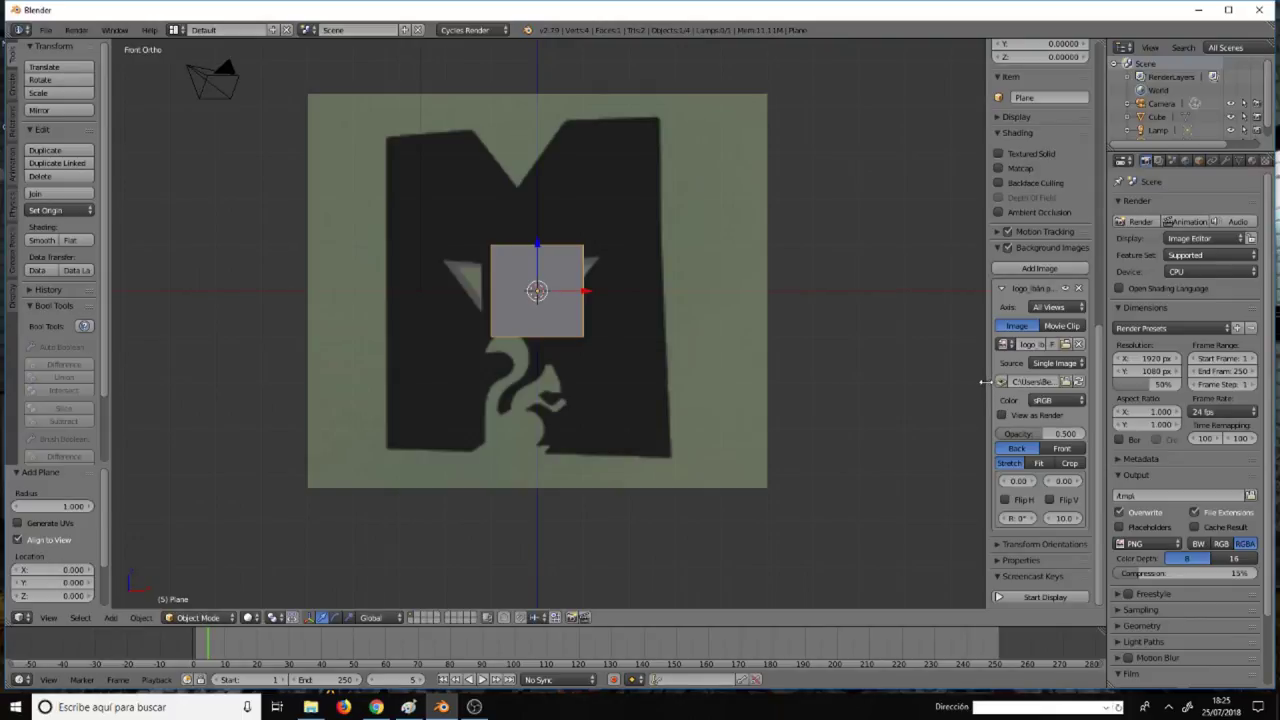
pyautogui.moveTo(986, 388); pyautogui.dragTo(905, 385)
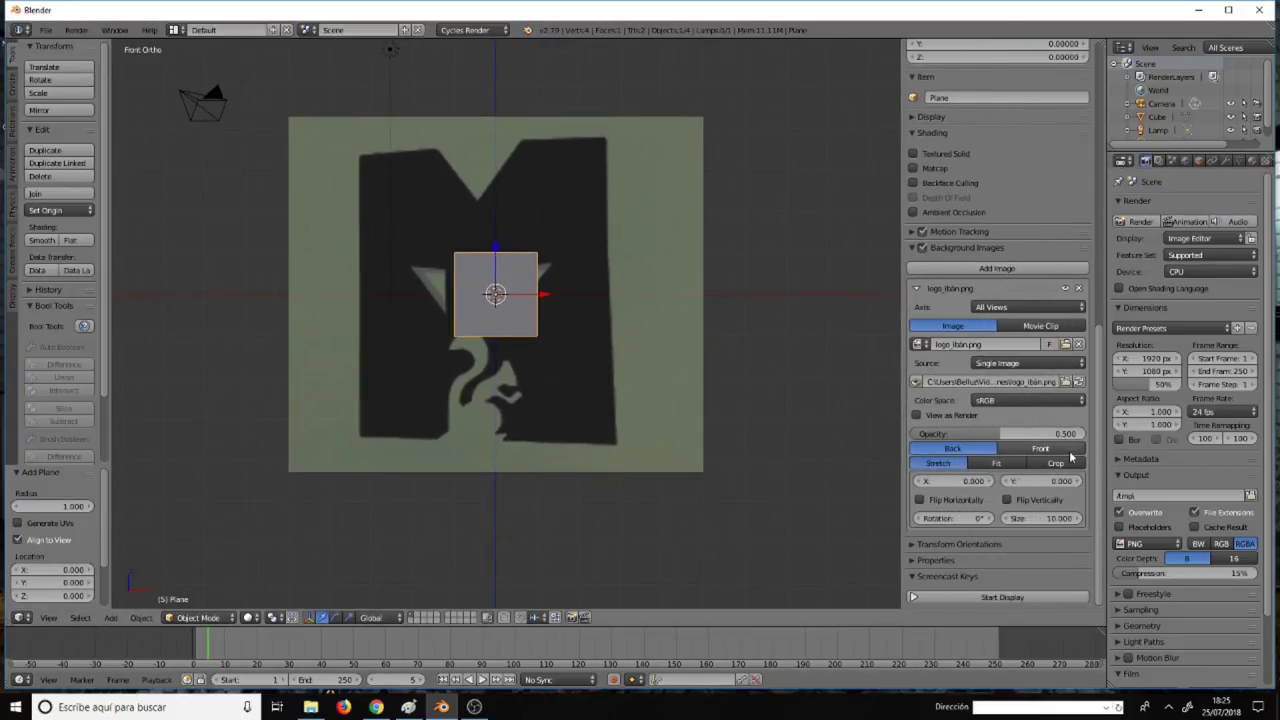
pyautogui.click(1050, 449)
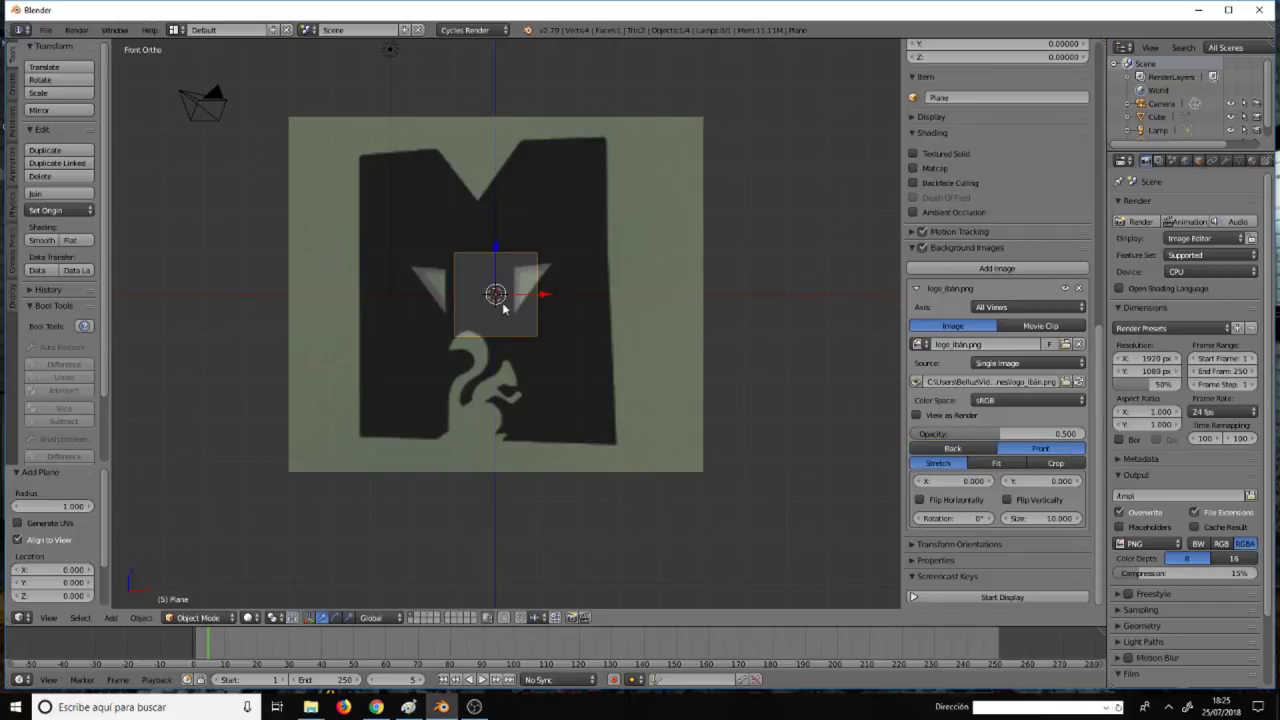
# Scale the plane uniformly by 3.527 to cover the M, then enter Edit Mode.
pyautogui.scroll(1, 502, 302)
pyautogui.scroll(3, 502, 302)
pyautogui.scroll(-1, 502, 302)
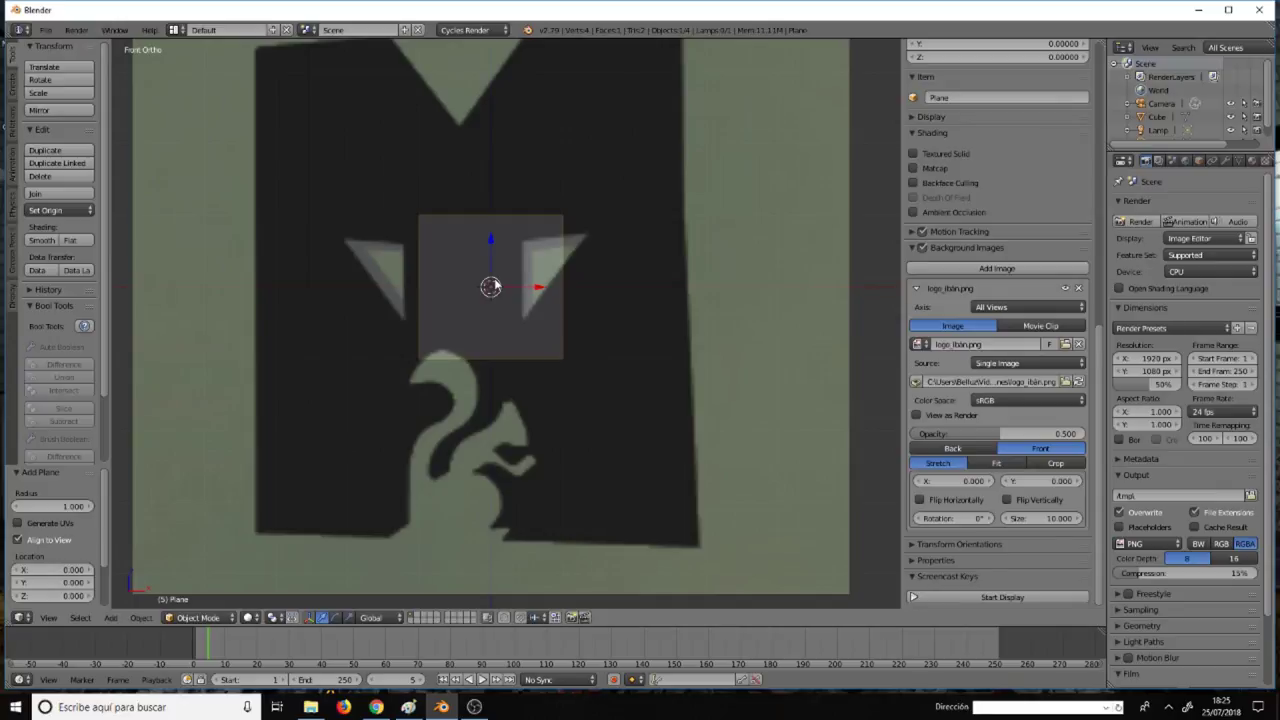
pyautogui.scroll(-1, 501, 276)
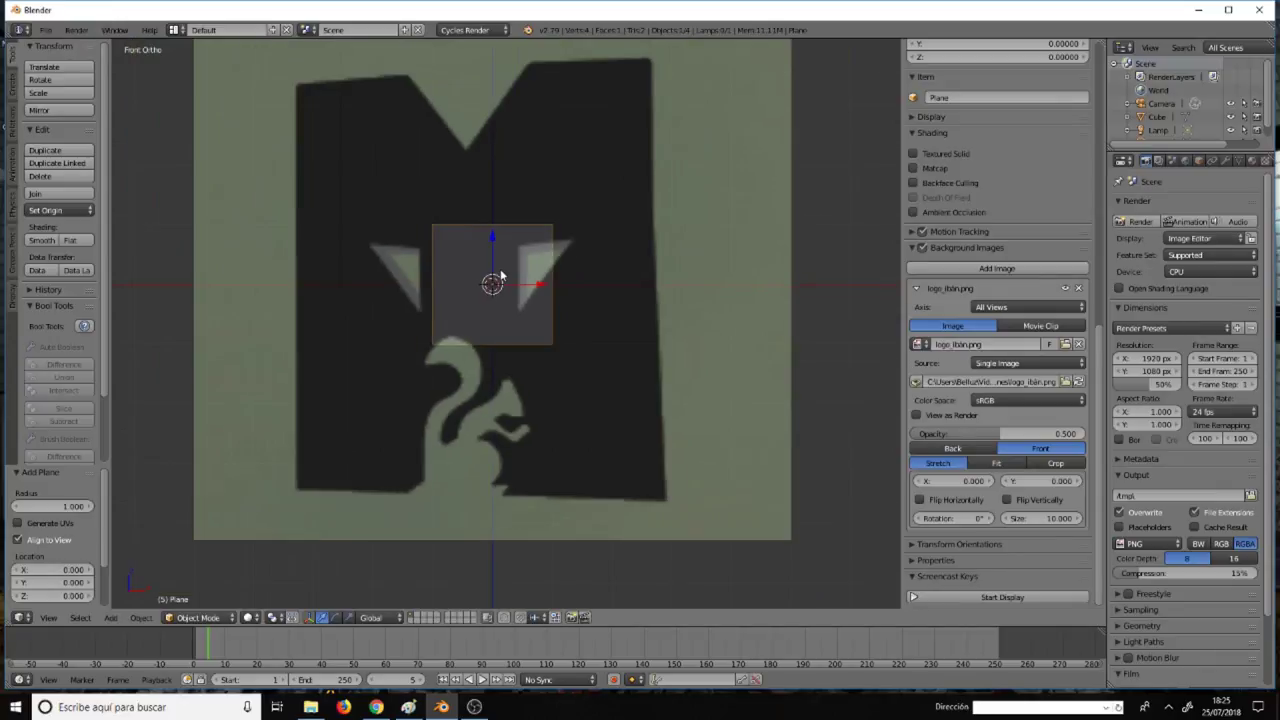
pyautogui.press('s')
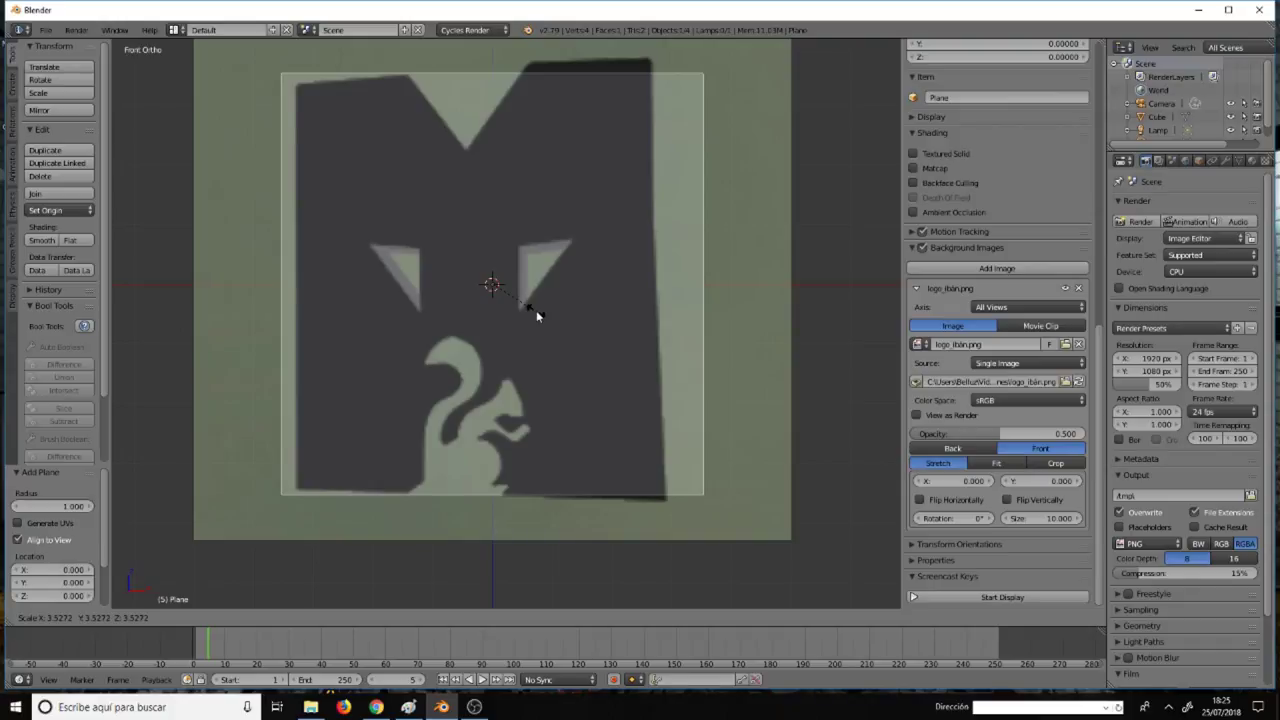
pyautogui.click(536, 316)
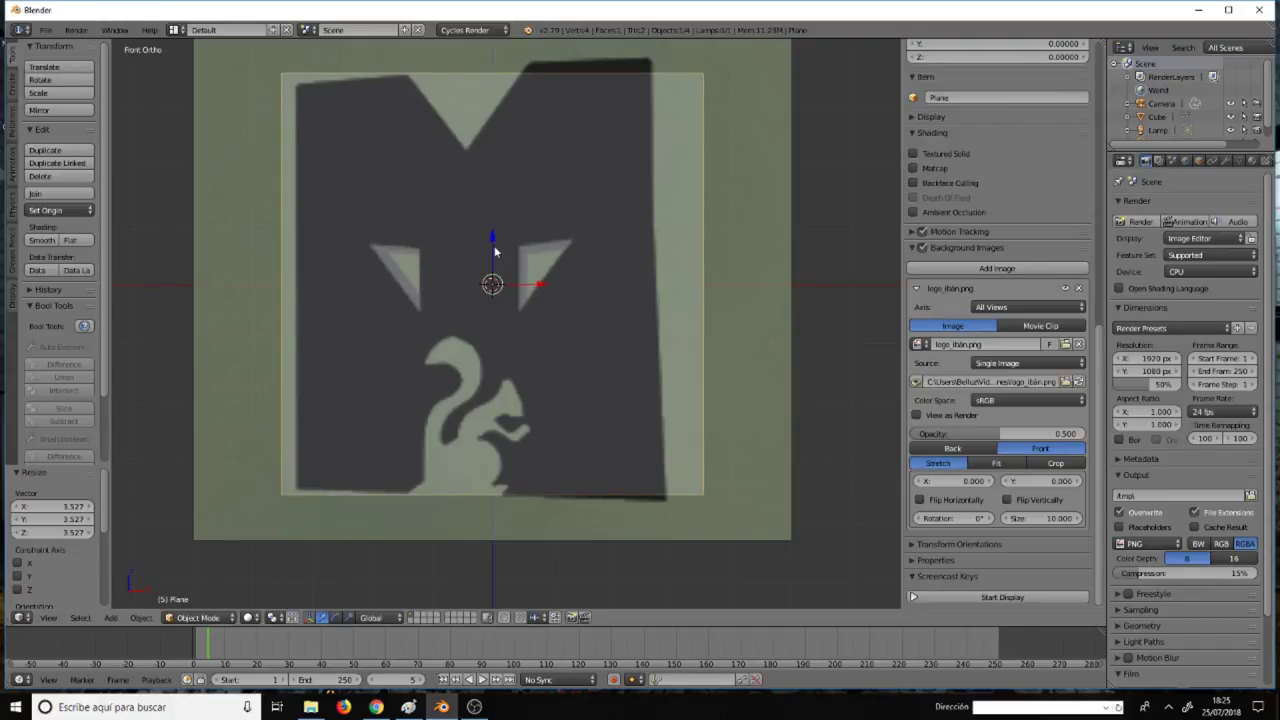
pyautogui.press('Tab')
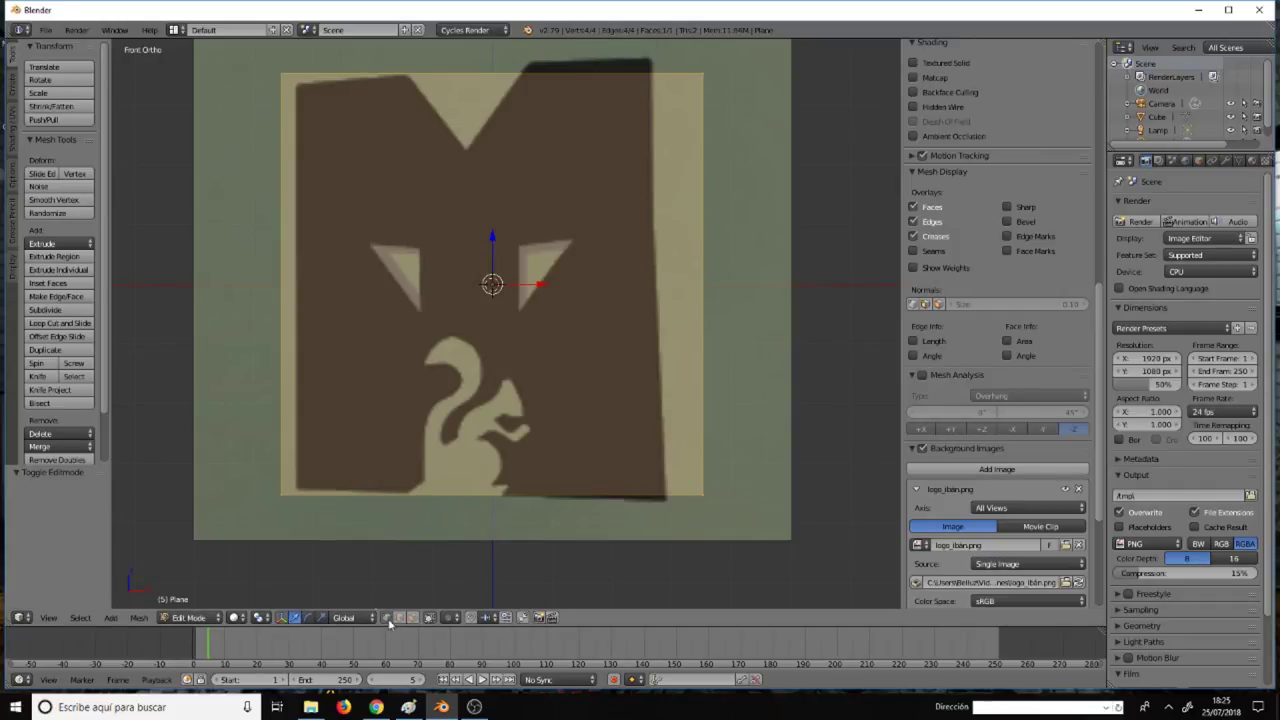
# Move the plane's bottom-left and bottom-right vertices onto the M's lower corners.
pyautogui.rightClick(282, 494)
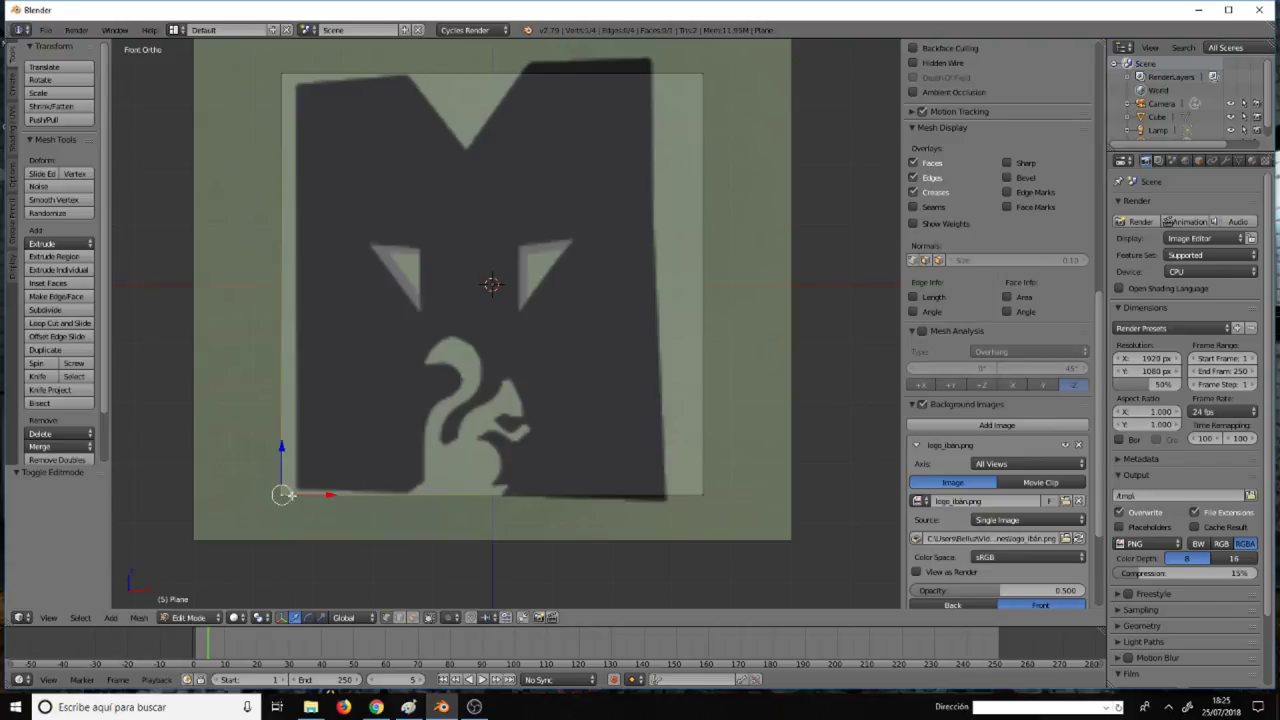
pyautogui.moveTo(282, 494); pyautogui.dragTo(297, 490)
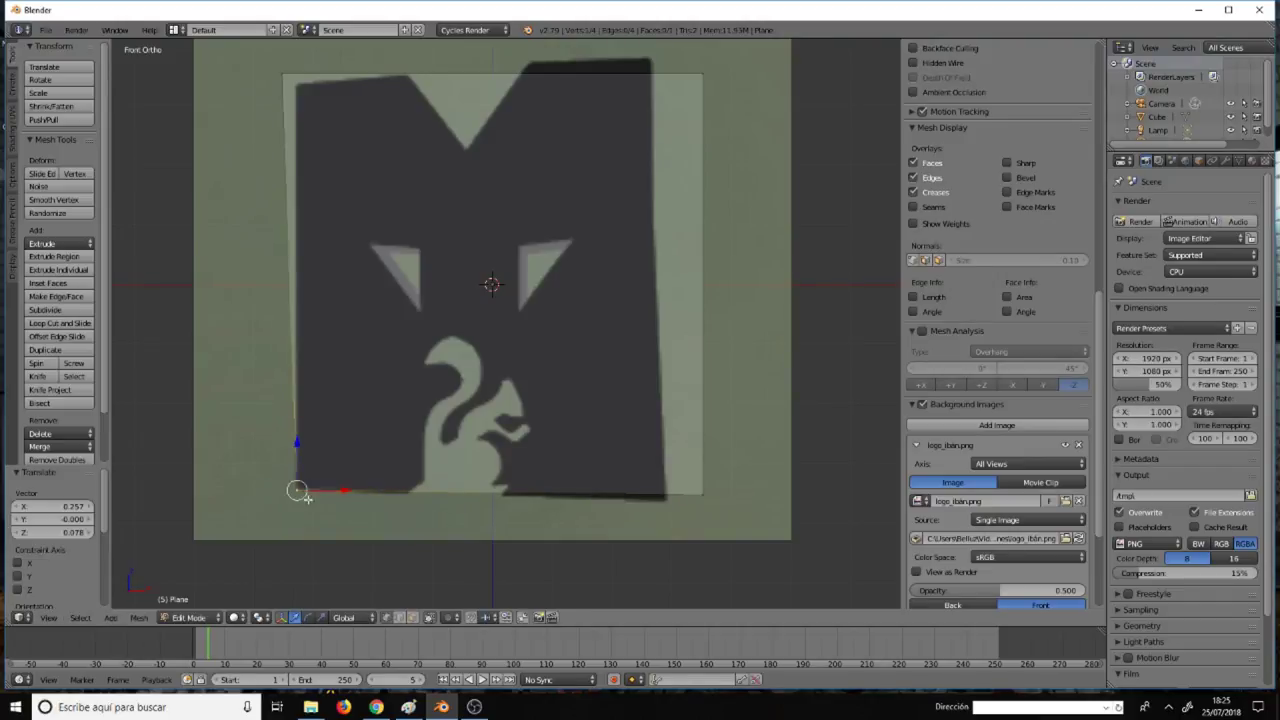
pyautogui.click(284, 618)
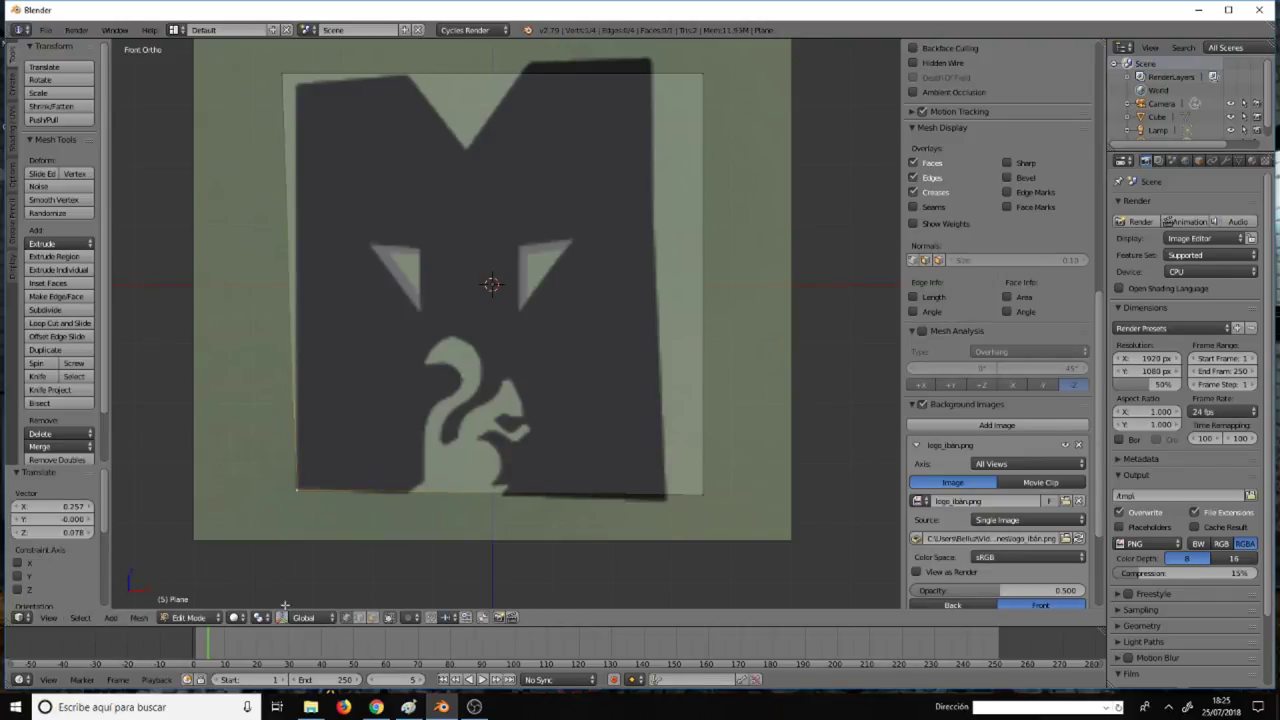
pyautogui.rightClick(701, 497)
pyautogui.press('g')
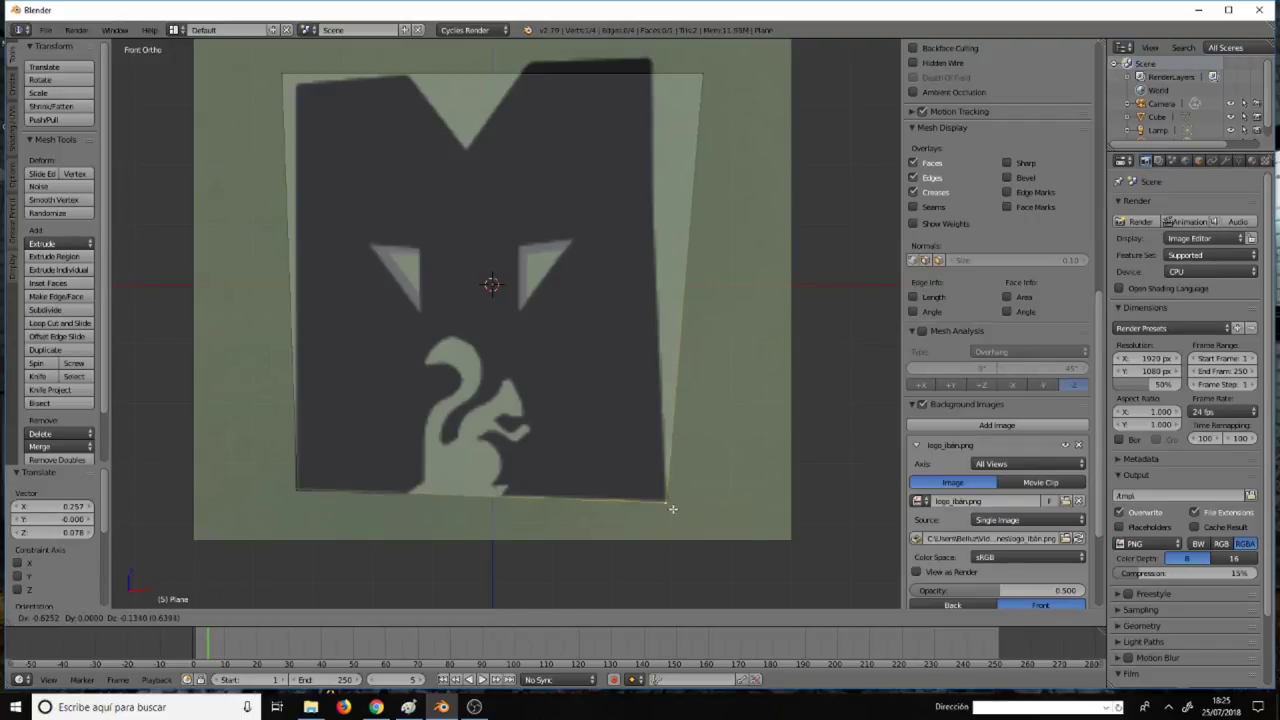
pyautogui.click(673, 506)
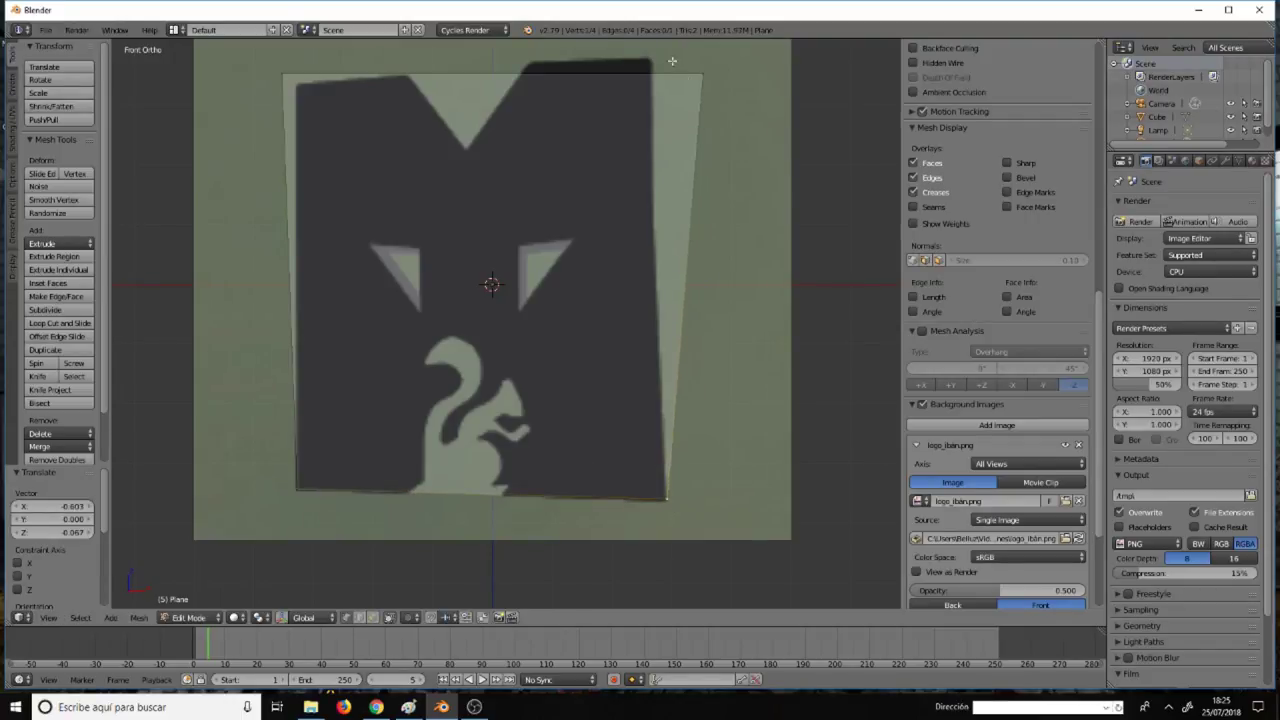
# Move the top-right and top-left vertices onto the M's upper corners, then select both.
pyautogui.rightClick(703, 76)
pyautogui.press('g')
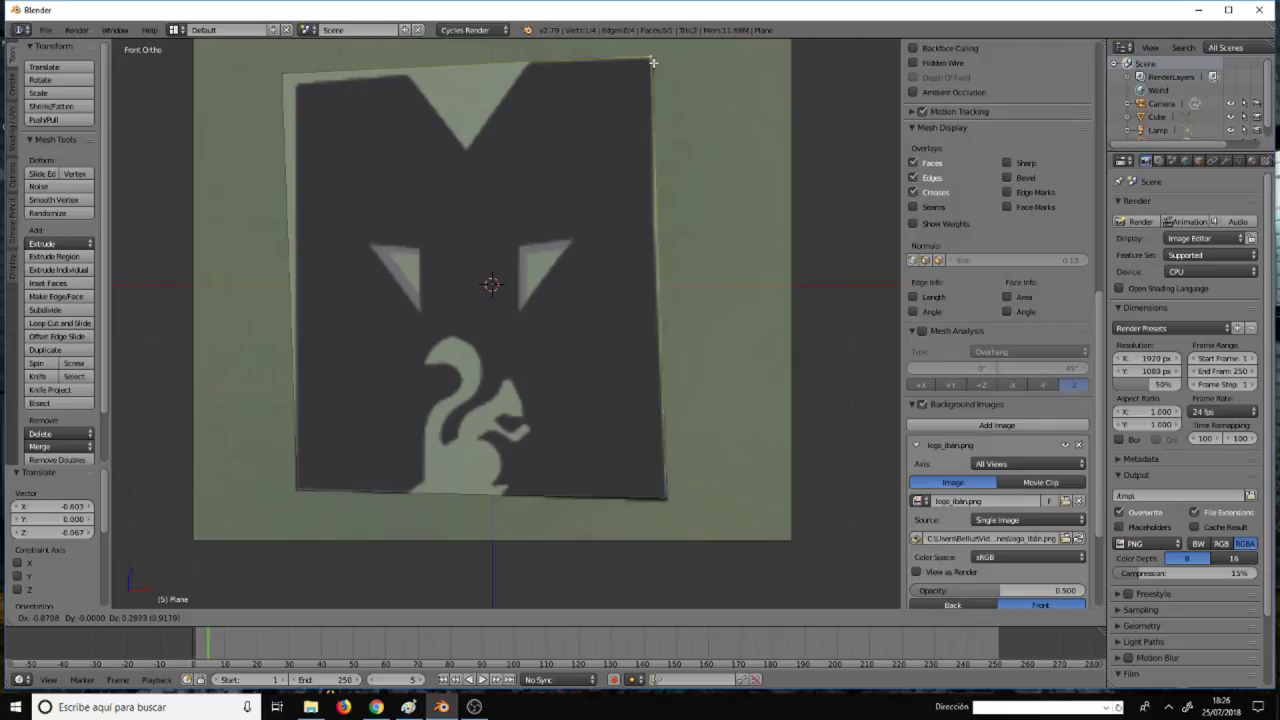
pyautogui.click(653, 61)
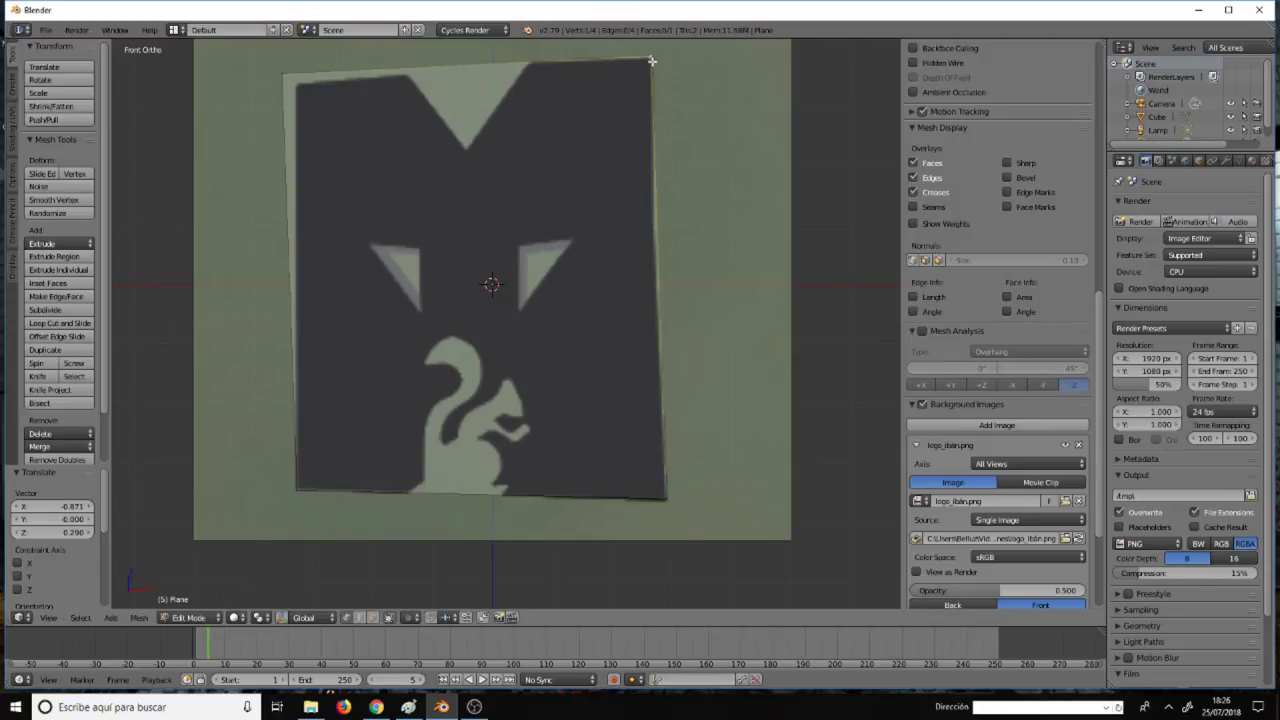
pyautogui.rightClick(287, 83)
pyautogui.press('g')
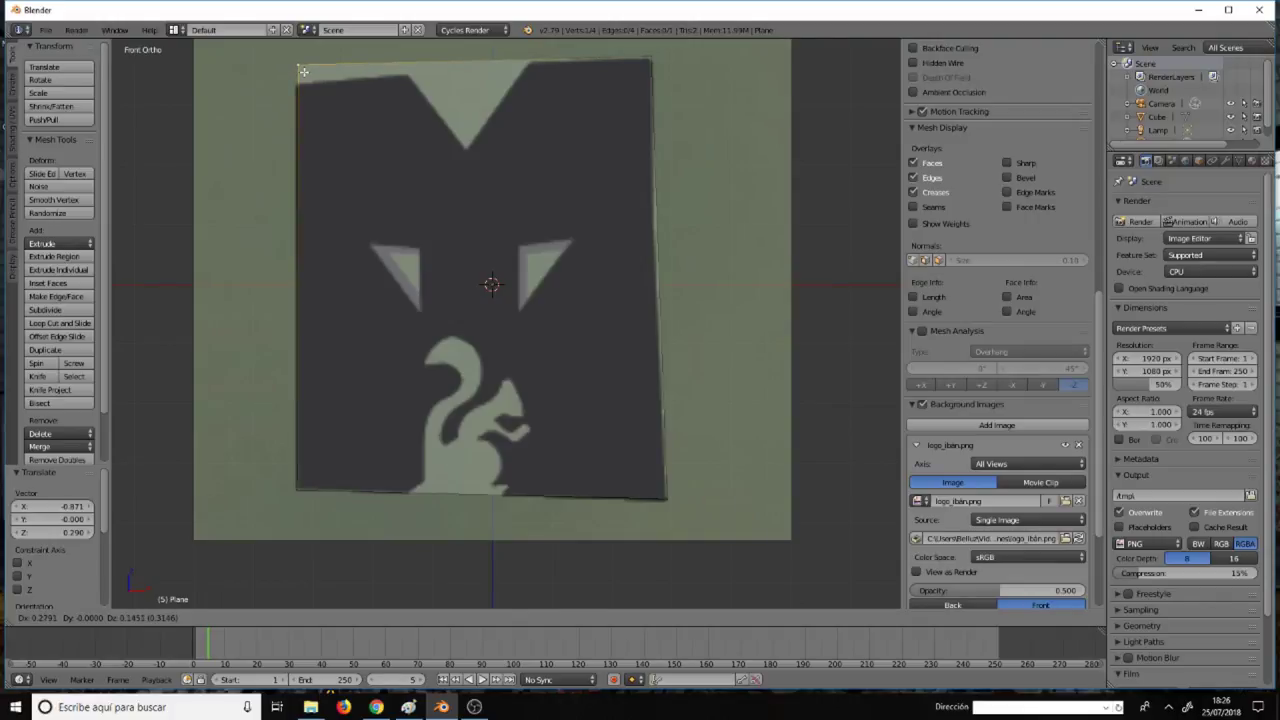
pyautogui.click(304, 69)
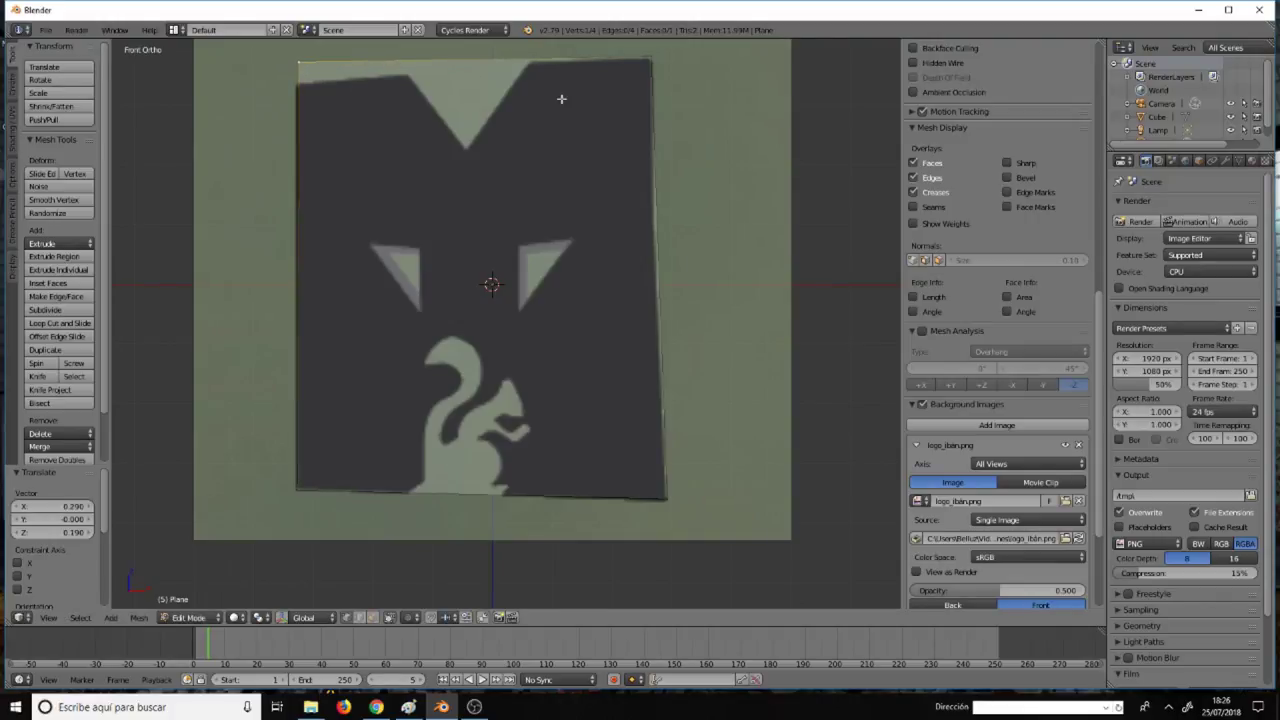
pyautogui.keyDown('shift'); pyautogui.click(648, 61); pyautogui.keyUp('shift')
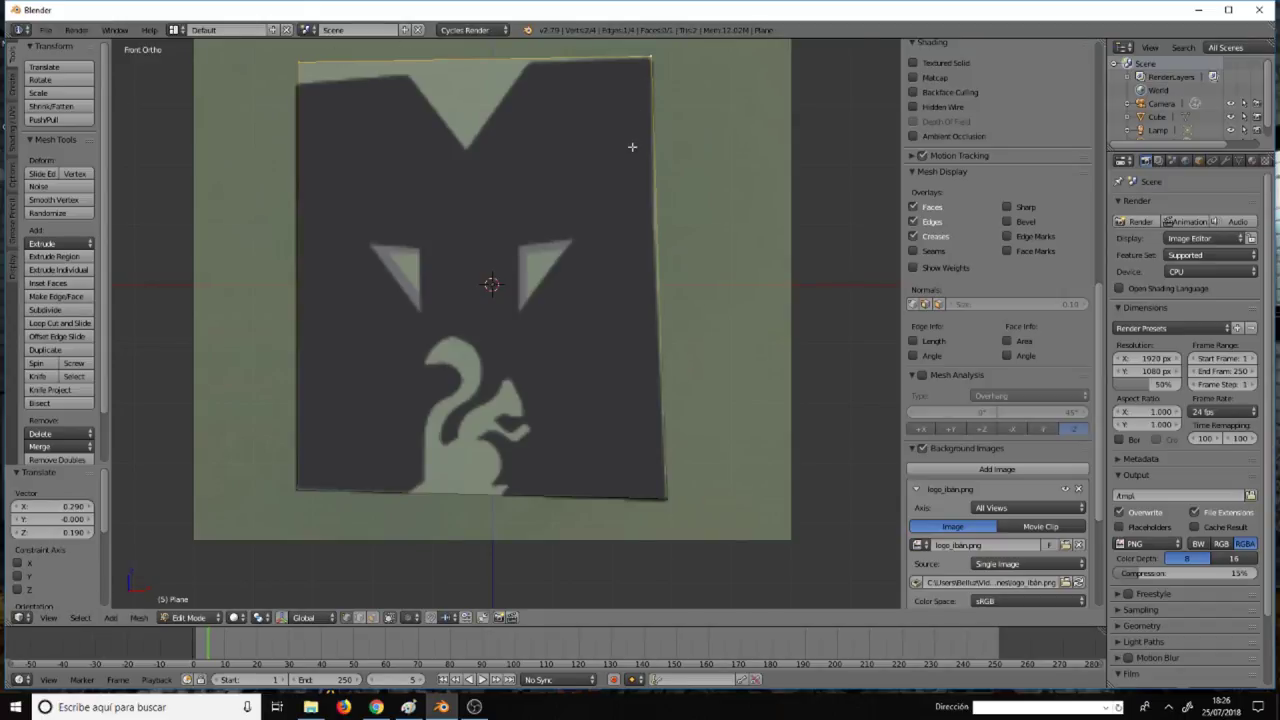
# Flatten the top edge by scaling its vertices to 0 along Z.
pyautogui.press('s')
pyautogui.press('z')
pyautogui.press('0')
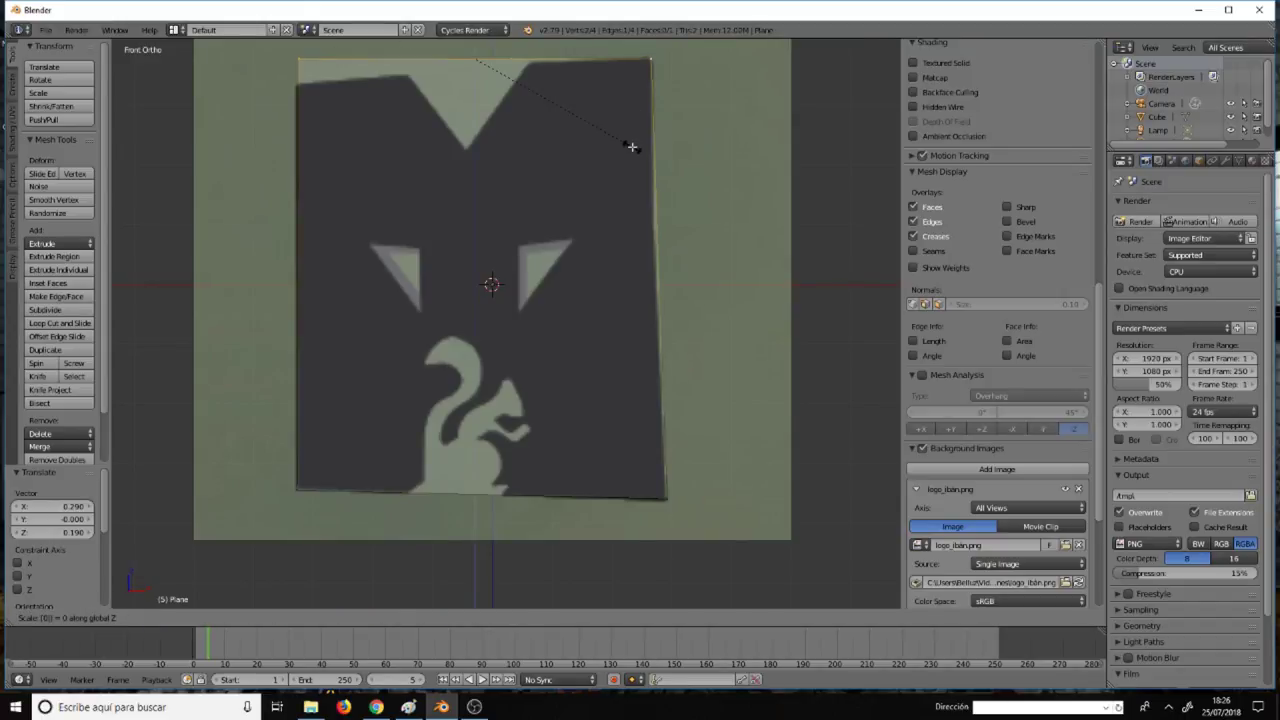
pyautogui.press('Return')
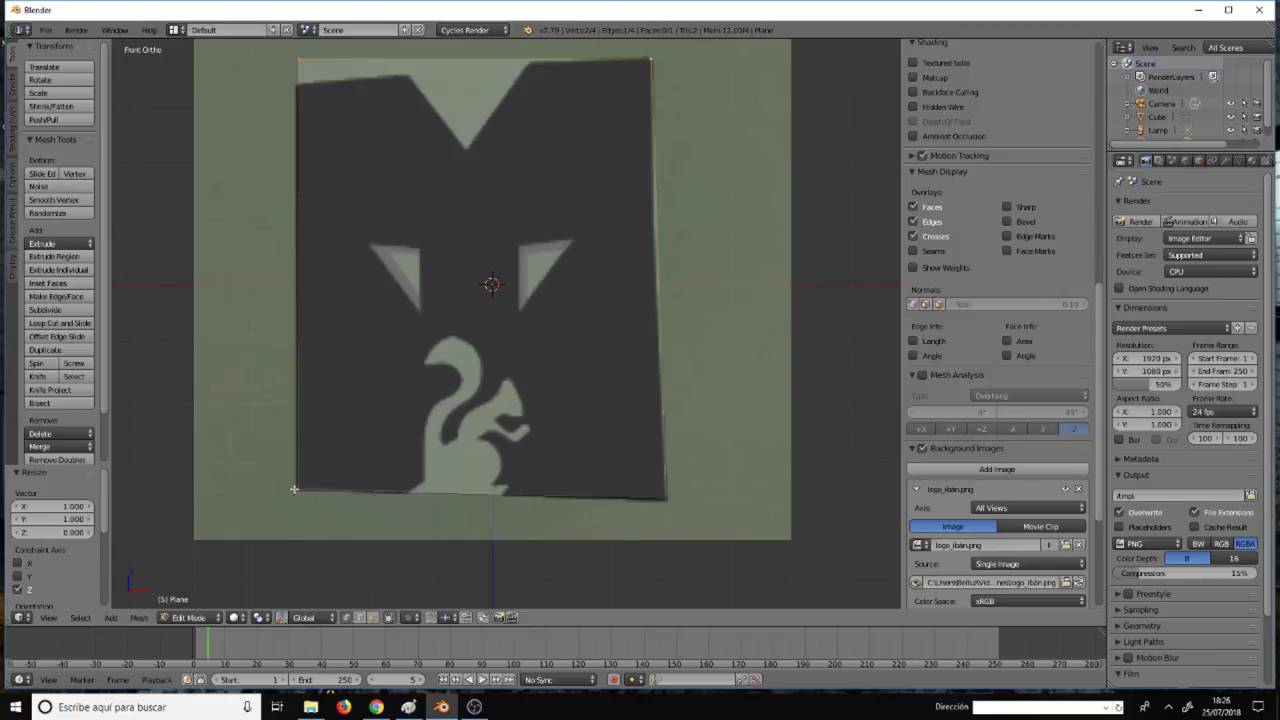
# Select the right-edge vertices and scale them to 0 along X to straighten it.
pyautogui.keyDown('shift'); pyautogui.rightClick(671, 494); pyautogui.keyUp('shift')
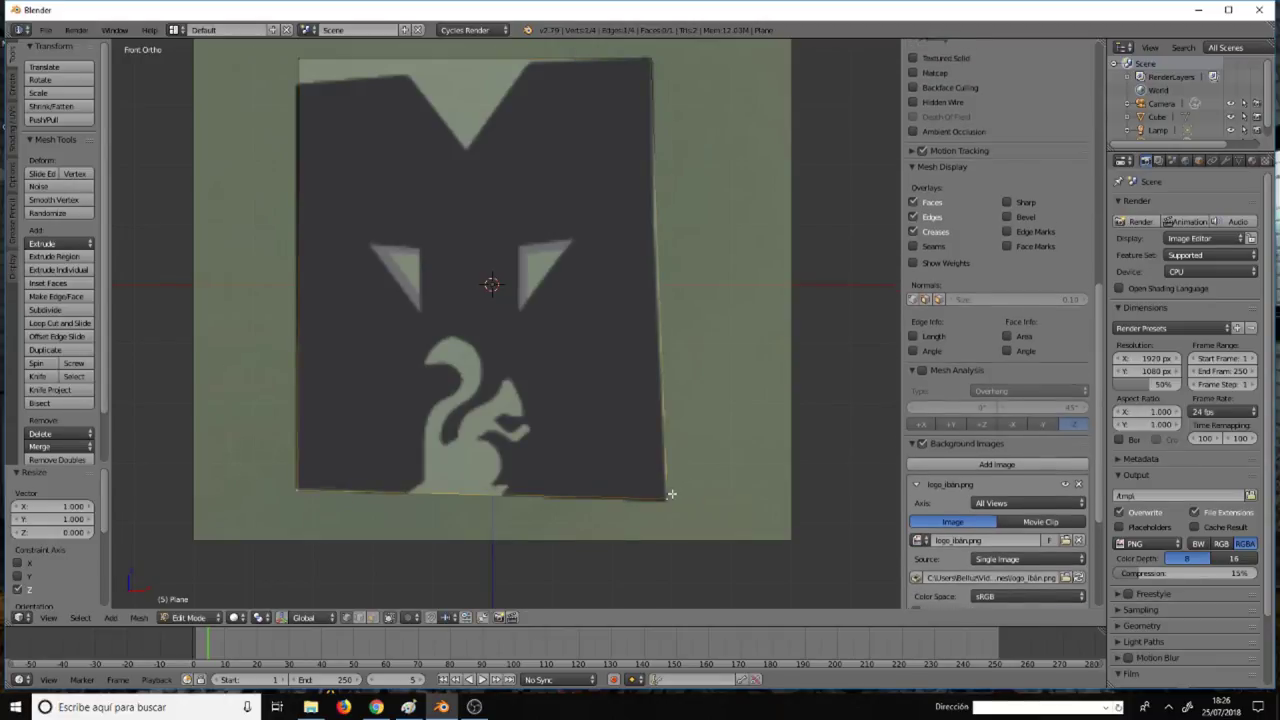
pyautogui.keyDown('shift'); pyautogui.rightClick(671, 494); pyautogui.keyUp('shift')
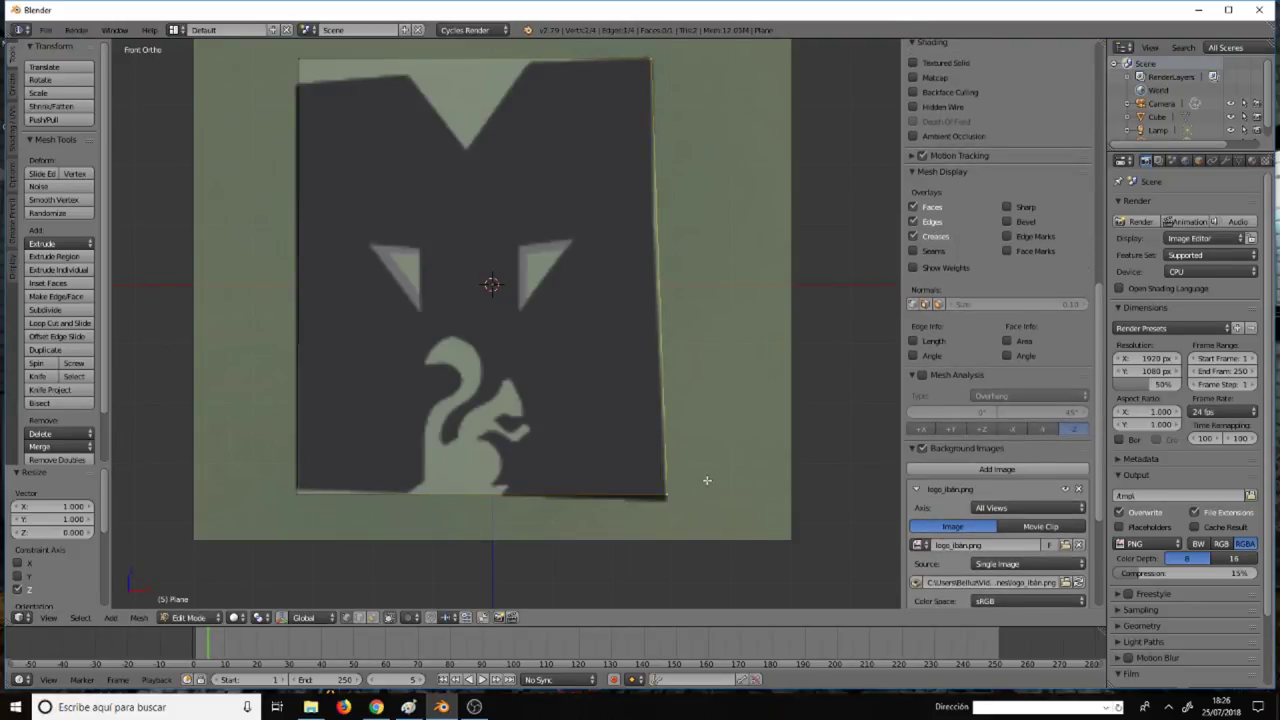
pyautogui.press('s')
pyautogui.press('x')
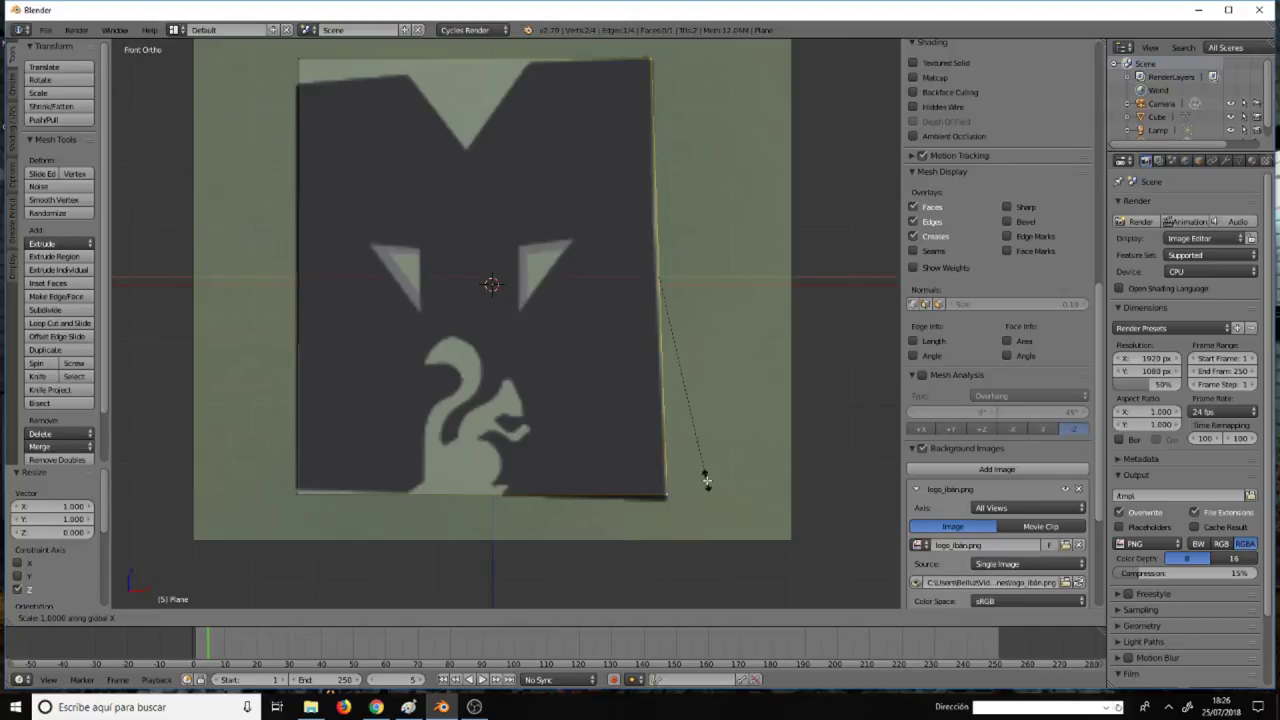
pyautogui.press('0')
pyautogui.press('Return')
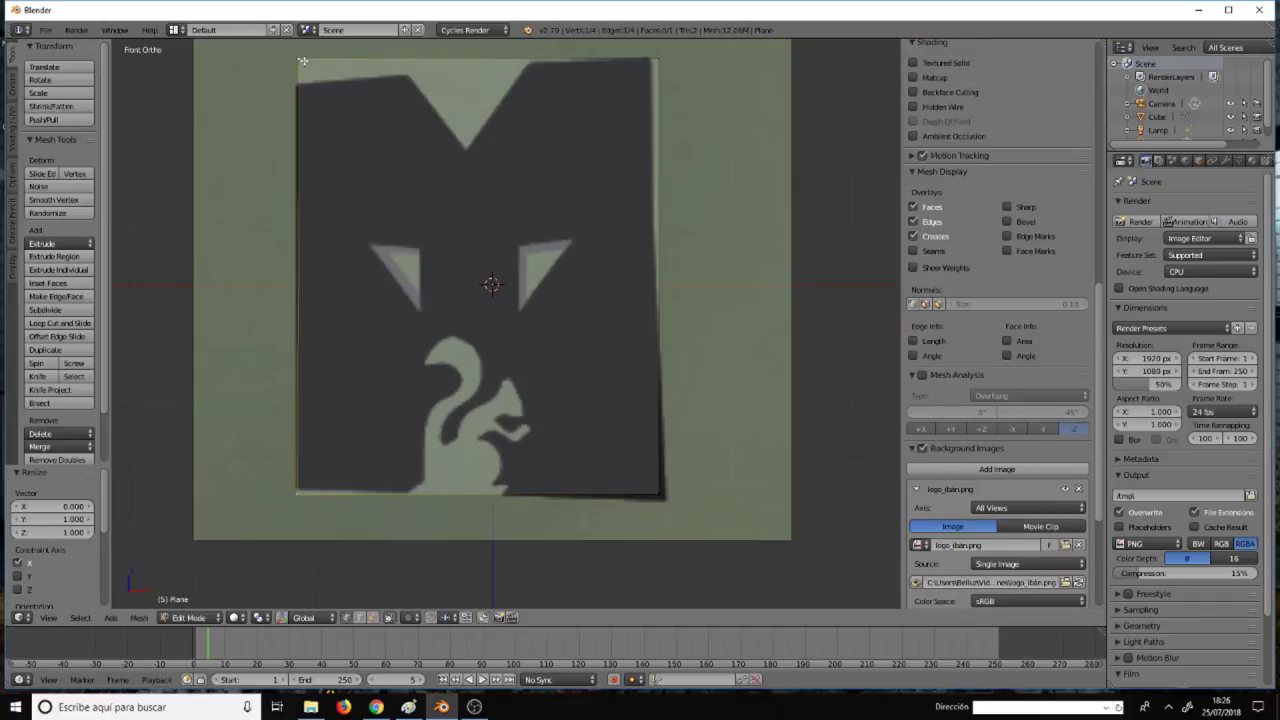
# Straighten the left edge with a 0 scale along X, then reselect corner vertices.
pyautogui.press('s')
pyautogui.press('x')
pyautogui.press('0')
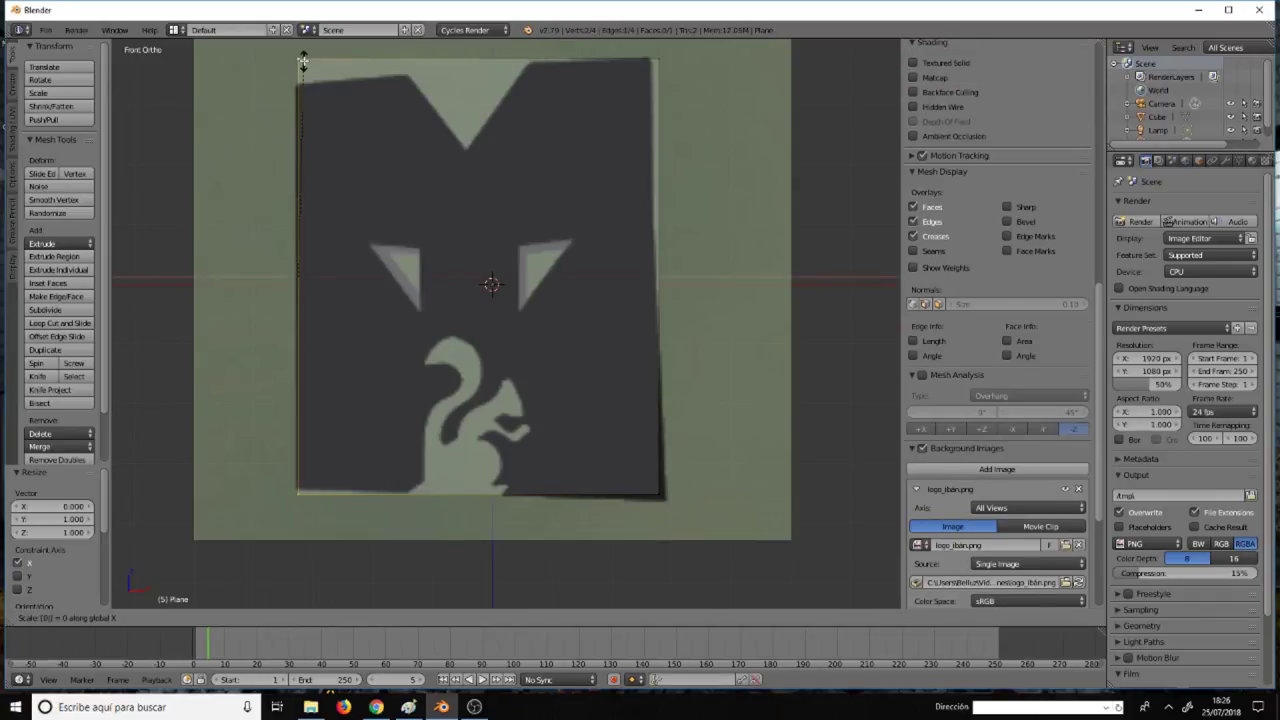
pyautogui.press('Return')
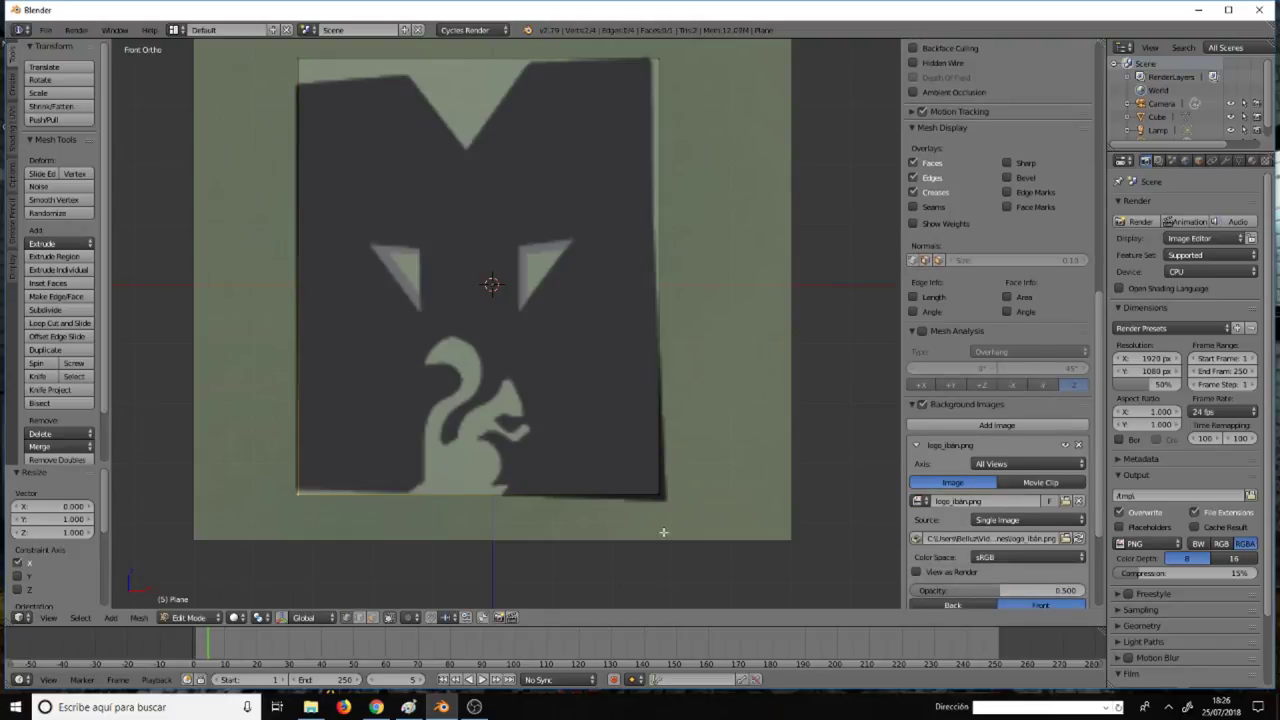
pyautogui.keyDown('shift'); pyautogui.rightClick(655, 498); pyautogui.keyUp('shift')
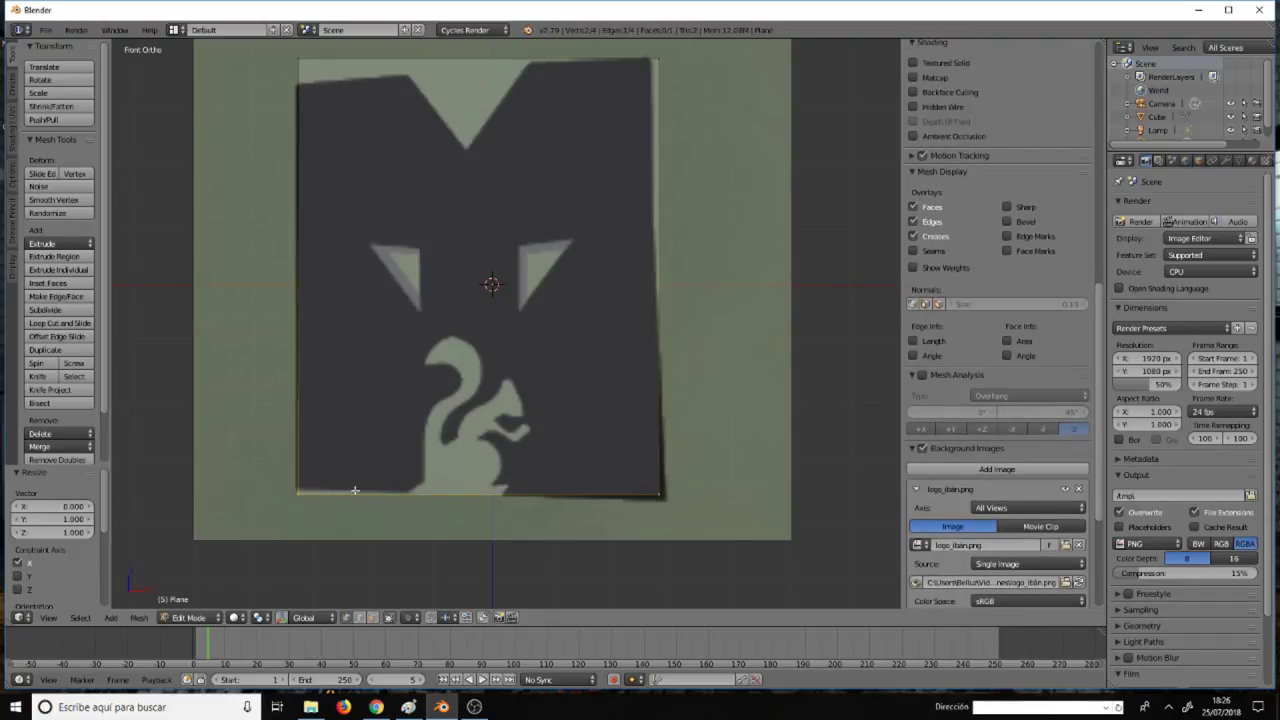
pyautogui.scroll(-2, 997, 450)
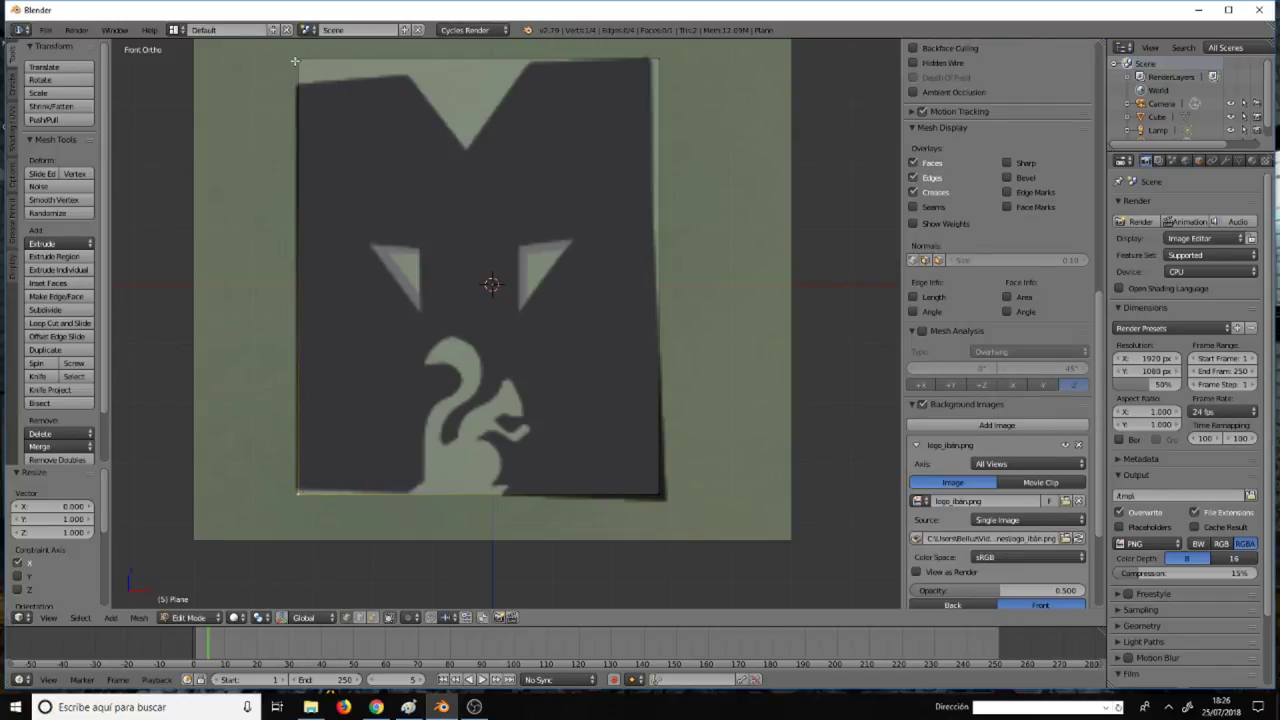
pyautogui.rightClick(295, 61)
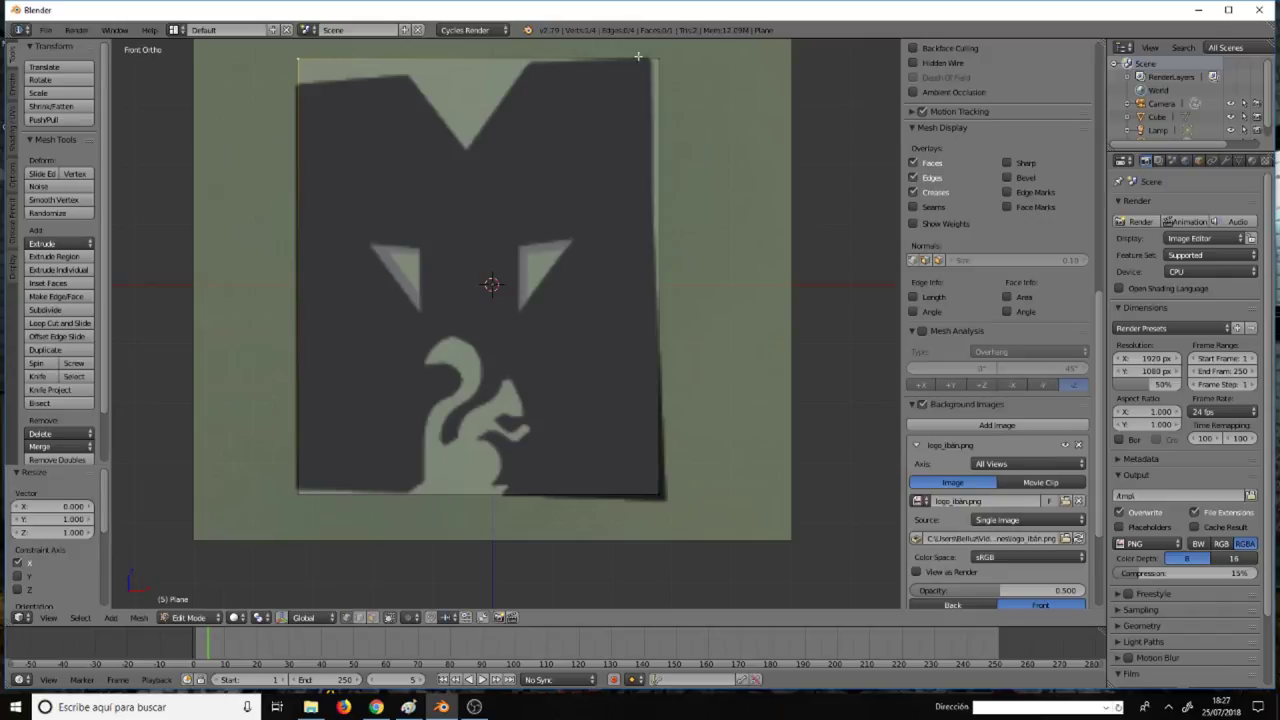
pyautogui.scroll(2, 998, 300)
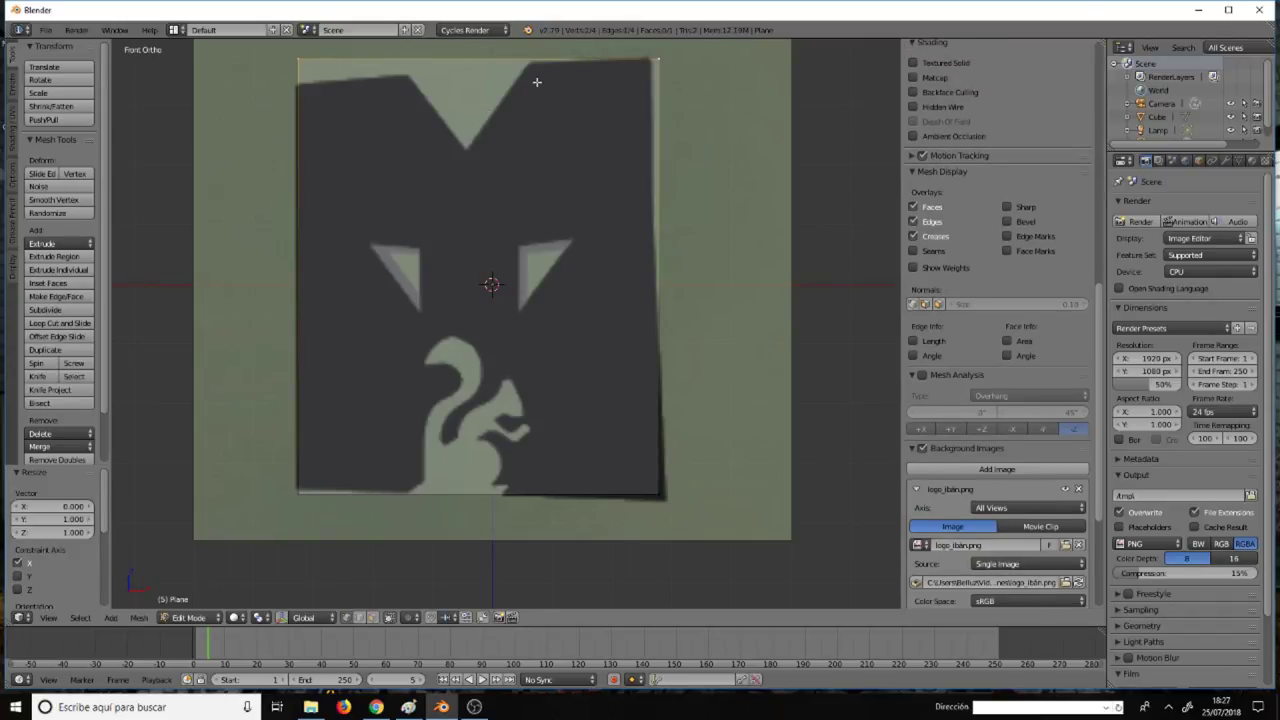
# Extend a new vertex from the top-left corner along X to the M's left peak.
pyautogui.press('w')
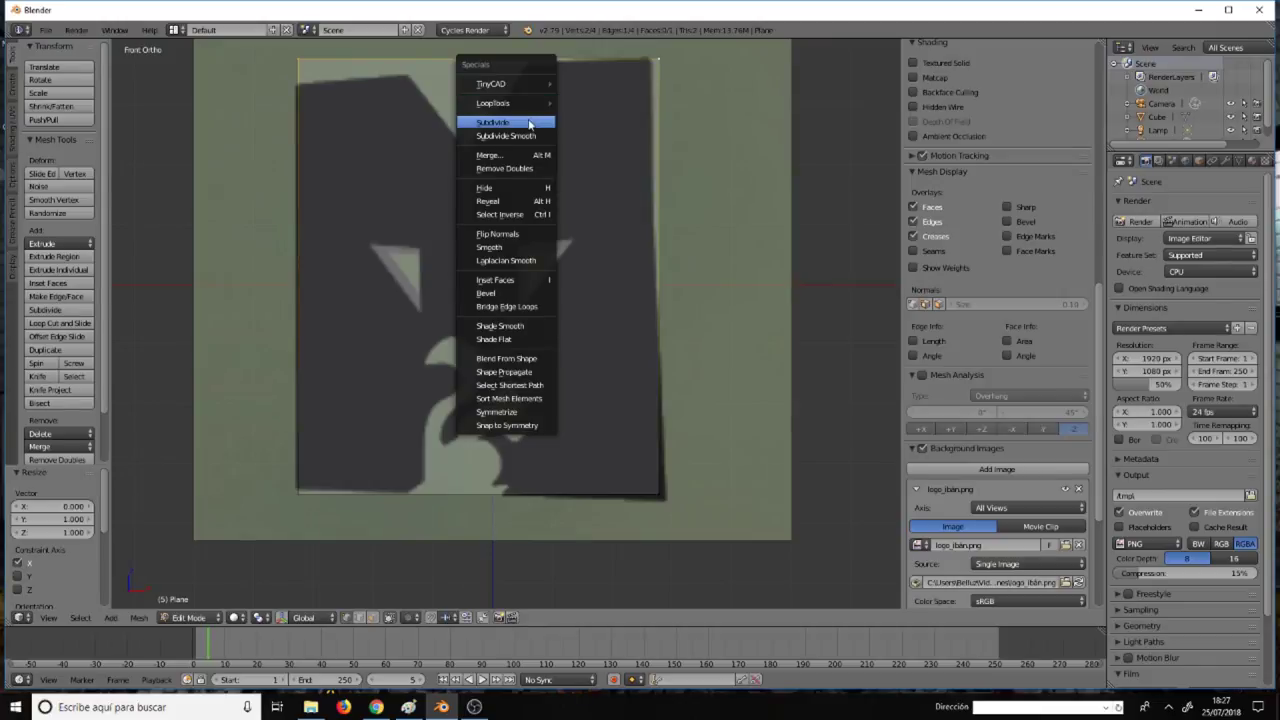
pyautogui.press('Escape')
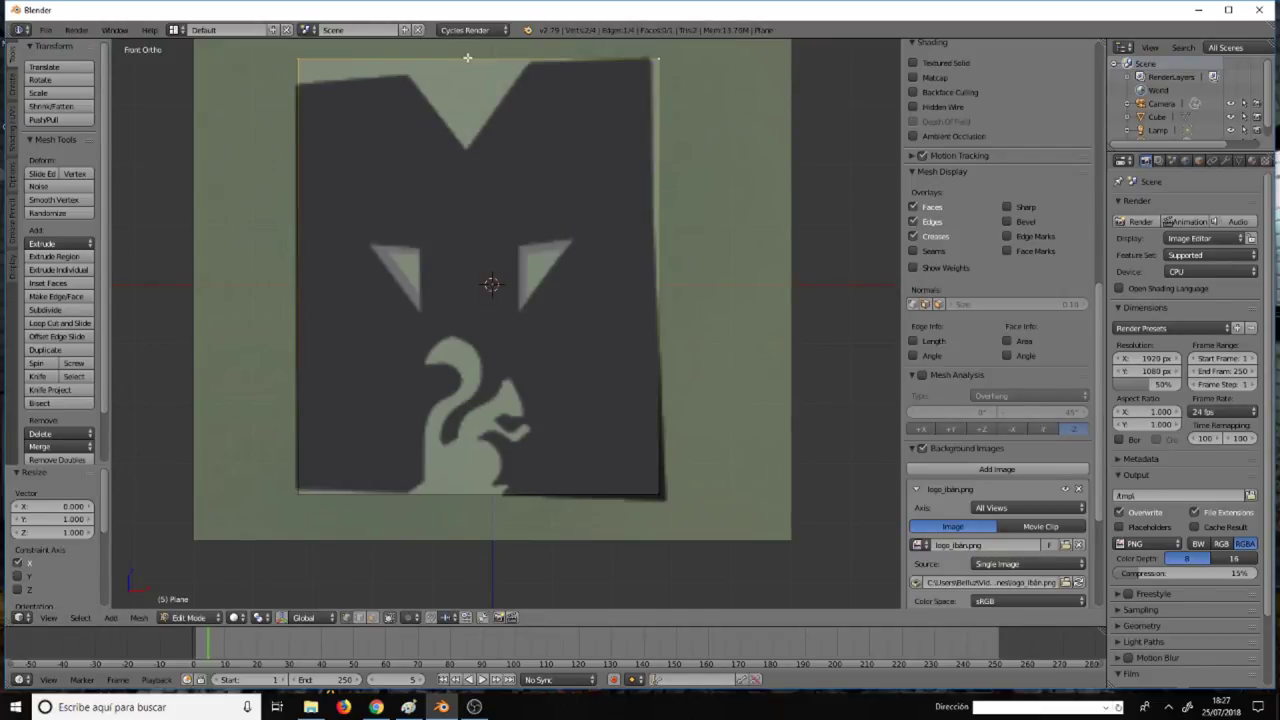
pyautogui.scroll(-2, 1000, 400)
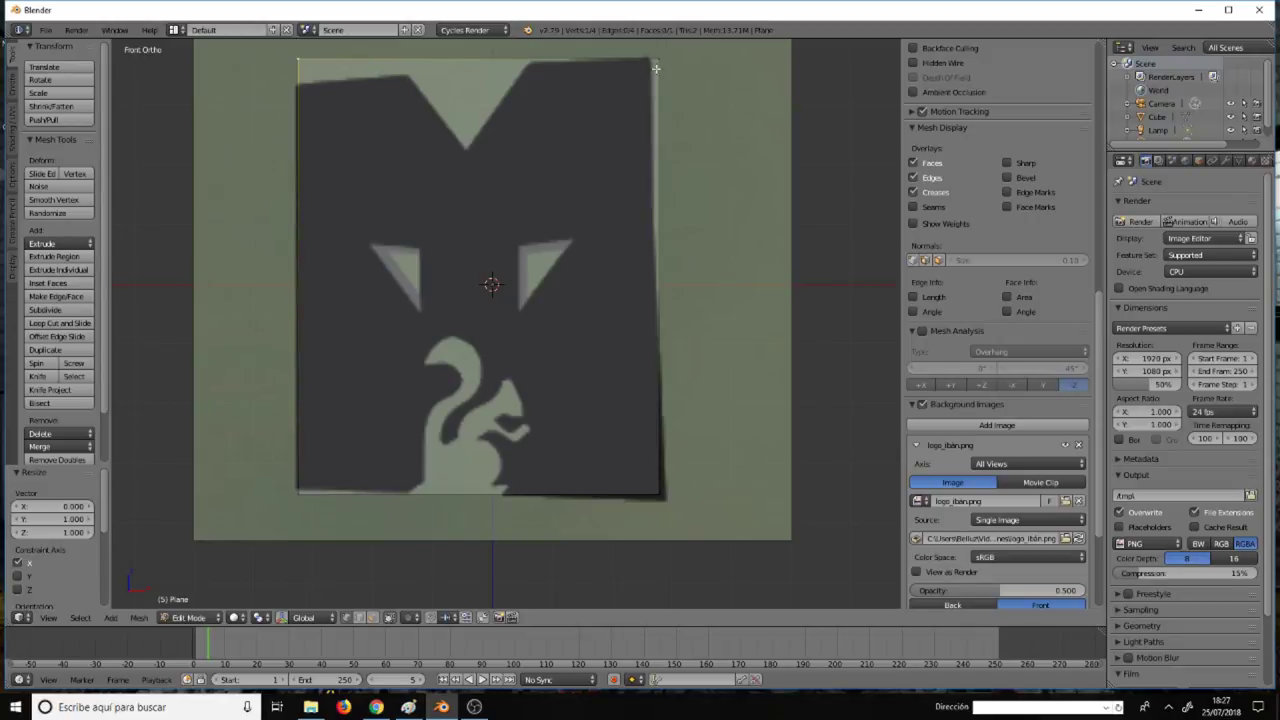
pyautogui.rightClick(321, 63)
pyautogui.press('g')
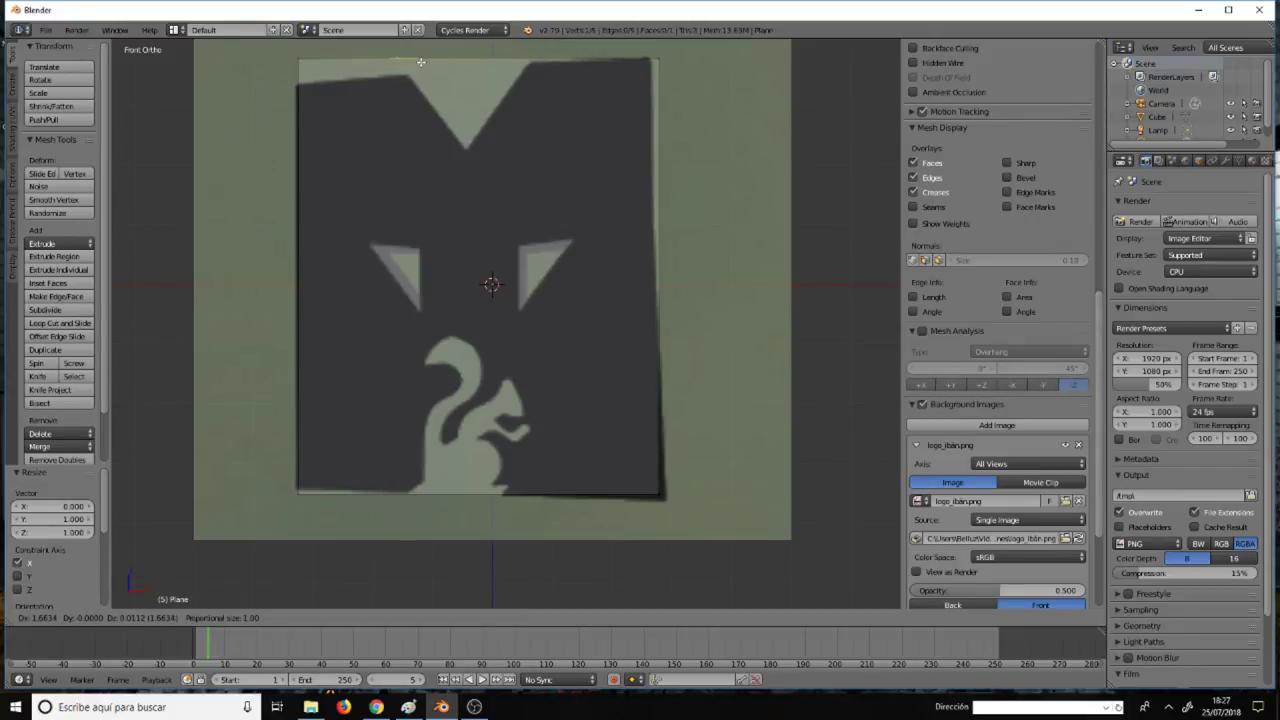
pyautogui.press('x')
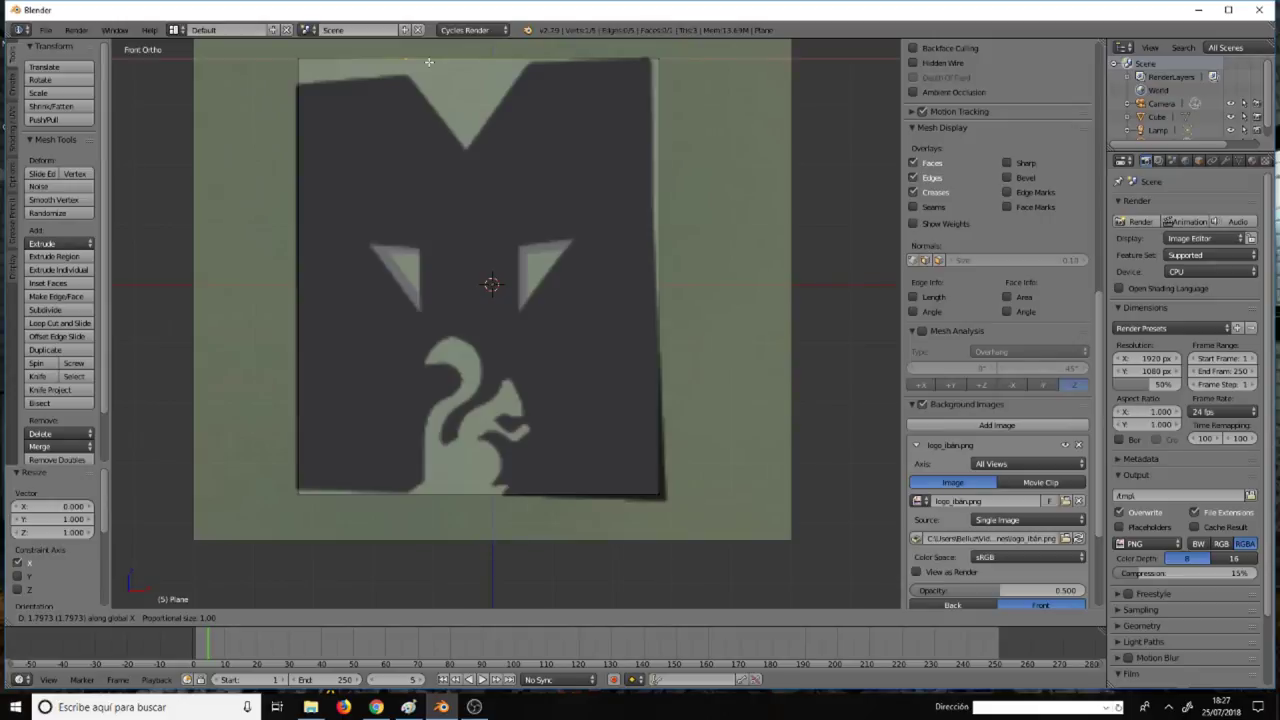
pyautogui.click(429, 62)
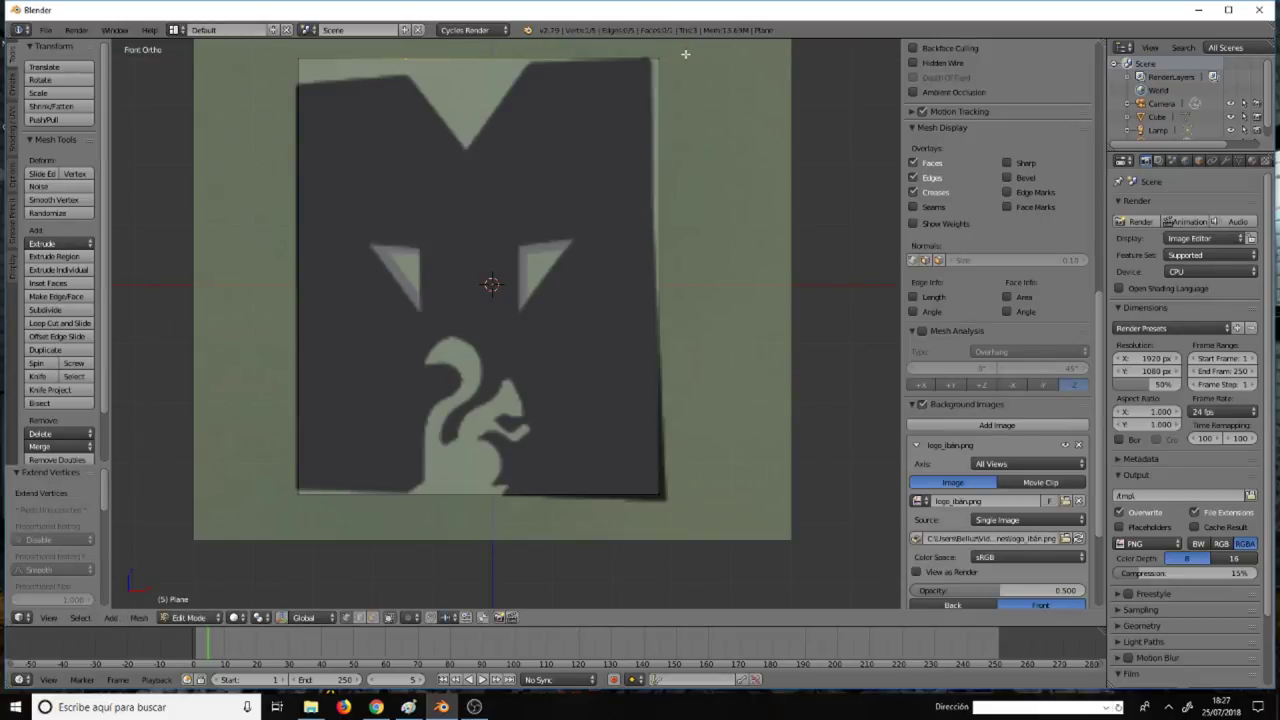
# Extend a second vertex from the top-right corner along X to the M's right peak.
pyautogui.rightClick(655, 60)
pyautogui.press('g')
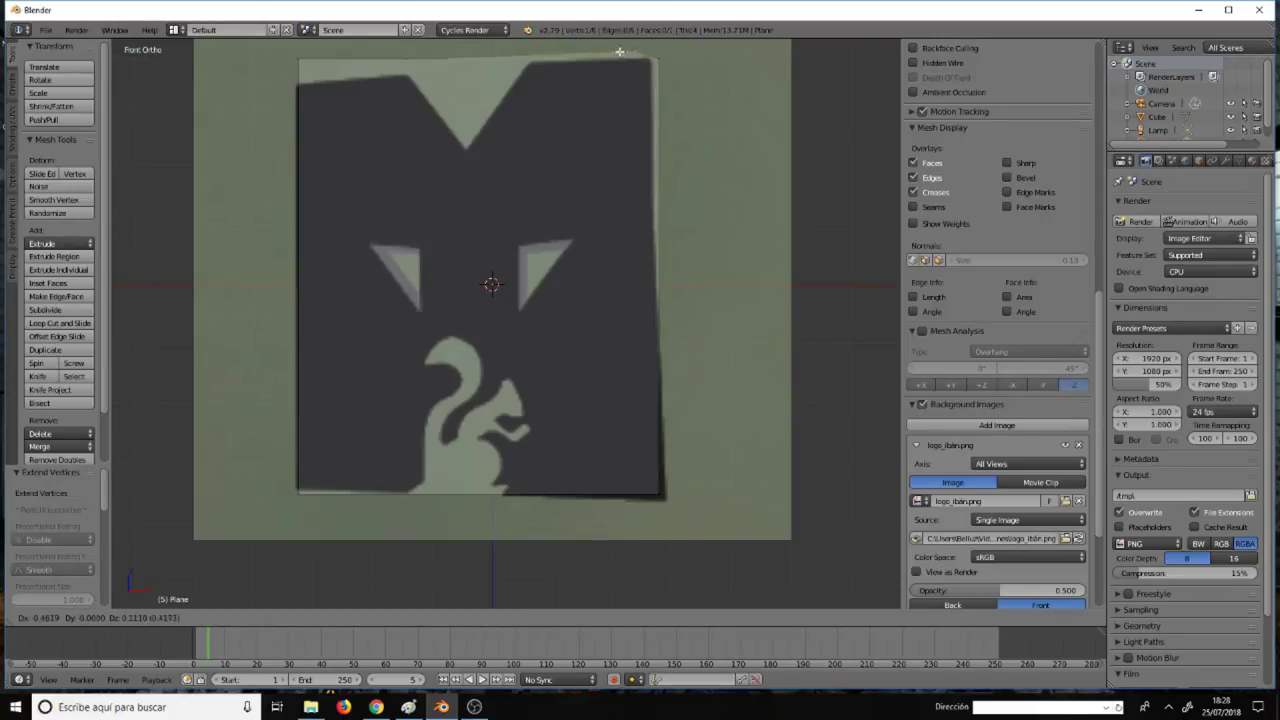
pyautogui.press('x')
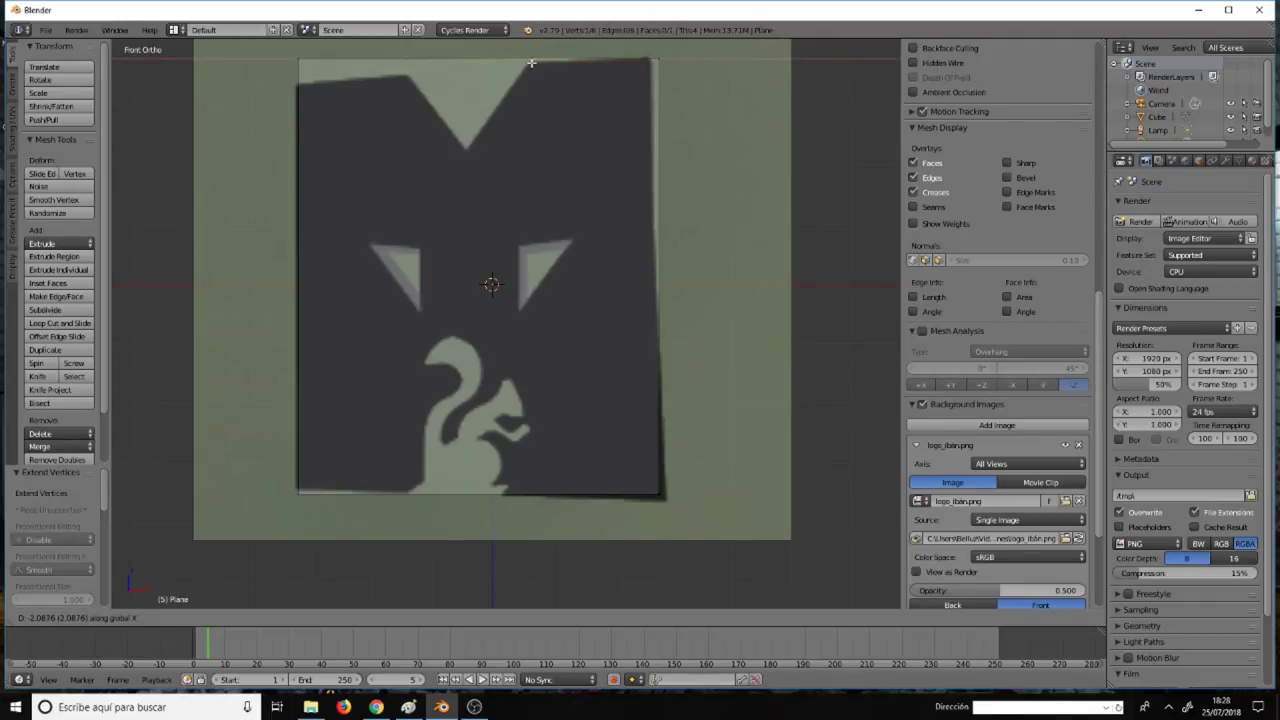
pyautogui.click(531, 62)
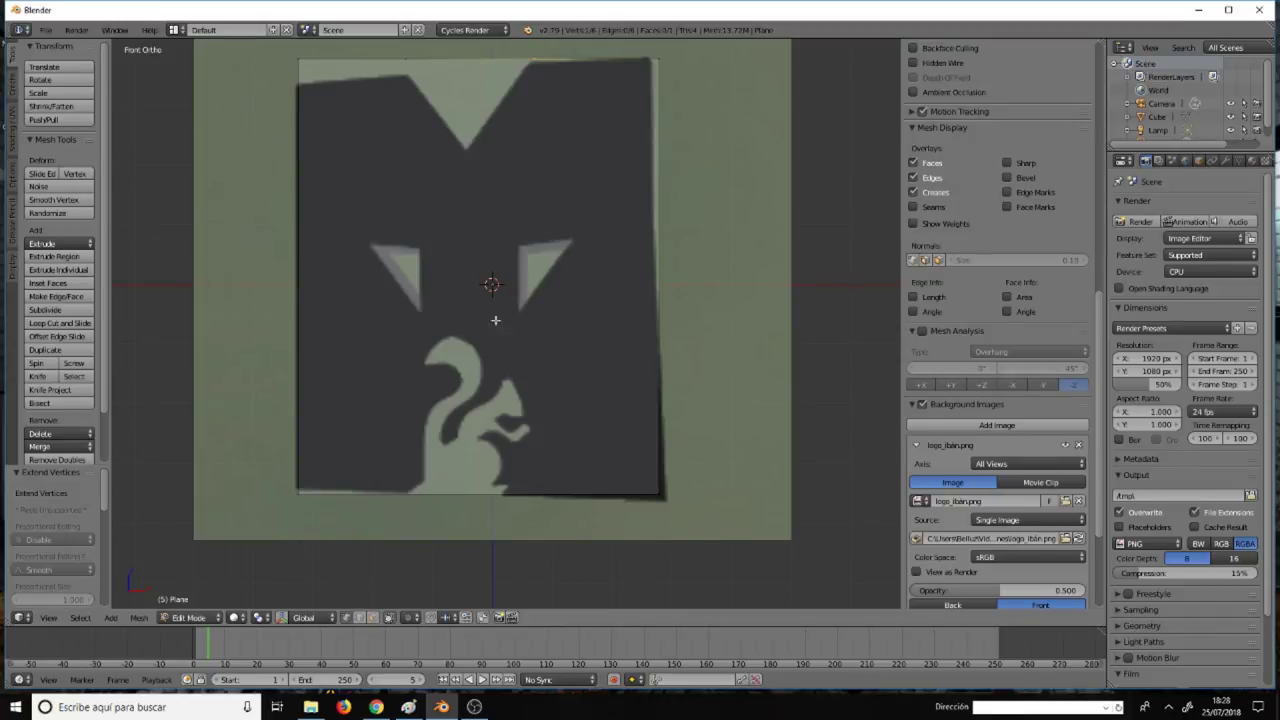
pyautogui.rightClick(410, 61)
# Knife-cut from one top-edge vertex down to the V-notch point and up to the other.
pyautogui.press('k')
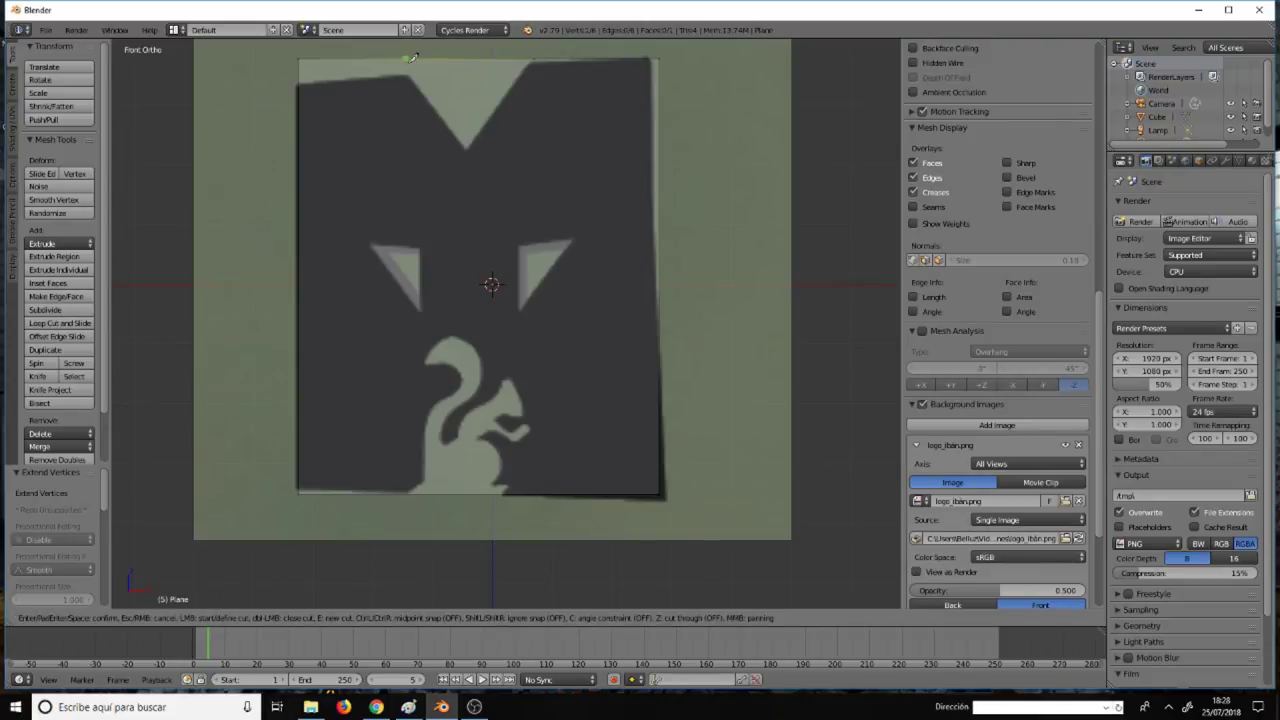
pyautogui.click(406, 58)
pyautogui.click(468, 150)
pyautogui.click(536, 57)
pyautogui.press('Return')
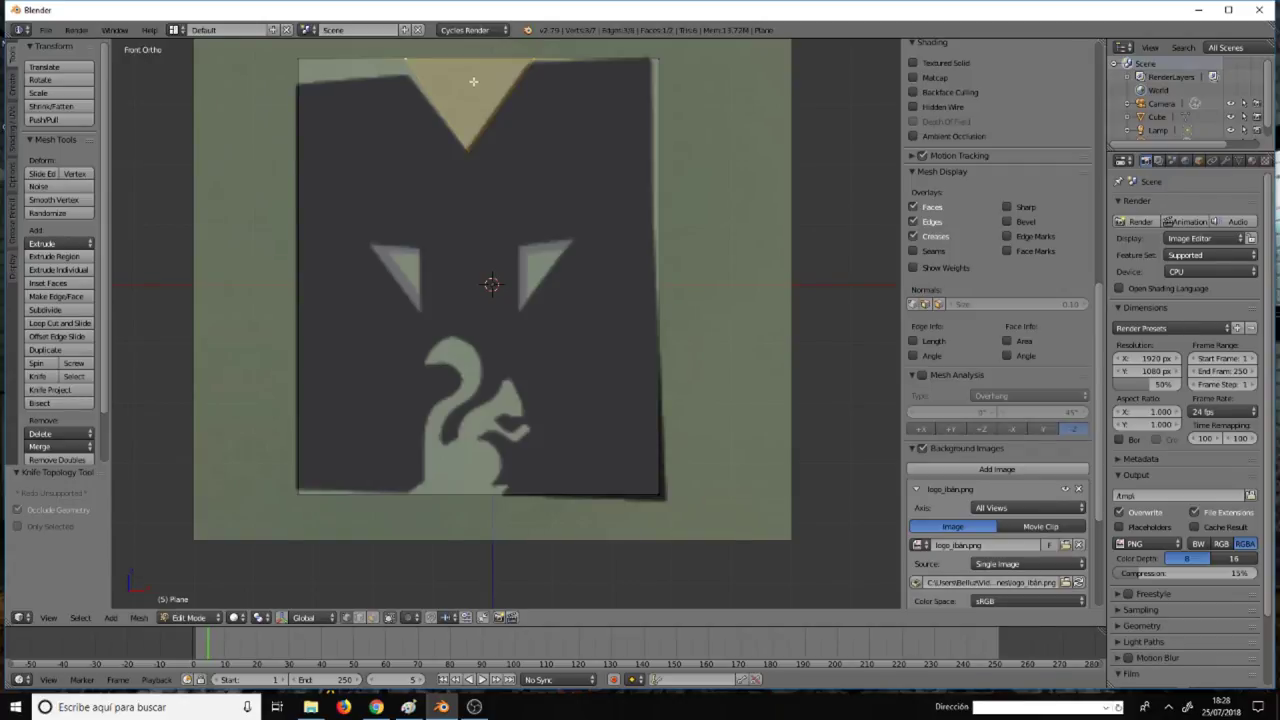
# Delete the triangle face above the V and clear the selection.
pyautogui.press('x')
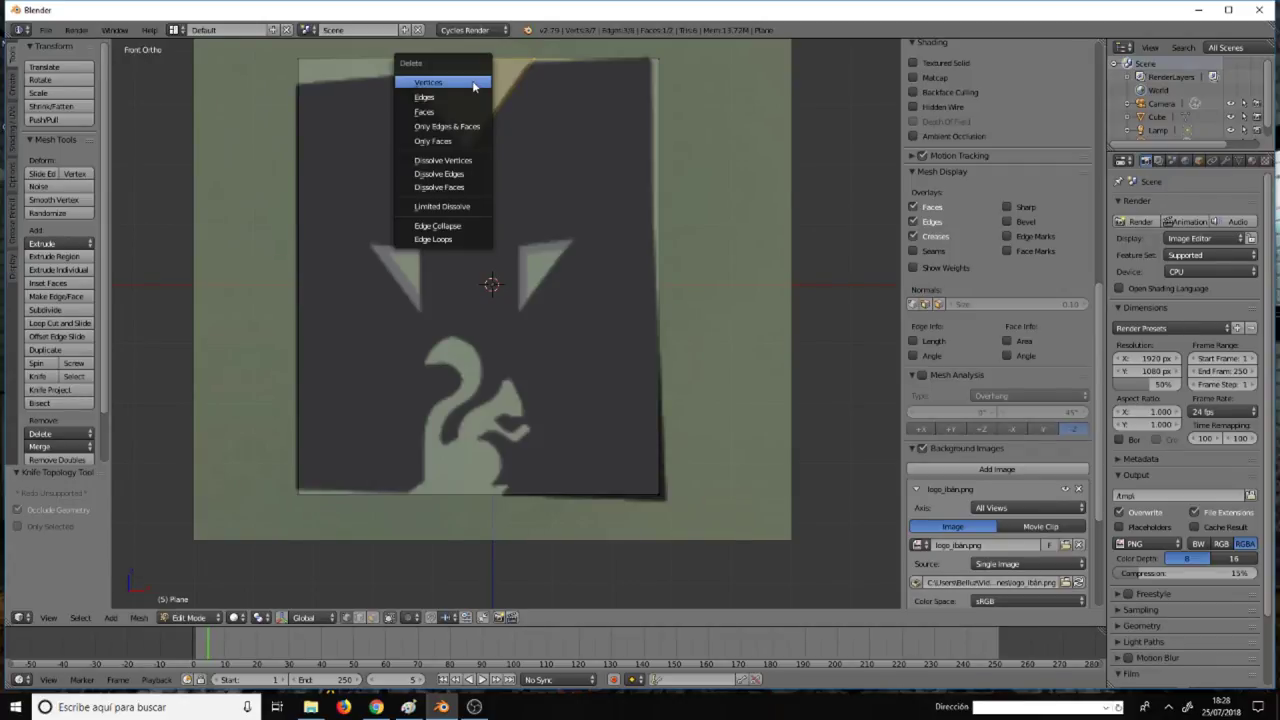
pyautogui.click(470, 113)
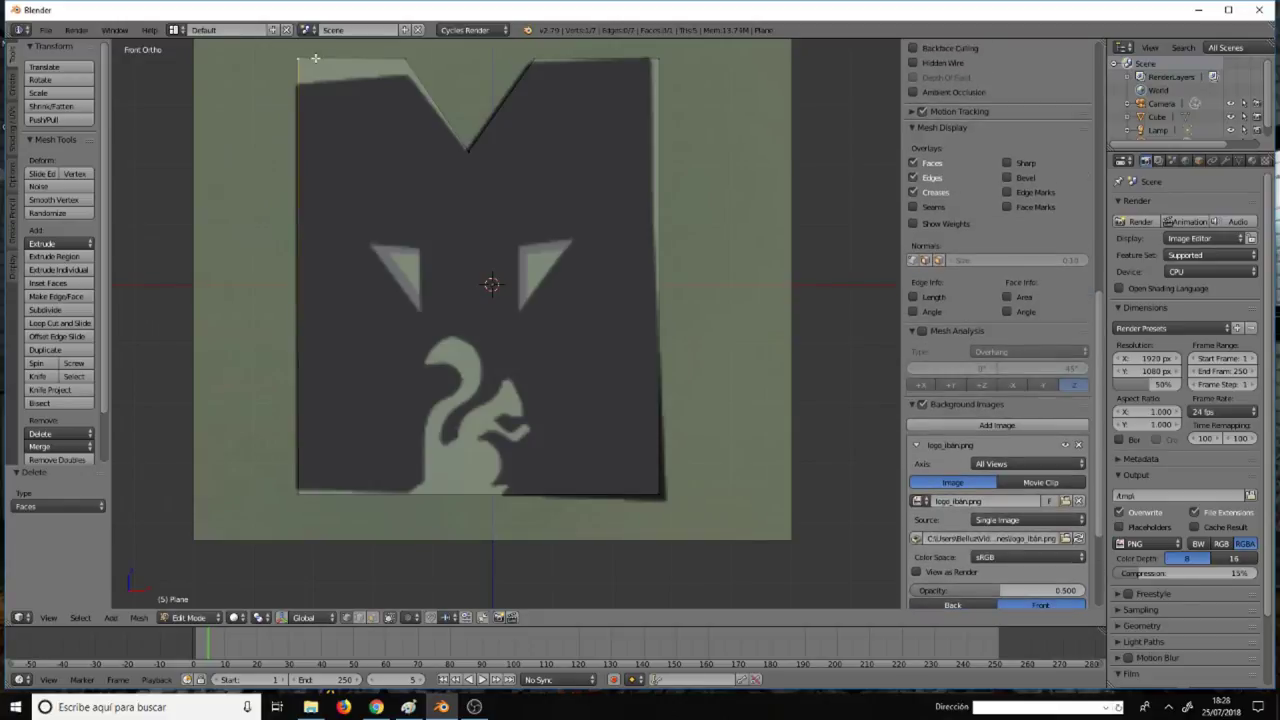
pyautogui.press('super')
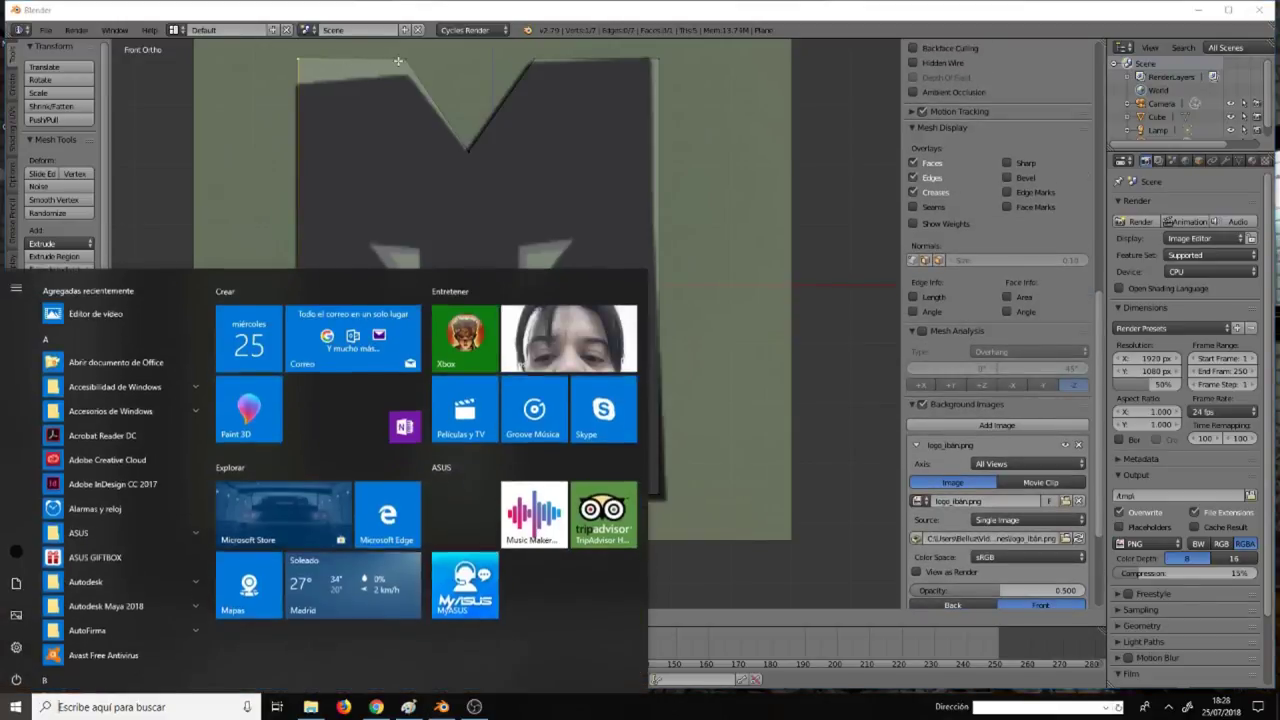
pyautogui.press('super')
pyautogui.press('a')
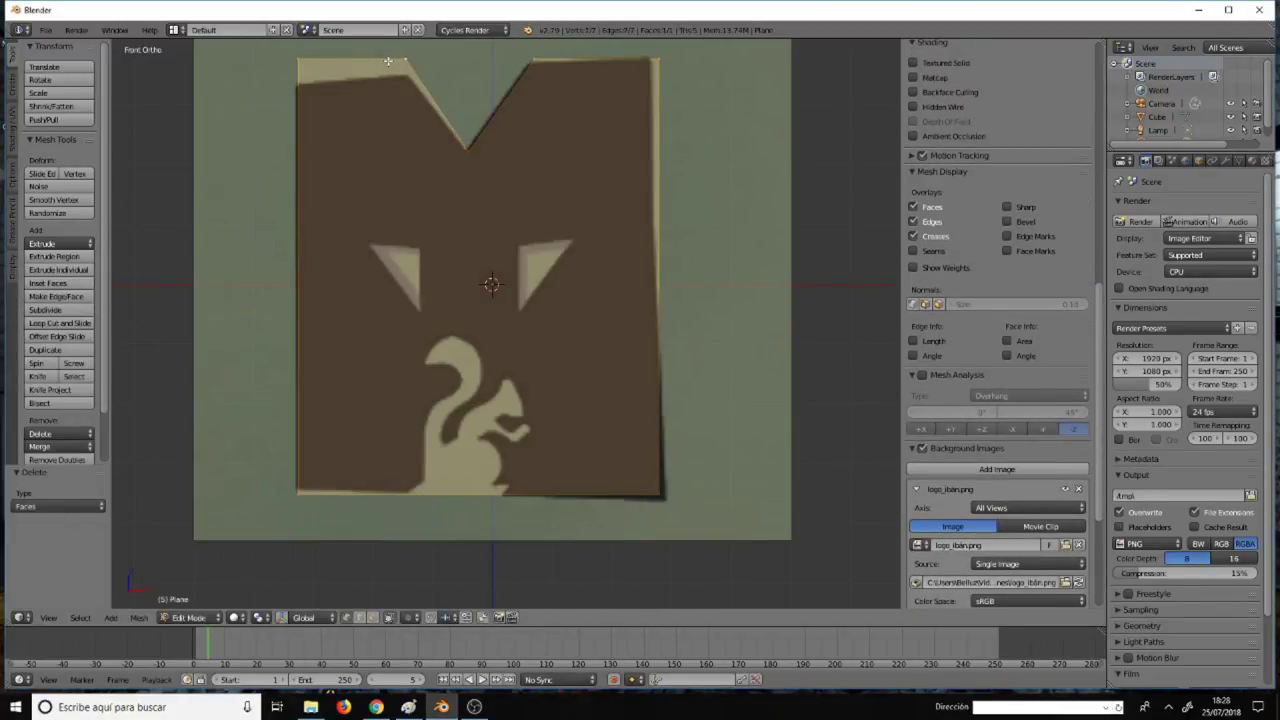
pyautogui.press('a')
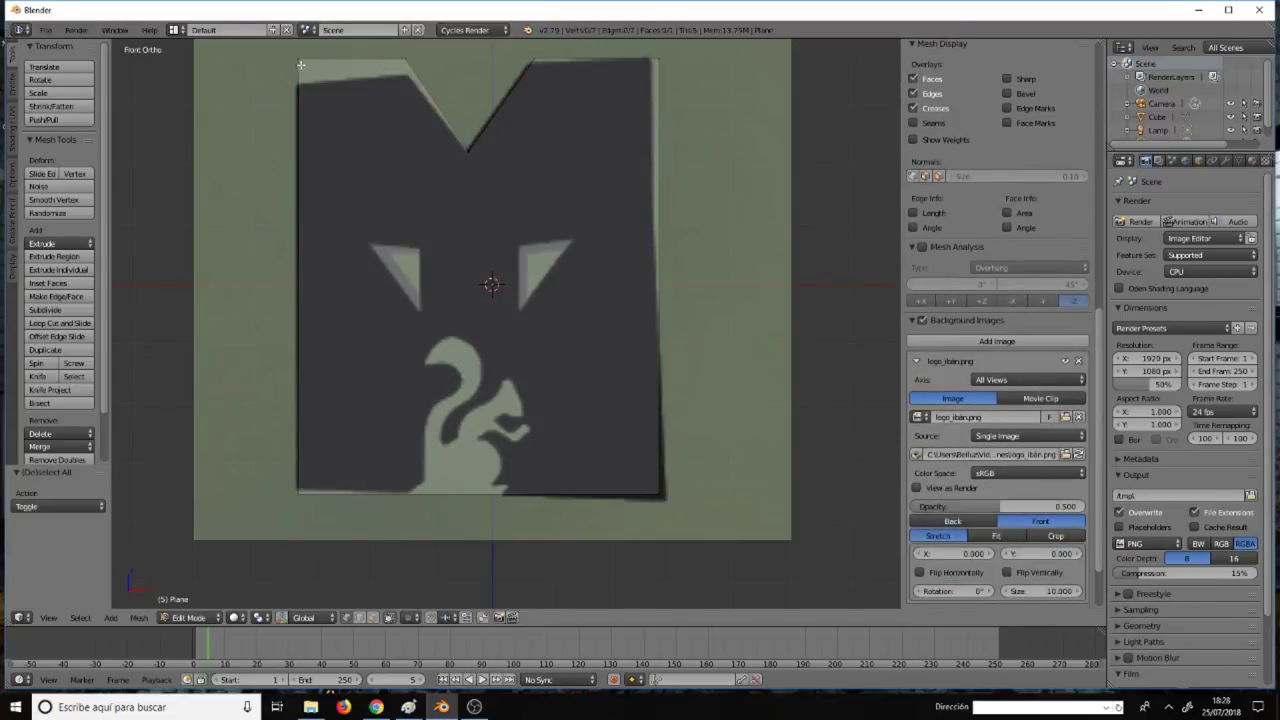
# Box-select the top-edge vertices and lower them 0.1 along Z.
pyautogui.press('b')
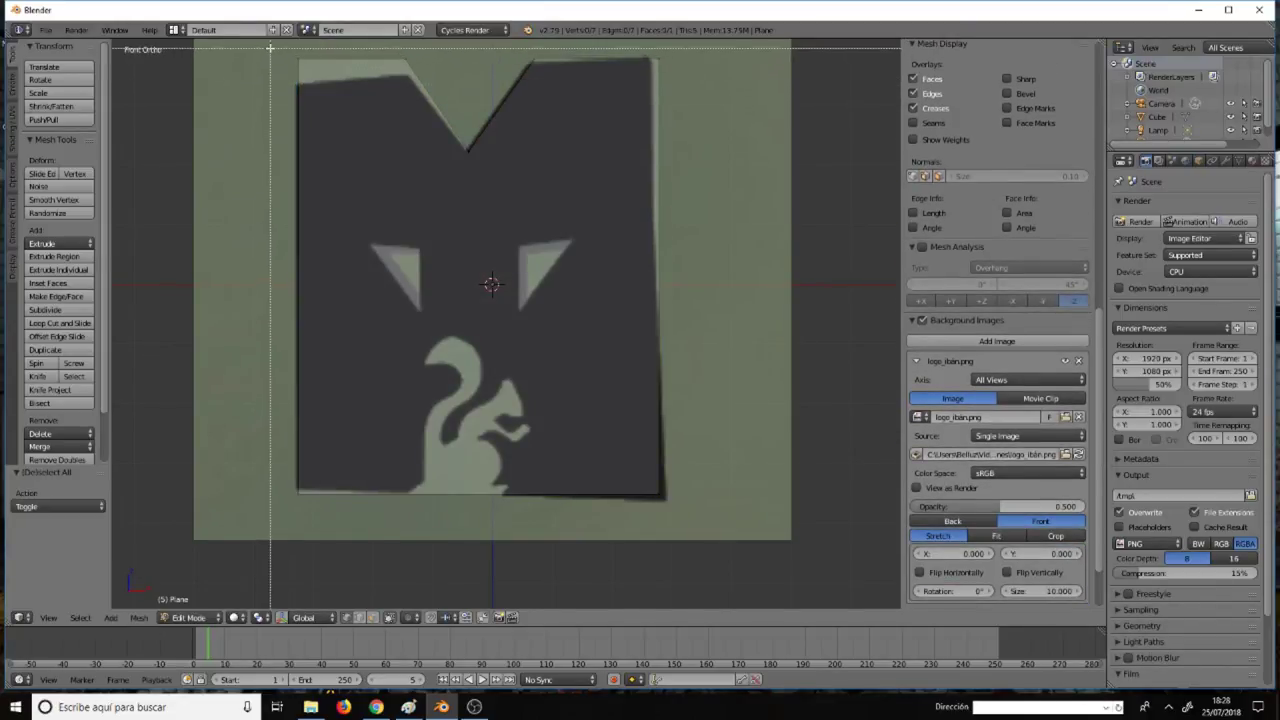
pyautogui.moveTo(270, 46); pyautogui.dragTo(674, 166)
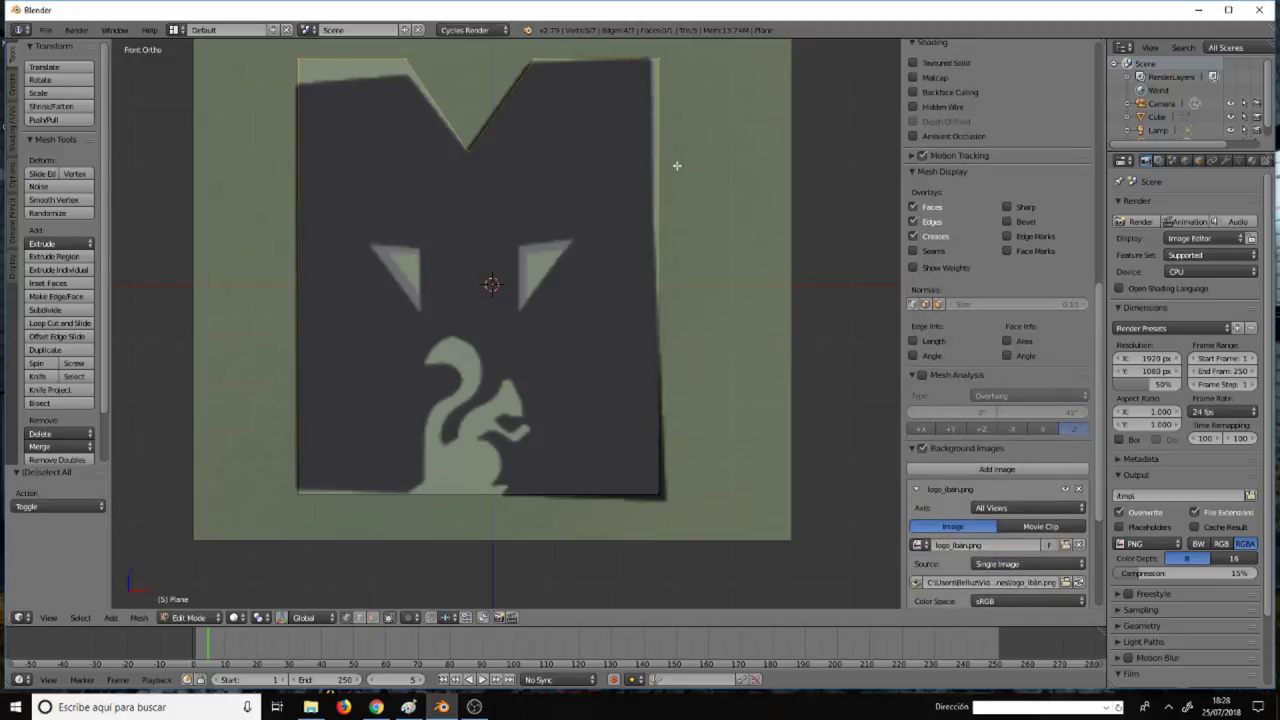
pyautogui.press('g')
pyautogui.press('z')
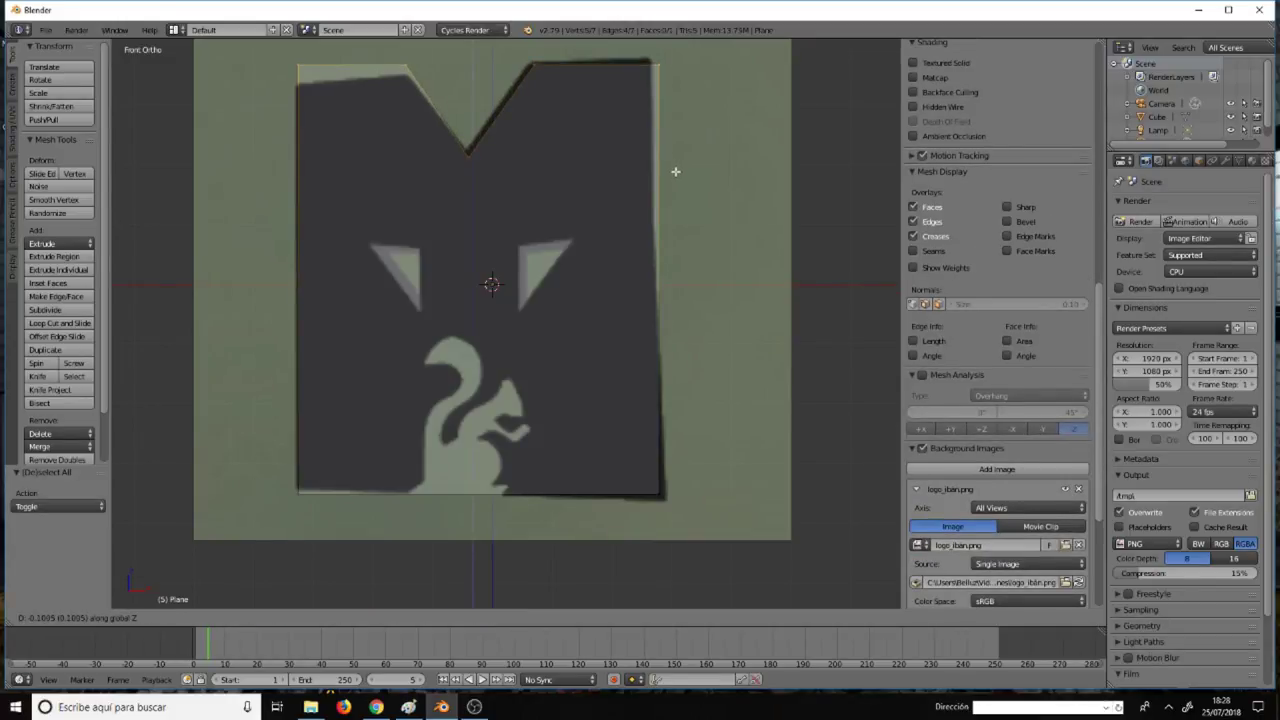
pyautogui.click(675, 171)
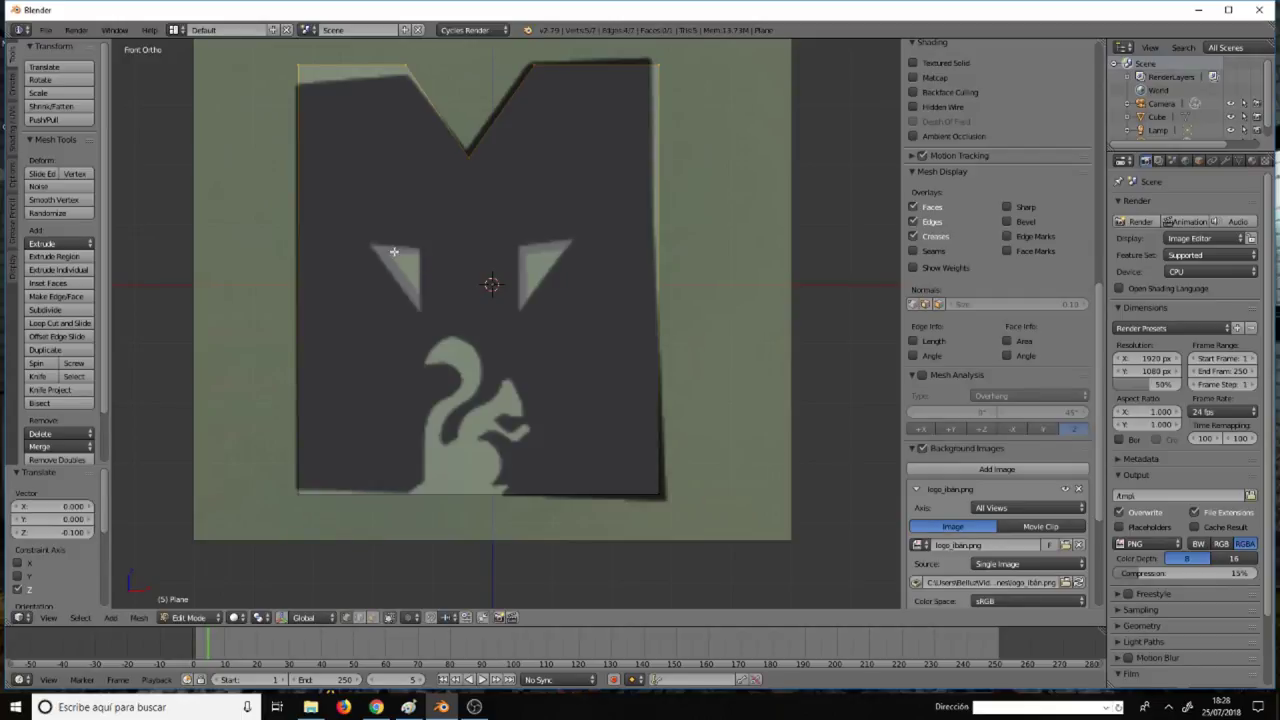
# Knife-cut a path through the two triangle notches' corners, then deselect everything.
pyautogui.press('k')
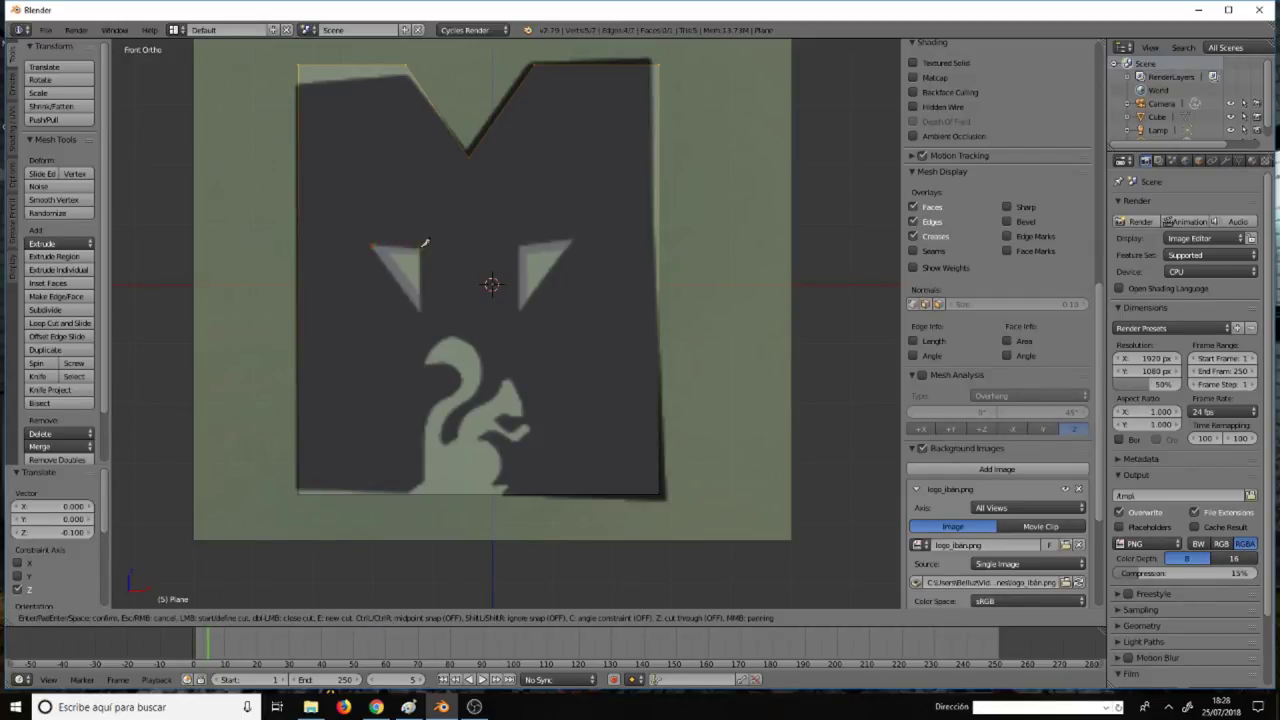
pyautogui.click(421, 246)
pyautogui.click(372, 245)
pyautogui.click(520, 246)
pyautogui.click(520, 309)
pyautogui.click(574, 239)
pyautogui.click(521, 241)
pyautogui.press('Return')
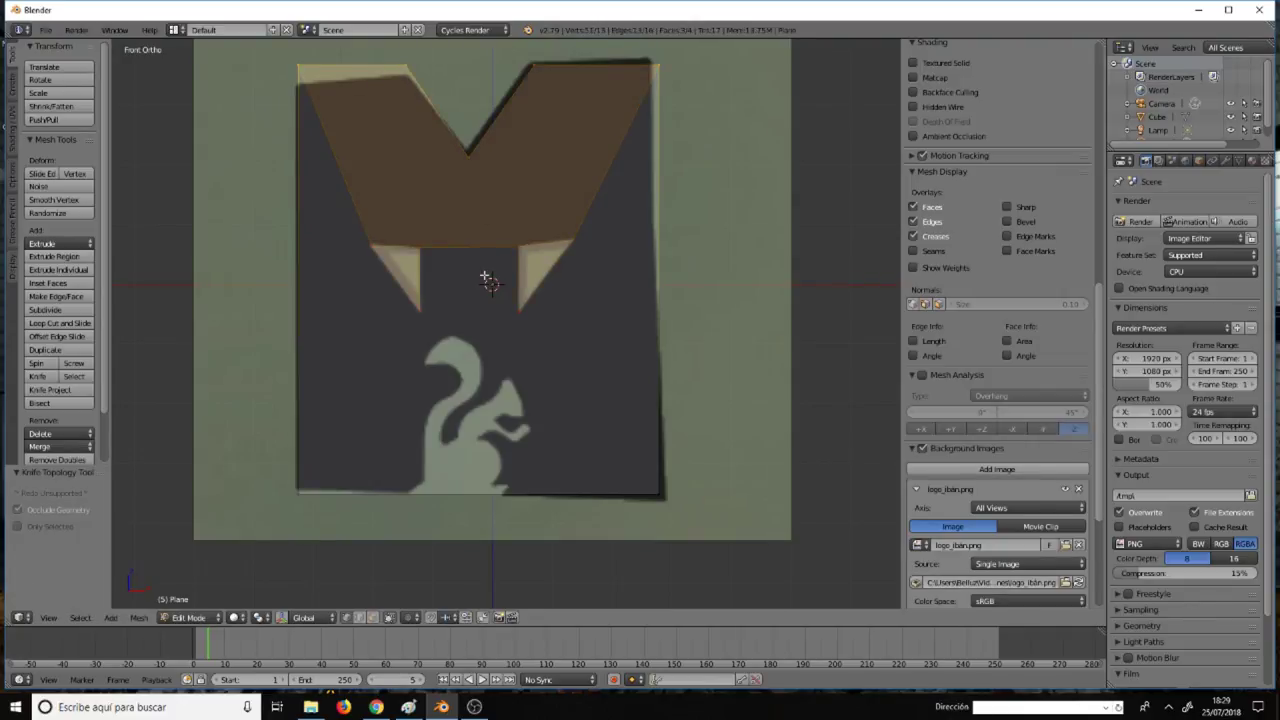
pyautogui.press('a')
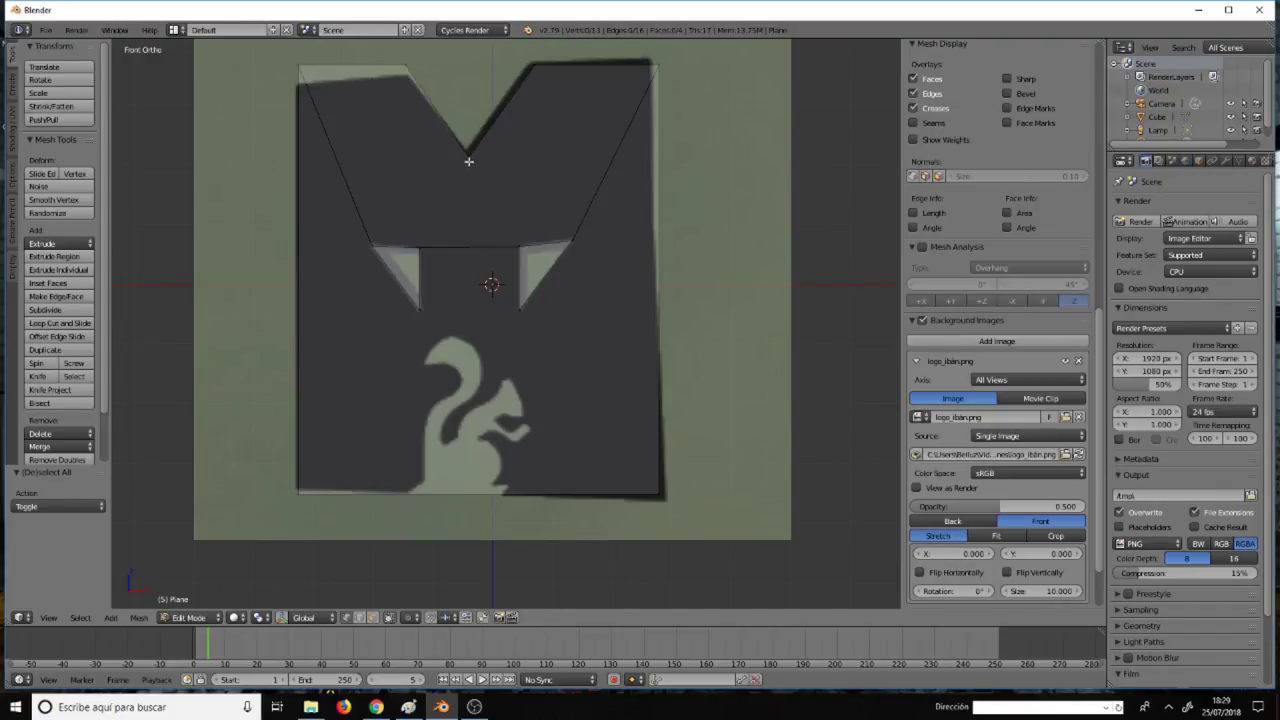
pyautogui.scroll(2, 1000, 300)
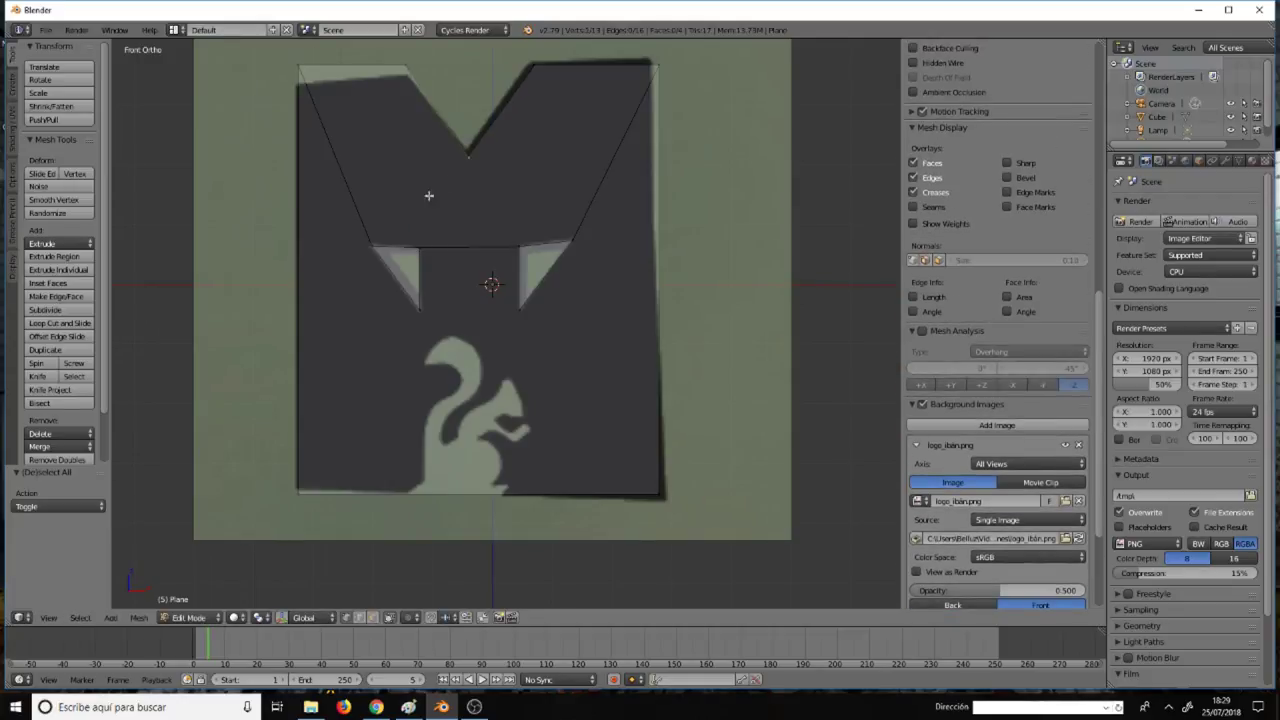
# Join the V-notch vertex with new edges to the upper region's lower-left and lower-right corners.
pyautogui.keyDown('shift'); pyautogui.click(372, 245); pyautogui.keyUp('shift')
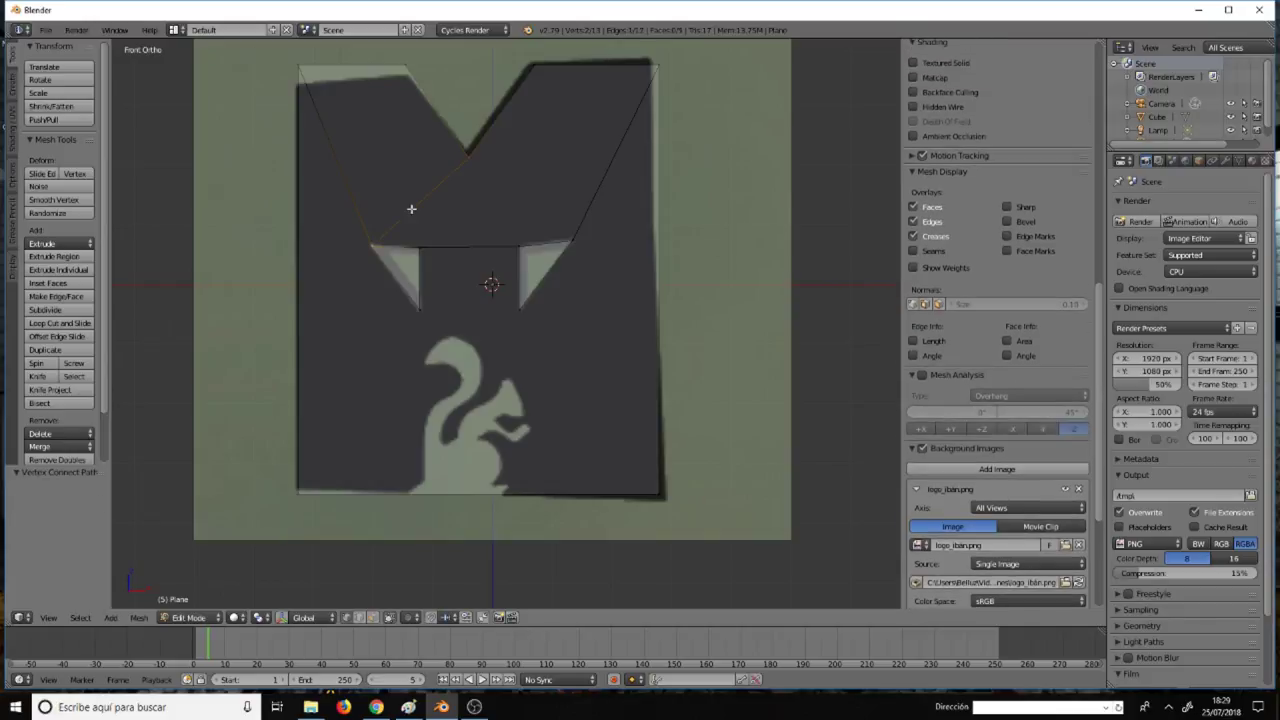
pyautogui.keyDown('shift'); pyautogui.rightClick(465, 155); pyautogui.keyUp('shift')
pyautogui.press('j')
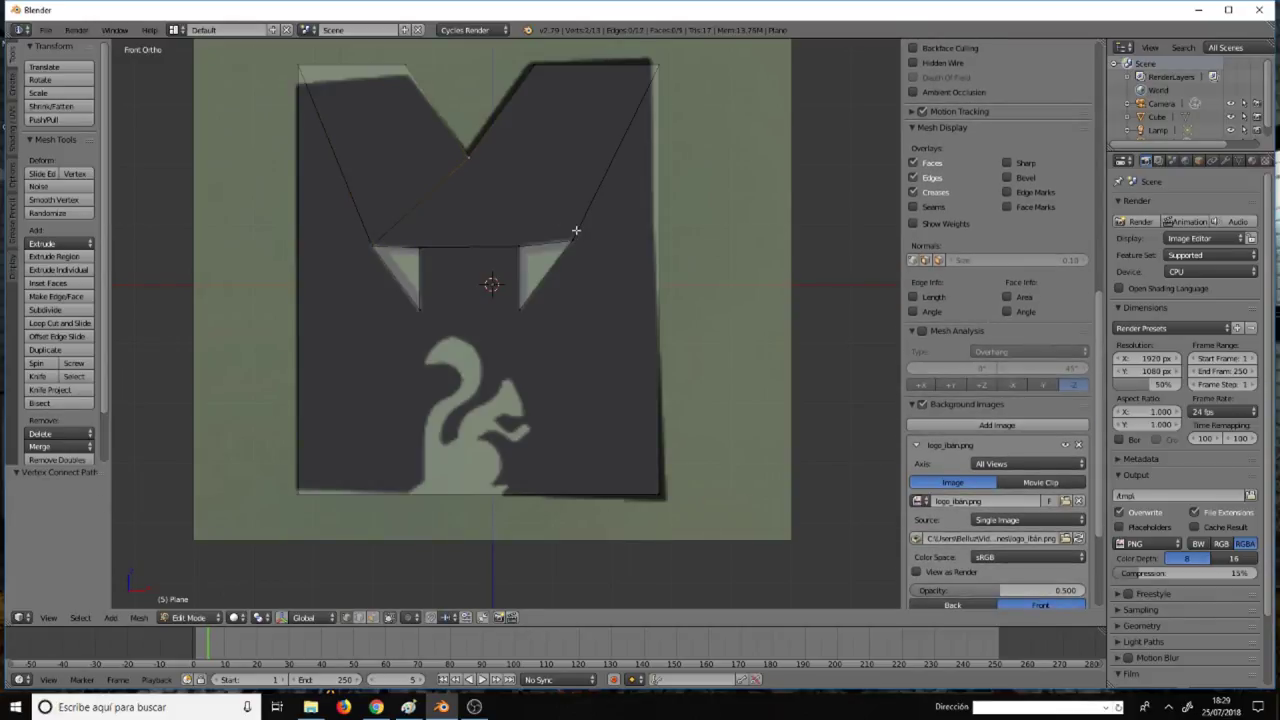
pyautogui.keyDown('shift'); pyautogui.rightClick(575, 239); pyautogui.keyUp('shift')
pyautogui.press('j')
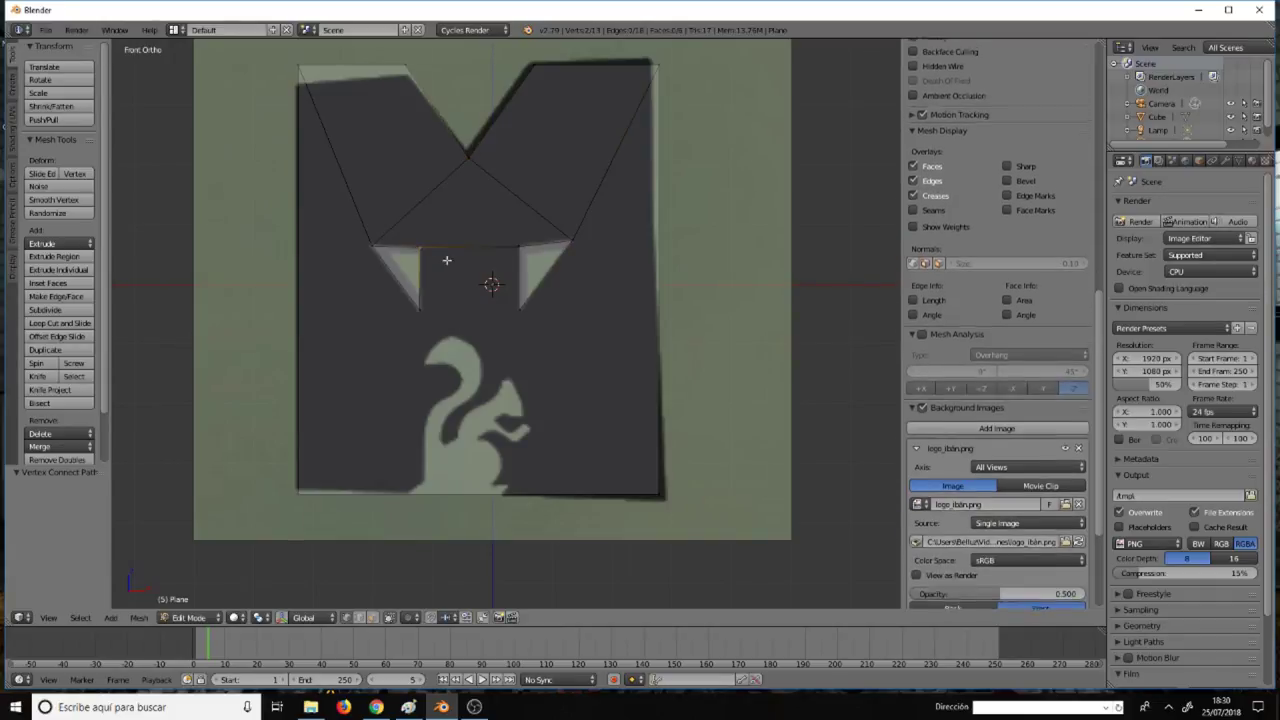
# Knife a diagonal cut from the lower-left notch vertex across the upper M region to the top edge.
pyautogui.rightClick(424, 245)
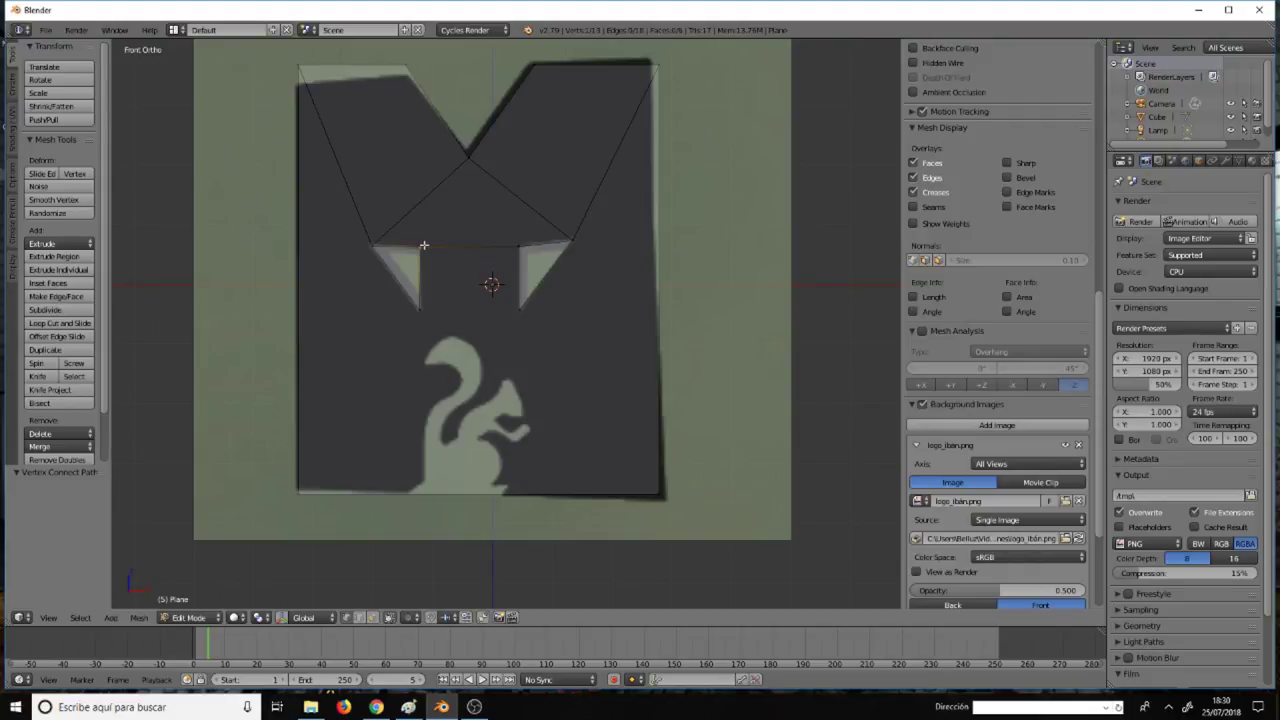
pyautogui.press('k')
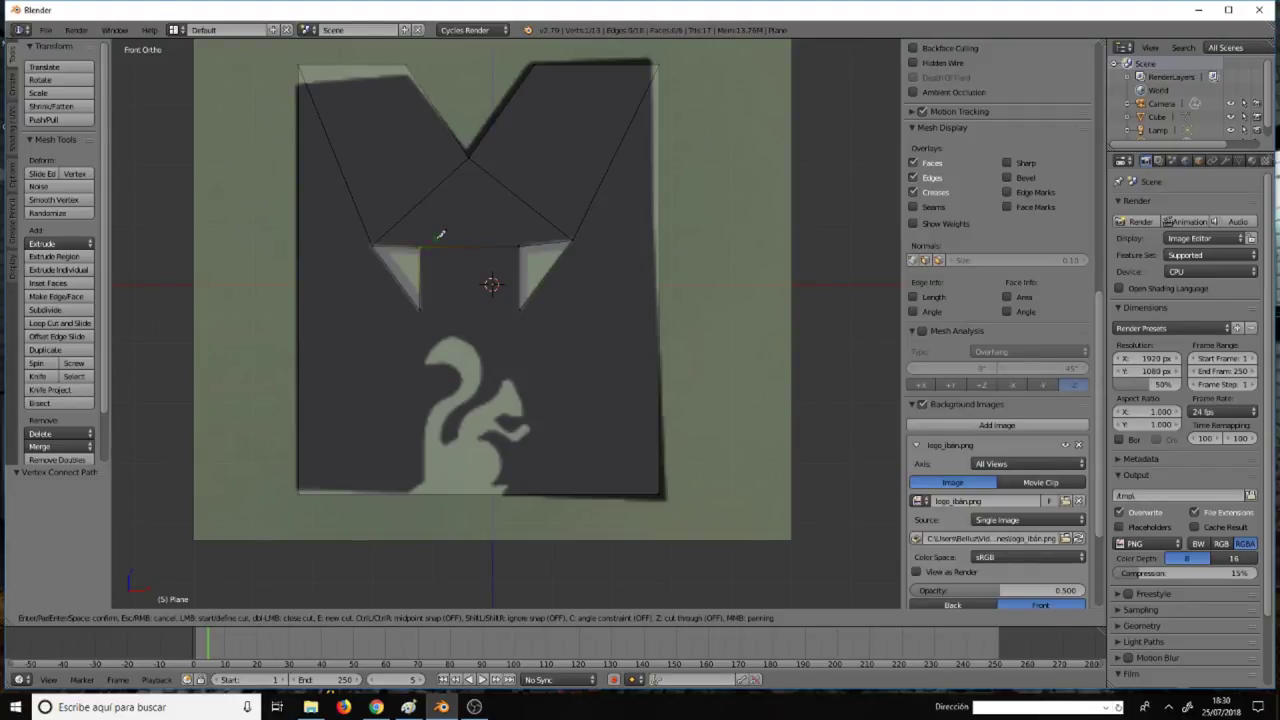
pyautogui.click(420, 244)
pyautogui.click(519, 246)
pyautogui.click(442, 182)
pyautogui.click(506, 173)
pyautogui.click(593, 64)
pyautogui.press('Return')
pyautogui.press('a')
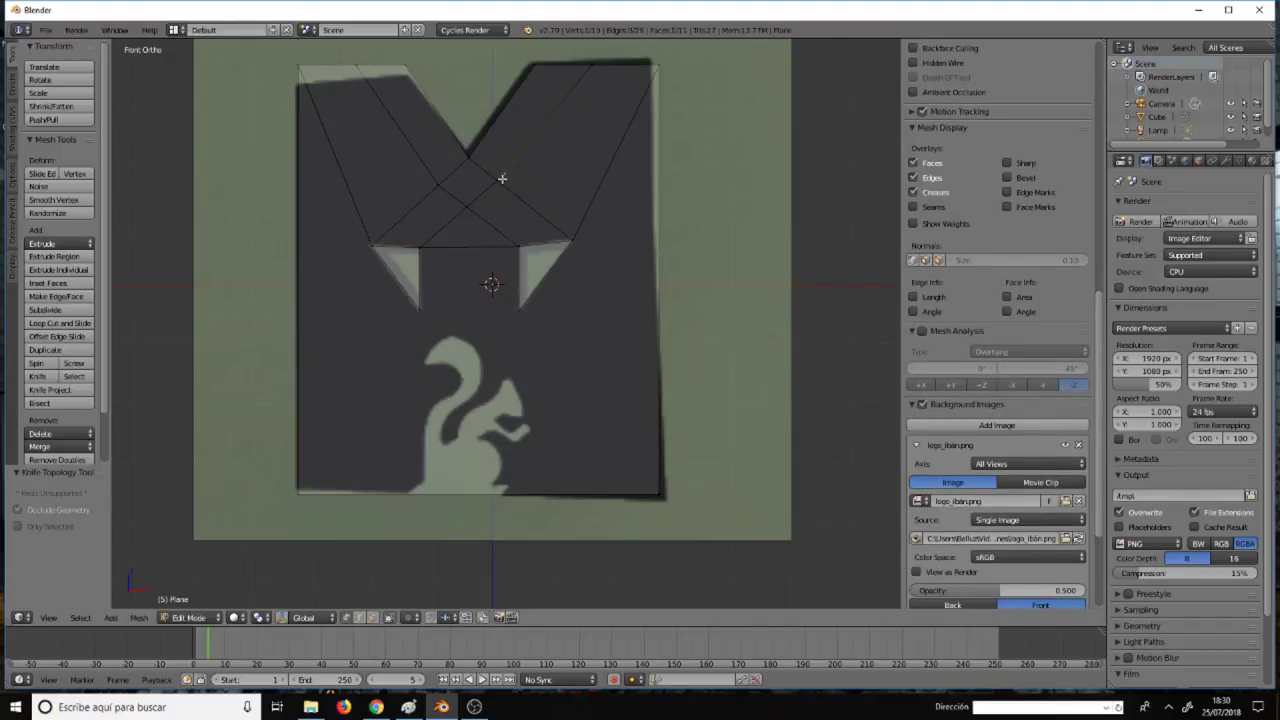
# Merge the stray upper-right cut vertex at the last selected vertex.
pyautogui.rightClick(502, 178)
pyautogui.hotkey('alt', 'm')
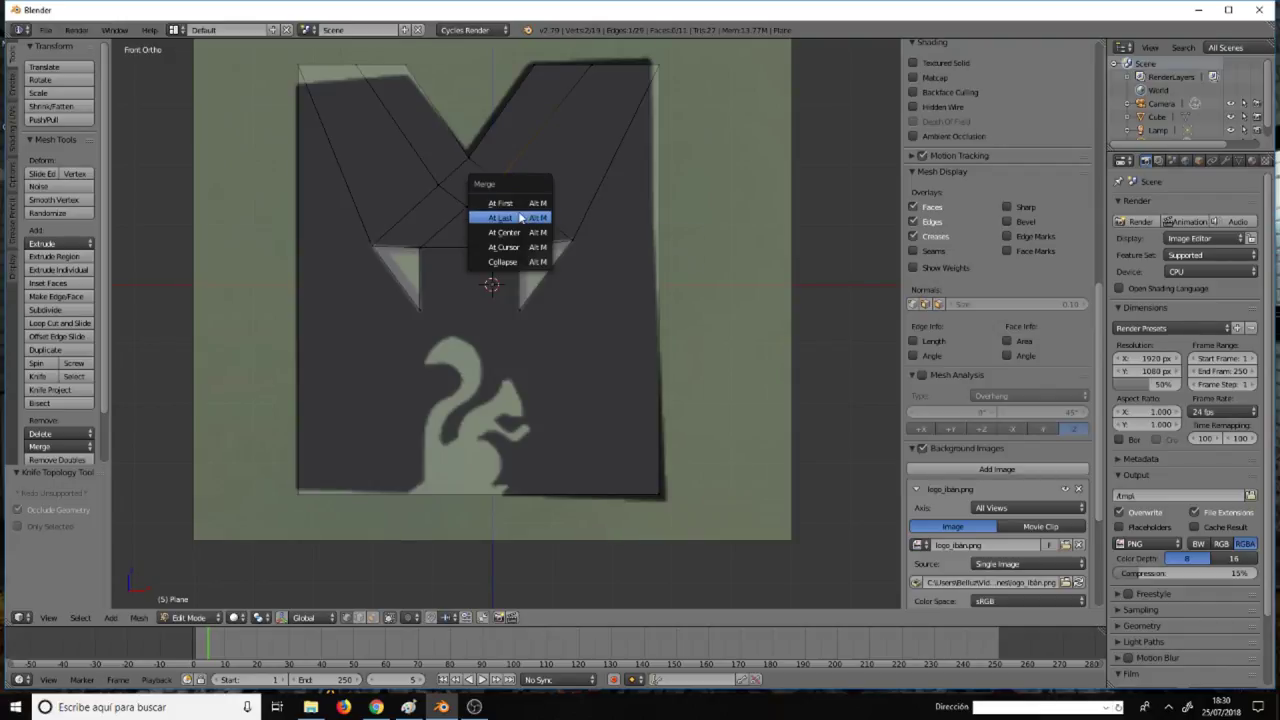
pyautogui.click(520, 218)
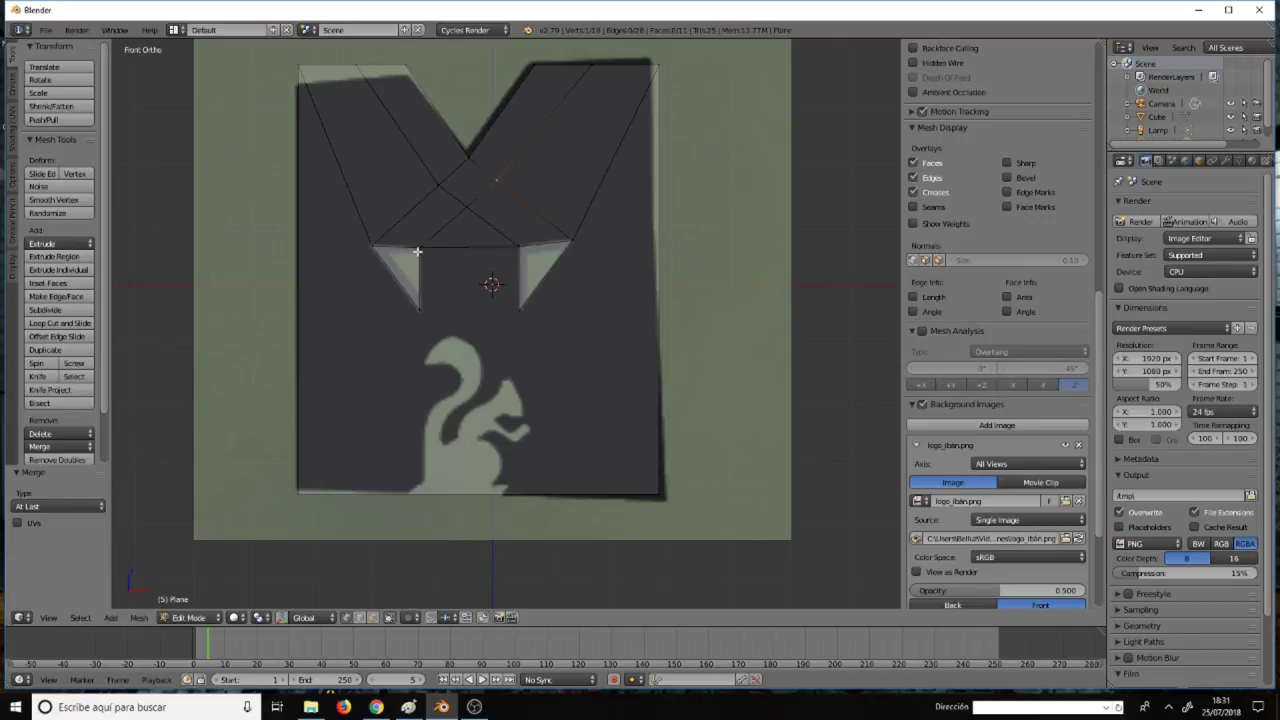
# Select the left triangular notch face and begin insetting it.
pyautogui.rightClick(418, 258)
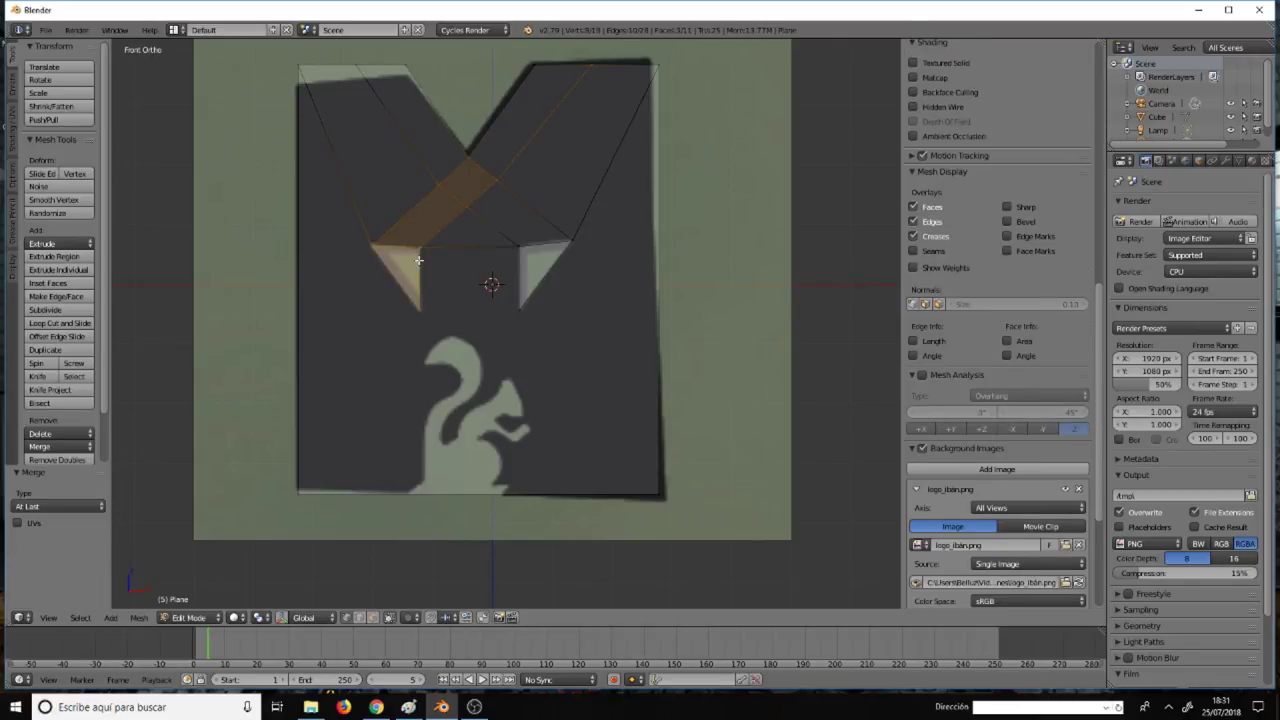
pyautogui.rightClick(418, 259)
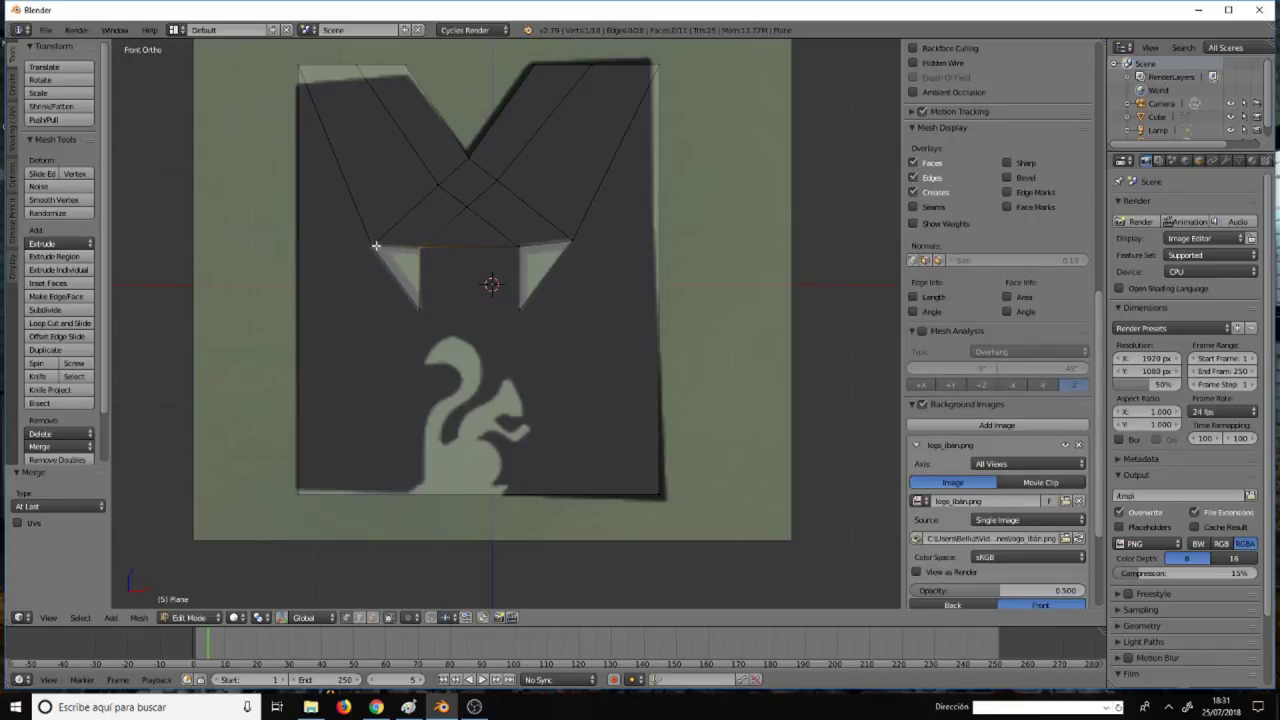
pyautogui.keyDown('shift'); pyautogui.rightClick(422, 311); pyautogui.keyUp('shift')
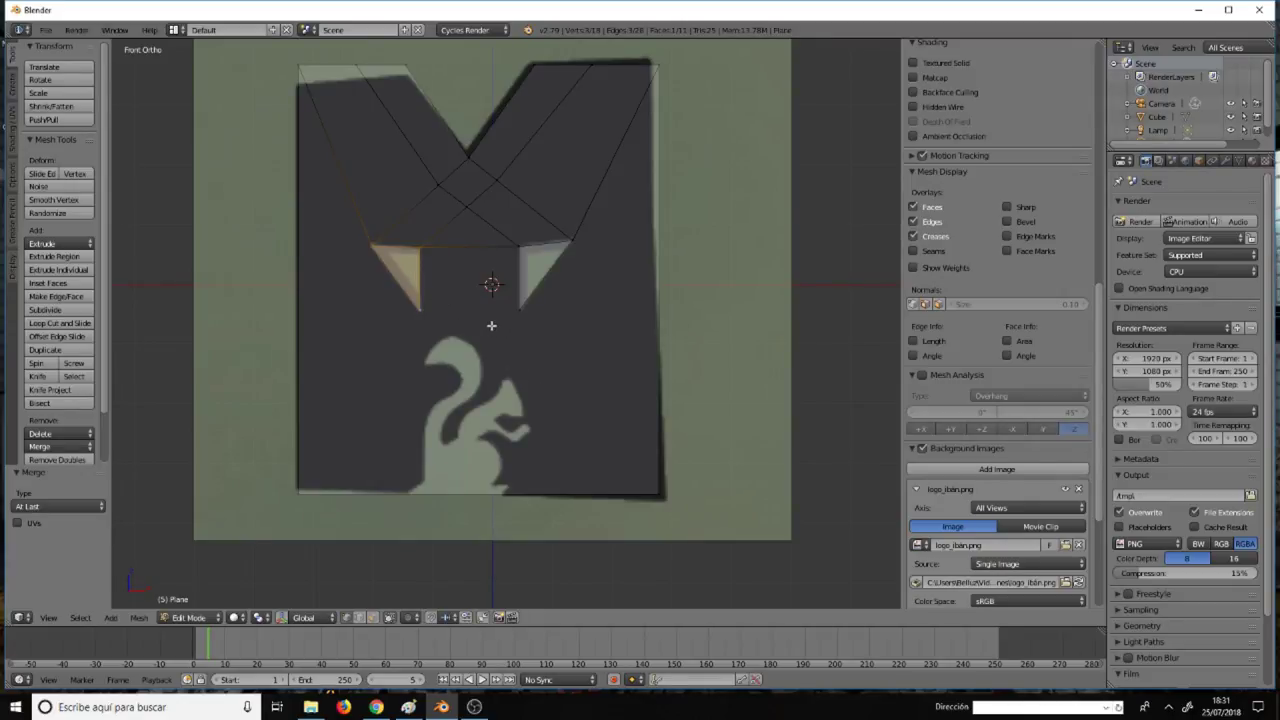
pyautogui.press('i')
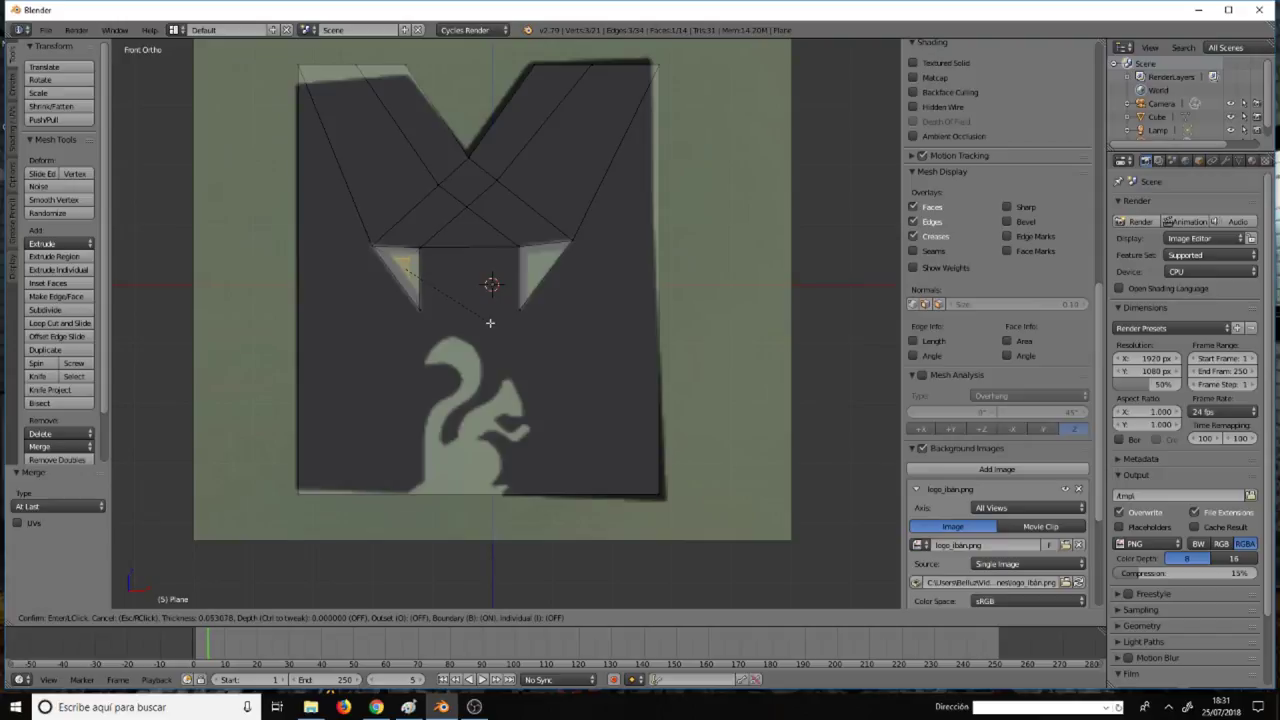
# Inset the left notch face at 0.0248 thickness and the right notch face at 0.0306.
pyautogui.click(492, 322)
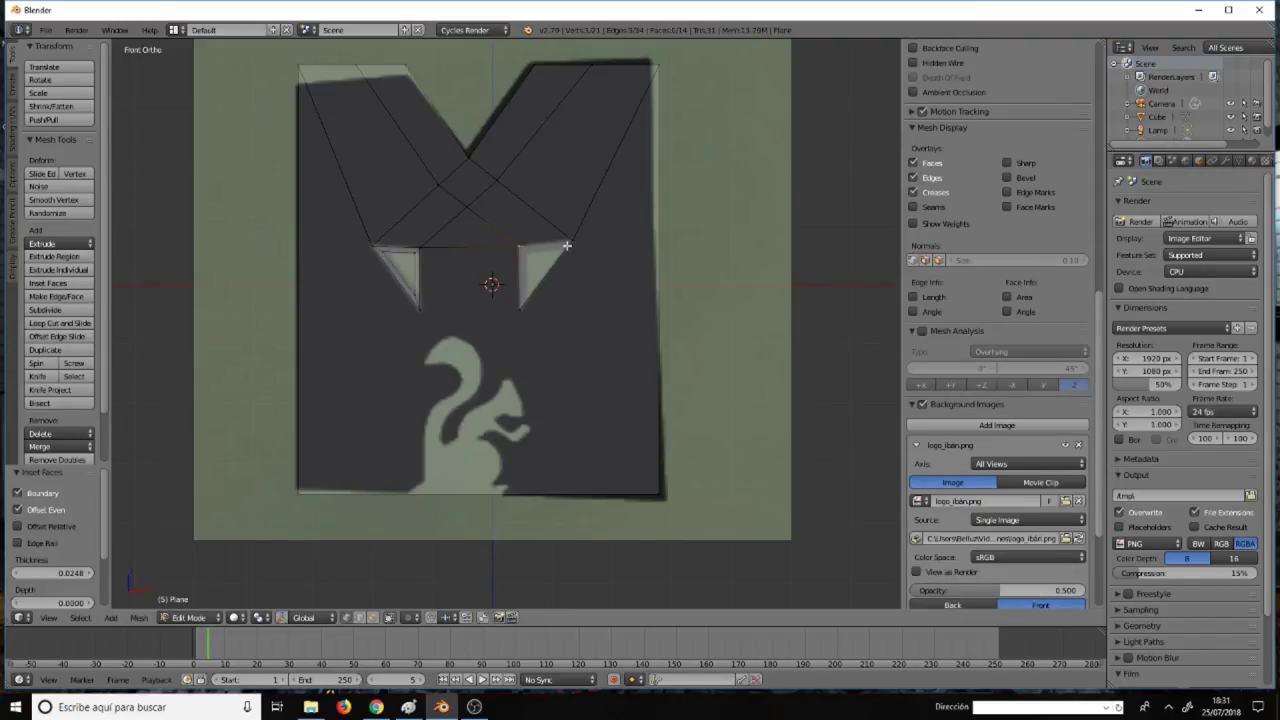
pyautogui.rightClick(536, 295)
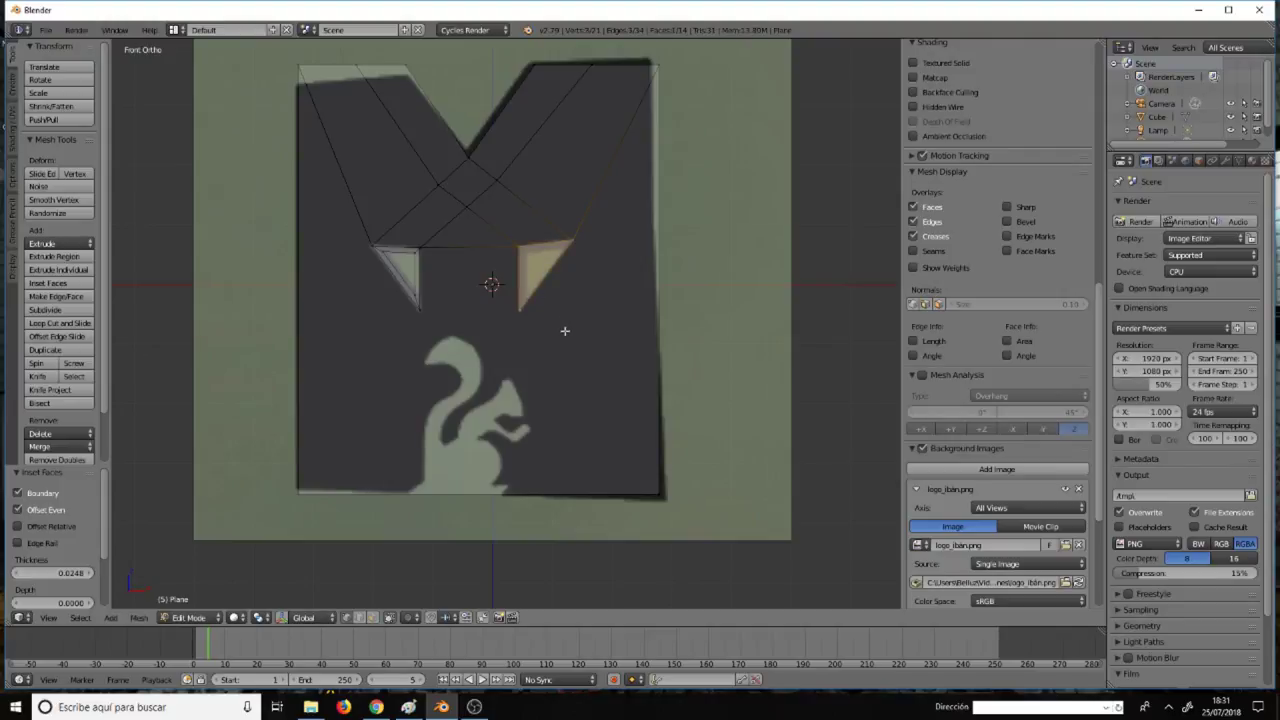
pyautogui.press('i')
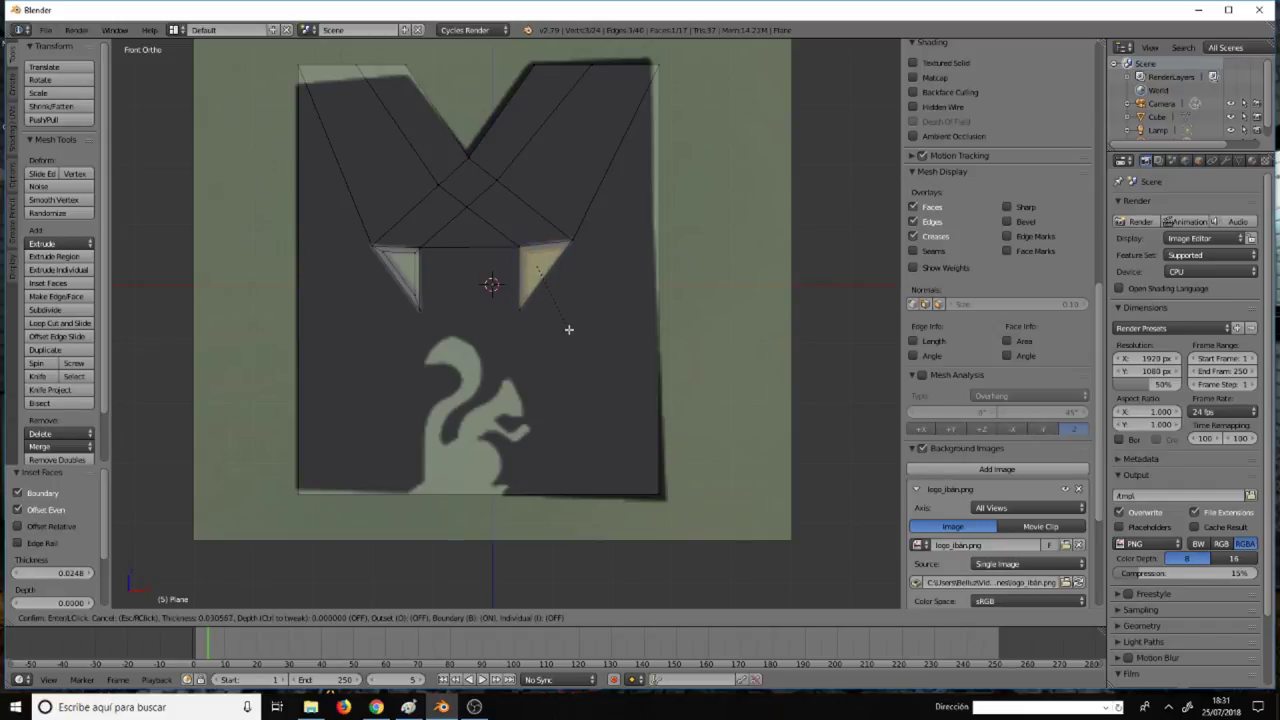
pyautogui.click(570, 331)
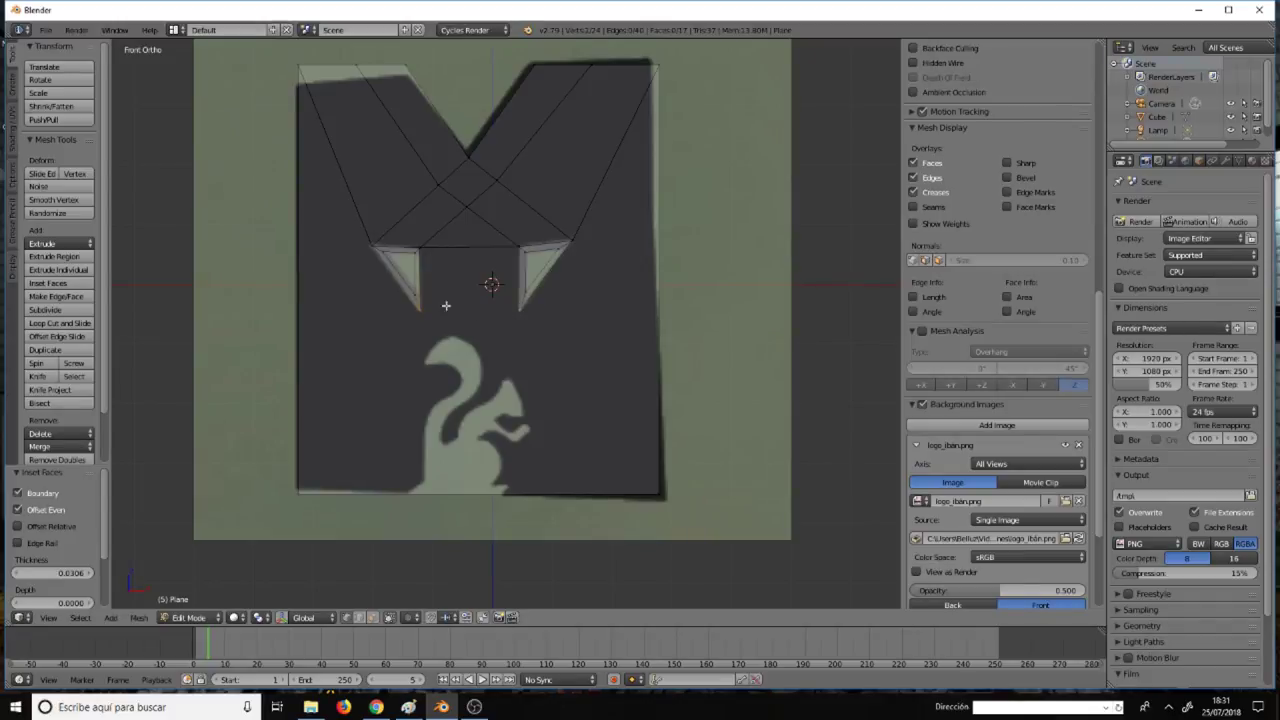
# Join the two lower vertices with an edge, then knife a vertical cut between the top and bottom midpoints.
pyautogui.keyDown('shift'); pyautogui.rightClick(488, 312); pyautogui.keyUp('shift')
pyautogui.press('j')
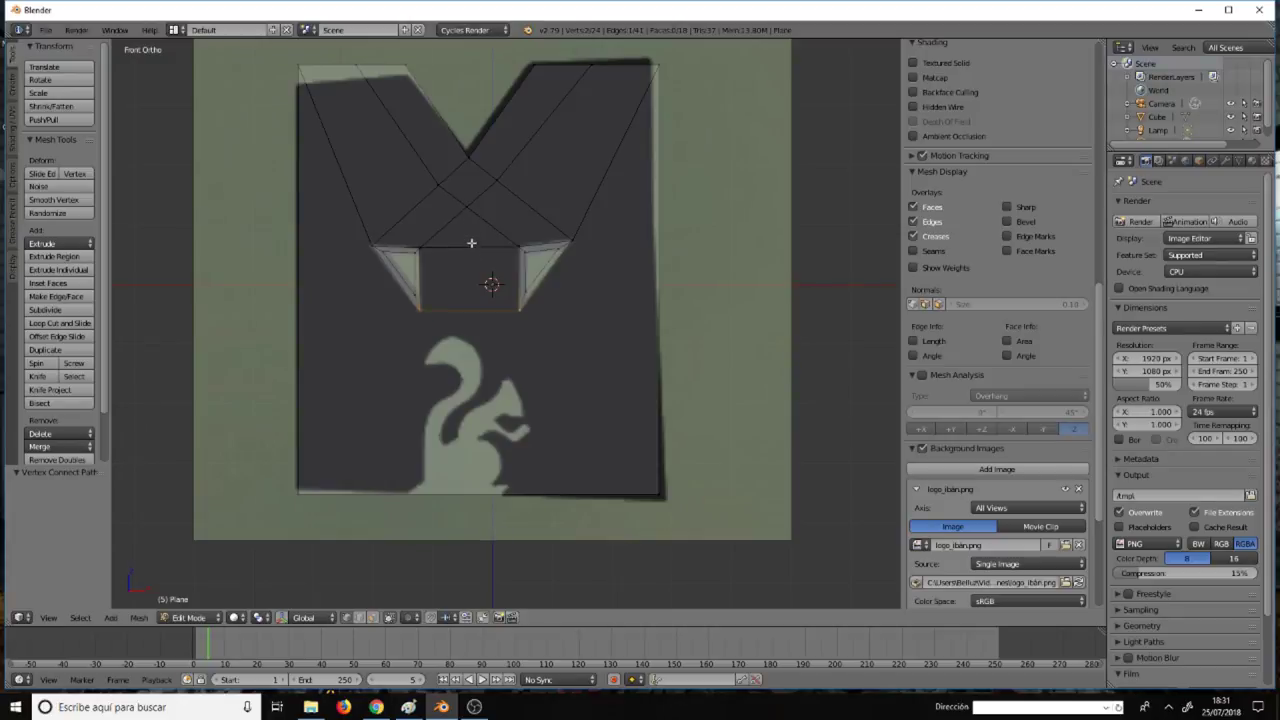
pyautogui.press('k')
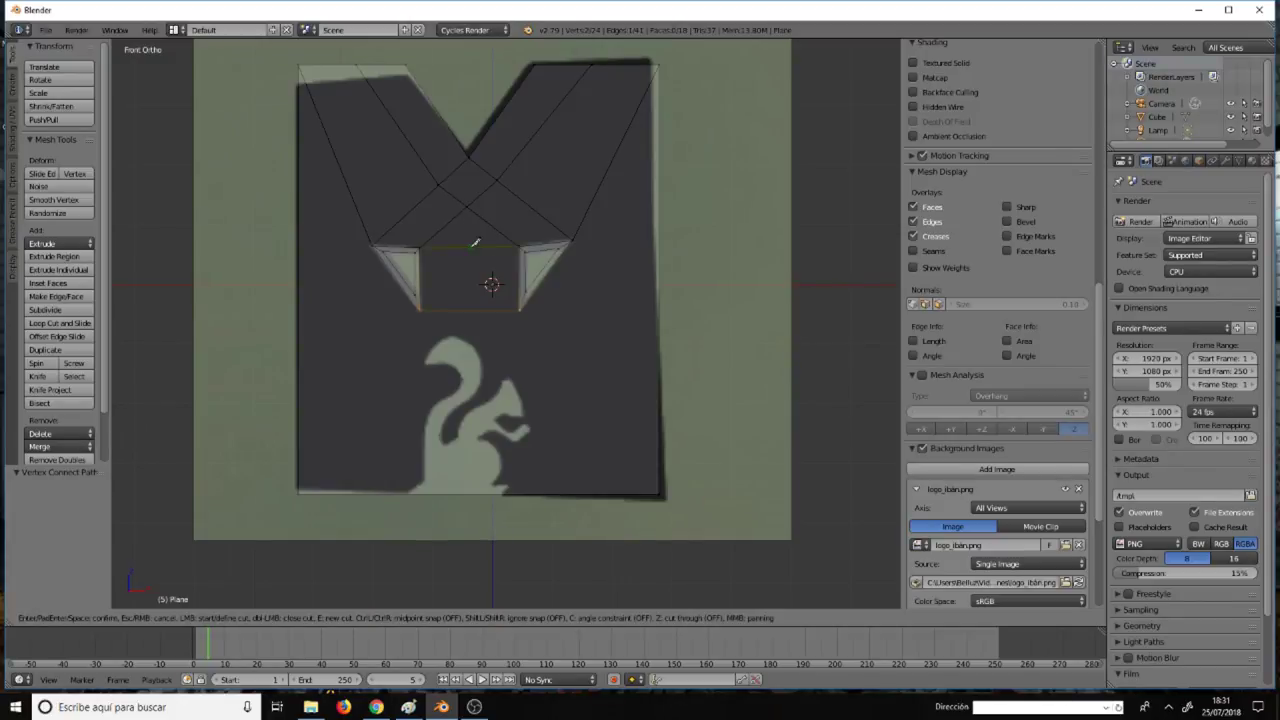
pyautogui.keyDown('ctrl'); pyautogui.click(470, 247); pyautogui.keyUp('ctrl')
pyautogui.click(474, 302)
pyautogui.press('Return')
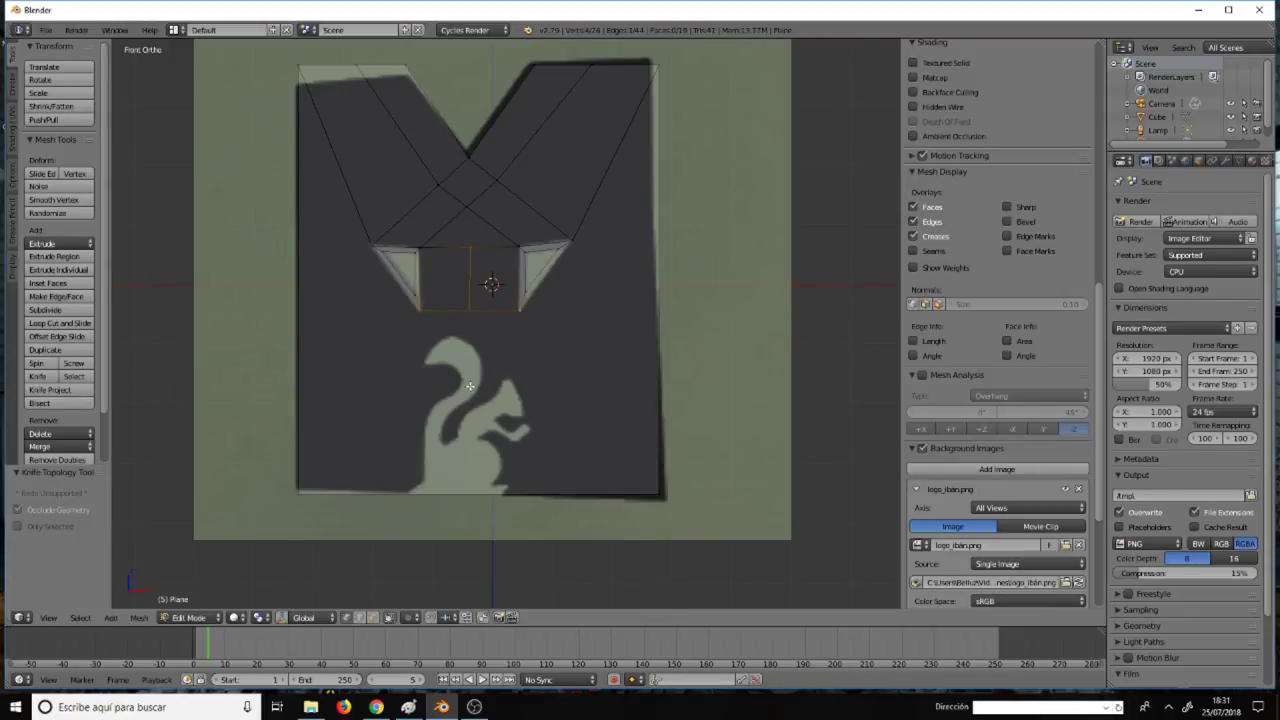
pyautogui.rightClick(372, 245)
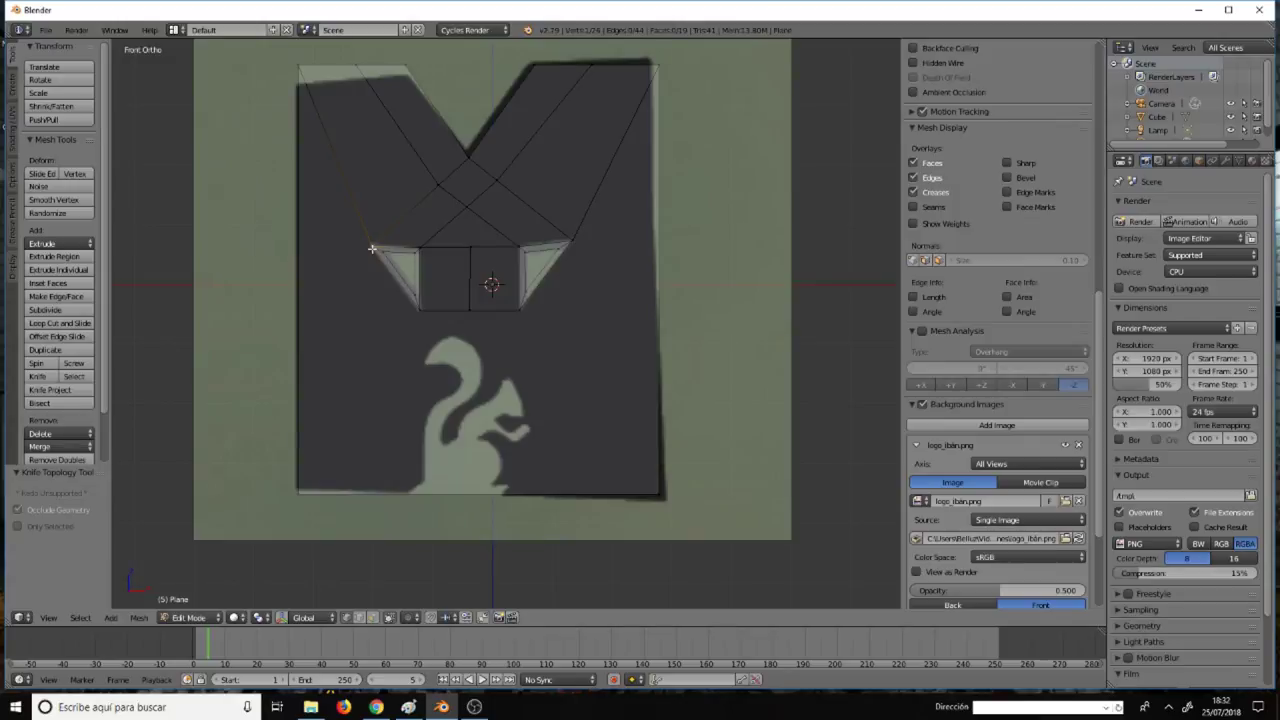
# Extrude trial vertices downward from the left triangle's corner, undoing the extra one.
pyautogui.press('e')
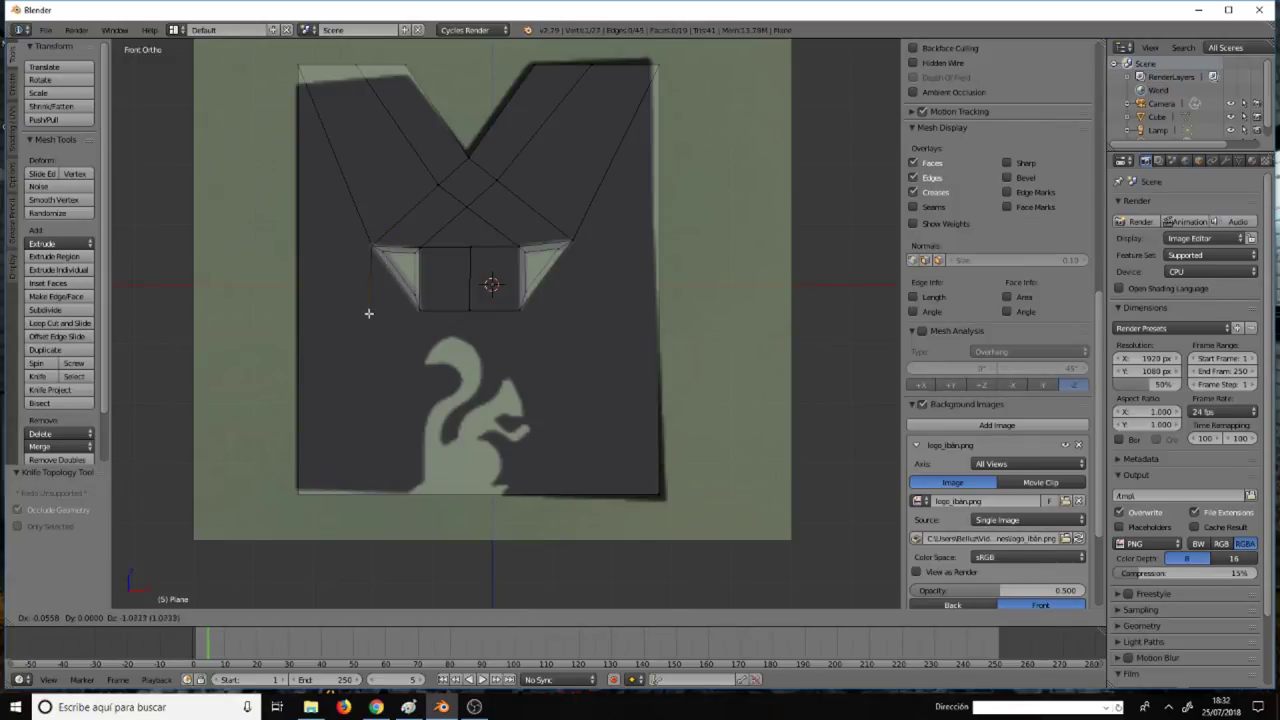
pyautogui.click(368, 302)
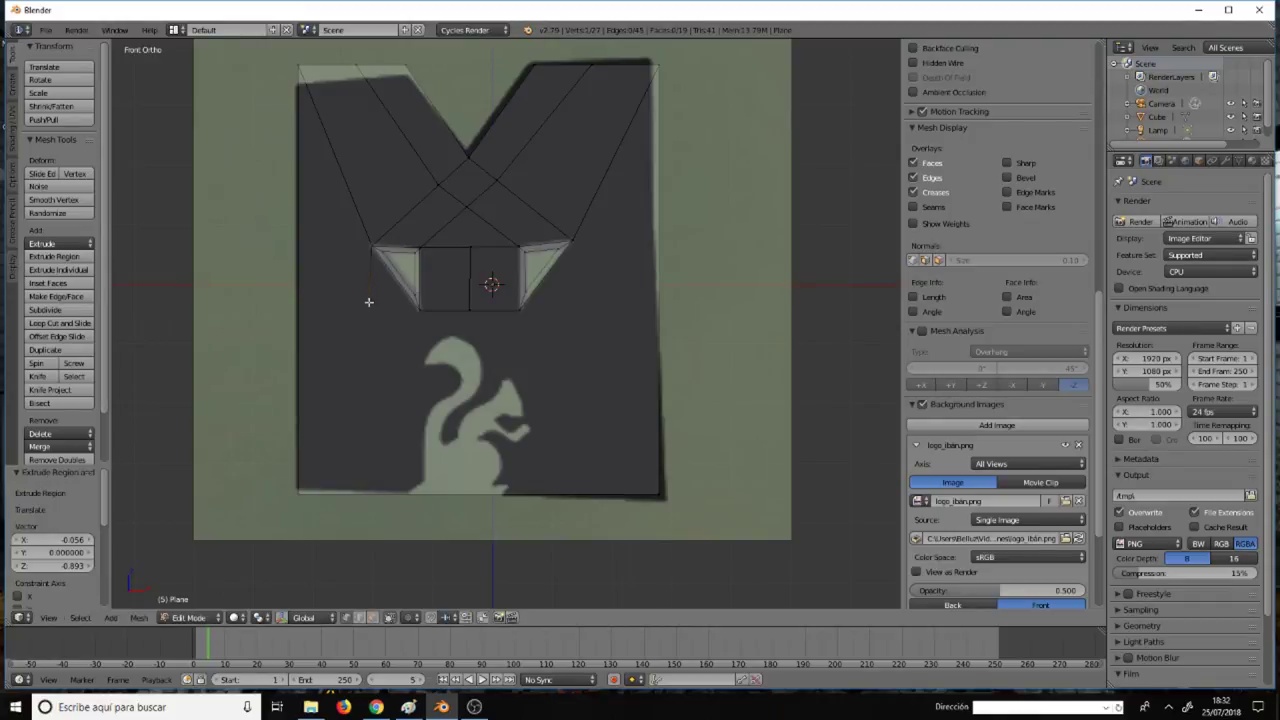
pyautogui.press('e')
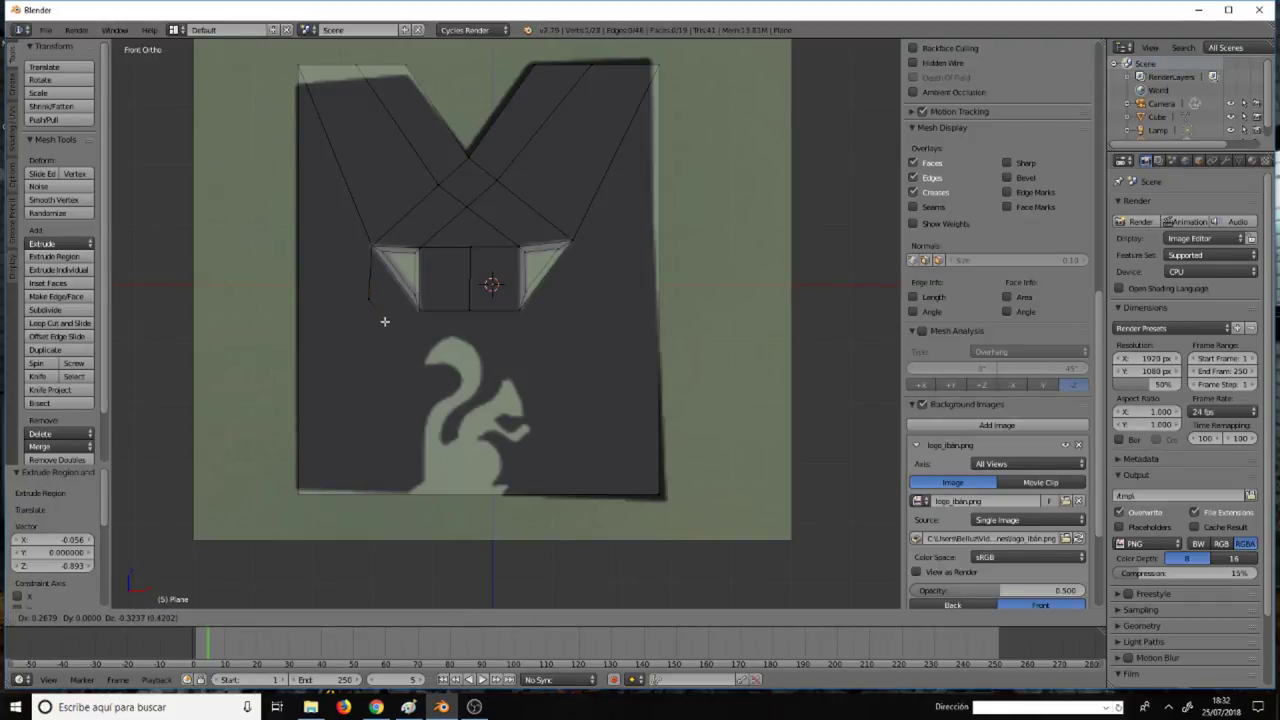
pyautogui.click(384, 321)
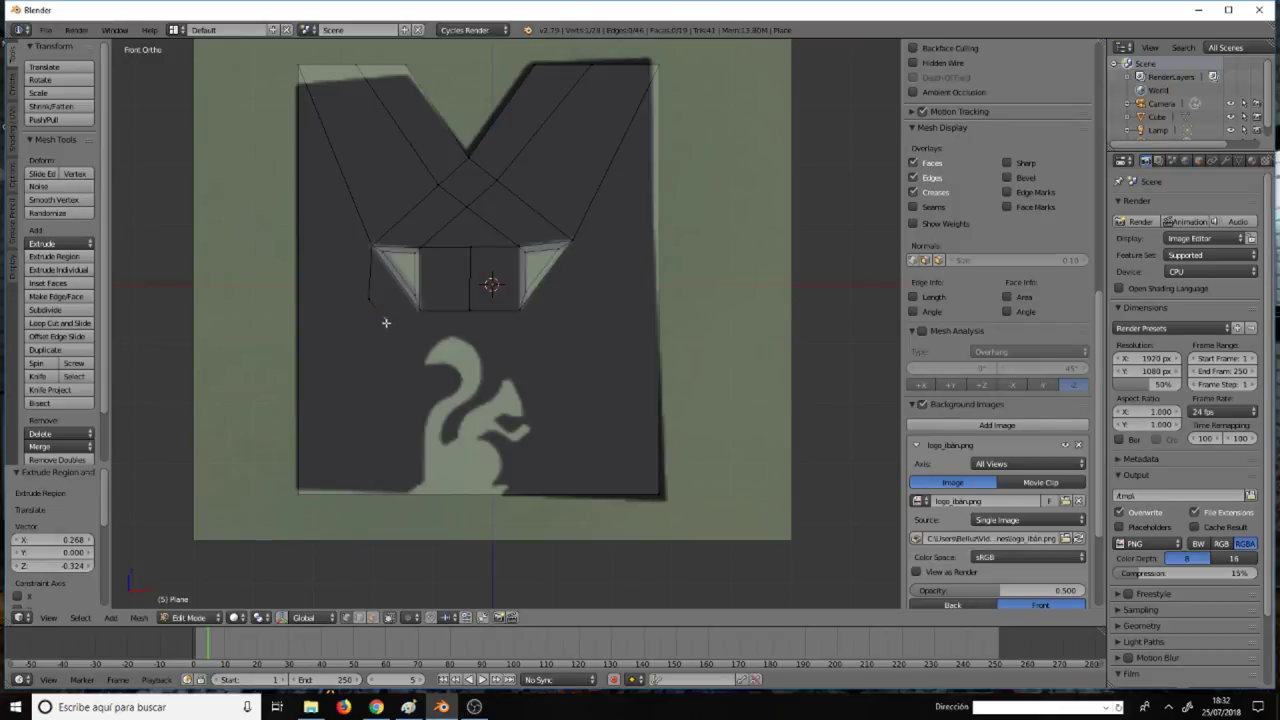
pyautogui.hotkey('ctrl', 'z')
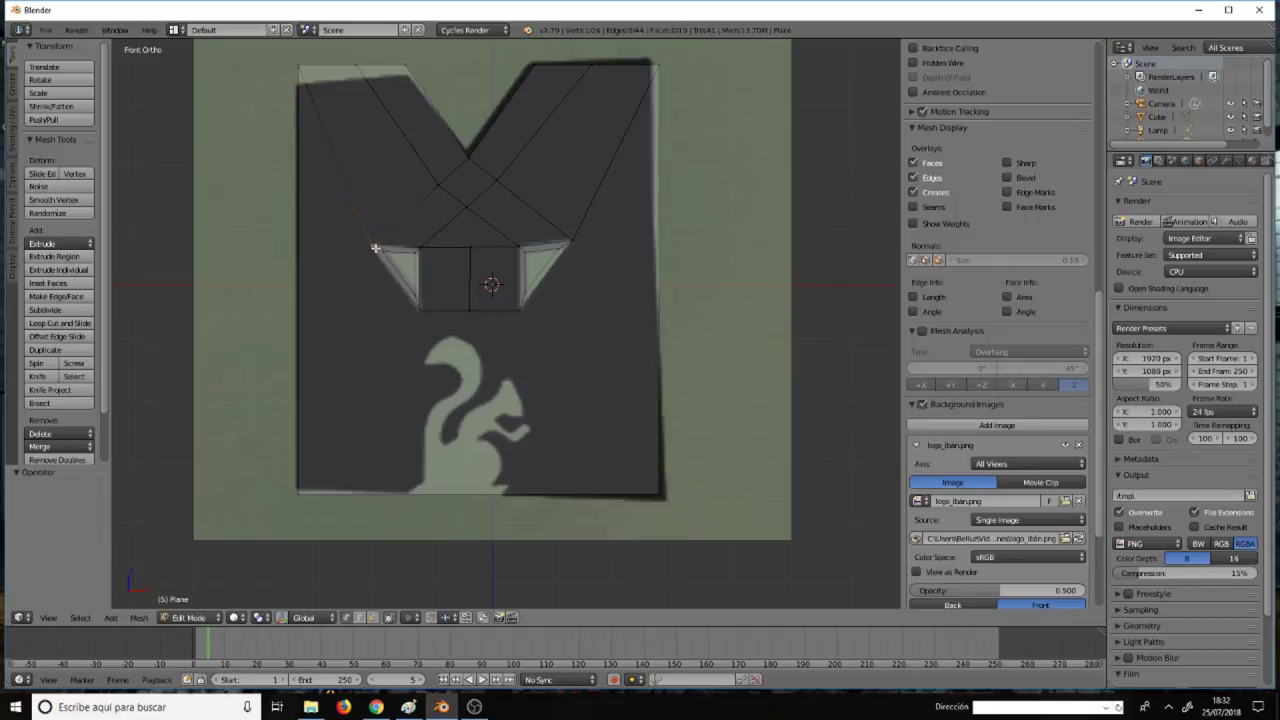
# Knife a cut around the opening's corners and underside, extending it to the plane's right edge.
pyautogui.press('k')
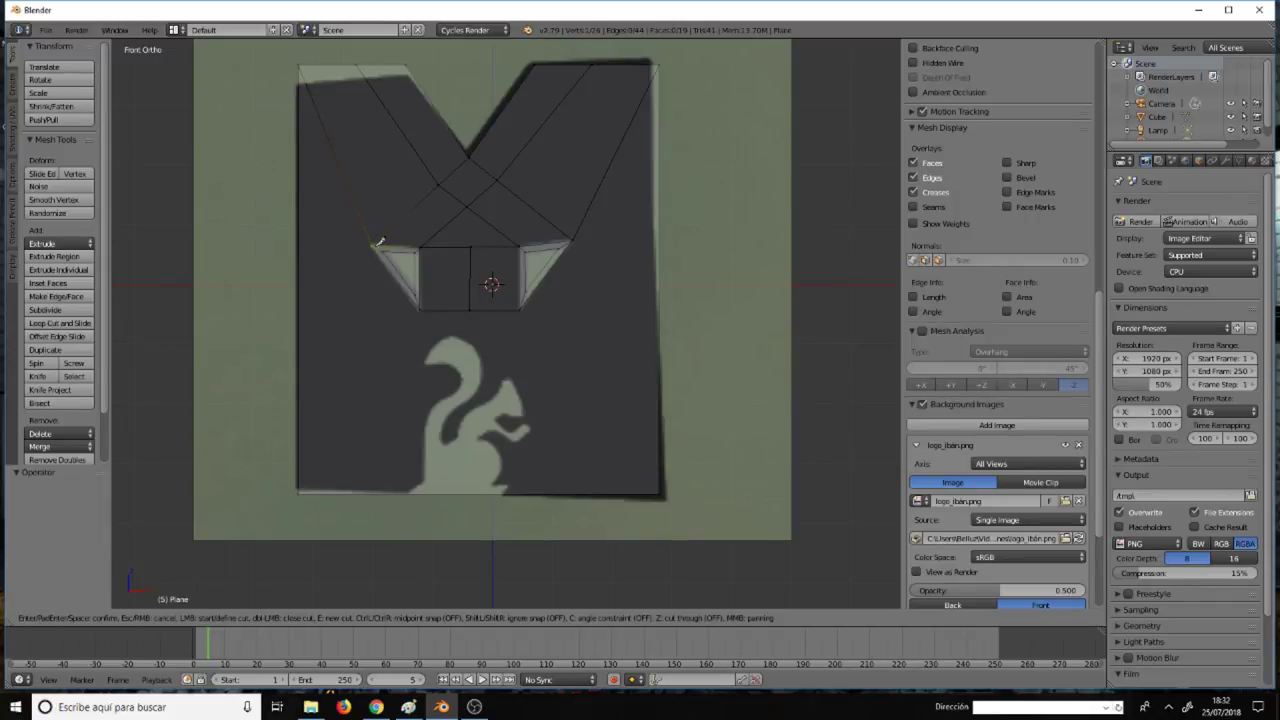
pyautogui.click(373, 245)
pyautogui.click(357, 292)
pyautogui.click(378, 322)
pyautogui.click(421, 309)
pyautogui.click(525, 311)
pyautogui.click(577, 319)
pyautogui.click(603, 284)
pyautogui.click(578, 237)
pyautogui.click(608, 280)
pyautogui.click(659, 282)
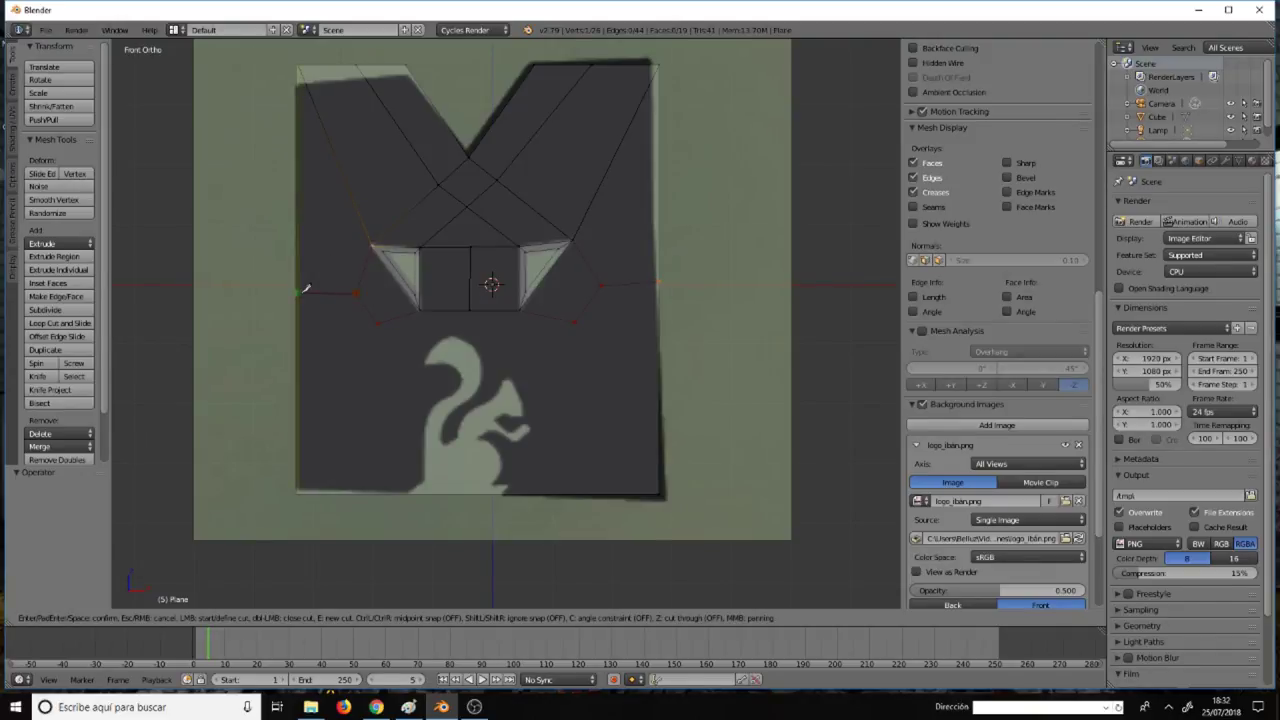
# Add knife cuts from the opening's sides and lower corners out to the plane's left and right edges.
pyautogui.click(305, 289)
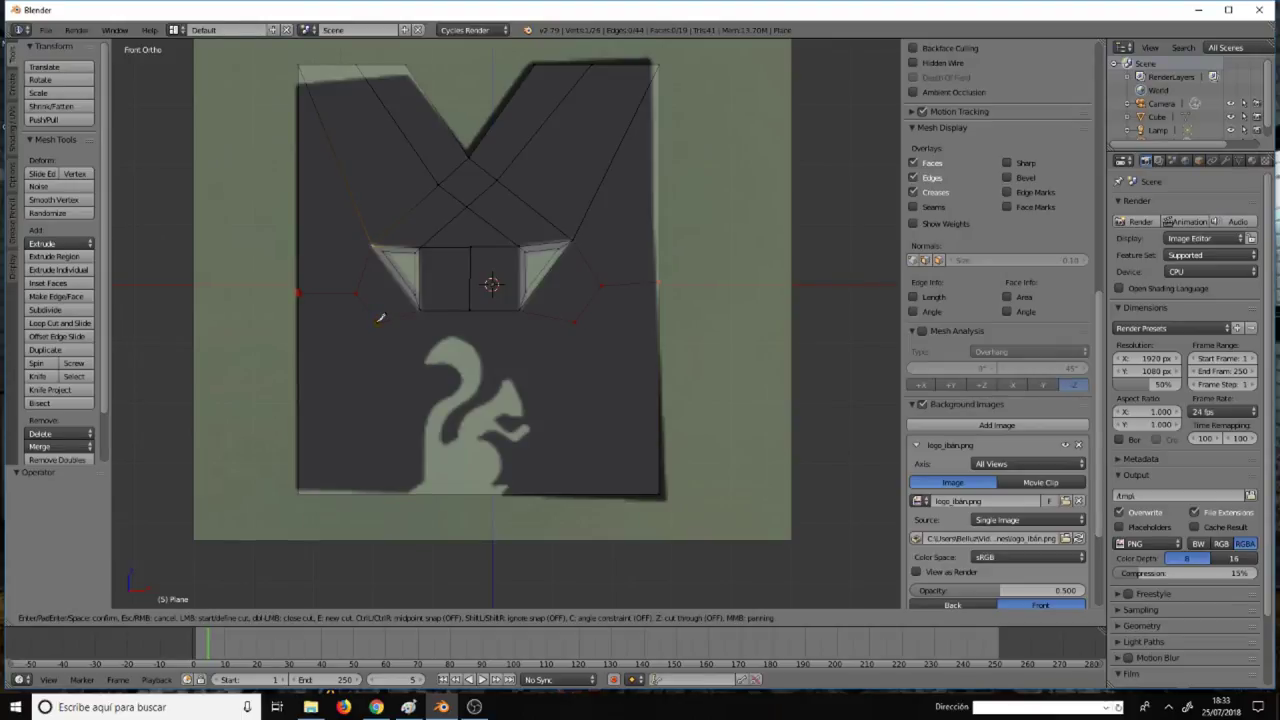
pyautogui.click(379, 320)
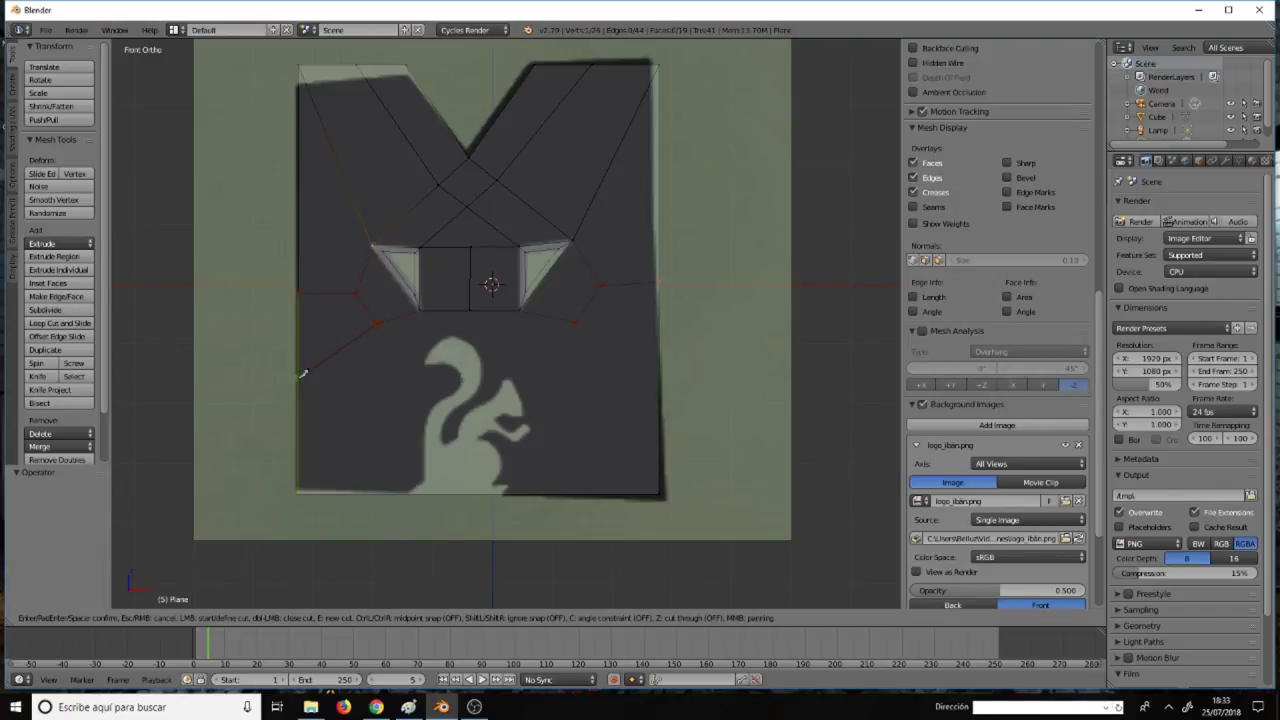
pyautogui.click(307, 376)
pyautogui.click(578, 318)
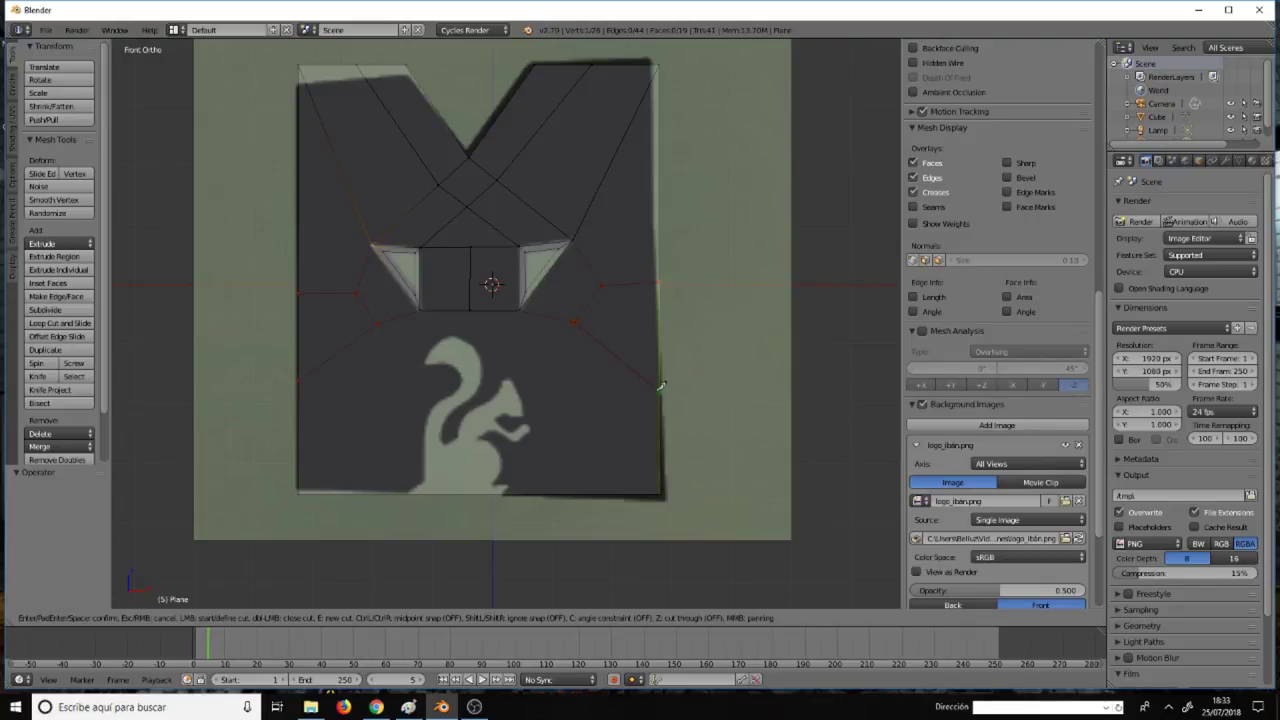
pyautogui.click(660, 386)
# Confirm the knife cuts as real edges and deselect everything.
pyautogui.press('Return')
pyautogui.press('a')
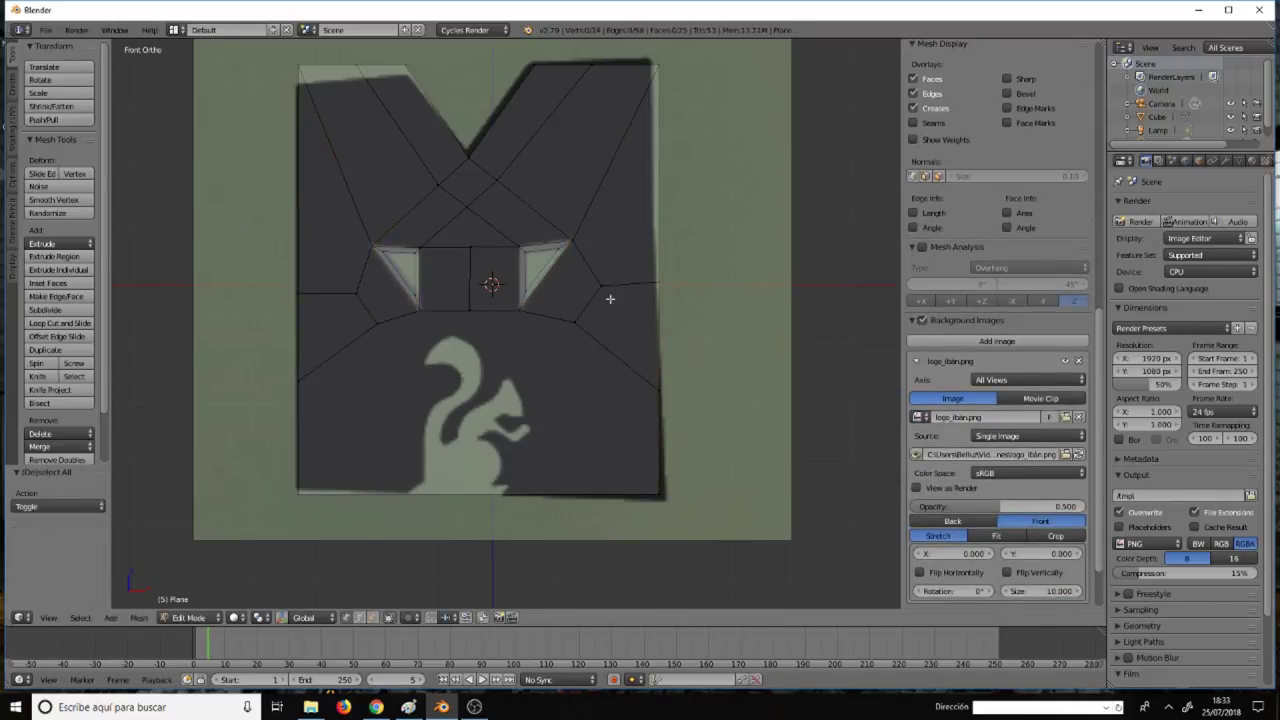
pyautogui.scroll(1, 600, 294)
pyautogui.scroll(-1, 580, 294)
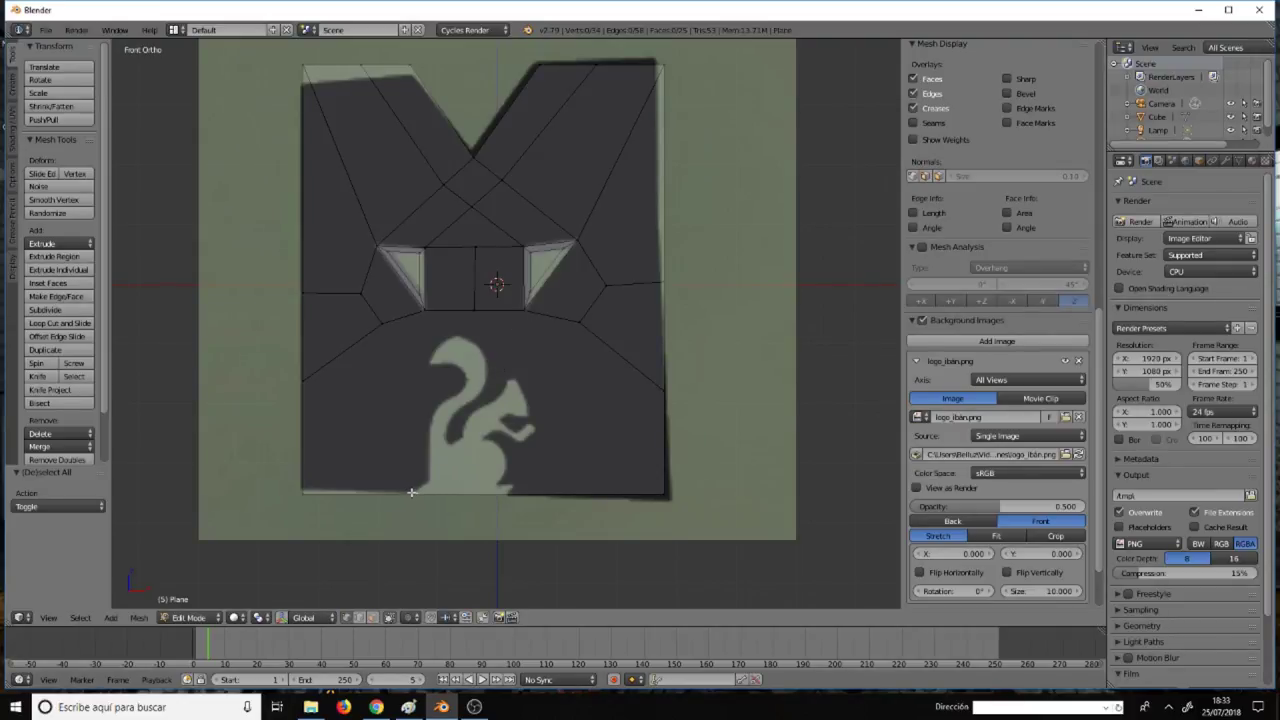
# Start a knife trace from the bottom edge up the squirrel's tail and neck, then down its chest.
pyautogui.press('k')
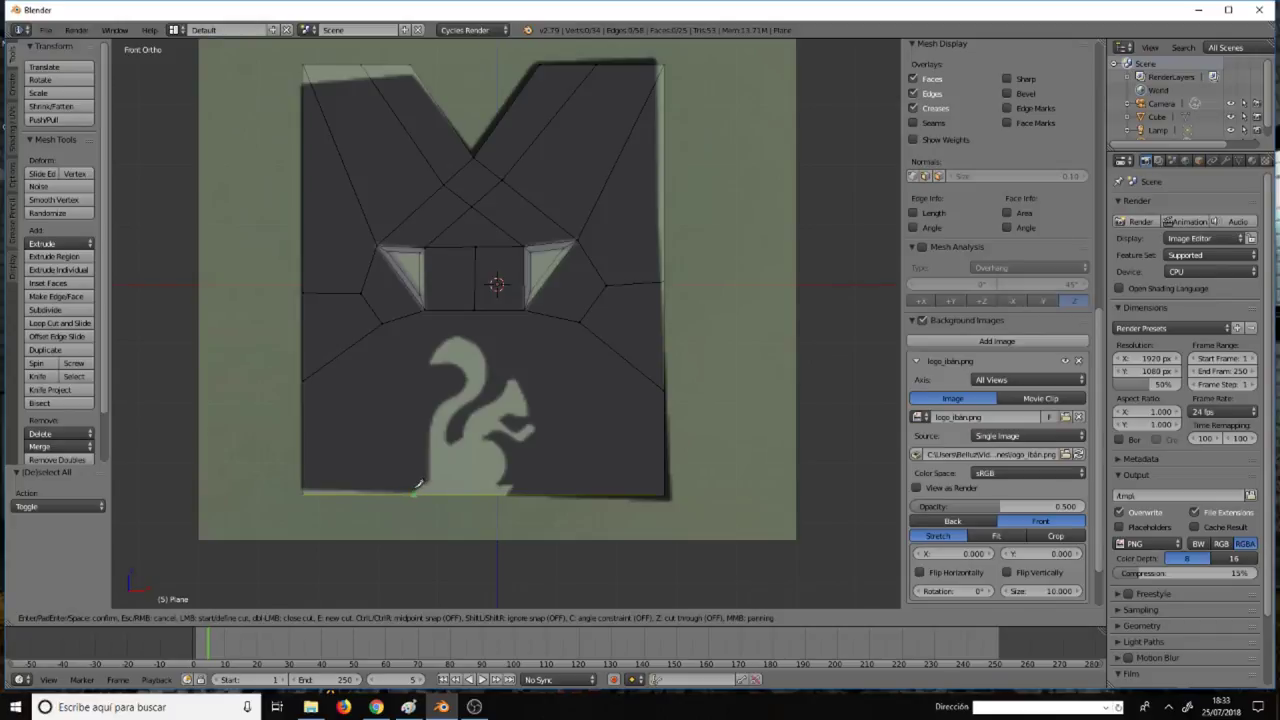
pyautogui.click(412, 492)
pyautogui.click(431, 478)
pyautogui.click(431, 424)
pyautogui.click(437, 408)
pyautogui.click(447, 401)
pyautogui.click(464, 386)
pyautogui.click(462, 360)
pyautogui.click(451, 421)
# Zoom in and extend the knife trace along the squirrel's chest and around its paw.
pyautogui.scroll(4, 503, 415)
pyautogui.scroll(2, 503, 415)
pyautogui.scroll(2, 503, 415)
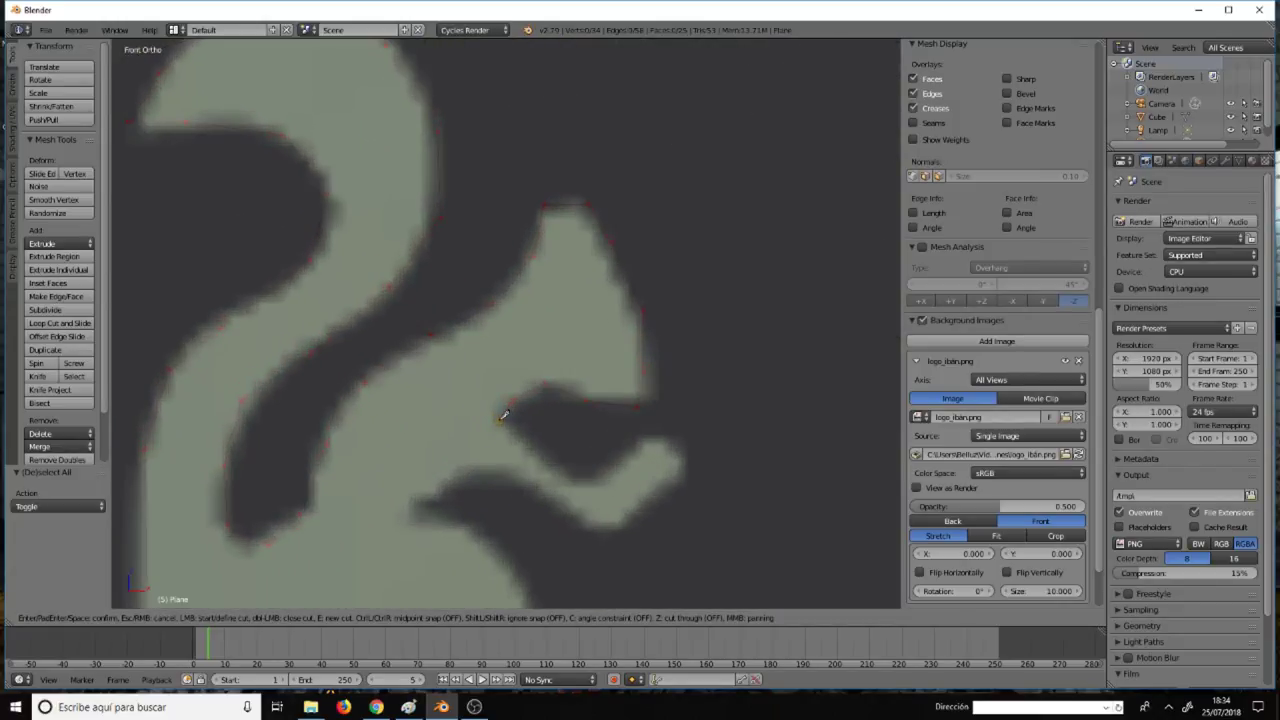
pyautogui.click(500, 420)
pyautogui.click(668, 432)
pyautogui.click(683, 436)
pyautogui.click(689, 457)
pyautogui.click(673, 490)
pyautogui.click(663, 492)
pyautogui.click(627, 521)
# Continue the trace along the lower paw, belly and front down to the squirrel's base.
pyautogui.click(584, 525)
pyautogui.click(550, 503)
pyautogui.click(501, 467)
pyautogui.click(456, 470)
pyautogui.click(415, 501)
pyautogui.click(431, 525)
pyautogui.click(489, 542)
pyautogui.scroll(-3, 525, 573)
pyautogui.keyDown('shift'); pyautogui.moveTo(525, 573); pyautogui.dragTo(525, 418, button='middle'); pyautogui.keyUp('shift')
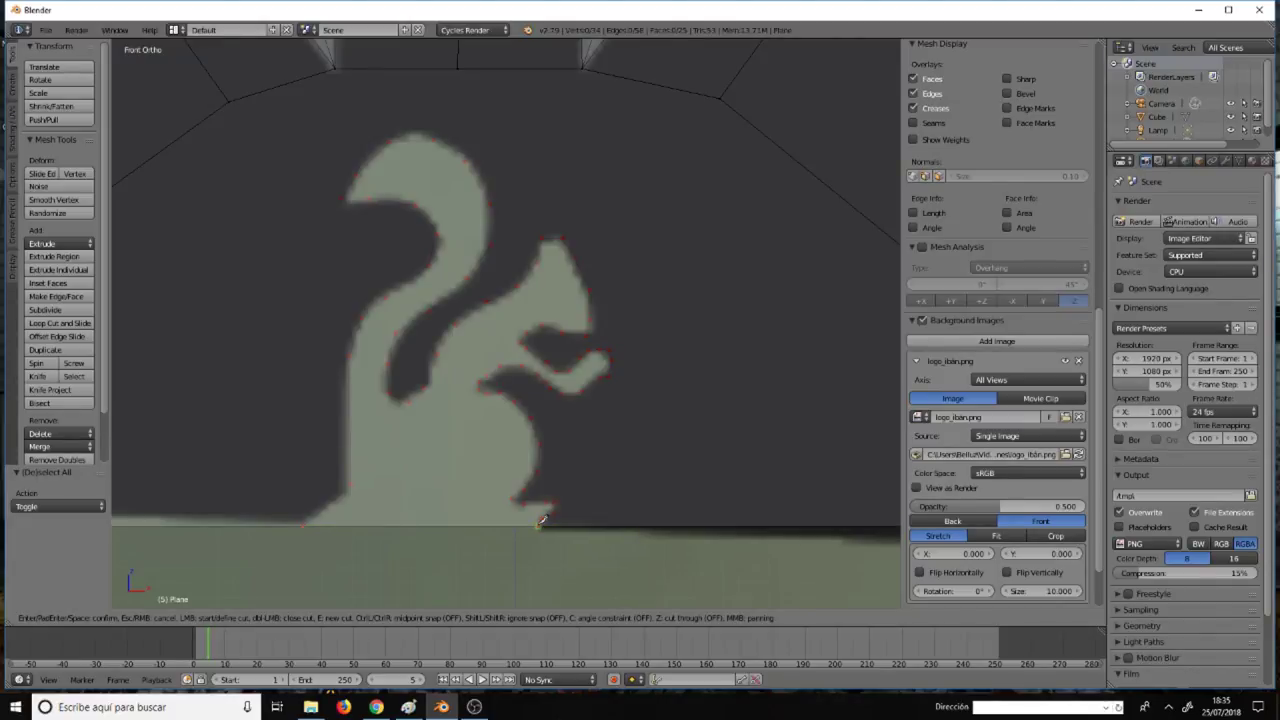
# Confirm the squirrel outline knife cut.
pyautogui.press('Return')
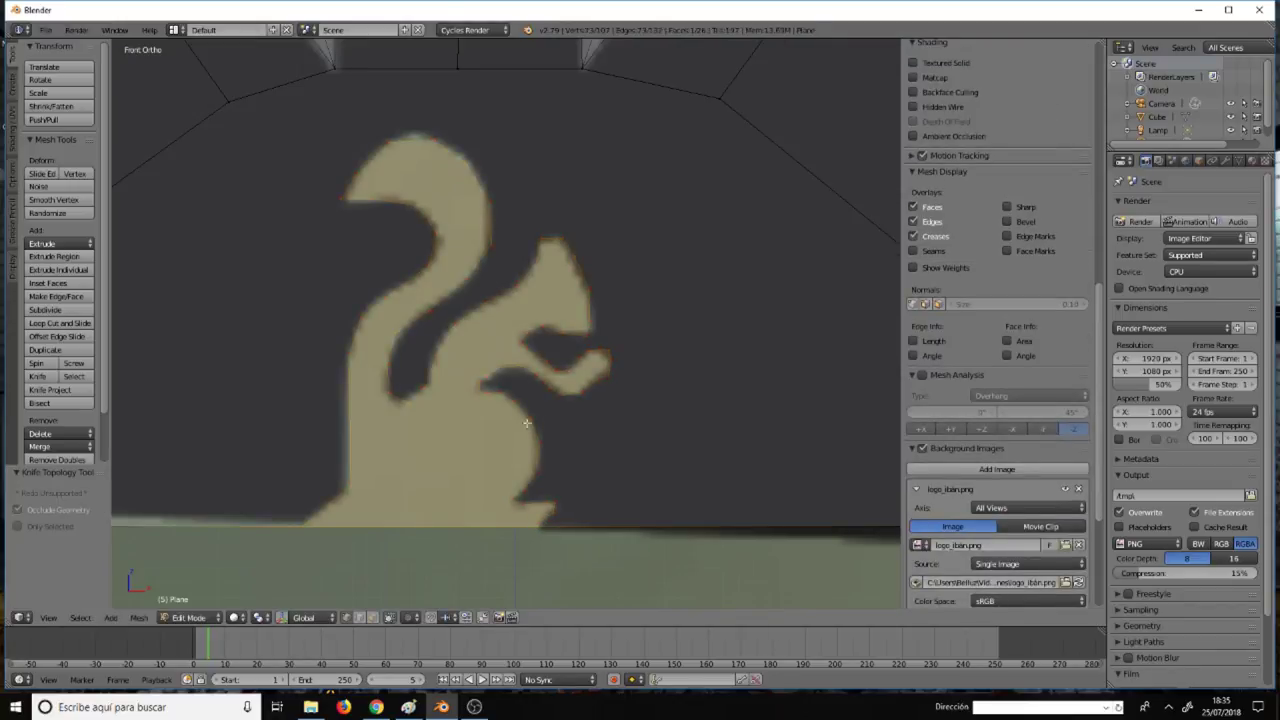
pyautogui.scroll(-4, 504, 362)
pyautogui.scroll(-3, 504, 362)
pyautogui.scroll(3, 500, 335)
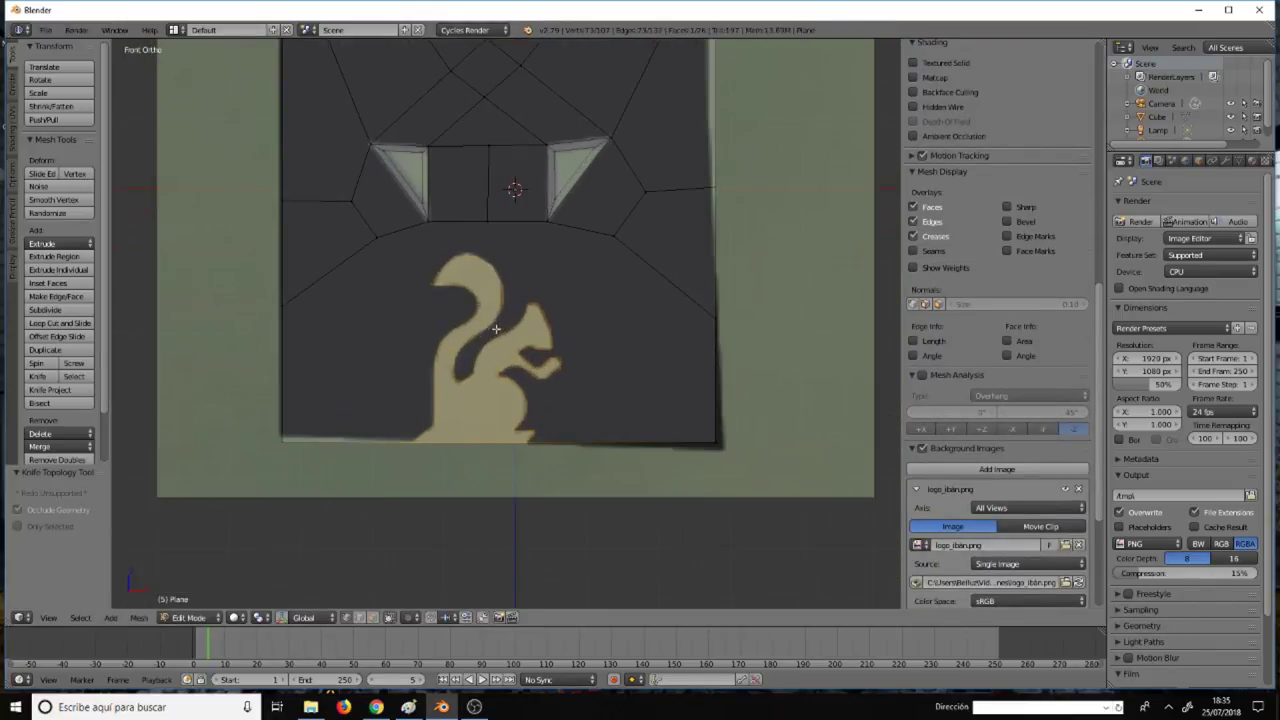
# Delete the squirrel faces to leave a cutout, then orbit to view the whole mesh.
pyautogui.press('x')
pyautogui.click(490, 380)
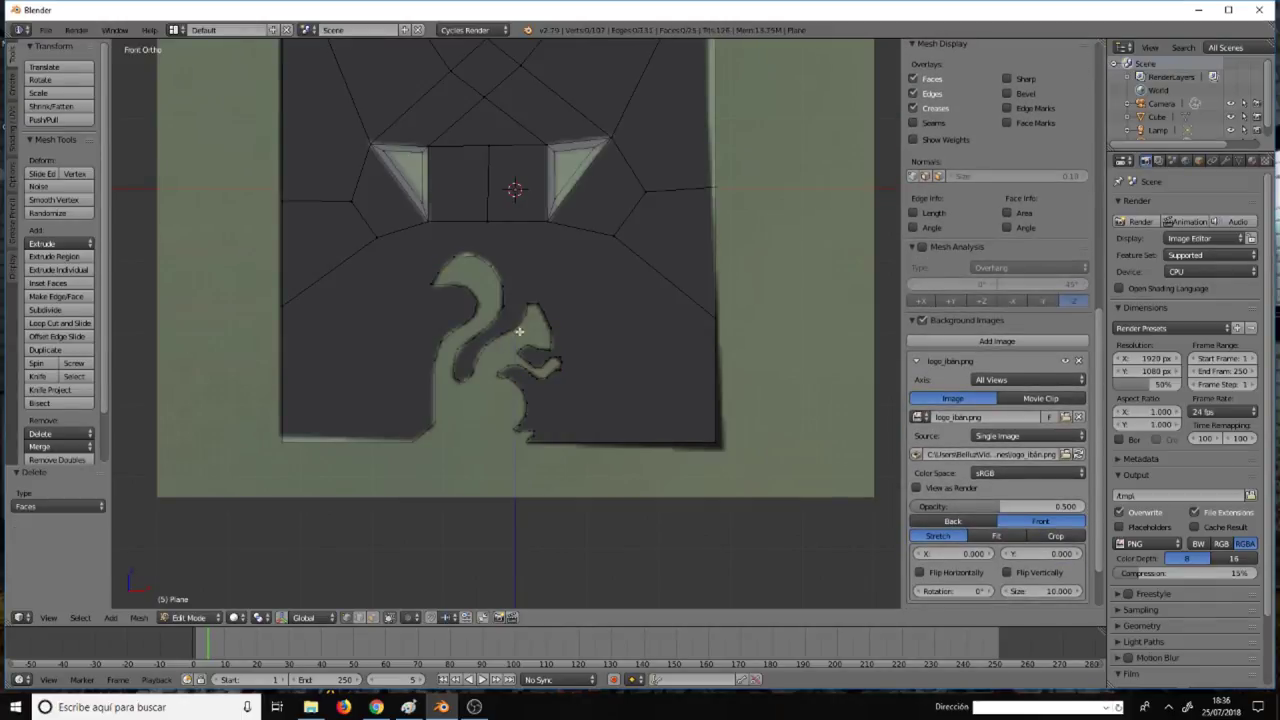
pyautogui.scroll(-4, 525, 330)
pyautogui.moveTo(579, 326)
pyautogui.mouseDown(button='middle')
pyautogui.moveTo(597, 331)
pyautogui.moveTo(560, 330)
pyautogui.moveTo(643, 301)
pyautogui.moveTo(562, 325)
pyautogui.mouseUp(button='middle')
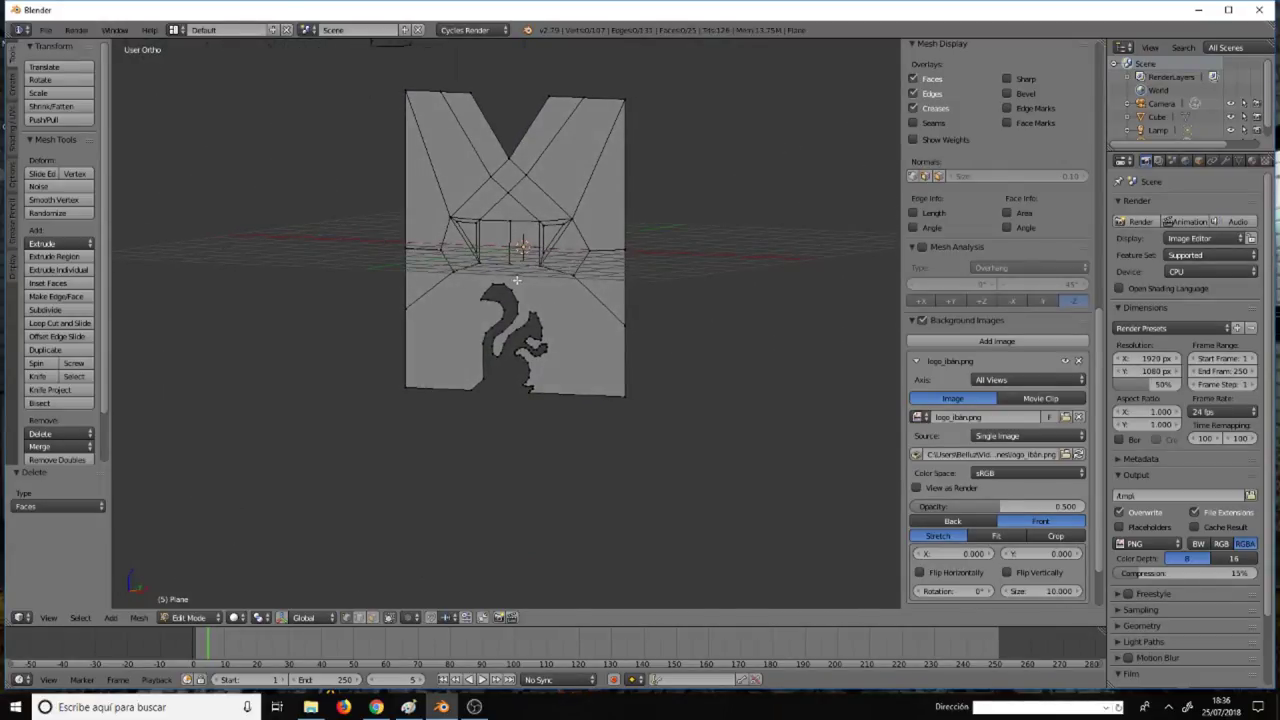
# In face select mode, delete both triangular notch faces, leaving two holes and 23 faces.
pyautogui.scroll(1, 517, 280)
pyautogui.scroll(2, 540, 284)
pyautogui.scroll(3, 470, 235)
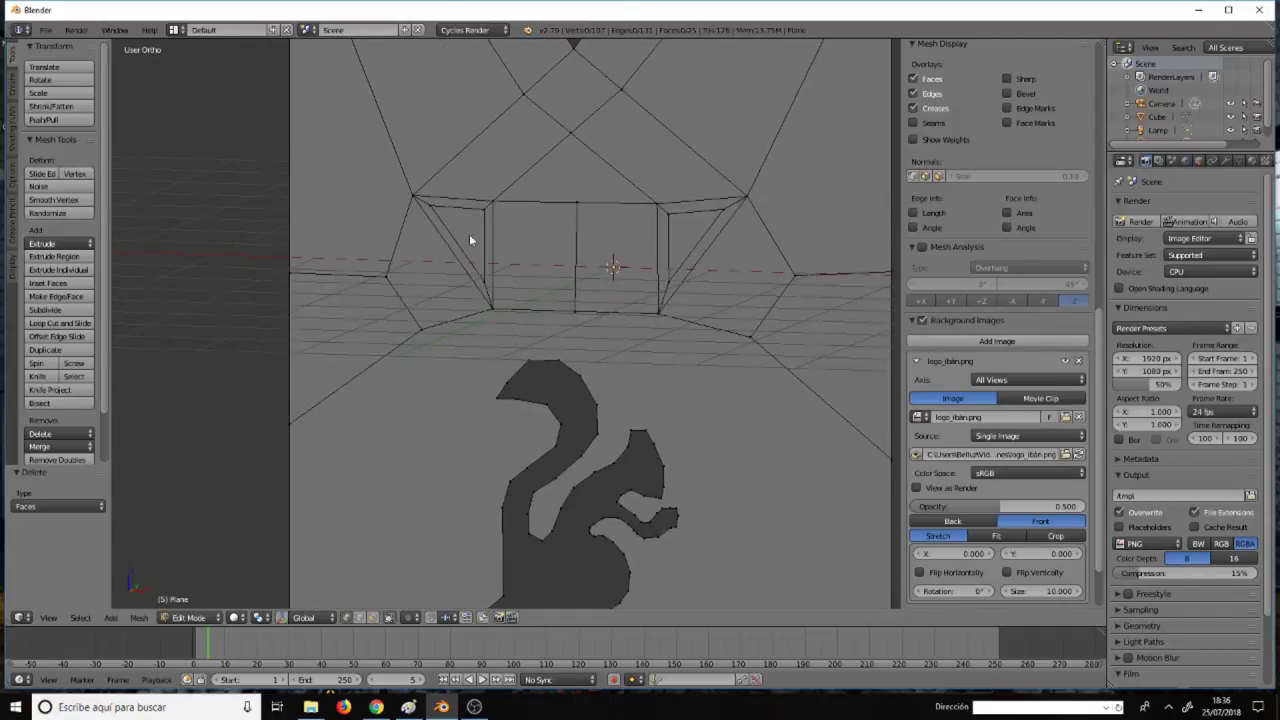
pyautogui.hotkey('ctrl', 'Tab')
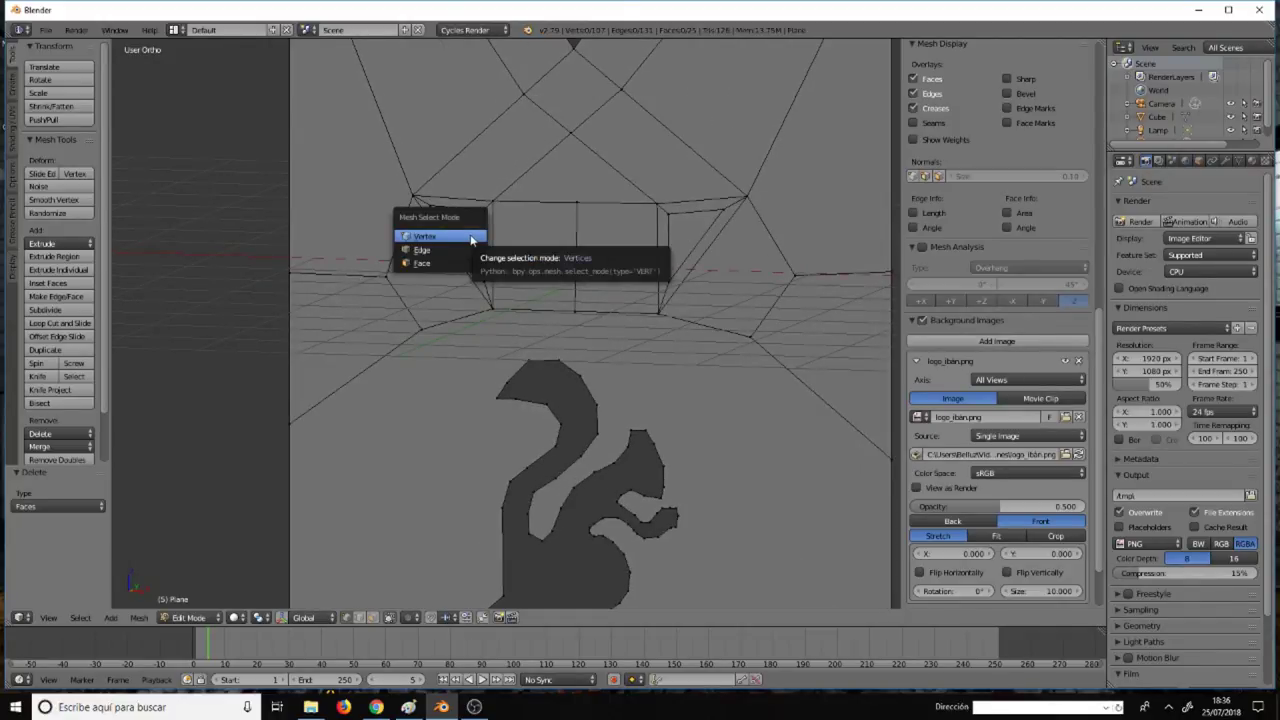
pyautogui.click(470, 238)
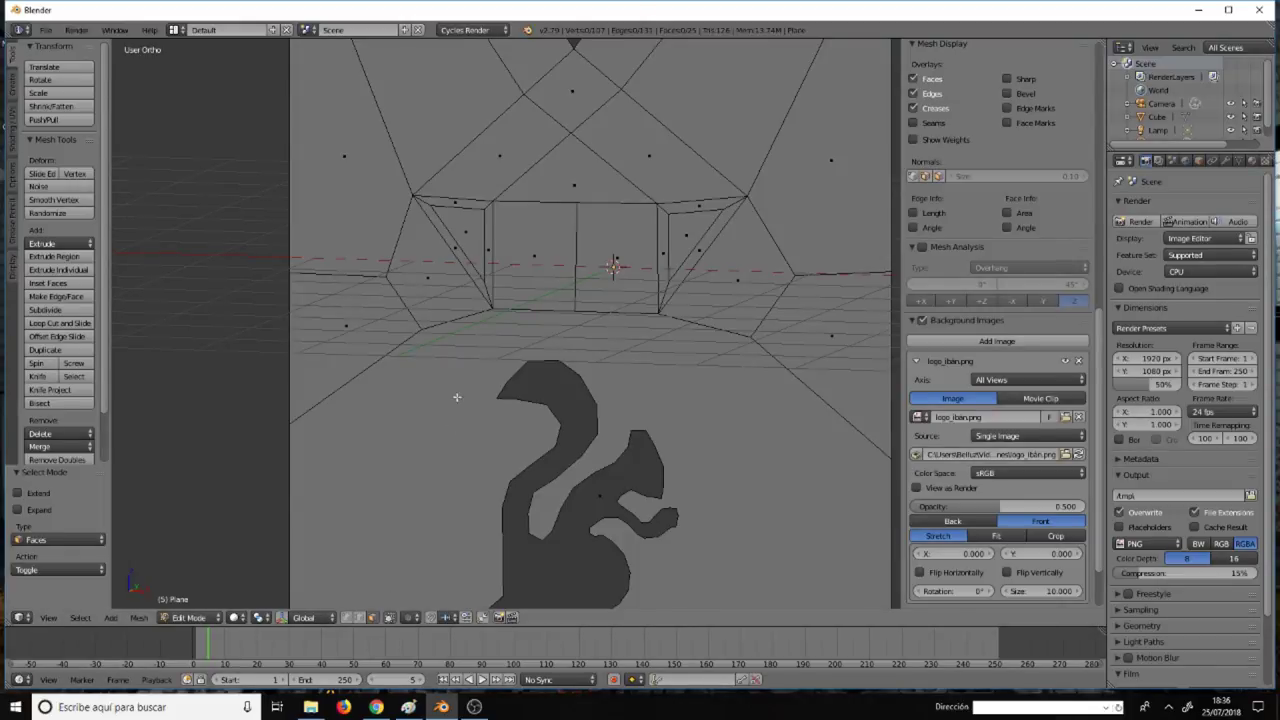
pyautogui.rightClick(467, 229)
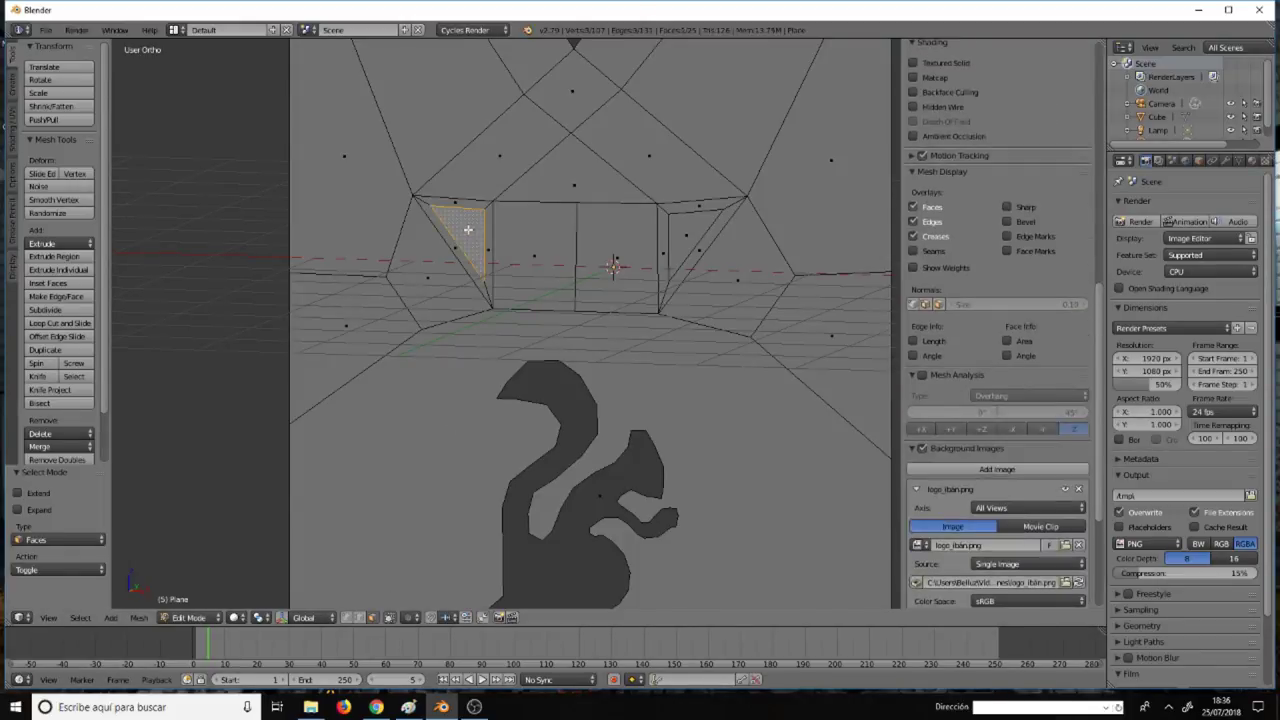
pyautogui.keyDown('shift'); pyautogui.rightClick(689, 236); pyautogui.keyUp('shift')
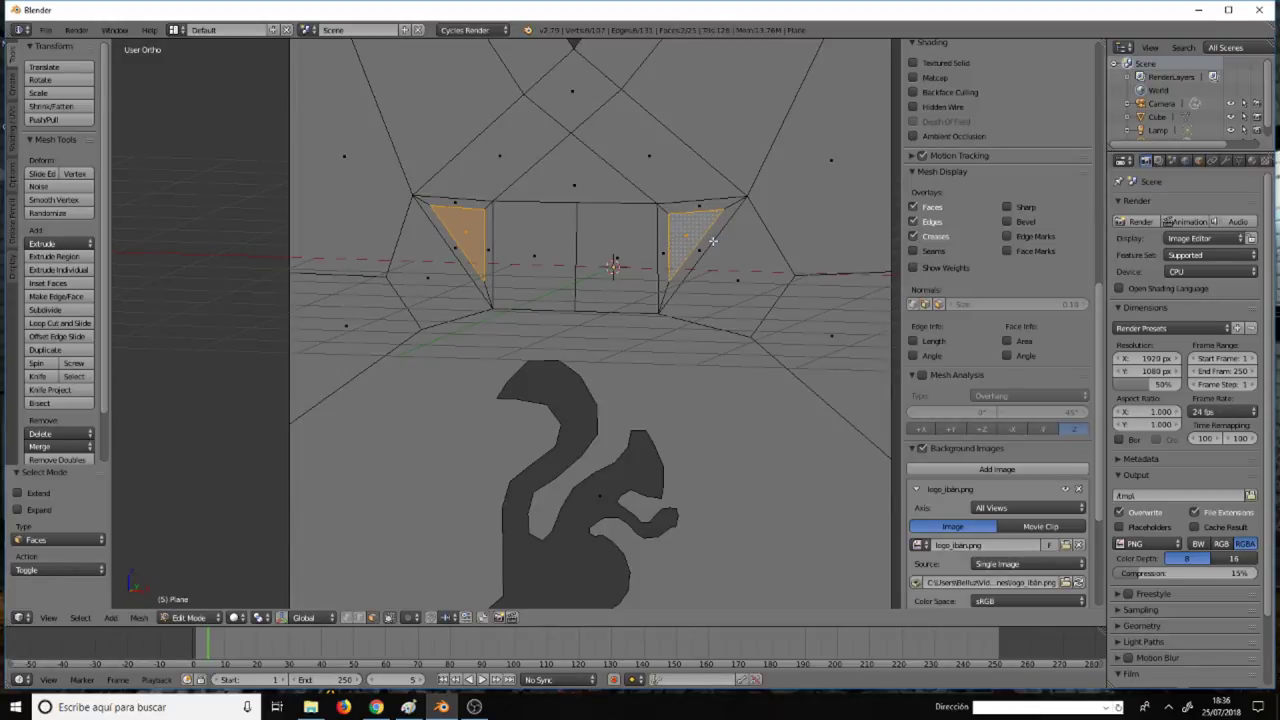
pyautogui.press('x')
pyautogui.click(709, 243)
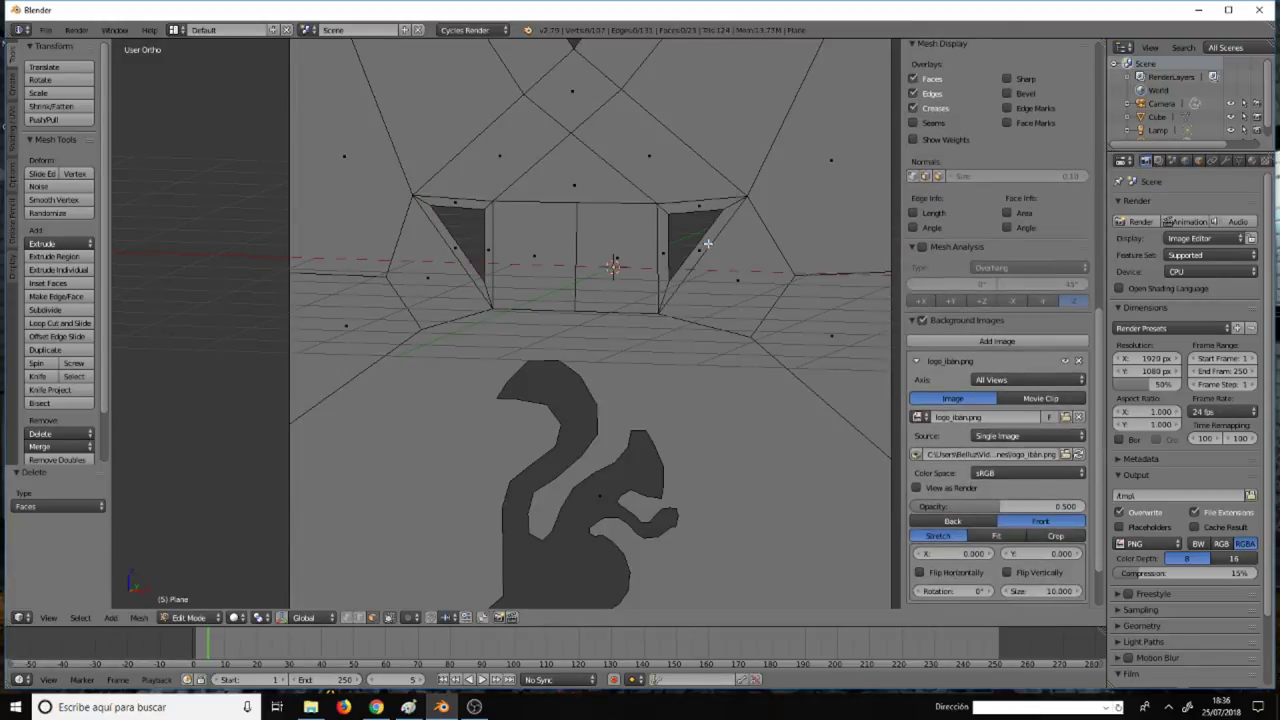
pyautogui.scroll(-5, 724, 287)
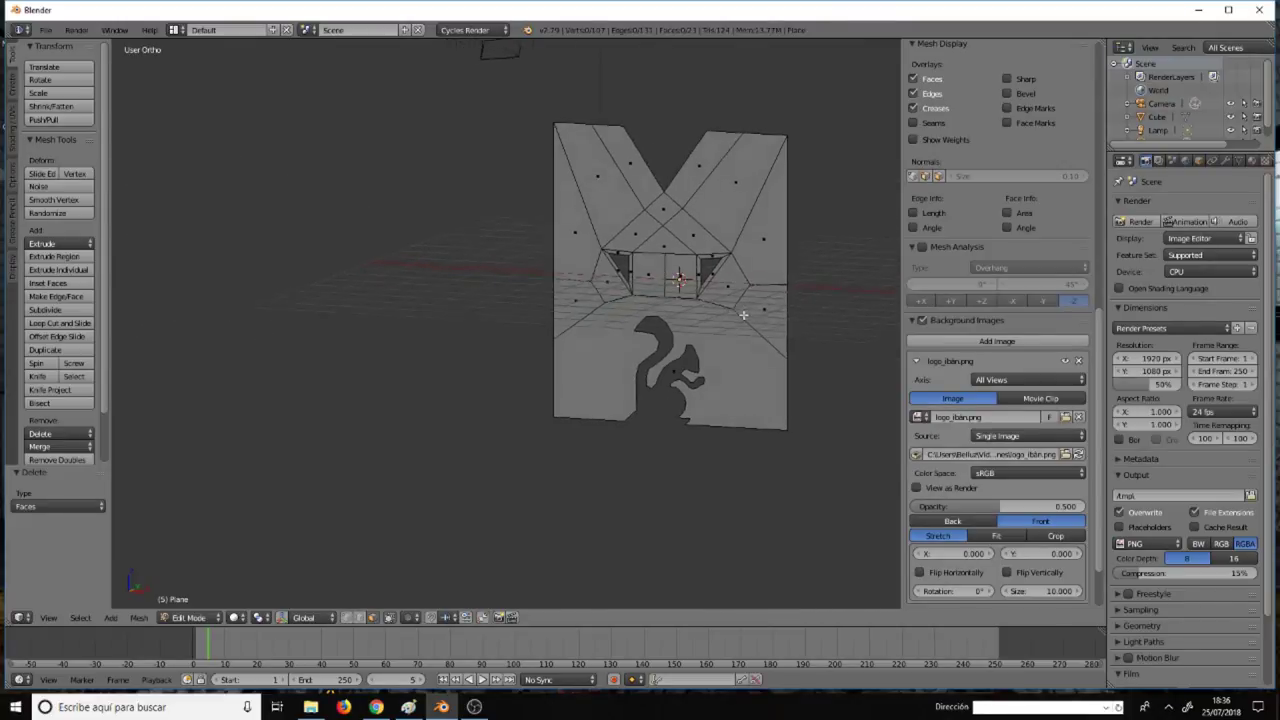
pyautogui.press('Tab')
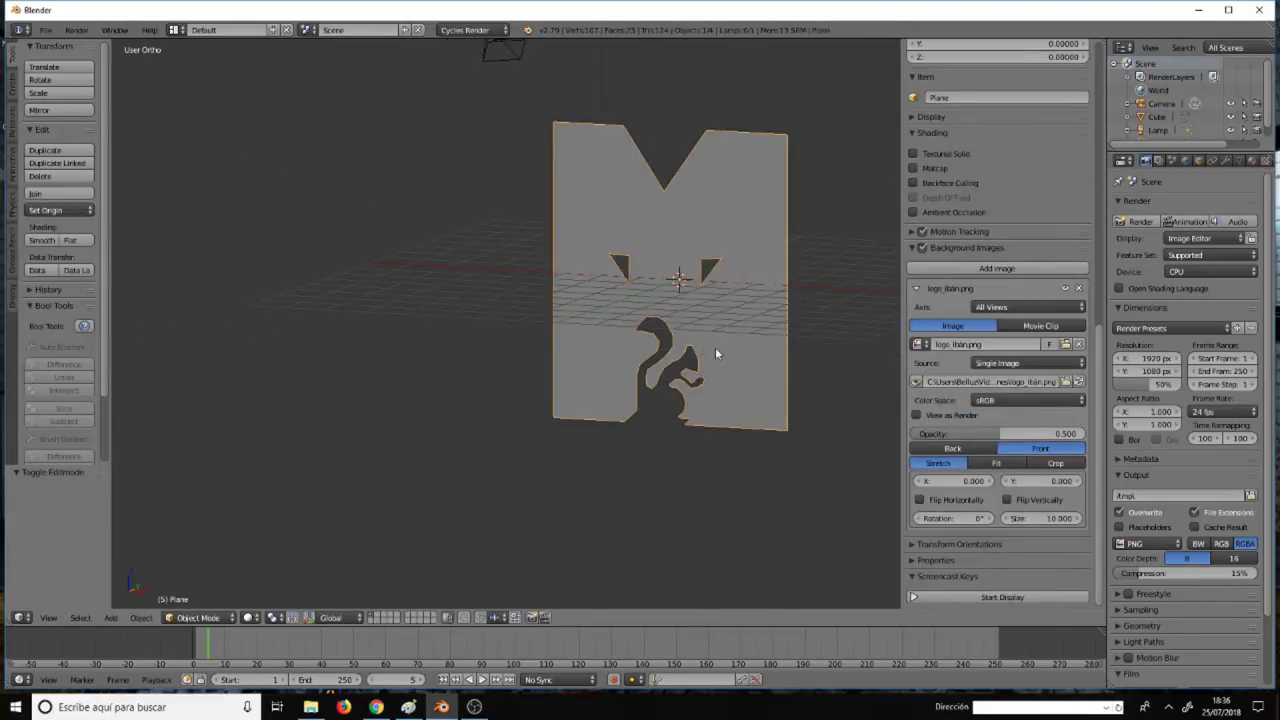
pyautogui.moveTo(715, 352)
pyautogui.mouseDown(button='middle')
pyautogui.moveTo(780, 338)
pyautogui.moveTo(830, 306)
pyautogui.mouseUp(button='middle')
pyautogui.moveTo(726, 383); pyautogui.dragTo(748, 336, button='middle')
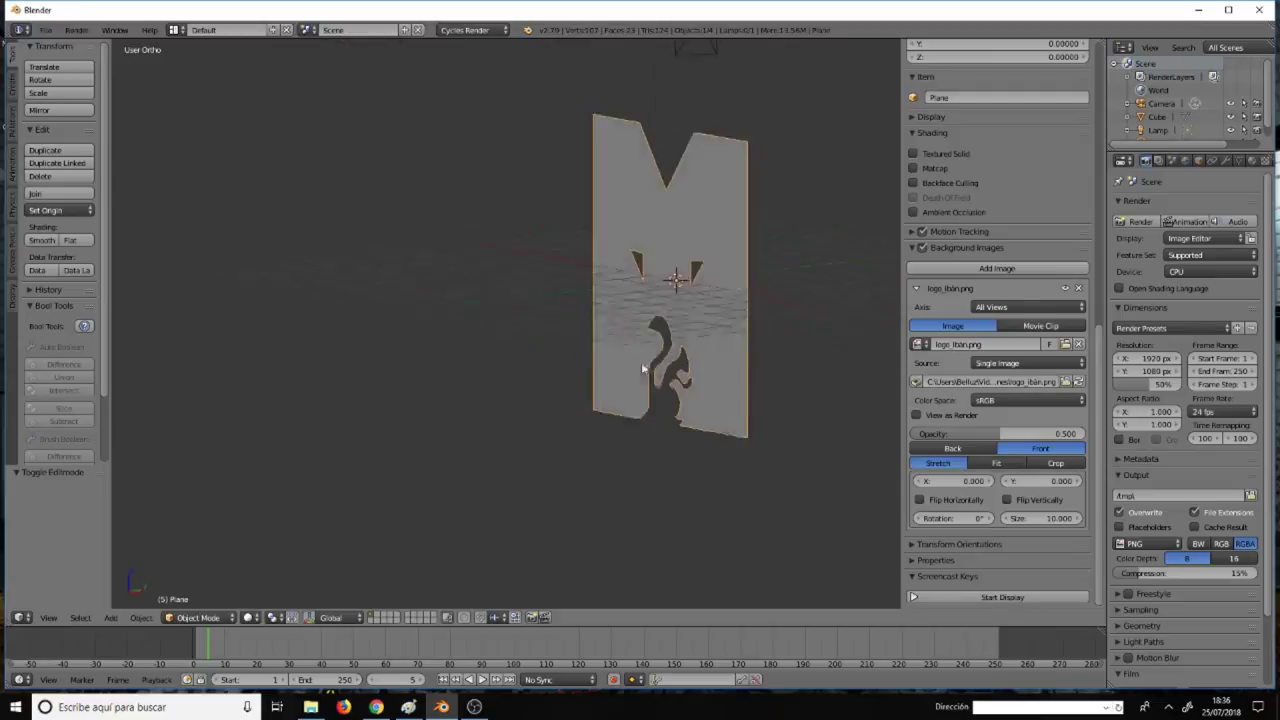
pyautogui.scroll(2, 690, 318)
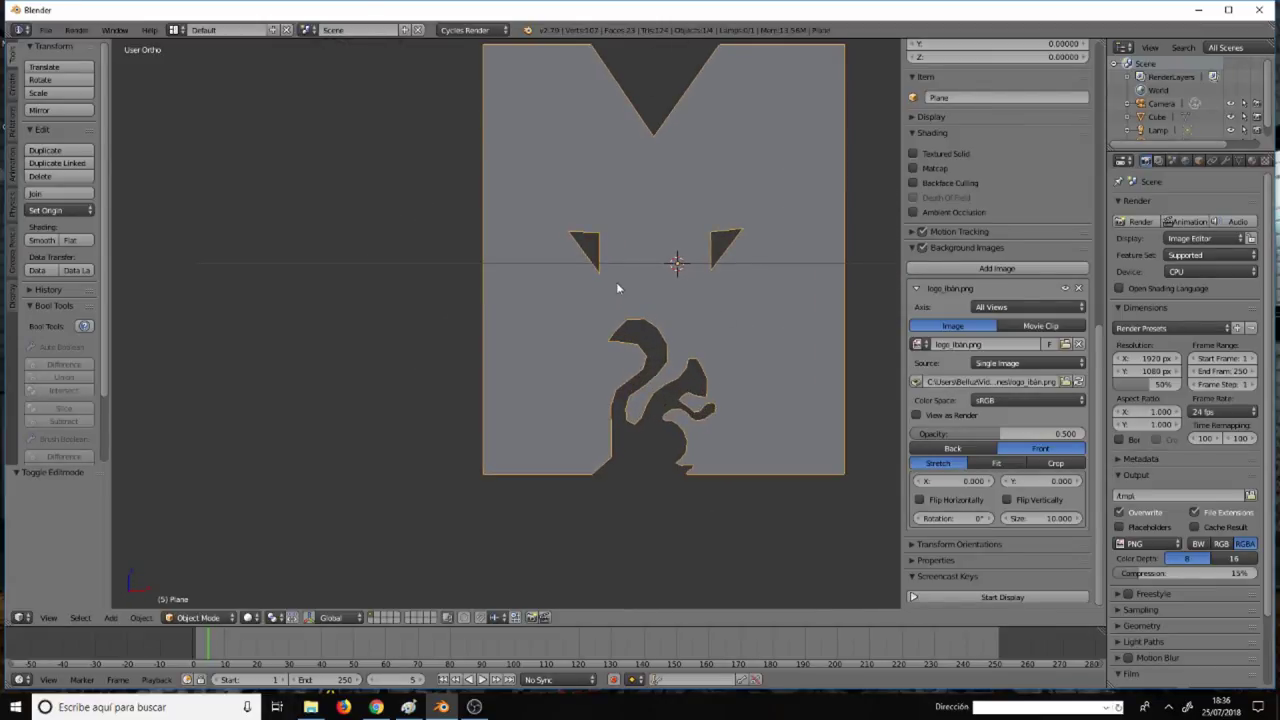
pyautogui.press('Tab')
pyautogui.scroll(2, 603, 245)
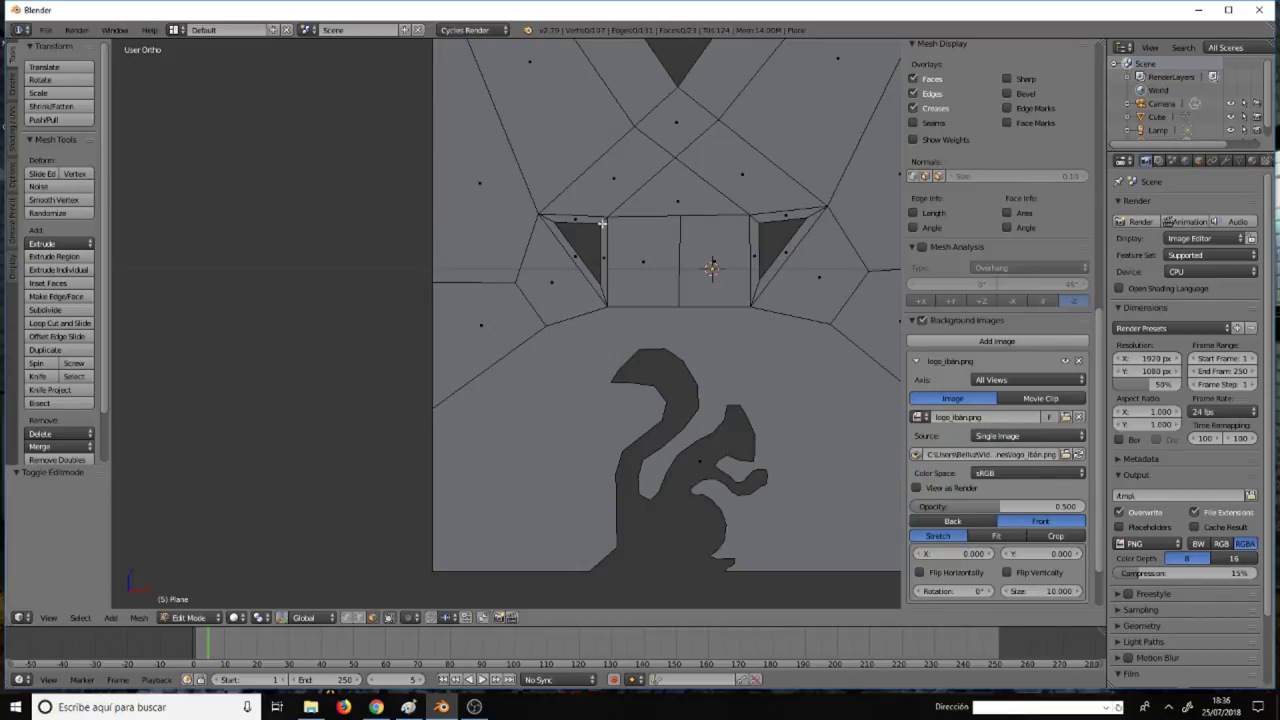
# Cancel a stray loop cut, reframe the logo and switch to Front Ortho view.
pyautogui.hotkey('ctrl', 'r')
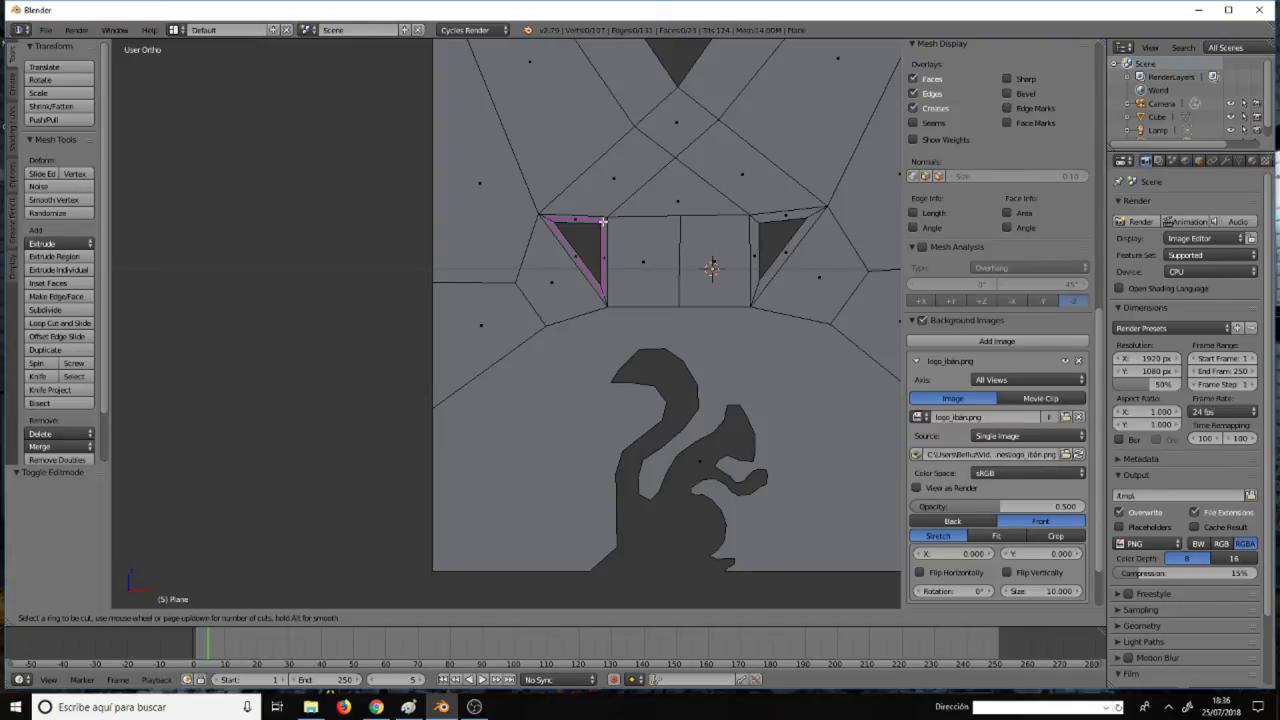
pyautogui.rightClick(603, 221)
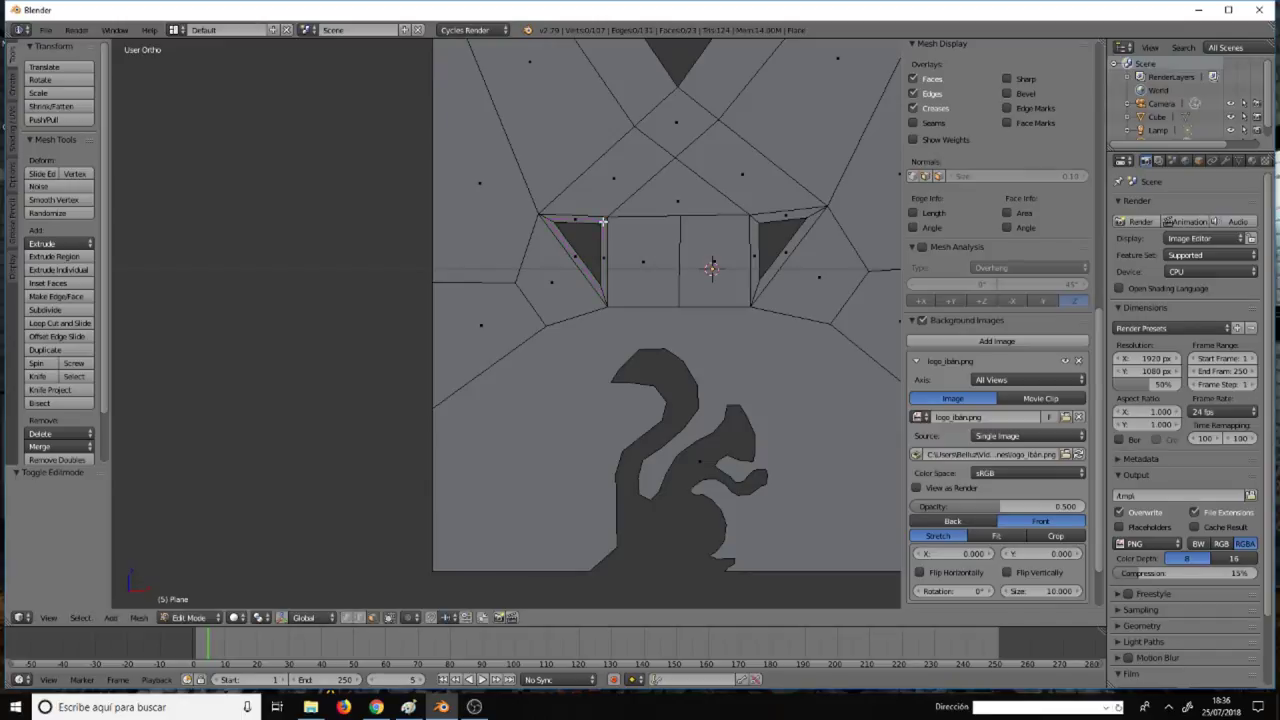
pyautogui.scroll(-3, 604, 225)
pyautogui.scroll(-2, 632, 310)
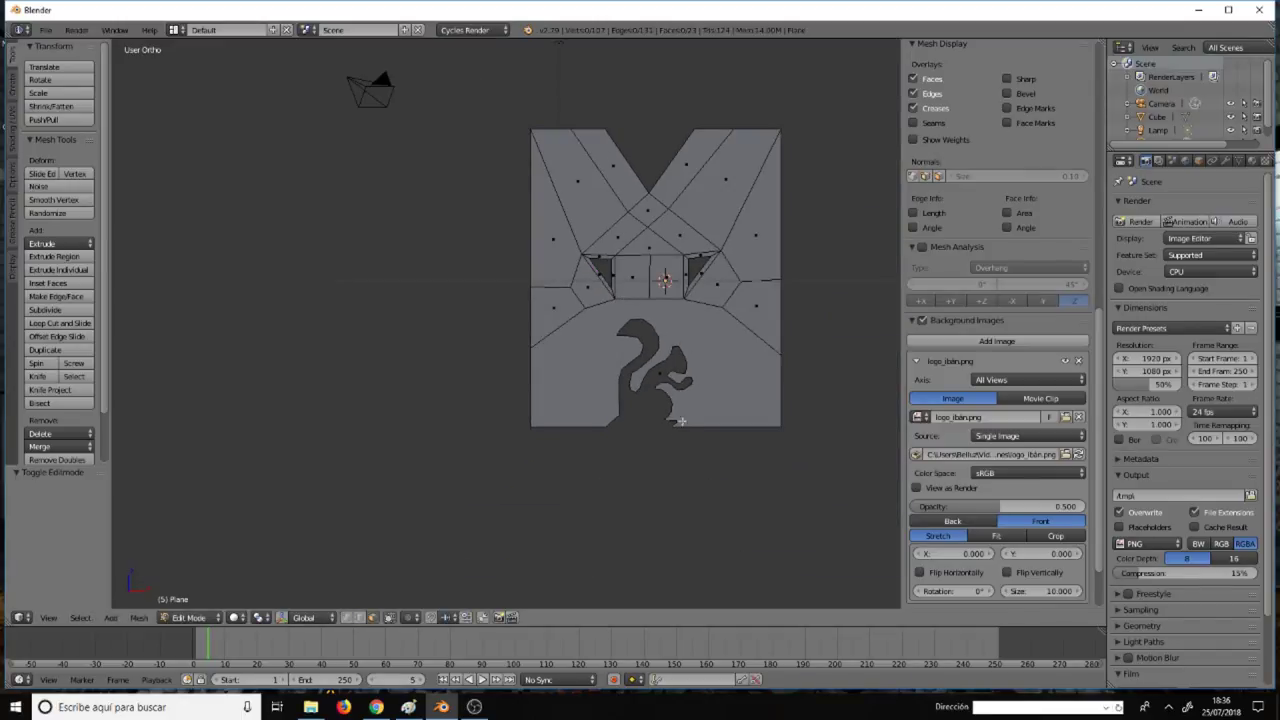
pyautogui.scroll(-3, 684, 224)
pyautogui.scroll(3, 684, 224)
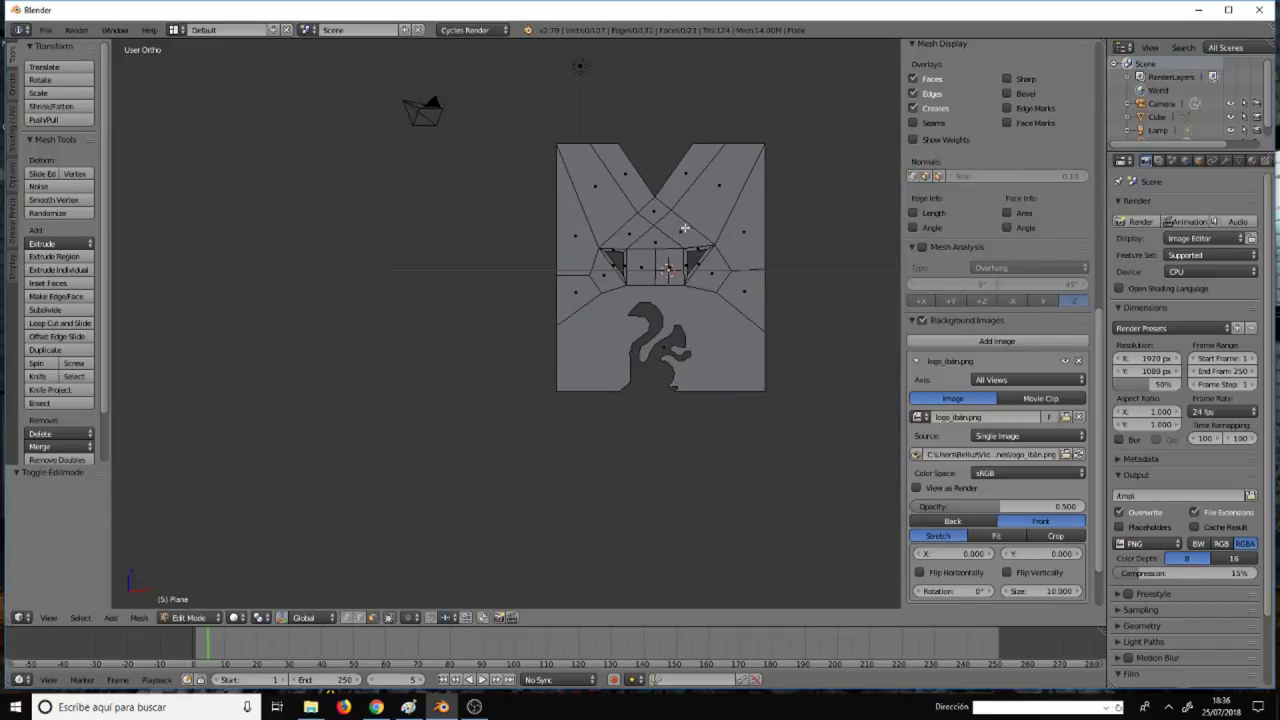
pyautogui.scroll(3, 682, 228)
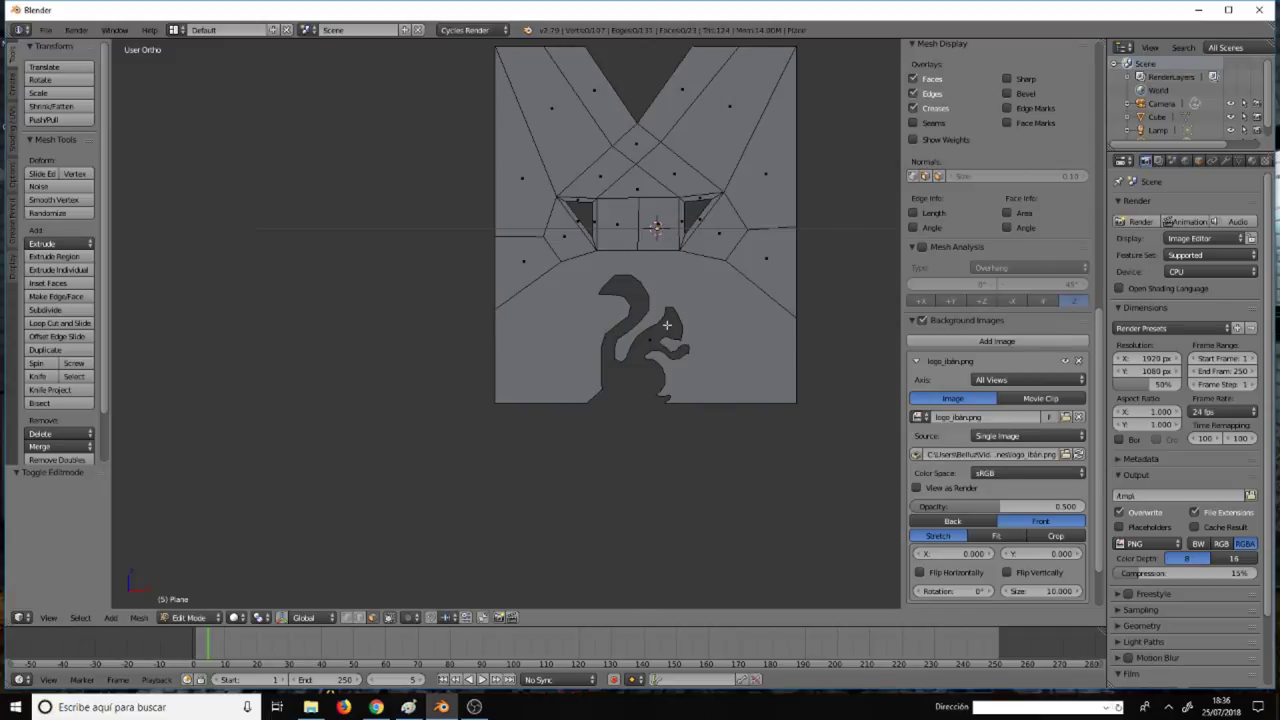
pyautogui.keyDown('shift'); pyautogui.moveTo(711, 264); pyautogui.dragTo(616, 334, button='middle'); pyautogui.keyUp('shift')
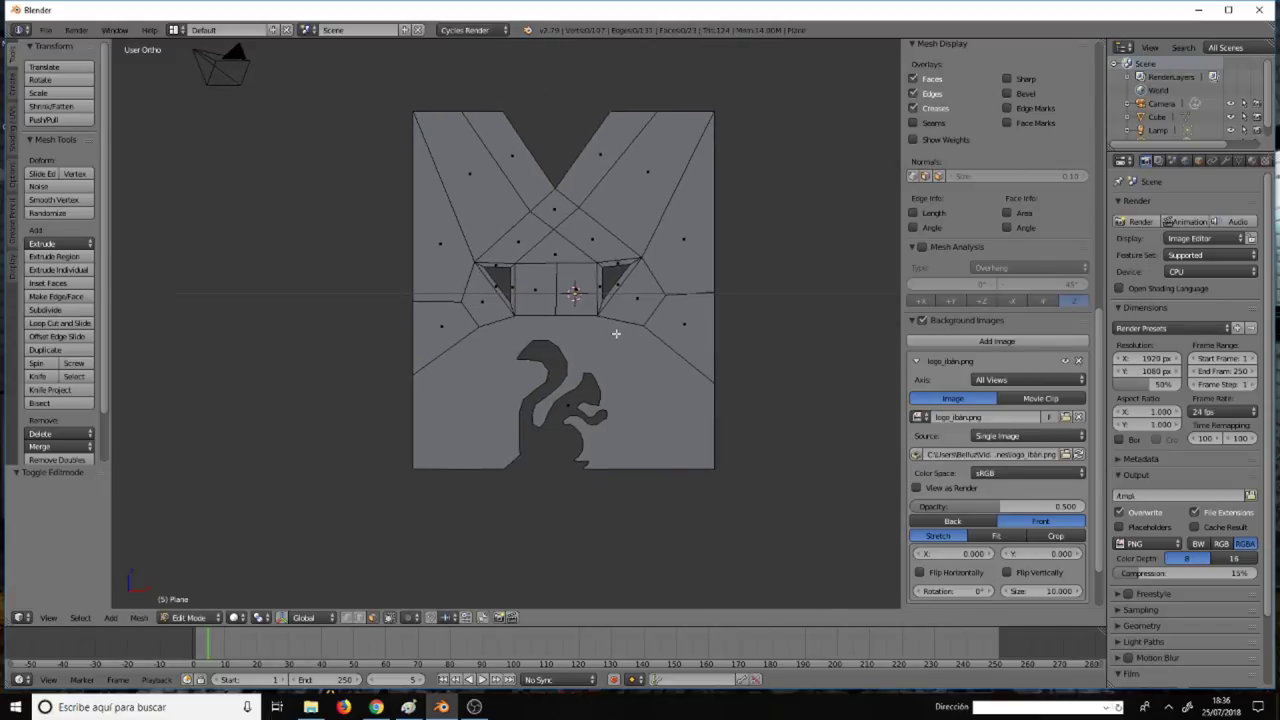
pyautogui.press('KP_1')
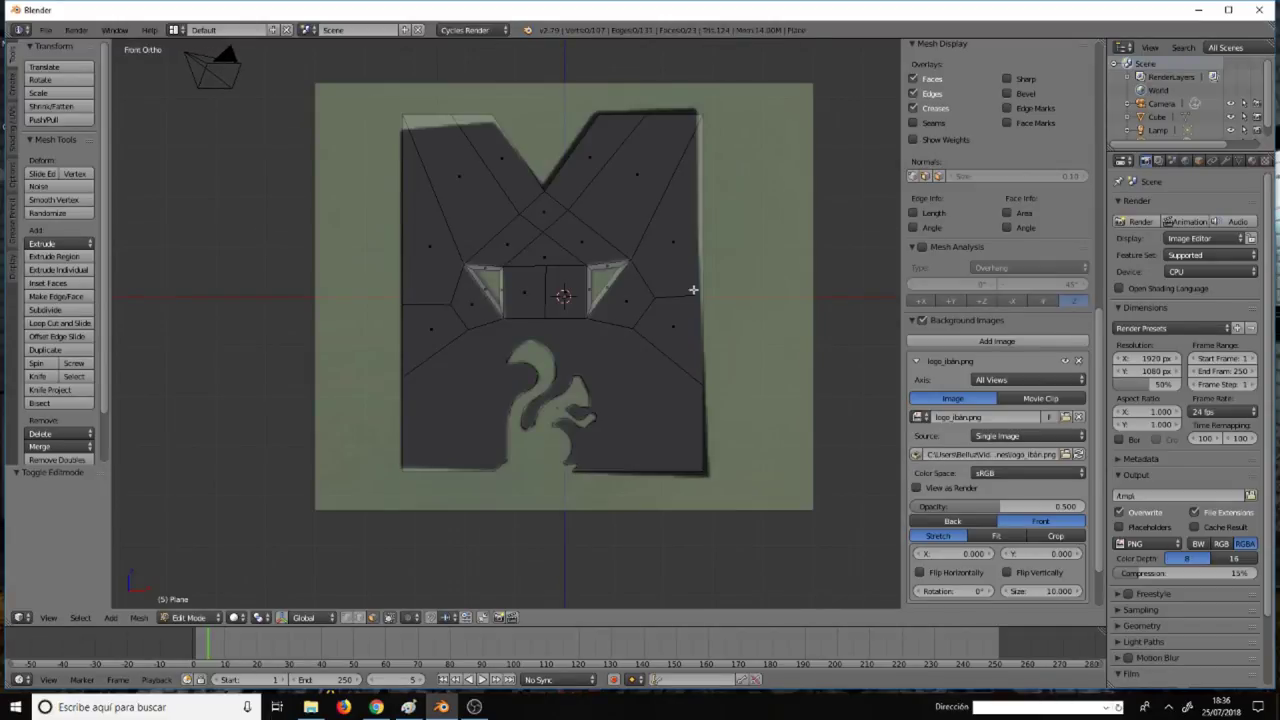
# Hide the background logo reference image.
pyautogui.scroll(3, 658, 390)
pyautogui.scroll(1, 613, 381)
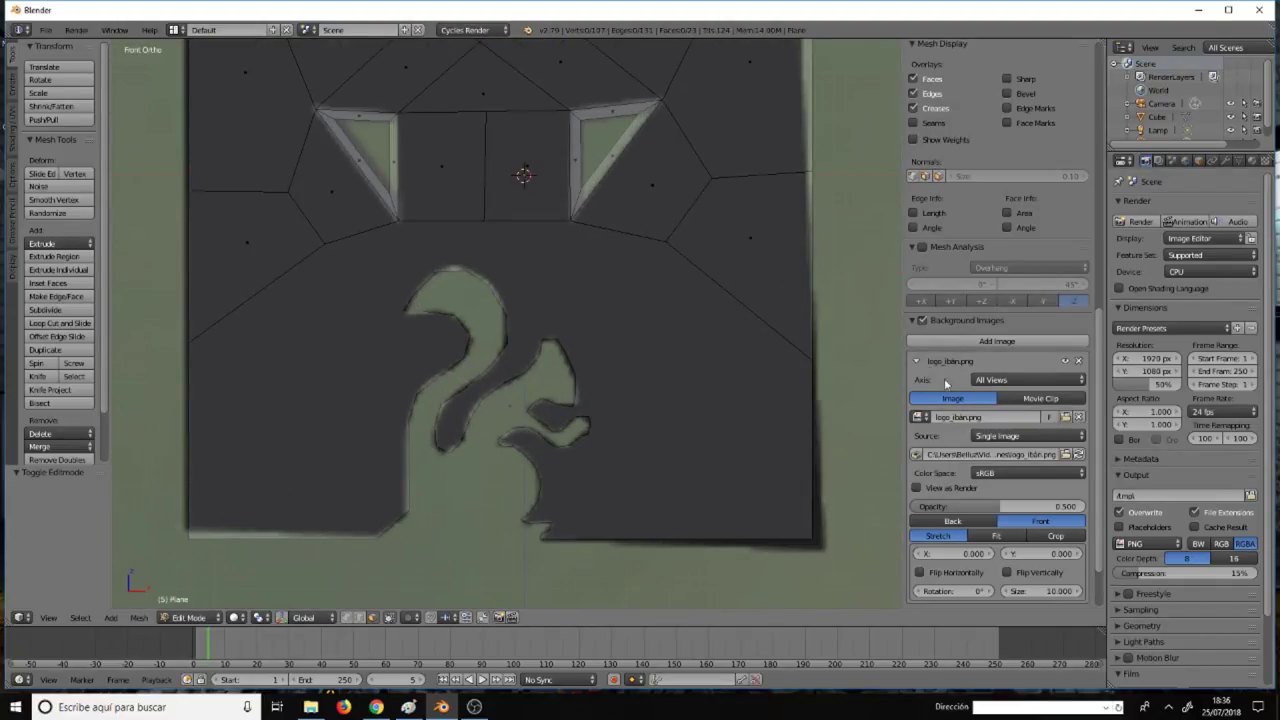
pyautogui.click(922, 320)
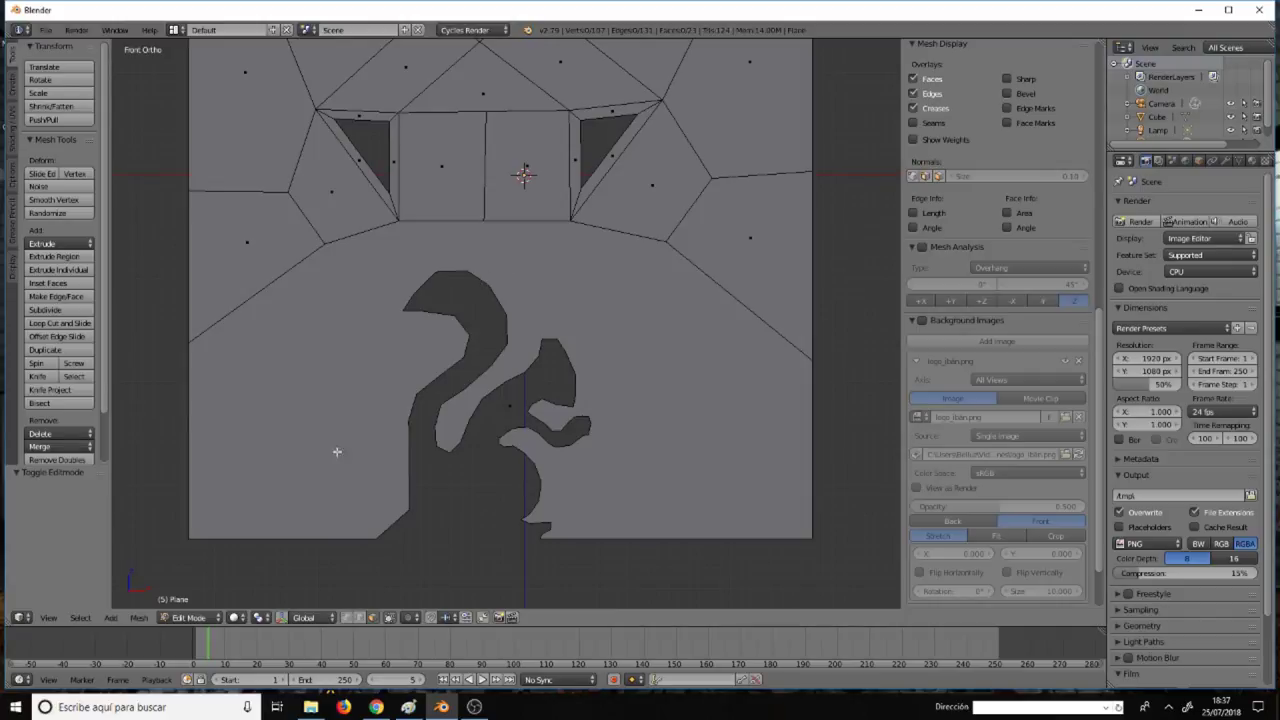
# In vertex select mode, start a knife cut at the squirrel base's lower-left corner vertex.
pyautogui.click(347, 617)
pyautogui.rightClick(408, 506)
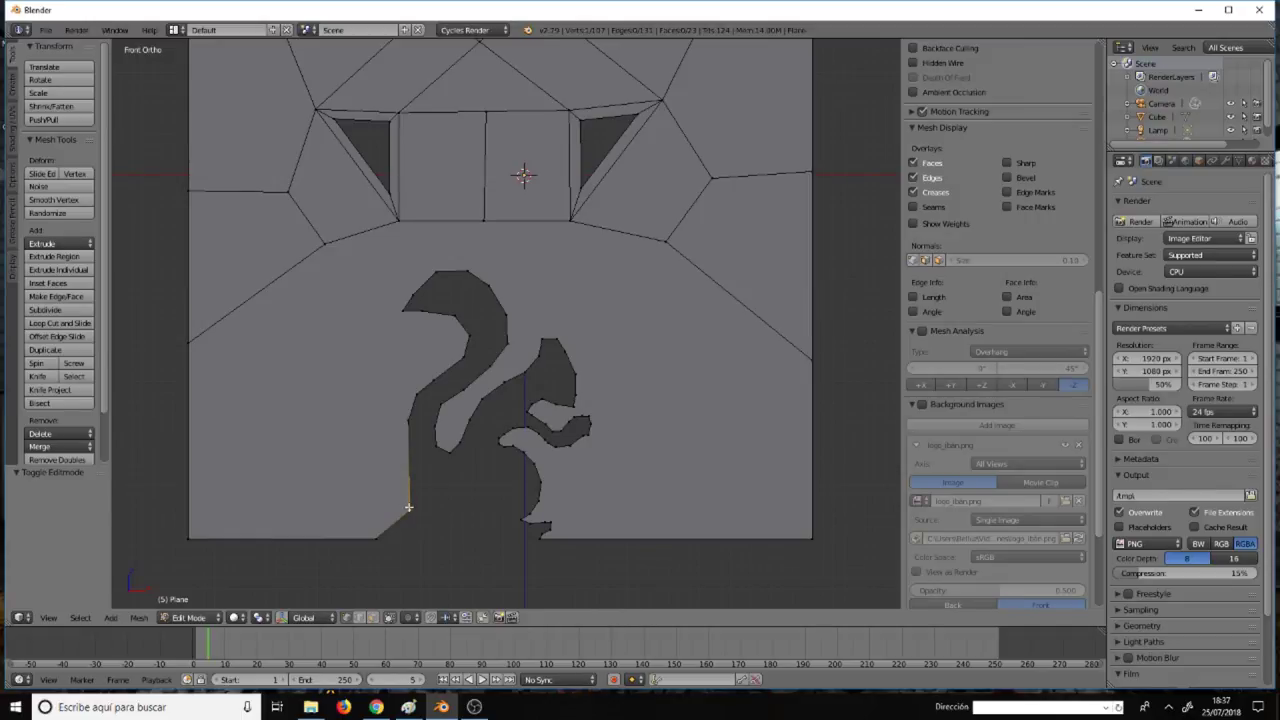
pyautogui.press('k')
pyautogui.click(409, 507)
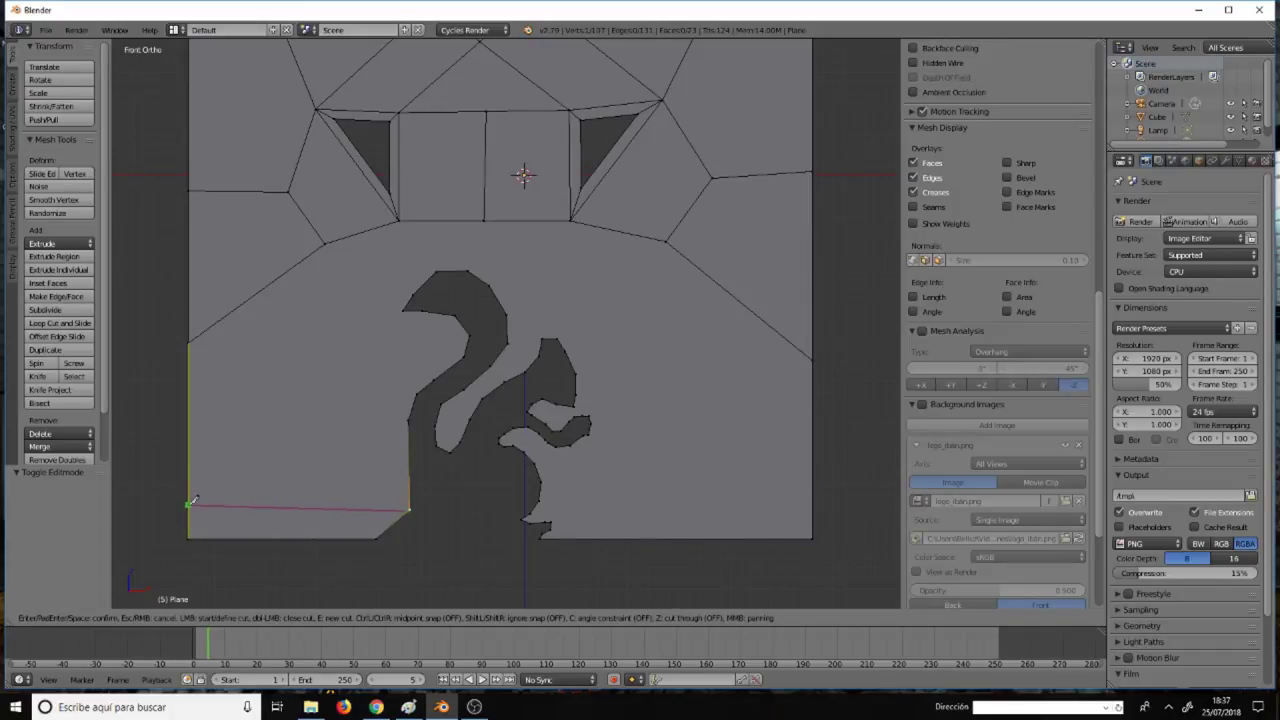
# End the knife cut on the plane's left edge and confirm it.
pyautogui.click(193, 500)
pyautogui.press('Return')
pyautogui.scroll(2, 403, 526)
pyautogui.scroll(3, 403, 526)
pyautogui.scroll(2, 410, 483)
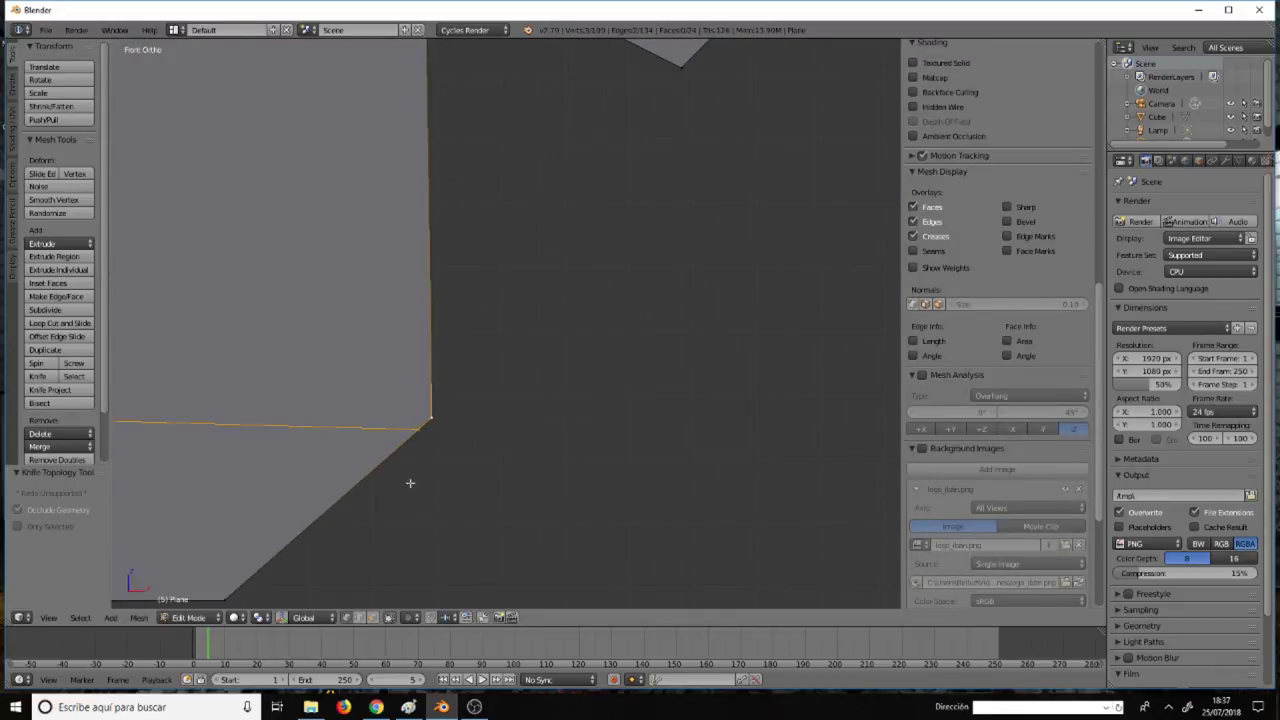
# Merge the base corner vertex into the vertex above it with Merge At Last.
pyautogui.keyDown('shift'); pyautogui.rightClick(432, 420); pyautogui.keyUp('shift')
pyautogui.hotkey('alt', 'm')
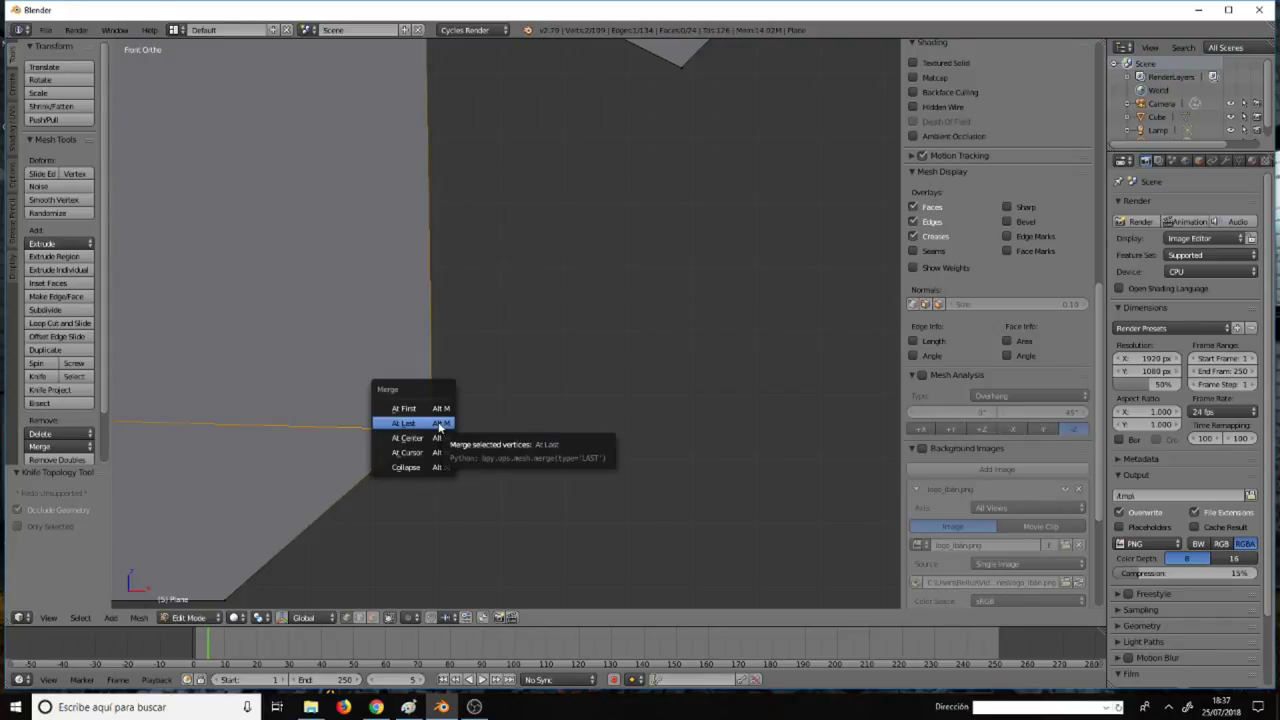
pyautogui.click(440, 423)
# Select the vertex where the squirrel's neck meets its side.
pyautogui.scroll(-2, 514, 330)
pyautogui.scroll(-2, 513, 330)
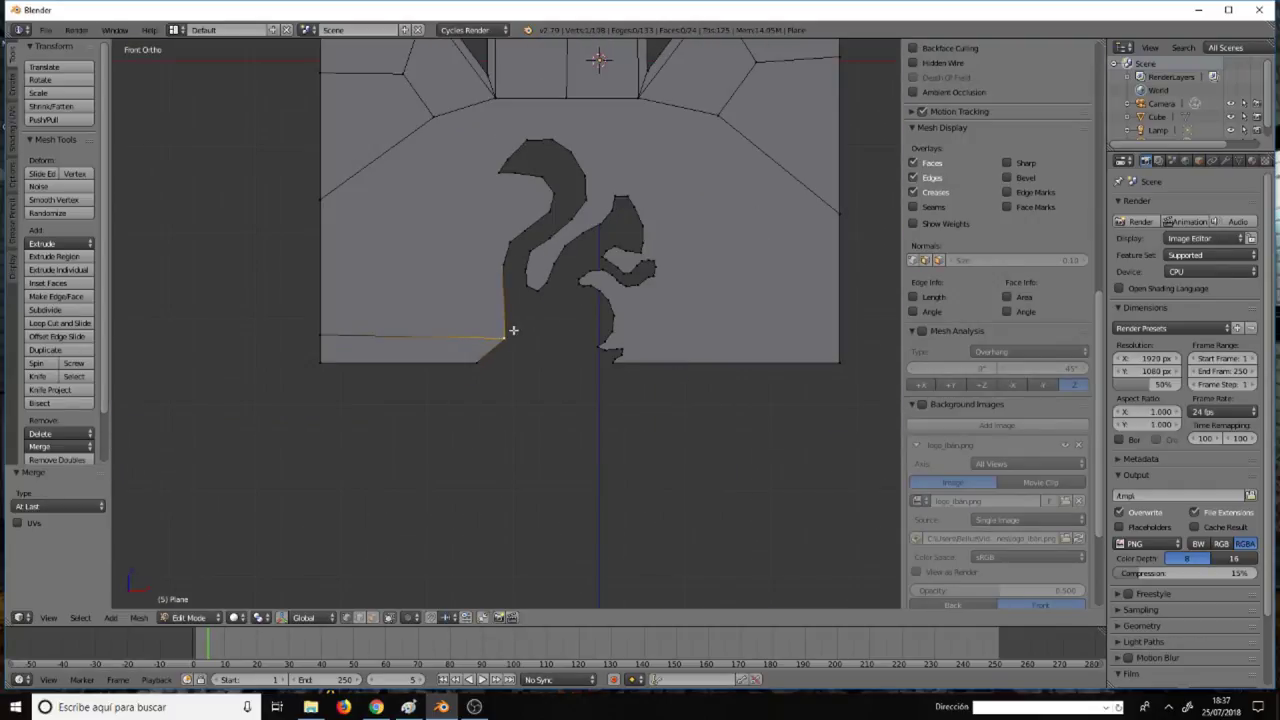
pyautogui.keyDown('shift'); pyautogui.moveTo(526, 380); pyautogui.dragTo(531, 457, button='middle'); pyautogui.keyUp('shift')
pyautogui.scroll(3, 514, 380)
pyautogui.scroll(2, 499, 362)
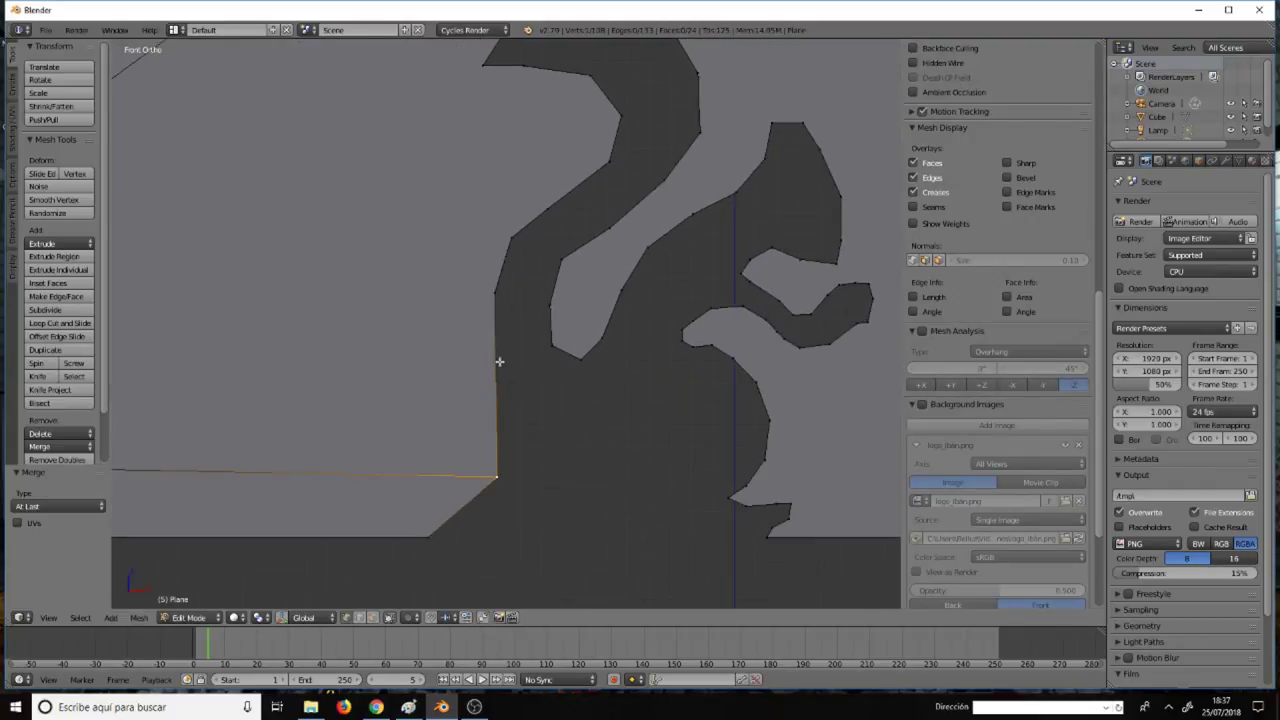
pyautogui.click(495, 292)
pyautogui.scroll(-2, 523, 334)
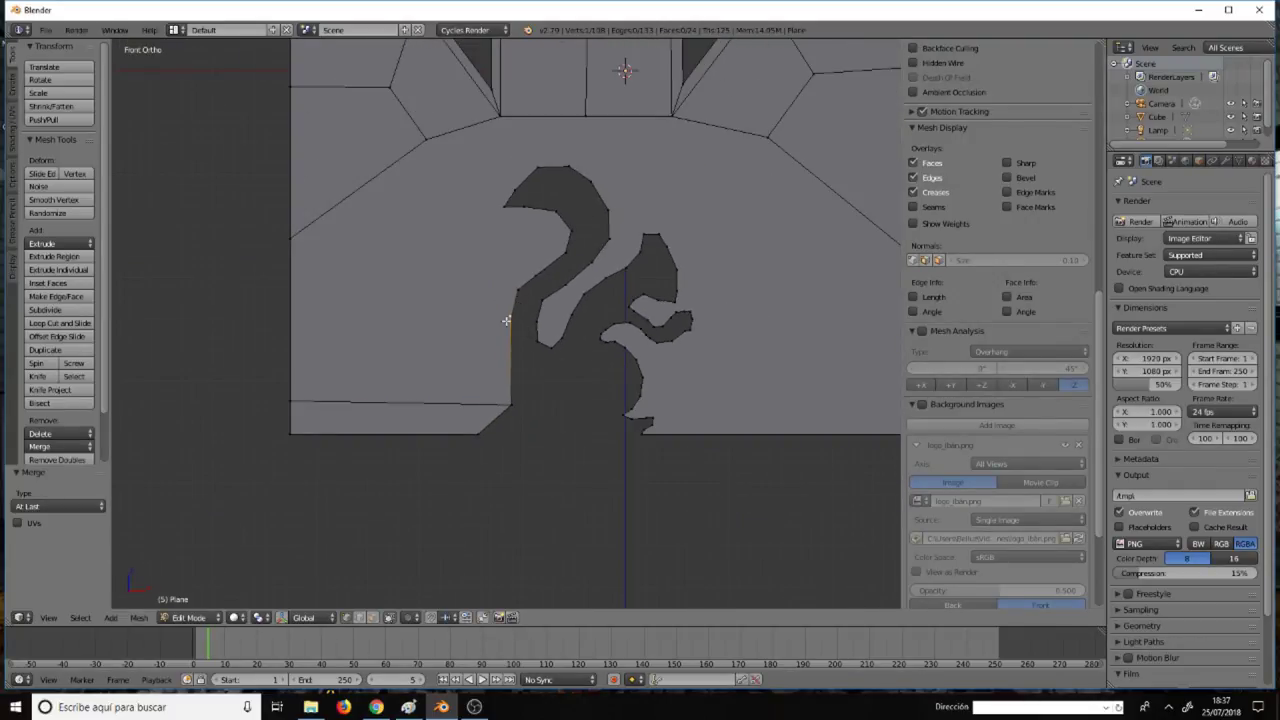
# Knife a horizontal cut from the squirrel's neck vertex to the plane's left edge.
pyautogui.press('k')
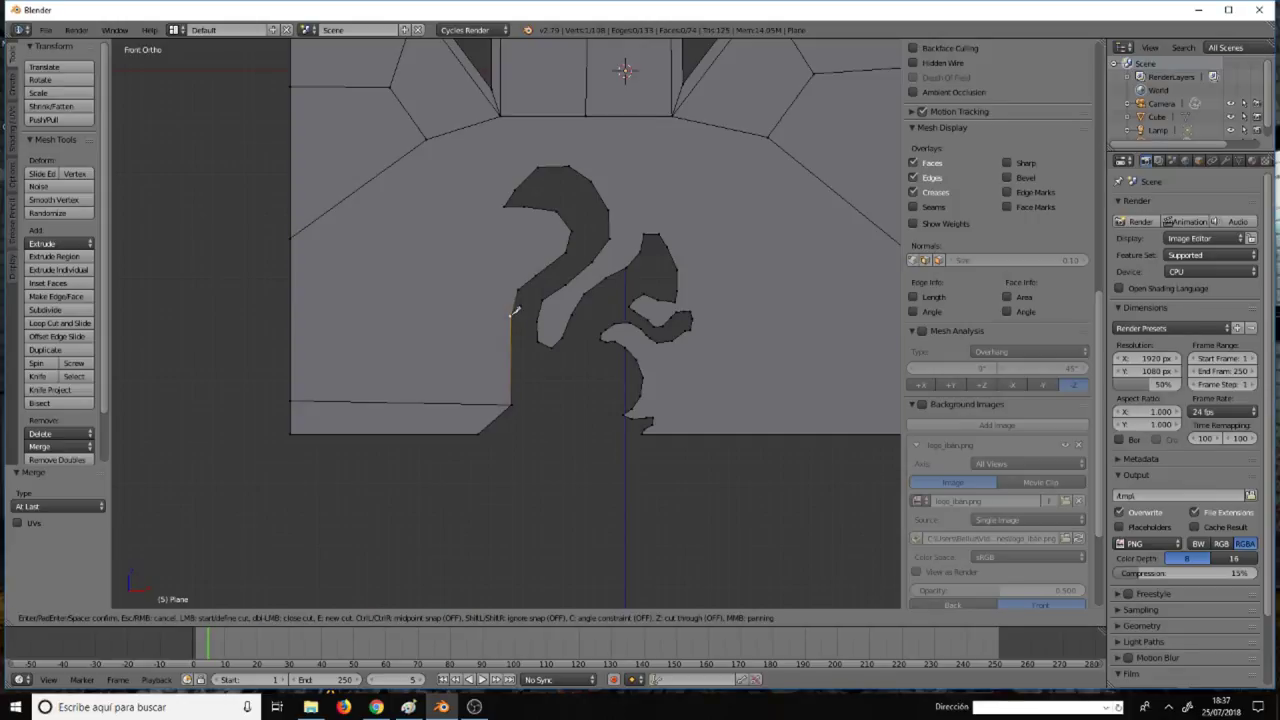
pyautogui.click(510, 315)
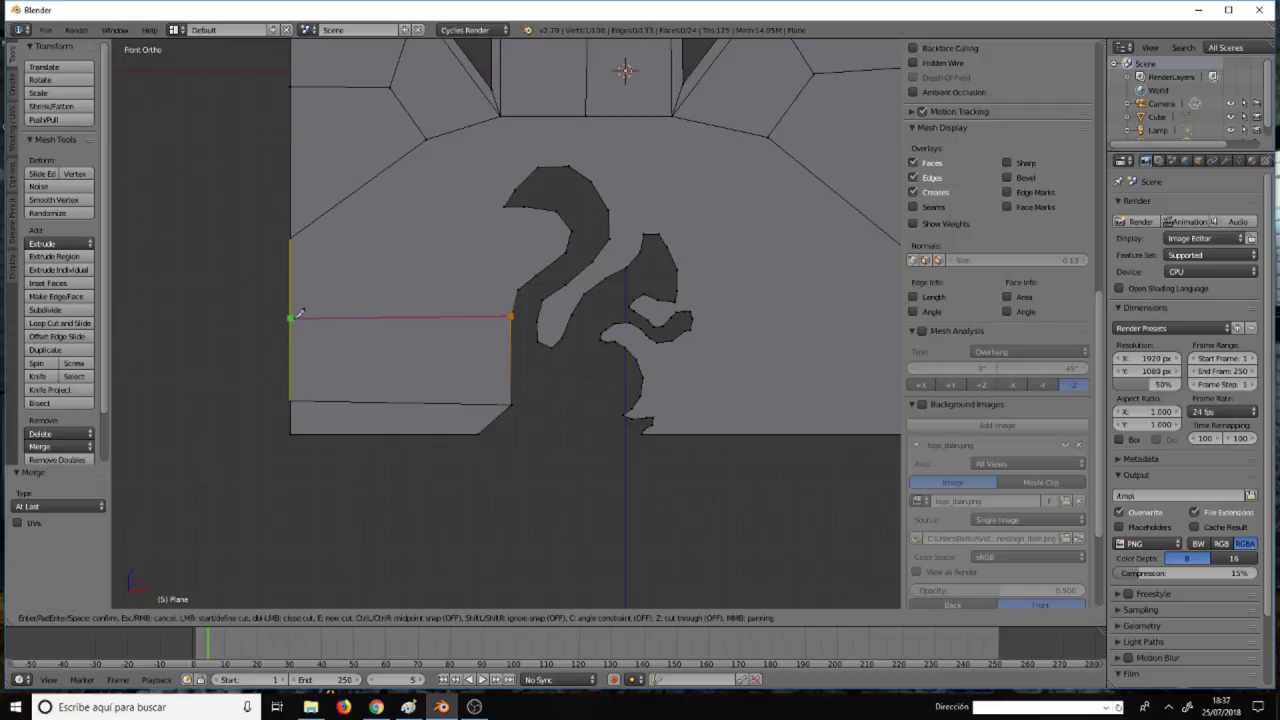
pyautogui.click(290, 317)
pyautogui.press('Return')
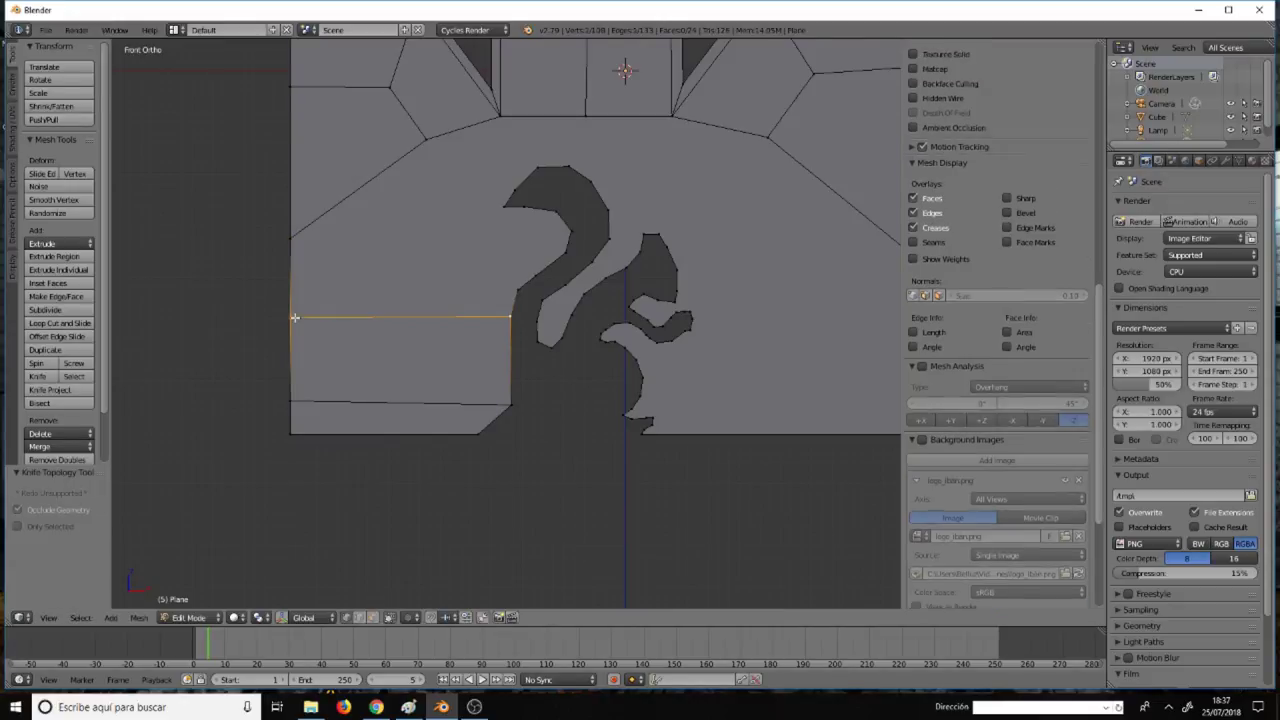
pyautogui.scroll(1, 458, 318)
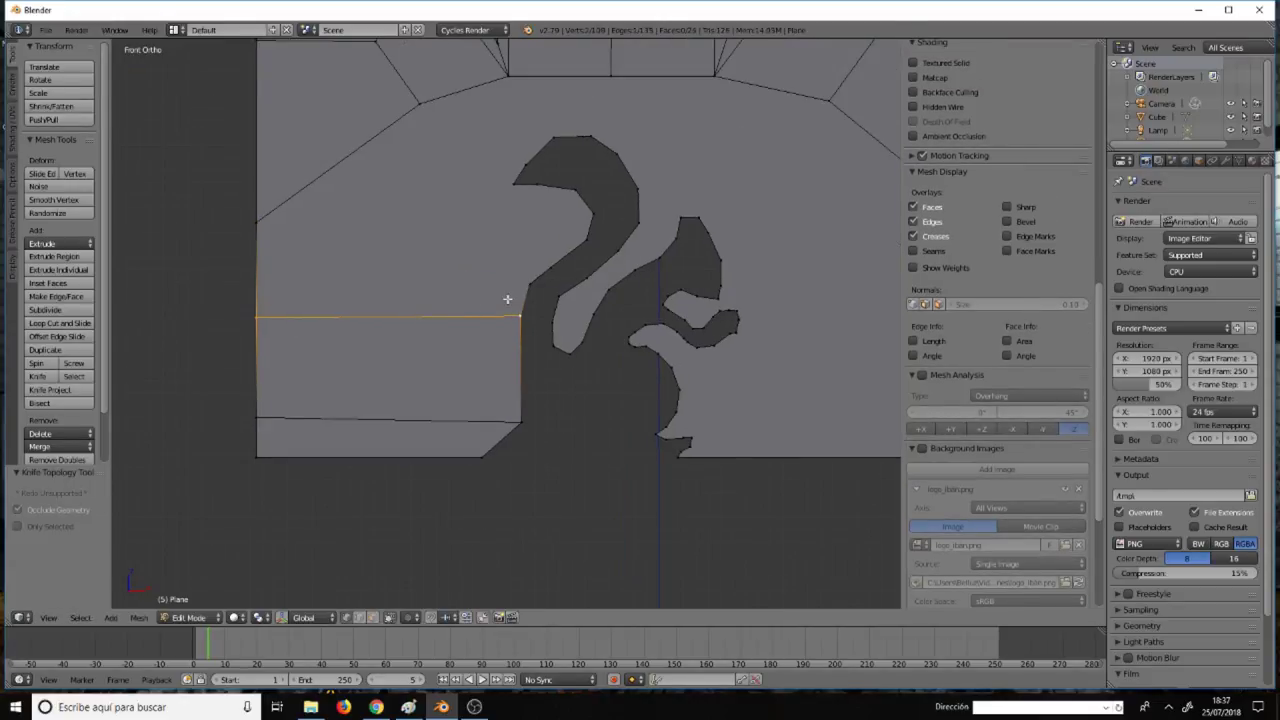
pyautogui.scroll(1, 528, 290)
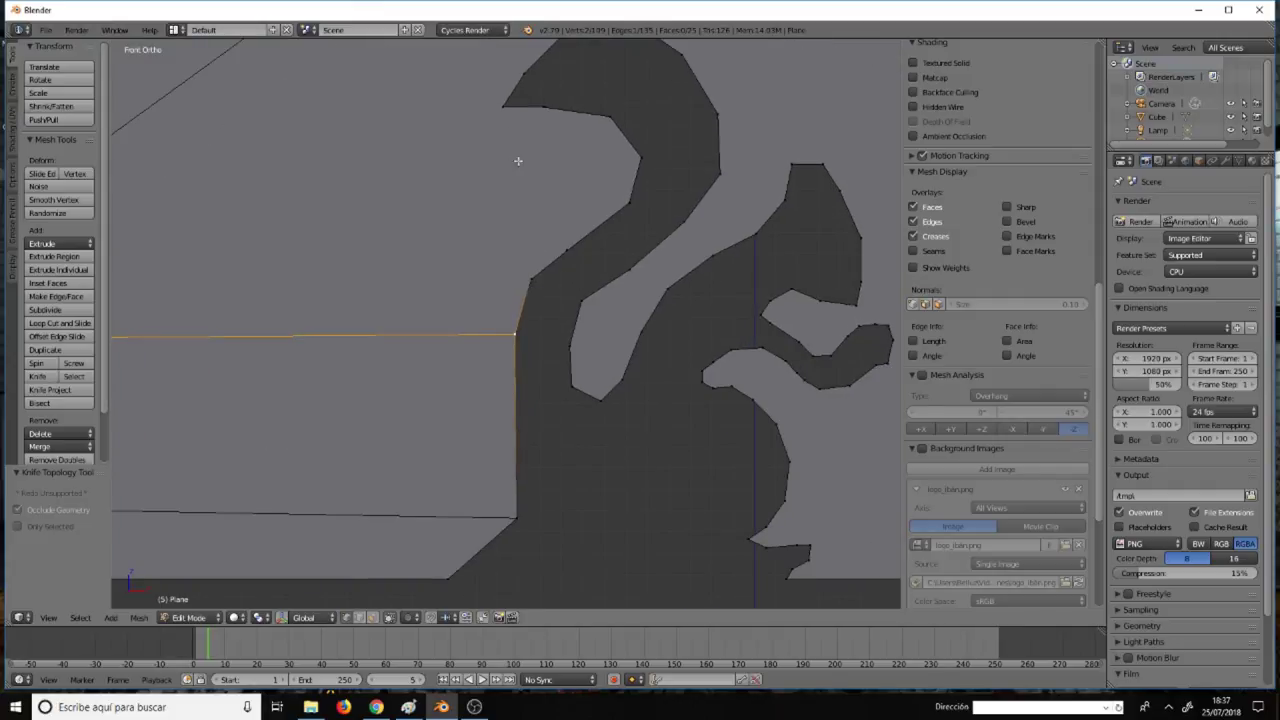
# Join the tail tip vertex to the neck vertex with a new edge.
pyautogui.press('a')
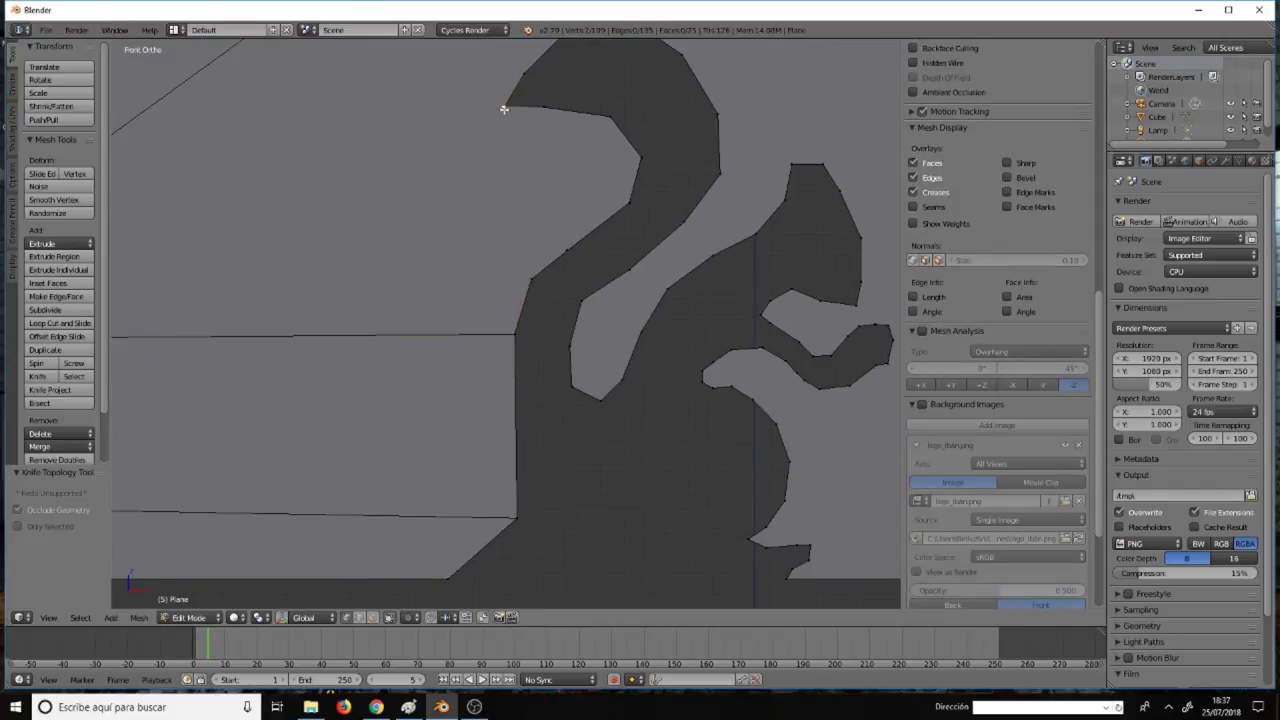
pyautogui.rightClick(504, 110)
pyautogui.keyDown('shift'); pyautogui.rightClick(523, 266); pyautogui.keyUp('shift')
pyautogui.press('j')
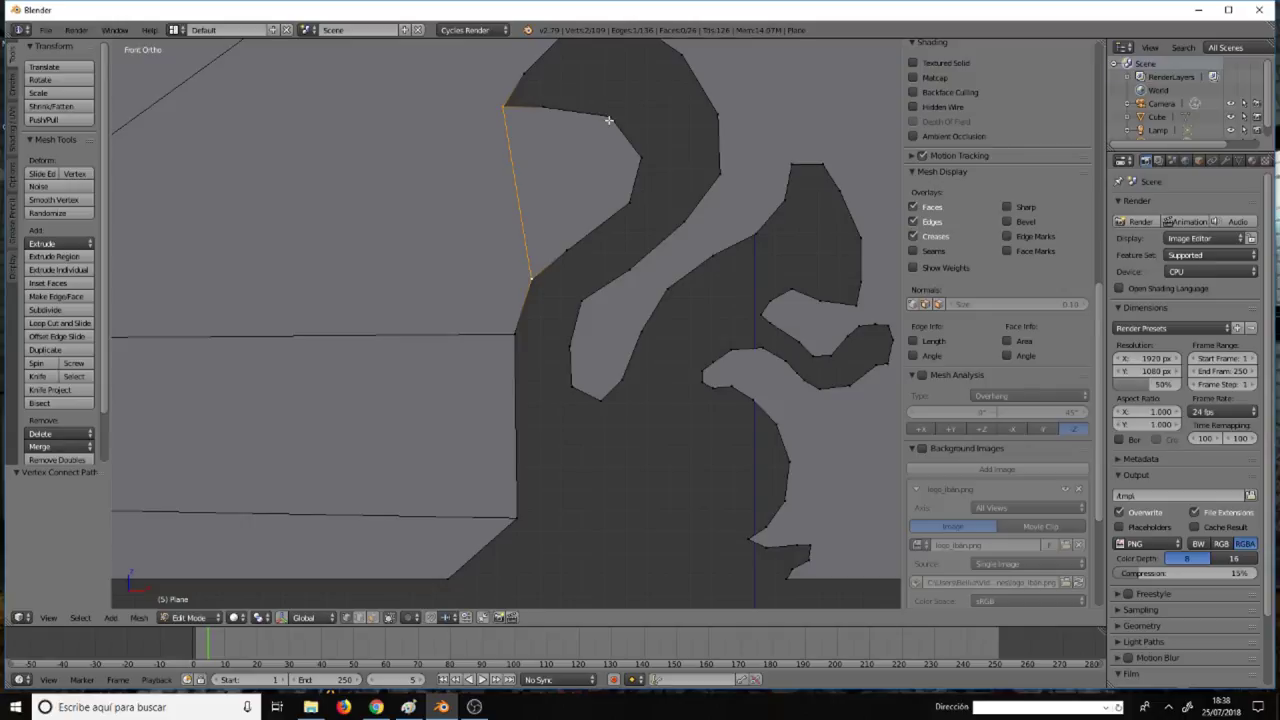
pyautogui.rightClick(541, 106)
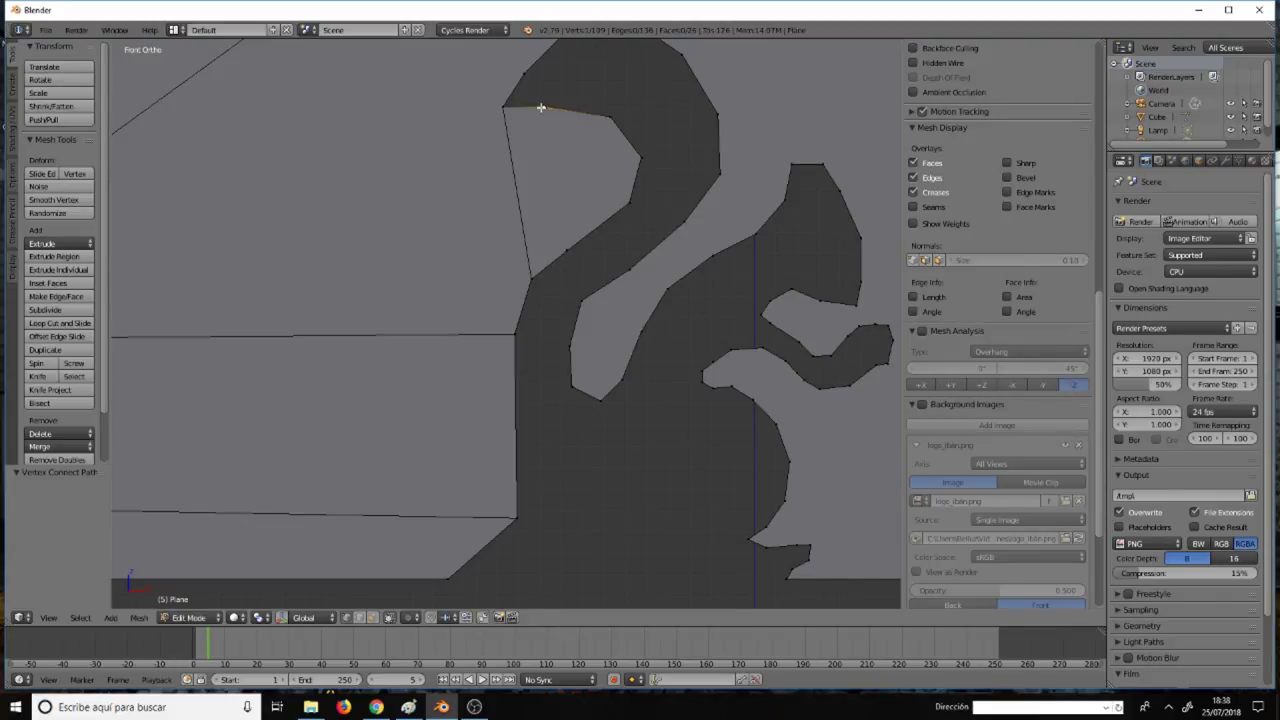
# Knife the tail-curl face from its top edge and right edge to a new central vertex.
pyautogui.press('k')
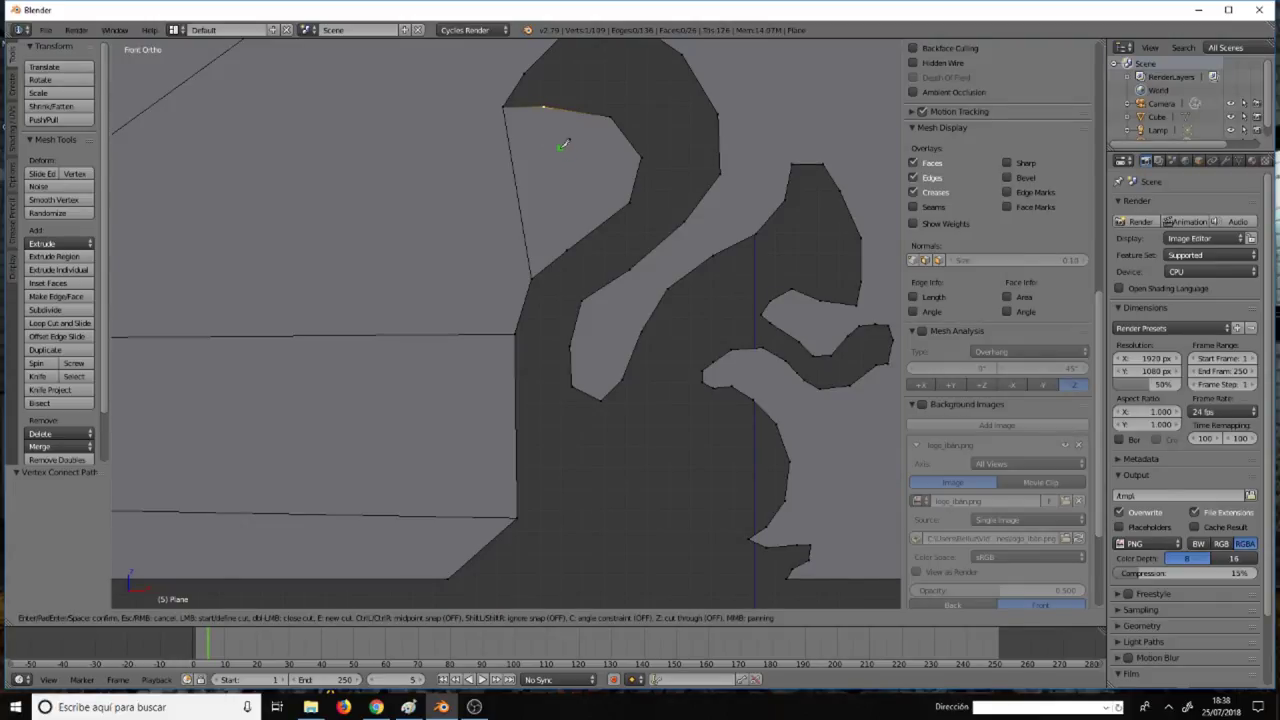
pyautogui.click(545, 112)
pyautogui.click(561, 169)
pyautogui.click(643, 156)
pyautogui.click(561, 168)
pyautogui.press('Return')
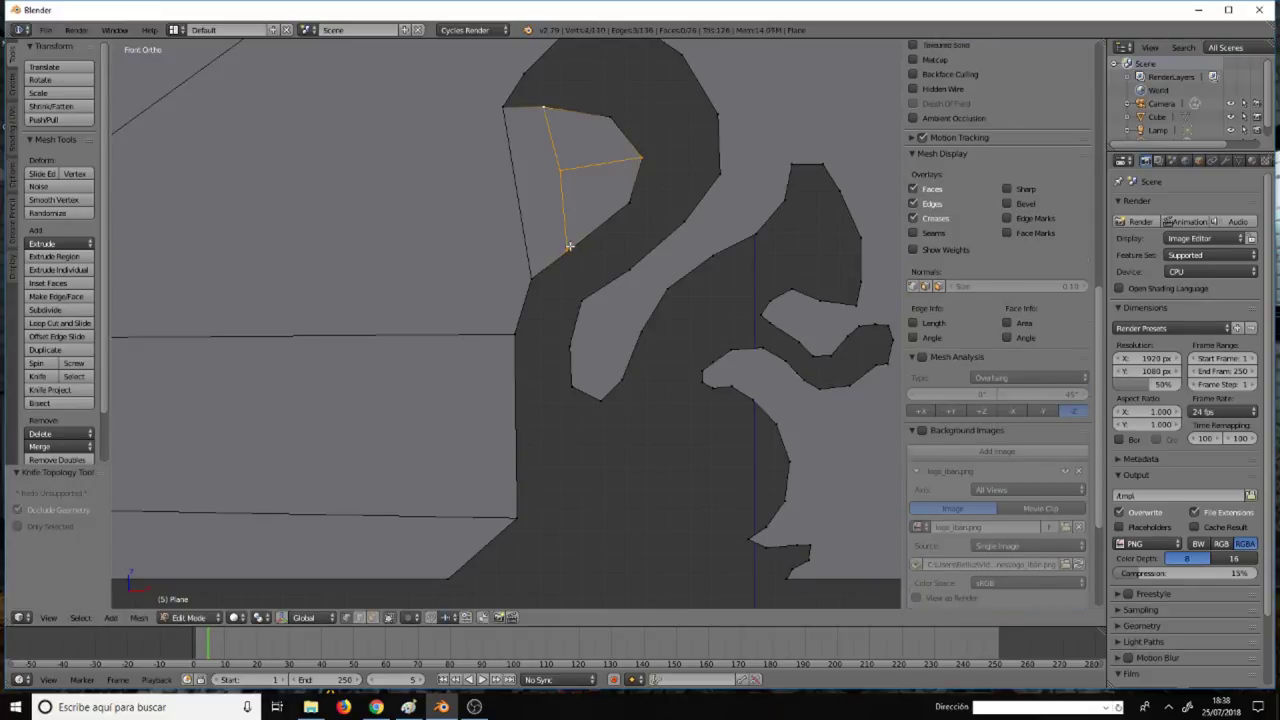
pyautogui.scroll(-2, 573, 196)
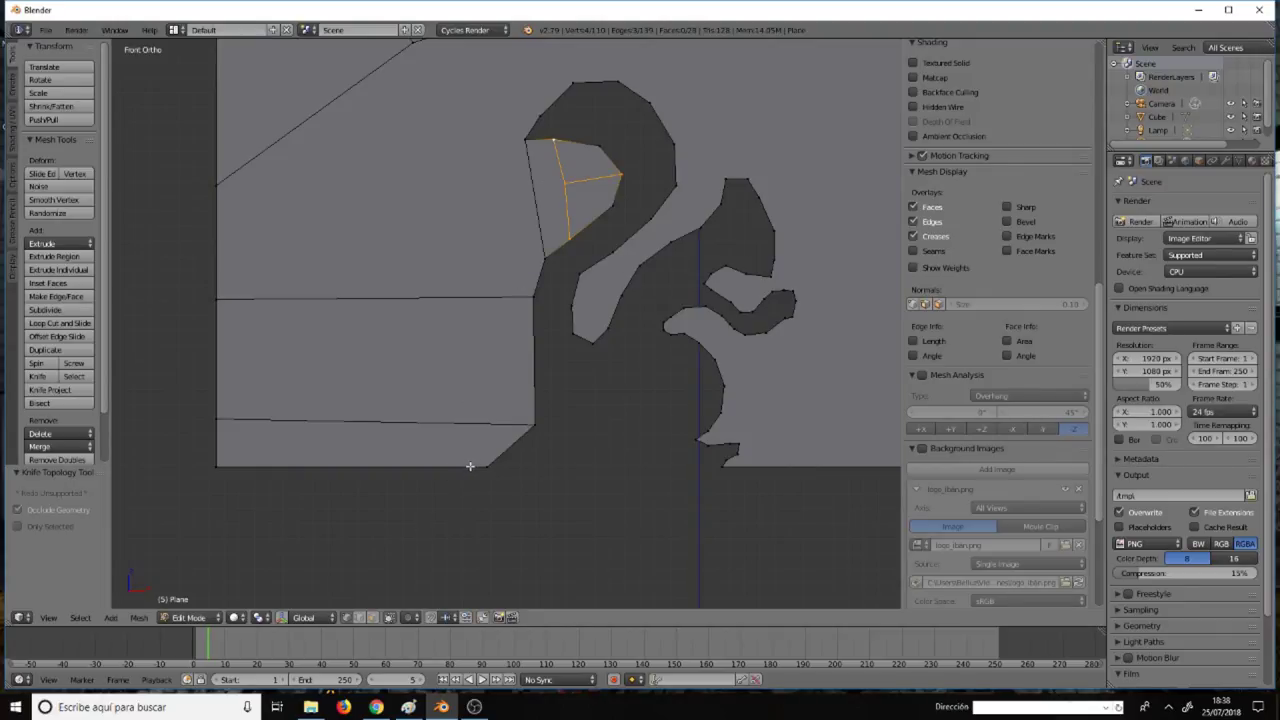
# Knife a cut following the squirrel's left outline from the bottom edge up to the tail tip.
pyautogui.press('k')
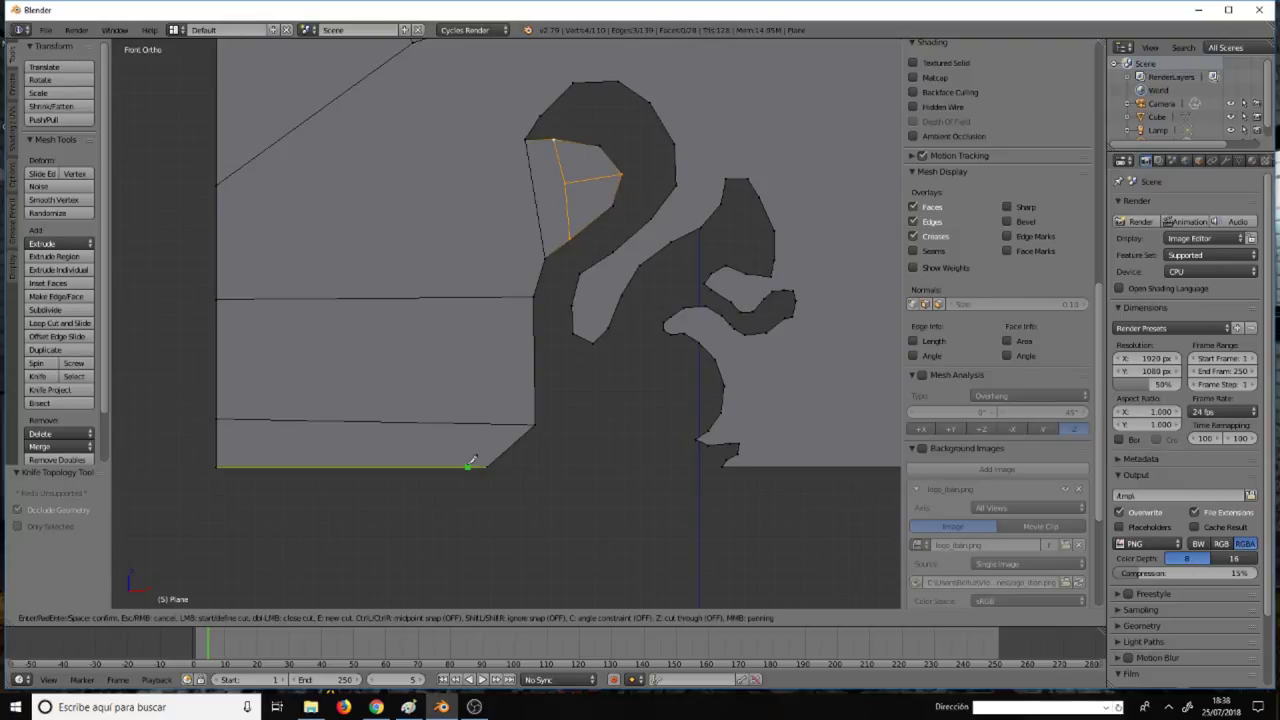
pyautogui.click(467, 466)
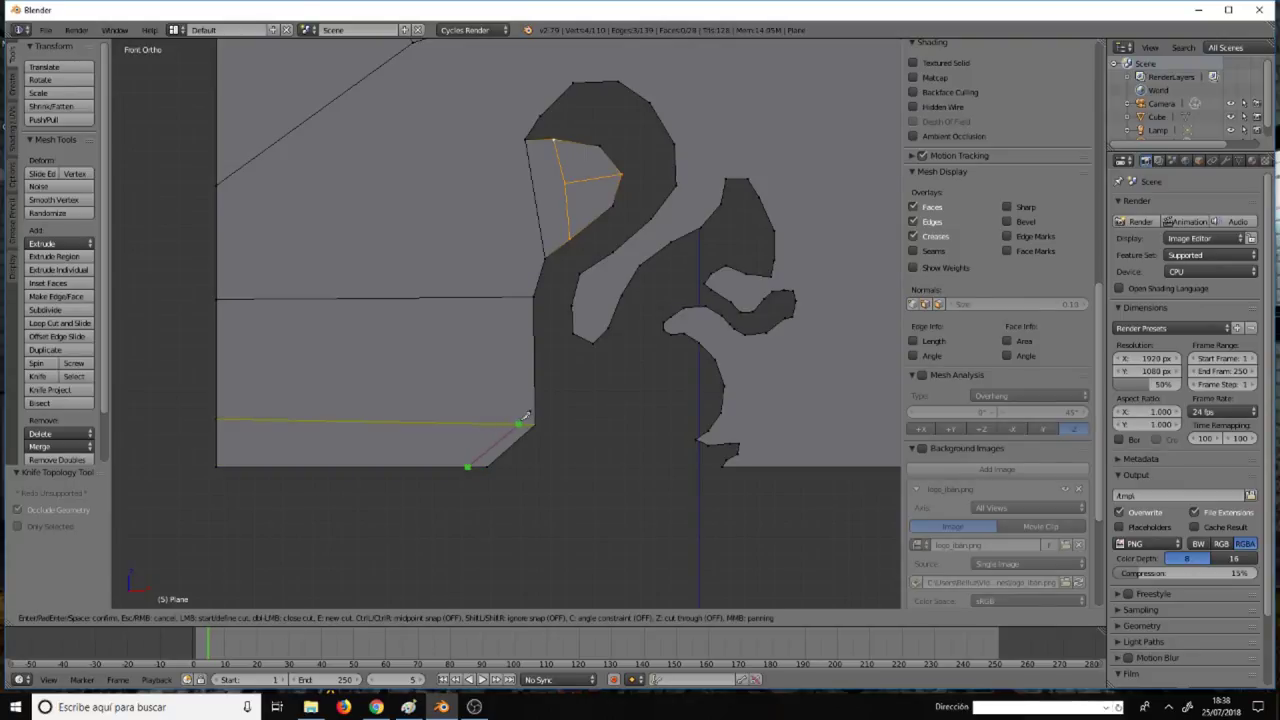
pyautogui.click(527, 416)
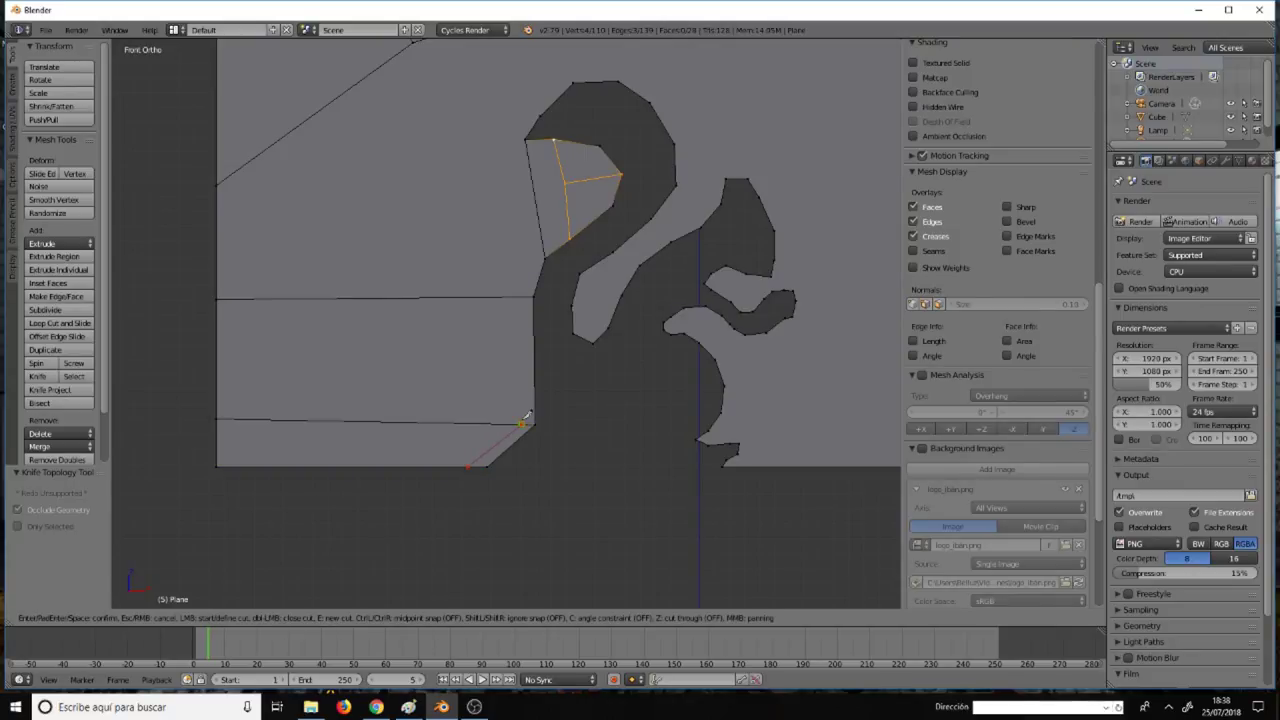
pyautogui.click(523, 293)
pyautogui.click(543, 240)
pyautogui.click(571, 222)
pyautogui.click(603, 196)
pyautogui.click(609, 176)
pyautogui.click(591, 152)
pyautogui.click(528, 149)
pyautogui.press('Return')
# Join vertices inside the tail with a new connecting edge.
pyautogui.rightClick(602, 197)
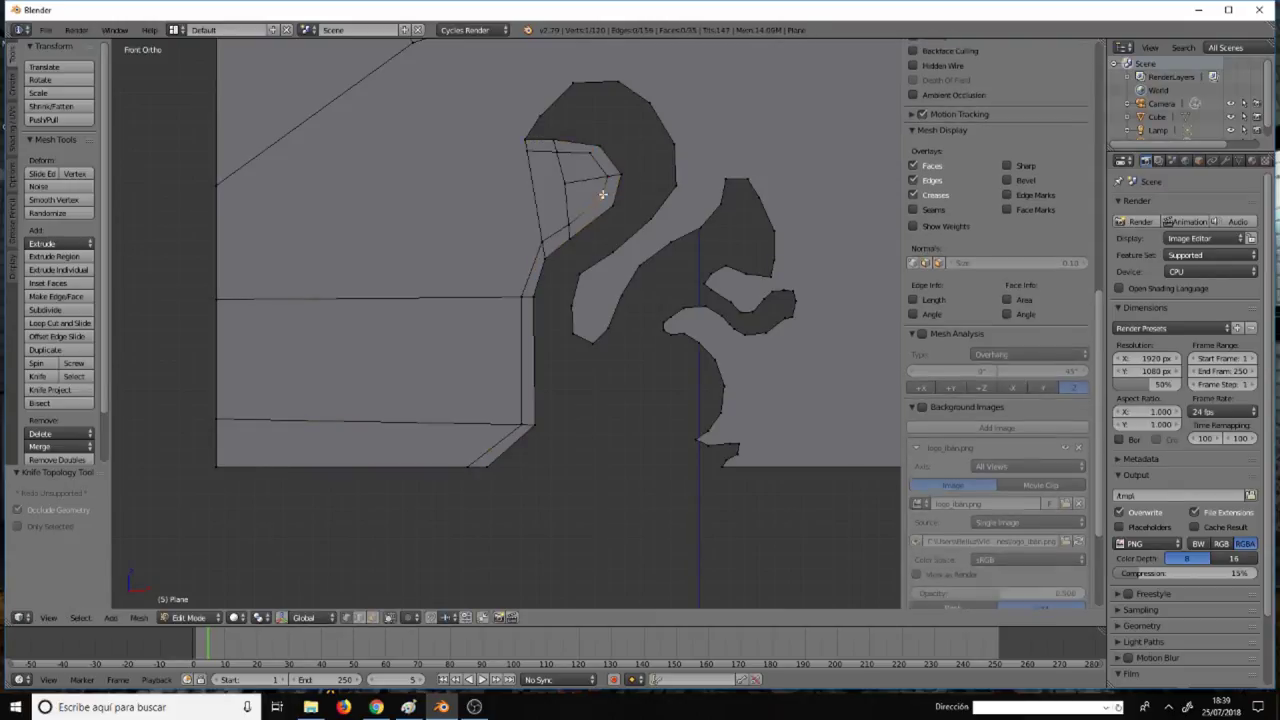
pyautogui.keyDown('shift'); pyautogui.rightClick(613, 205); pyautogui.keyUp('shift')
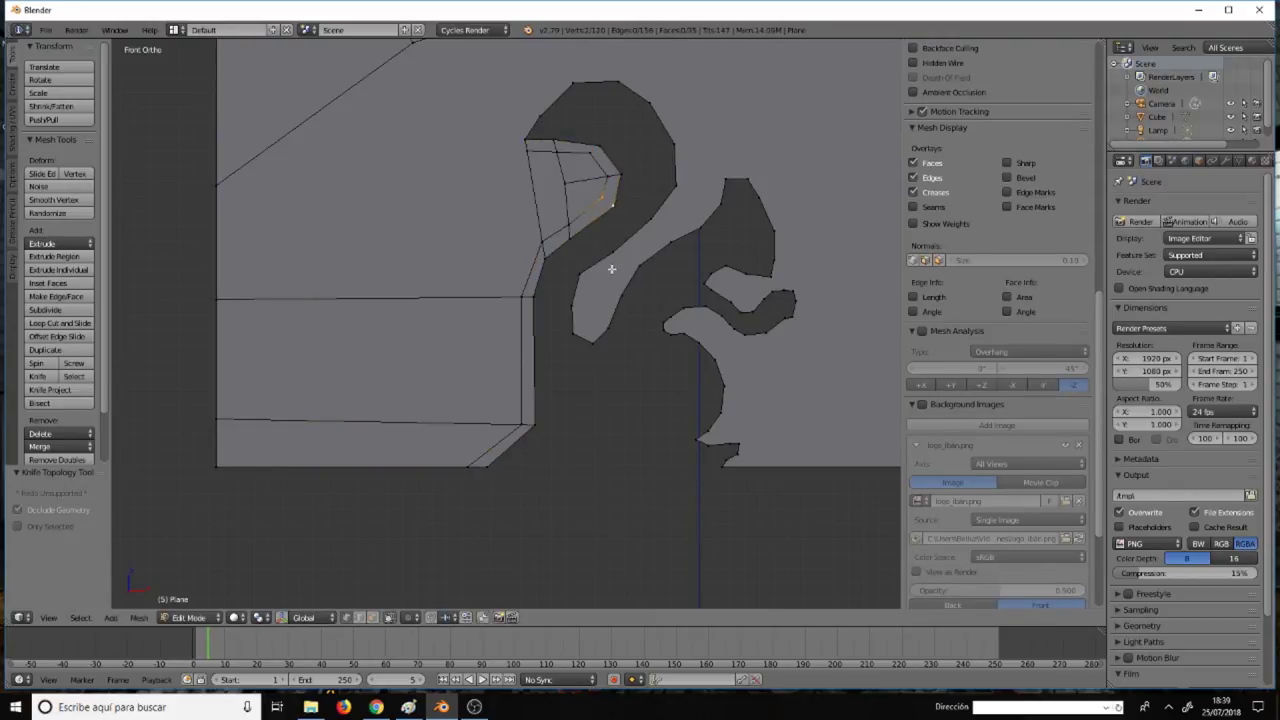
pyautogui.keyDown('shift'); pyautogui.rightClick(605, 145); pyautogui.keyUp('shift')
pyautogui.press('j')
pyautogui.press('j')
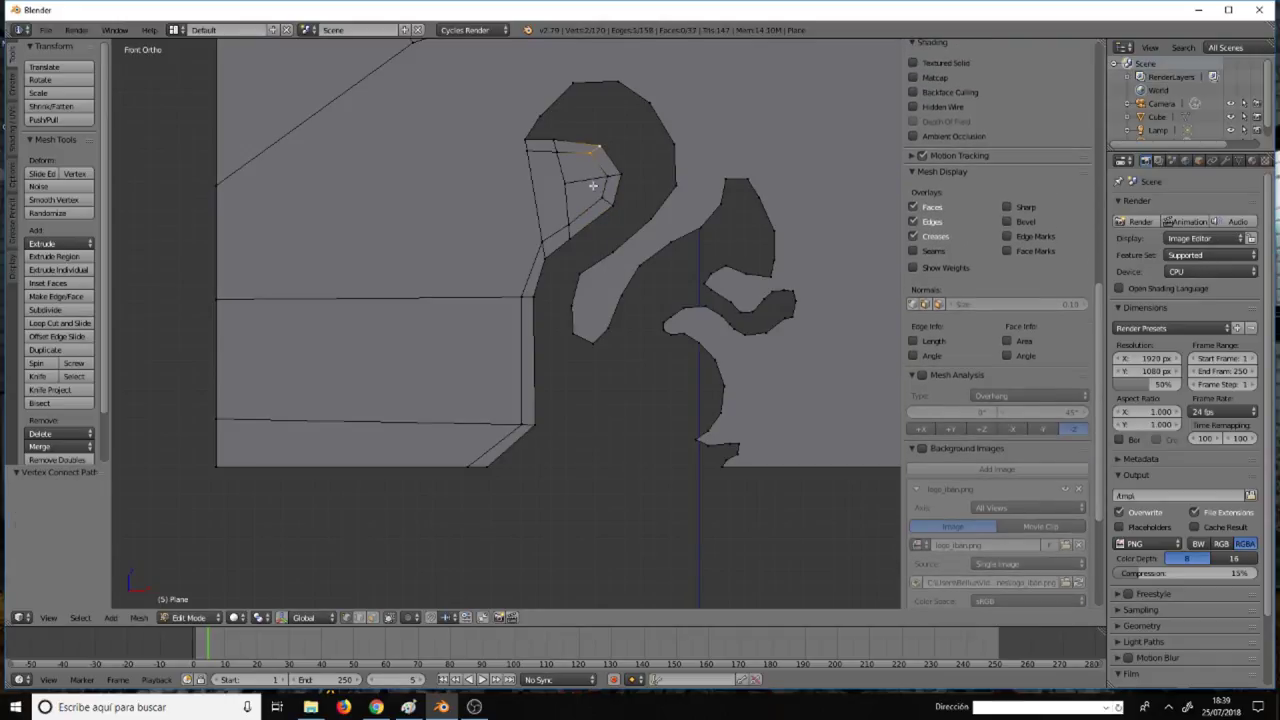
pyautogui.scroll(-6, 323, 286)
pyautogui.scroll(-2, 316, 295)
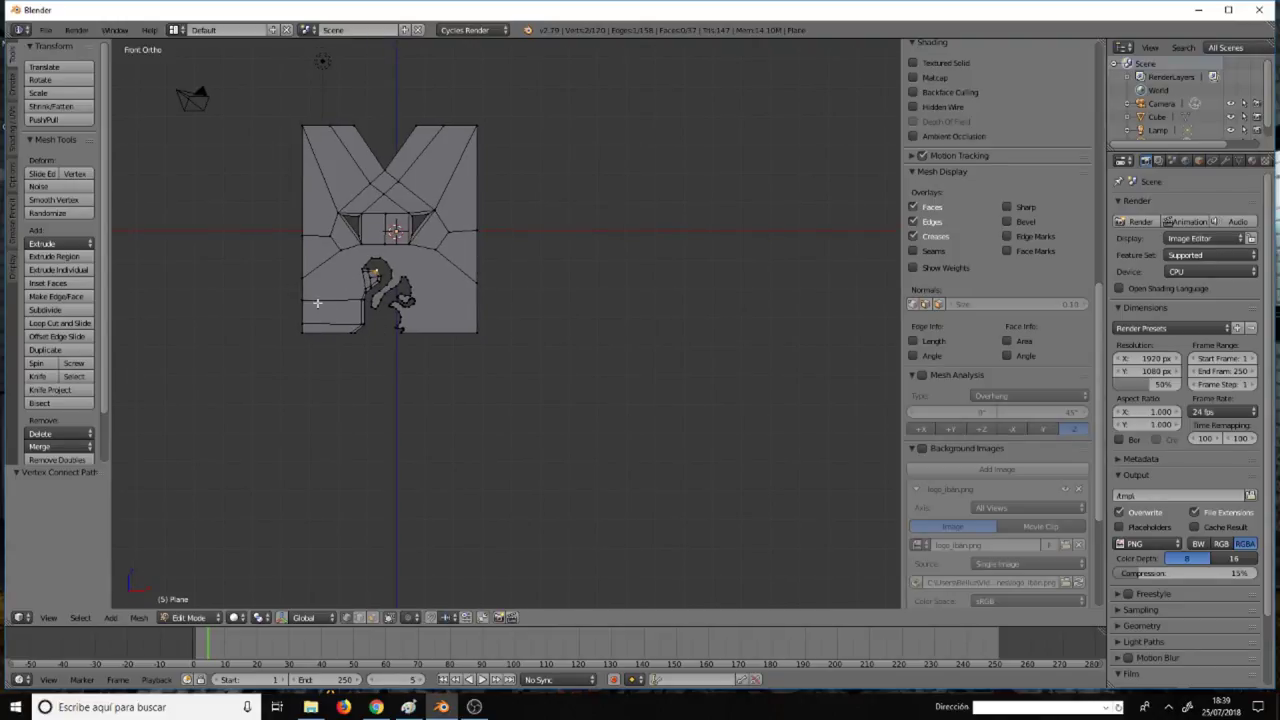
# Loop-cut the small lower-left rectangle and flatten the selected vertices onto one vertical line (scale X 0).
pyautogui.hotkey('ctrl', 'r')
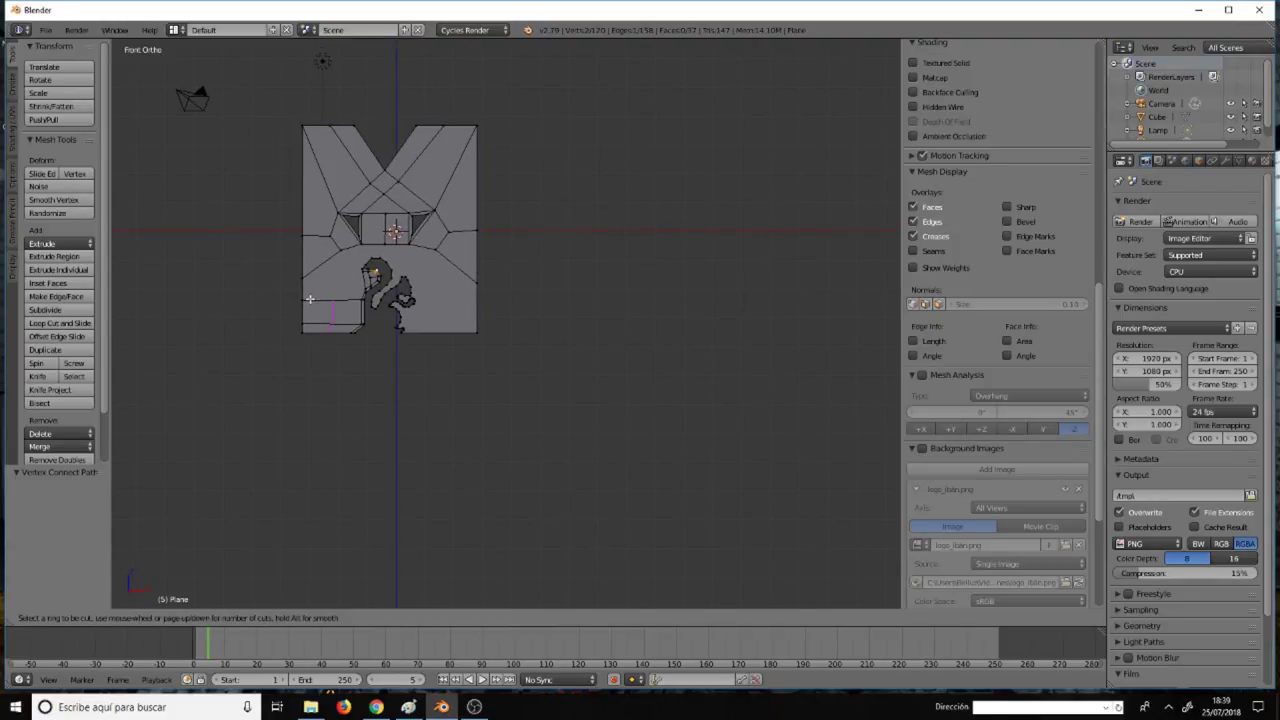
pyautogui.click(306, 300)
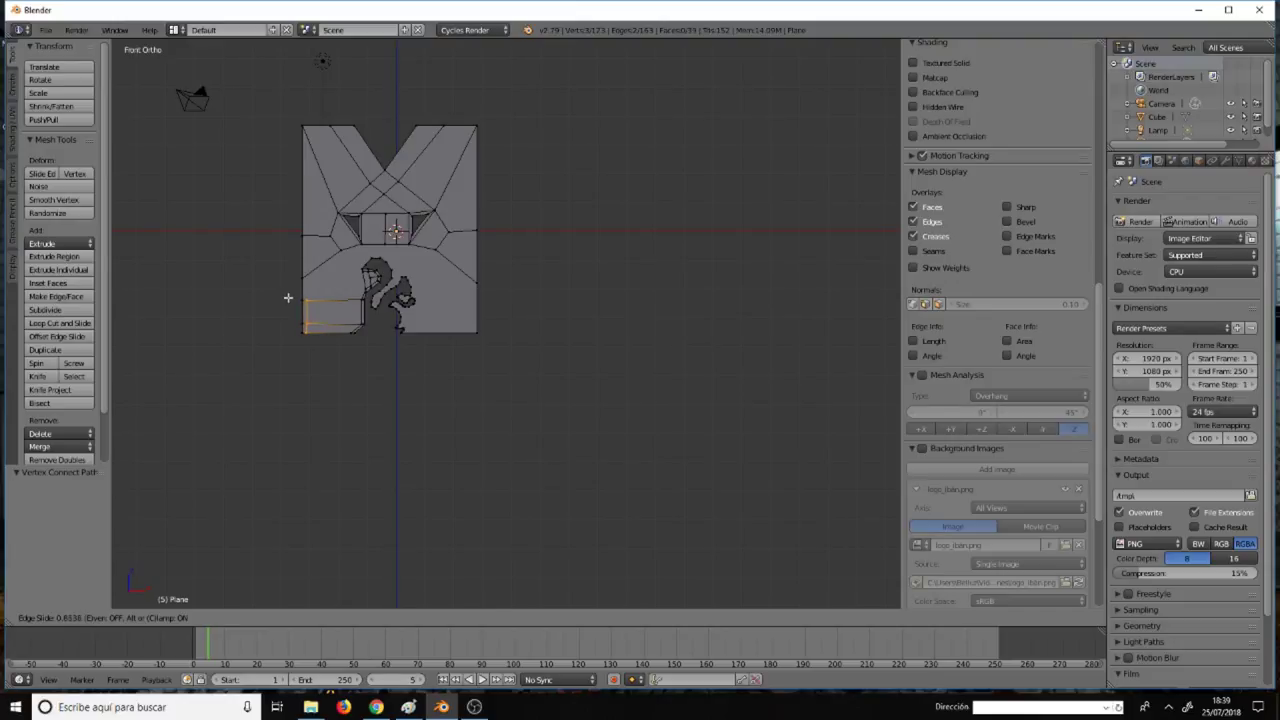
pyautogui.click(289, 297)
pyautogui.press('s')
pyautogui.press('x')
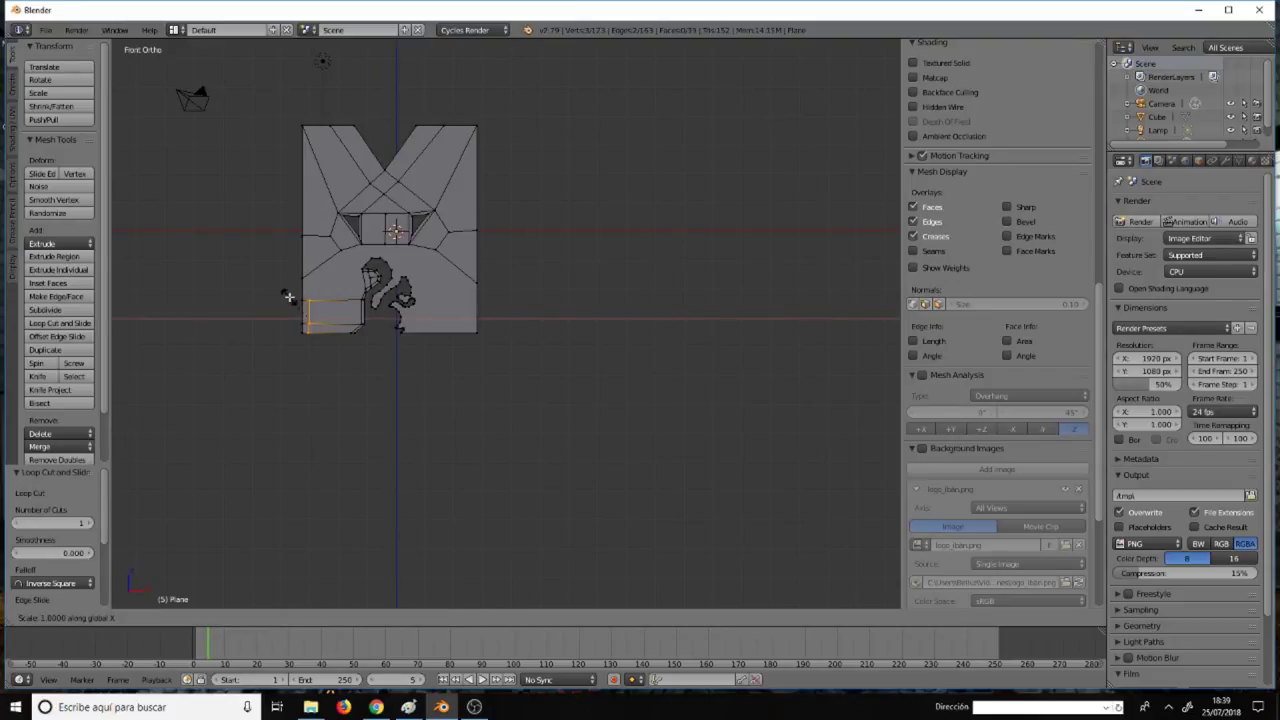
pyautogui.press('0')
pyautogui.press('Return')
pyautogui.scroll(1, 294, 285)
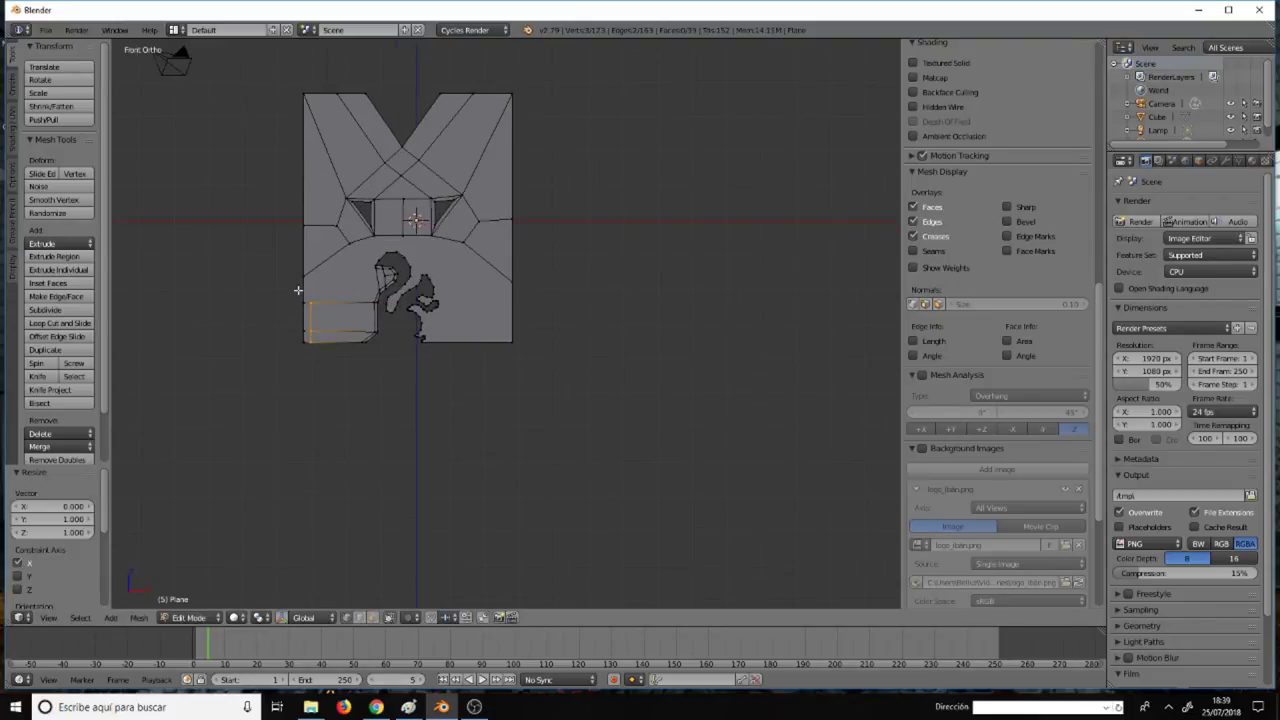
# Knife a straight cut up the left side to the top-left corner.
pyautogui.press('k')
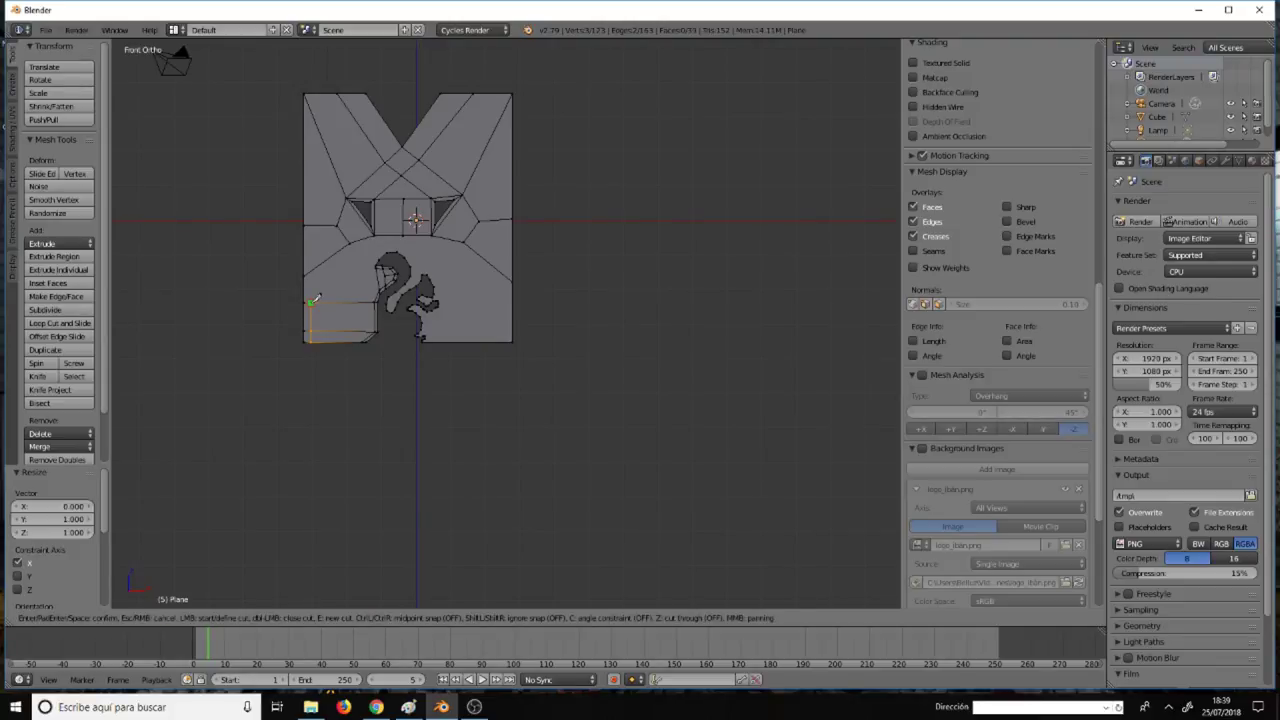
pyautogui.click(310, 302)
pyautogui.click(313, 88)
pyautogui.press('Return')
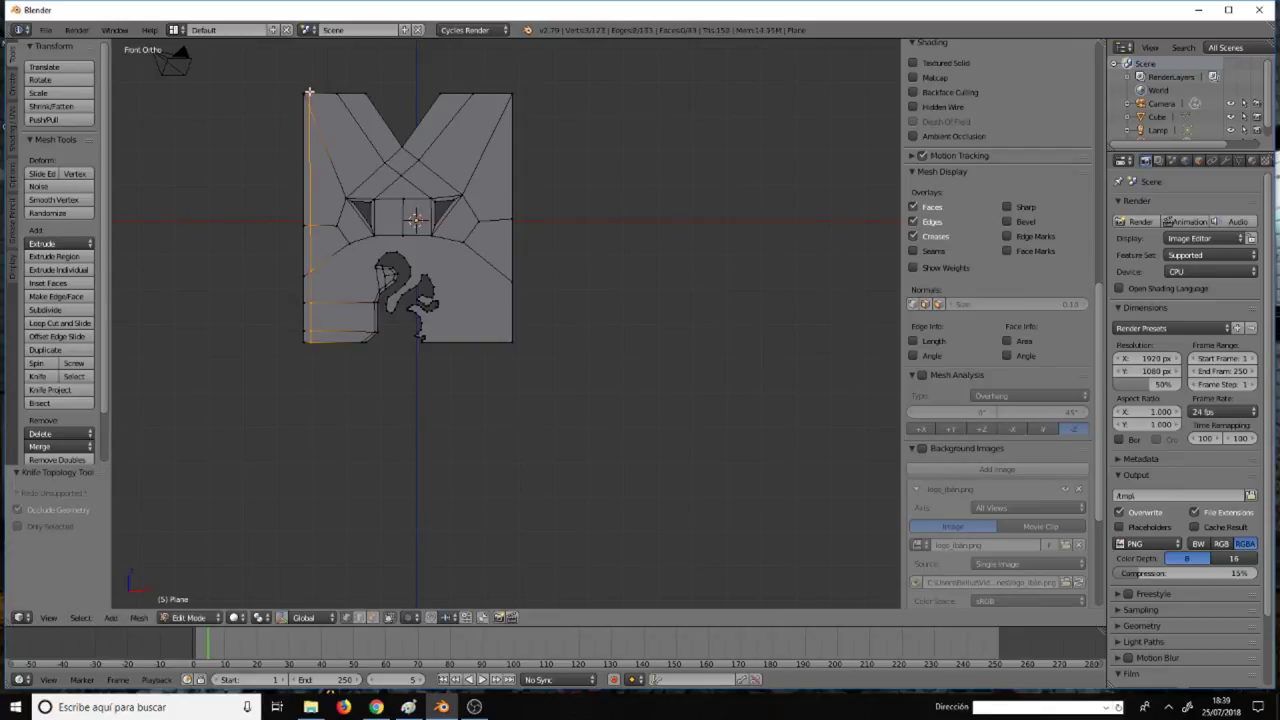
pyautogui.scroll(5, 312, 92)
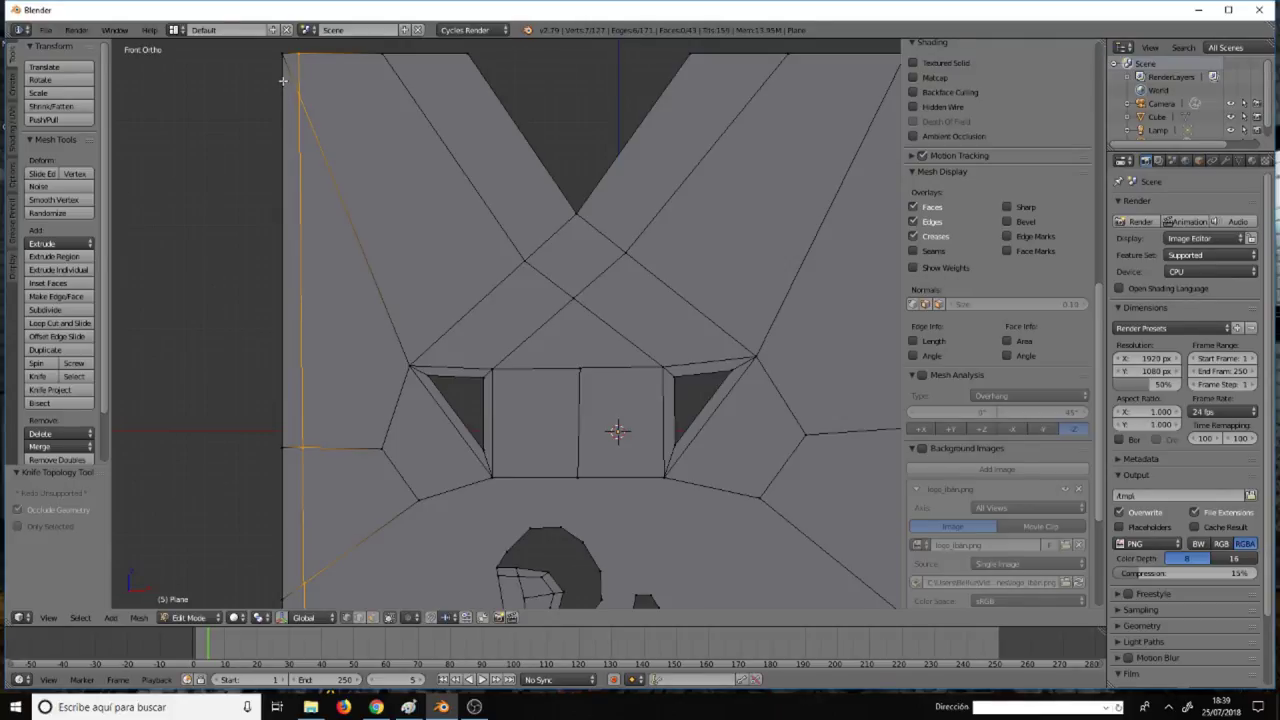
# Knife a straight cut across the top from the top-left vertex.
pyautogui.press('k')
pyautogui.click(284, 69)
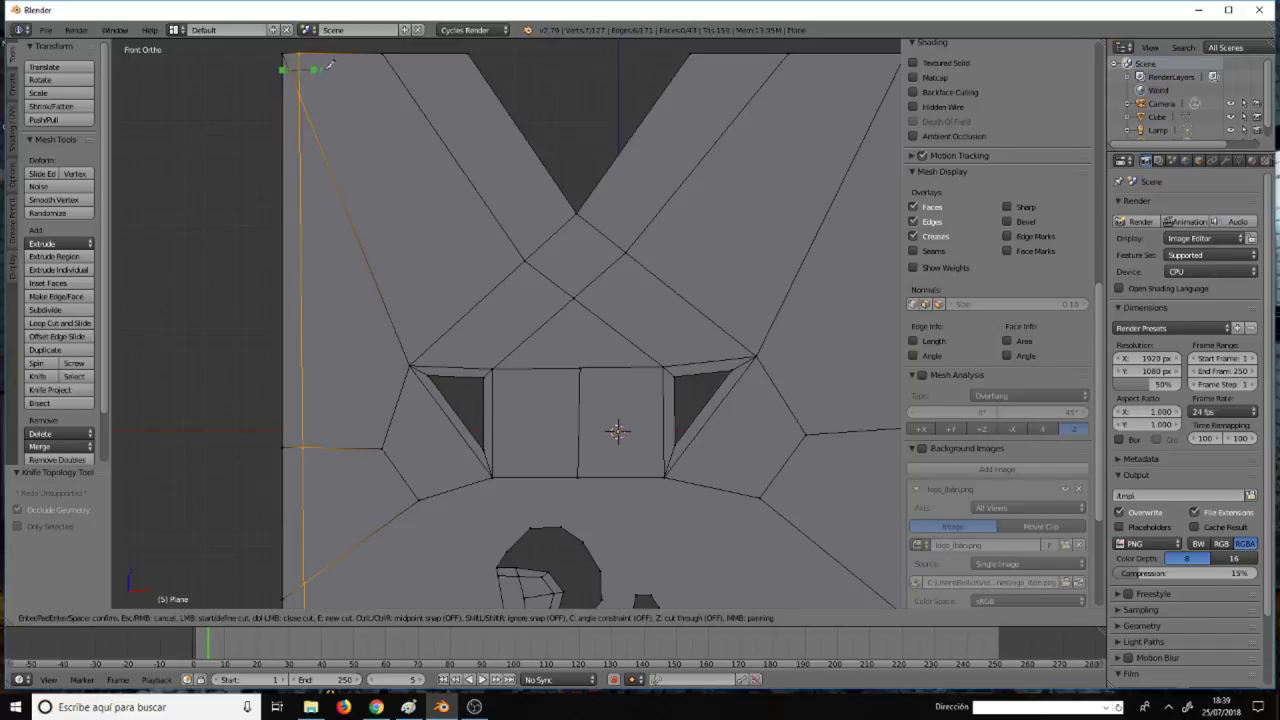
pyautogui.click(482, 63)
pyautogui.press('Return')
pyautogui.scroll(1, 292, 70)
pyautogui.scroll(1, 292, 70)
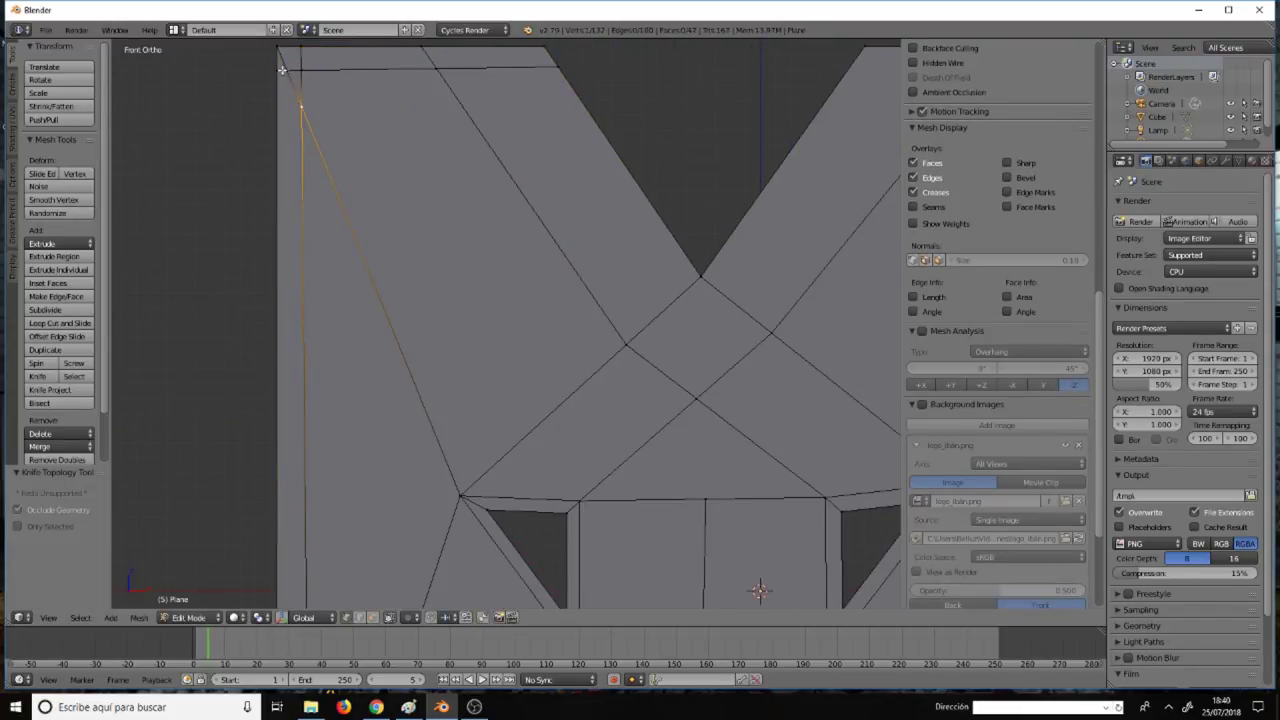
# Slide the top-left corner vertex right and merge the vertex below into it (At Last).
pyautogui.rightClick(288, 70)
pyautogui.moveTo(289, 66); pyautogui.dragTo(302, 68, button='right')
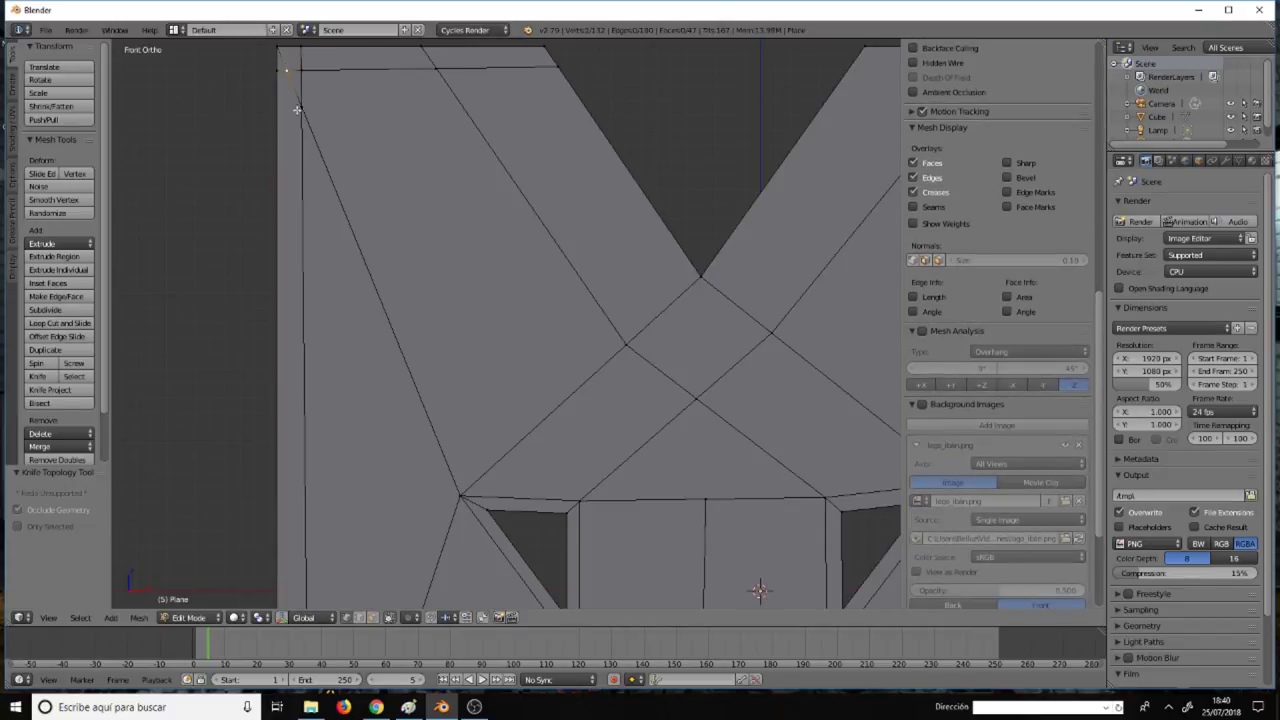
pyautogui.rightClick(297, 107)
pyautogui.keyDown('shift'); pyautogui.rightClick(301, 69); pyautogui.keyUp('shift')
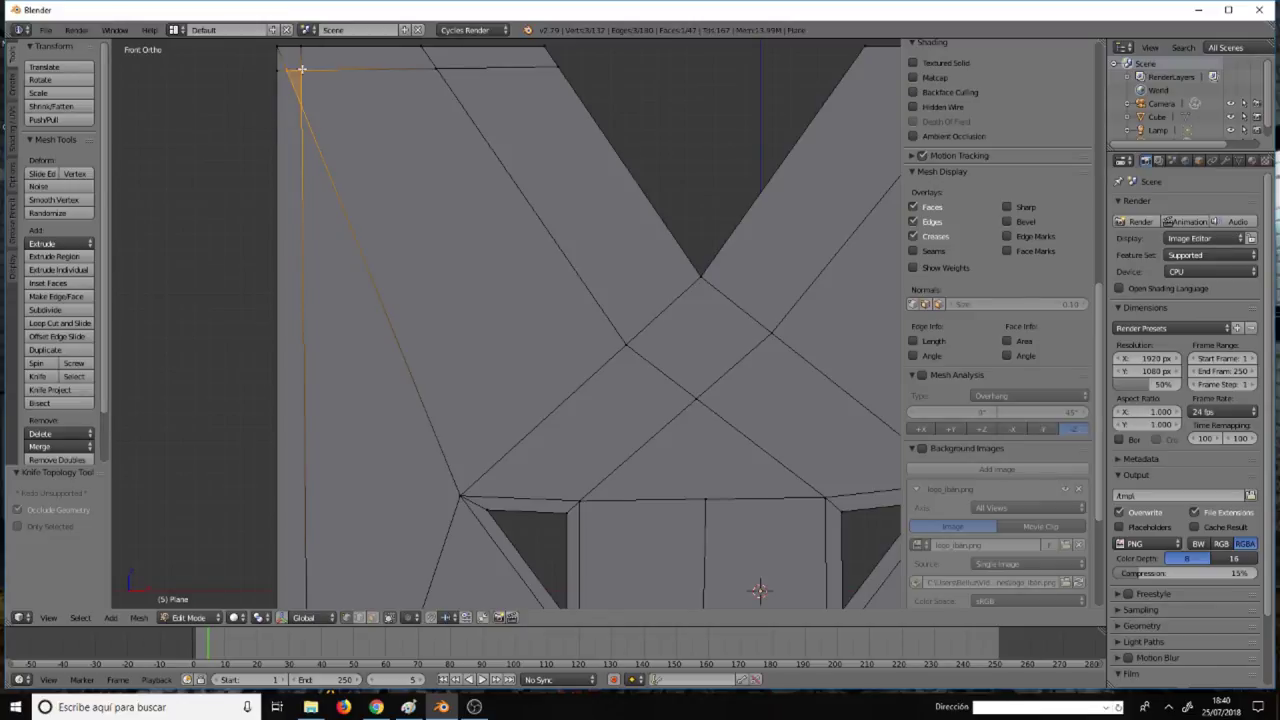
pyautogui.hotkey('alt', 'm')
pyautogui.click(300, 66)
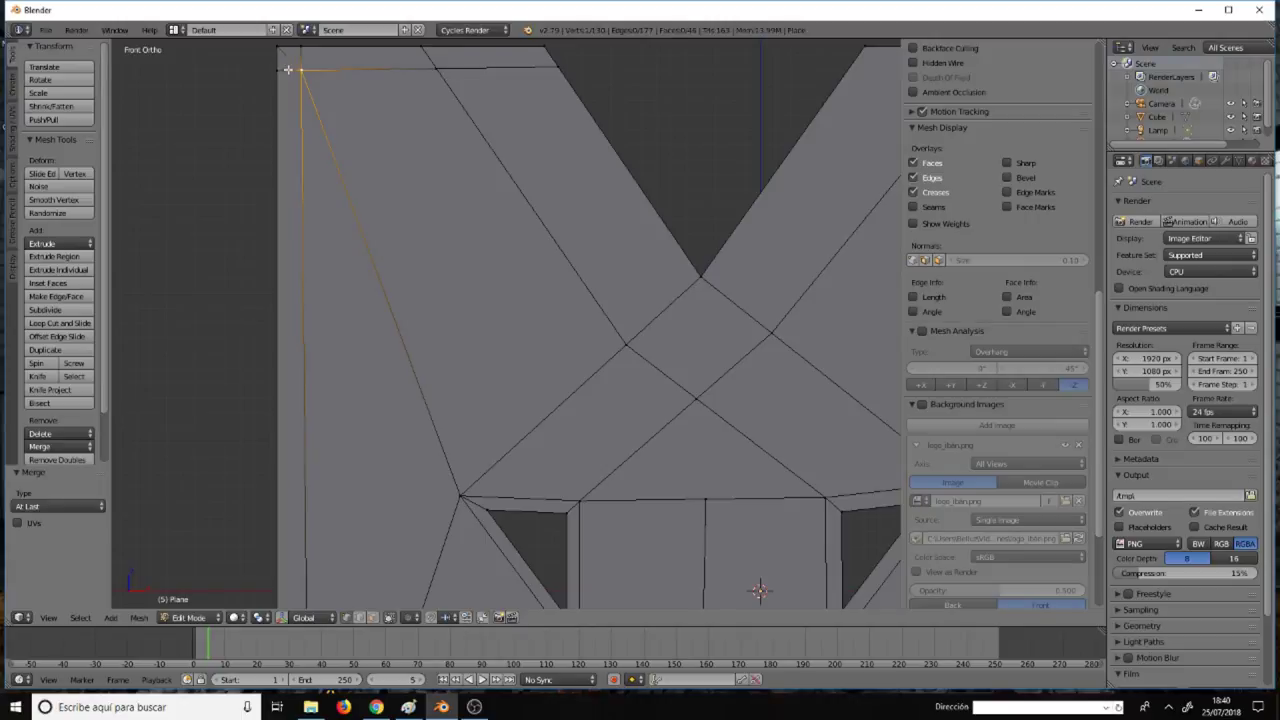
# Fill the small top-left corner gap with a face.
pyautogui.click(373, 617)
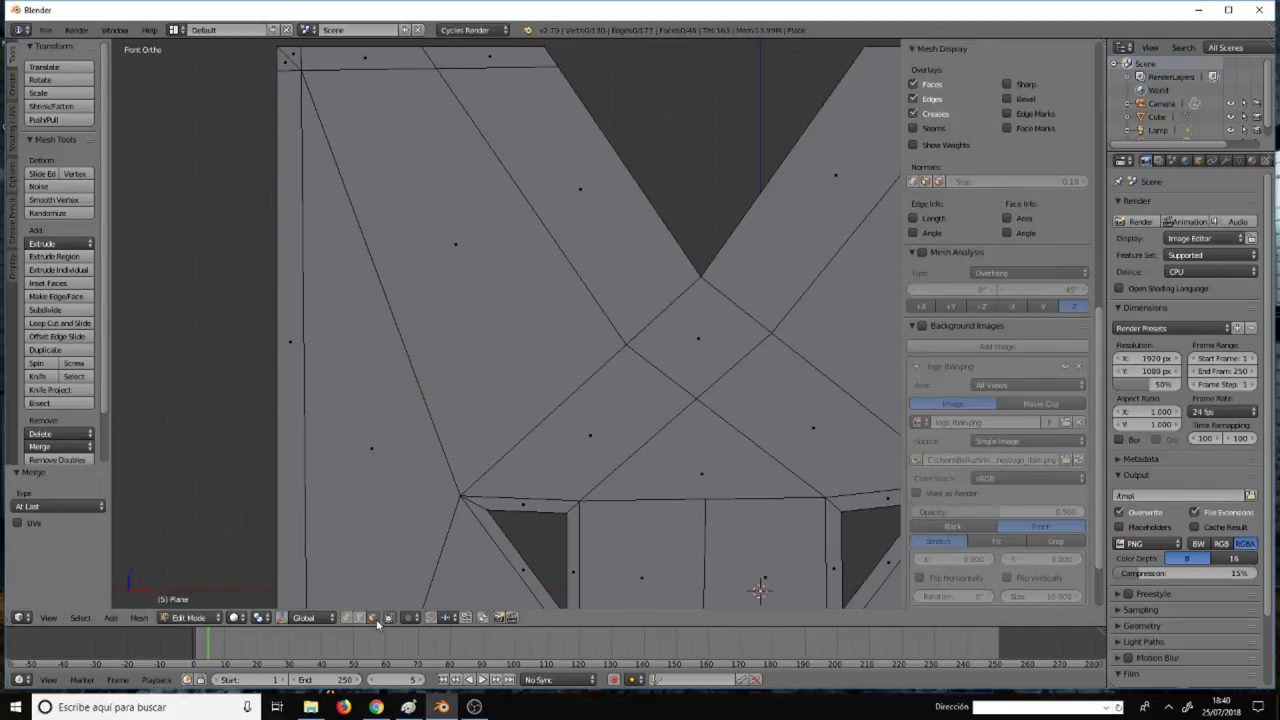
pyautogui.click(294, 53)
pyautogui.press('f')
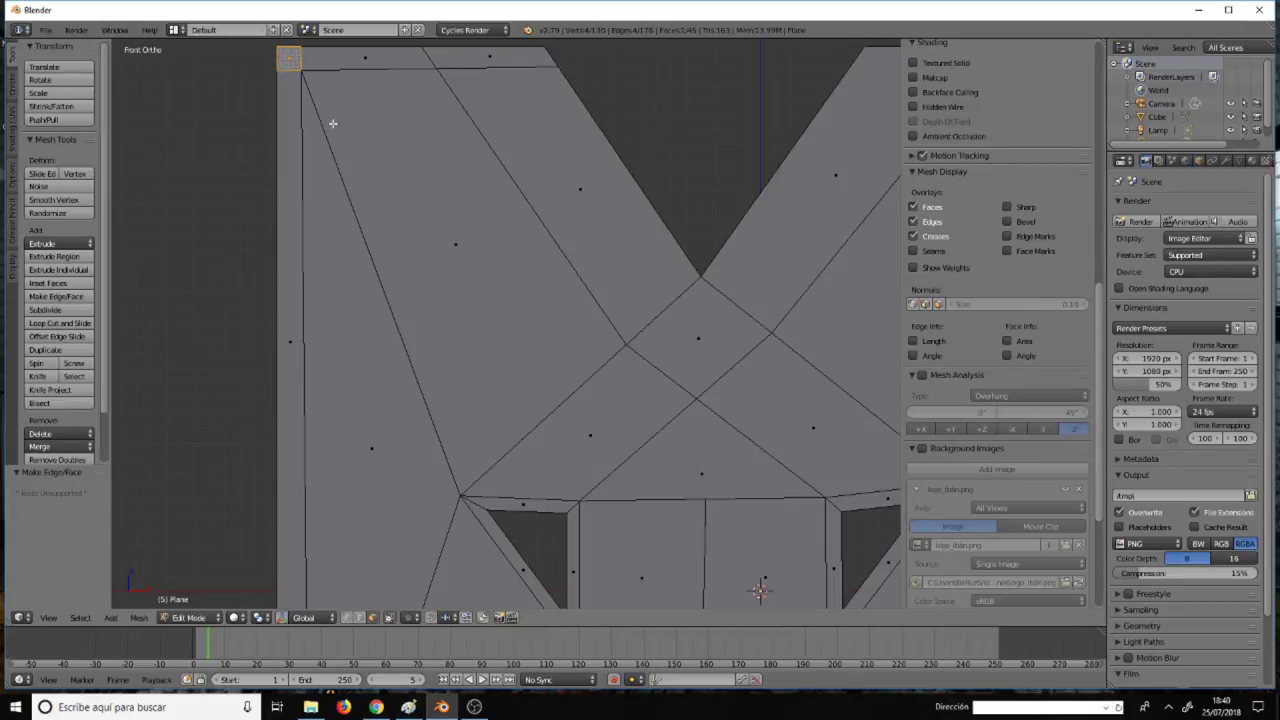
pyautogui.scroll(-3, 333, 124)
pyautogui.scroll(3, 333, 124)
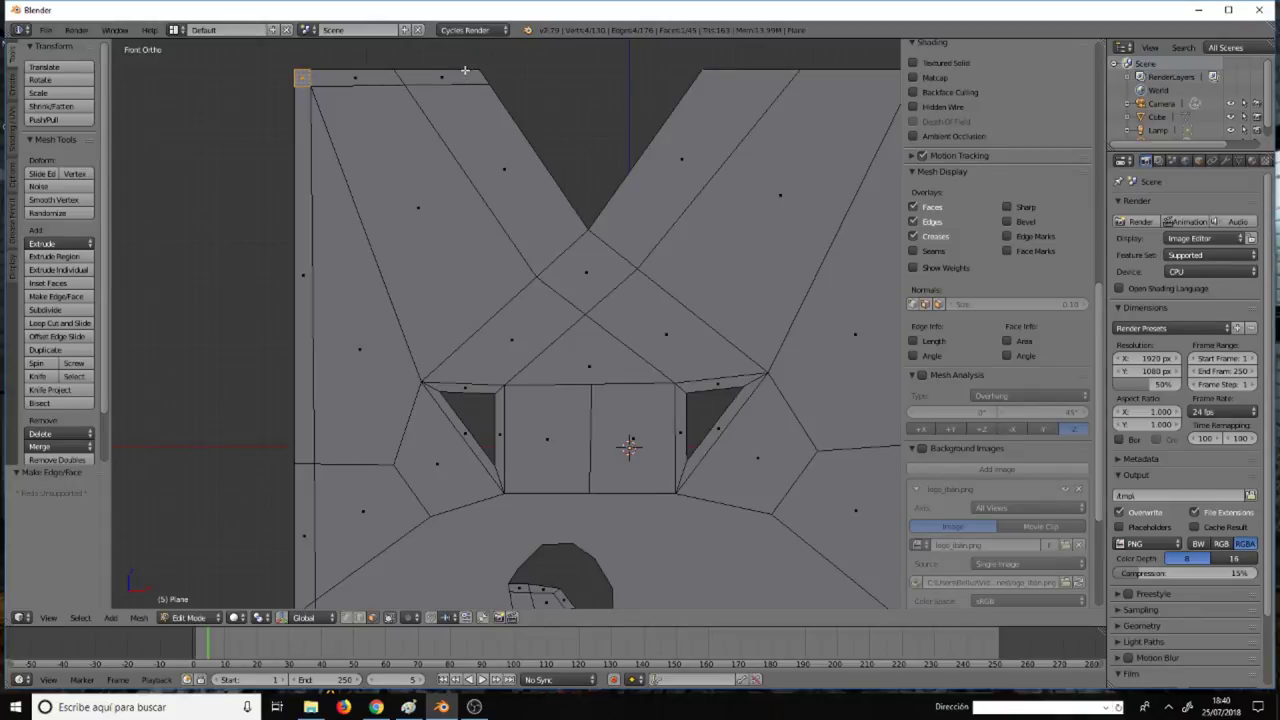
# Knife a V-shaped cut from the top edge down to the notch vertex and back up.
pyautogui.press('k')
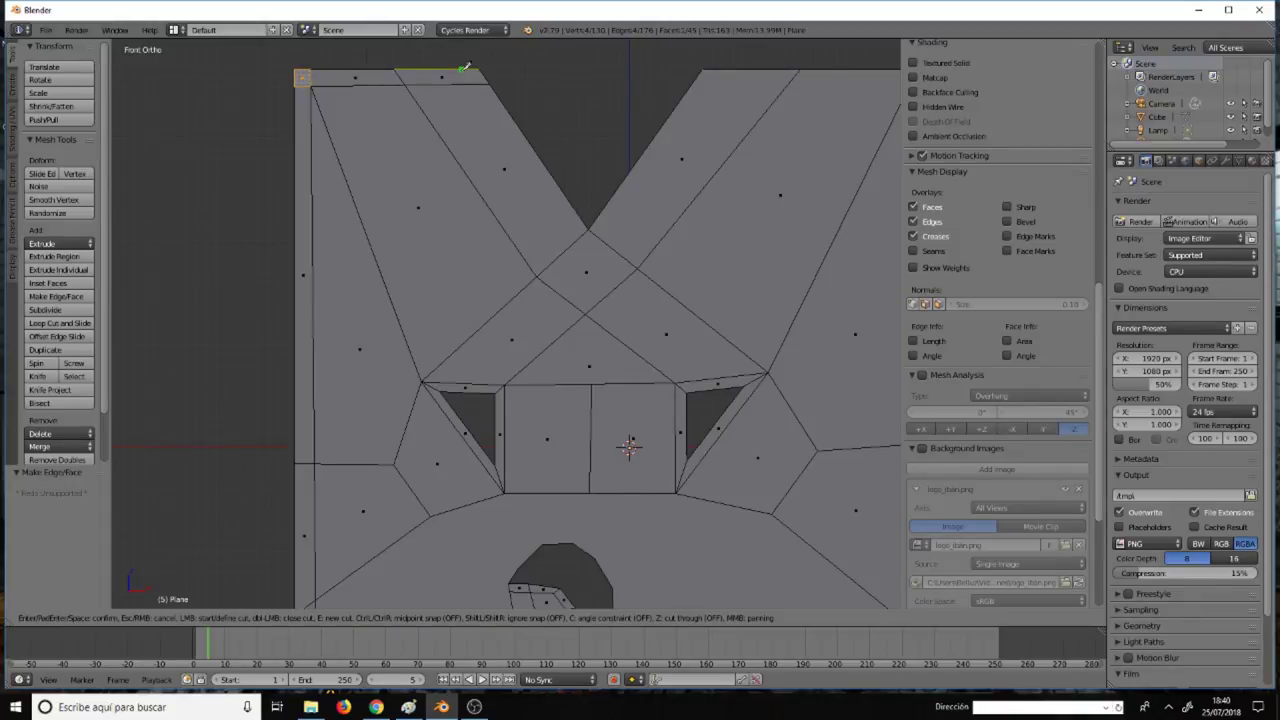
pyautogui.click(461, 70)
pyautogui.click(588, 243)
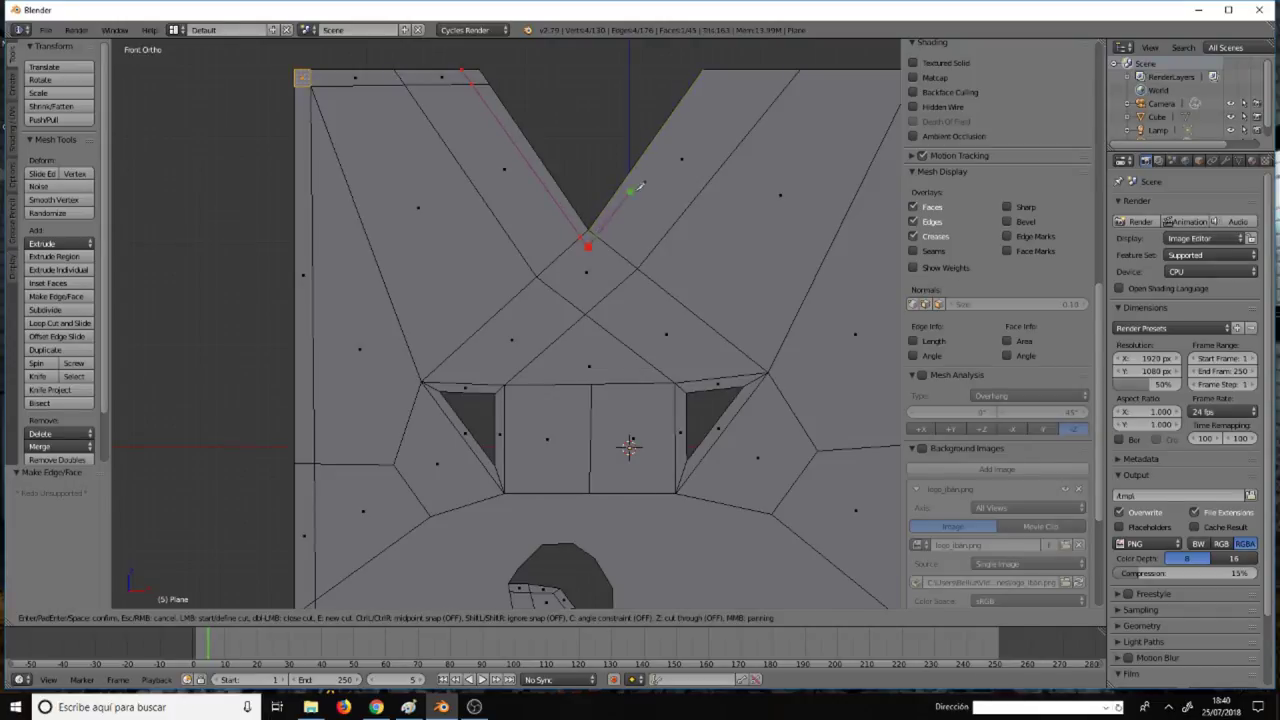
pyautogui.click(718, 68)
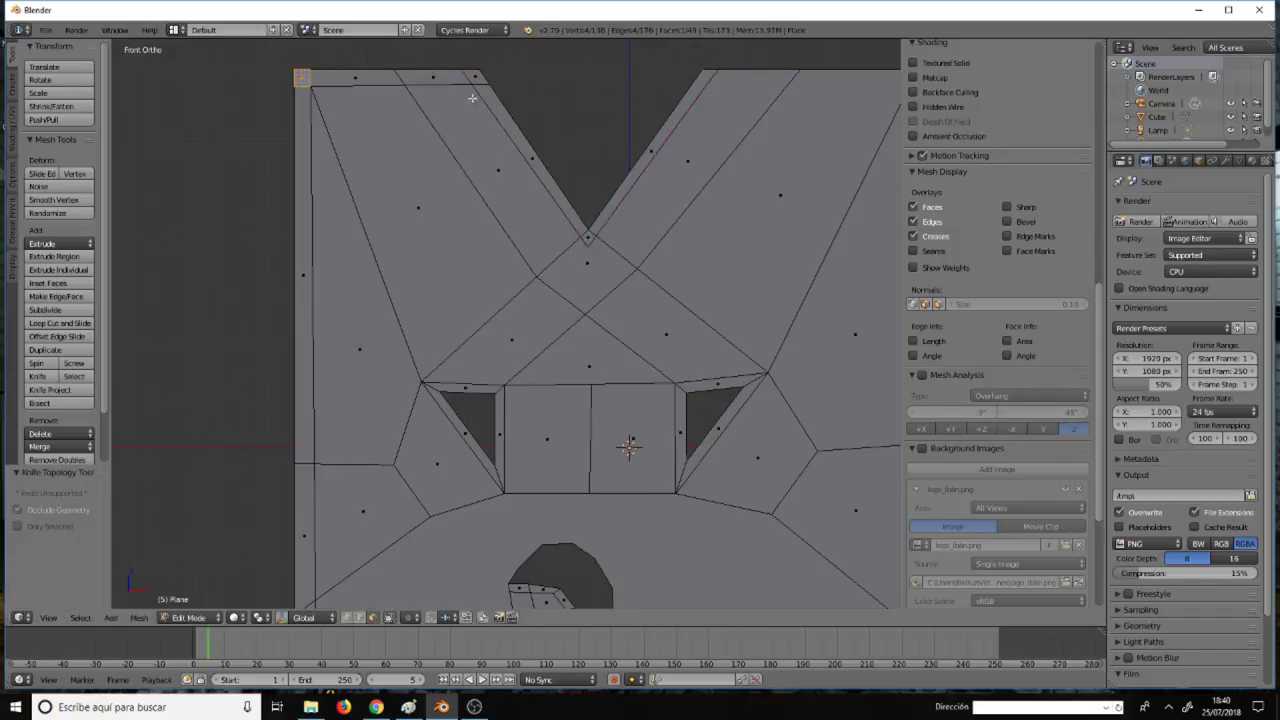
pyautogui.press('Return')
# In vertex mode, join the V-tip vertex to the vertex below it with an edge.
pyautogui.hotkey('ctrl', 'Tab')
pyautogui.press('1')
pyautogui.hotkey('ctrl', 'r')
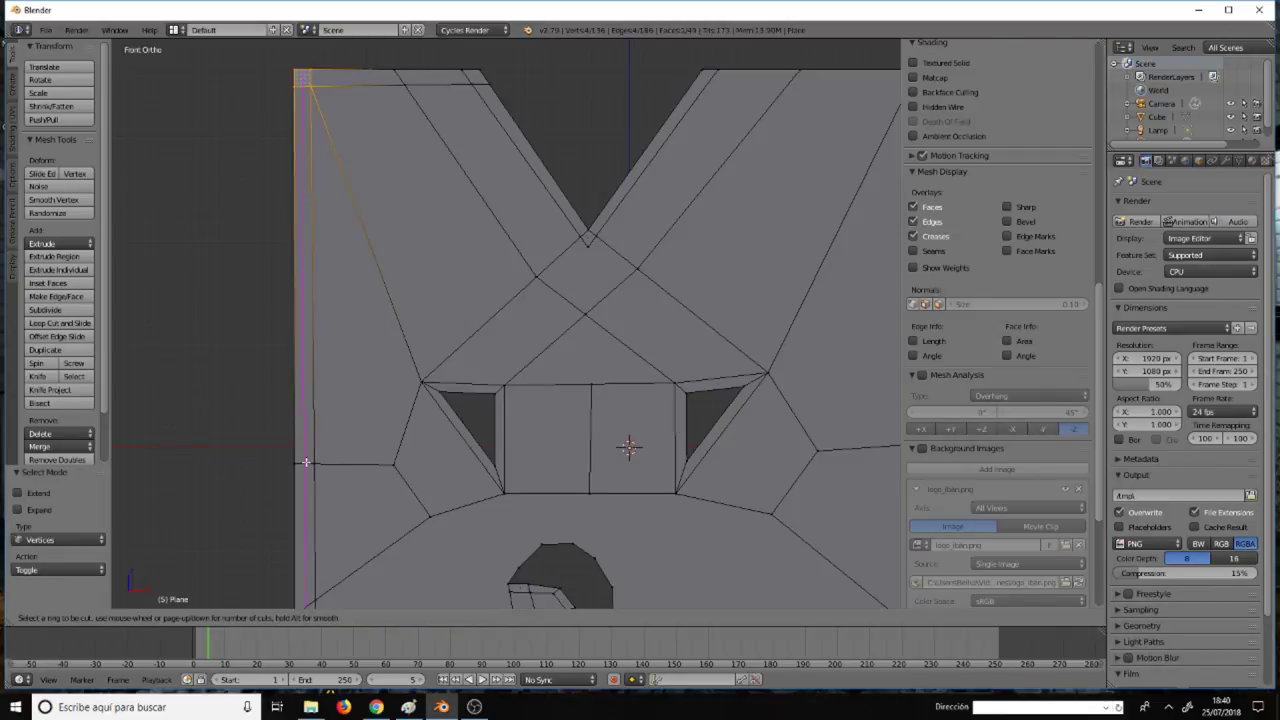
pyautogui.press('Escape')
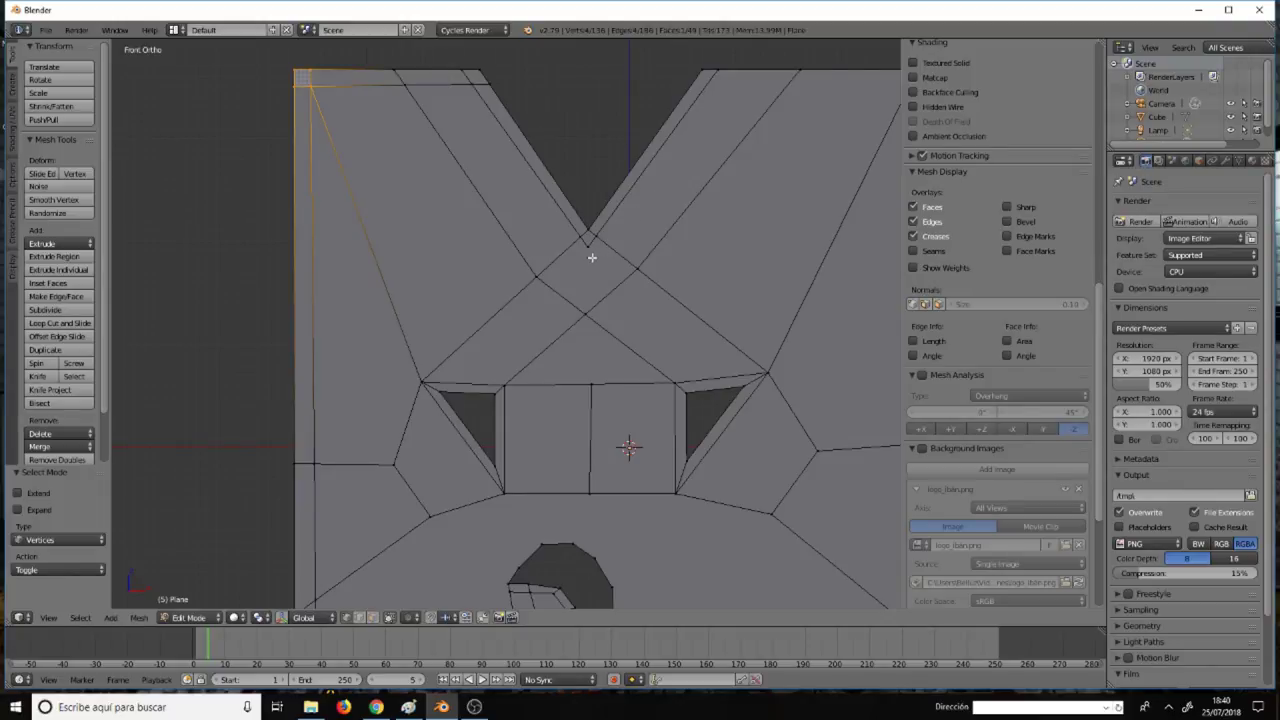
pyautogui.scroll(1, 588, 256)
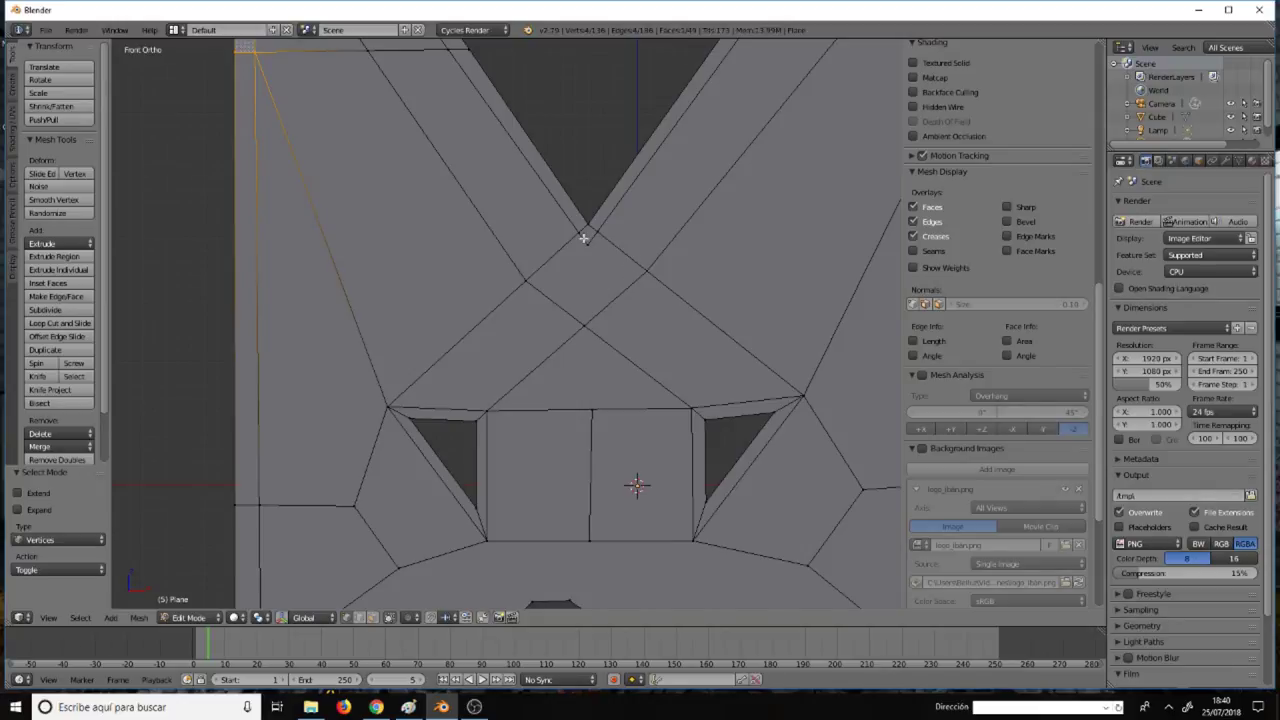
pyautogui.rightClick(587, 241)
pyautogui.keyDown('shift'); pyautogui.rightClick(587, 323); pyautogui.keyUp('shift')
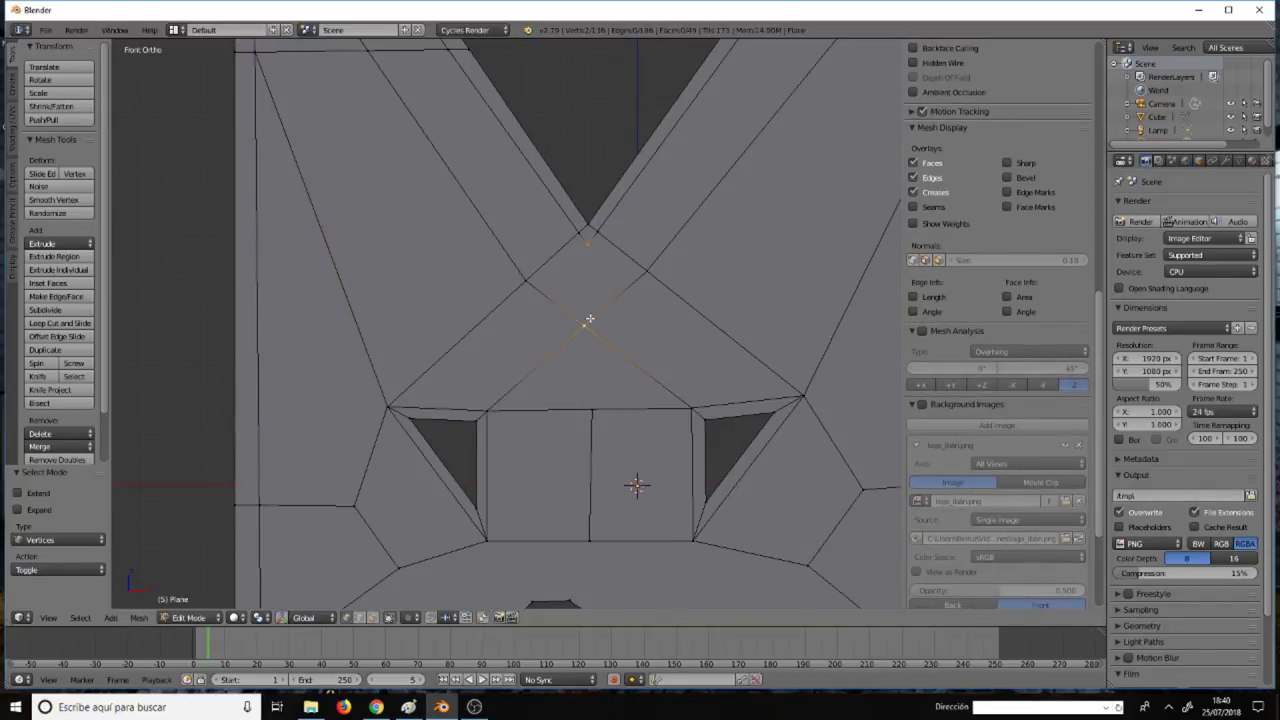
pyautogui.press('j')
pyautogui.scroll(-3, 655, 165)
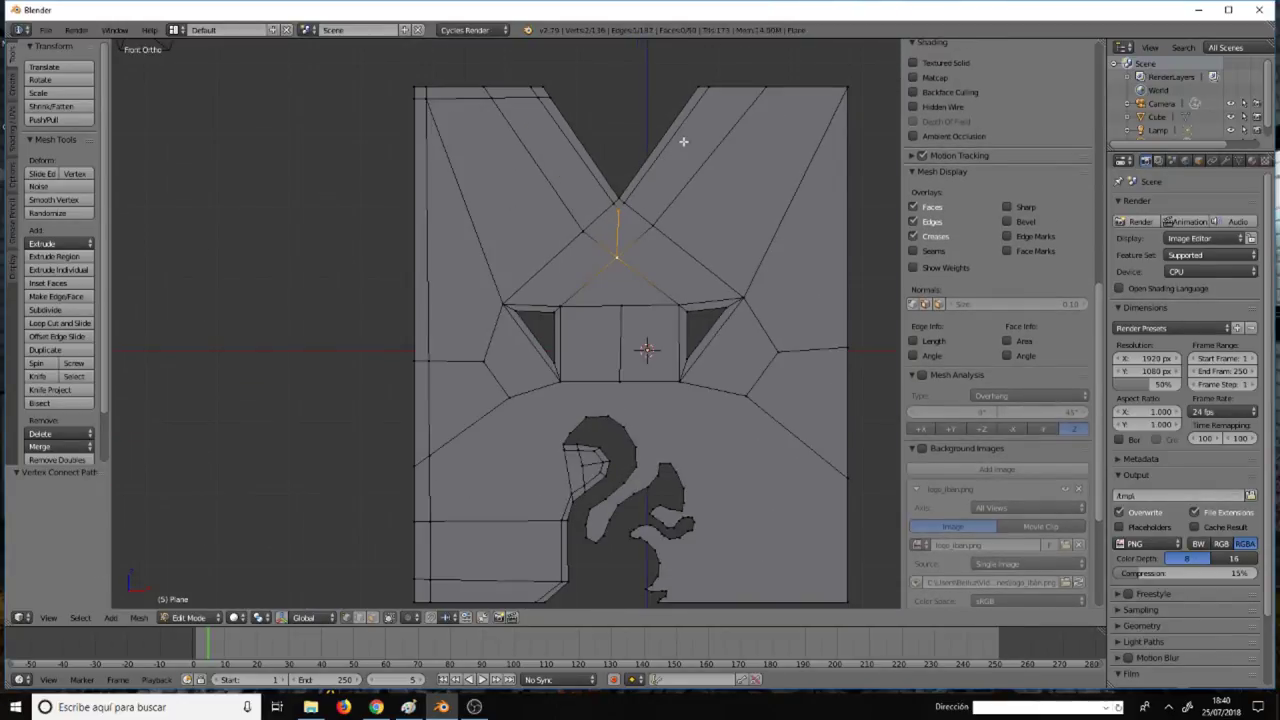
# Knife a straight cut across the top of the M's right arm.
pyautogui.keyDown('shift'); pyautogui.moveTo(649, 163); pyautogui.dragTo(528, 175, button='middle'); pyautogui.keyUp('shift')
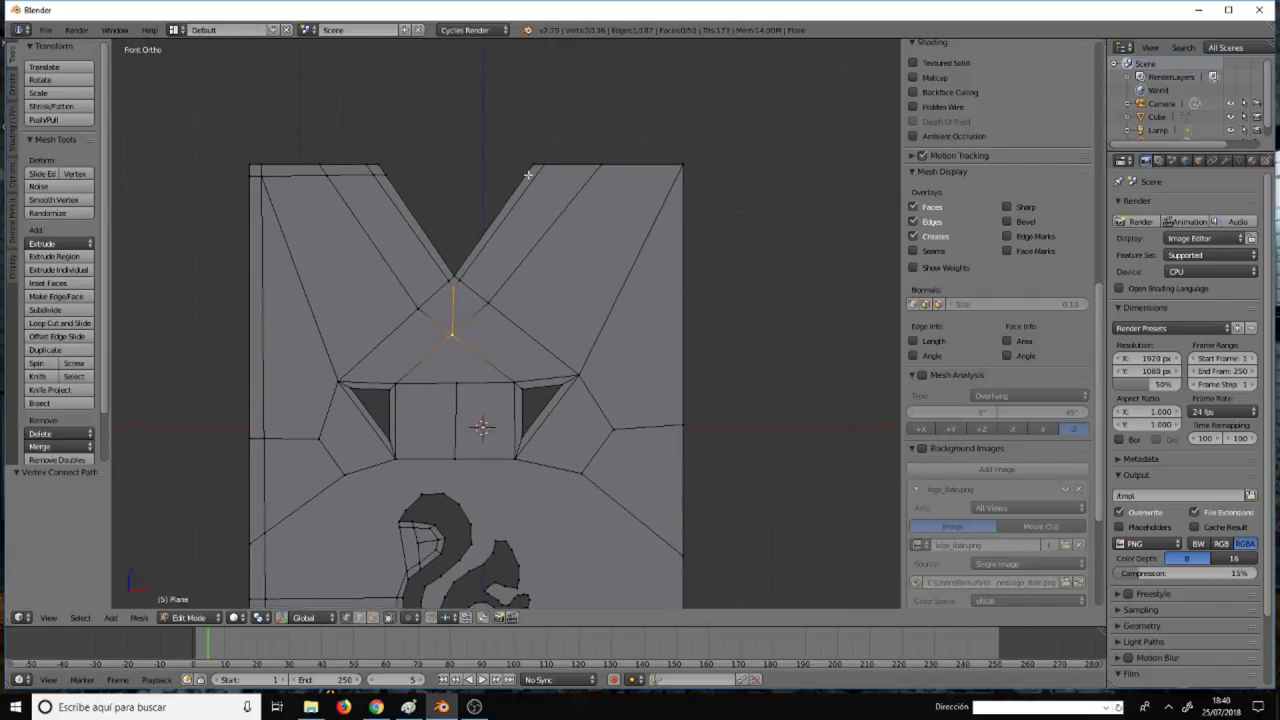
pyautogui.press('k')
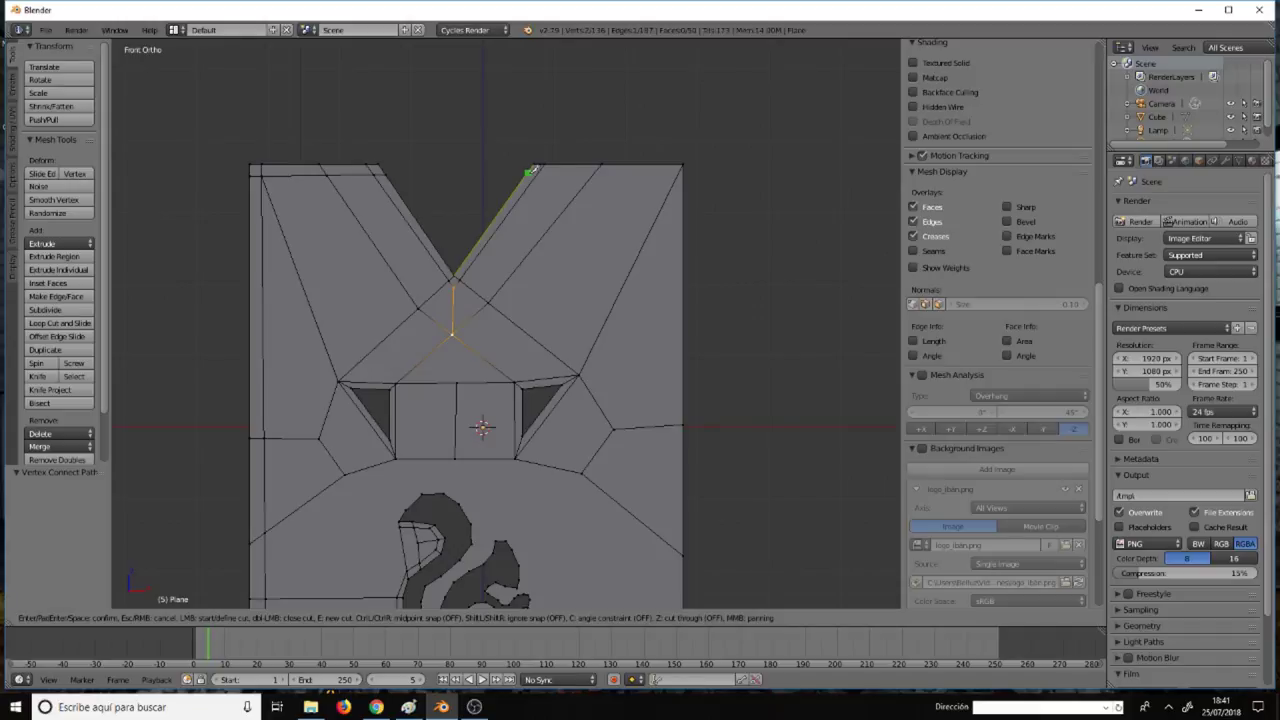
pyautogui.click(530, 171)
pyautogui.click(706, 167)
pyautogui.press('Return')
pyautogui.scroll(2, 690, 180)
pyautogui.scroll(3, 690, 180)
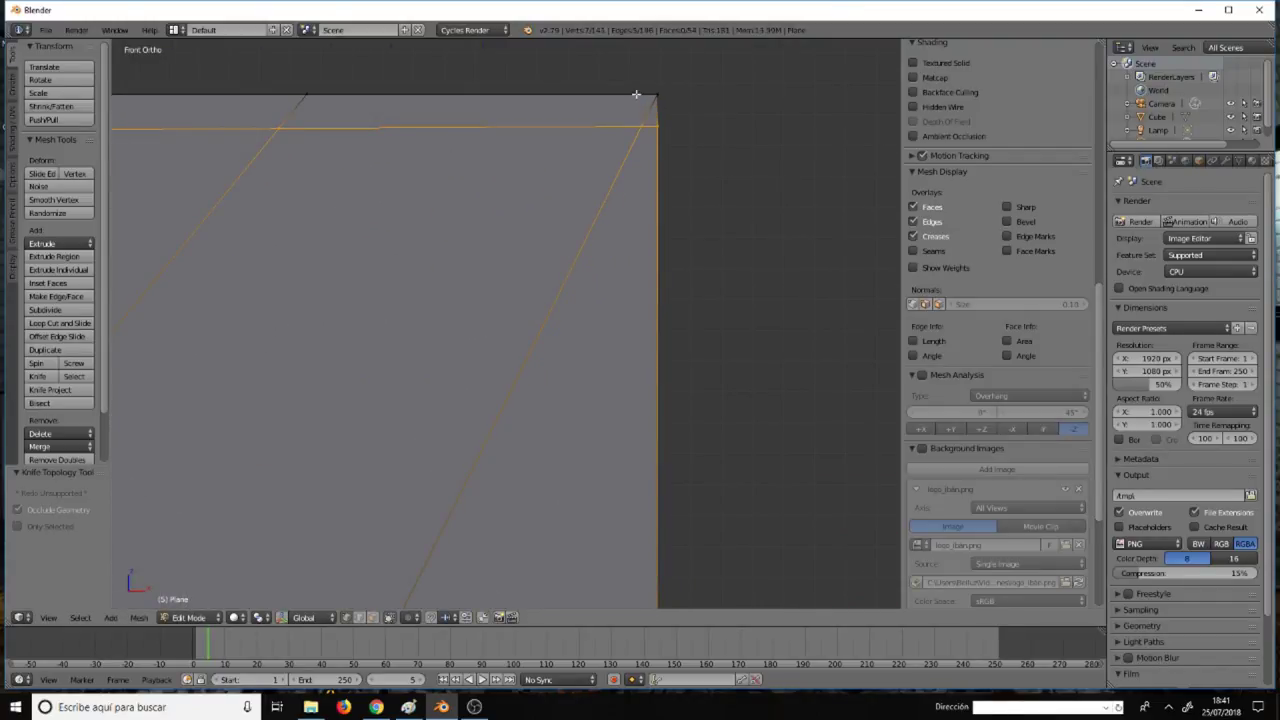
# Knife a straight cut from the top-right corner down the logo's right side.
pyautogui.scroll(-3, 638, 96)
pyautogui.scroll(-2, 638, 96)
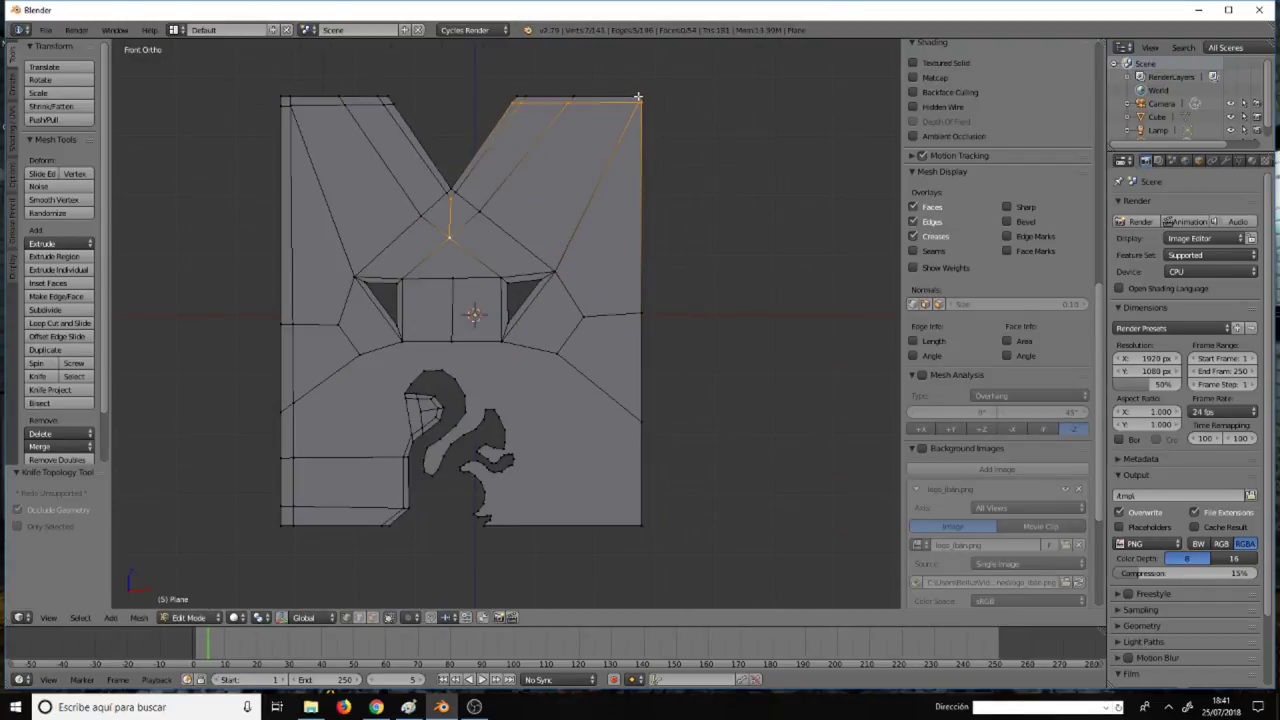
pyautogui.press('k')
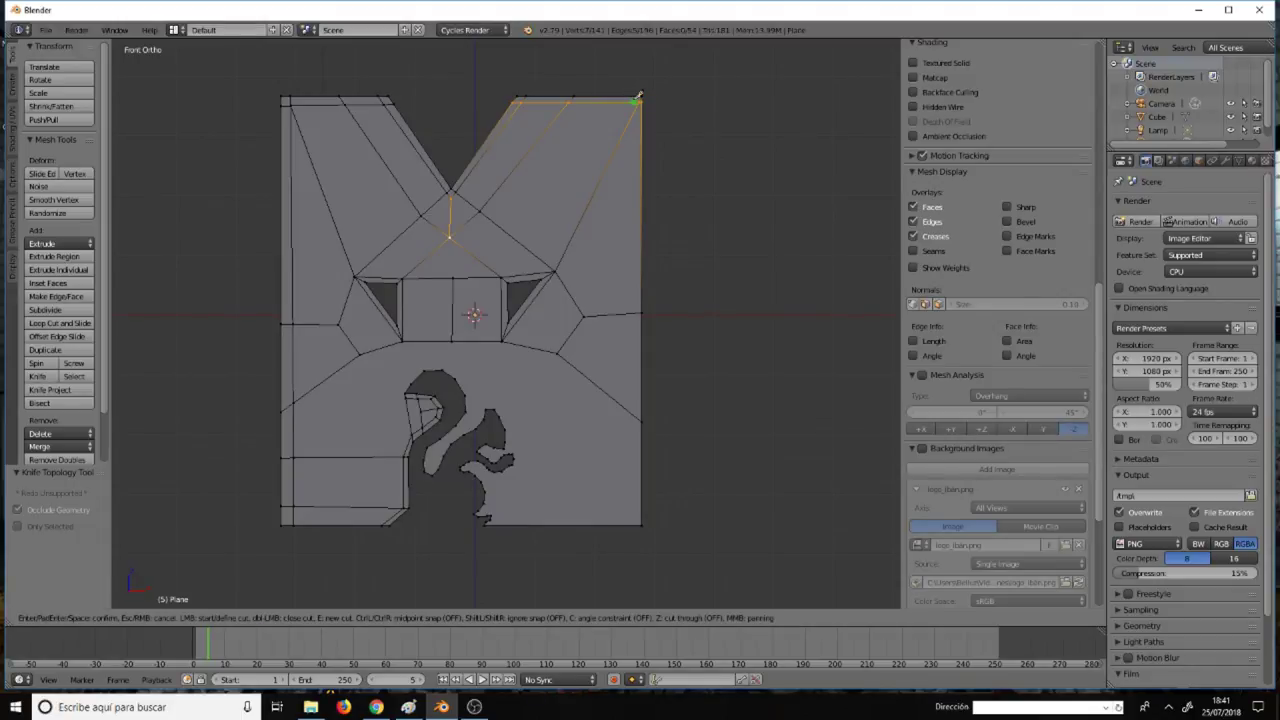
pyautogui.click(631, 97)
pyautogui.click(632, 523)
pyautogui.press('Return')
# Merge the two top-right corner vertices of the M at the last selected vertex.
pyautogui.scroll(4, 634, 312)
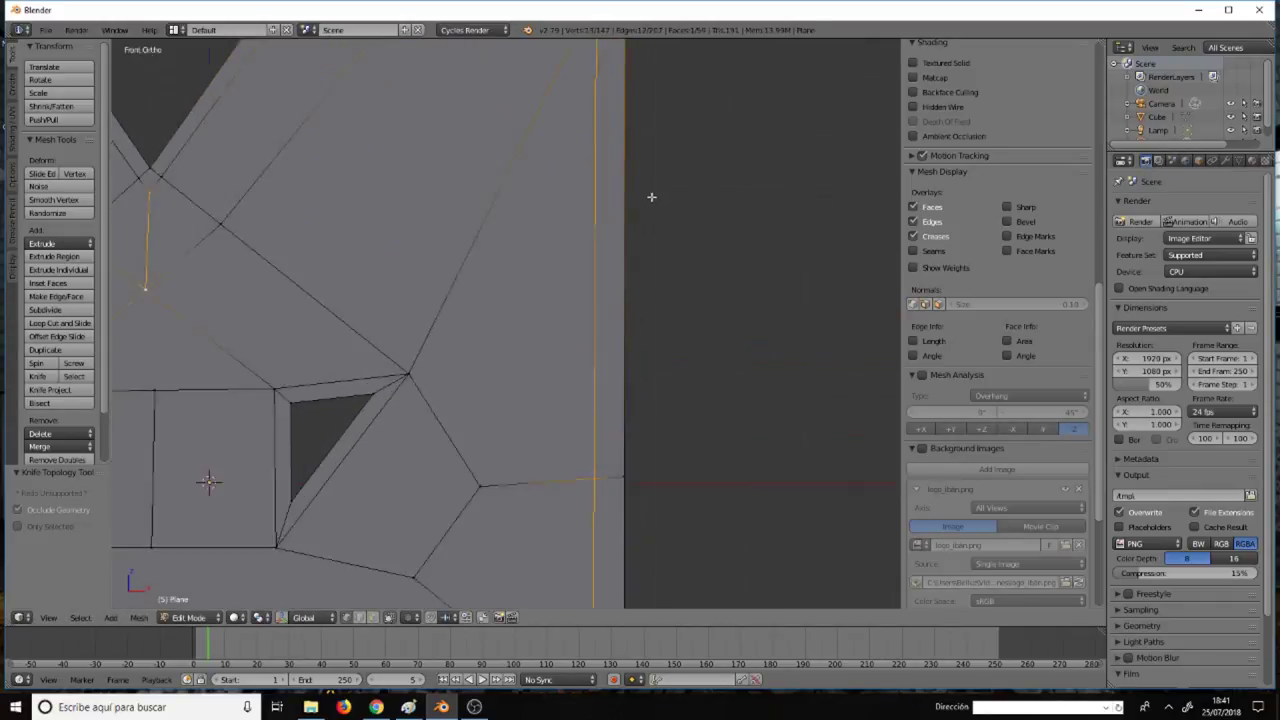
pyautogui.scroll(2, 654, 197)
pyautogui.scroll(-4, 597, 121)
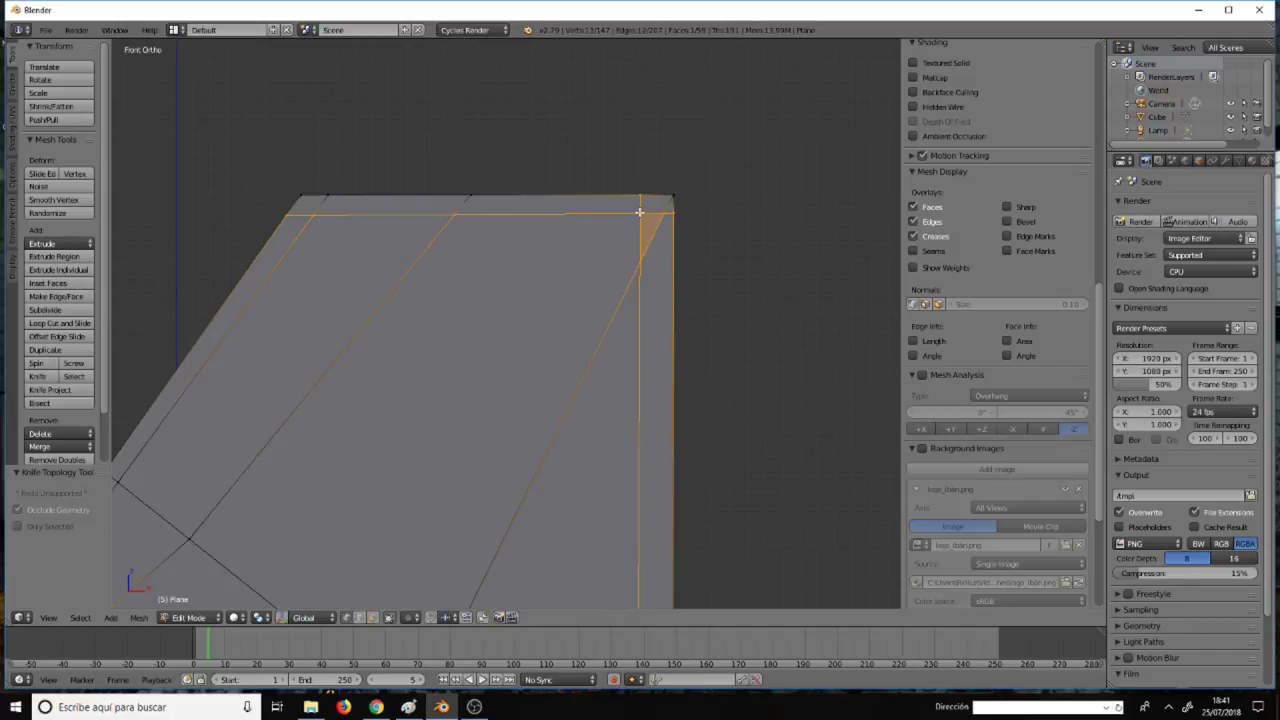
pyautogui.press('a')
pyautogui.rightClick(640, 260)
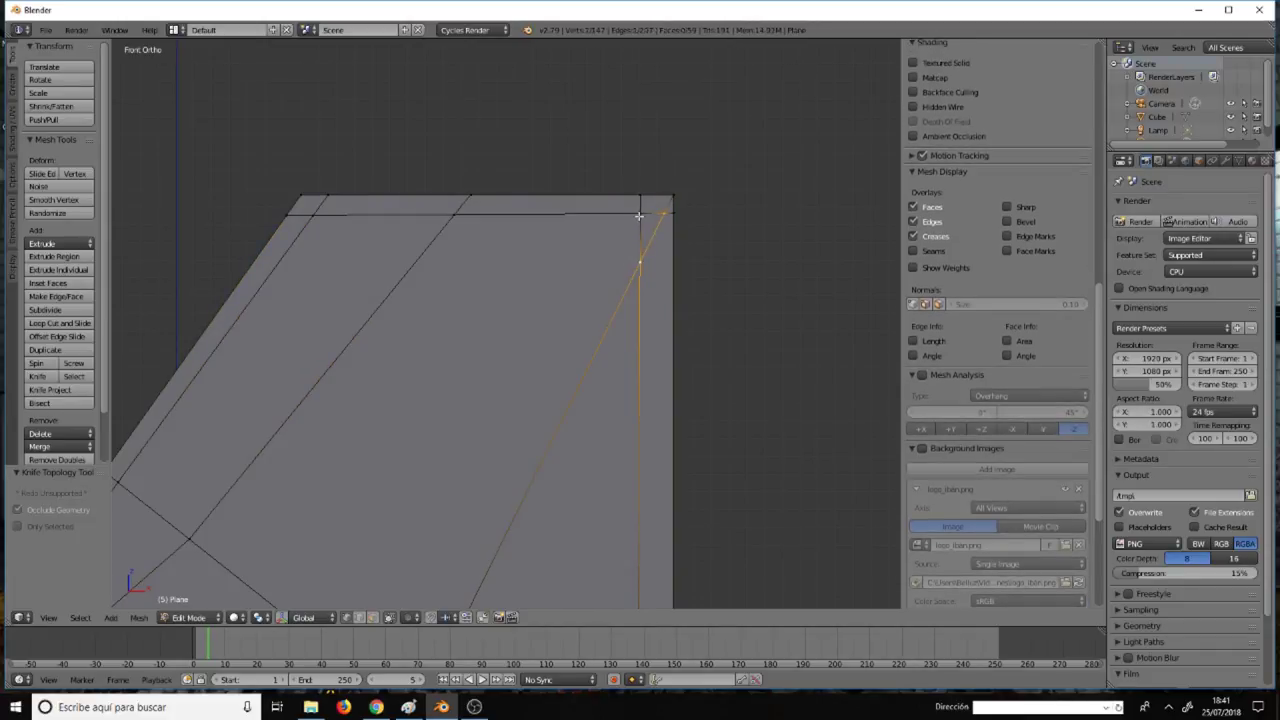
pyautogui.keyDown('shift'); pyautogui.rightClick(639, 214); pyautogui.keyUp('shift')
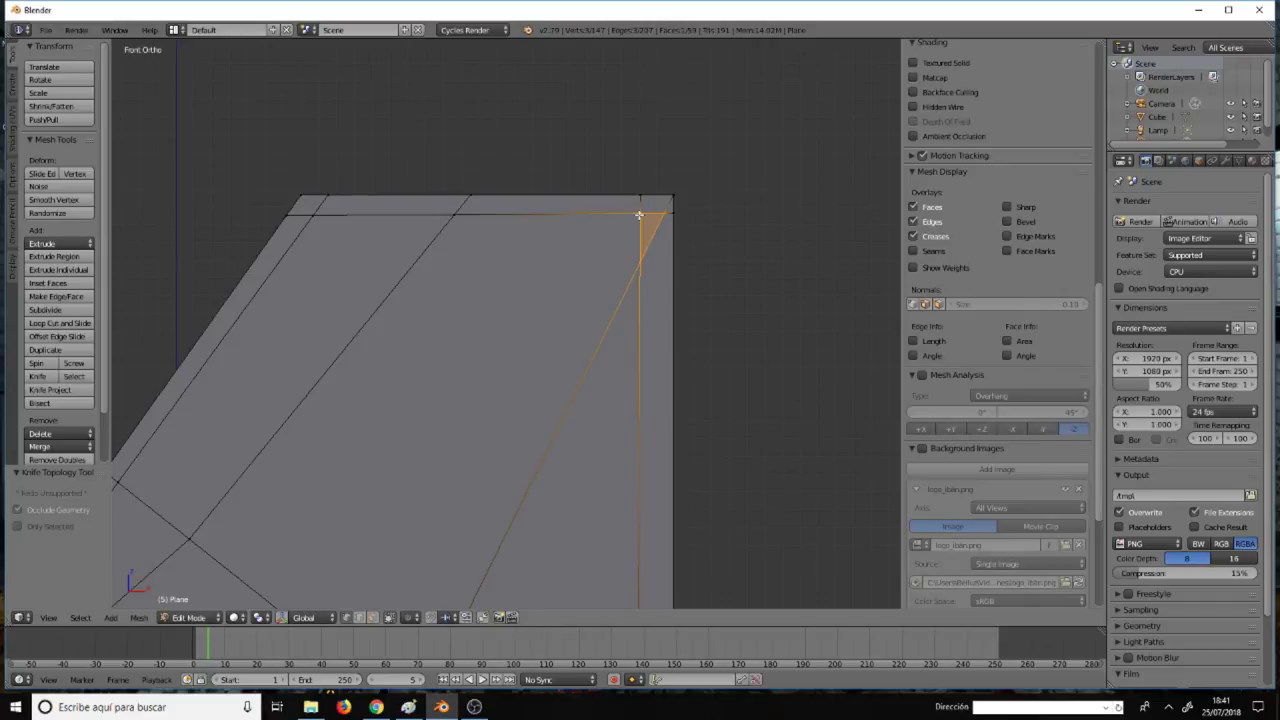
pyautogui.hotkey('alt', 'm')
pyautogui.click(640, 216)
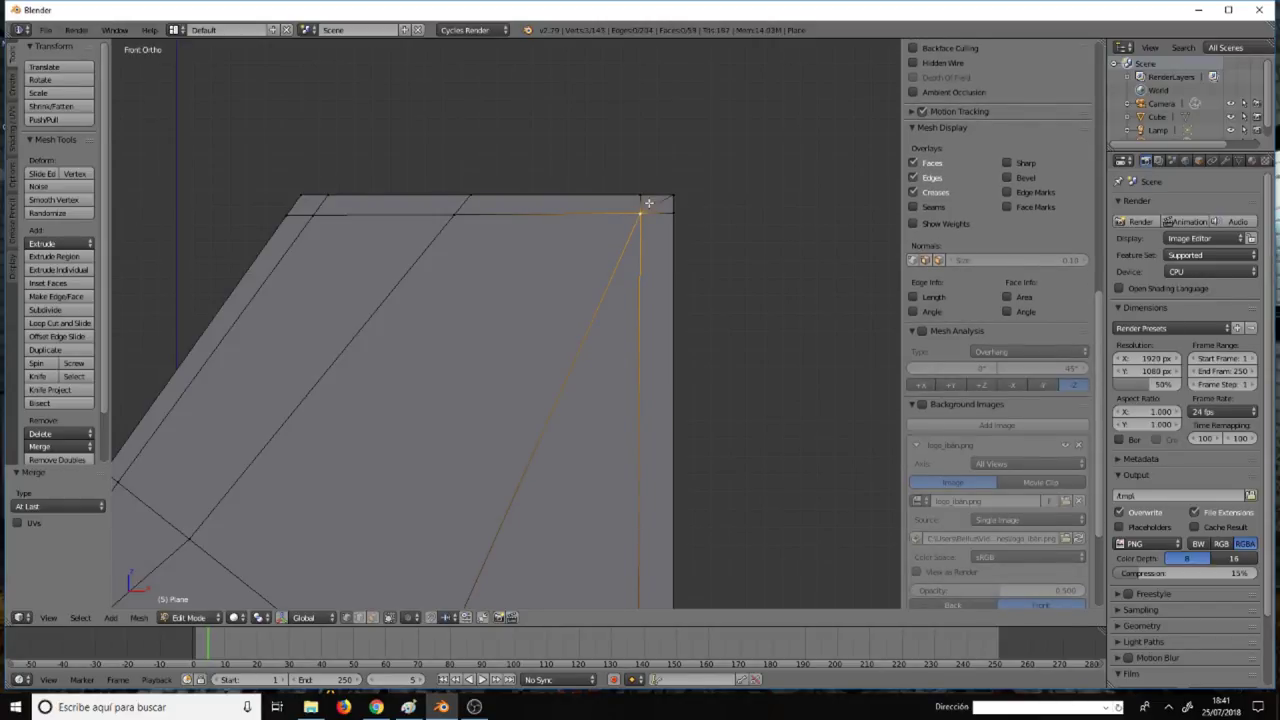
# In face select mode, fill the small top-right corner into a single face.
pyautogui.hotkey('ctrl', 'Tab')
pyautogui.click(620, 228)
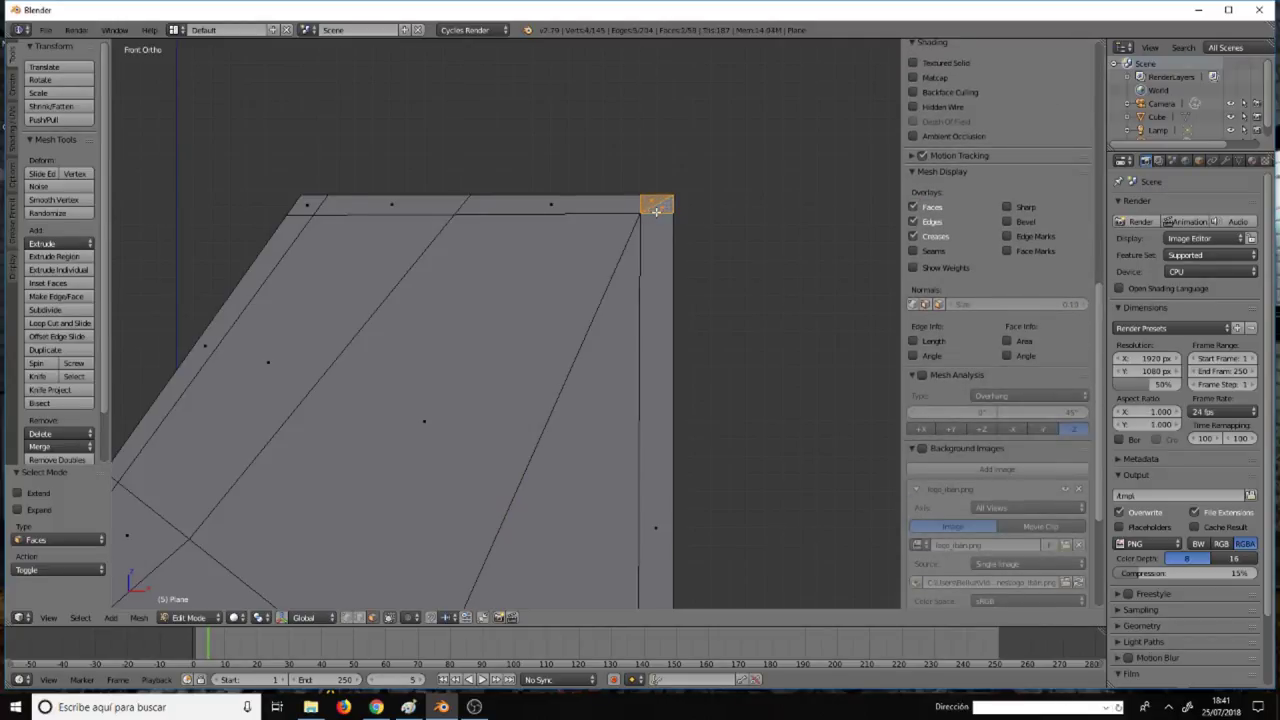
pyautogui.press('f')
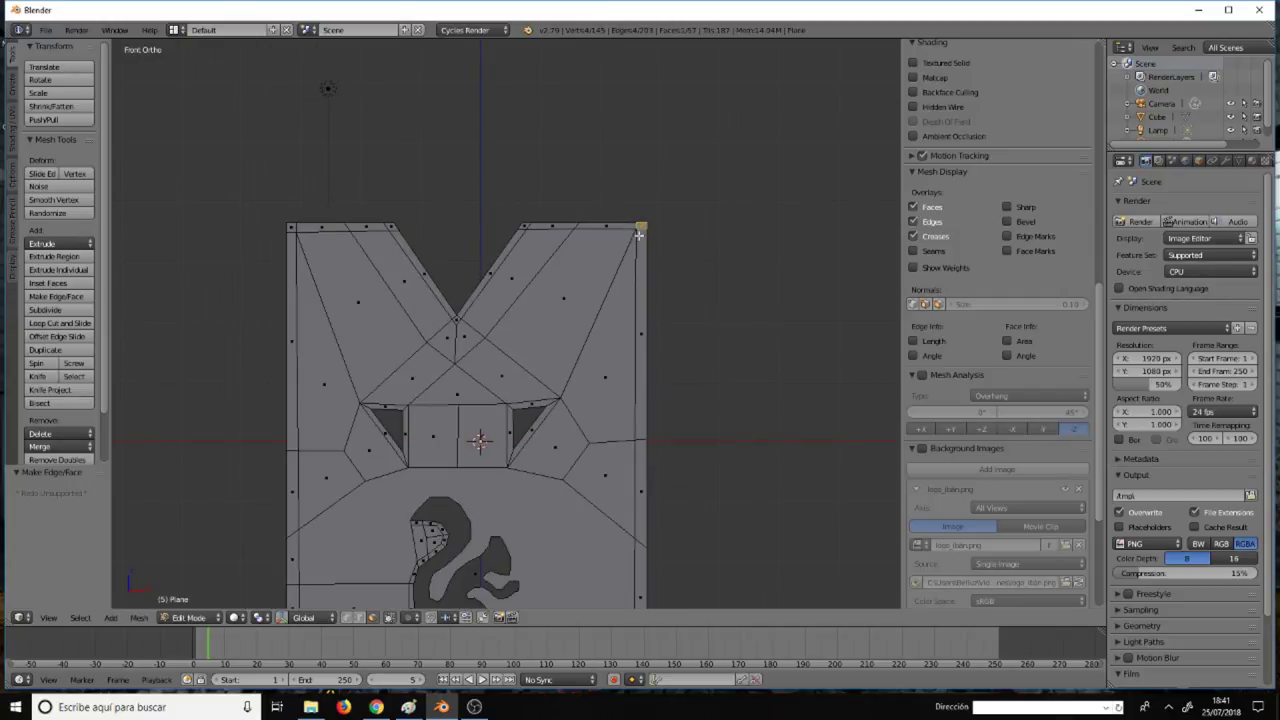
pyautogui.hotkey('ctrl', 'Tab')
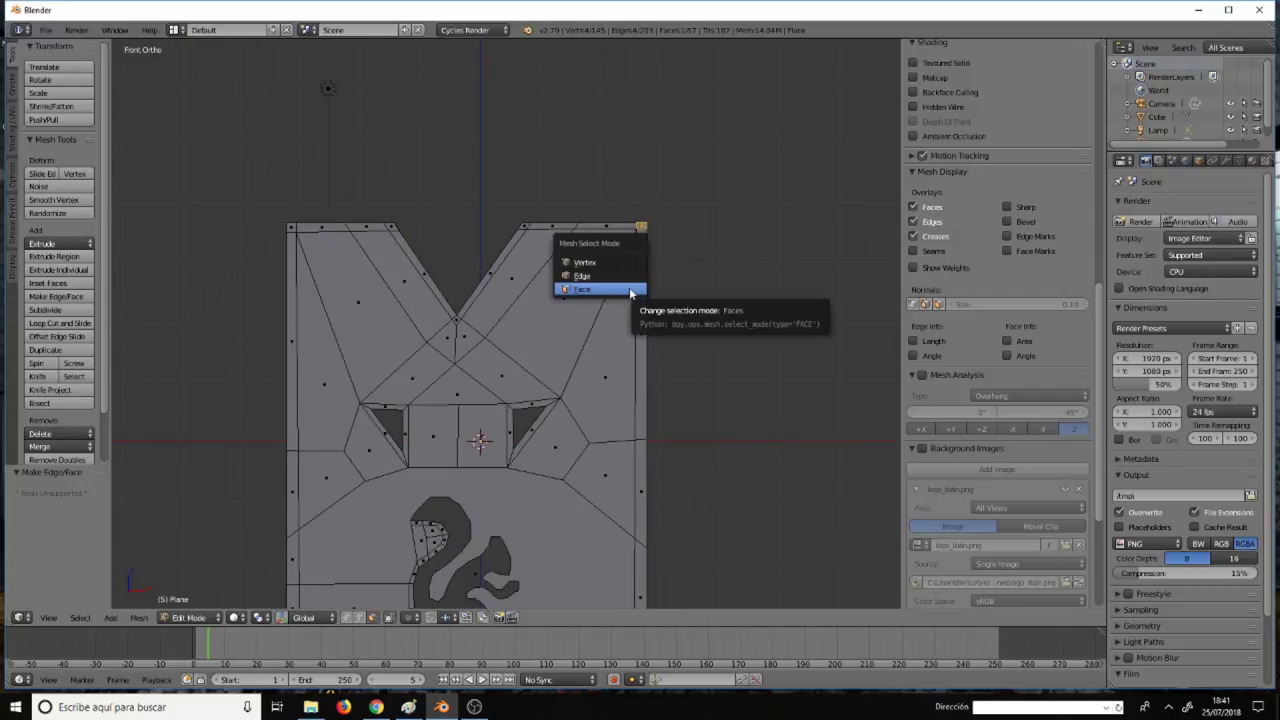
# In vertex mode, scale the right edge vertices to 0 along X, forming a vertical line.
pyautogui.press('1')
pyautogui.press('super')
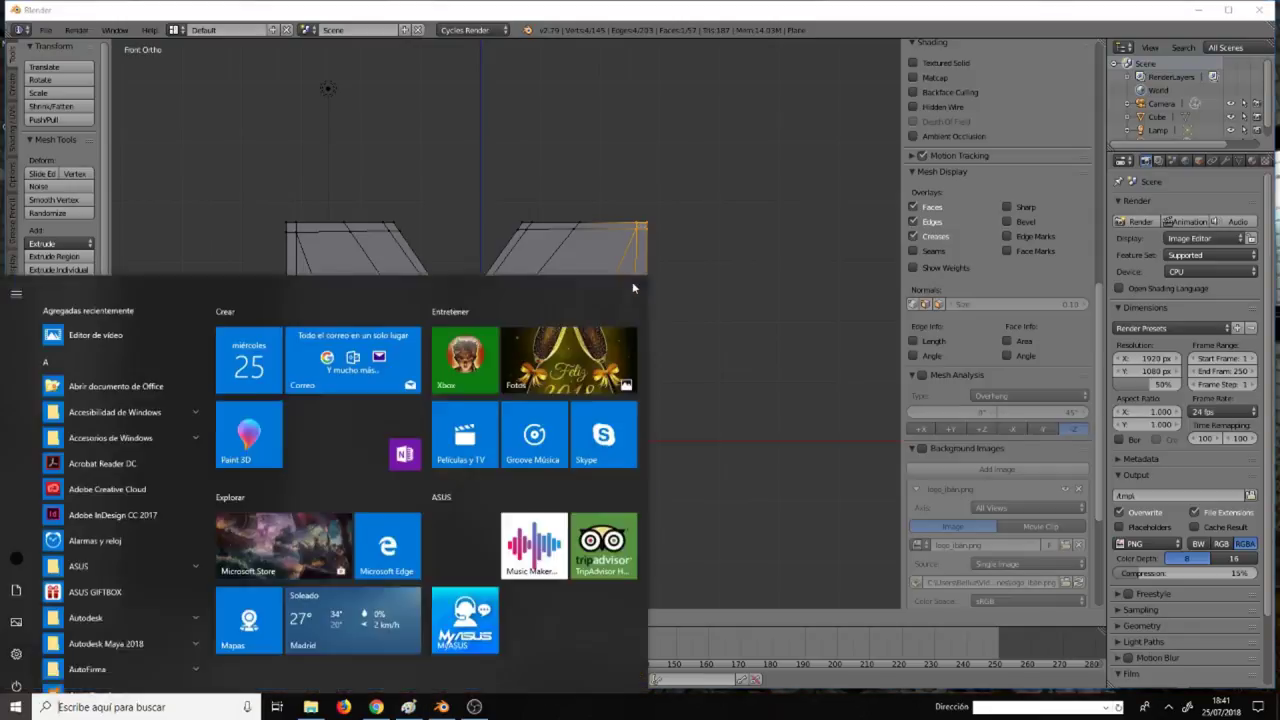
pyautogui.press('super')
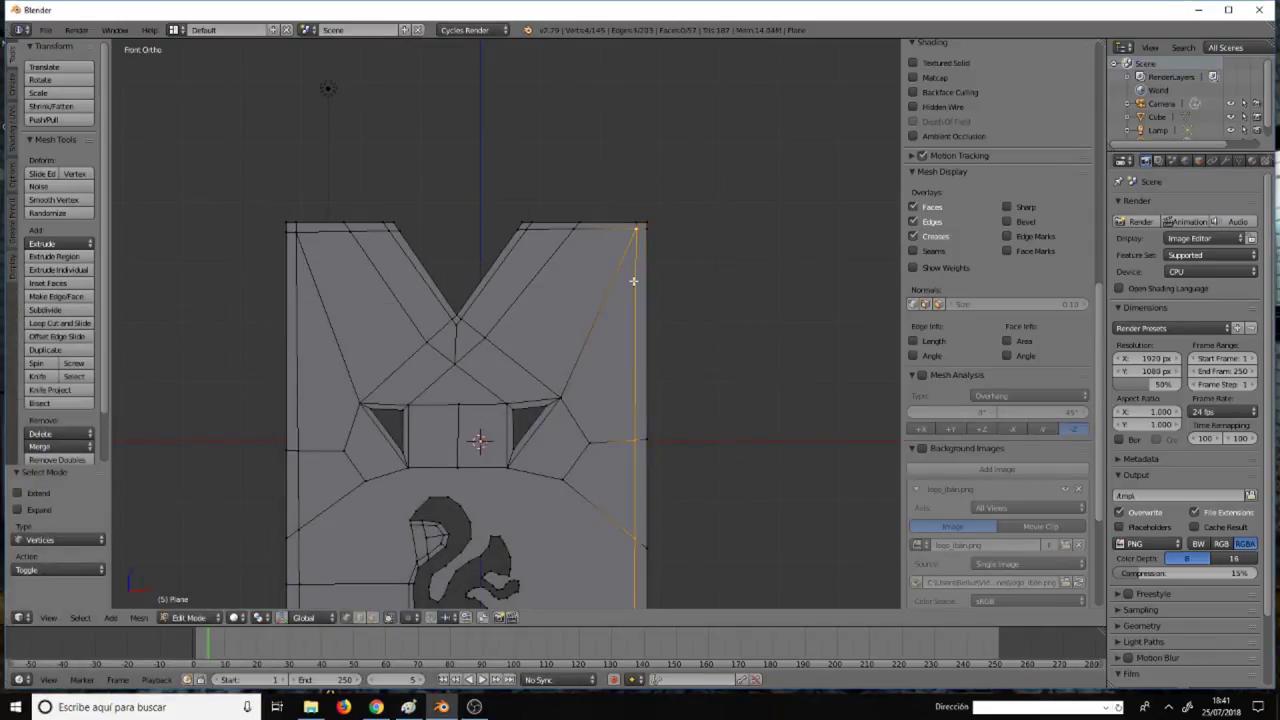
pyautogui.scroll(-3, 633, 281)
pyautogui.scroll(2, 633, 281)
pyautogui.scroll(3, 633, 280)
pyautogui.scroll(2, 633, 280)
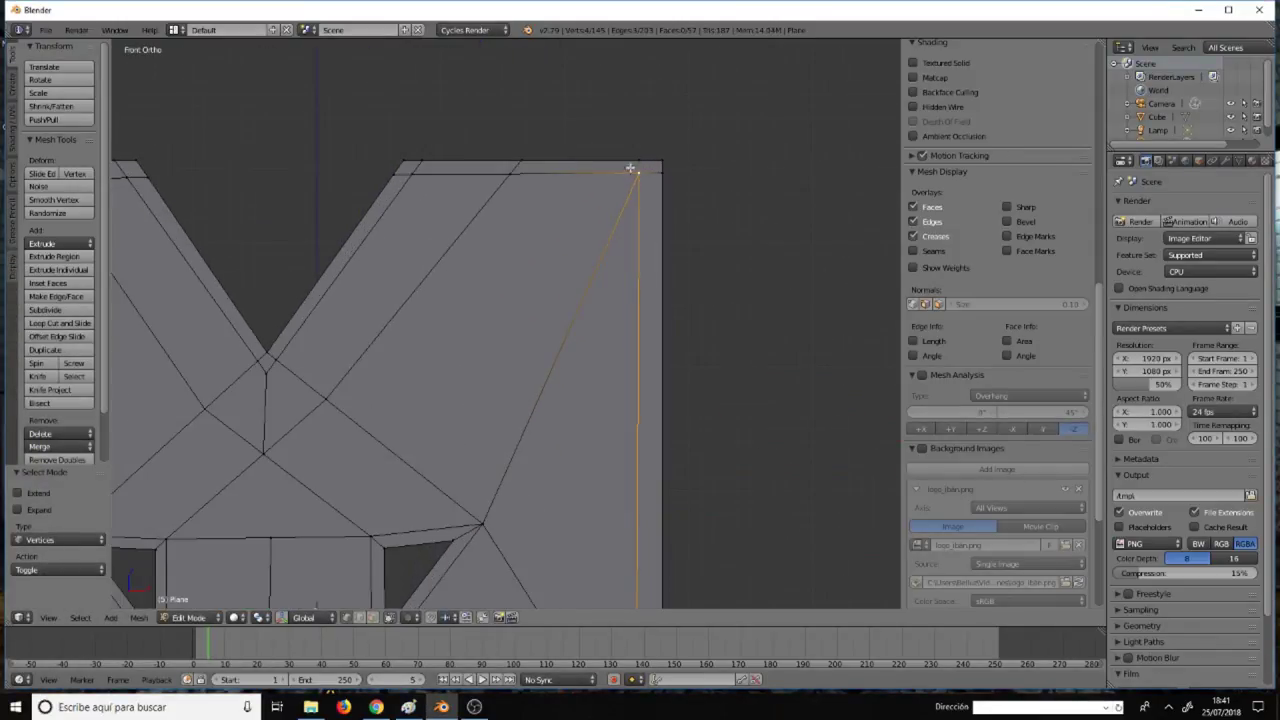
pyautogui.scroll(-7, 638, 289)
pyautogui.scroll(4, 635, 287)
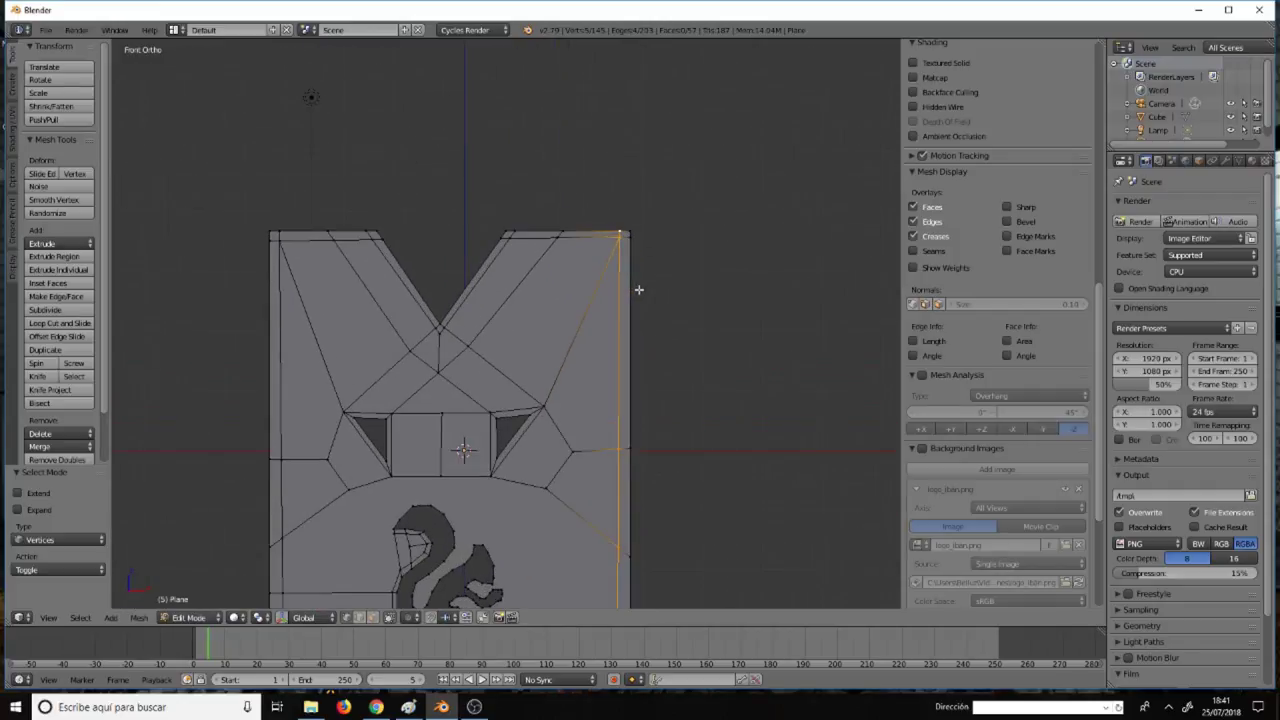
pyautogui.scroll(1, 639, 290)
pyautogui.write('sx')
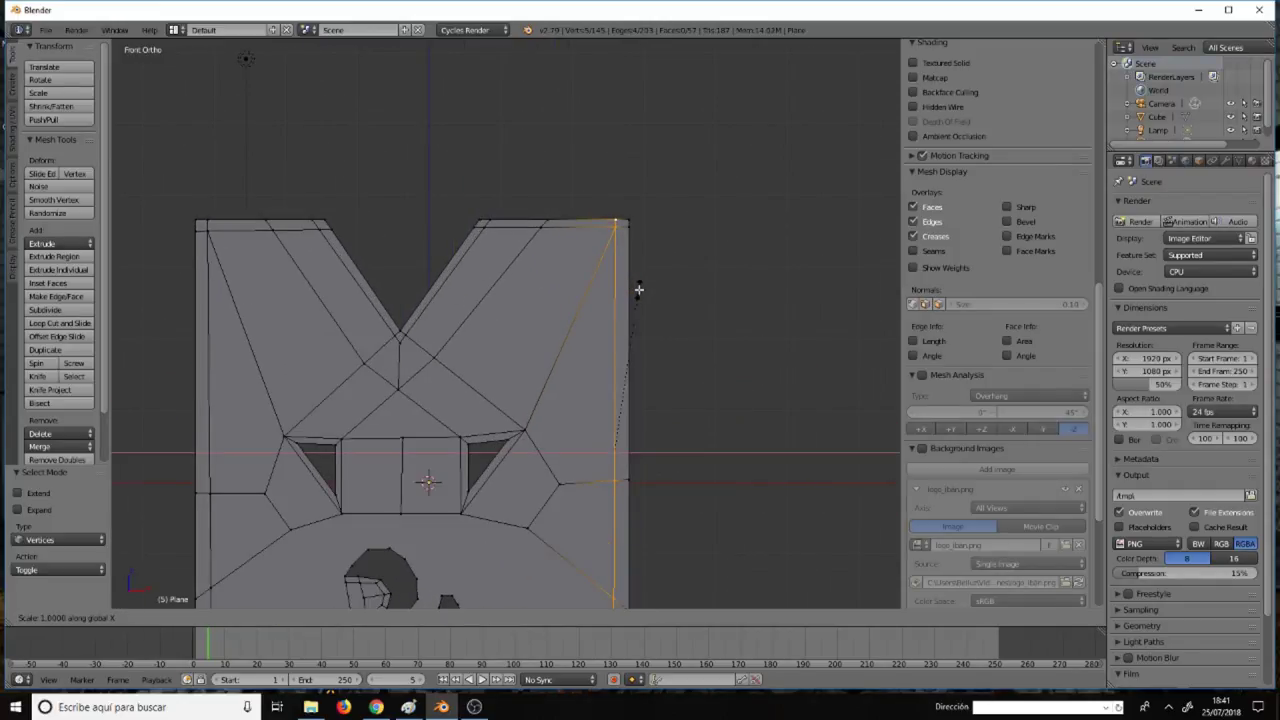
pyautogui.write('0')
pyautogui.press('Return')
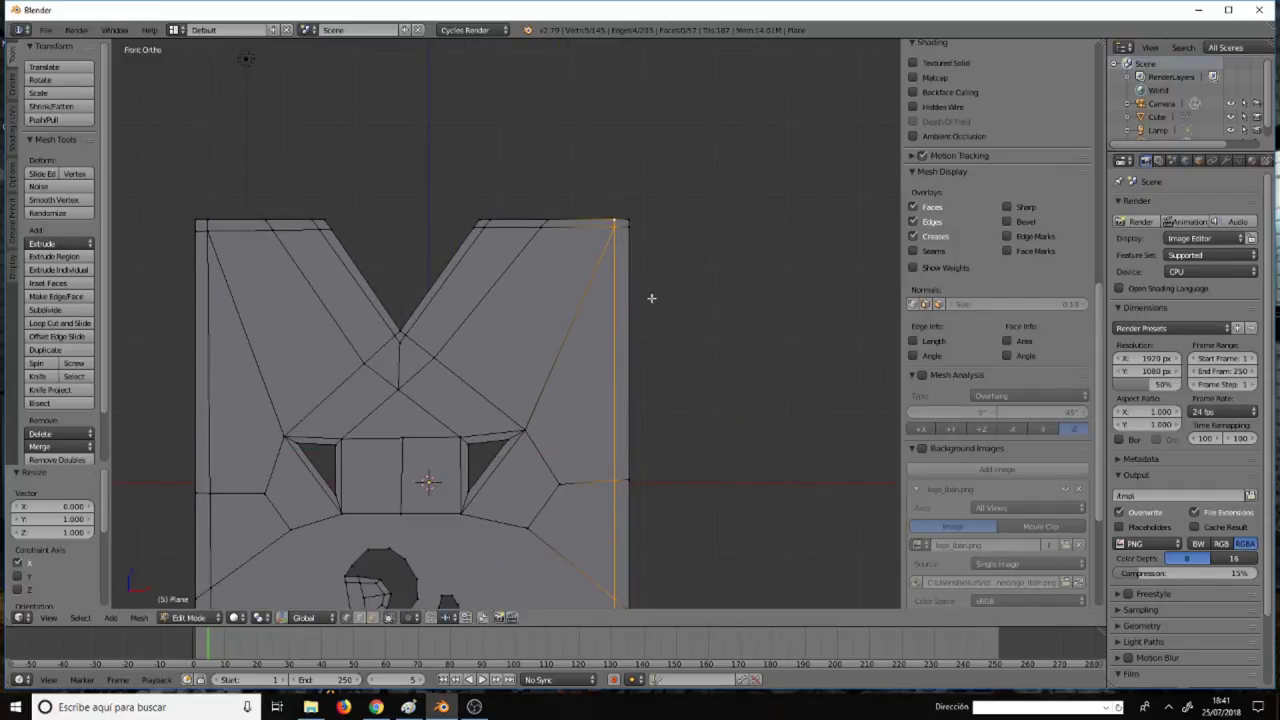
# Move the straightened right edge 0.093 outward along X.
pyautogui.press('g')
pyautogui.press('x')
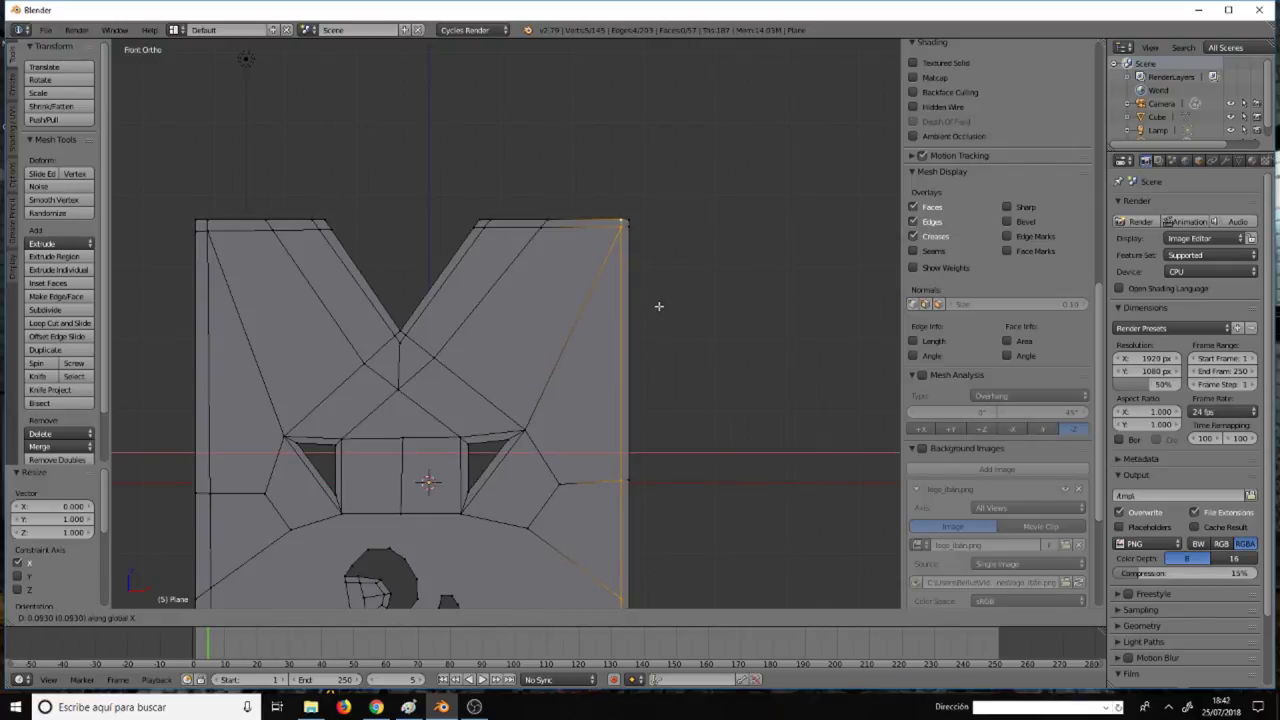
pyautogui.click(658, 306)
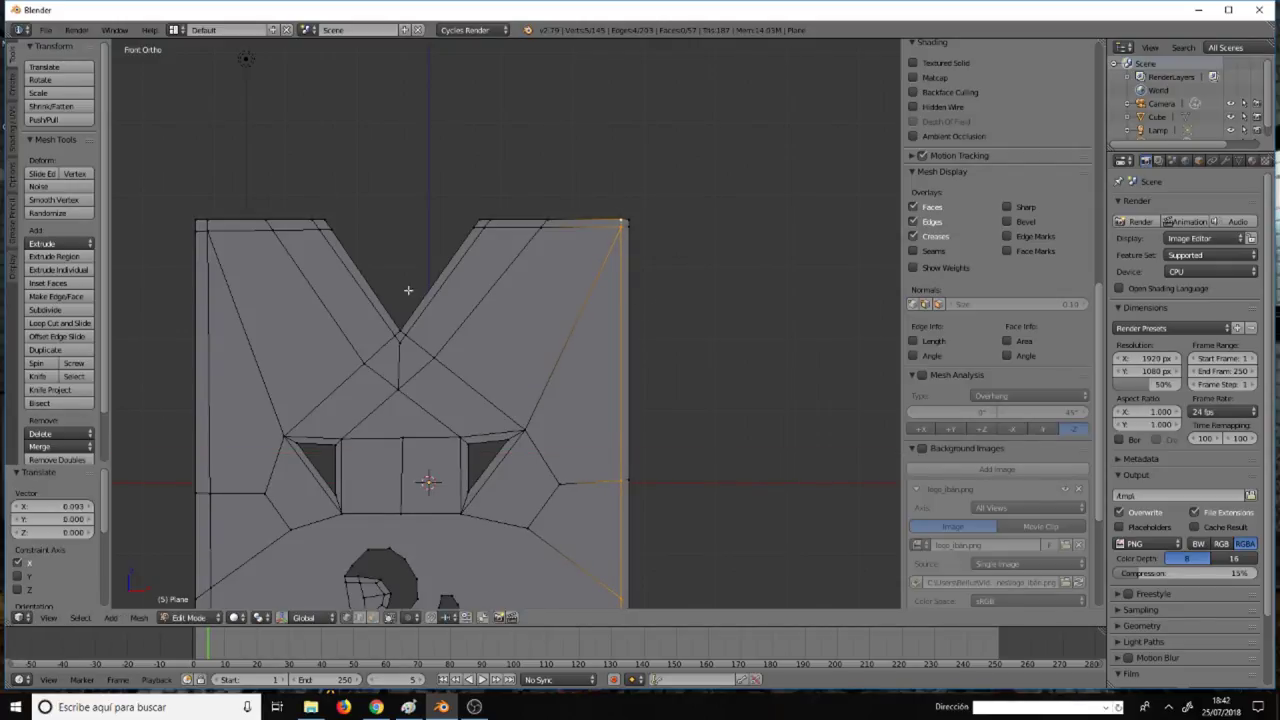
# Select the M's left outer edge and scale it to 0 along X.
pyautogui.rightClick(205, 260)
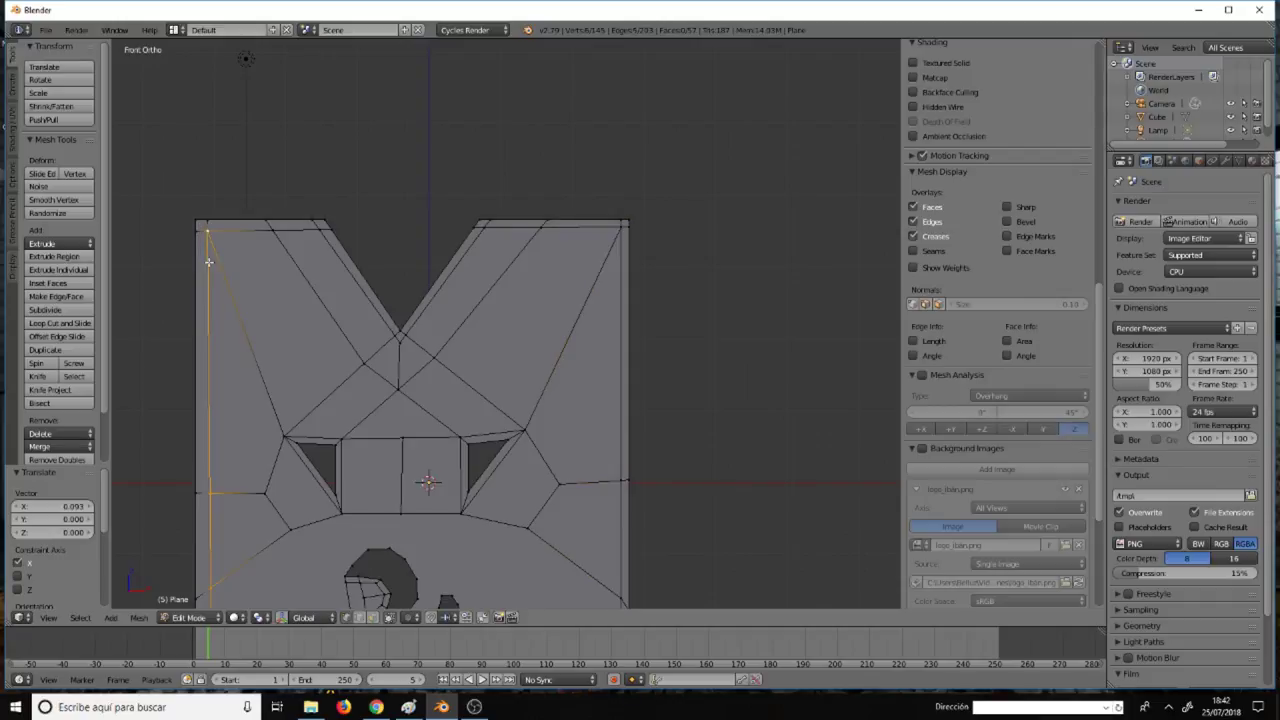
pyautogui.keyDown('shift'); pyautogui.rightClick(207, 221); pyautogui.keyUp('shift')
pyautogui.scroll(-5, 226, 281)
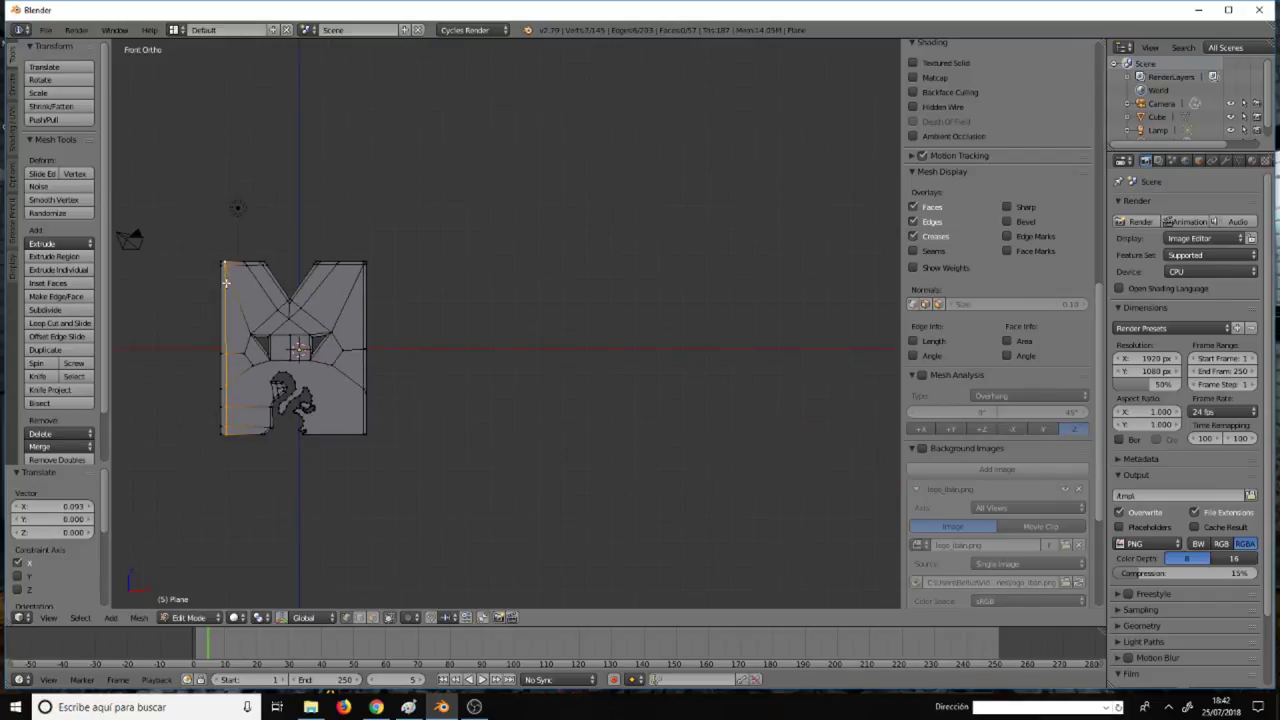
pyautogui.scroll(3, 226, 281)
pyautogui.scroll(3, 226, 283)
pyautogui.press('s')
pyautogui.press('x')
pyautogui.press('0')
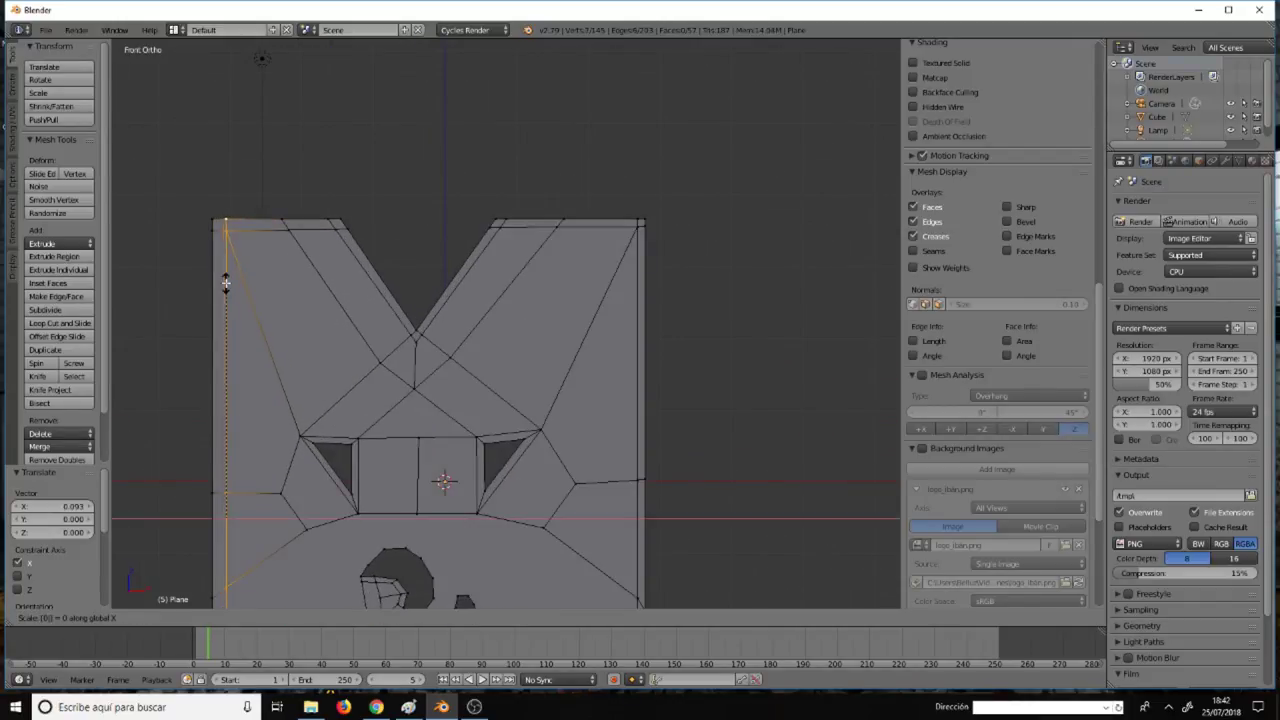
pyautogui.press('Return')
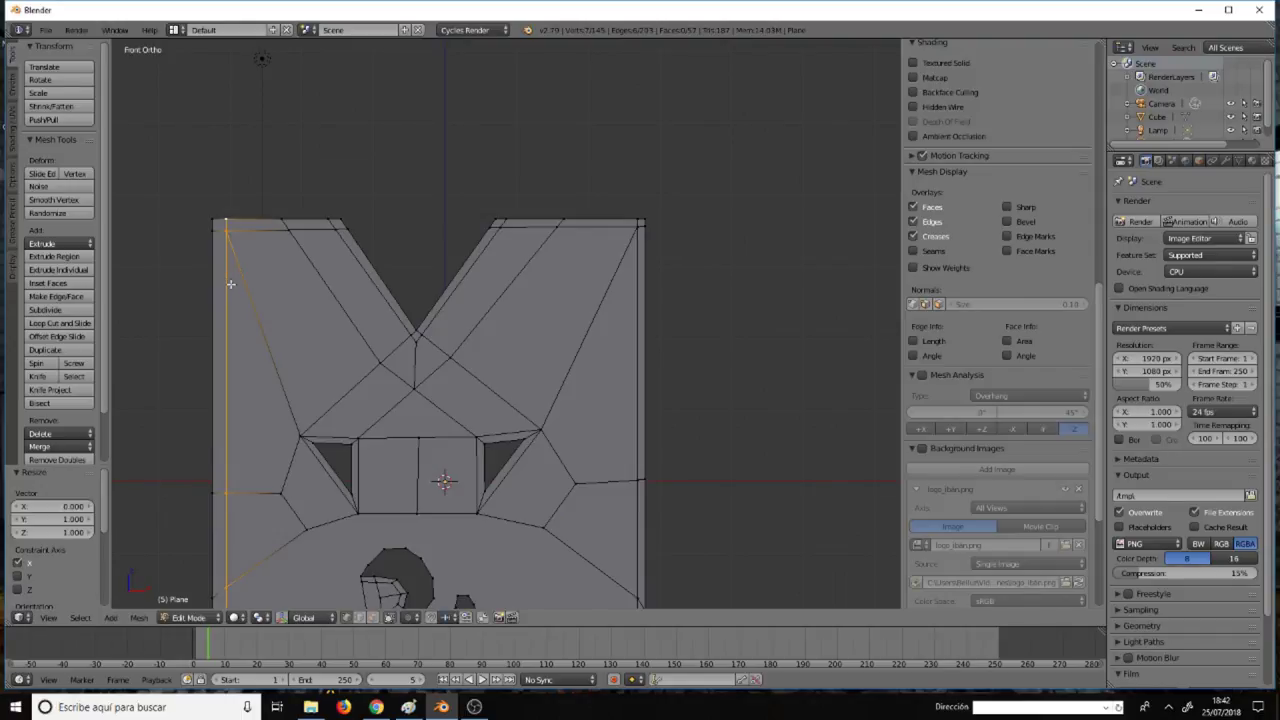
# Shift the left edge -0.037 along X, then select the left arm's top edges.
pyautogui.press('g')
pyautogui.press('x')
pyautogui.click(228, 286)
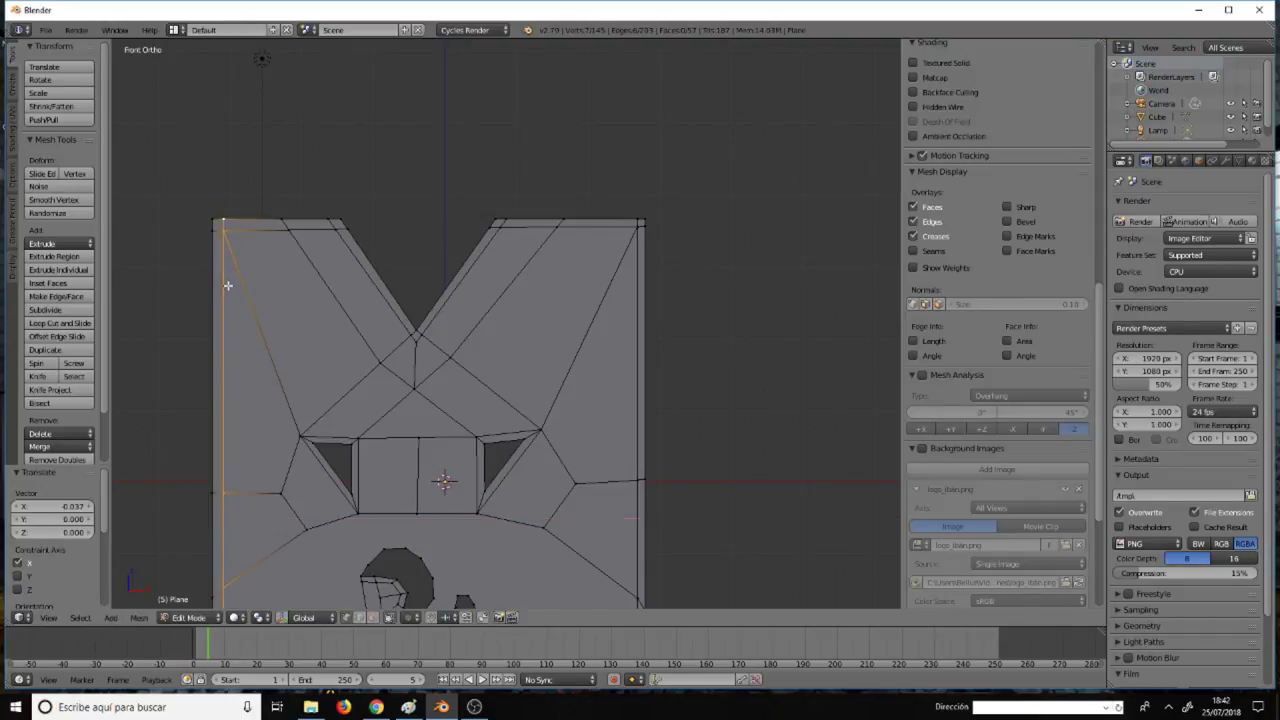
pyautogui.keyDown('alt'); pyautogui.rightClick(344, 226); pyautogui.keyUp('alt')
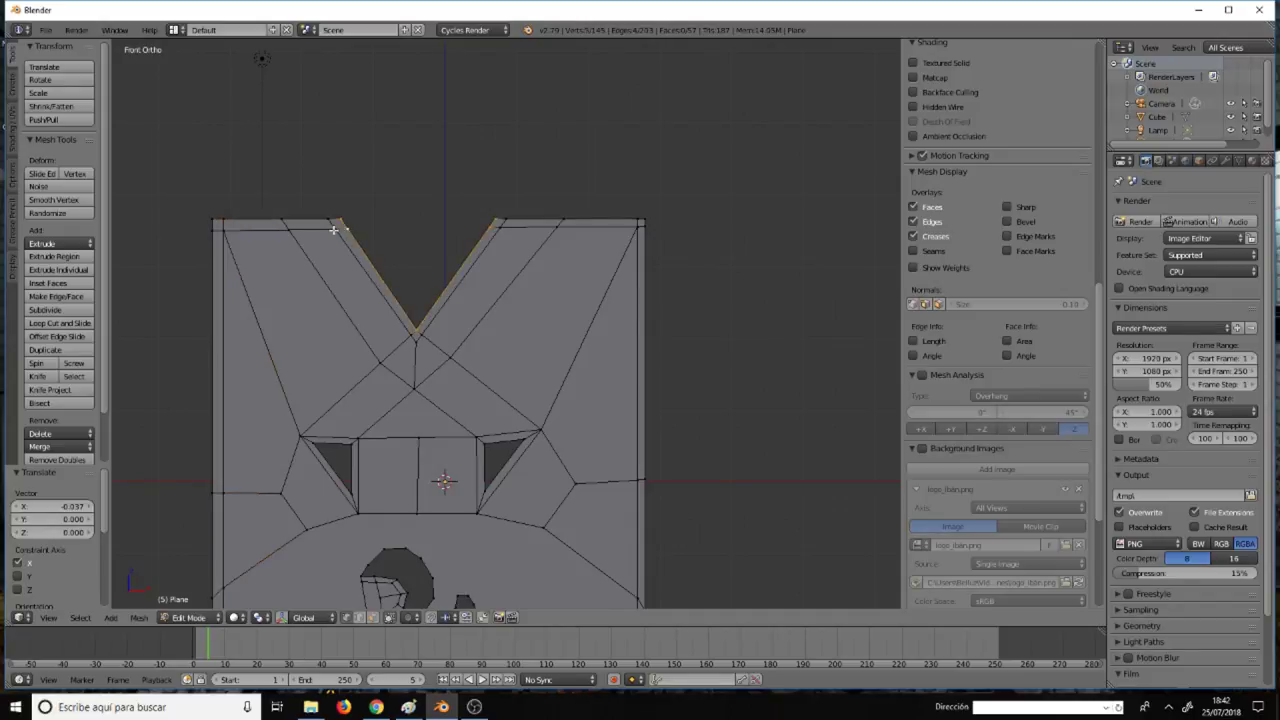
pyautogui.keyDown('alt'); pyautogui.rightClick(312, 228); pyautogui.keyUp('alt')
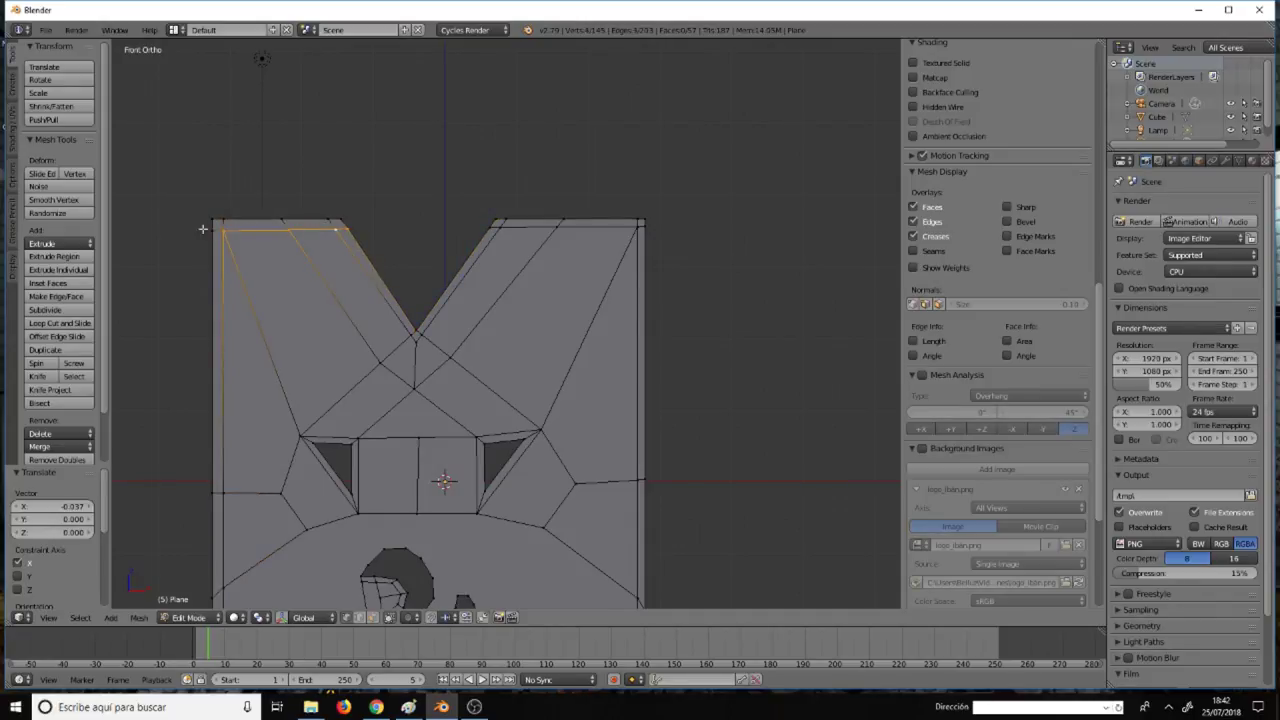
# Flatten the left arm's top edge by scaling it to 0 along Z.
pyautogui.press('s')
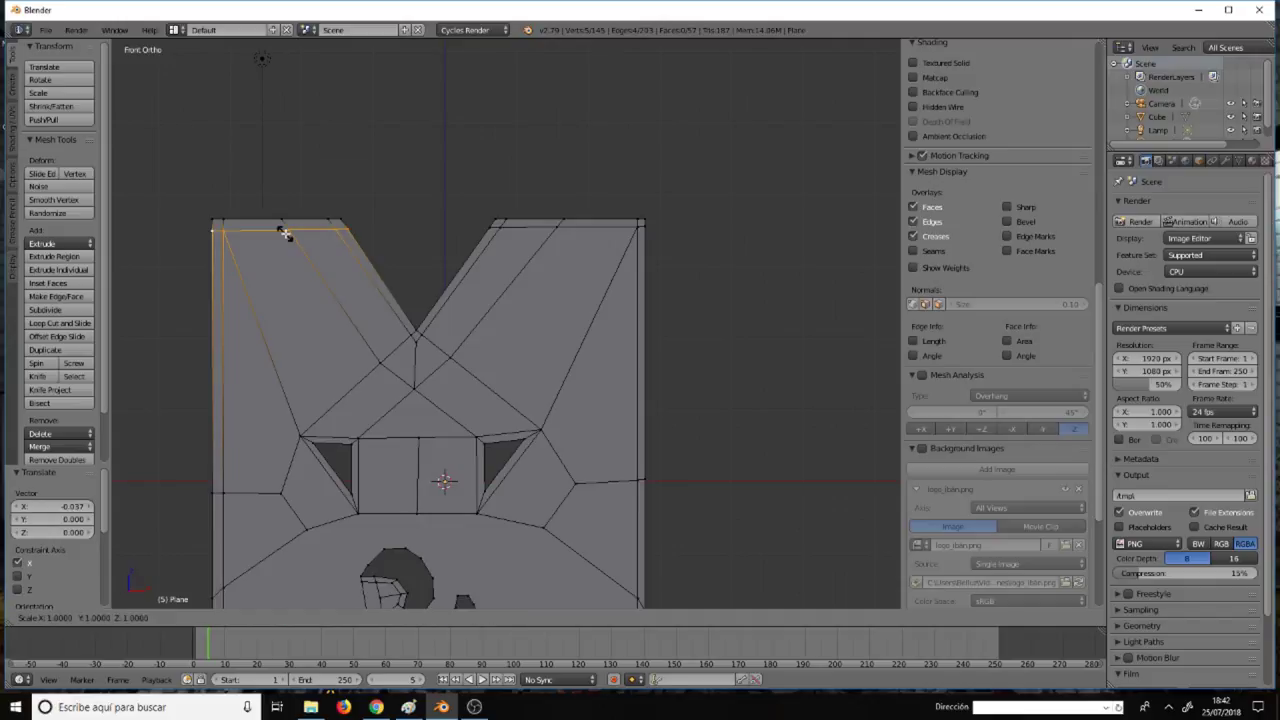
pyautogui.press('z')
pyautogui.press('0')
pyautogui.press('Return')
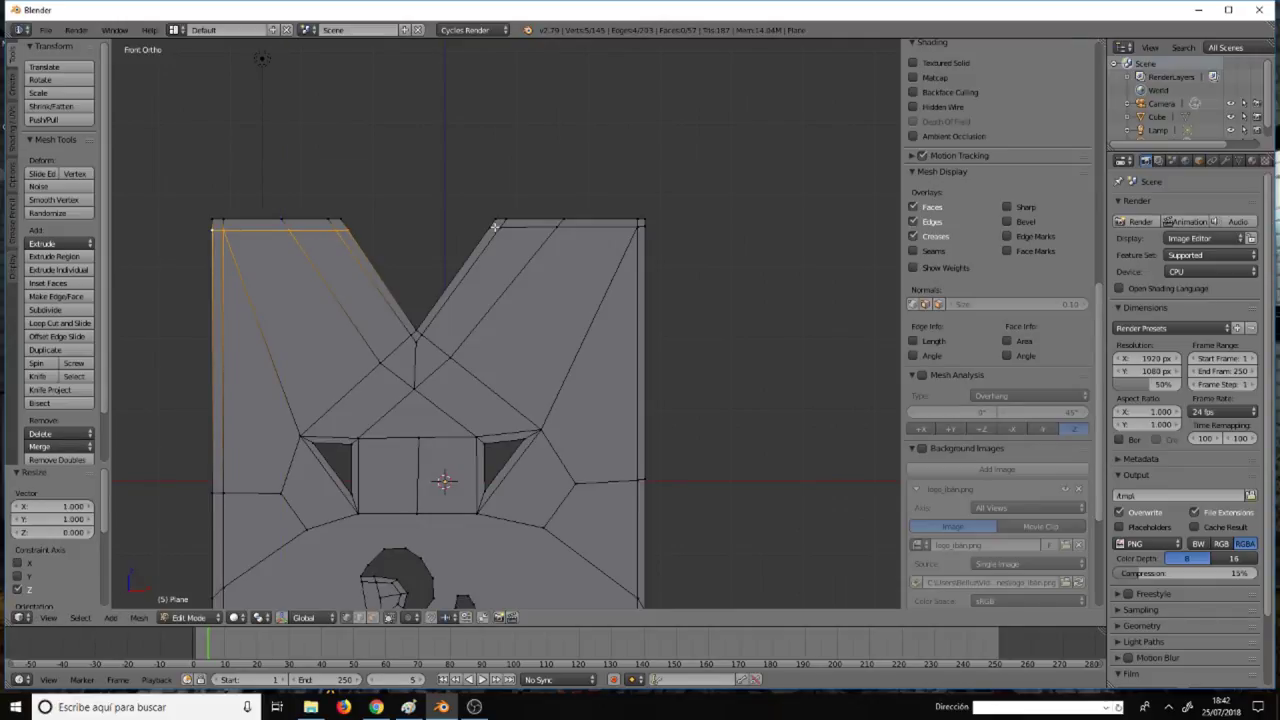
# Select both arms' top edges and level them by scaling to 0 along Z.
pyautogui.rightClick(494, 228)
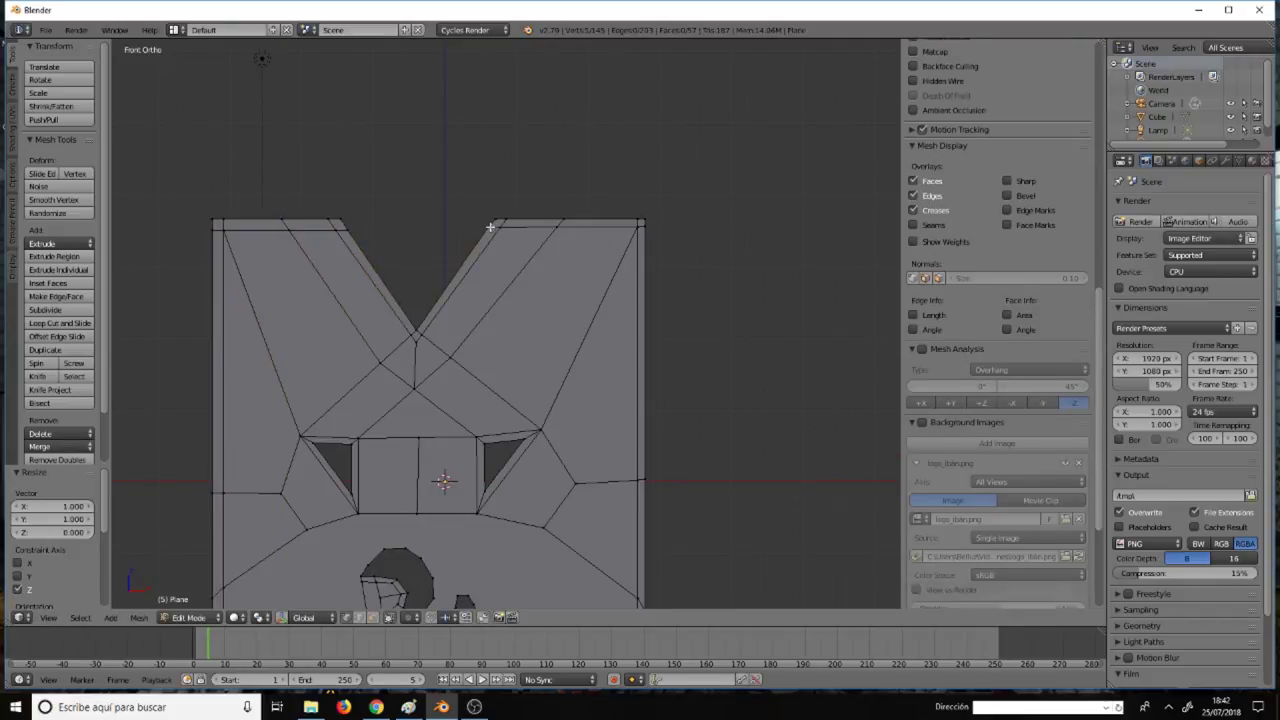
pyautogui.keyDown('shift'); pyautogui.rightClick(556, 222); pyautogui.keyUp('shift')
pyautogui.keyDown('shift'); pyautogui.rightClick(638, 228); pyautogui.keyUp('shift')
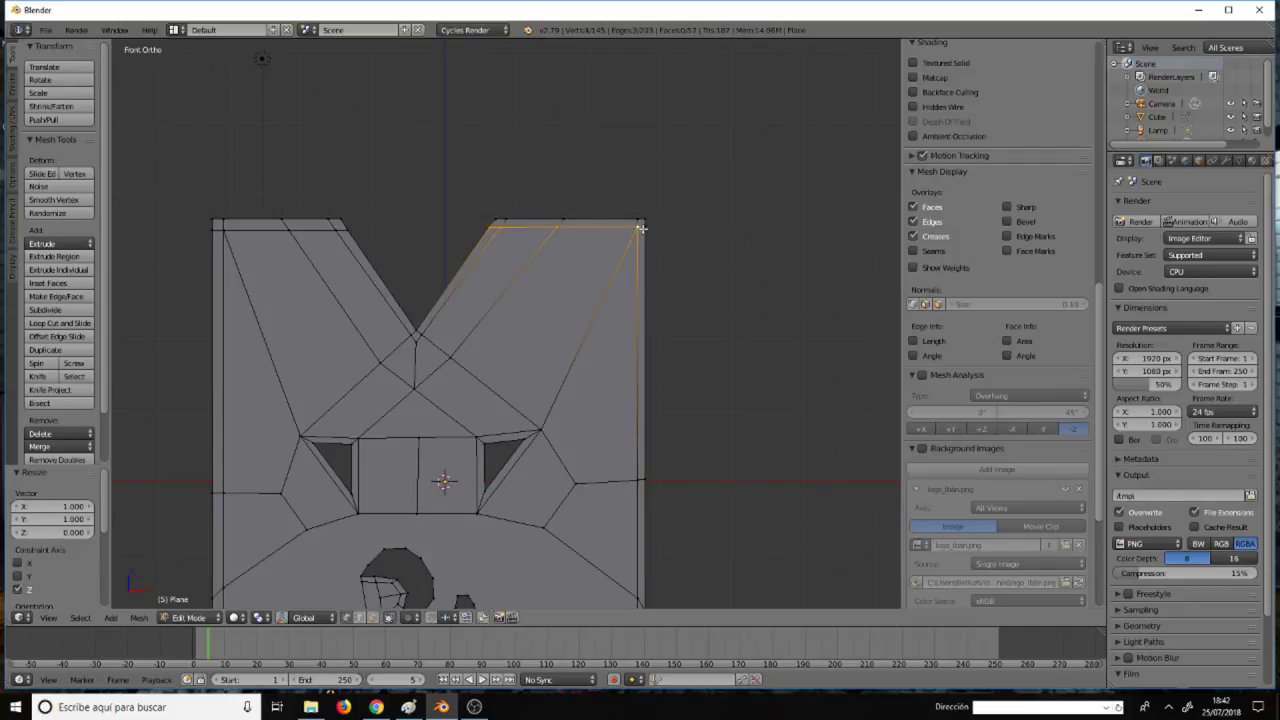
pyautogui.keyDown('shift'); pyautogui.rightClick(330, 234); pyautogui.keyUp('shift')
pyautogui.keyDown('shift'); pyautogui.rightClick(260, 229); pyautogui.keyUp('shift')
pyautogui.keyDown('shift'); pyautogui.rightClick(212, 230); pyautogui.keyUp('shift')
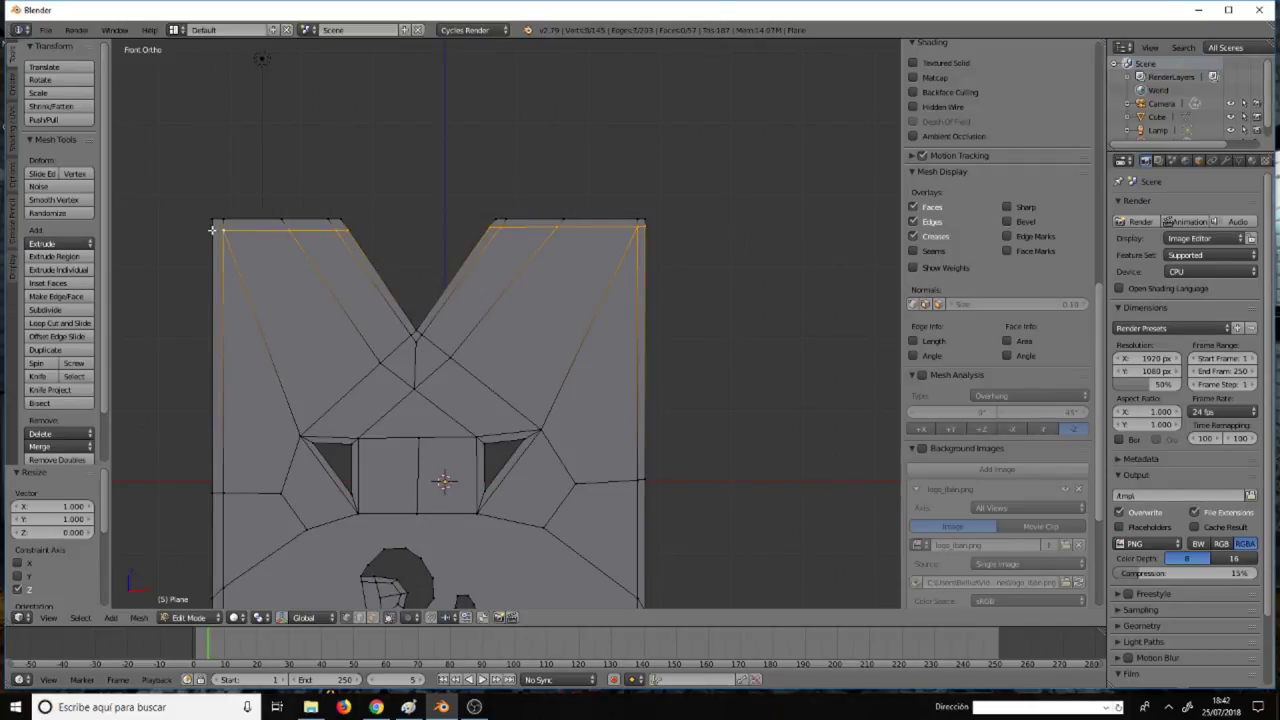
pyautogui.keyDown('shift'); pyautogui.rightClick(213, 230); pyautogui.keyUp('shift')
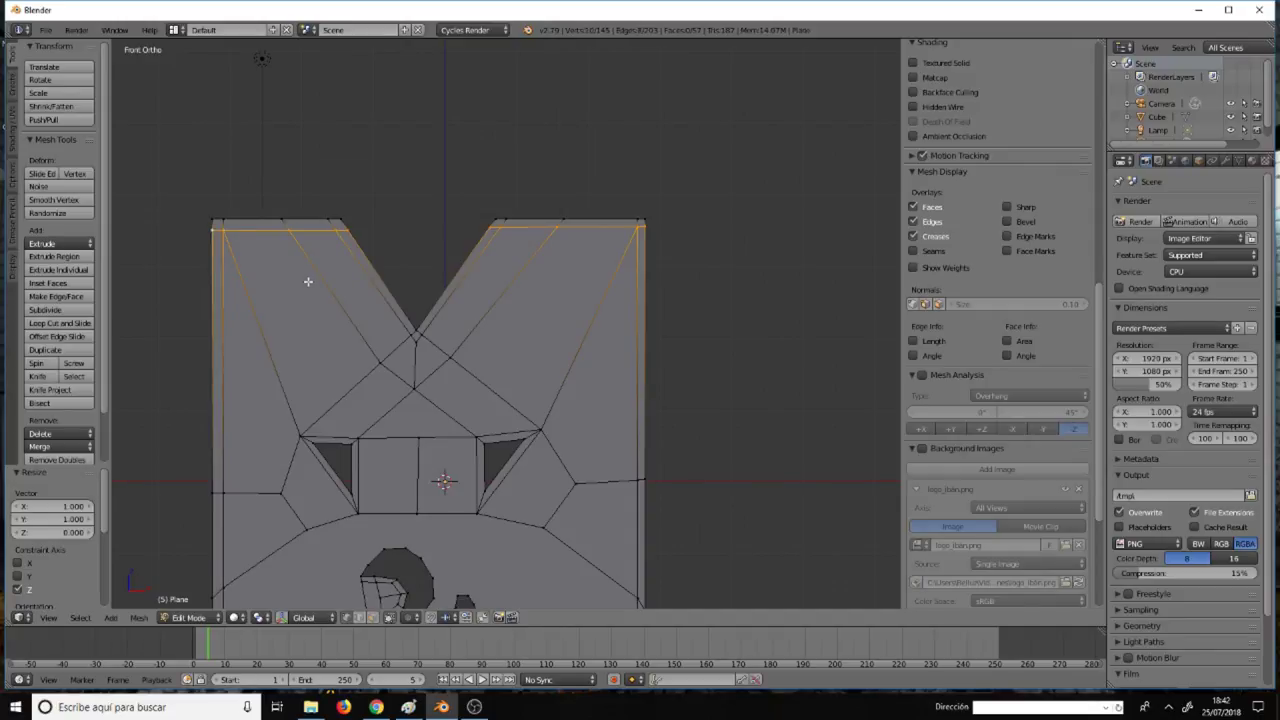
pyautogui.press('s')
pyautogui.press('z')
pyautogui.press('0')
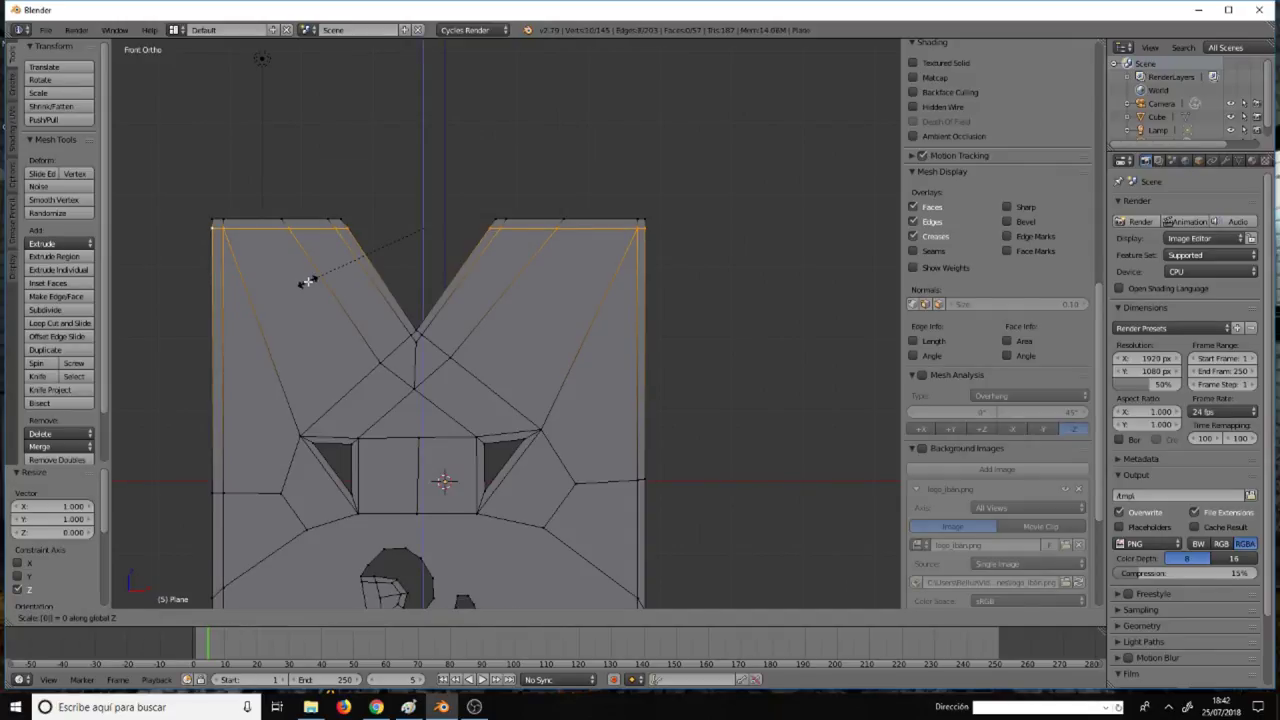
pyautogui.press('Return')
# Raise the leveled top edges 0.037 along Z.
pyautogui.press('g')
pyautogui.press('z')
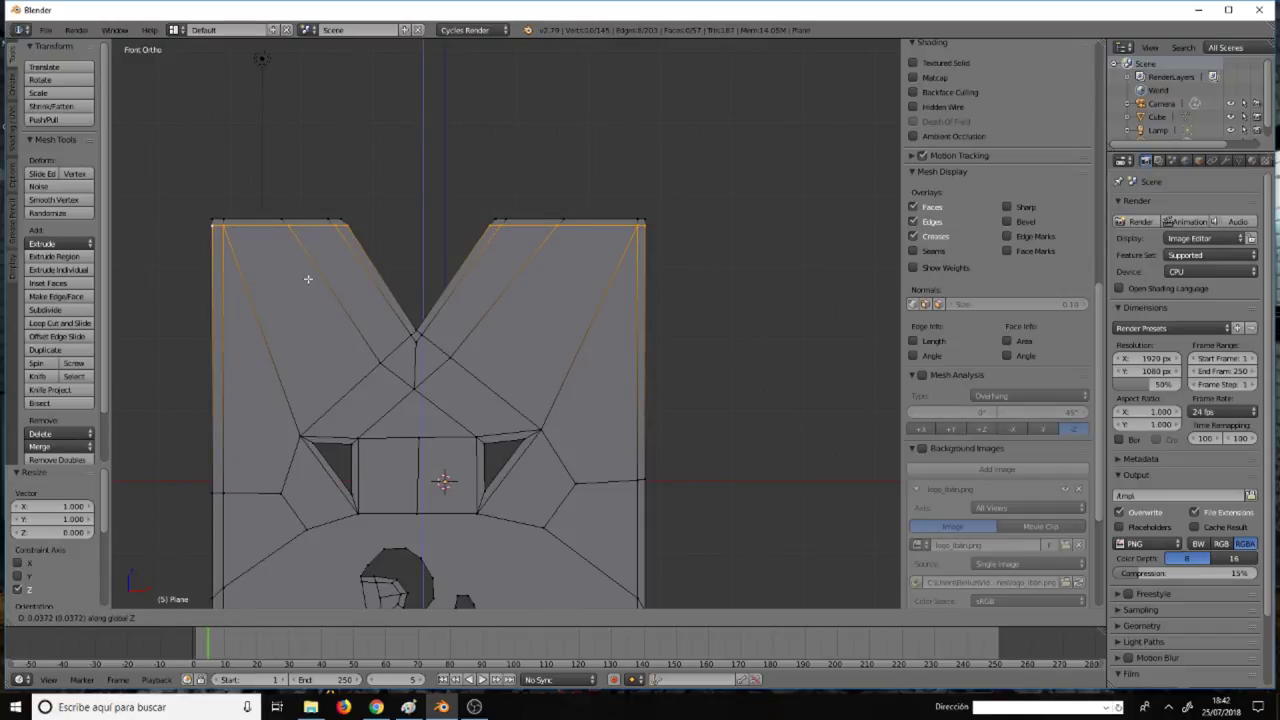
pyautogui.press('Return')
pyautogui.scroll(-3, 523, 277)
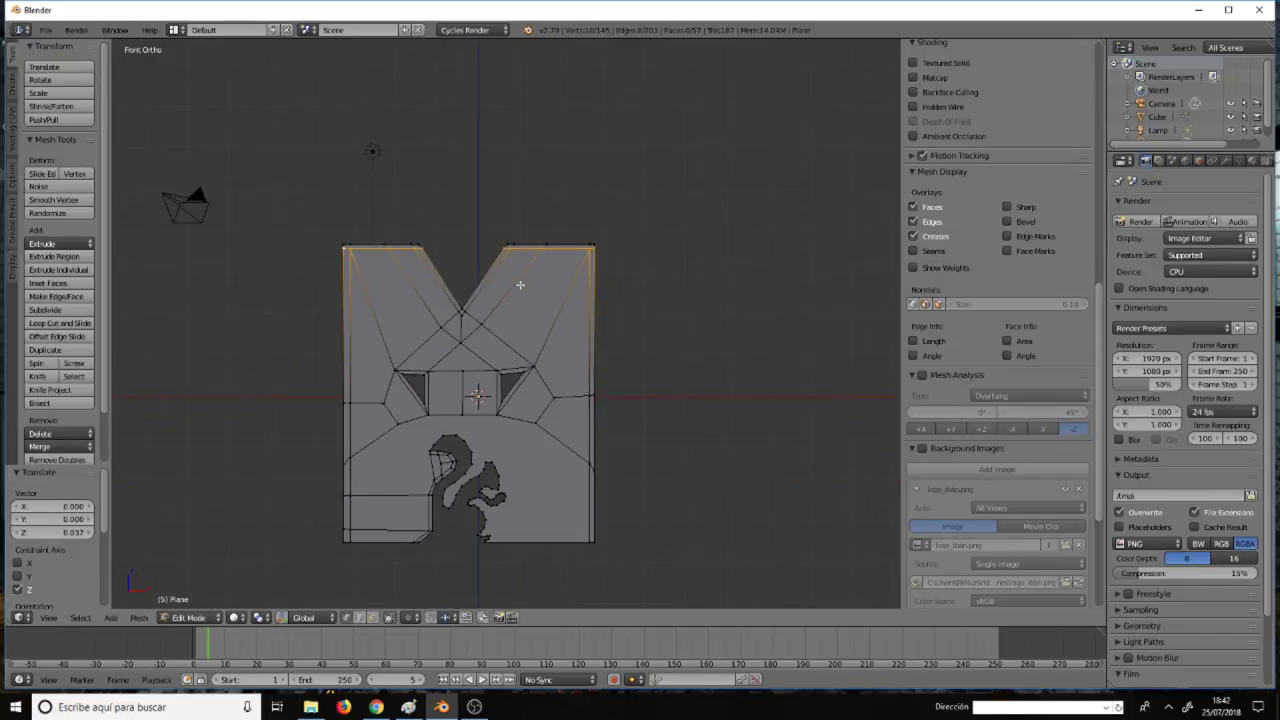
pyautogui.keyDown('shift'); pyautogui.moveTo(518, 283); pyautogui.dragTo(547, 215, button='middle'); pyautogui.keyUp('shift')
pyautogui.scroll(4, 479, 347)
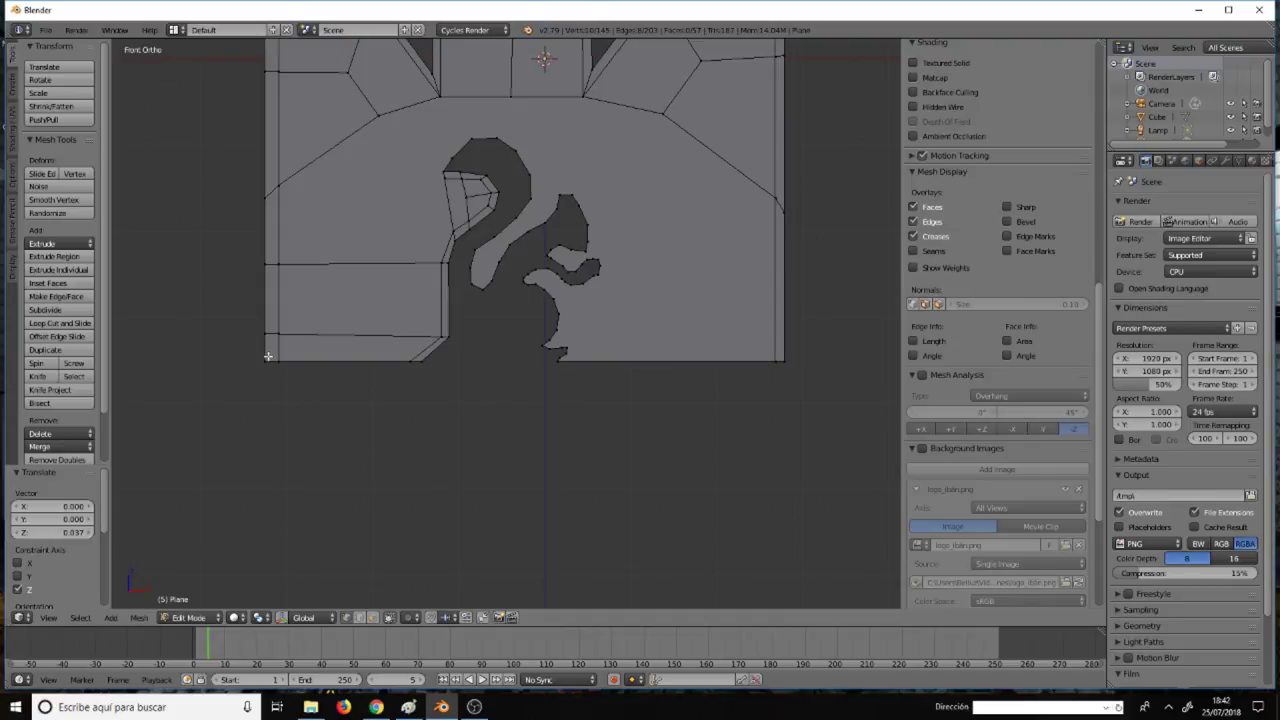
# Knife-cut a new edge from the plane's lower-left corner across the bottom.
pyautogui.press('k')
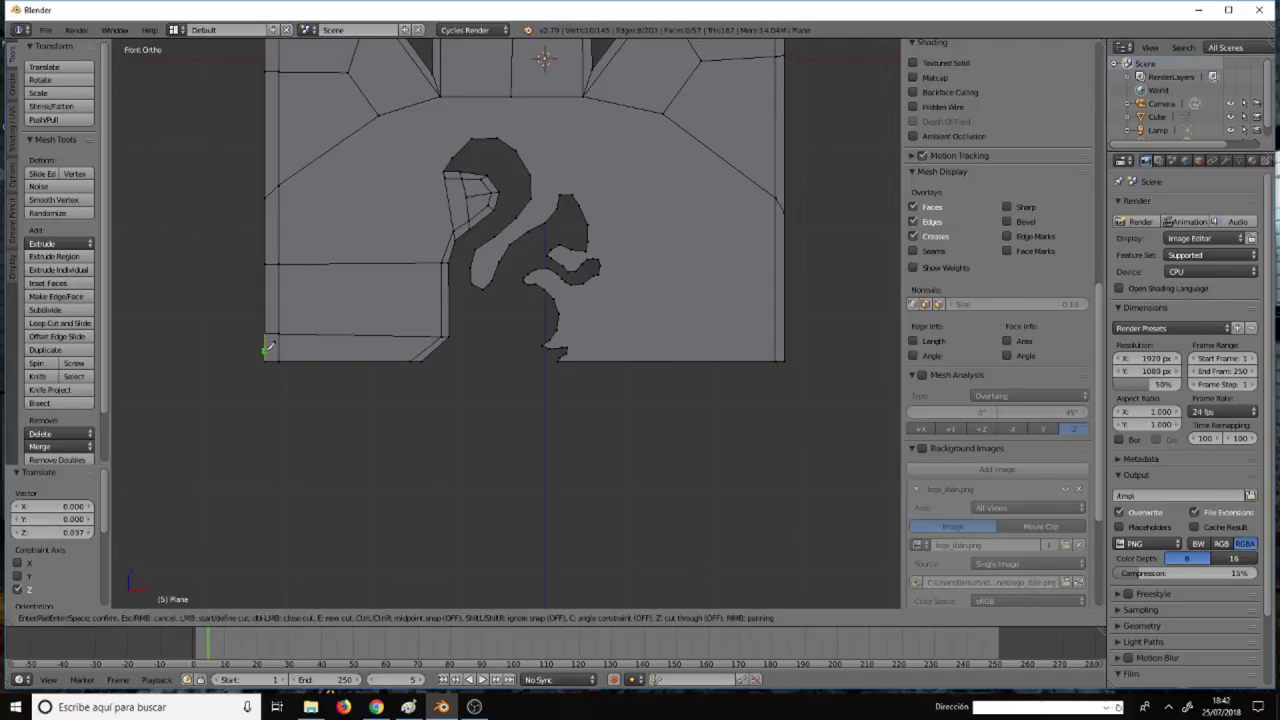
pyautogui.click(267, 349)
pyautogui.click(432, 351)
pyautogui.press('Return')
# Flatten the new bottom edge into a horizontal line by scaling Z to 0.
pyautogui.press('s')
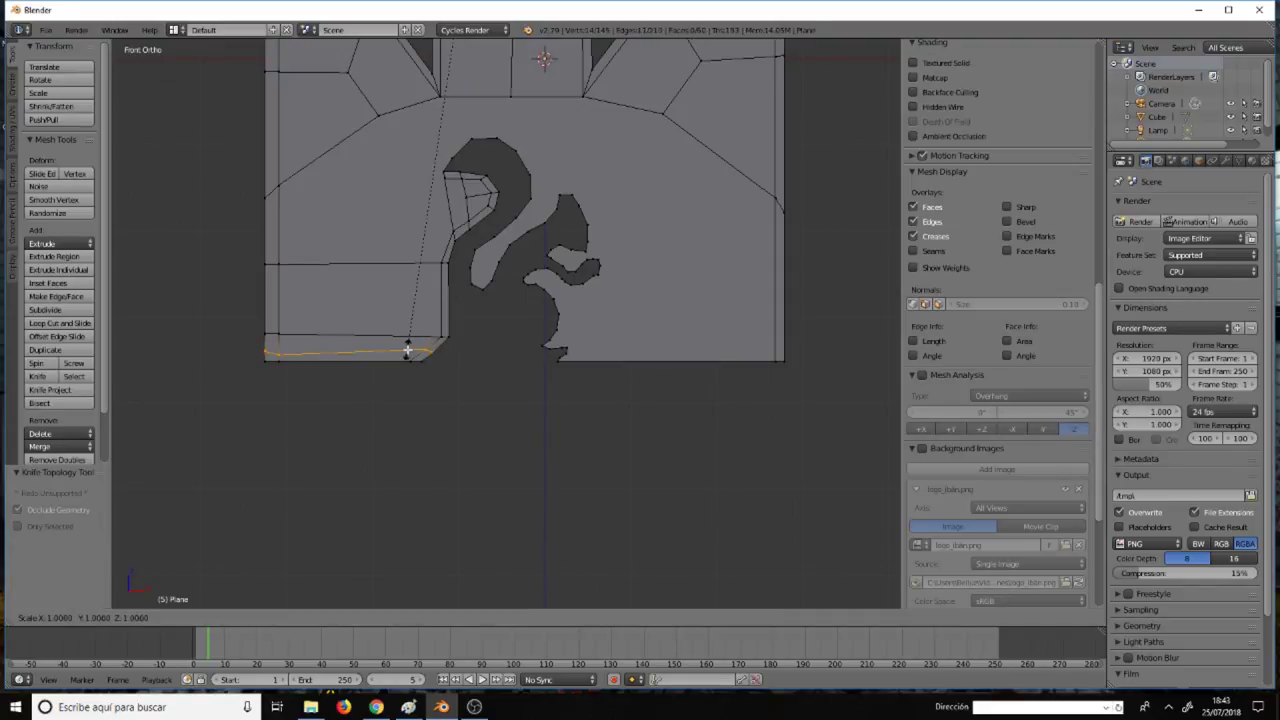
pyautogui.press('z')
pyautogui.press('0')
pyautogui.press('Return')
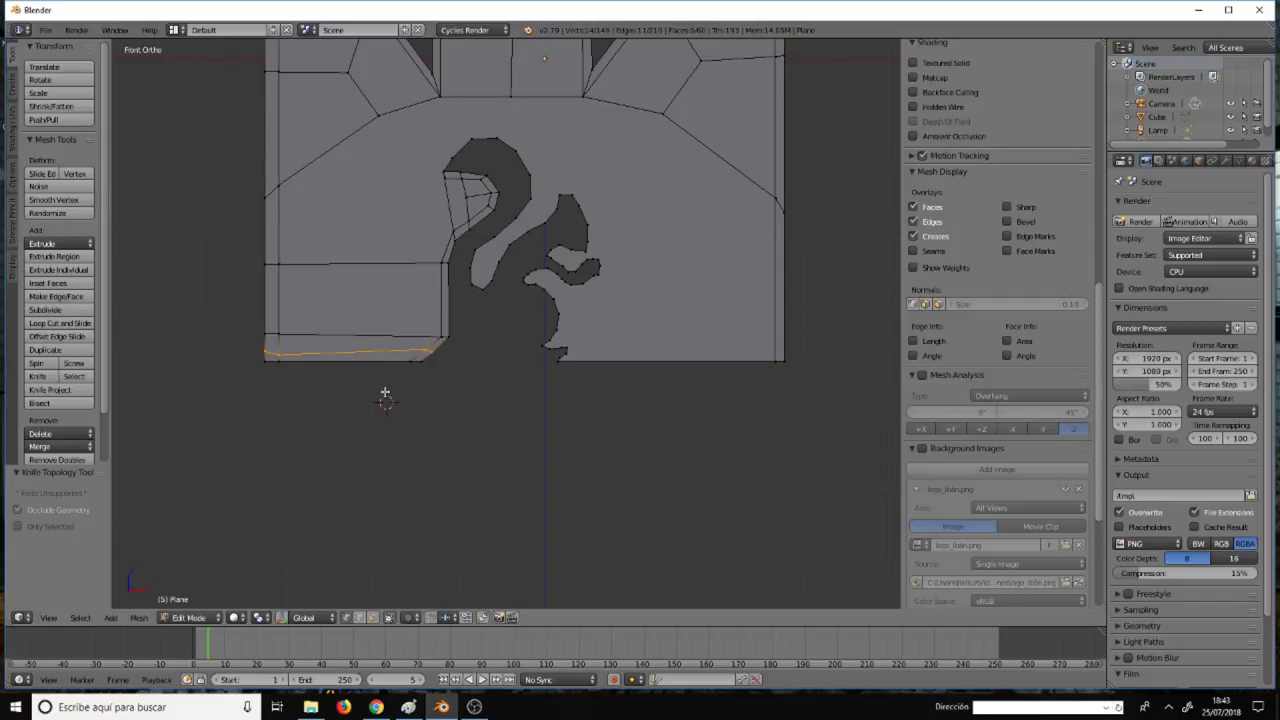
pyautogui.scroll(-6, 386, 398)
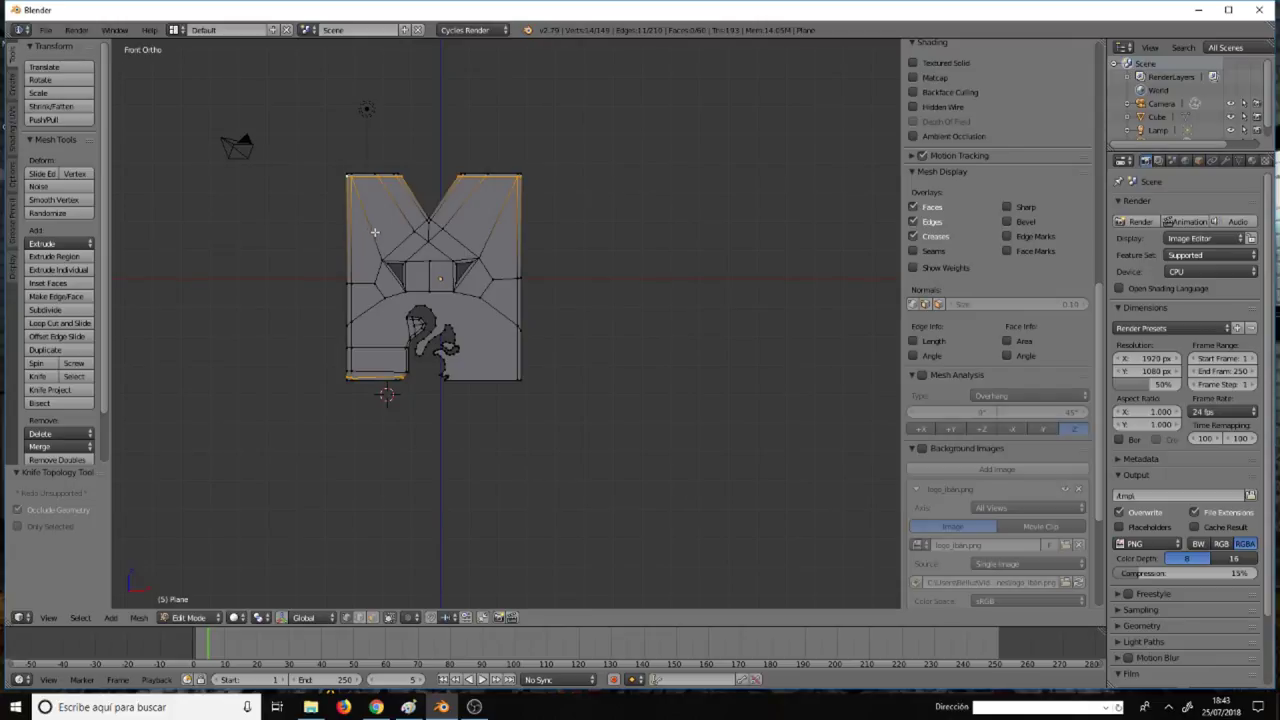
# Select the block's bottom edge row and flatten it with a Z scale of 0.
pyautogui.press('a')
pyautogui.scroll(2, 368, 330)
pyautogui.scroll(5, 364, 355)
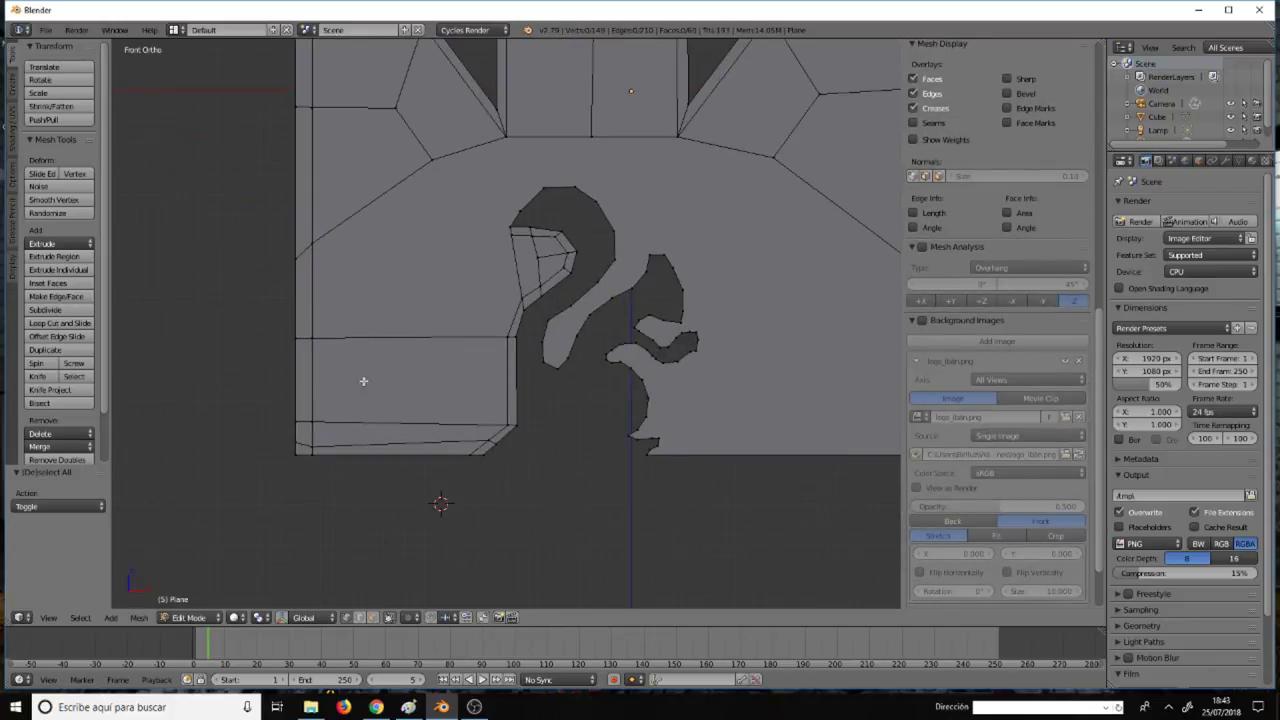
pyautogui.keyDown('alt'); pyautogui.rightClick(347, 440); pyautogui.keyUp('alt')
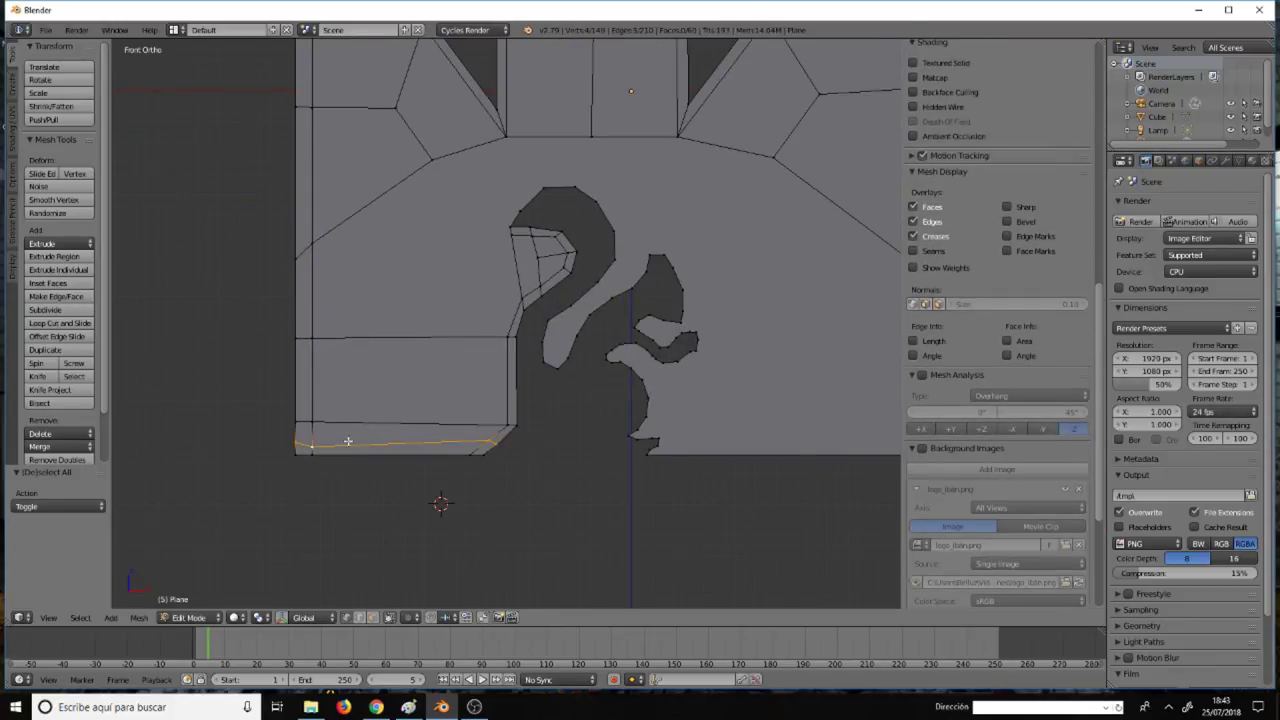
pyautogui.press('s')
pyautogui.press('z')
pyautogui.press('0')
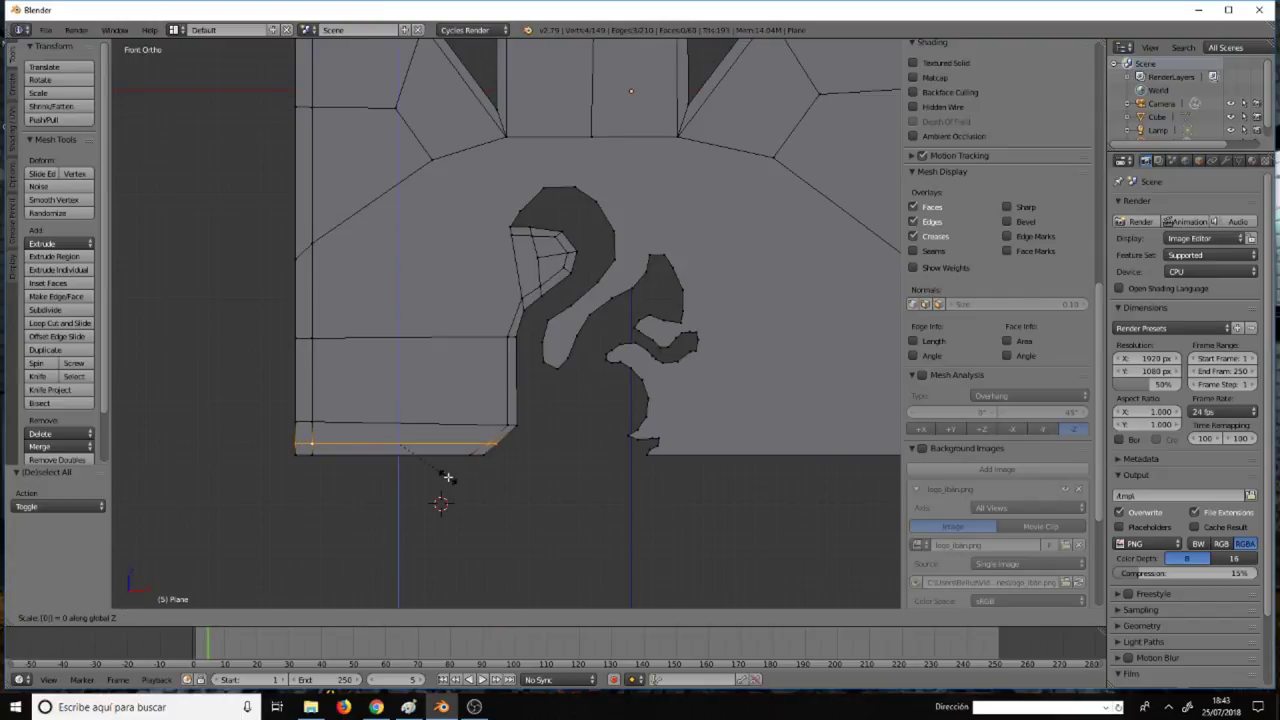
pyautogui.press('Return')
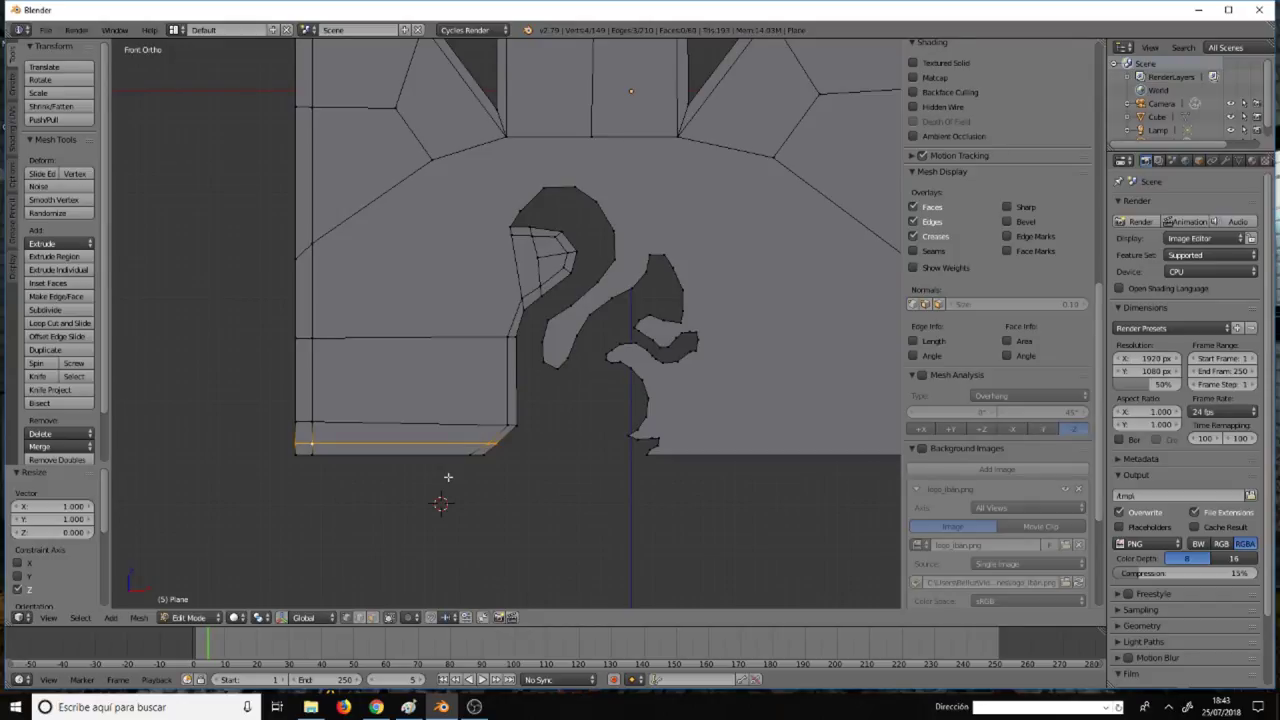
# Nudge the edge row vertically, then vertex-slide its end toward the silhouette at factor 0.440.
pyautogui.press('g')
pyautogui.press('z')
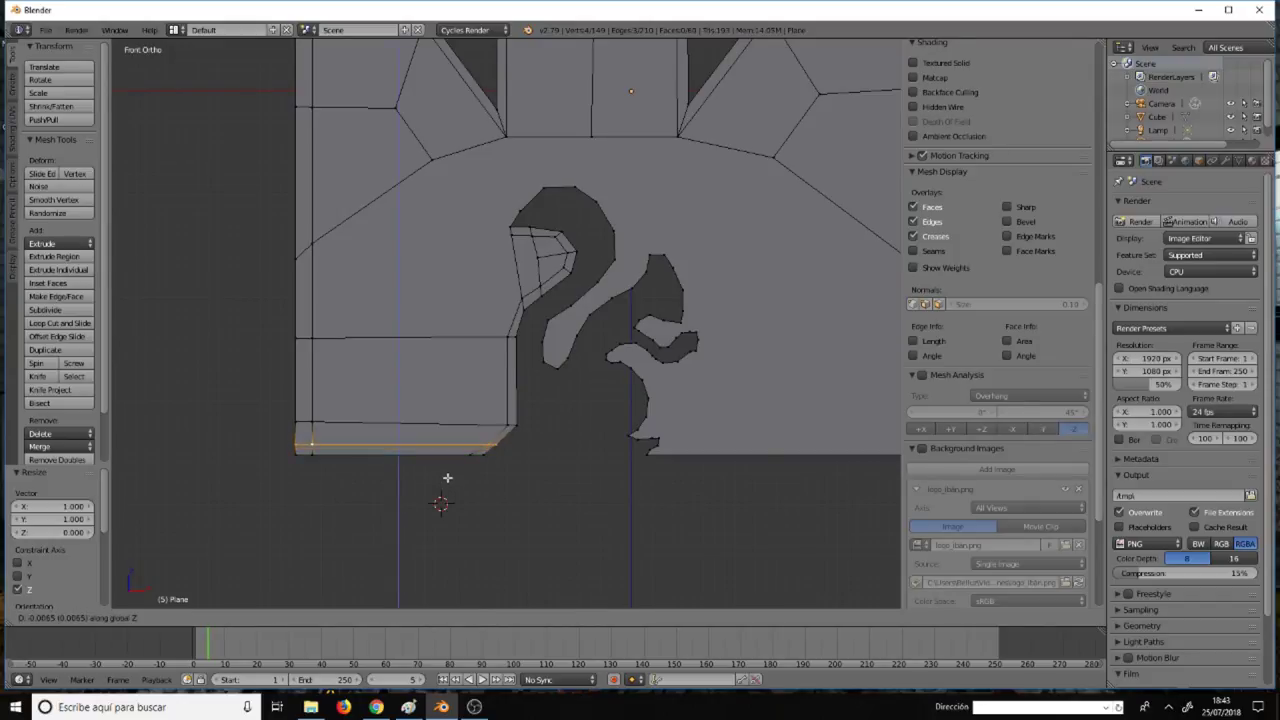
pyautogui.click(447, 477)
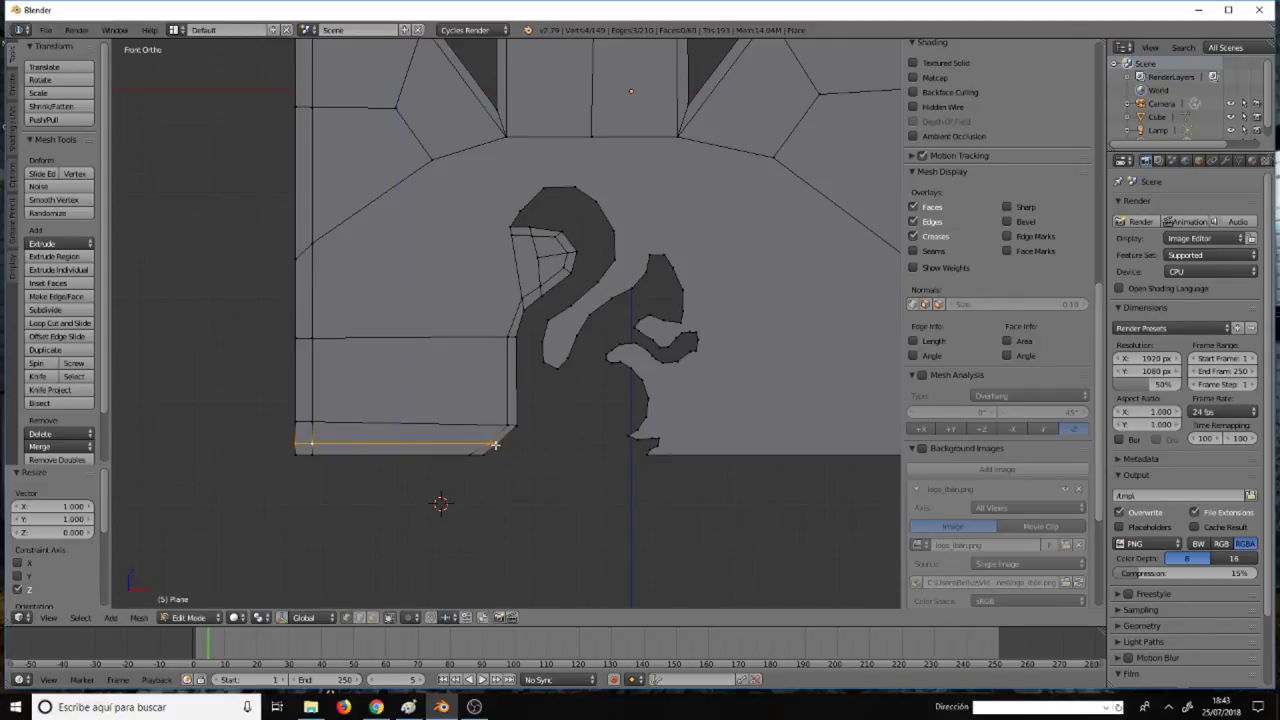
pyautogui.hotkey('shift', 'v')
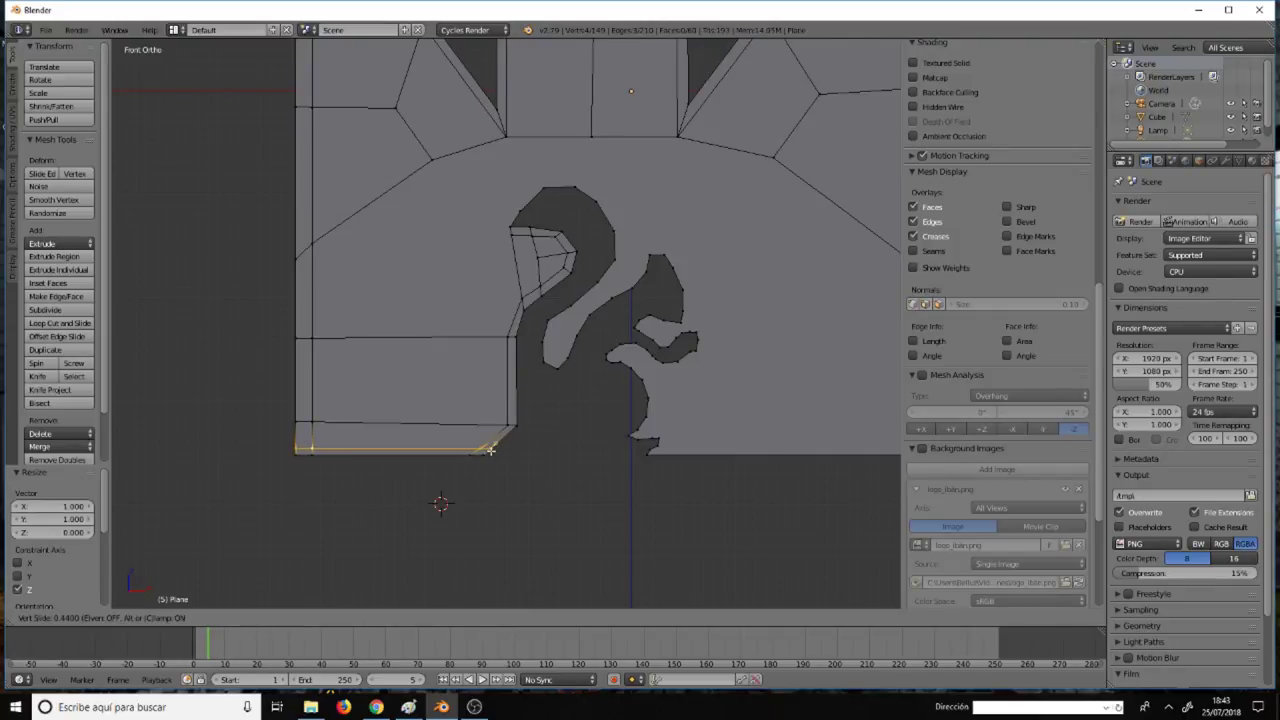
pyautogui.click(490, 451)
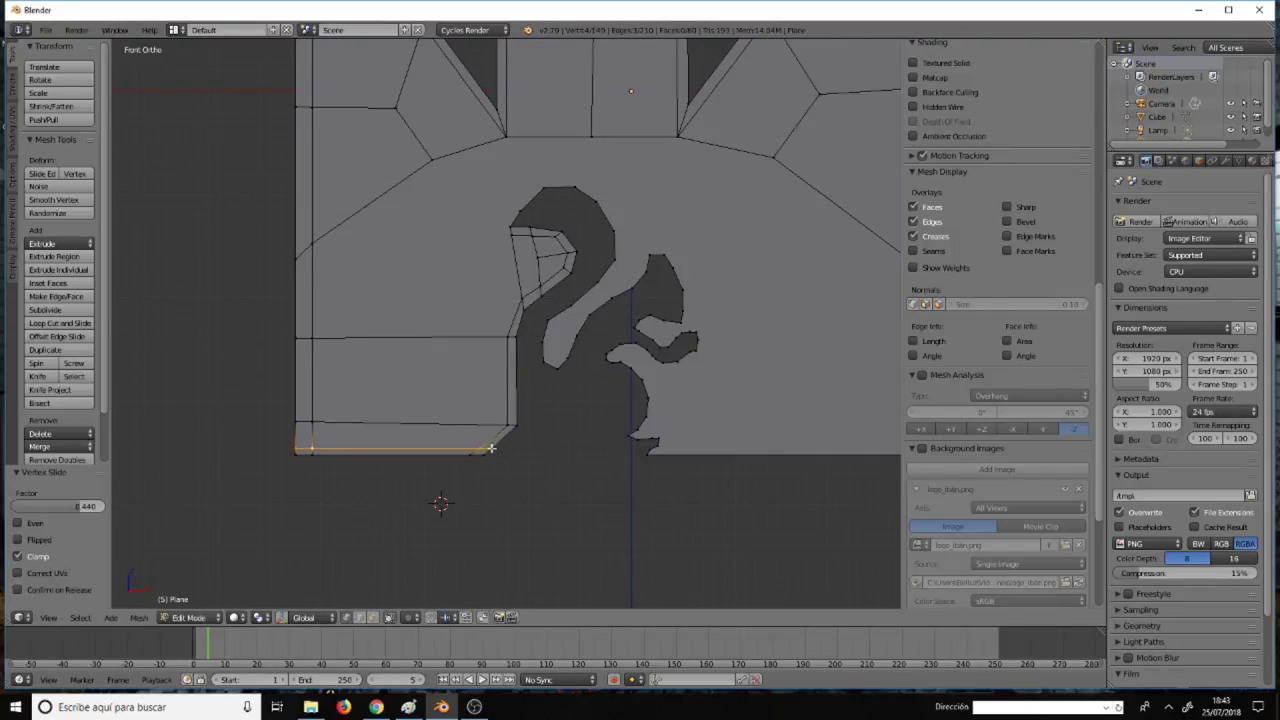
pyautogui.scroll(1, 481, 451)
pyautogui.scroll(3, 484, 452)
# Shift the selected corner vertex slightly left, then slide it and its bottom neighbour along their edges.
pyautogui.scroll(2, 490, 455)
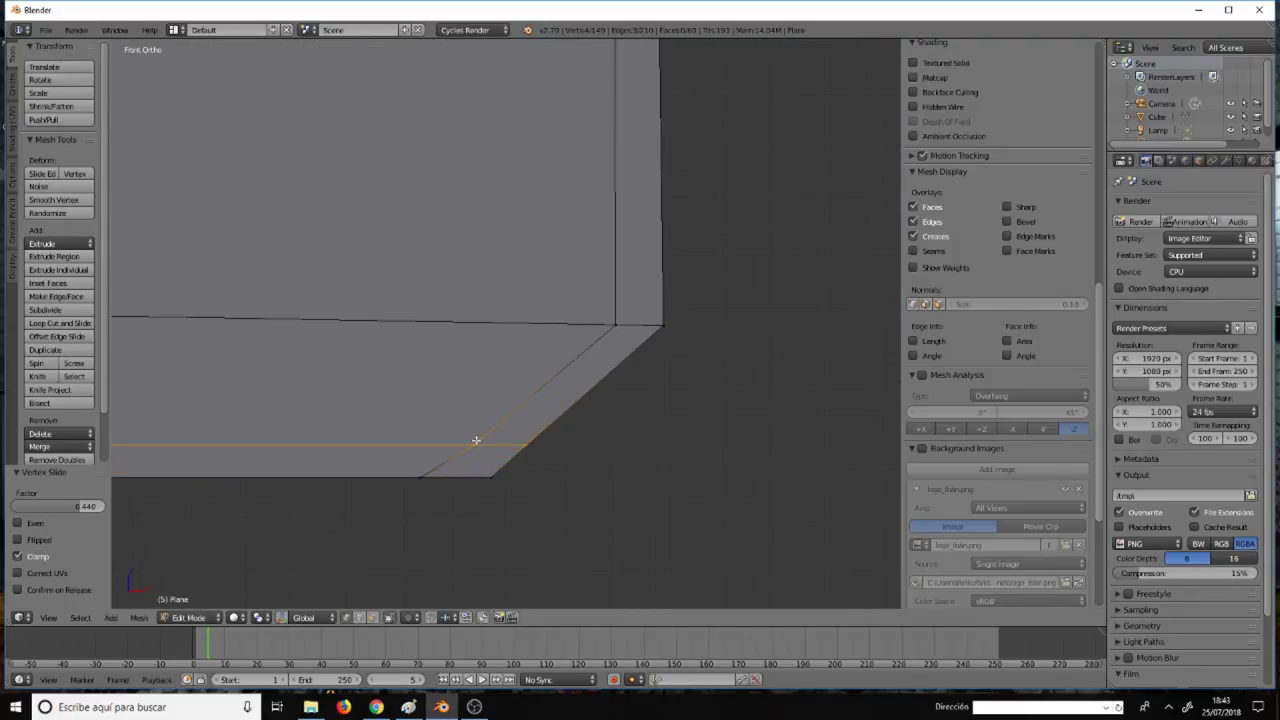
pyautogui.press('g')
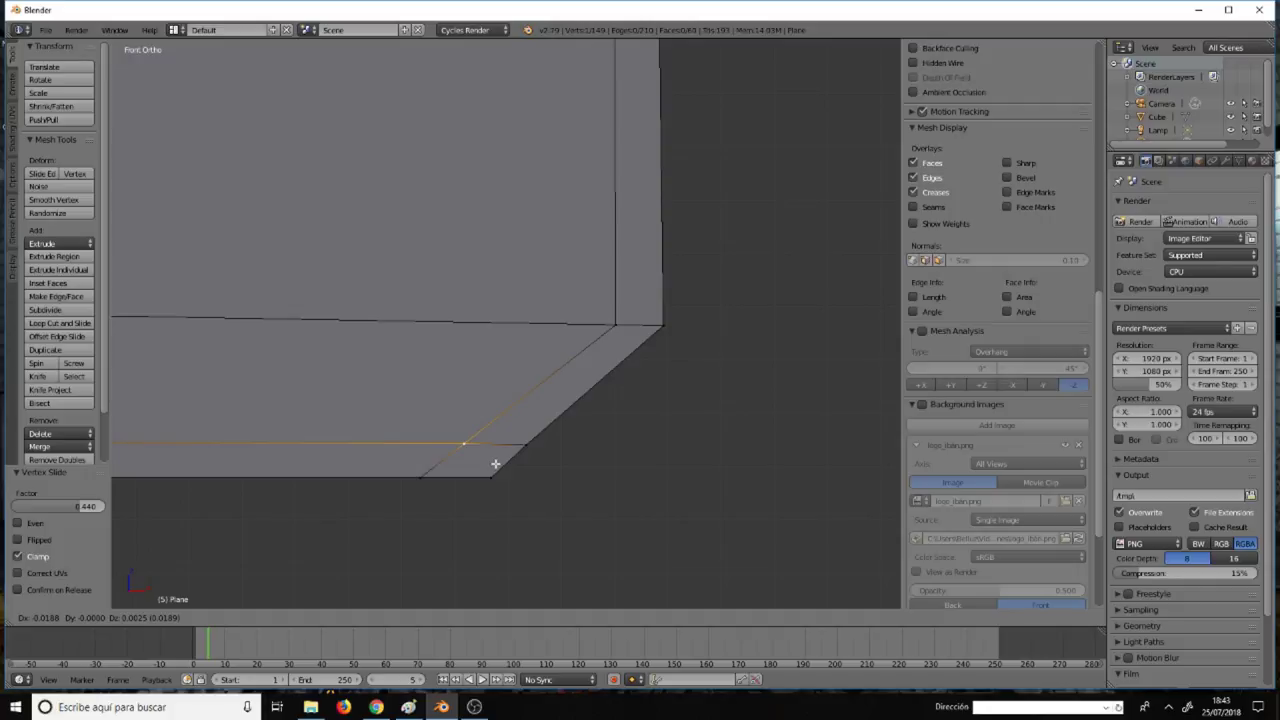
pyautogui.click(494, 463)
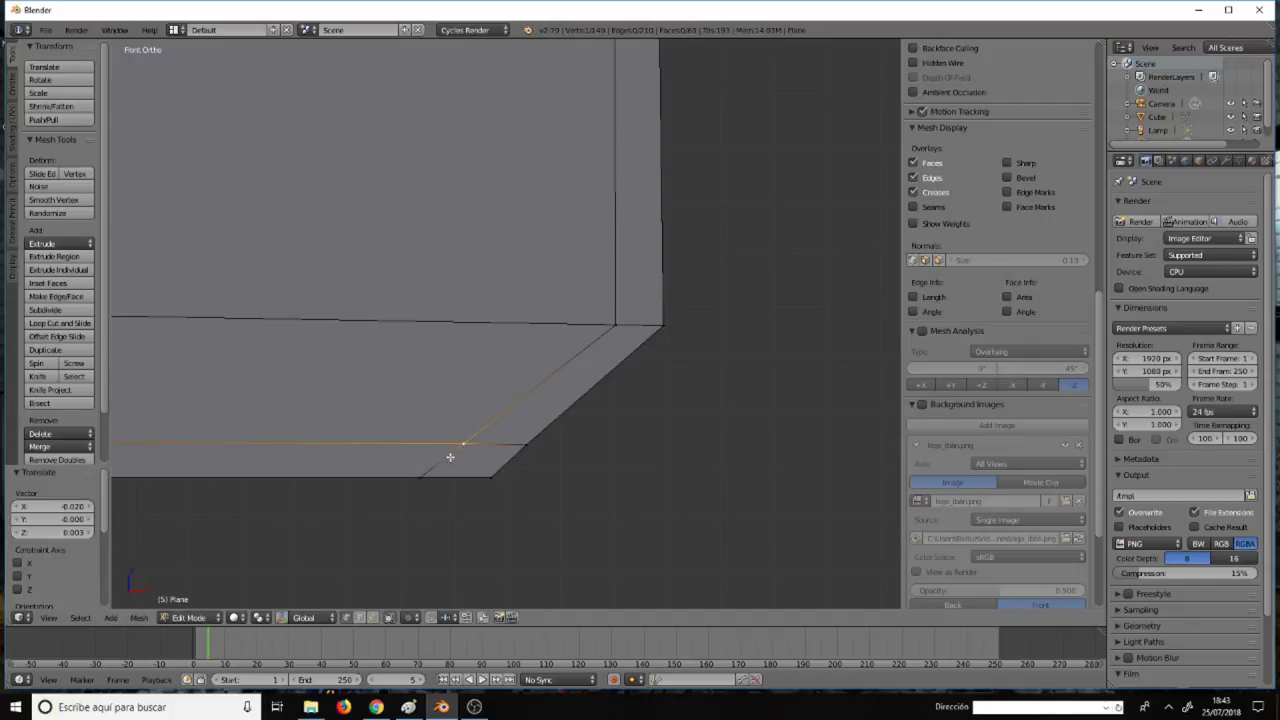
pyautogui.keyDown('shift'); pyautogui.rightClick(428, 470); pyautogui.keyUp('shift')
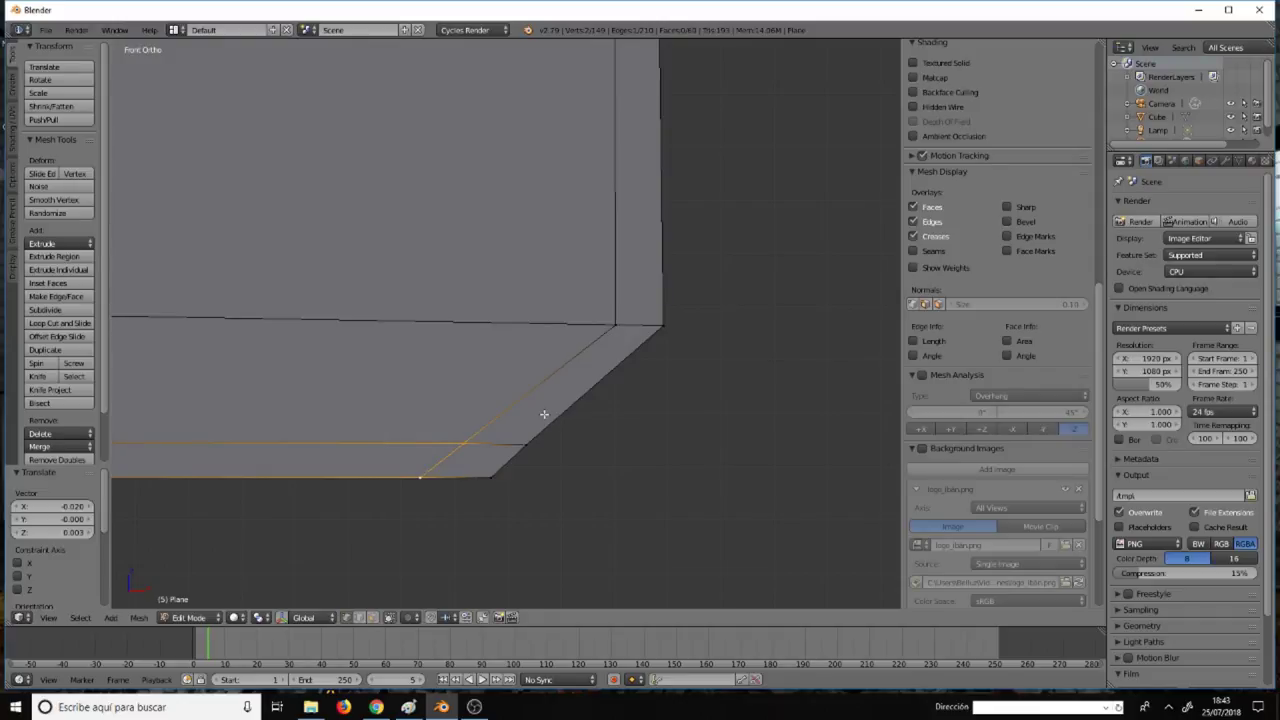
pyautogui.hotkey('shift', 'v')
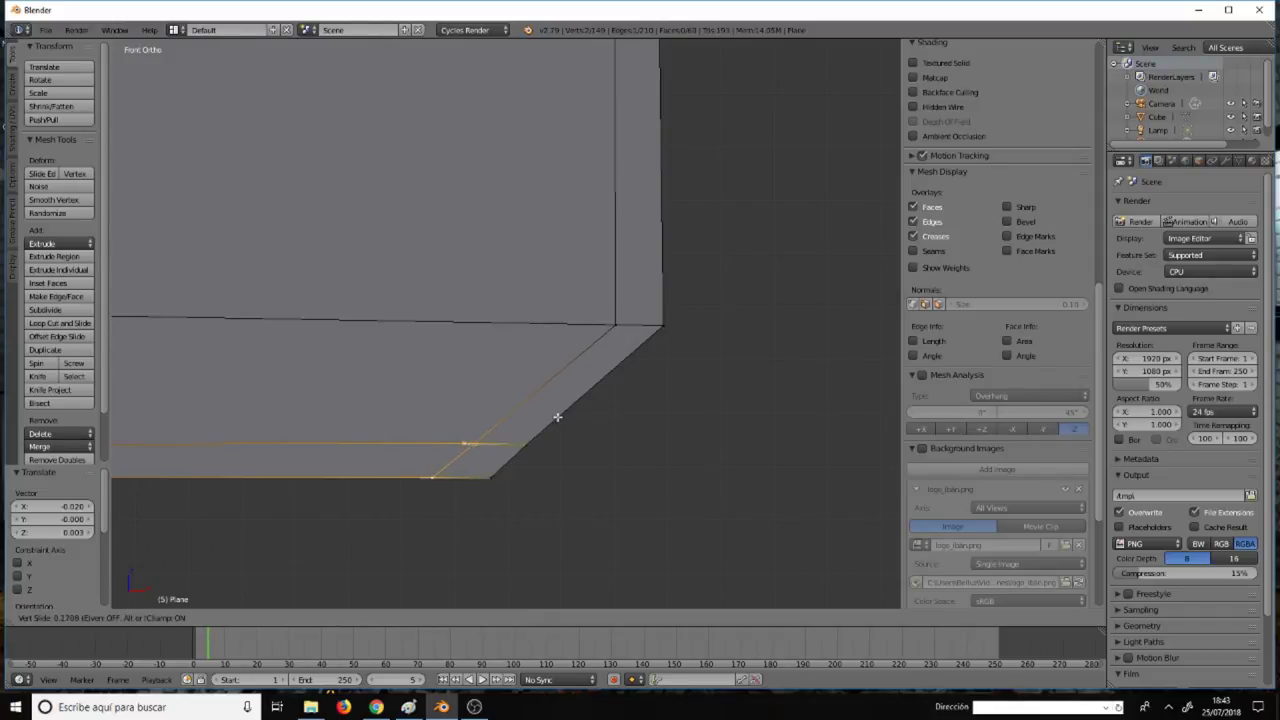
pyautogui.click(567, 418)
# Vertex-slide the corner vertex above along its edge.
pyautogui.rightClick(617, 324)
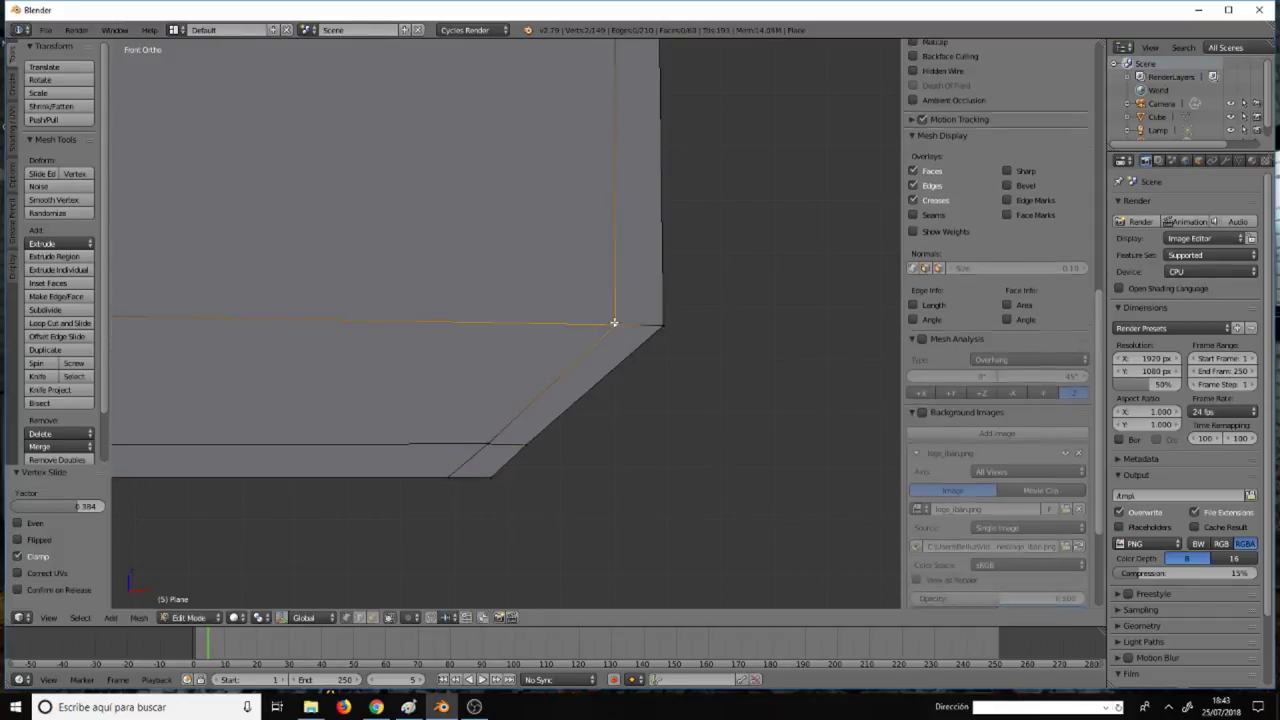
pyautogui.hotkey('shift', 'v')
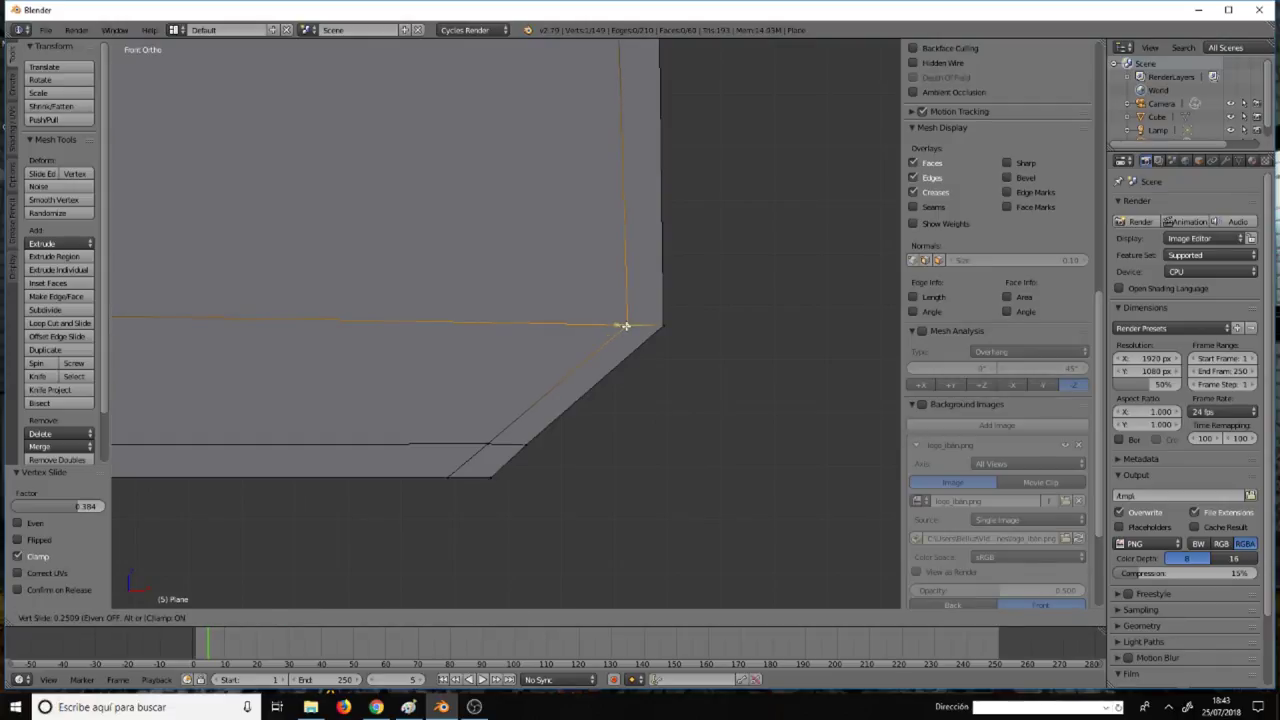
pyautogui.click(624, 325)
pyautogui.scroll(-3, 661, 284)
# Vertex-slide the block's upper-right corner vertex and bring the squirrel's head into view.
pyautogui.rightClick(645, 142)
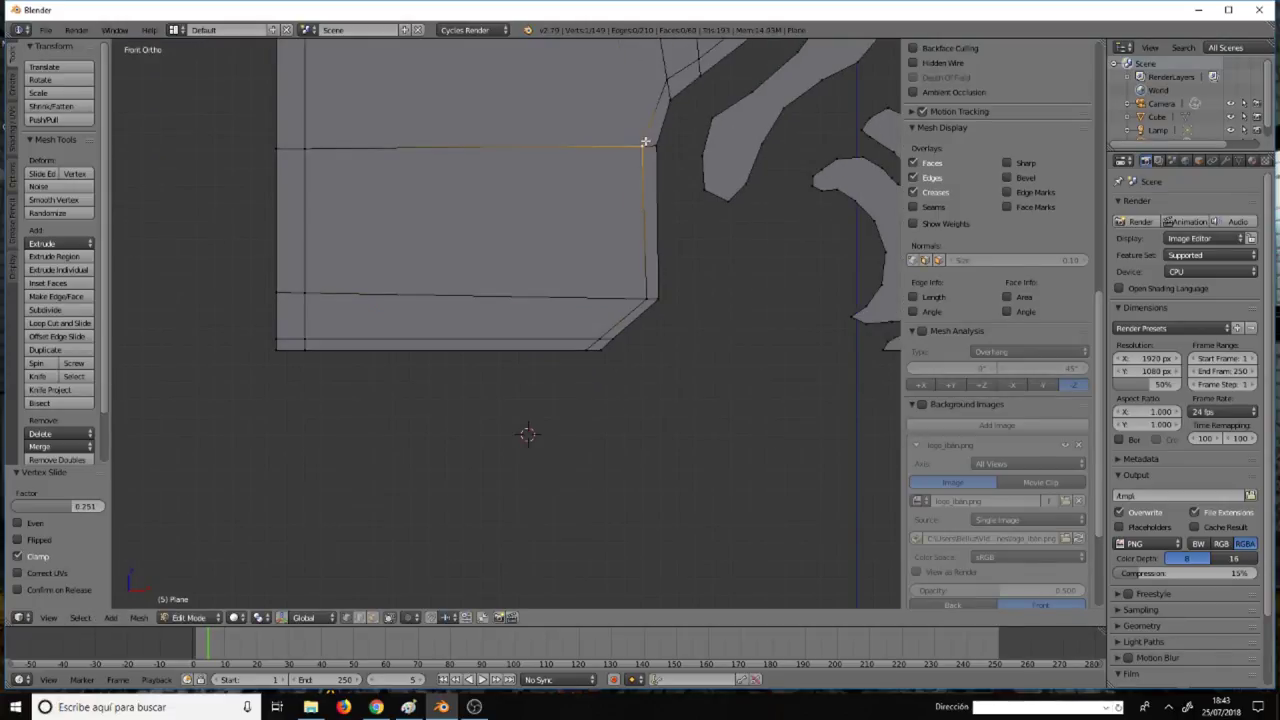
pyautogui.scroll(4, 651, 223)
pyautogui.keyDown('shift'); pyautogui.scroll(2, 663, 211); pyautogui.keyUp('shift')
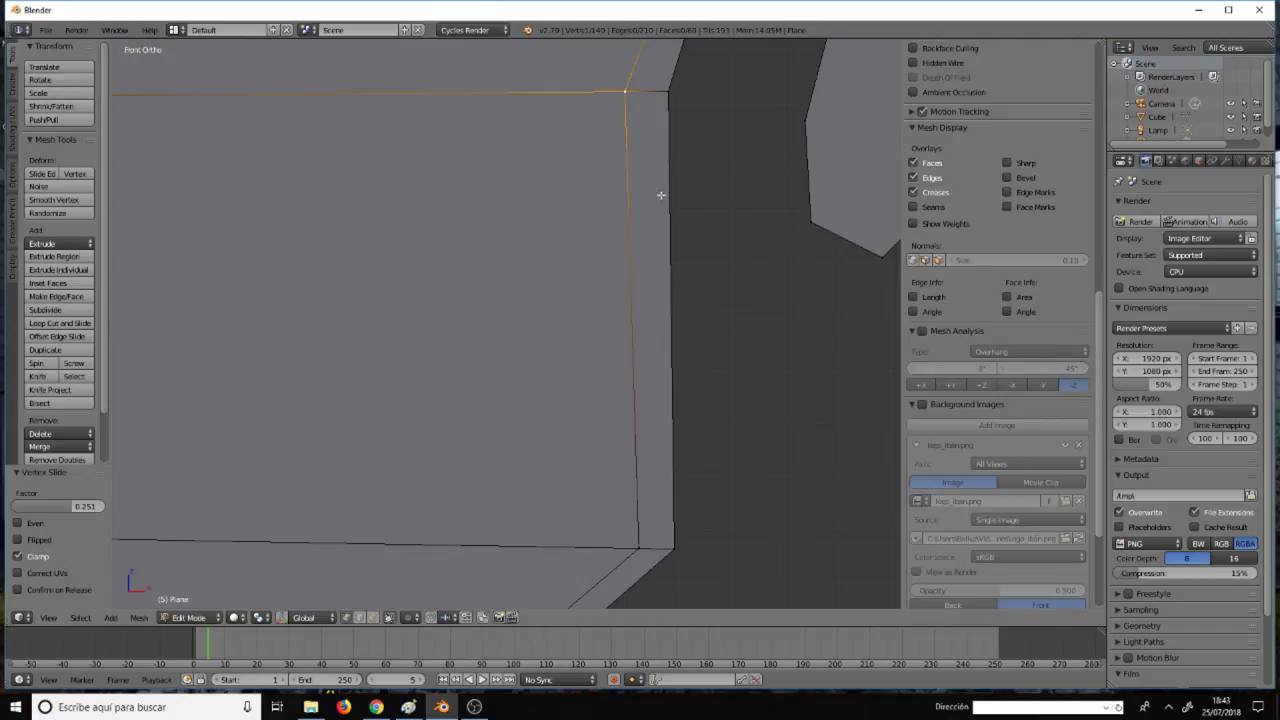
pyautogui.hotkey('shift', 'v')
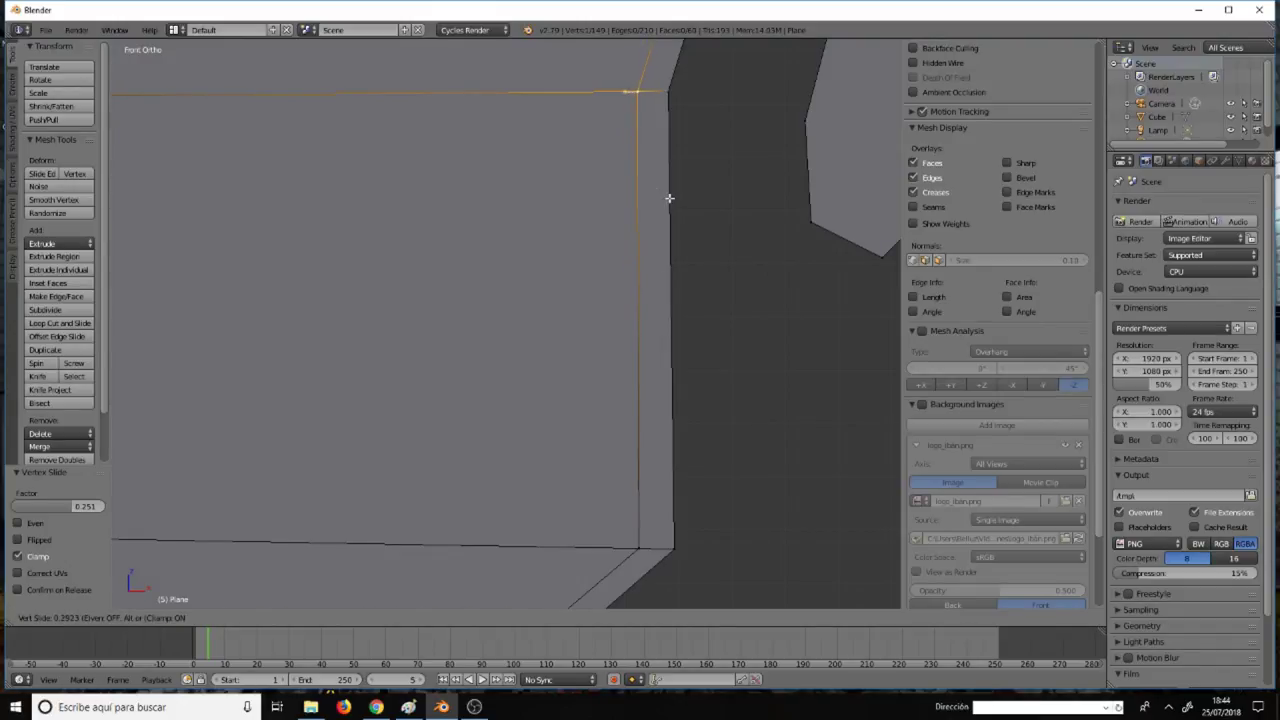
pyautogui.click(670, 198)
pyautogui.scroll(-2, 674, 197)
pyautogui.scroll(-1, 690, 197)
pyautogui.keyDown('shift'); pyautogui.moveTo(707, 196); pyautogui.dragTo(520, 420, button='middle'); pyautogui.keyUp('shift')
pyautogui.scroll(5, 510, 410)
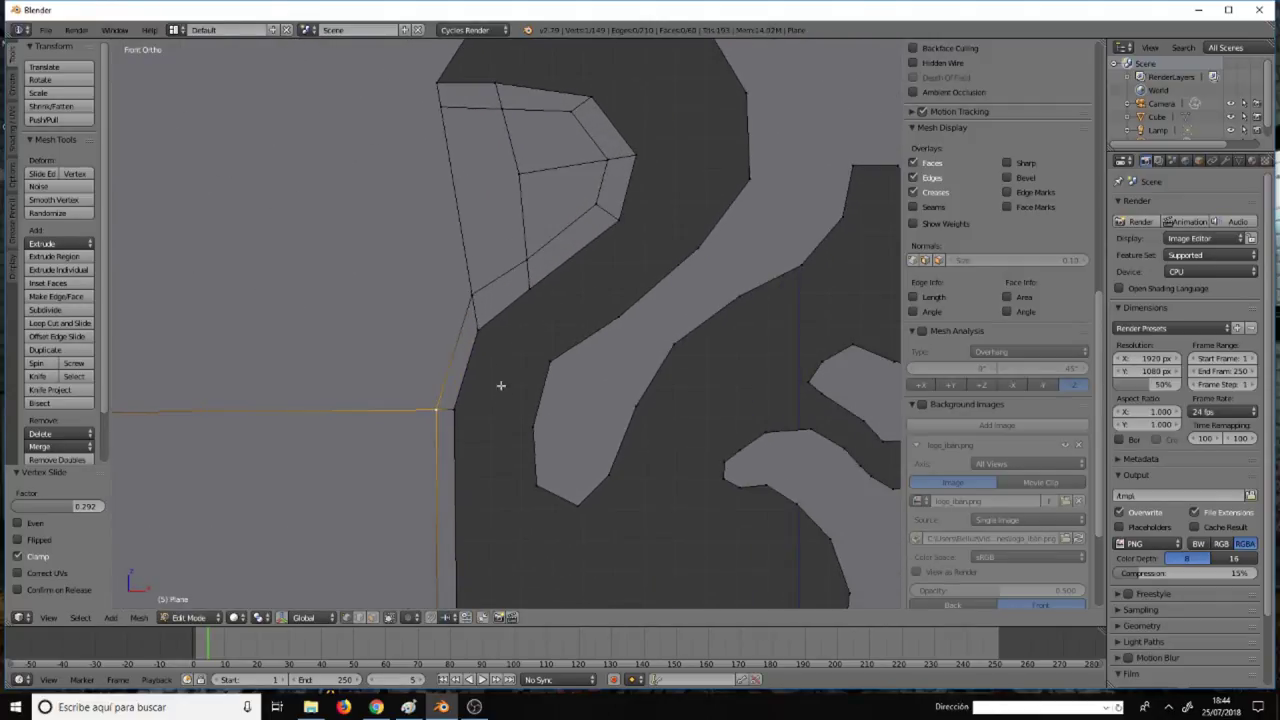
# Move the neck vertex and the next two outline vertices onto the reference outline.
pyautogui.rightClick(472, 297)
pyautogui.press('g')
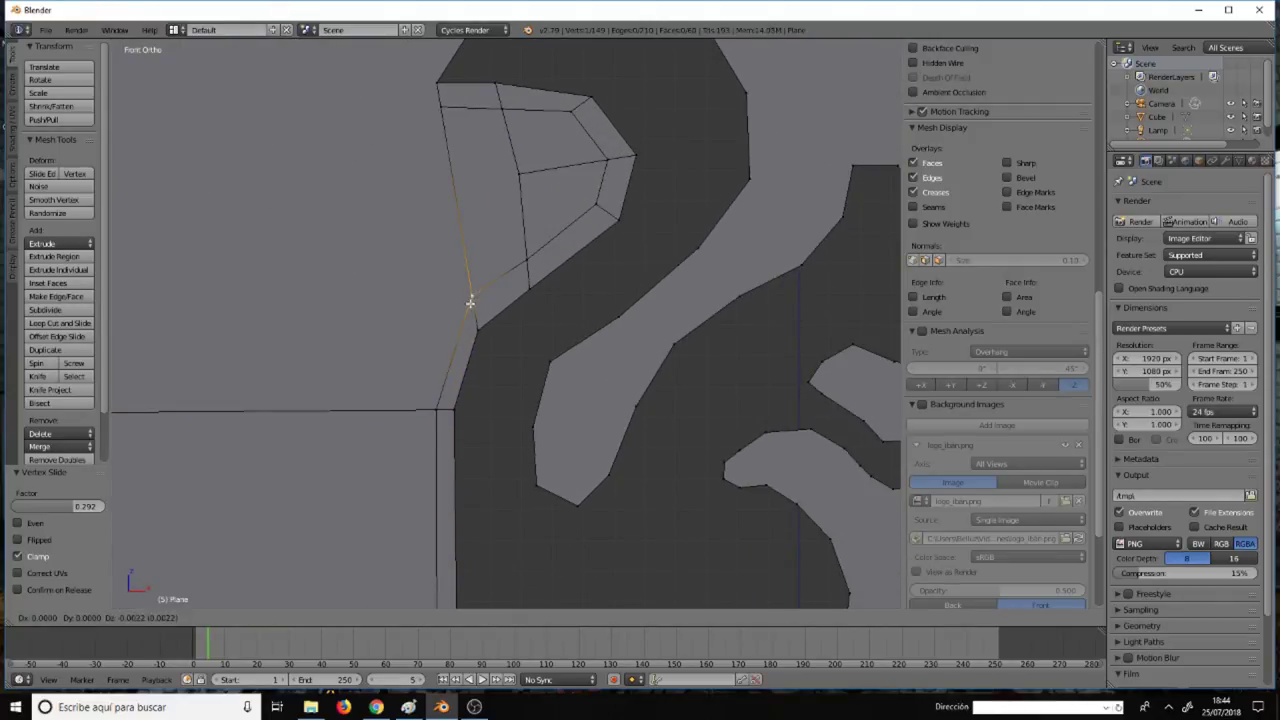
pyautogui.click(466, 315)
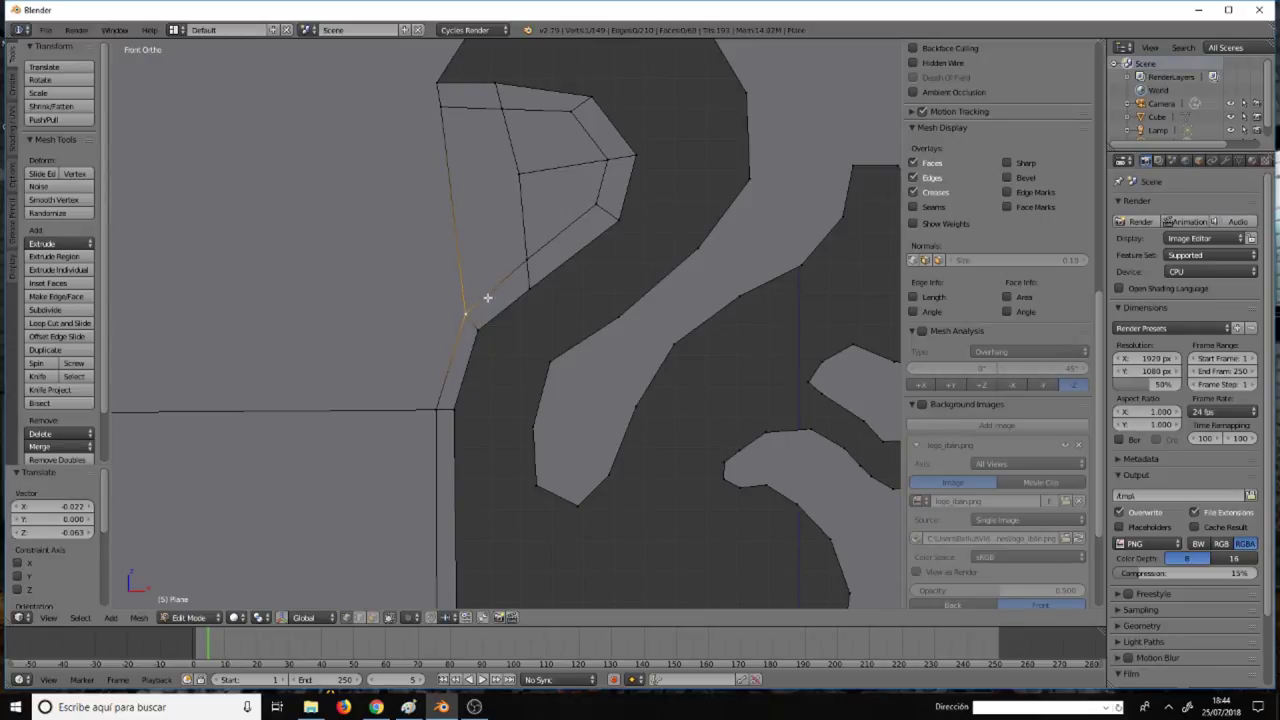
pyautogui.rightClick(526, 258)
pyautogui.press('g')
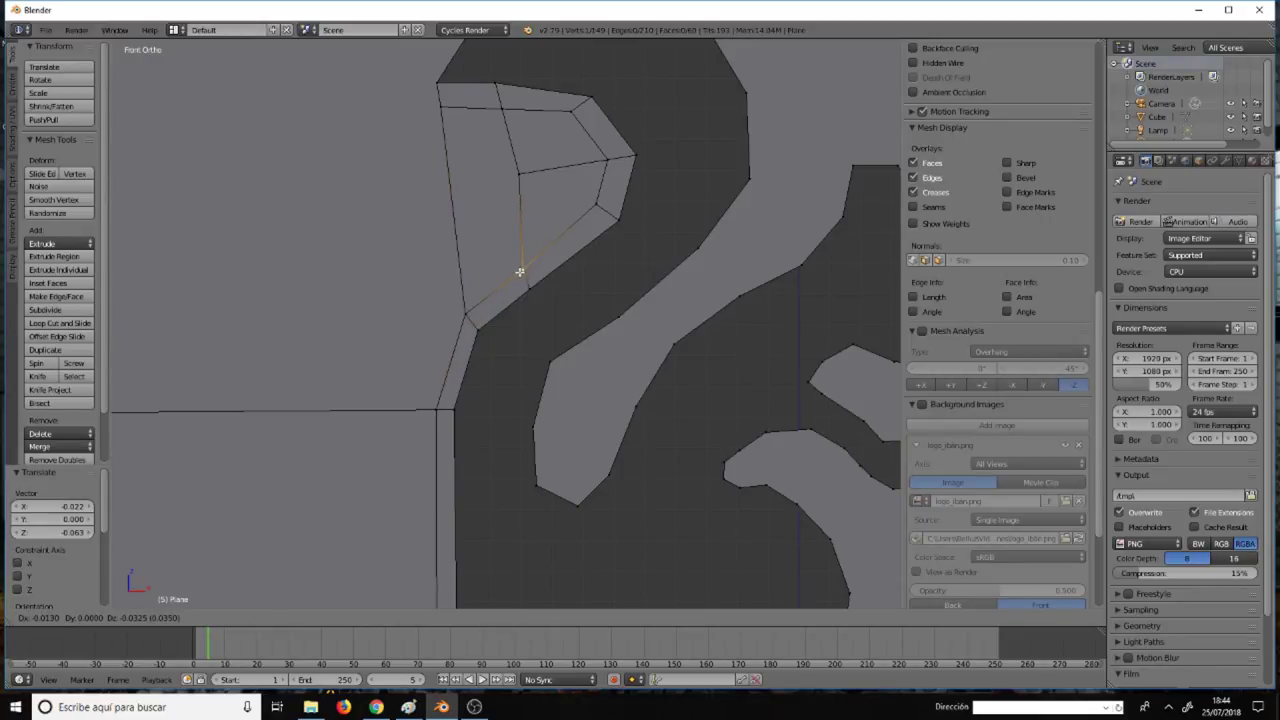
pyautogui.click(521, 269)
pyautogui.rightClick(602, 201)
pyautogui.press('g')
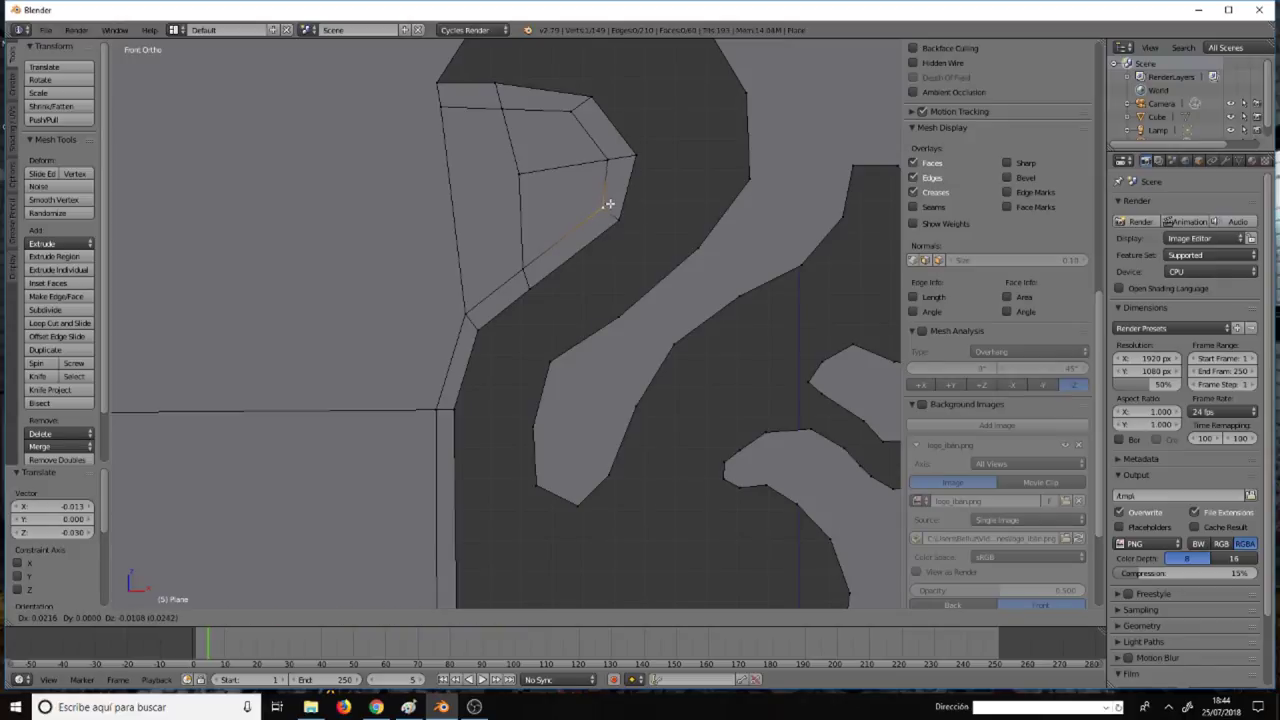
pyautogui.click(609, 203)
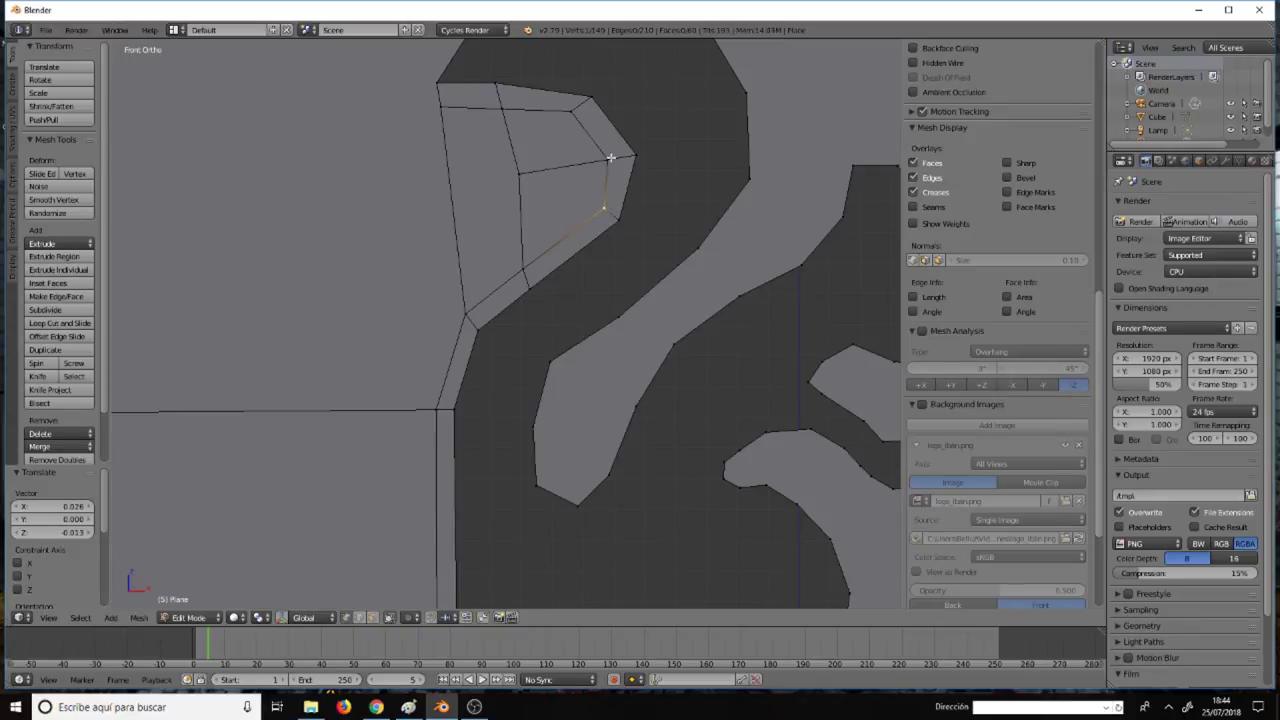
# Reposition the ear vertices, moving the upper-left one by X -0.071, Z 0.037.
pyautogui.rightClick(613, 158)
pyautogui.press('g')
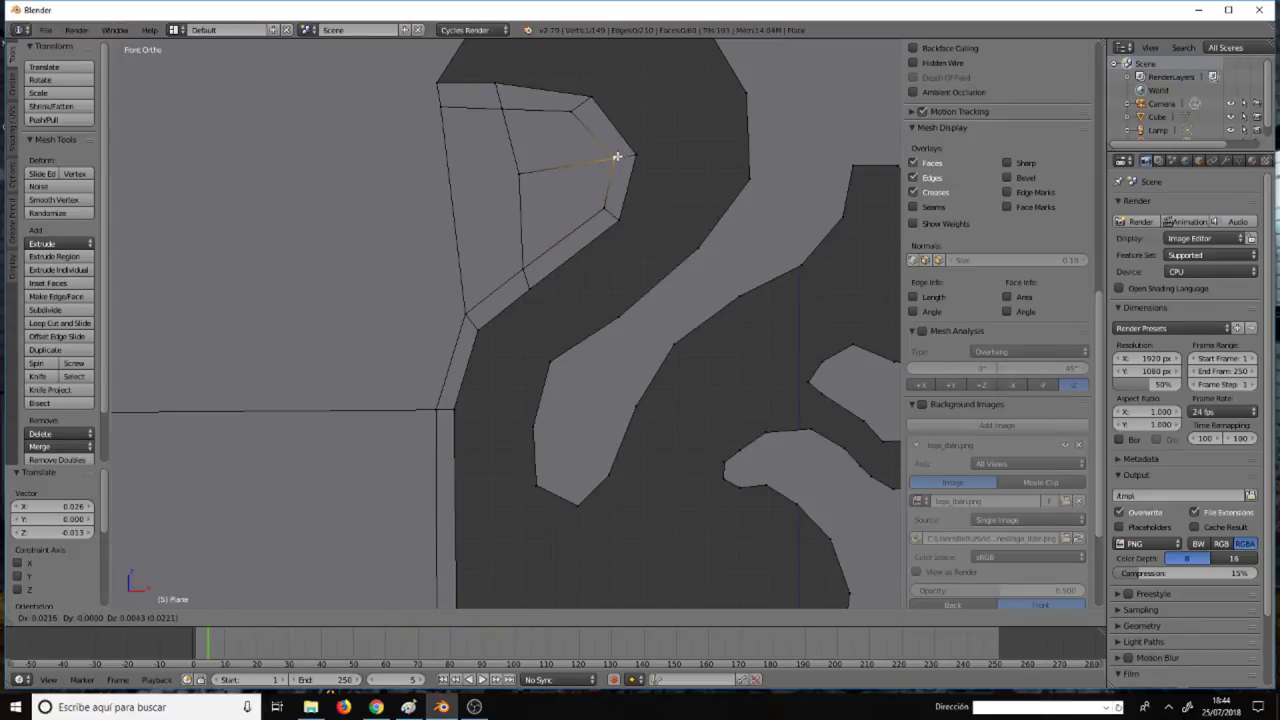
pyautogui.click(617, 155)
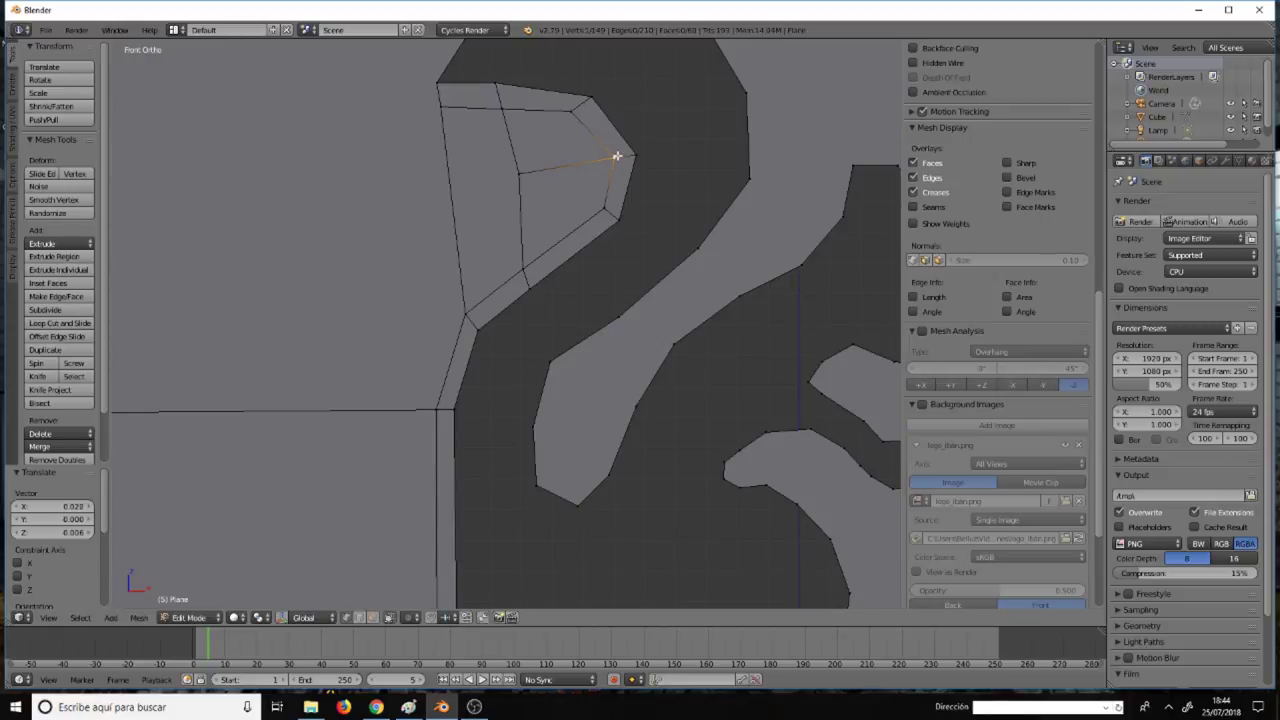
pyautogui.rightClick(573, 108)
pyautogui.press('g')
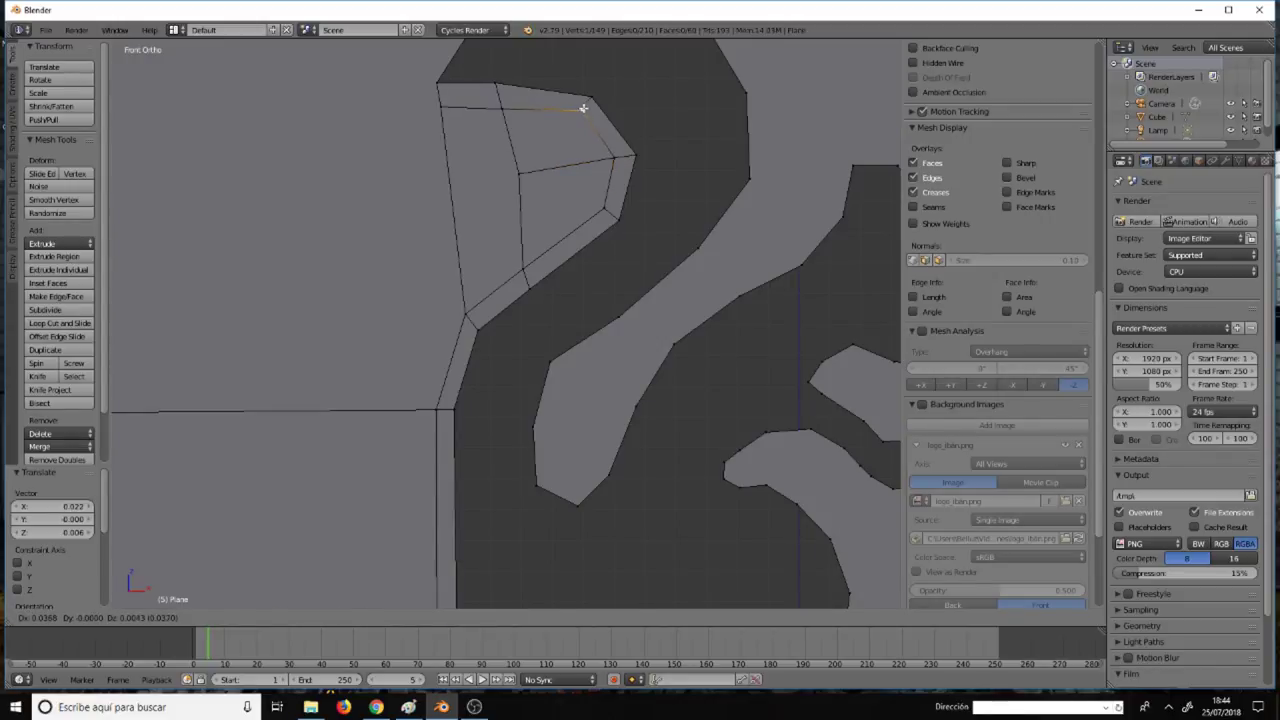
pyautogui.click(584, 109)
pyautogui.press('g')
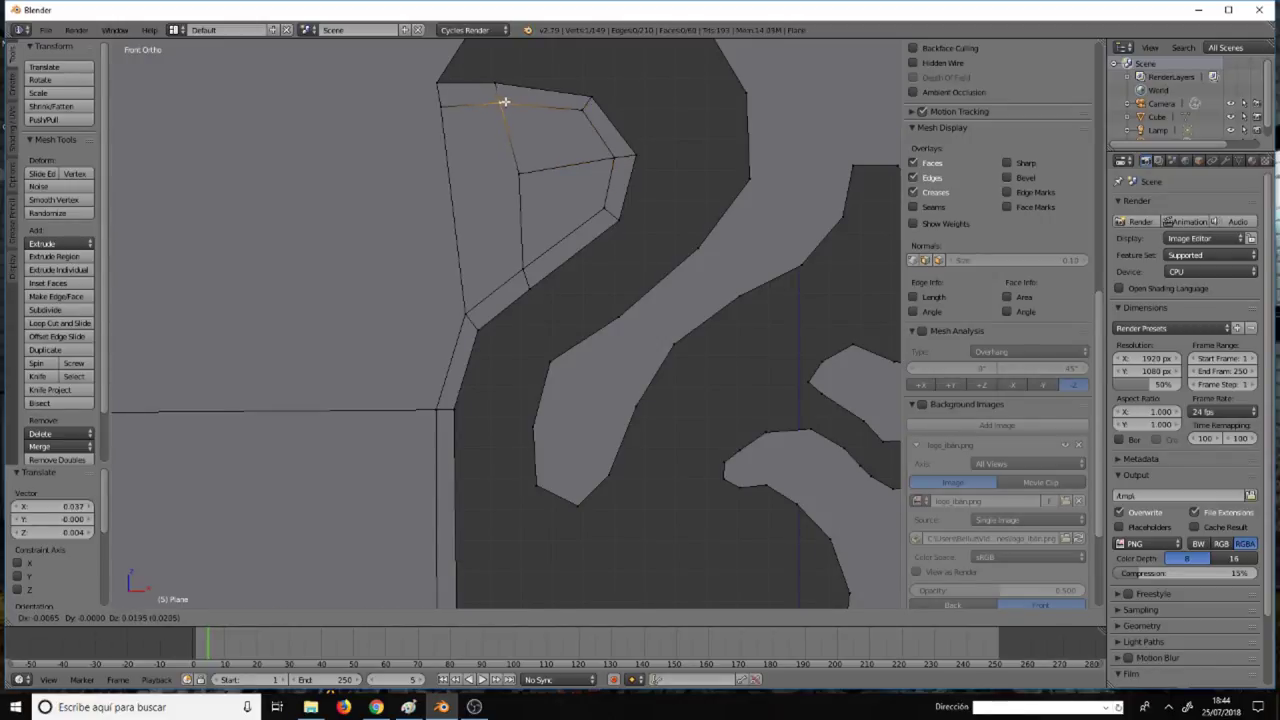
pyautogui.click(504, 101)
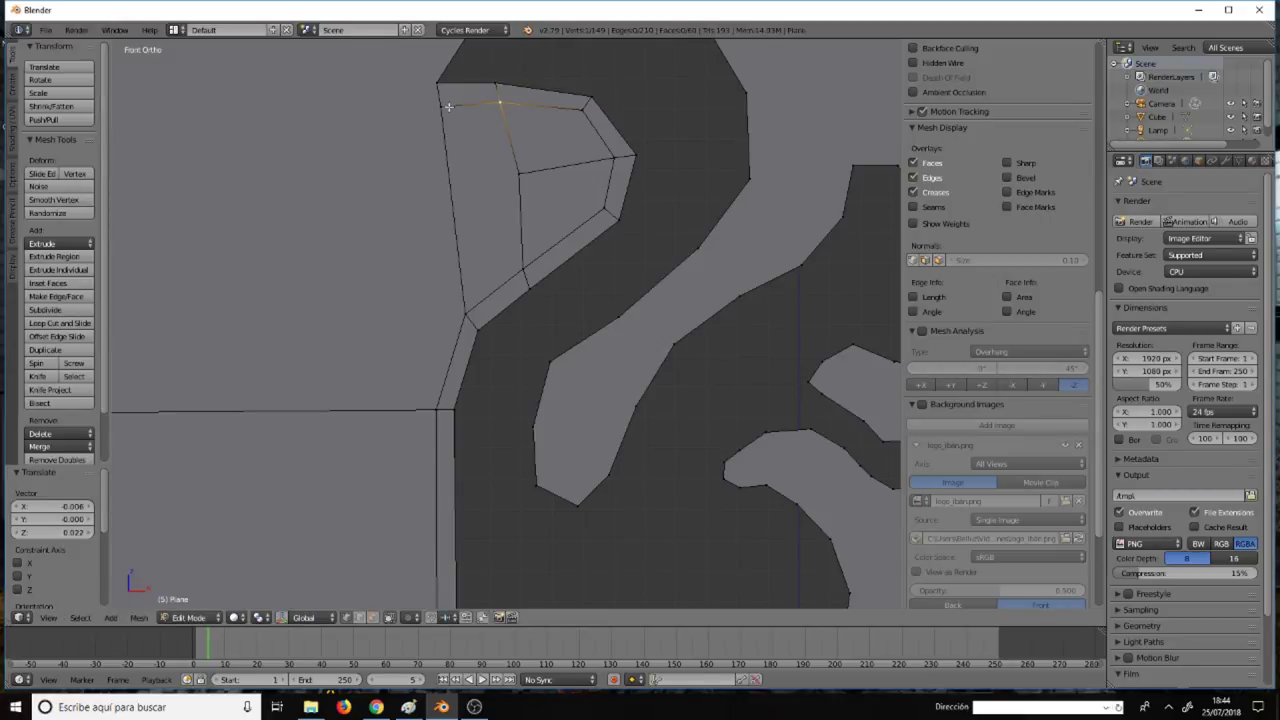
pyautogui.rightClick(441, 104)
pyautogui.press('g')
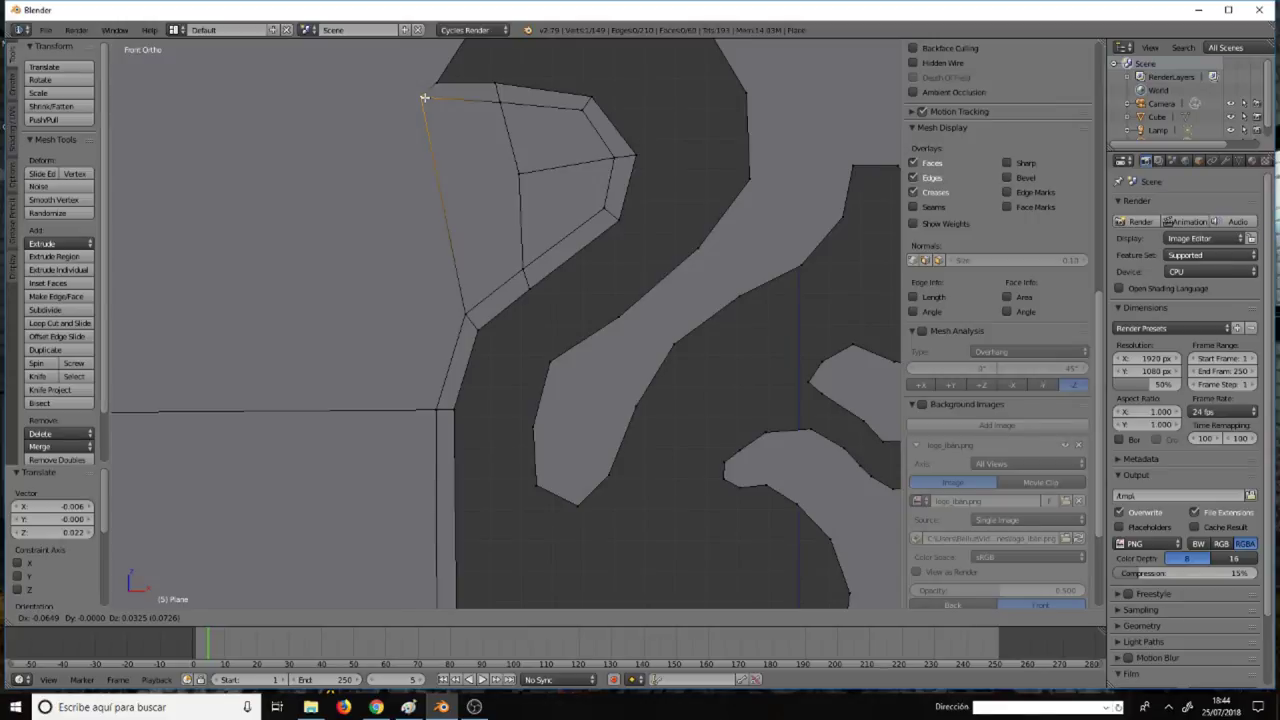
pyautogui.click(423, 98)
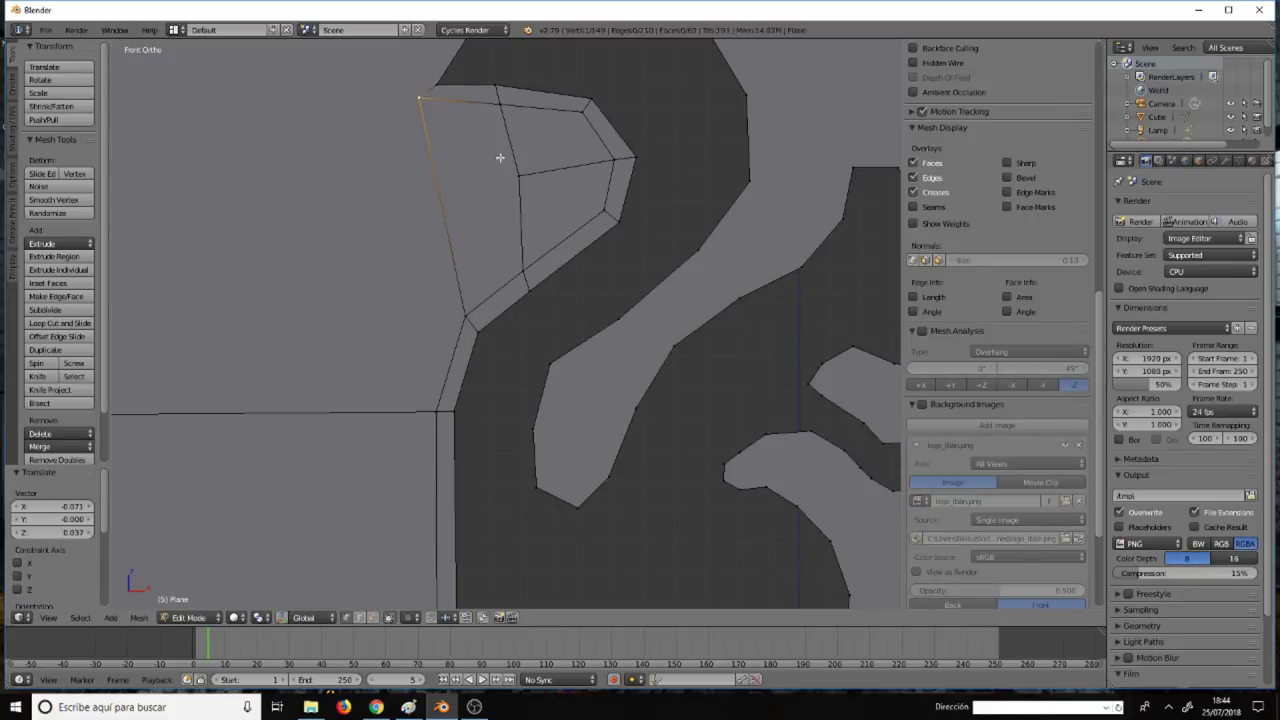
pyautogui.keyDown('shift'); pyautogui.moveTo(500, 157); pyautogui.dragTo(516, 434, button='middle'); pyautogui.keyUp('shift')
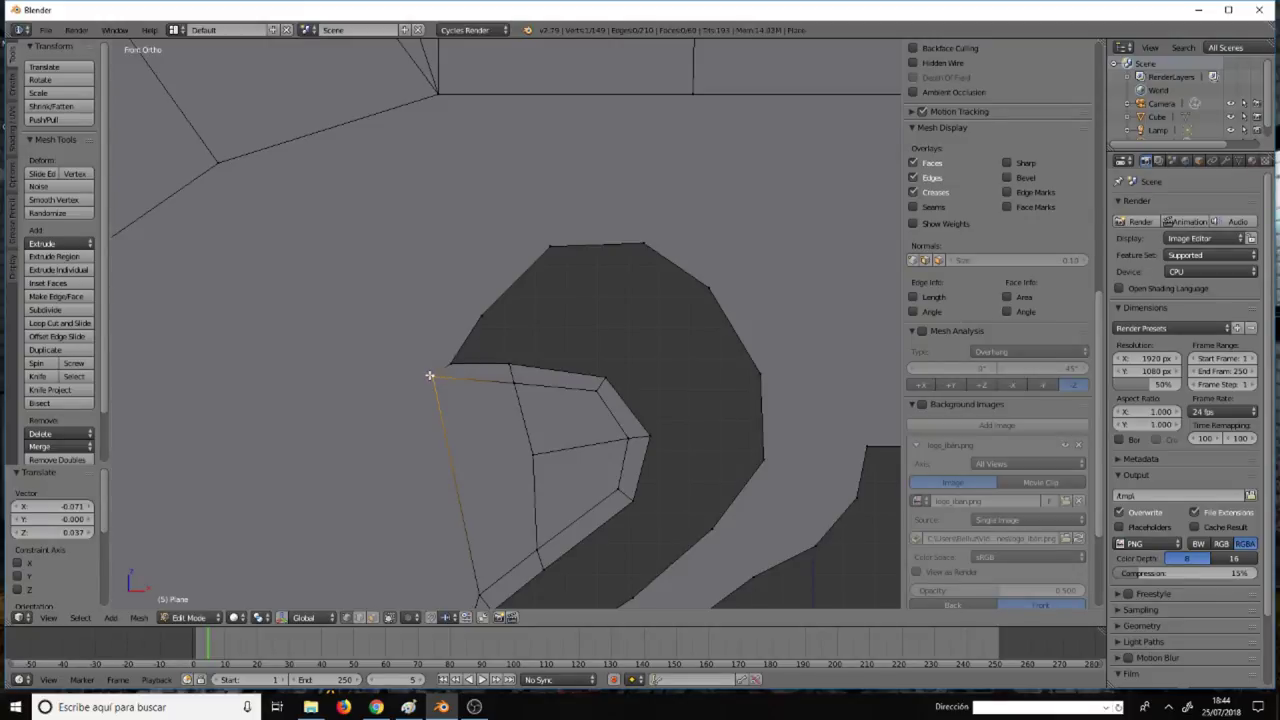
# Knife-cut along the outer arc of the squirrel's head from the ear down its back.
pyautogui.press('k')
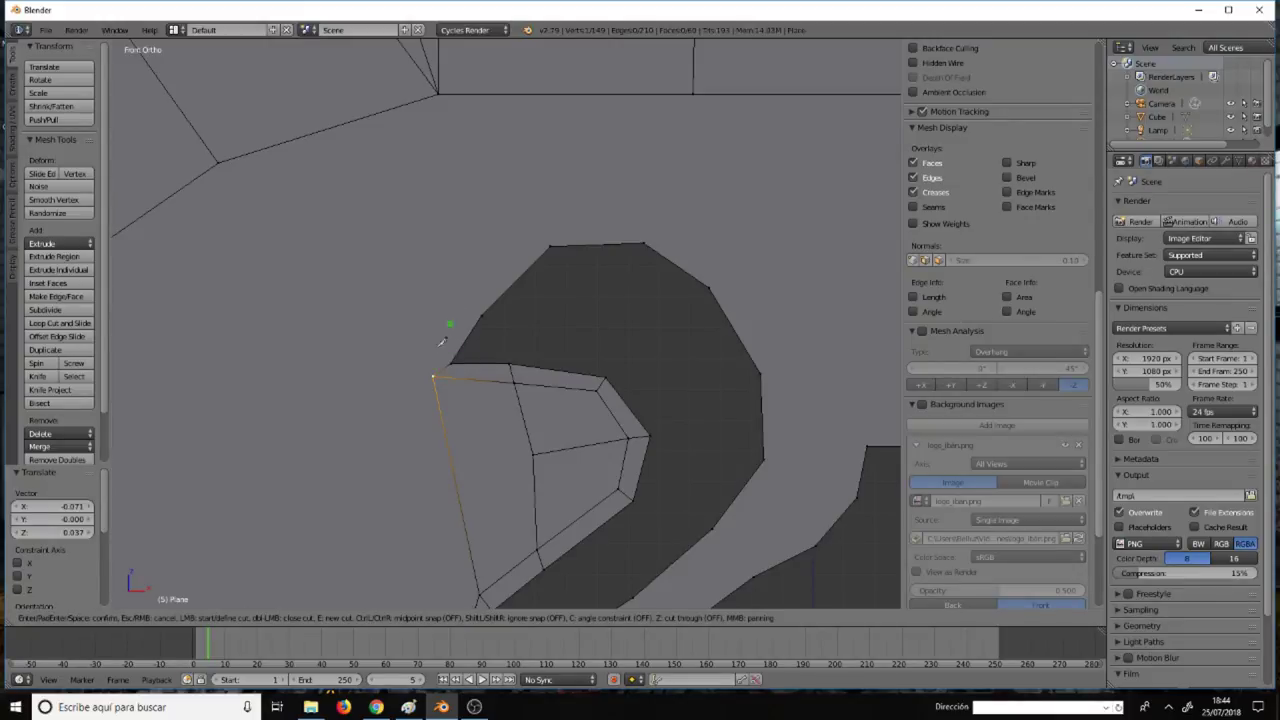
pyautogui.click(435, 375)
pyautogui.click(467, 305)
pyautogui.click(645, 229)
pyautogui.click(721, 276)
pyautogui.click(776, 369)
pyautogui.click(779, 465)
pyautogui.click(722, 531)
# Add the inner cut line back up the head curve to the ear and confirm the cuts.
pyautogui.click(767, 456)
pyautogui.click(780, 461)
pyautogui.click(769, 370)
pyautogui.click(777, 368)
pyautogui.click(716, 277)
pyautogui.click(724, 274)
pyautogui.click(646, 240)
pyautogui.click(649, 218)
pyautogui.click(482, 312)
pyautogui.press('Return')
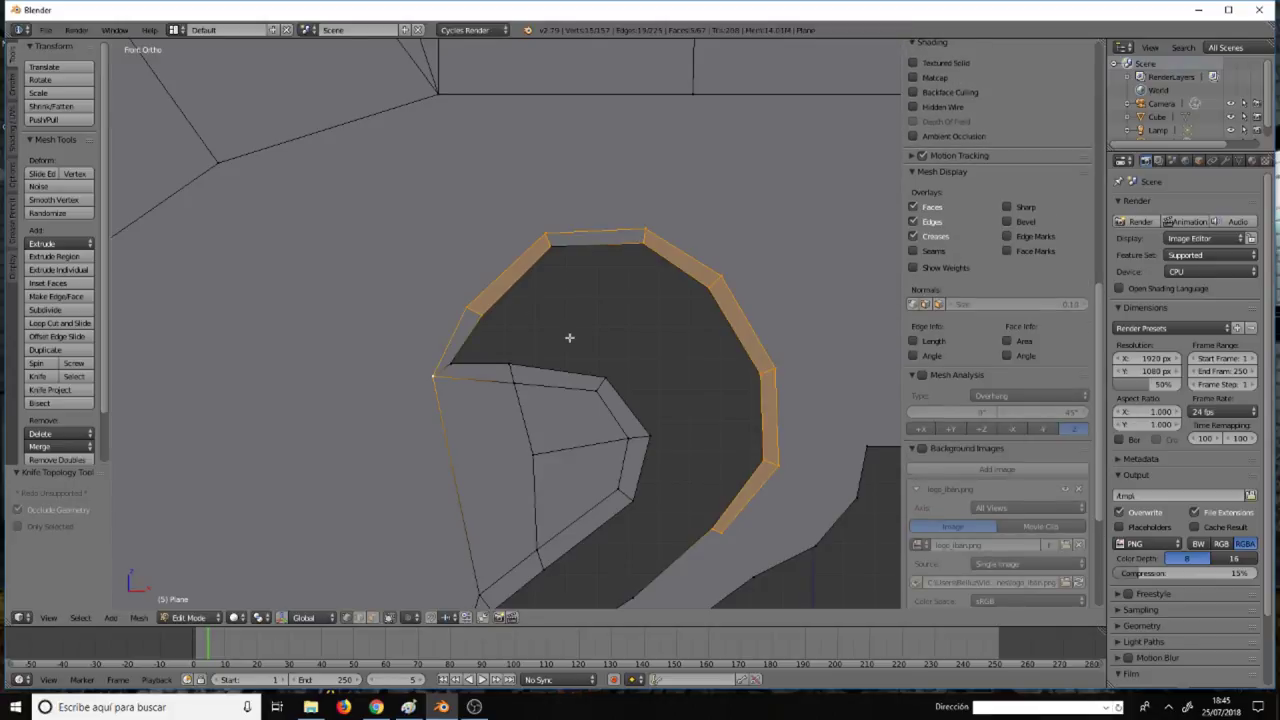
pyautogui.scroll(-4, 571, 337)
pyautogui.keyDown('shift'); pyautogui.moveTo(598, 395); pyautogui.dragTo(600, 160, button='middle'); pyautogui.keyUp('shift')
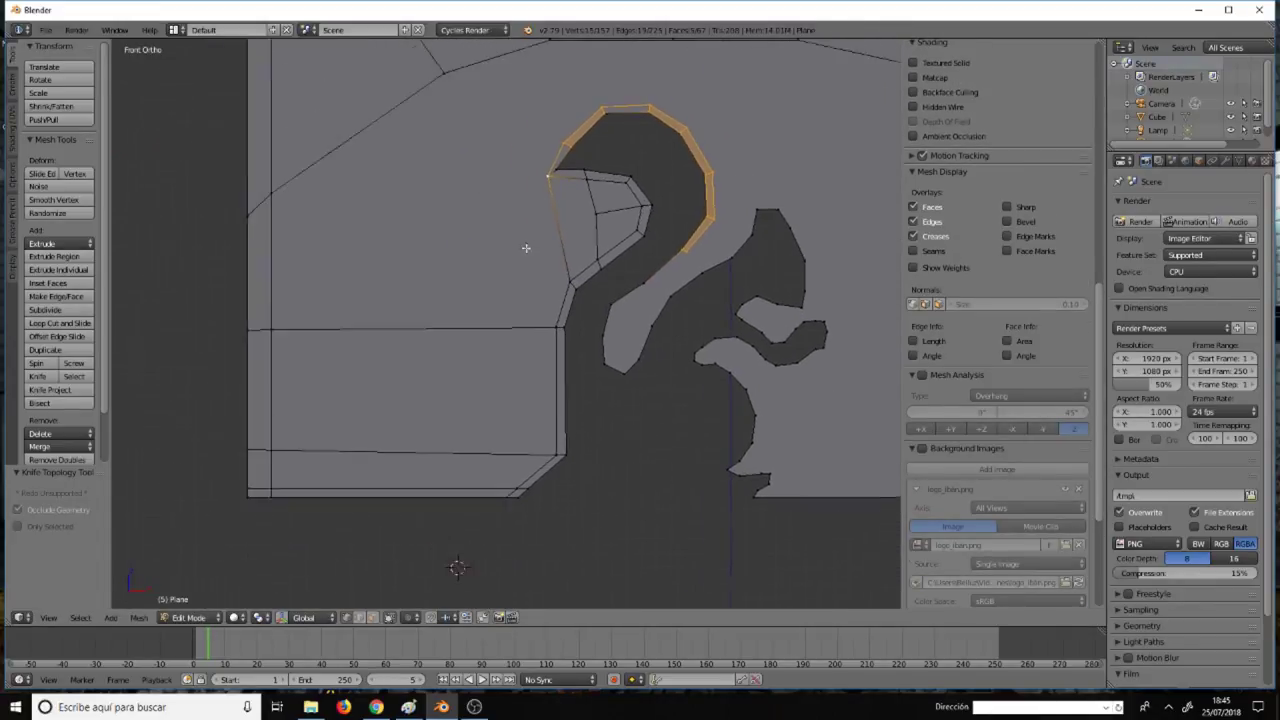
pyautogui.keyDown('shift'); pyautogui.moveTo(486, 188); pyautogui.dragTo(597, 343, button='middle'); pyautogui.keyUp('shift')
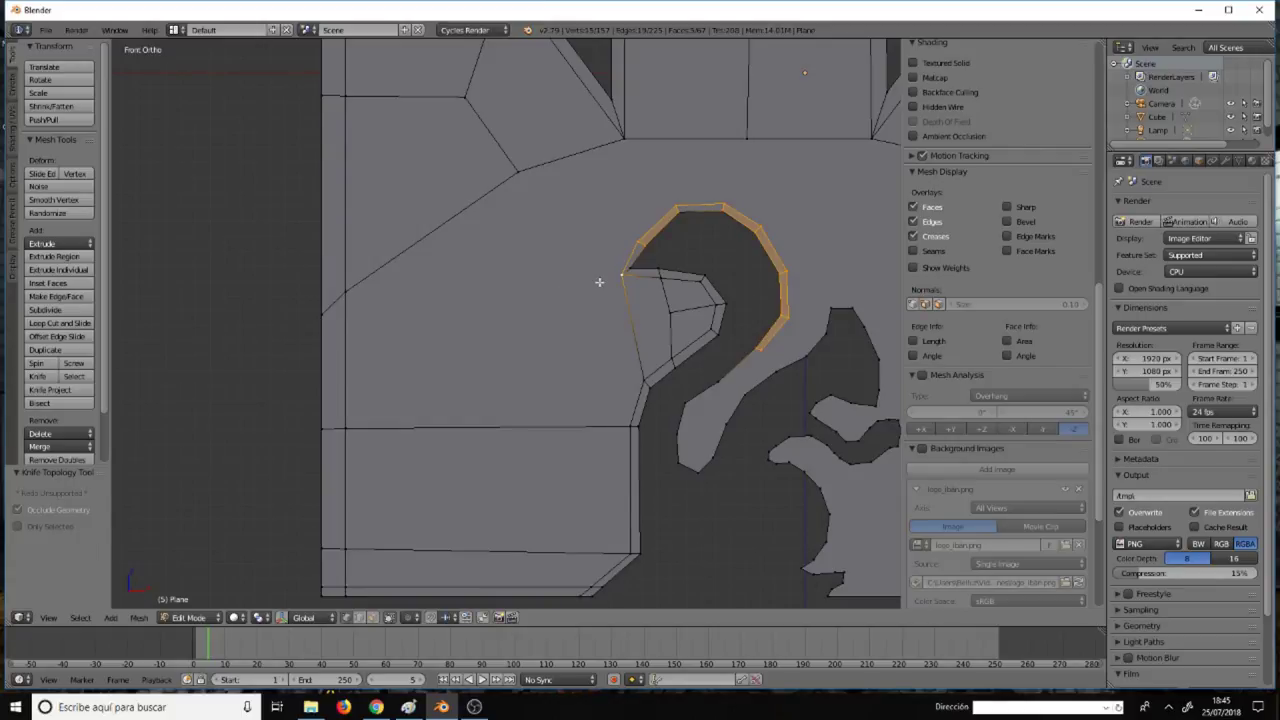
# Level two left-border vertices to one height and raise them vertically to the upper level.
pyautogui.click(618, 277)
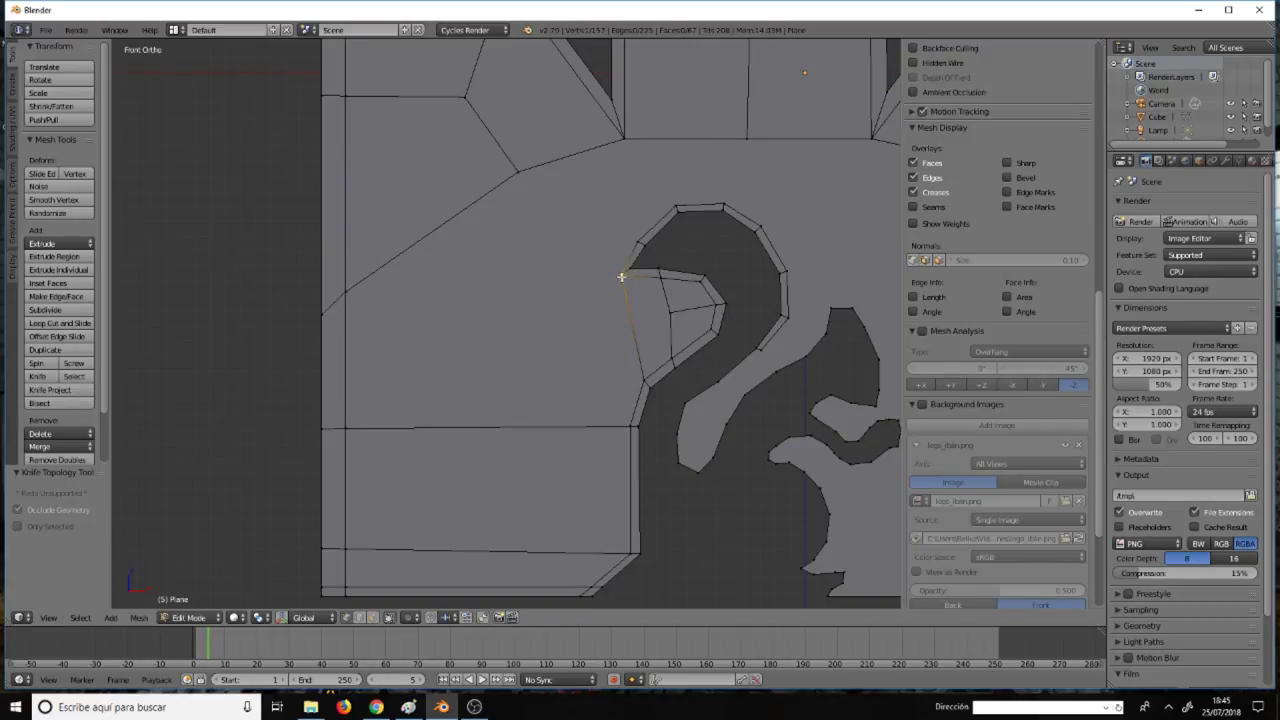
pyautogui.click(640, 379)
pyautogui.click(341, 293)
pyautogui.keyDown('shift'); pyautogui.click(327, 303); pyautogui.keyUp('shift')
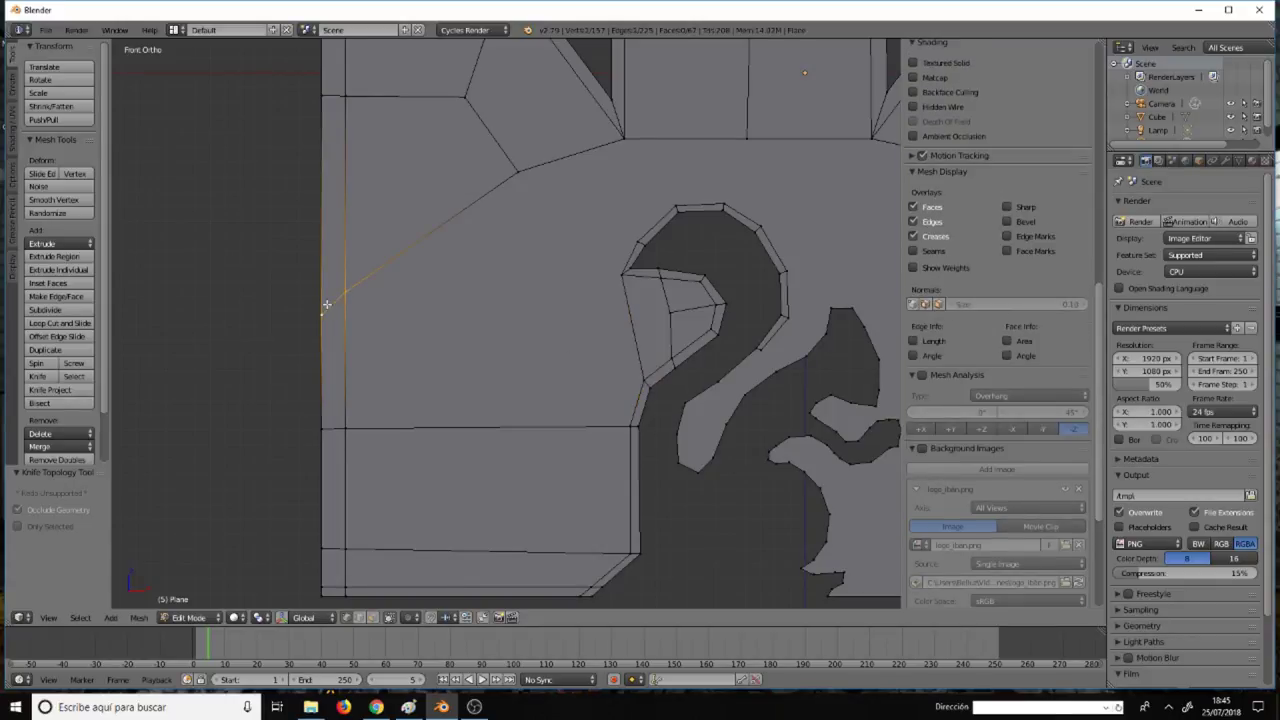
pyautogui.press('s')
pyautogui.press('z')
pyautogui.press('0')
pyautogui.press('Return')
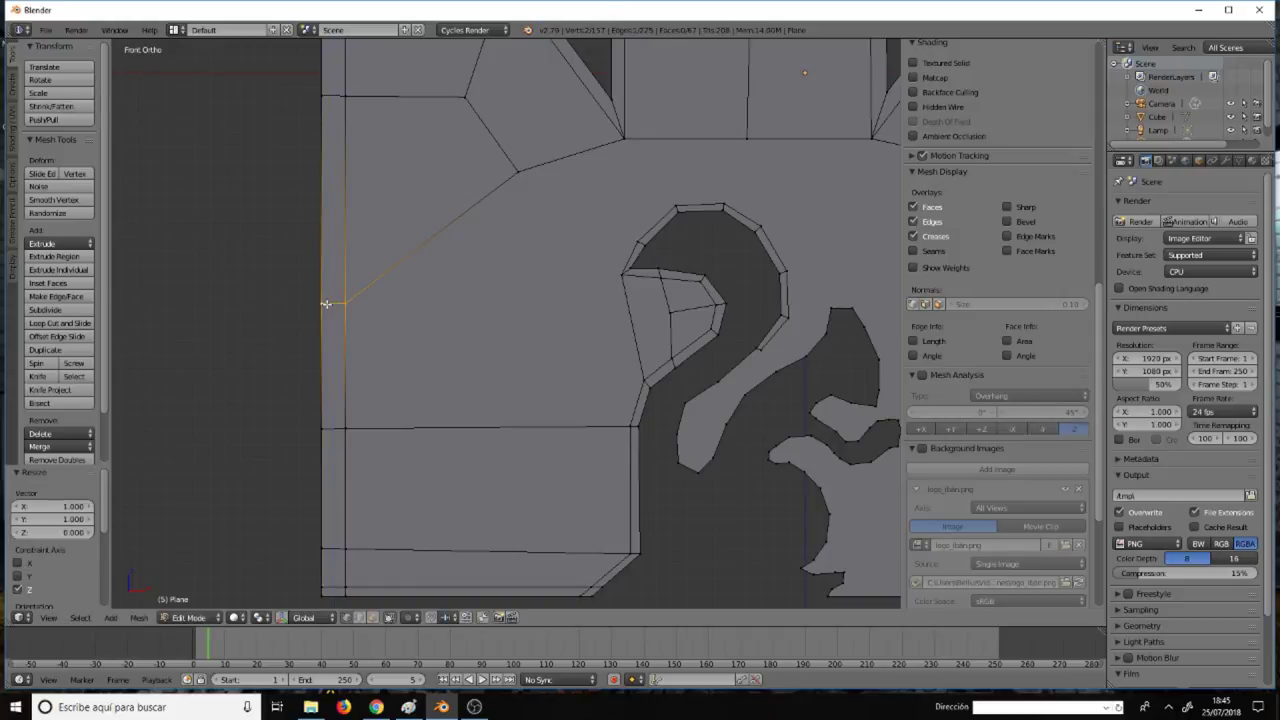
pyautogui.press('g')
pyautogui.press('z')
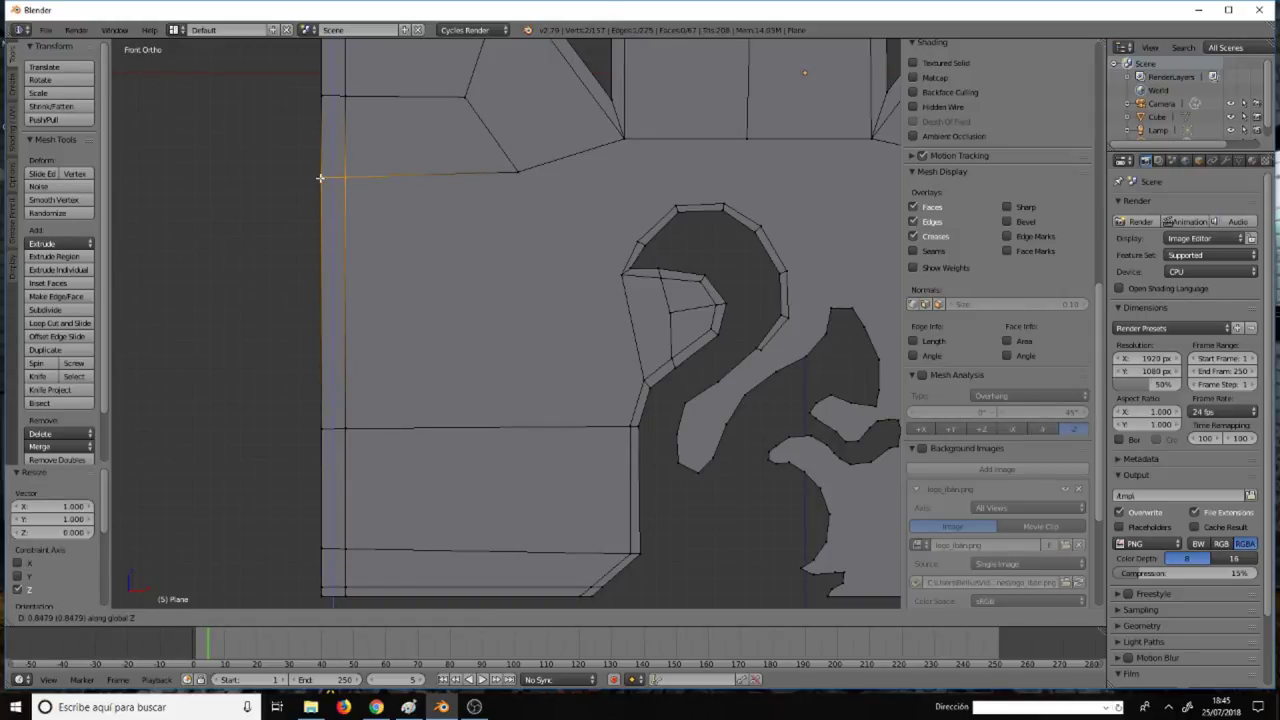
pyautogui.click(320, 177)
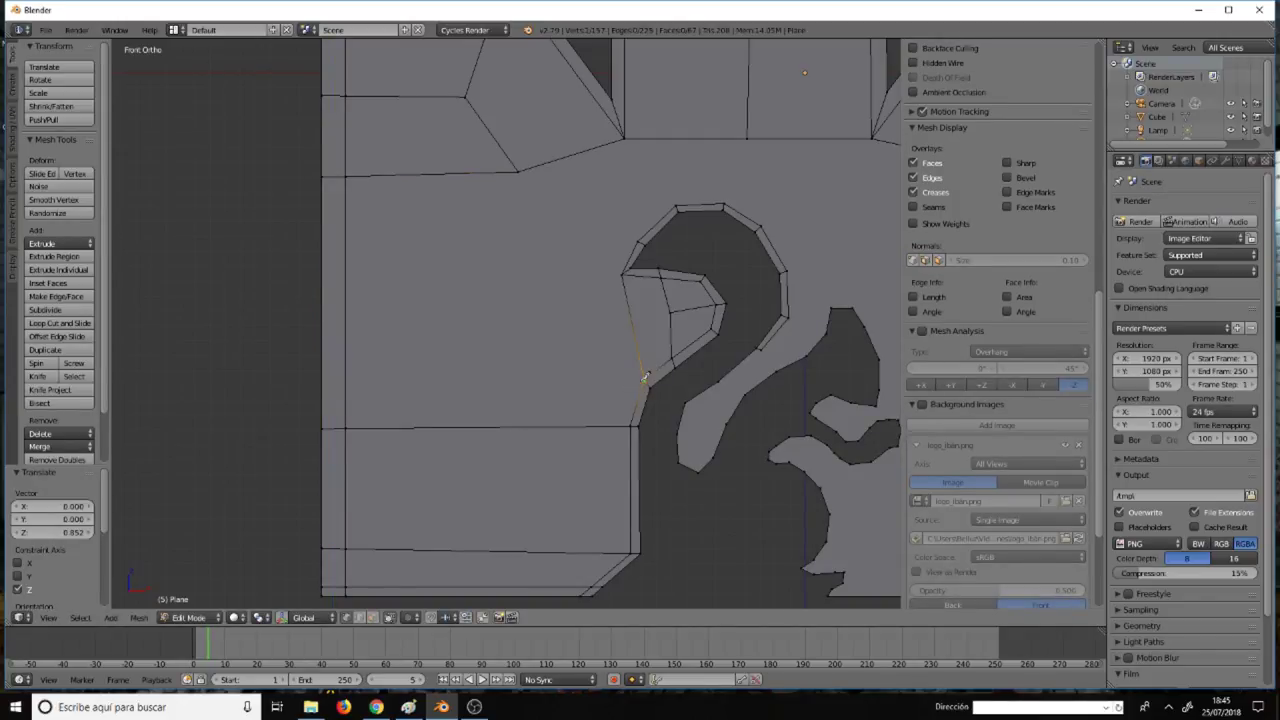
# Knife-cut horizontal edges from the lower vertex and from the ear tip to the left border.
pyautogui.press('k')
pyautogui.click(645, 380)
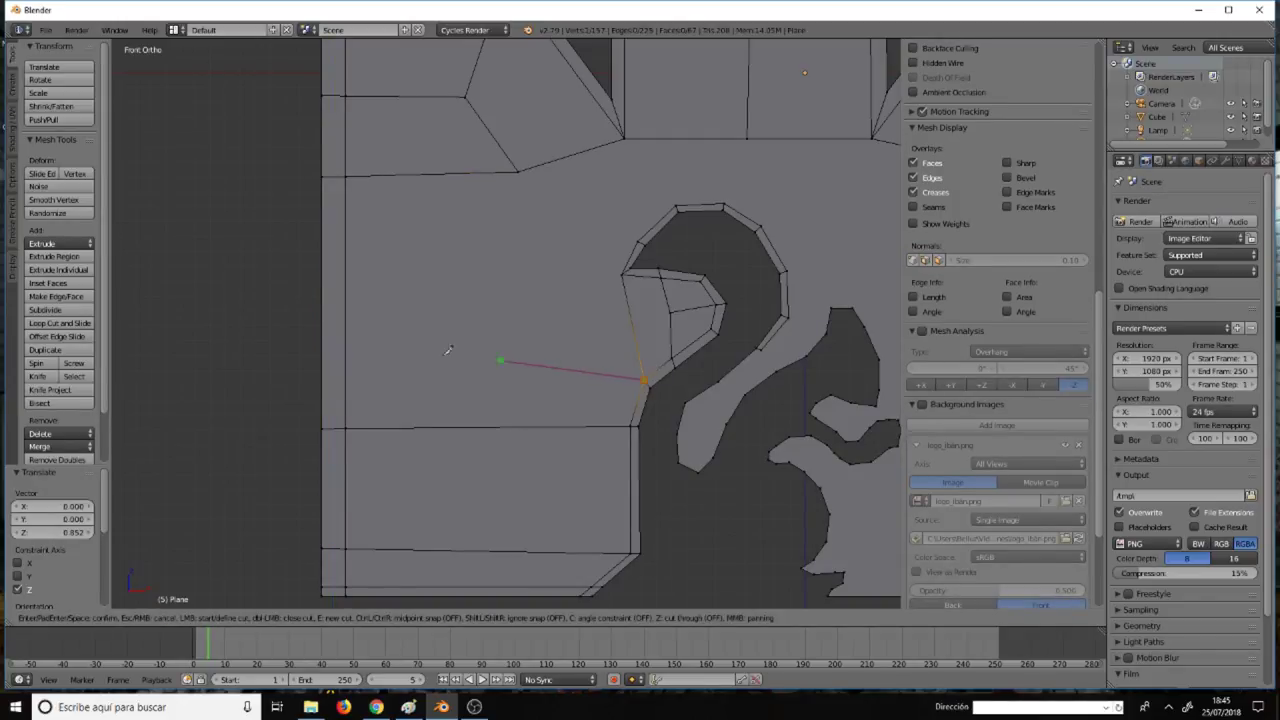
pyautogui.click(325, 374)
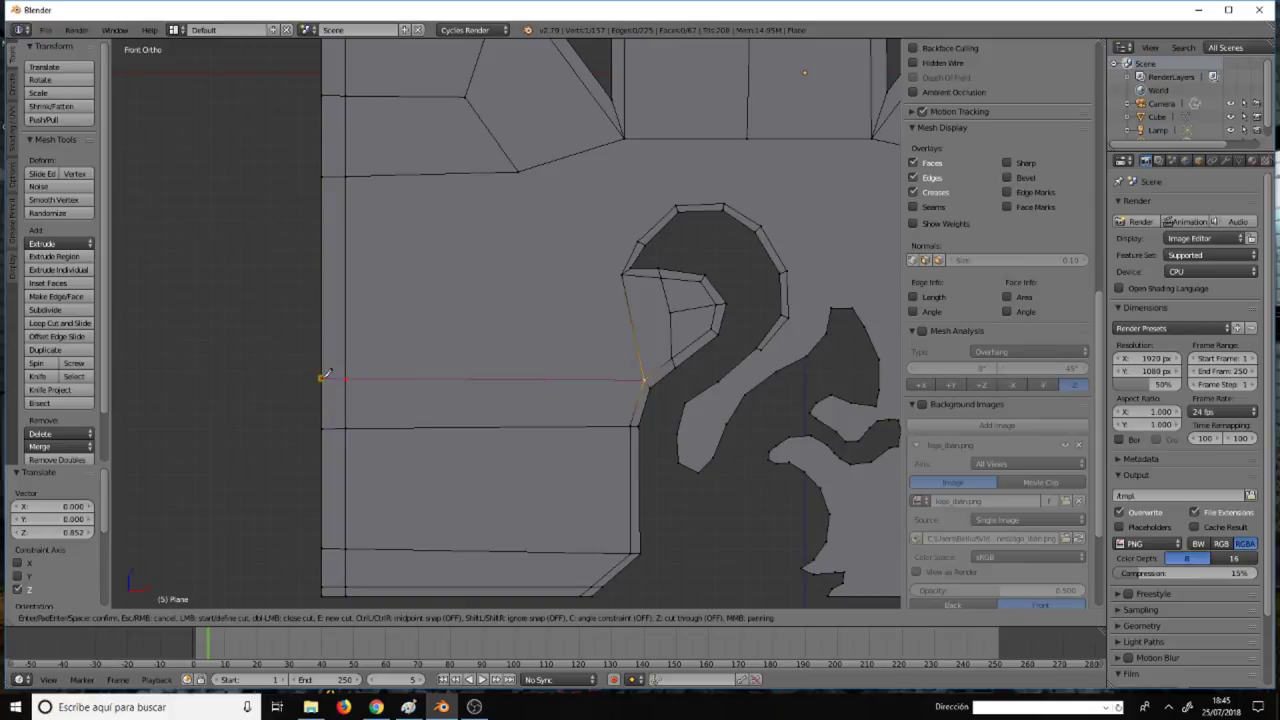
pyautogui.press('Return')
pyautogui.rightClick(622, 273)
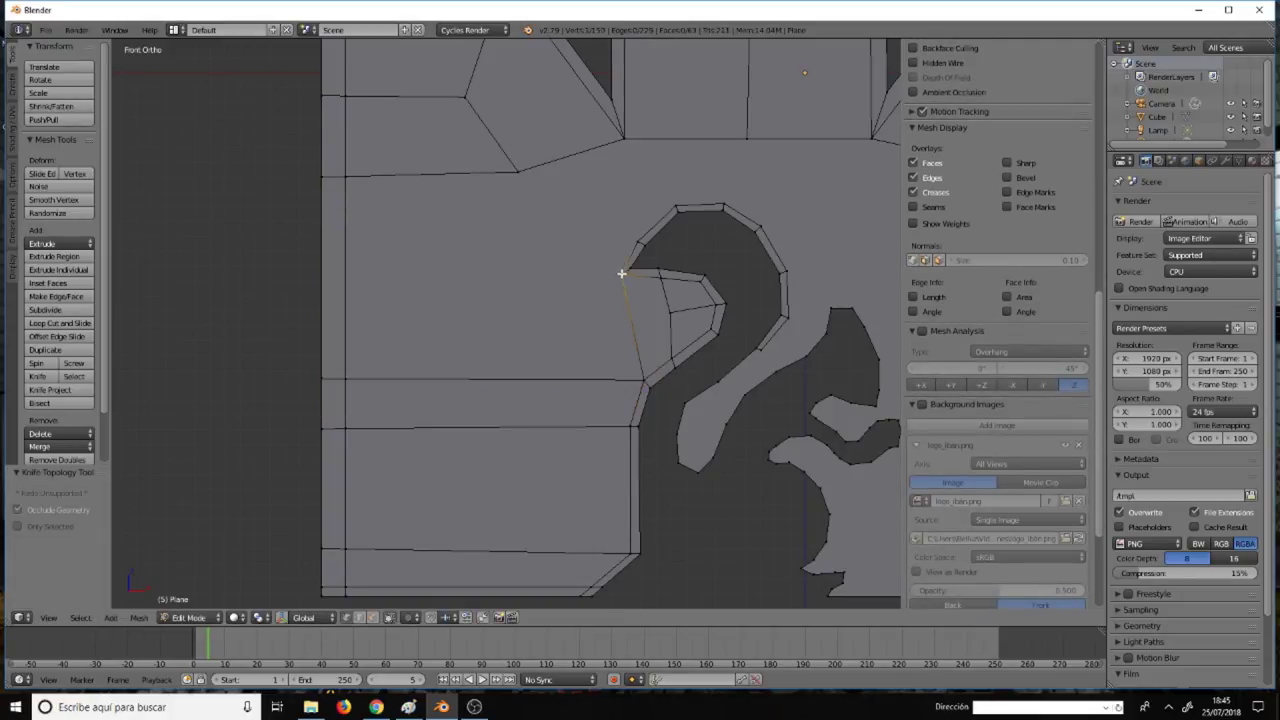
pyautogui.press('k')
pyautogui.click(622, 273)
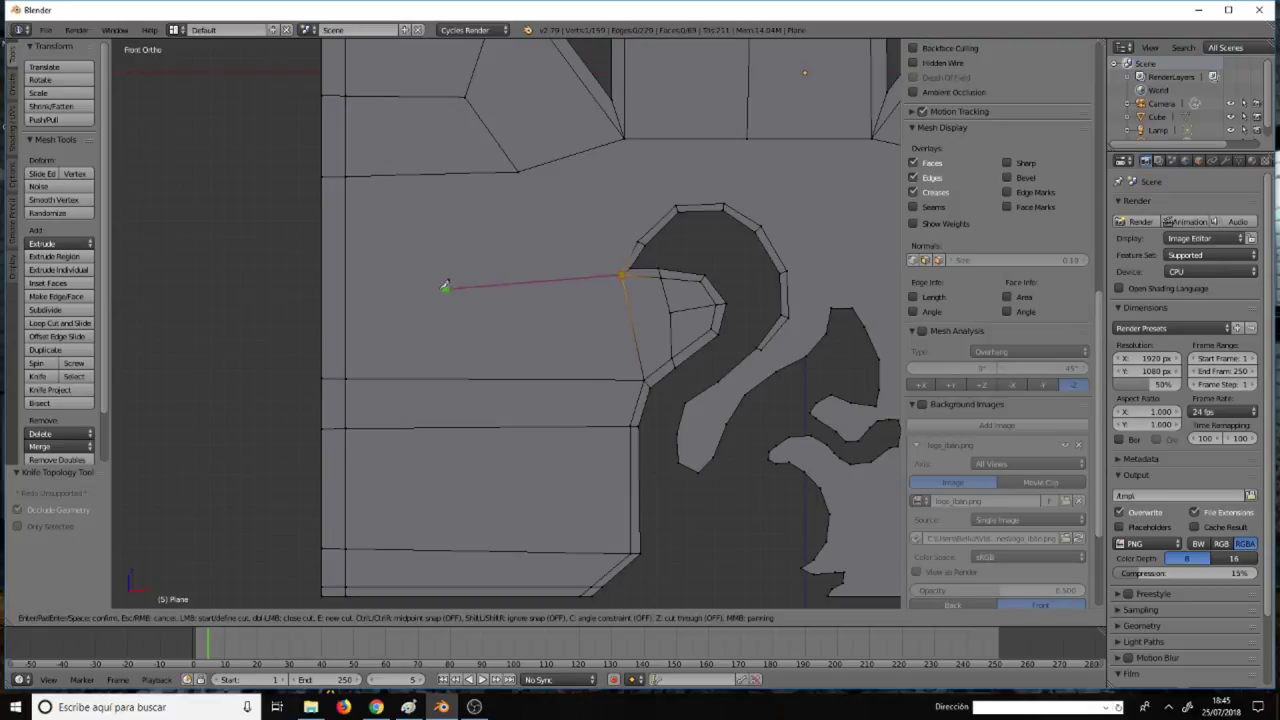
pyautogui.click(323, 275)
pyautogui.press('Return')
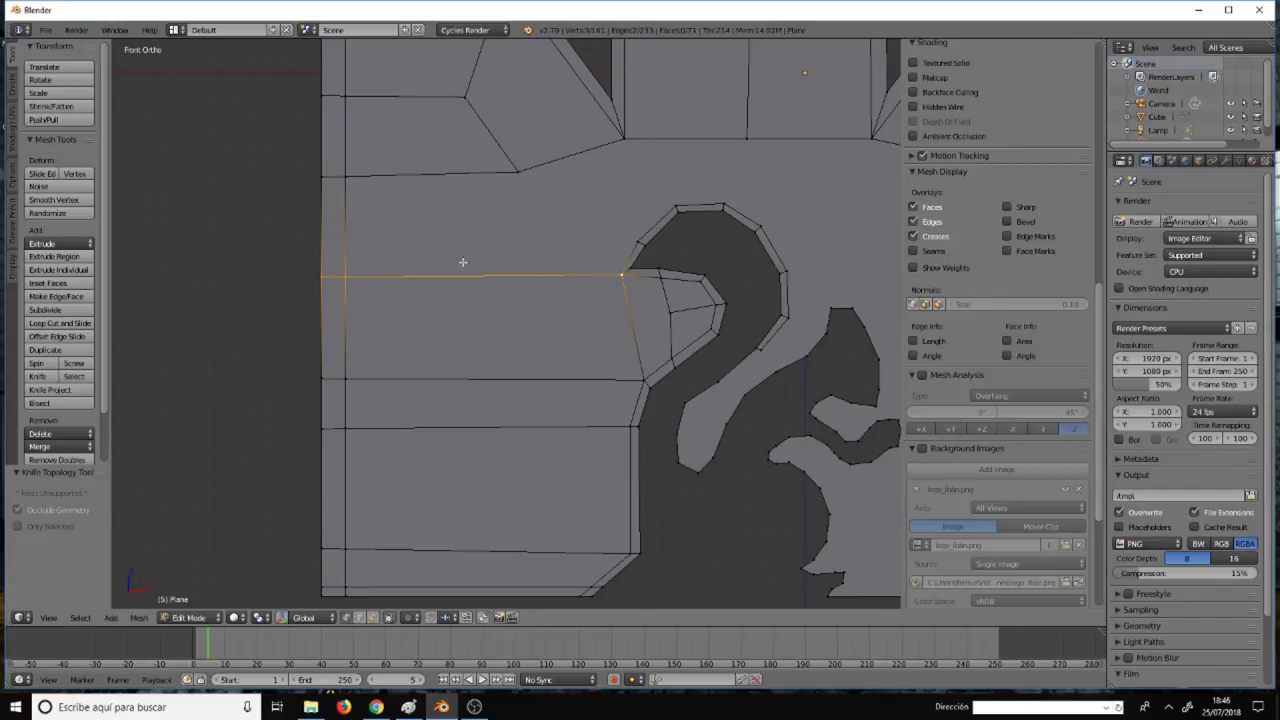
# Join the vertex above the ear to the ear tip with a new edge.
pyautogui.click(518, 173)
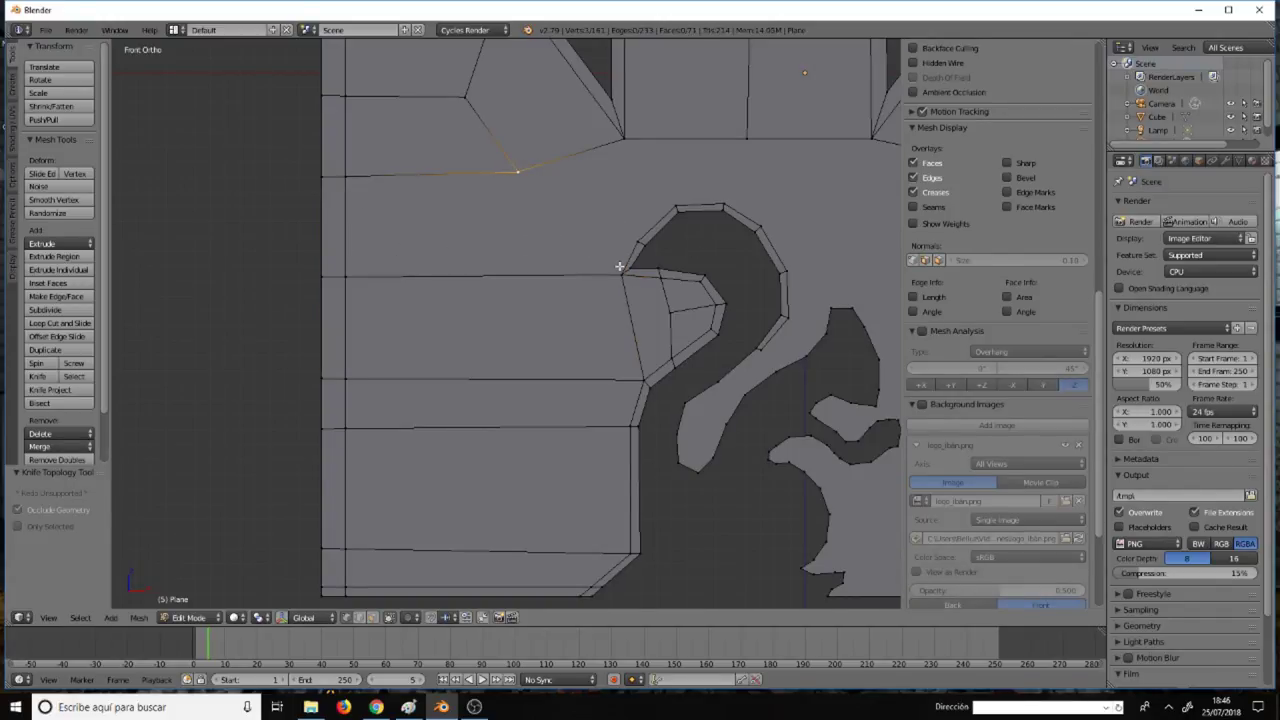
pyautogui.keyDown('shift'); pyautogui.rightClick(621, 268); pyautogui.keyUp('shift')
pyautogui.press('j')
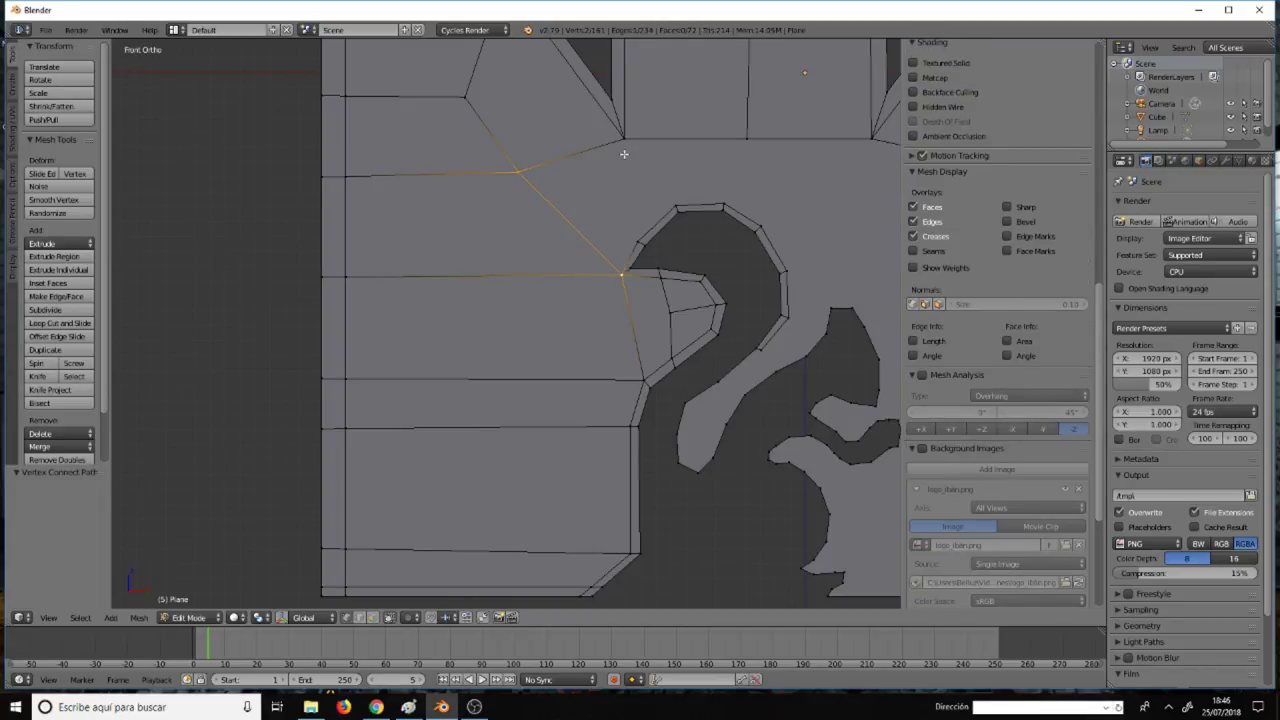
pyautogui.rightClick(637, 241)
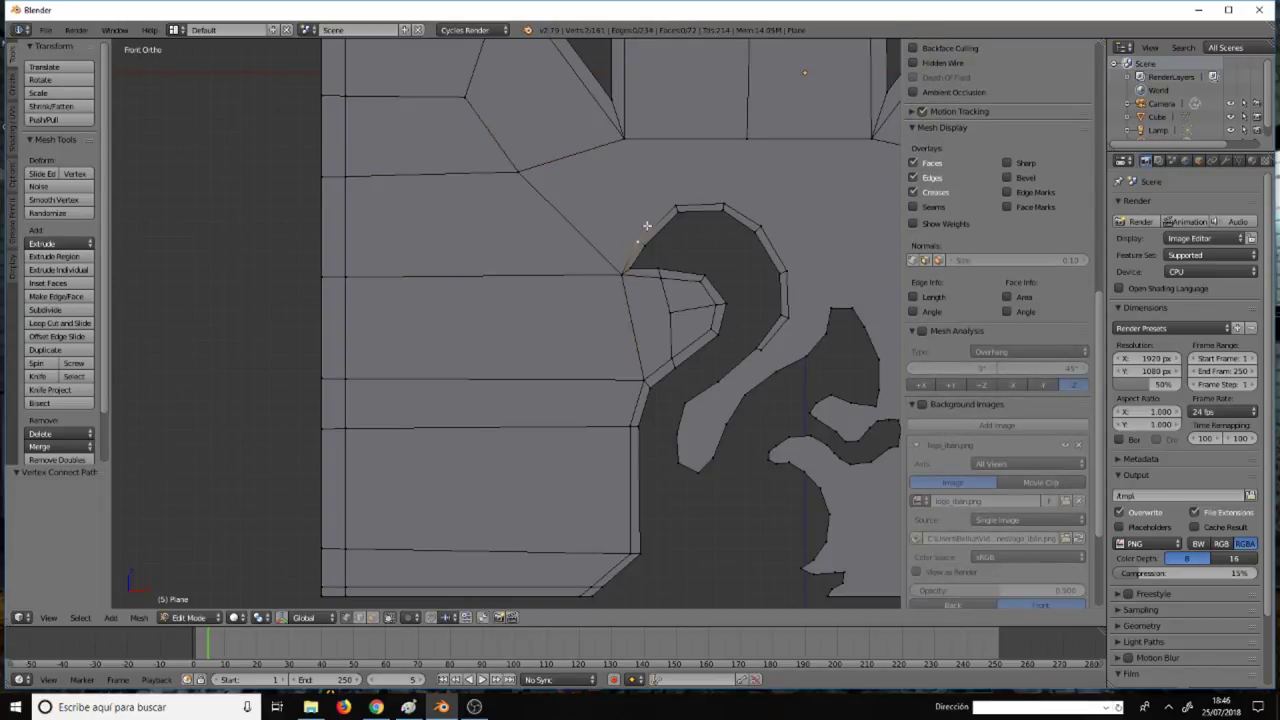
pyautogui.keyDown('shift'); pyautogui.rightClick(625, 141); pyautogui.keyUp('shift')
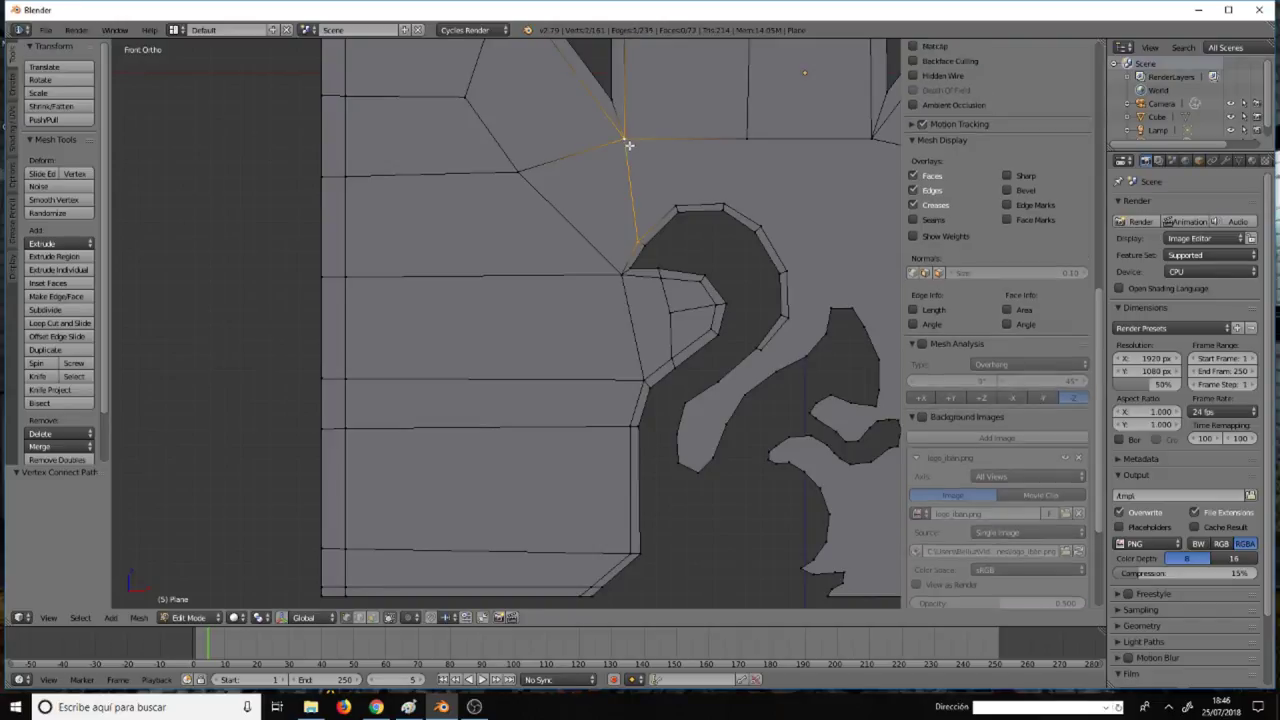
# Connect the vertex above the head to a head-curve vertex with J.
pyautogui.scroll(-3, 659, 182)
pyautogui.scroll(4, 663, 184)
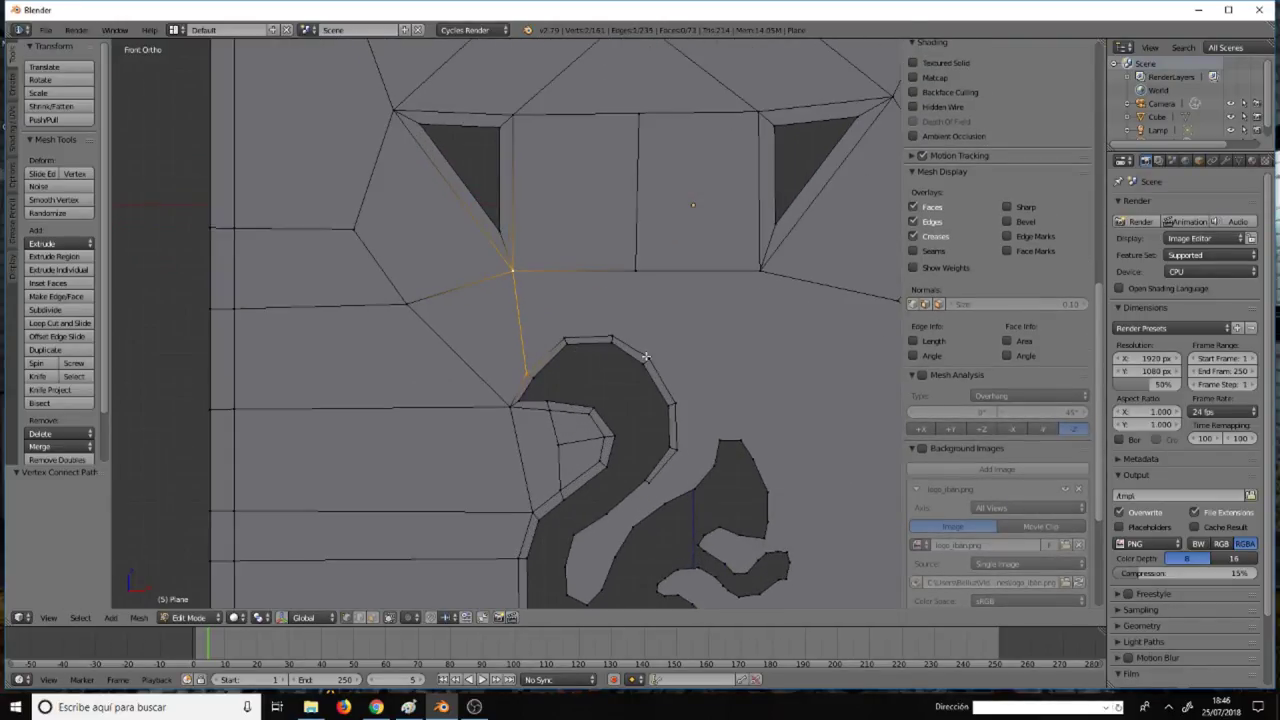
pyautogui.rightClick(647, 357)
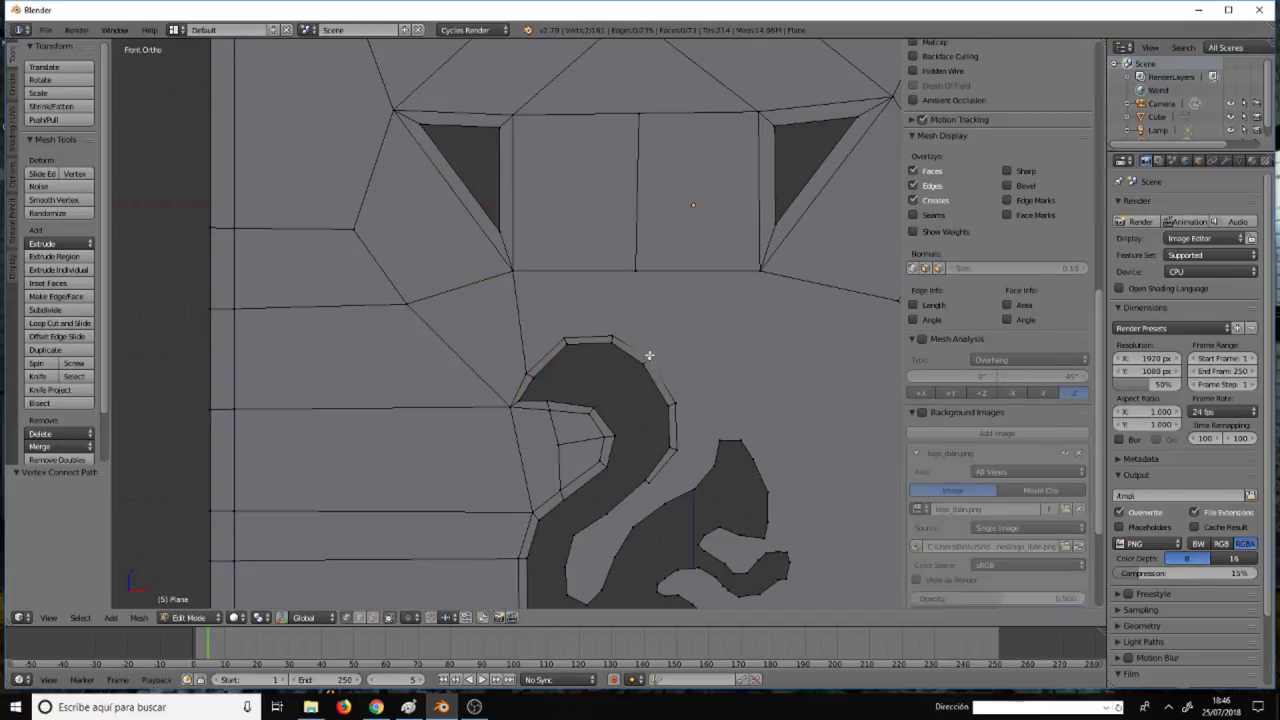
pyautogui.keyDown('shift'); pyautogui.rightClick(639, 270); pyautogui.keyUp('shift')
pyautogui.press('j')
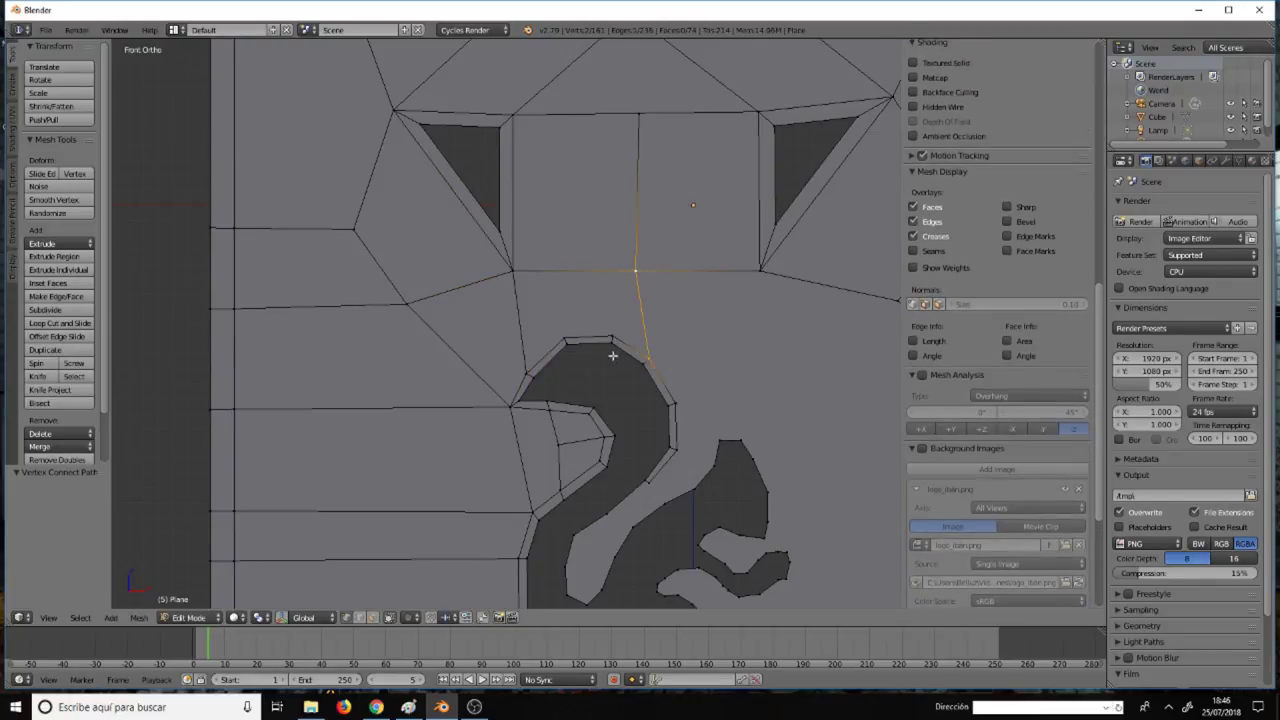
pyautogui.rightClick(565, 337)
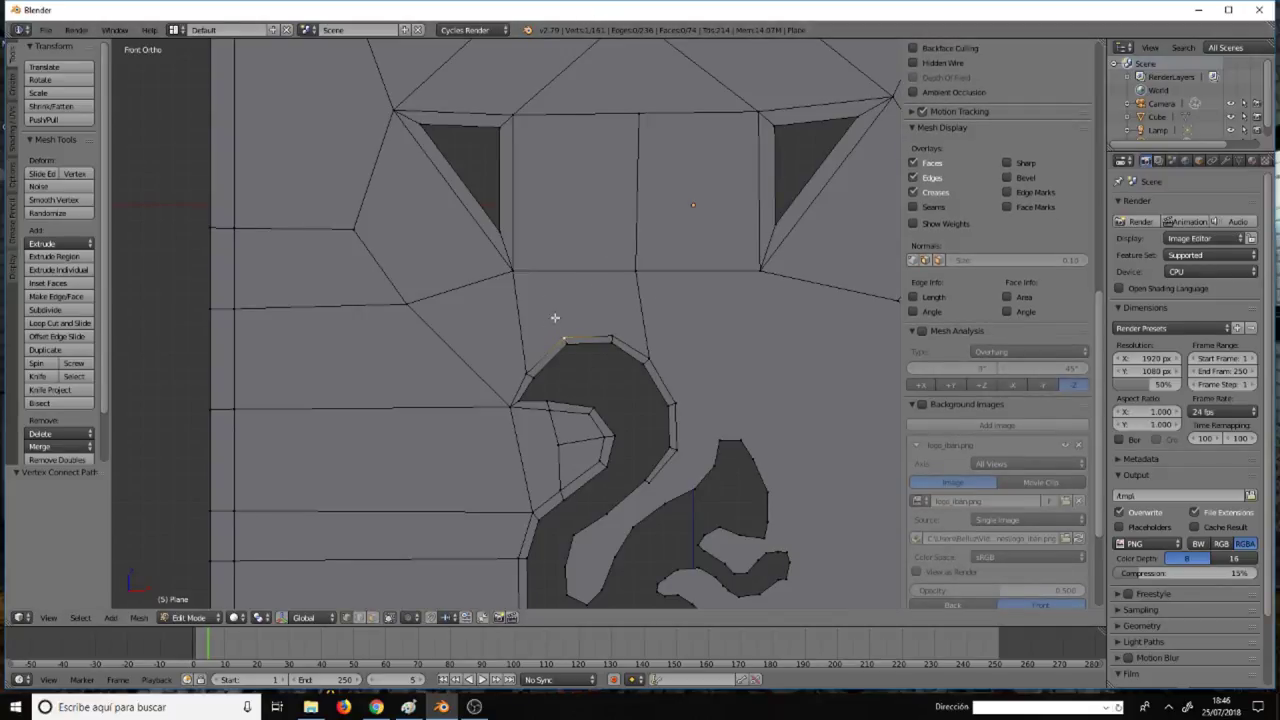
# Knife-cut new edges across the face just above the squirrel's head.
pyautogui.press('k')
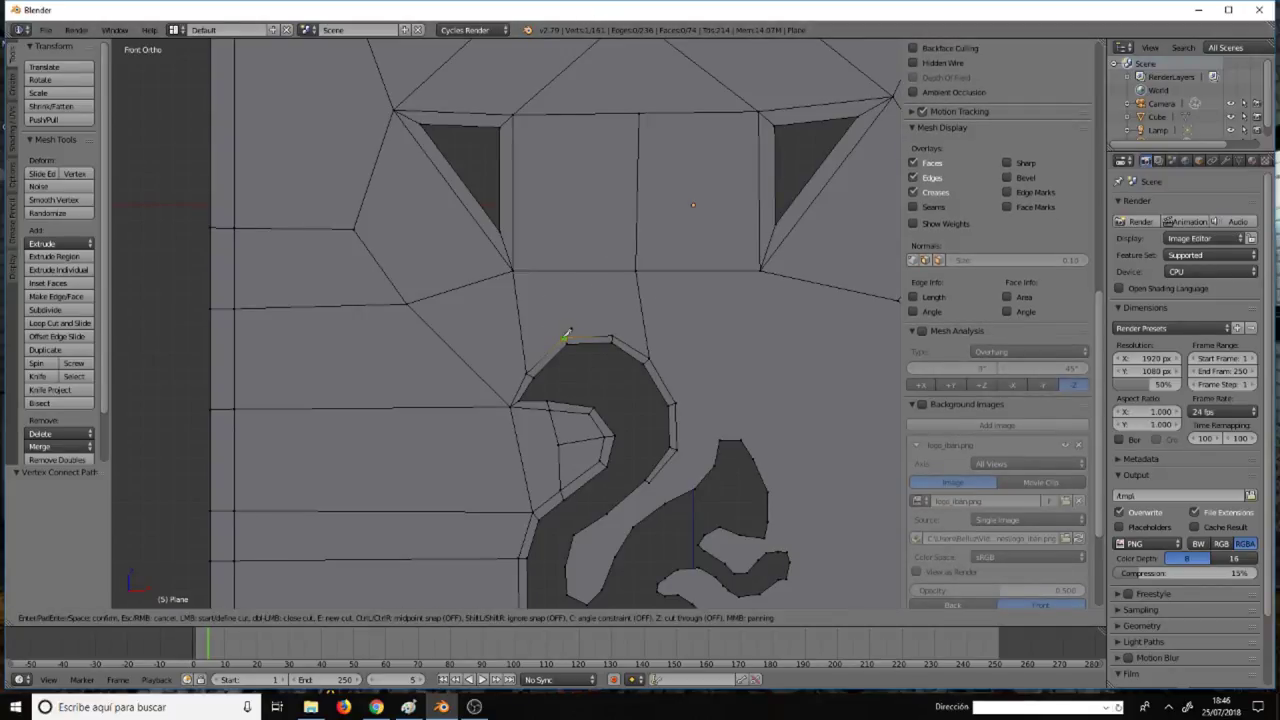
pyautogui.click(565, 338)
pyautogui.click(543, 301)
pyautogui.click(623, 297)
pyautogui.click(612, 336)
pyautogui.click(622, 293)
pyautogui.click(636, 269)
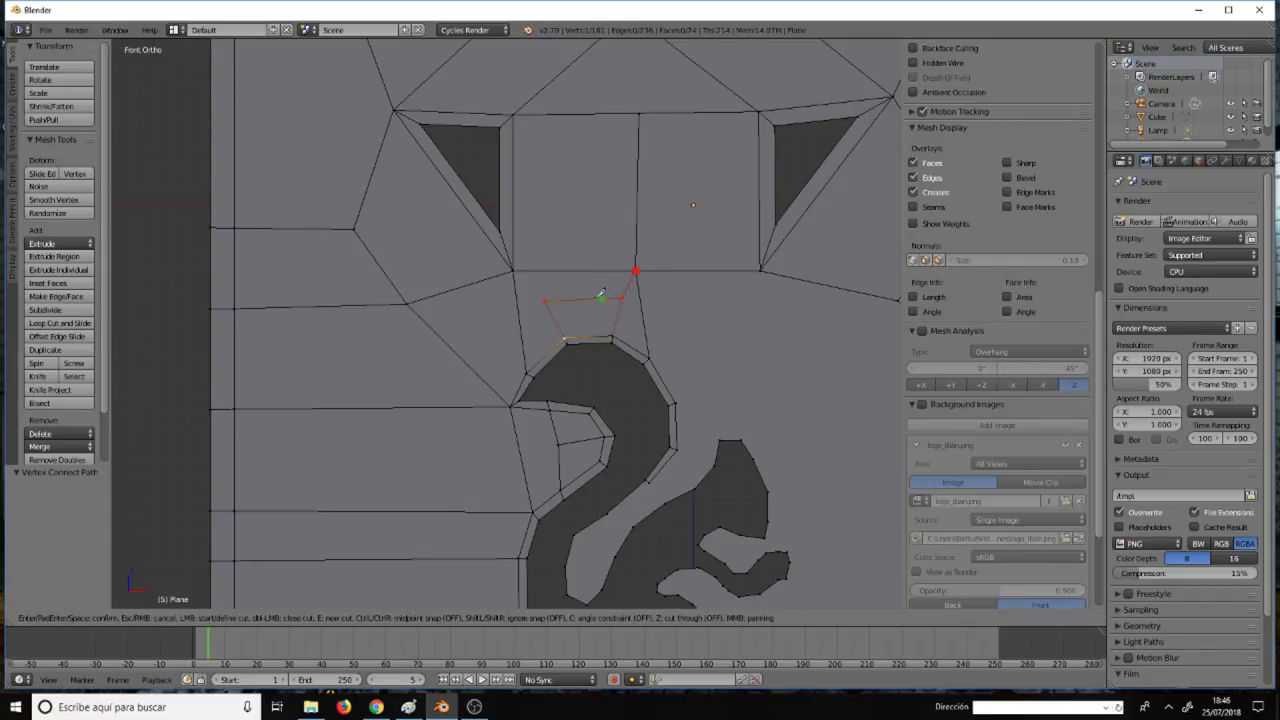
pyautogui.click(546, 296)
pyautogui.click(513, 269)
pyautogui.press('Return')
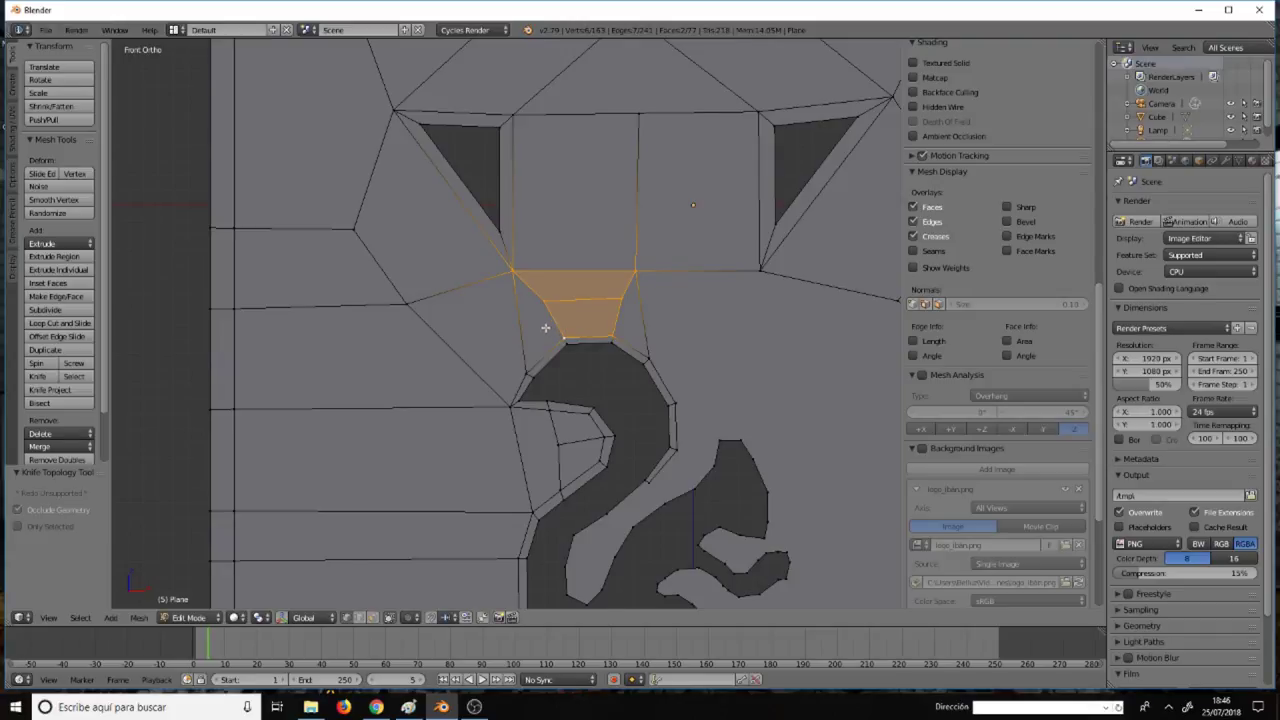
pyautogui.click(533, 322)
# Deselect all, then select a head-outline vertex and the upper-right mesh vertex.
pyautogui.press('a')
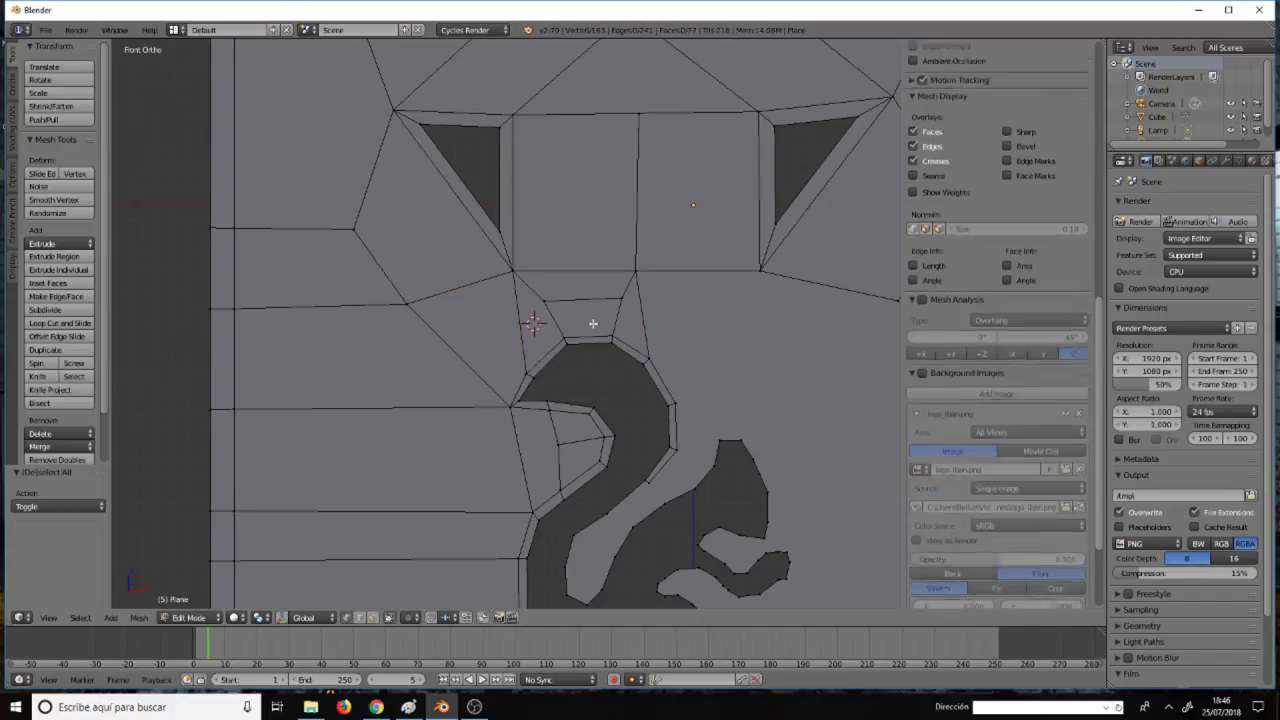
pyautogui.scroll(-1, 672, 332)
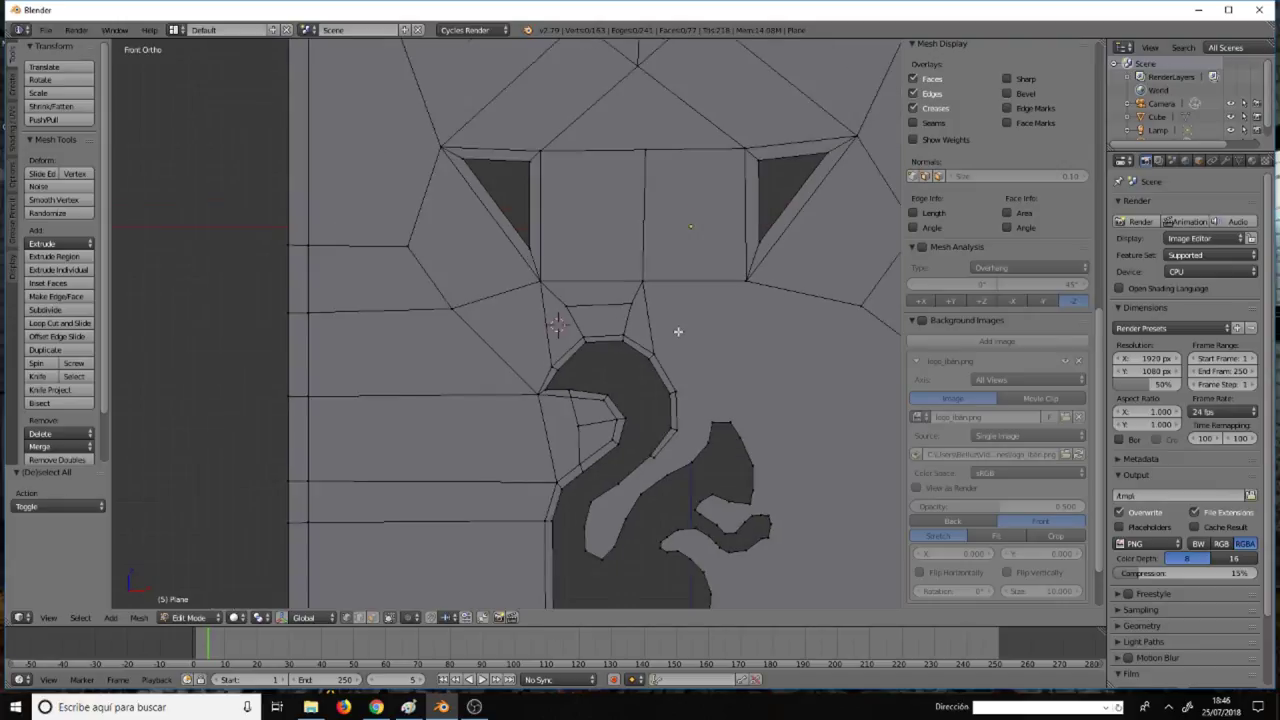
pyautogui.scroll(-2, 678, 331)
pyautogui.scroll(1, 678, 336)
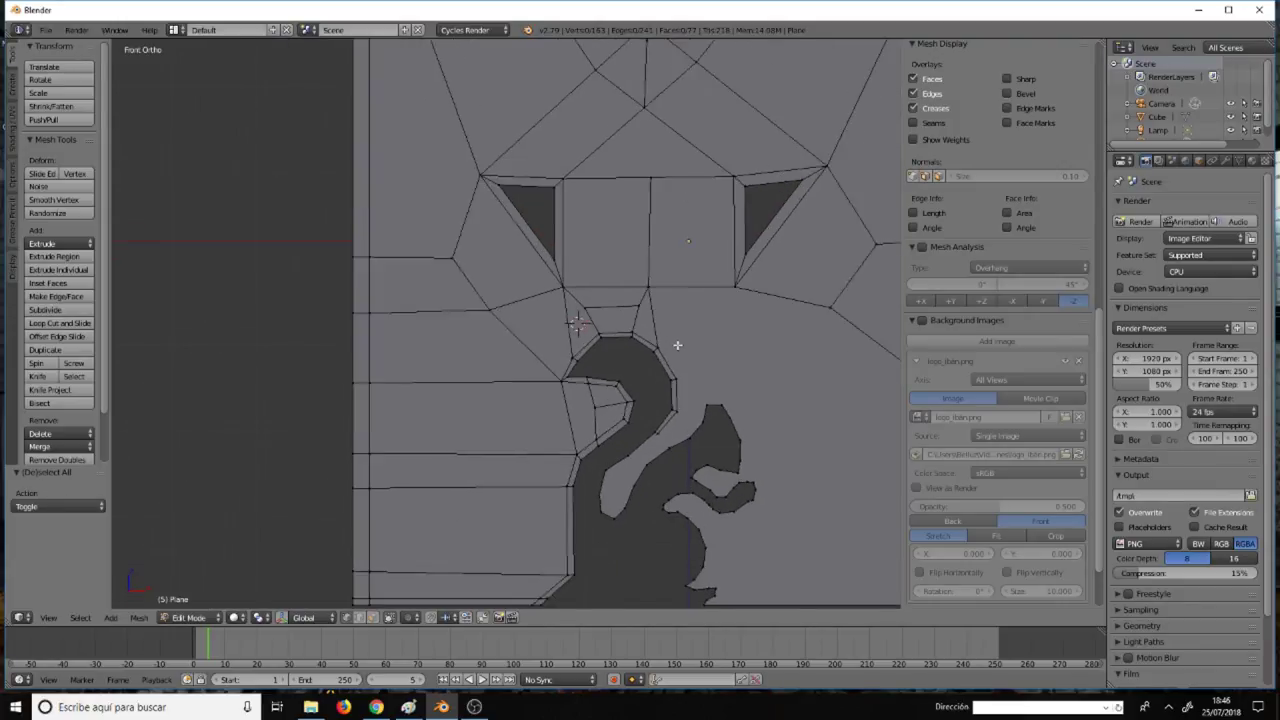
pyautogui.scroll(1, 677, 345)
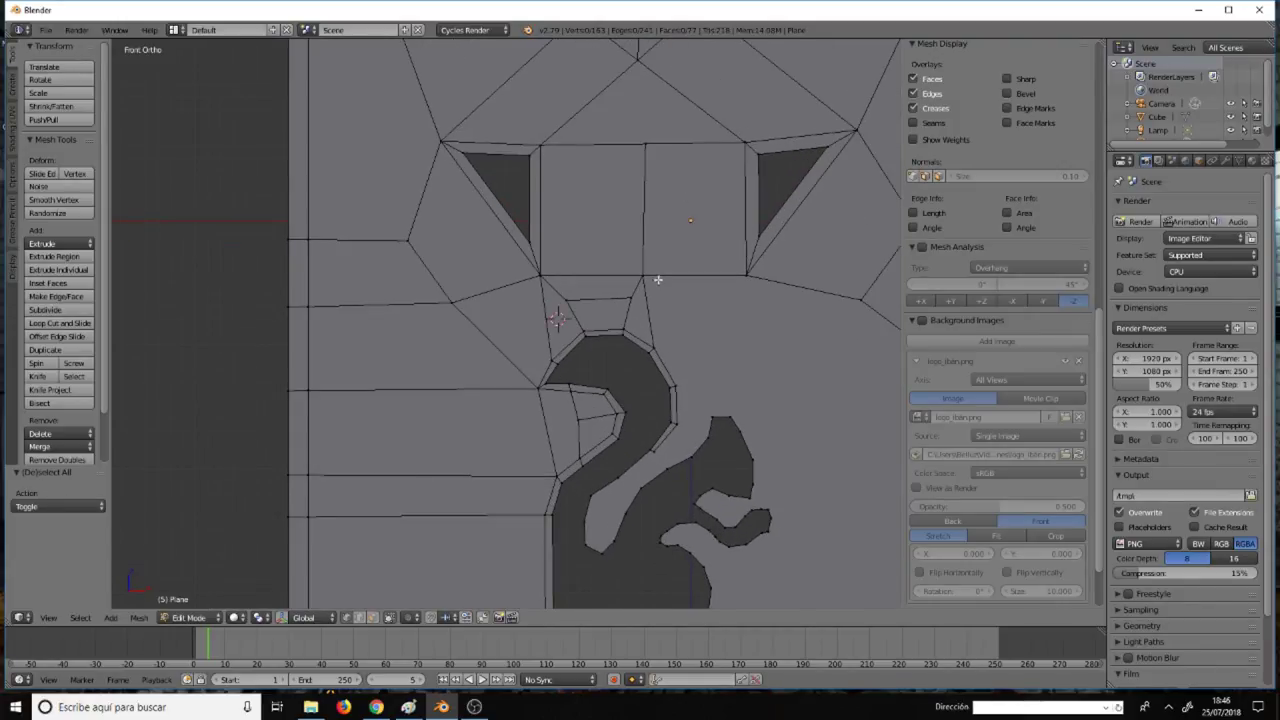
pyautogui.rightClick(675, 384)
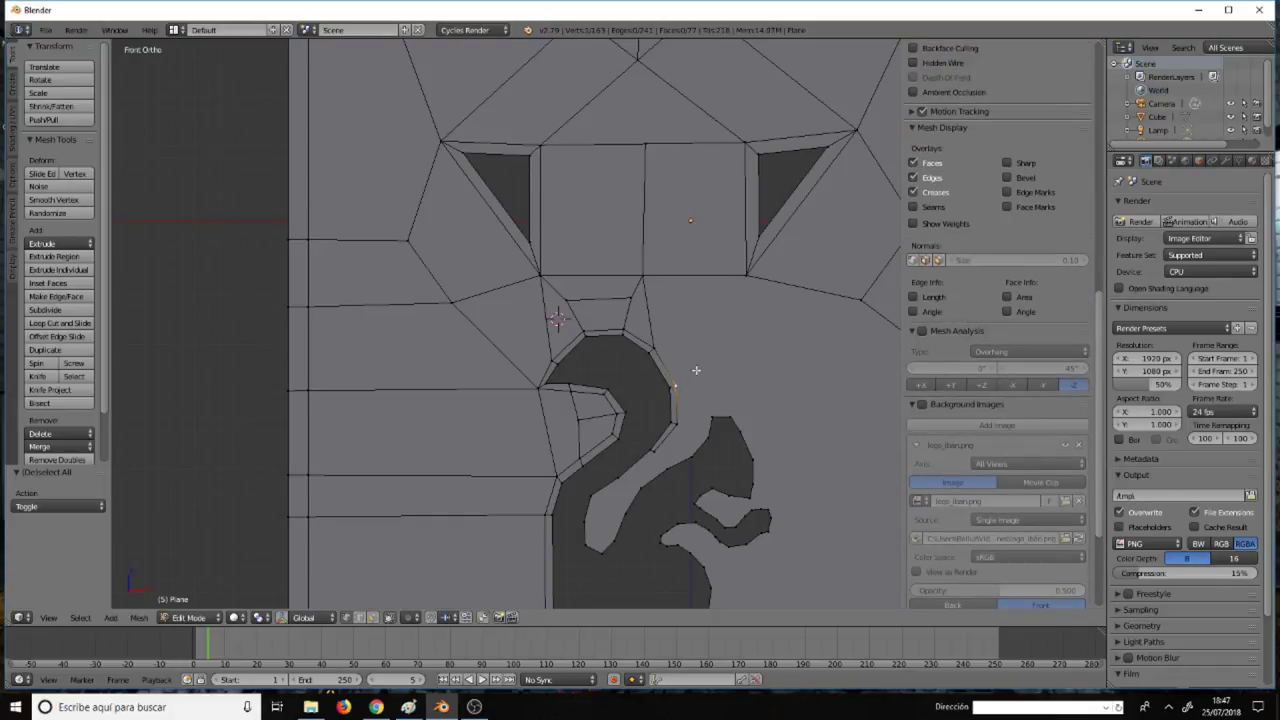
pyautogui.keyDown('shift'); pyautogui.rightClick(746, 272); pyautogui.keyUp('shift')
# Join the two selected vertices with an edge and bring the squirrel's neck into view.
pyautogui.press('j')
pyautogui.scroll(-2, 766, 334)
pyautogui.scroll(-1, 757, 338)
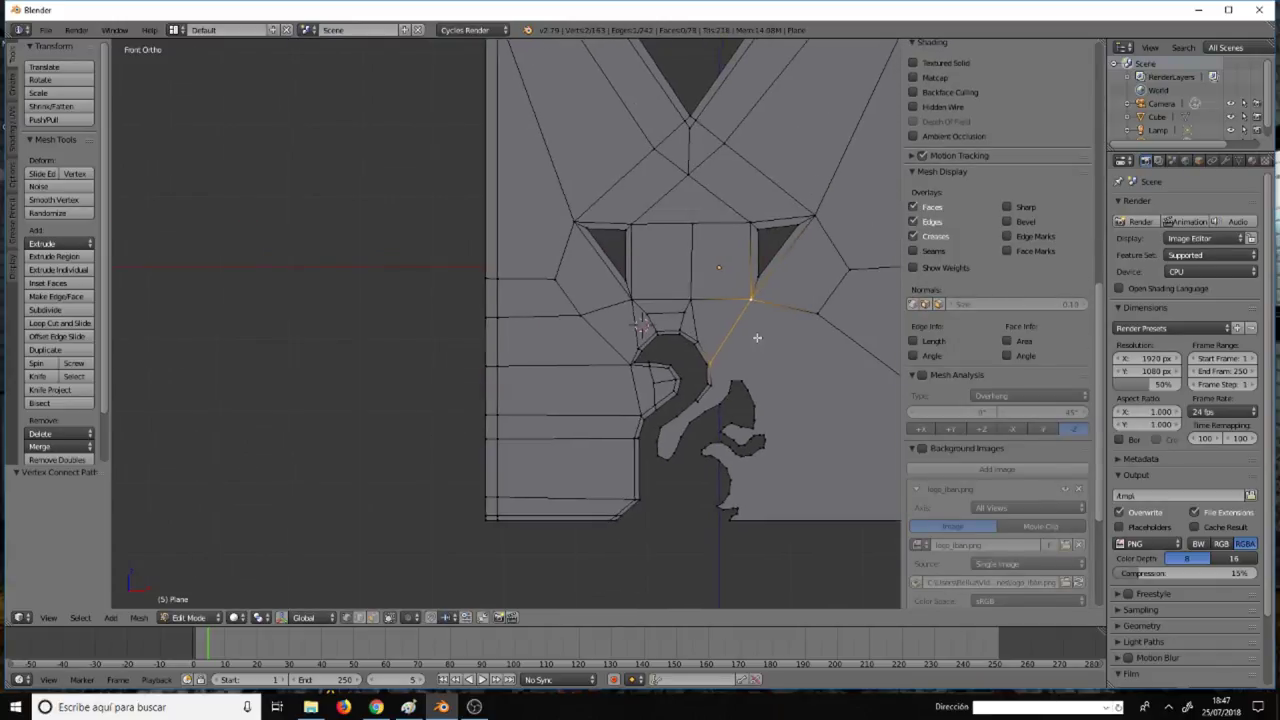
pyautogui.keyDown('shift'); pyautogui.moveTo(757, 338); pyautogui.dragTo(634, 223, button='middle'); pyautogui.keyUp('shift')
pyautogui.scroll(2, 634, 230)
pyautogui.scroll(1, 531, 208)
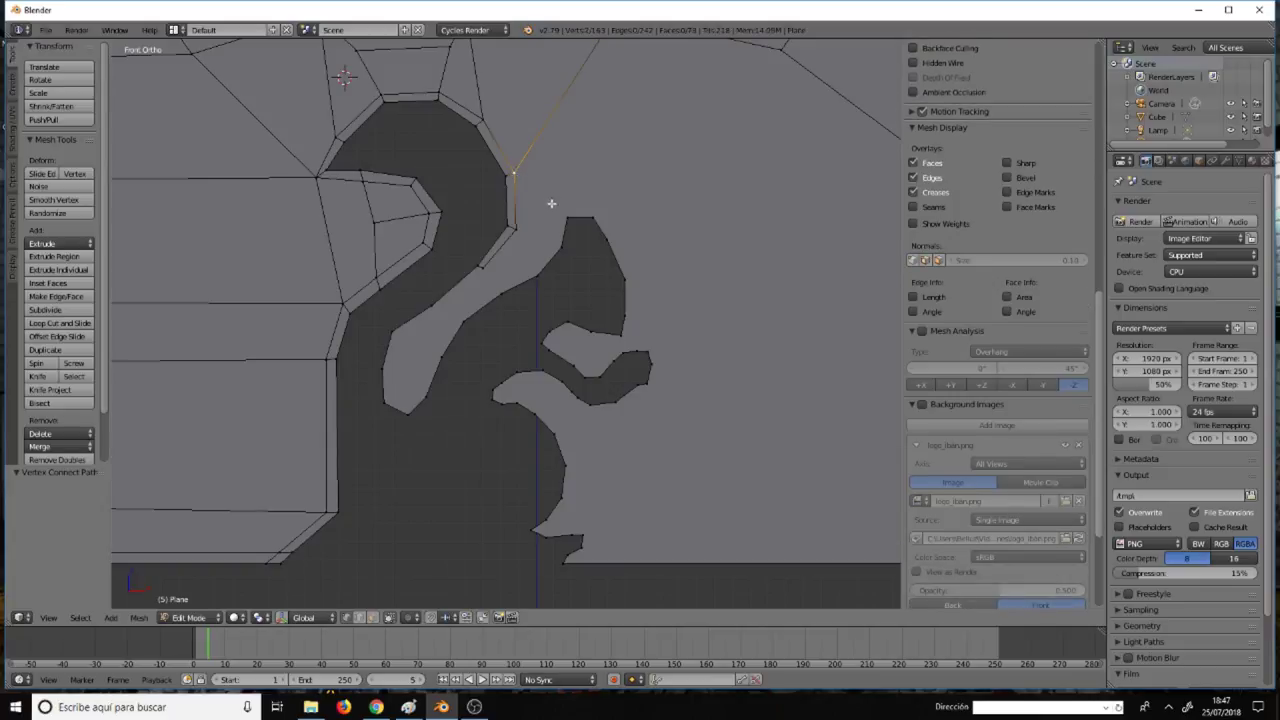
# Try connecting a neck vertex, undo the extra edge, then pick the back-of-head vertex.
pyautogui.press('f')
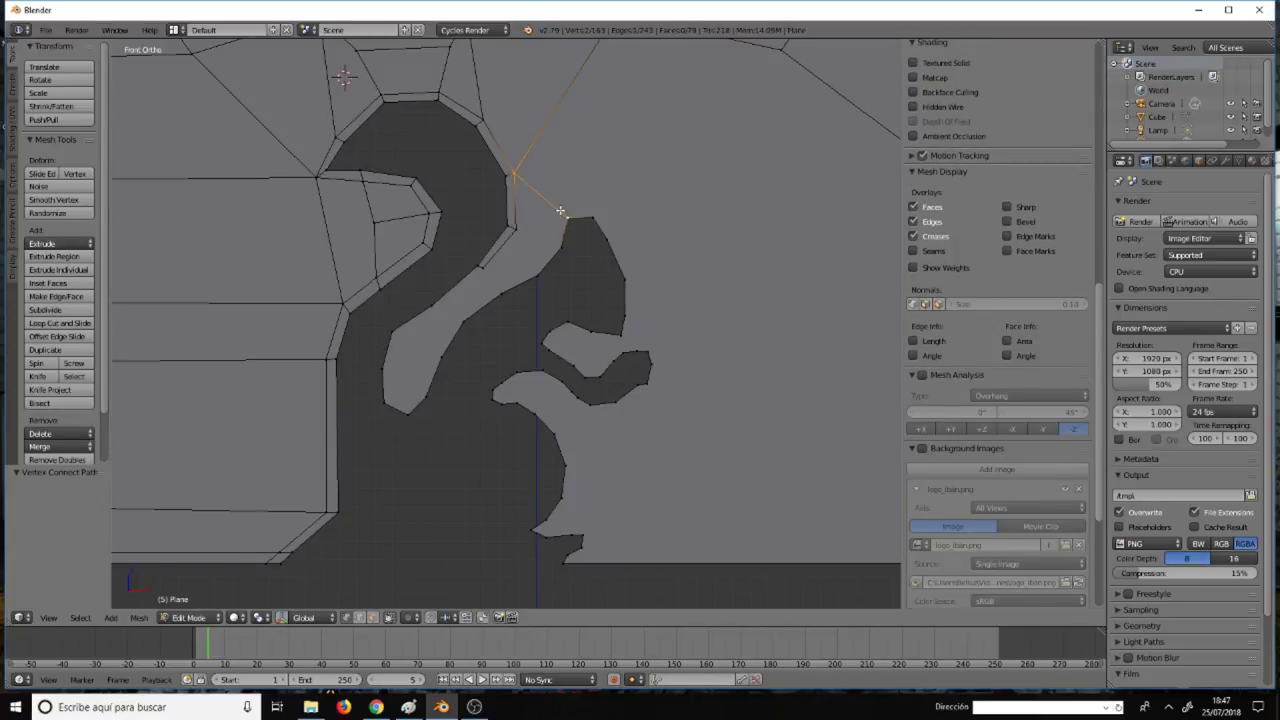
pyautogui.hotkey('ctrl', 'z')
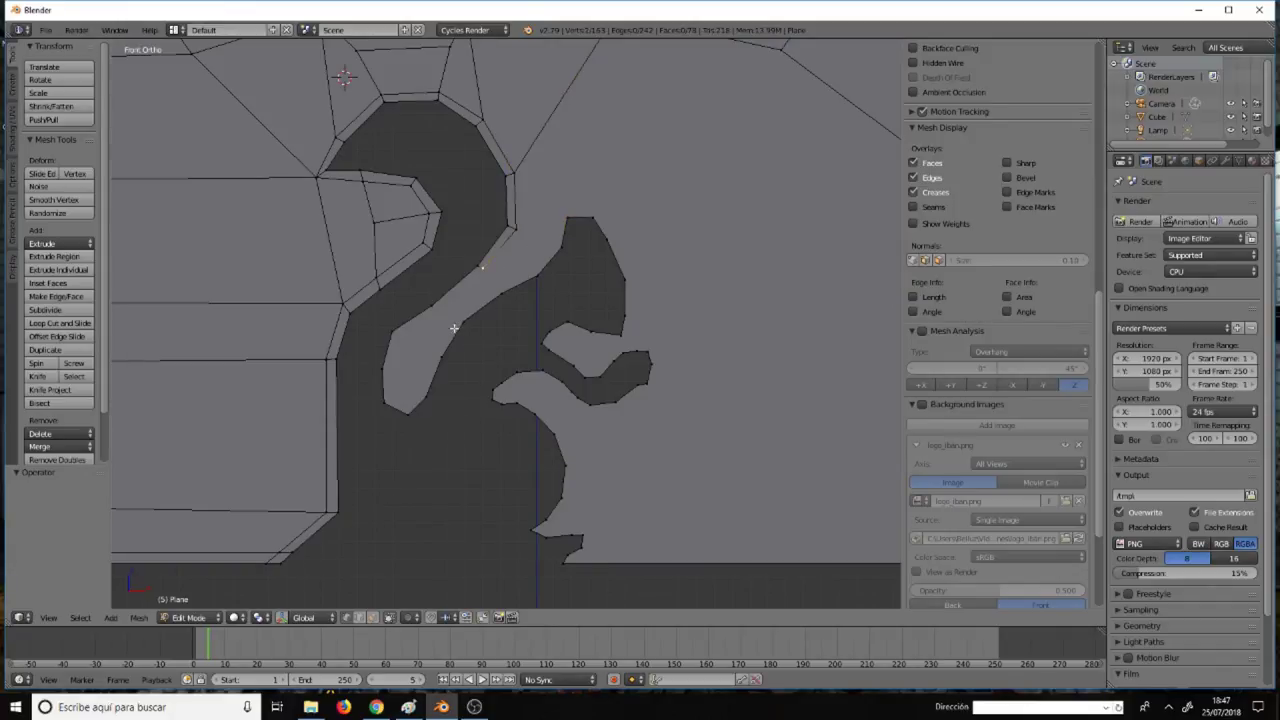
pyautogui.rightClick(516, 167)
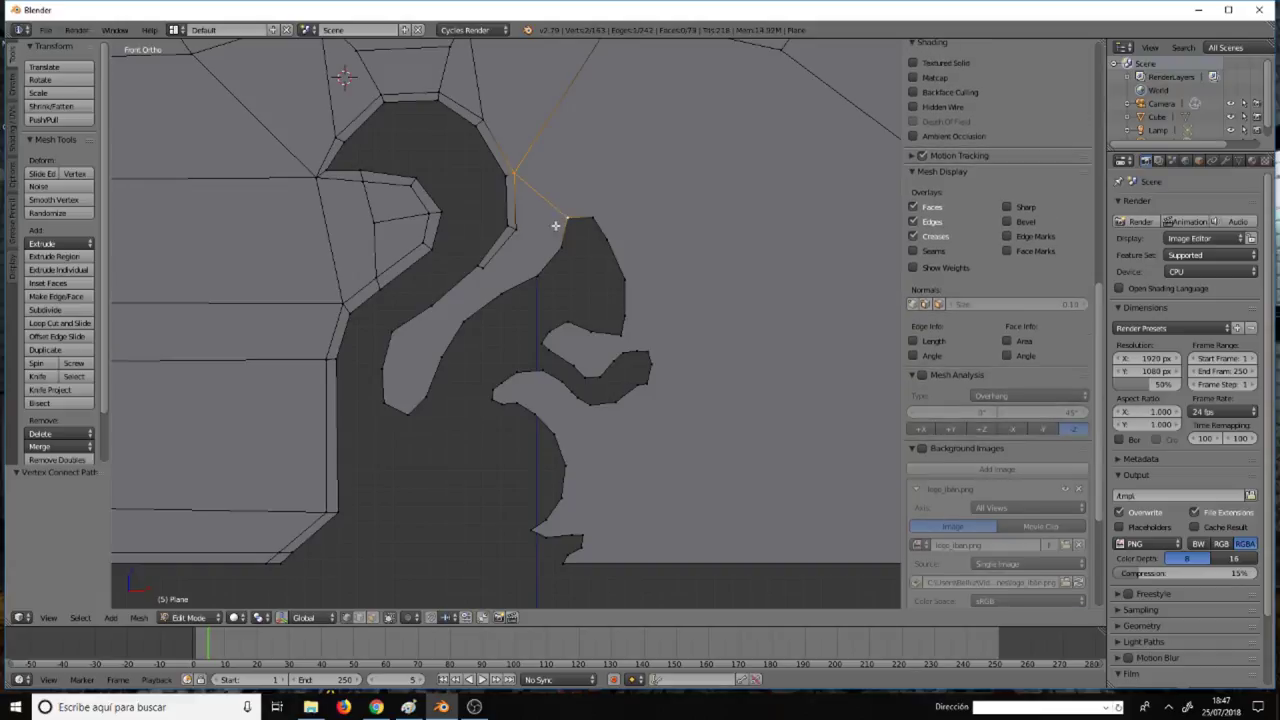
pyautogui.hotkey('ctrl', 'Tab')
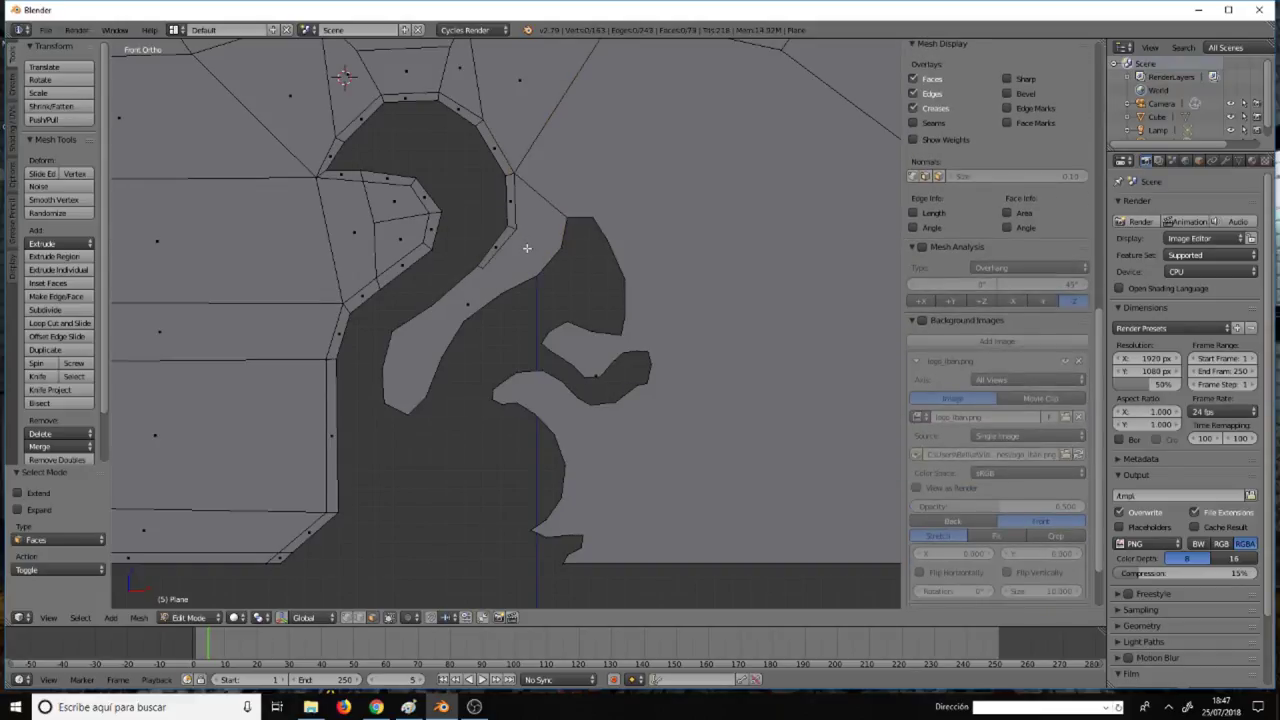
# Try deleting only the face between the head and body, then undo it.
pyautogui.rightClick(527, 248)
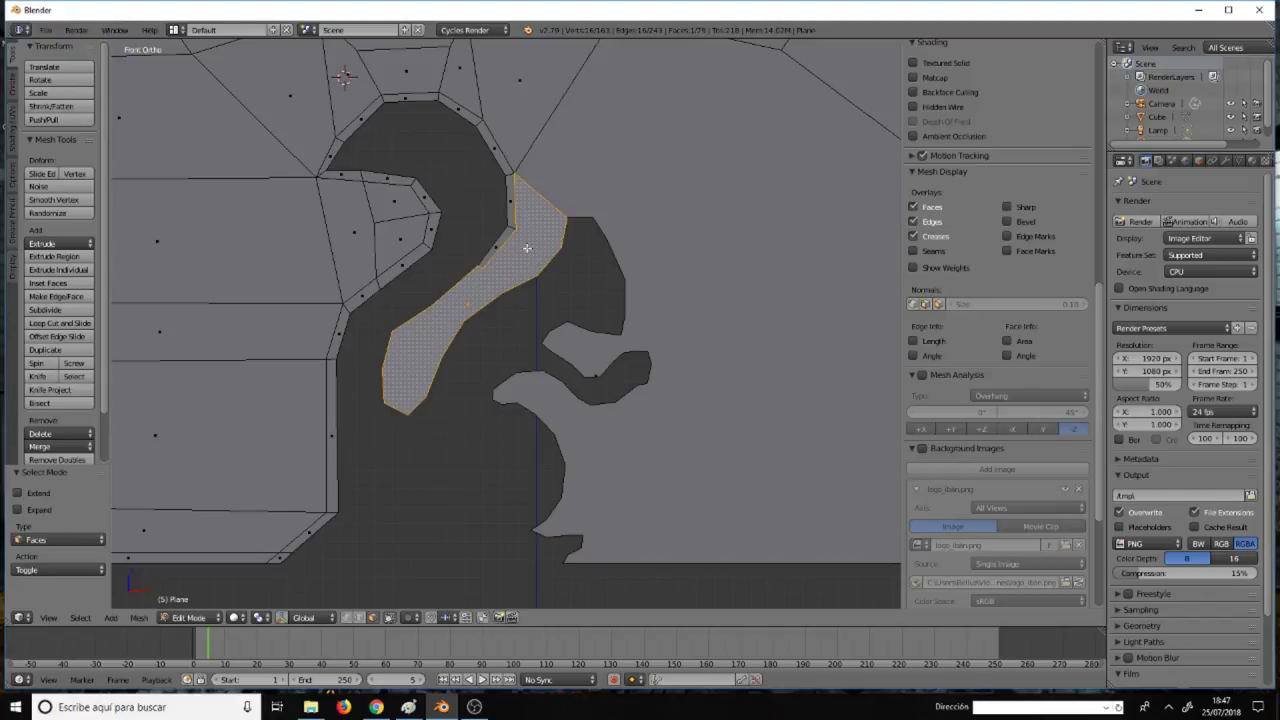
pyautogui.press('x')
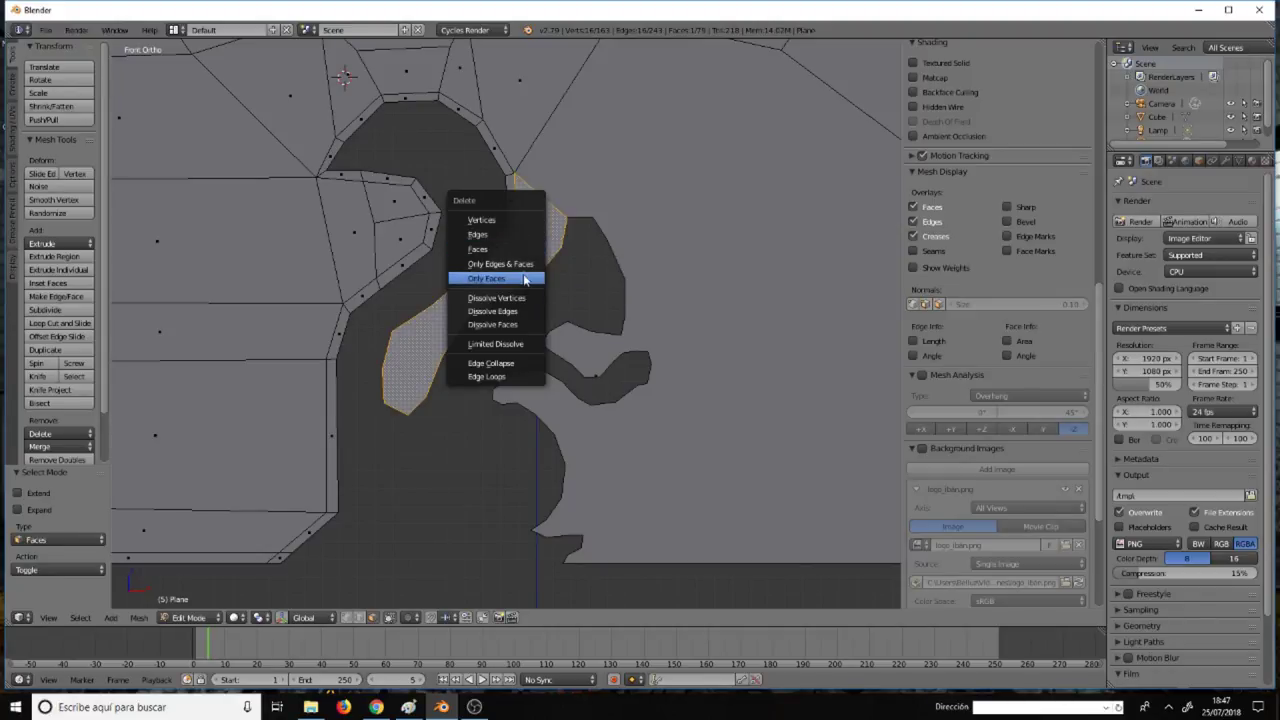
pyautogui.click(525, 280)
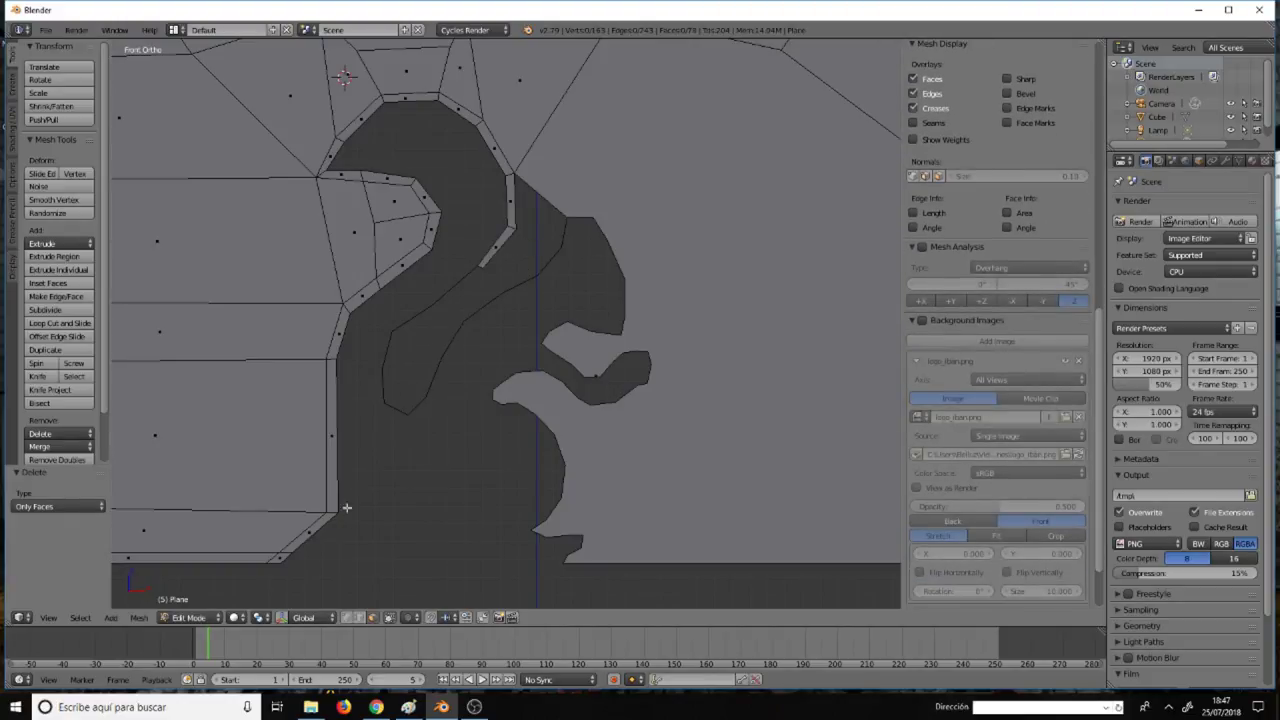
pyautogui.click(347, 617)
pyautogui.hotkey('ctrl', 'z')
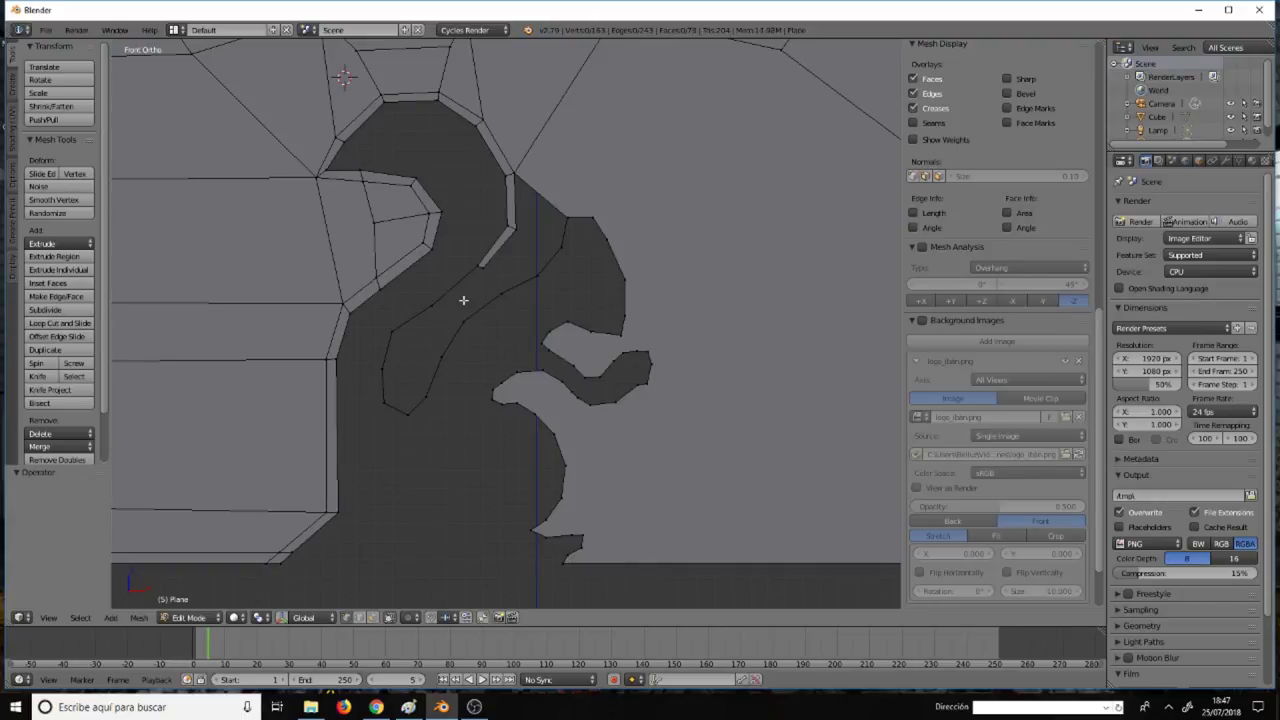
# Merge the head-body face and the two neck sliver faces into one face.
pyautogui.press('3')
pyautogui.rightClick(466, 300)
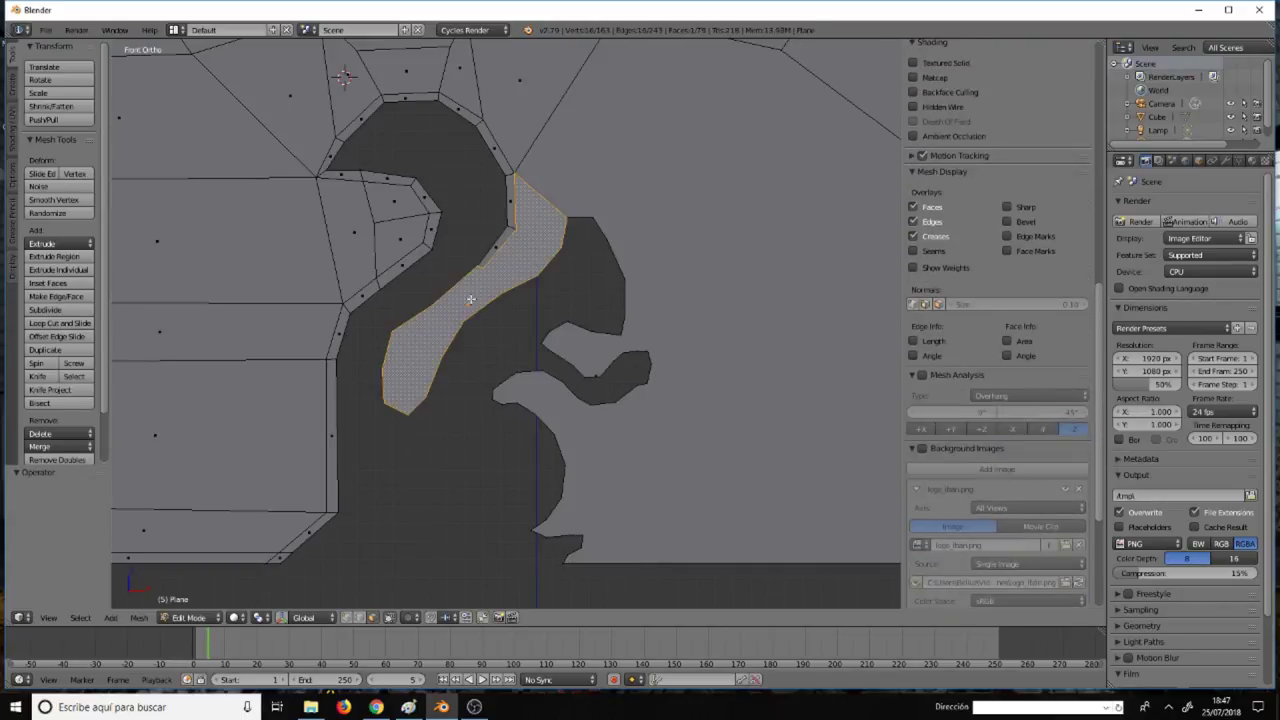
pyautogui.rightClick(498, 244)
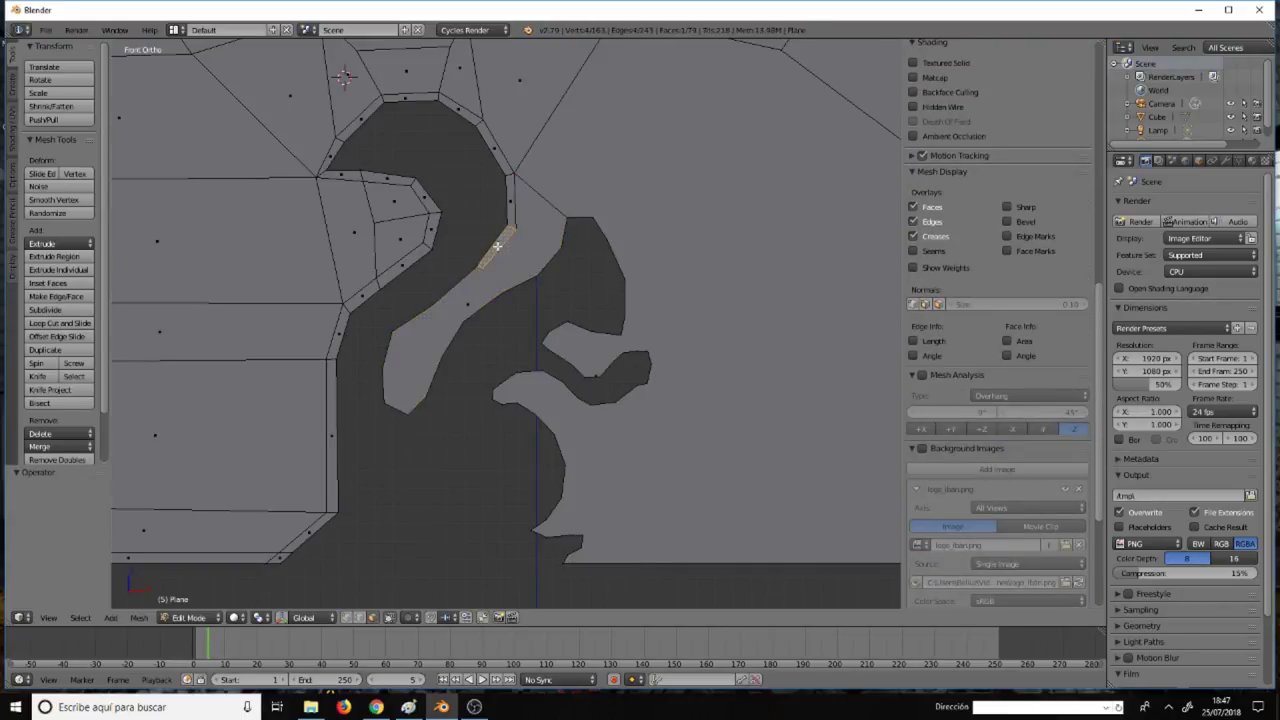
pyautogui.keyDown('shift'); pyautogui.rightClick(512, 197); pyautogui.keyUp('shift')
pyautogui.keyDown('shift'); pyautogui.rightClick(522, 232); pyautogui.keyUp('shift')
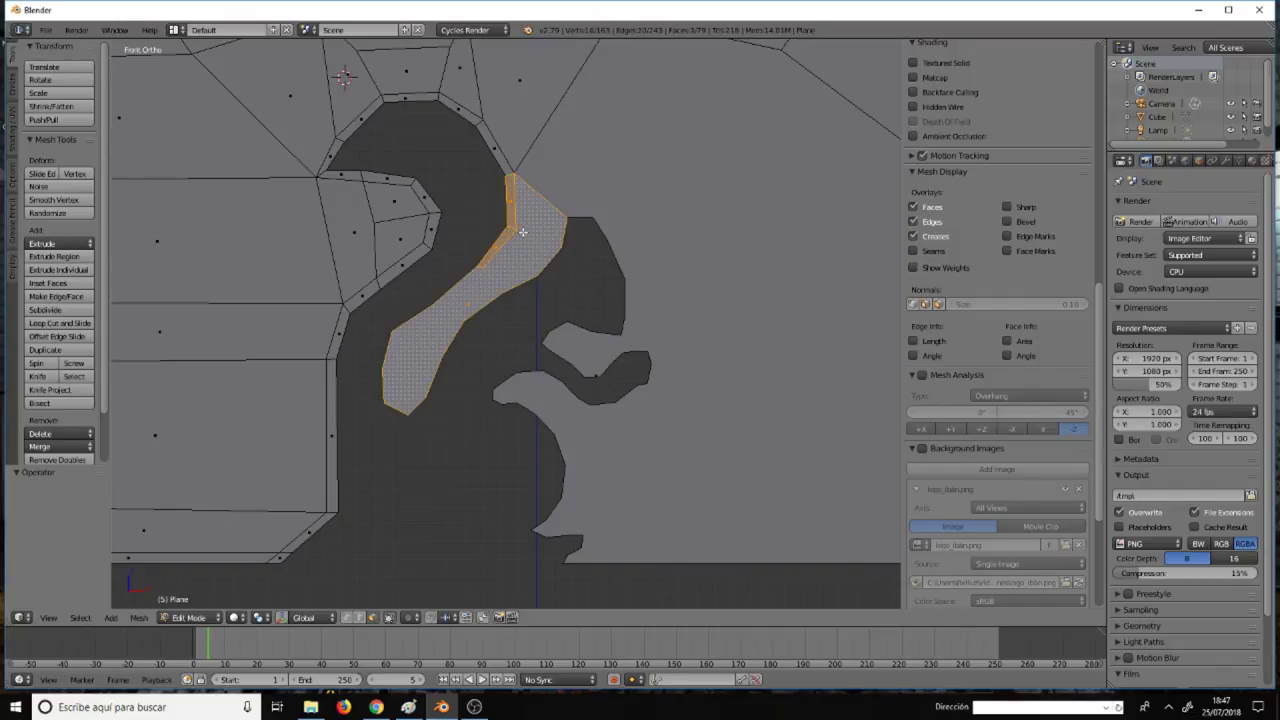
pyautogui.press('f')
# Inset the merged neck face to form a border around it.
pyautogui.click(348, 617)
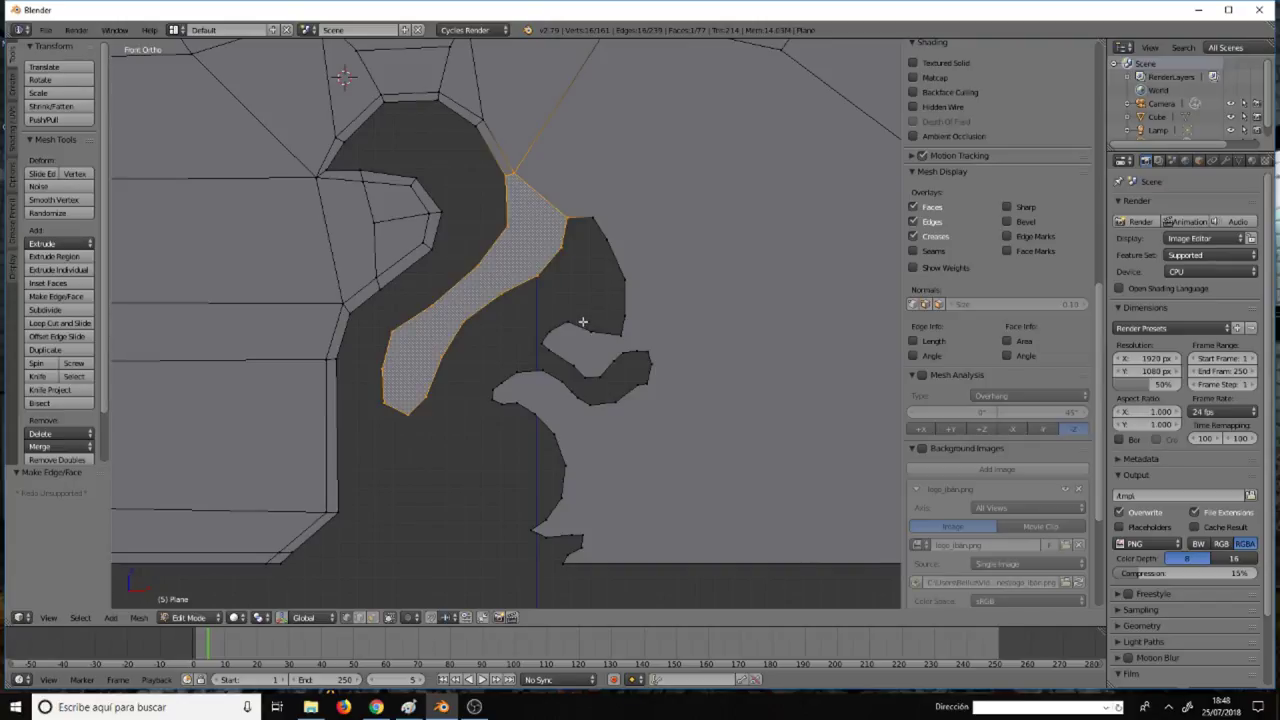
pyautogui.press('i')
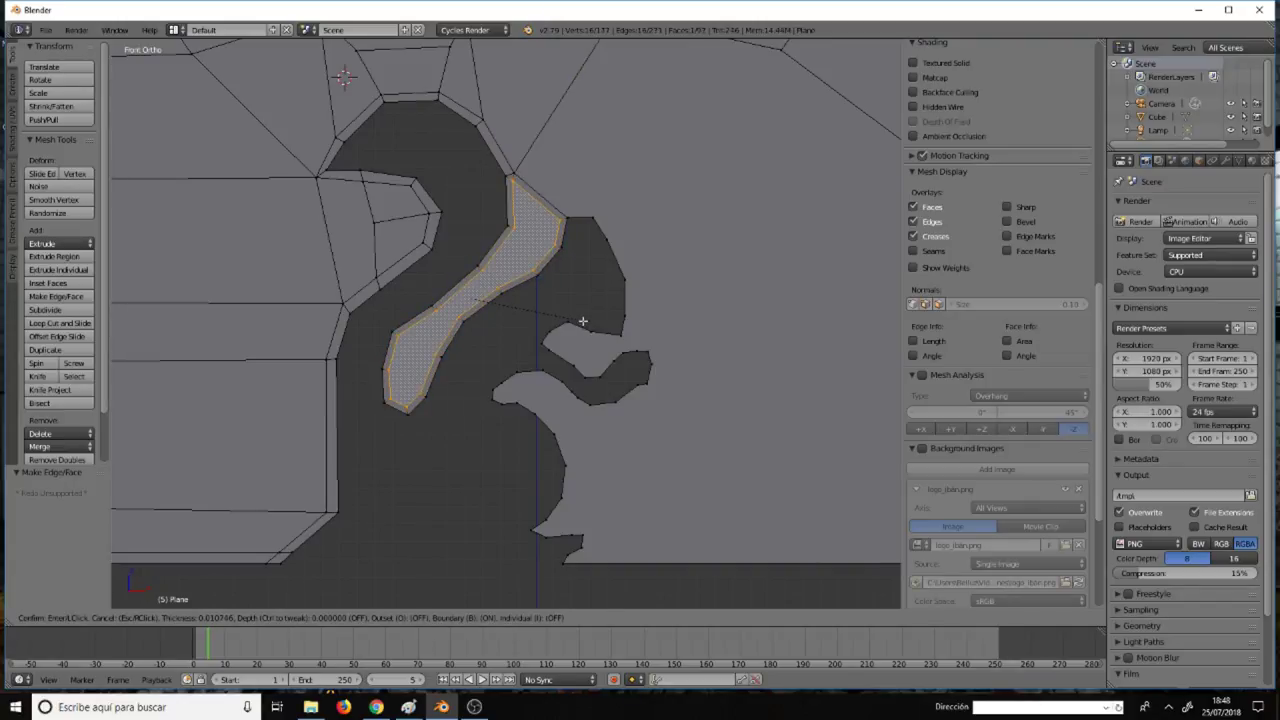
pyautogui.click(582, 321)
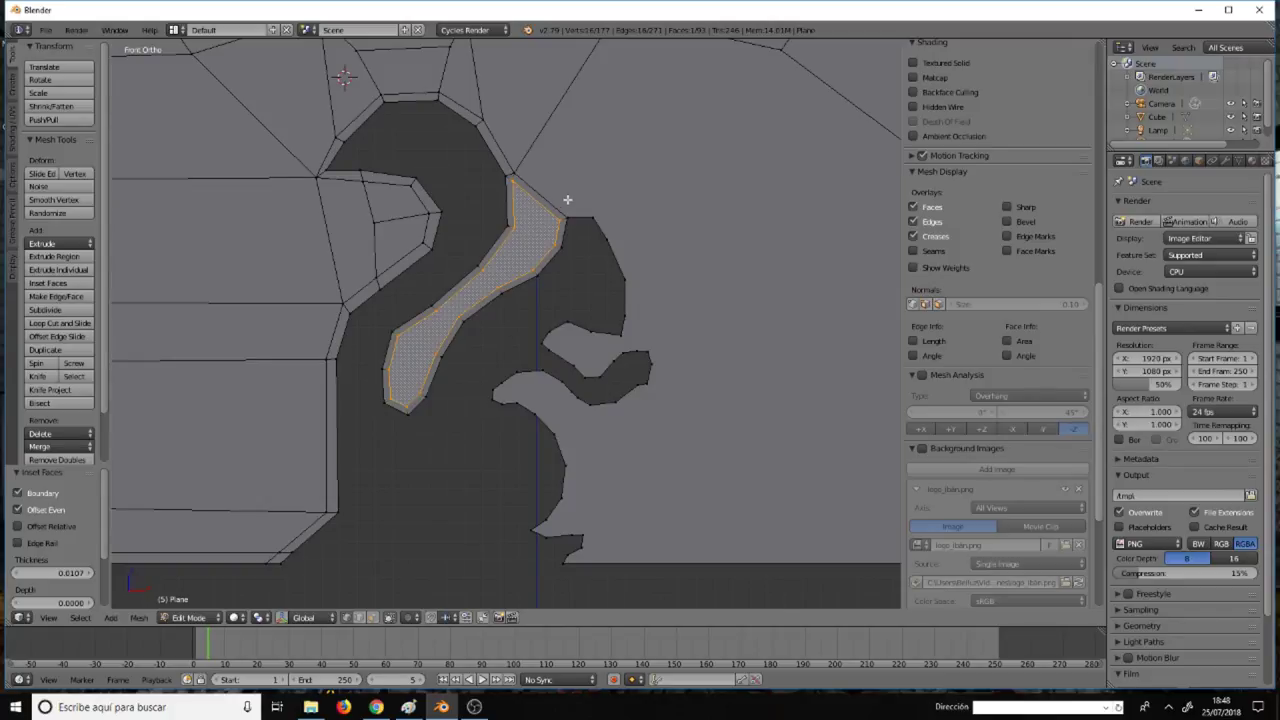
pyautogui.scroll(2, 540, 216)
pyautogui.scroll(2, 531, 212)
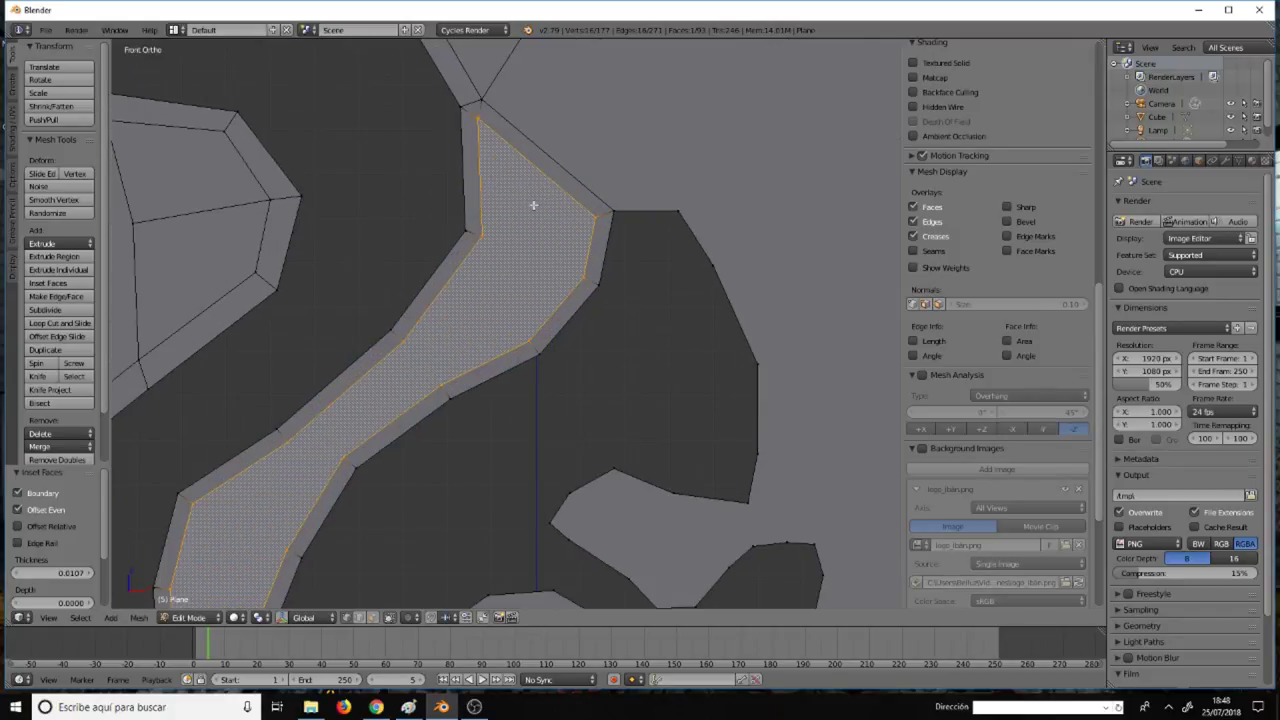
pyautogui.scroll(2, 530, 200)
pyautogui.keyDown('shift'); pyautogui.moveTo(552, 295); pyautogui.dragTo(555, 299, button='middle'); pyautogui.keyUp('shift')
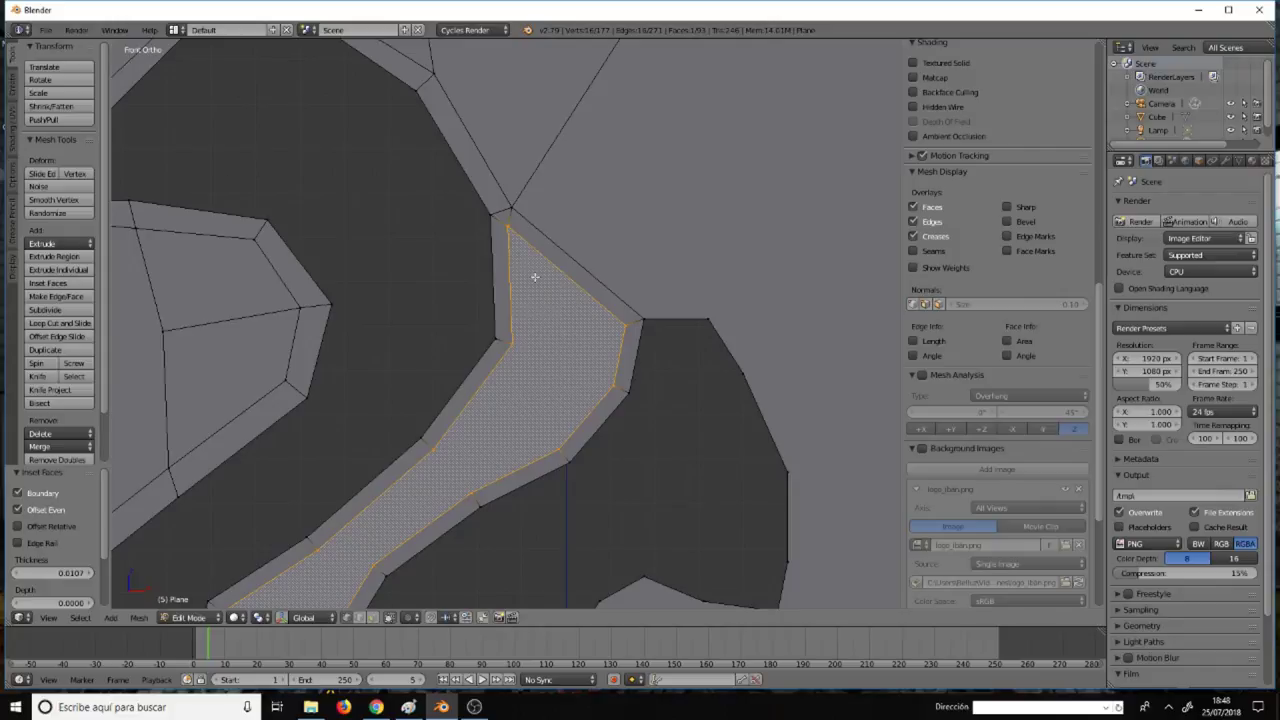
# Merge the inset's top vertex into the outer corner vertex, at last.
pyautogui.click(508, 224)
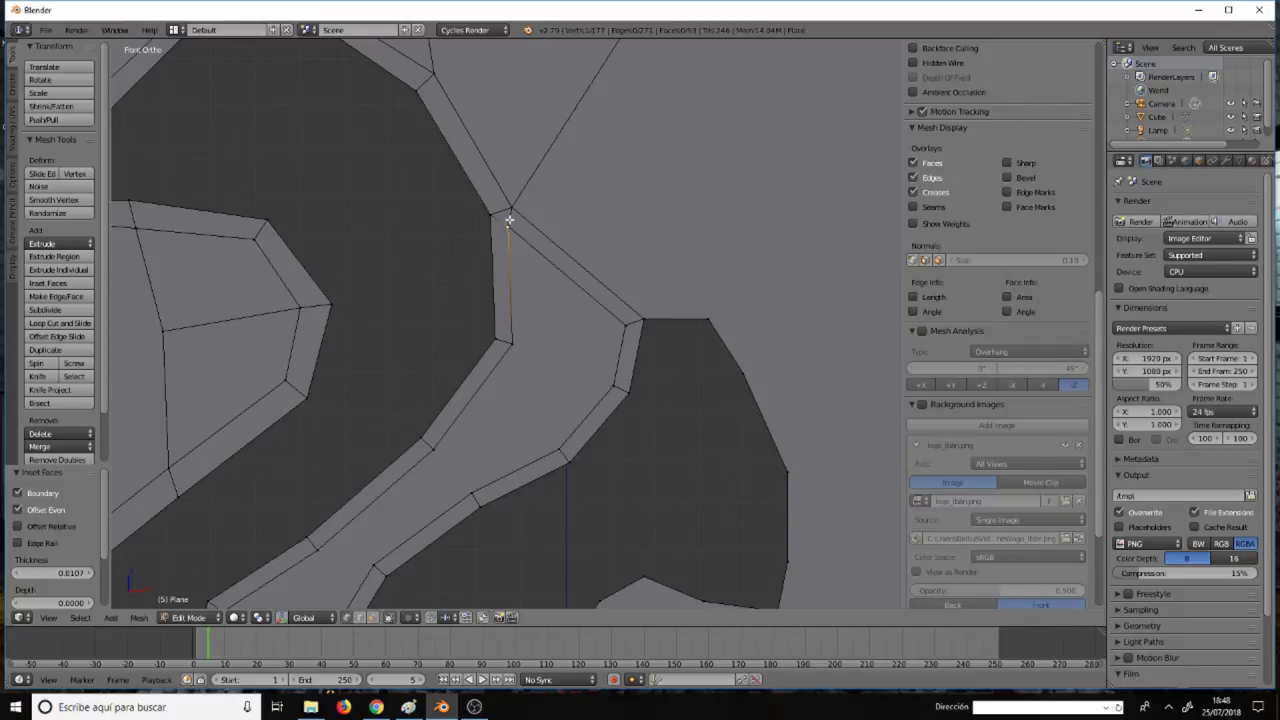
pyautogui.keyDown('shift'); pyautogui.click(510, 206); pyautogui.keyUp('shift')
pyautogui.hotkey('alt', 'm')
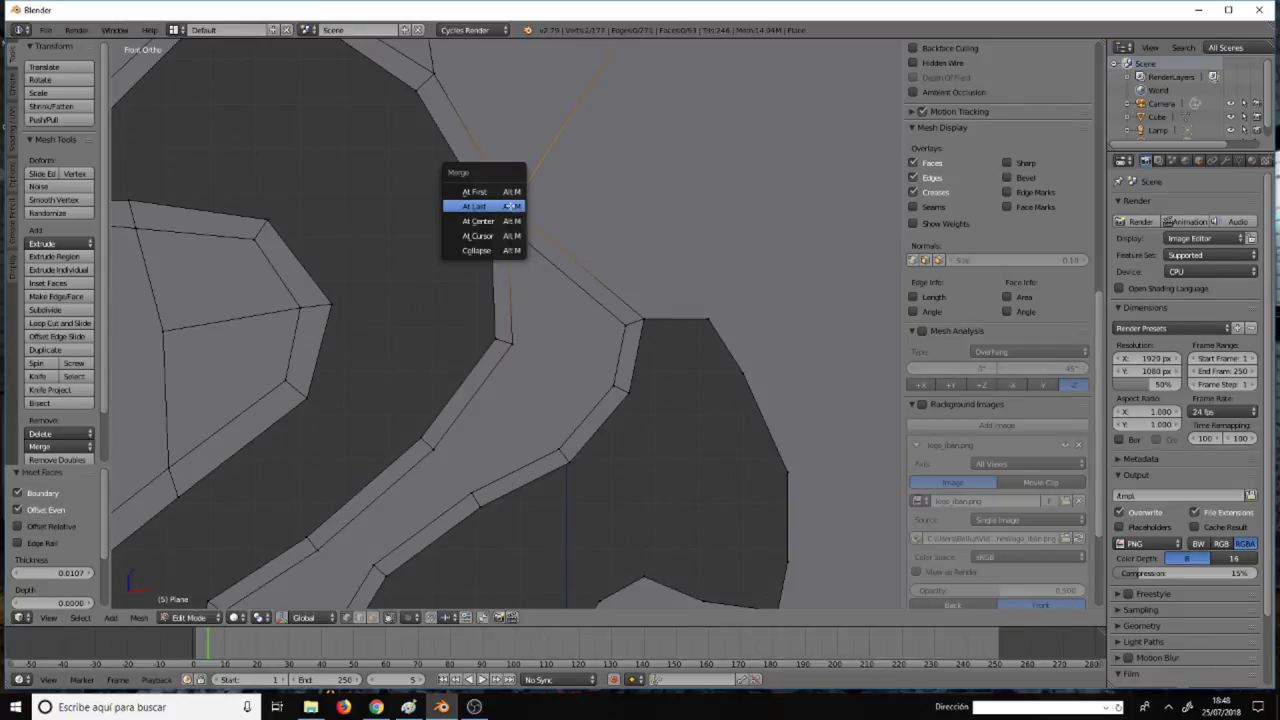
pyautogui.click(509, 208)
# Delete the stray inner vertex and select the outline-tip and second corner vertices.
pyautogui.rightClick(509, 226)
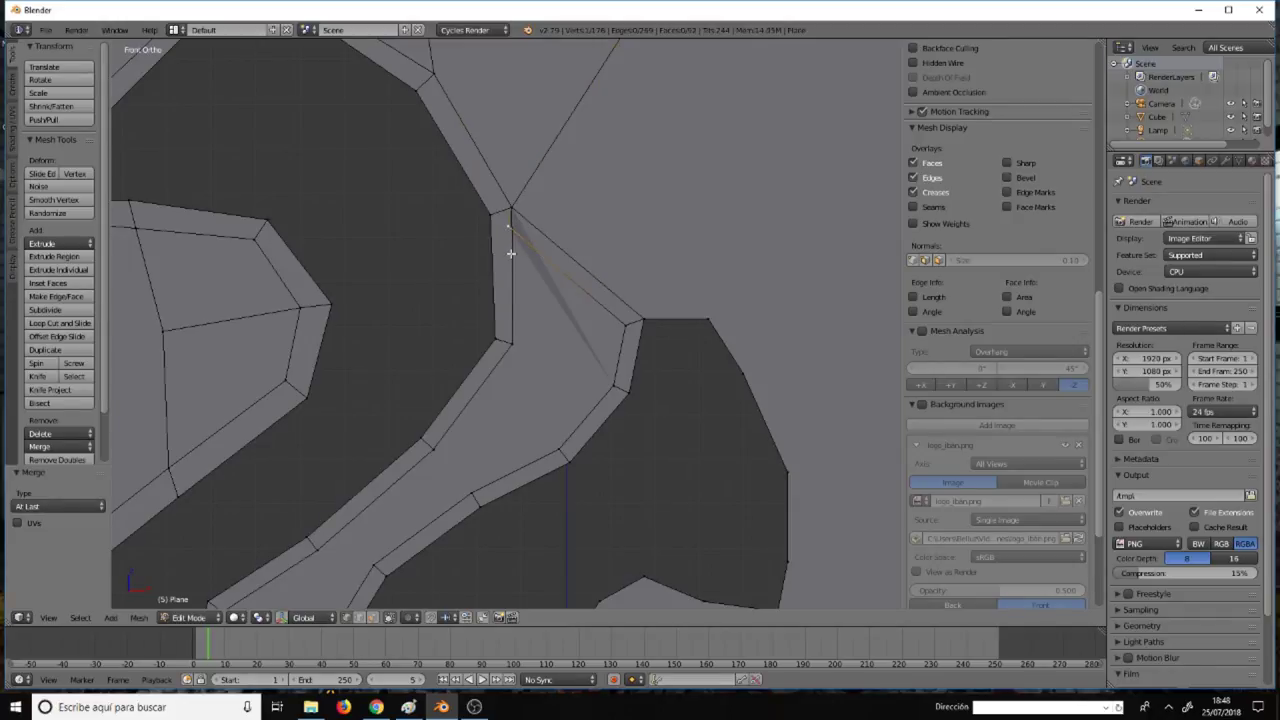
pyautogui.press('x')
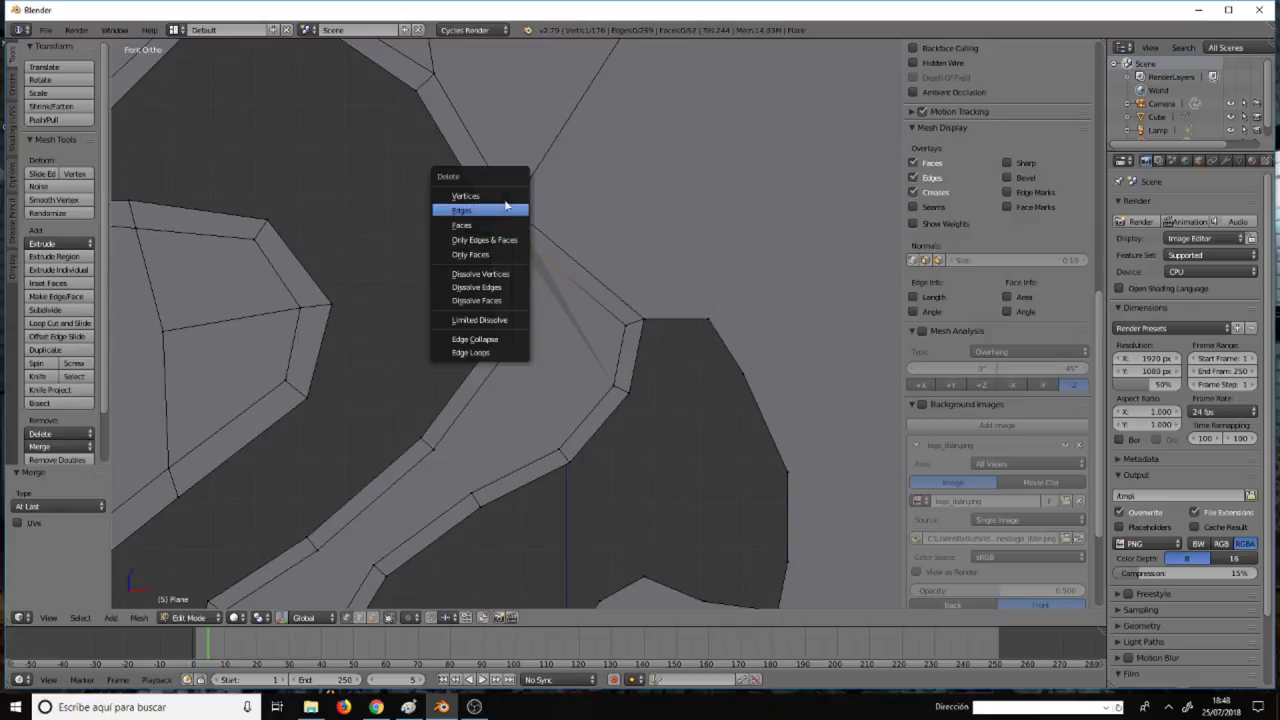
pyautogui.click(505, 195)
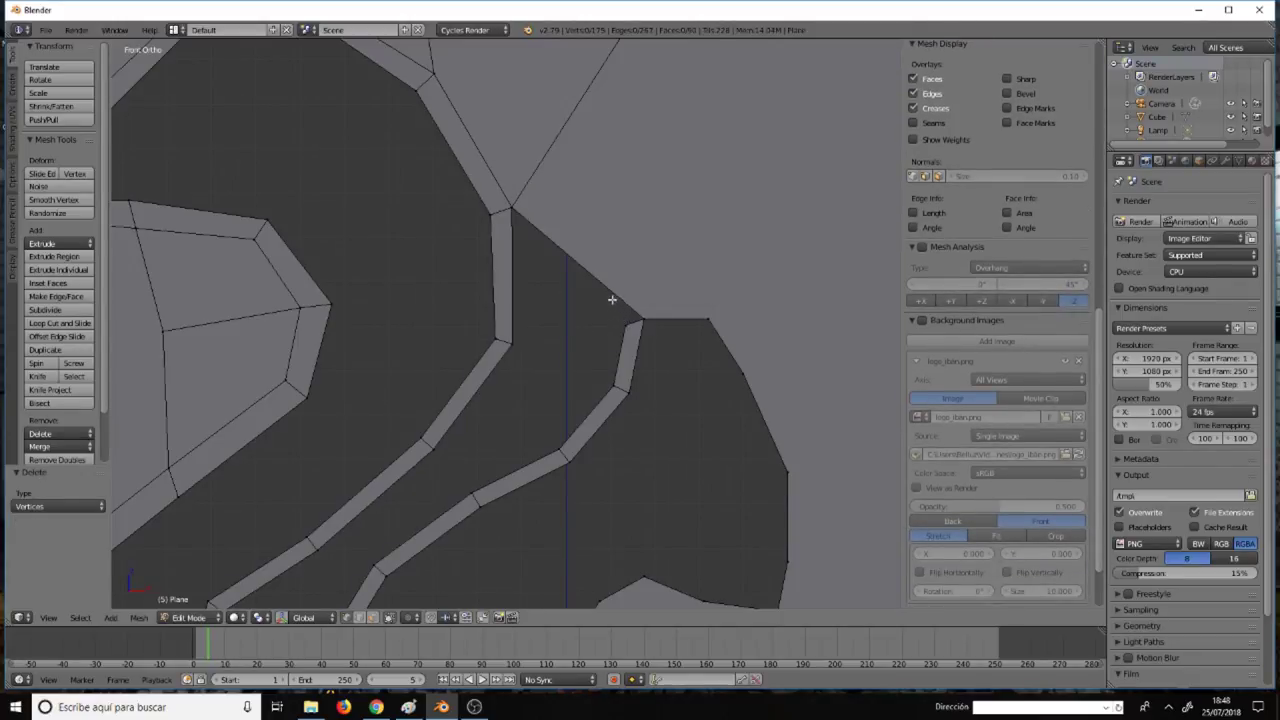
pyautogui.rightClick(513, 210)
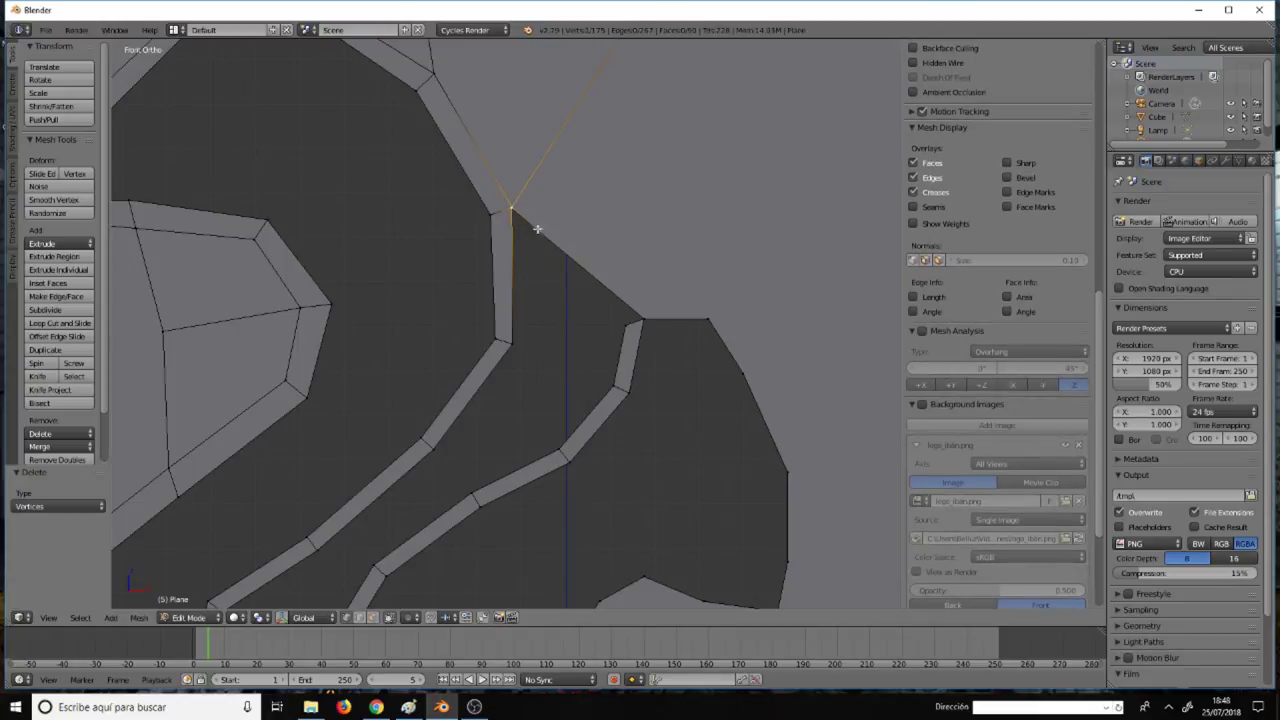
pyautogui.keyDown('shift'); pyautogui.rightClick(627, 326); pyautogui.keyUp('shift')
# Fill a triangular face between the outline tip and the corner vertex.
pyautogui.press('f')
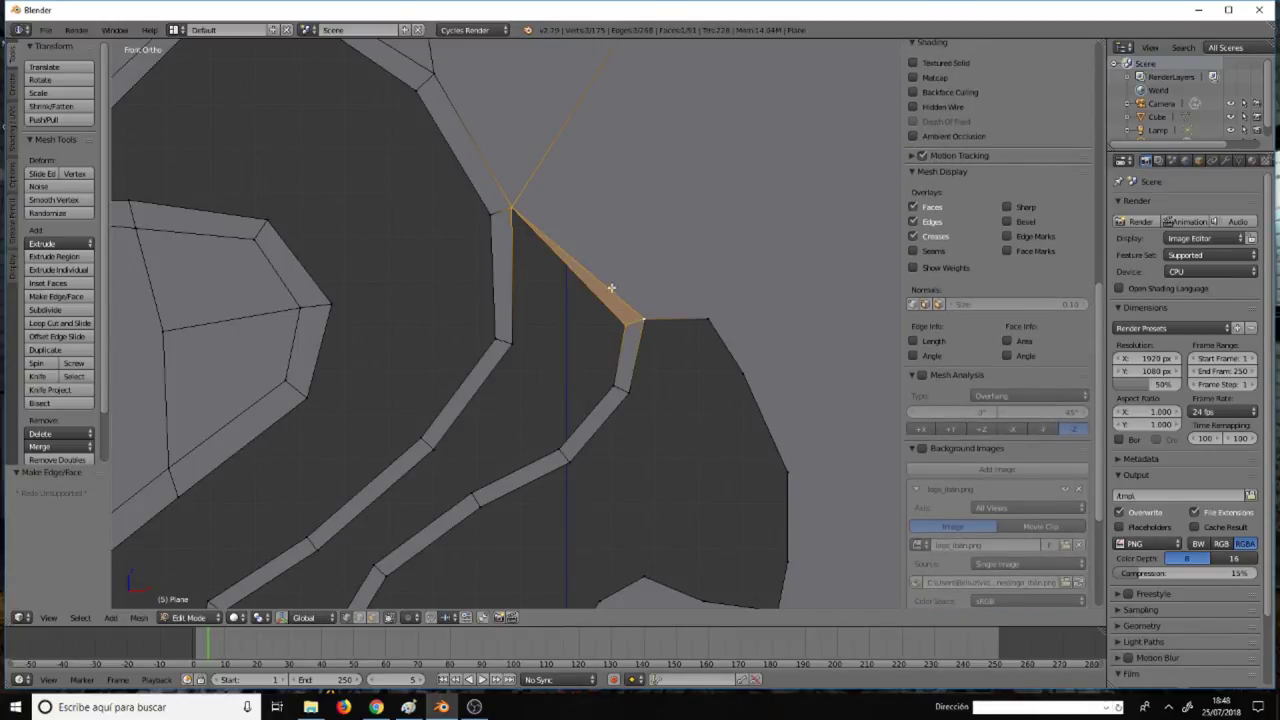
pyautogui.scroll(1, 606, 271)
pyautogui.scroll(-3, 540, 196)
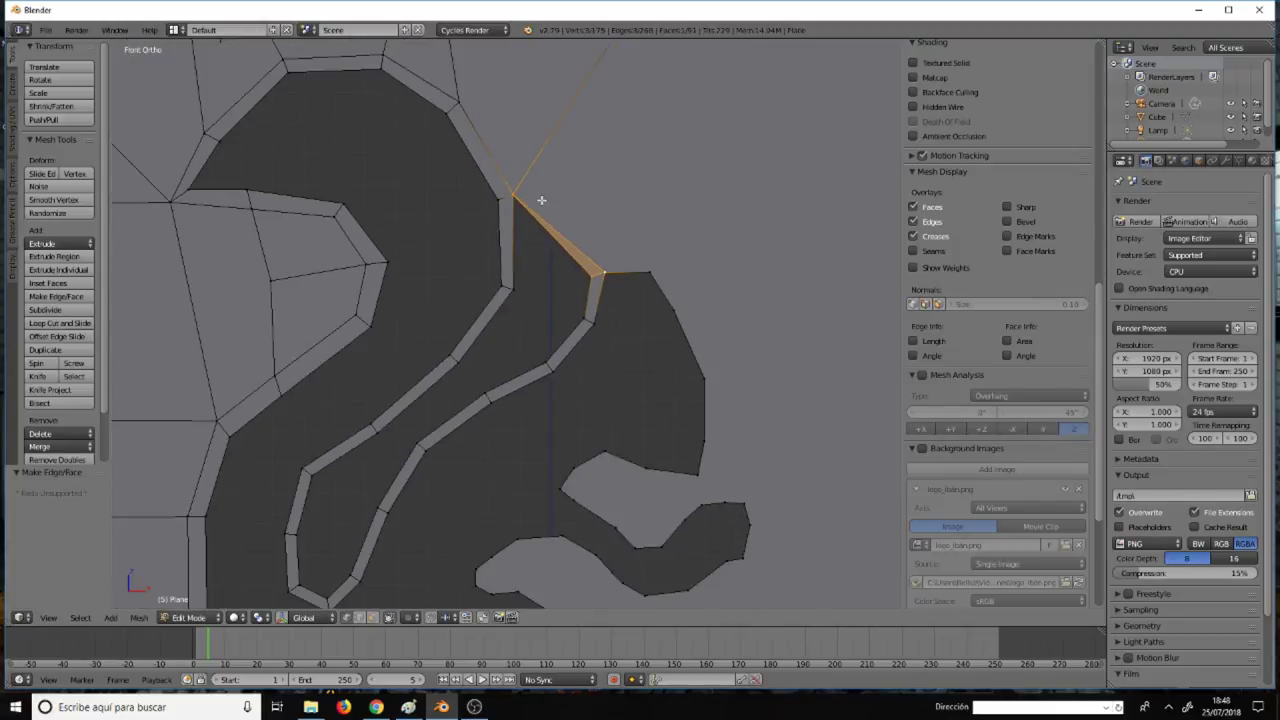
pyautogui.scroll(-2, 541, 200)
pyautogui.scroll(-2, 541, 200)
pyautogui.scroll(2, 541, 200)
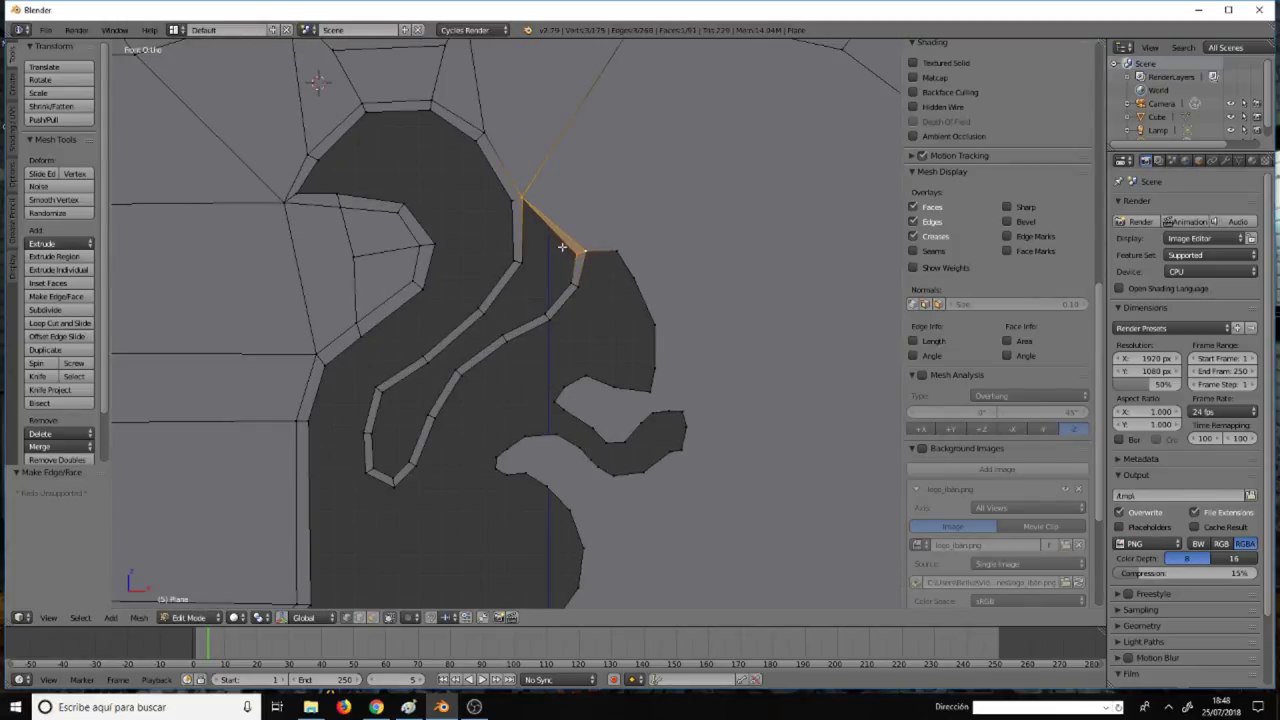
# Select the tip vertex, check the large upper-right face, then return to vertex selection.
pyautogui.rightClick(566, 238)
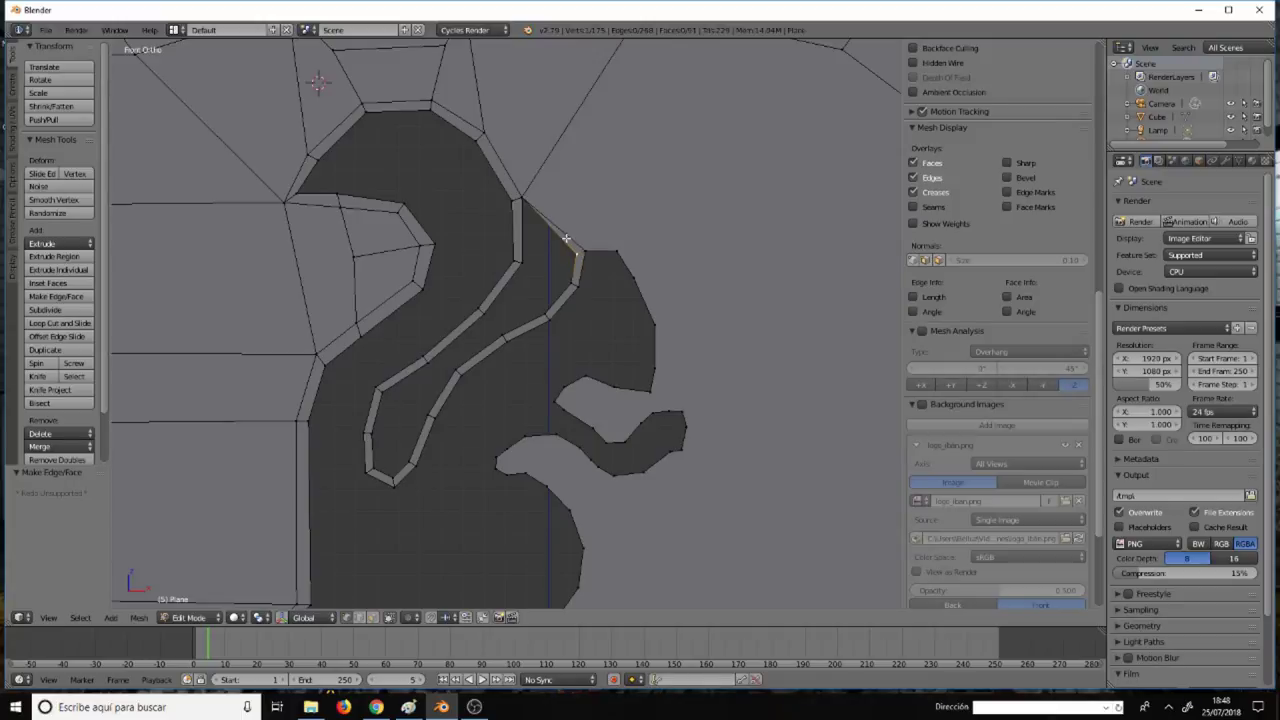
pyautogui.hotkey('ctrl', 'Tab')
pyautogui.rightClick(604, 190)
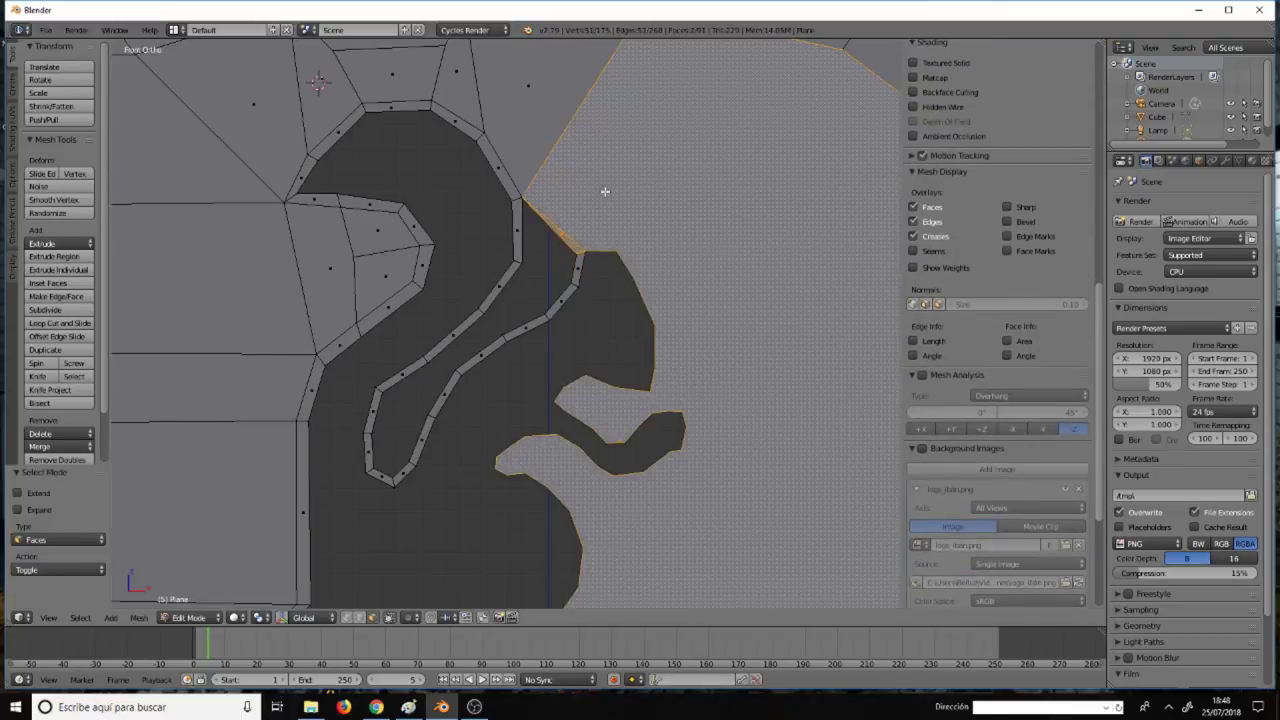
pyautogui.press('a')
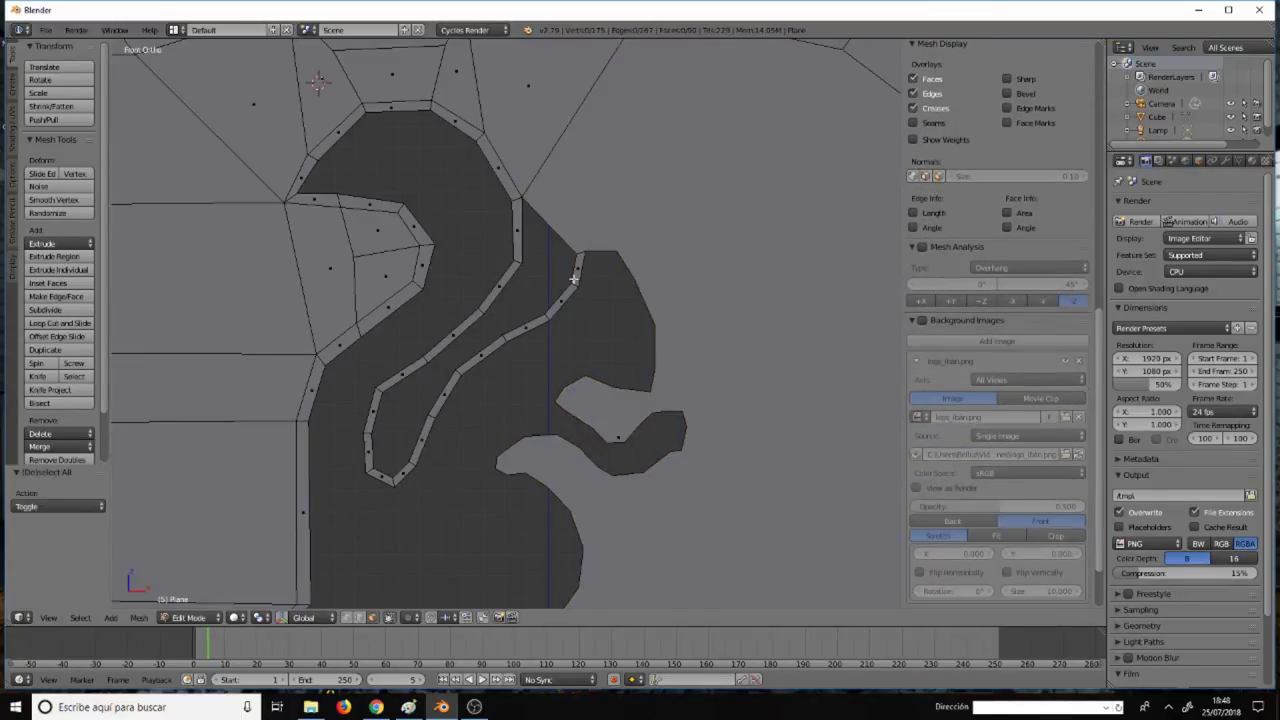
pyautogui.scroll(-3, 575, 280)
pyautogui.scroll(3, 575, 280)
pyautogui.scroll(2, 575, 280)
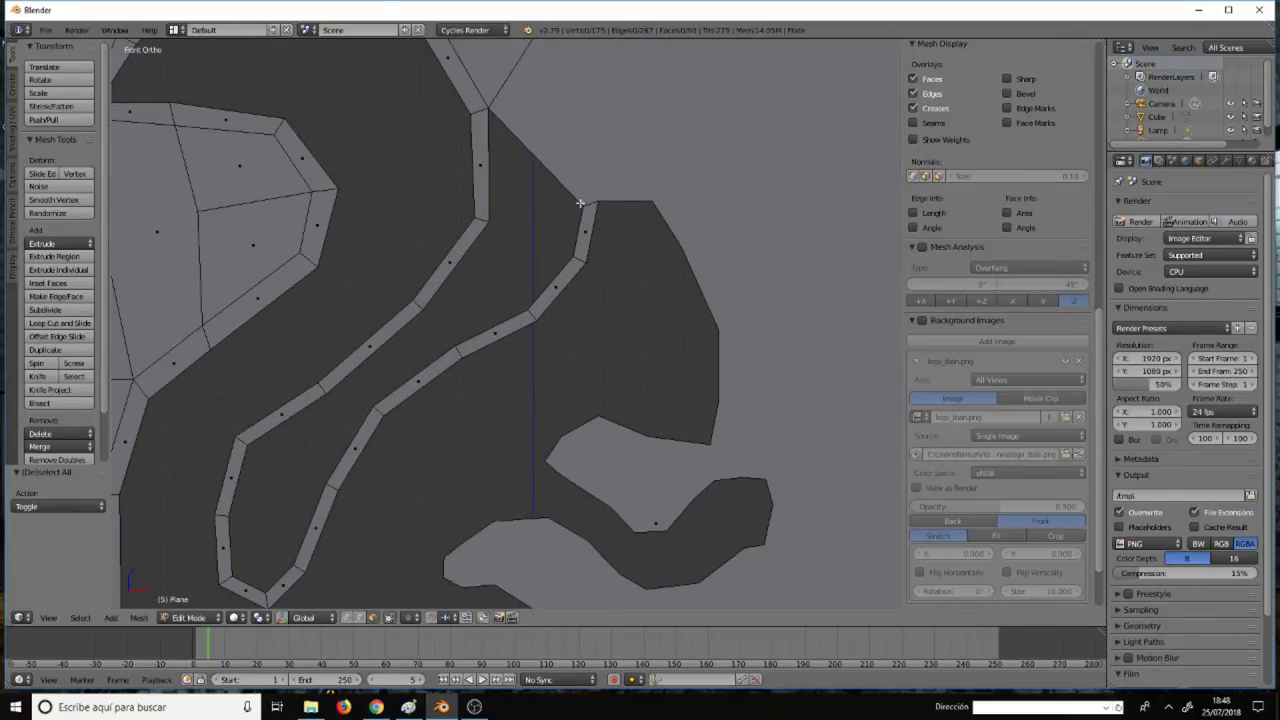
pyautogui.hotkey('ctrl', 'Tab')
pyautogui.click(583, 215)
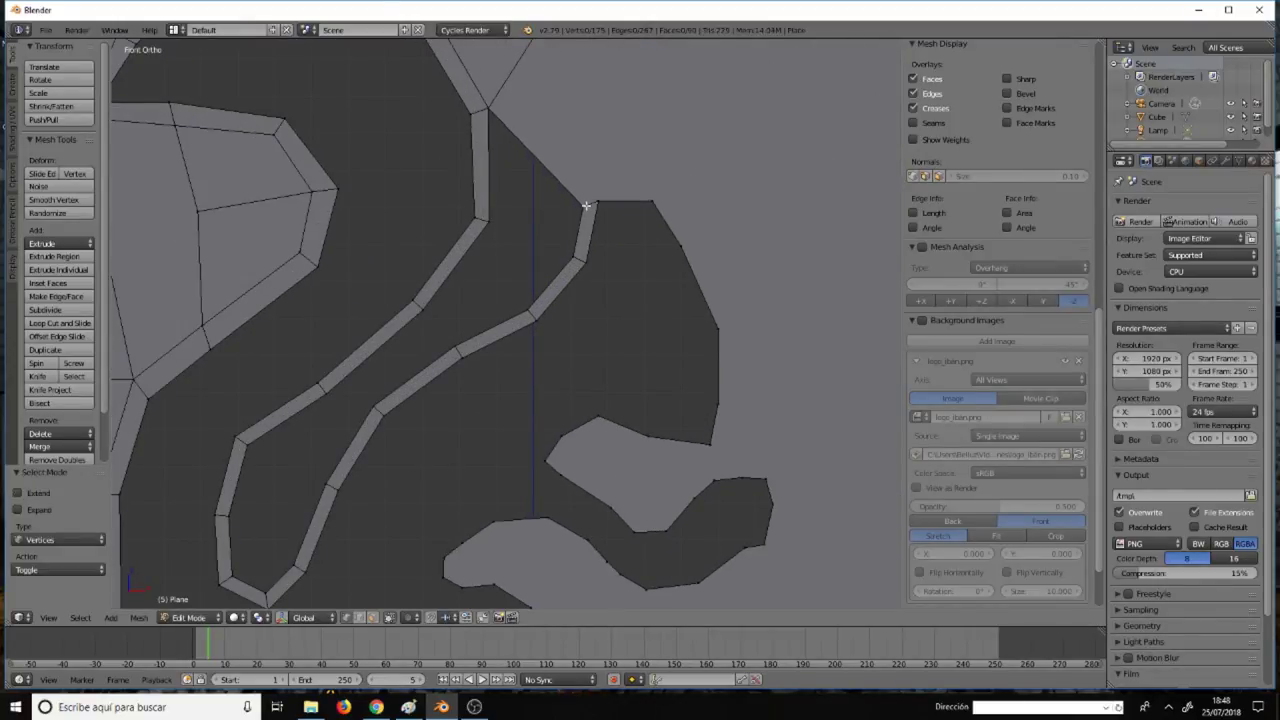
# Nudge the tip vertex by X 0.020, Z 0.050 and select the edges around the gap.
pyautogui.press('g')
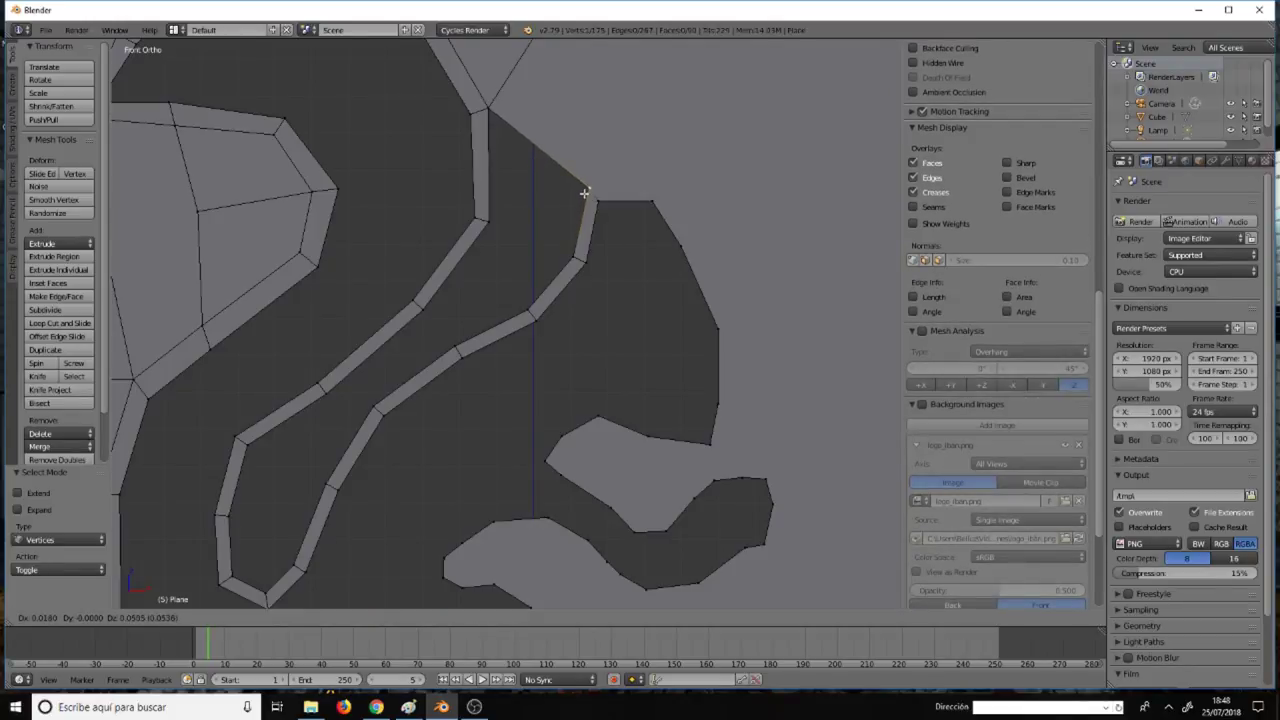
pyautogui.click(585, 192)
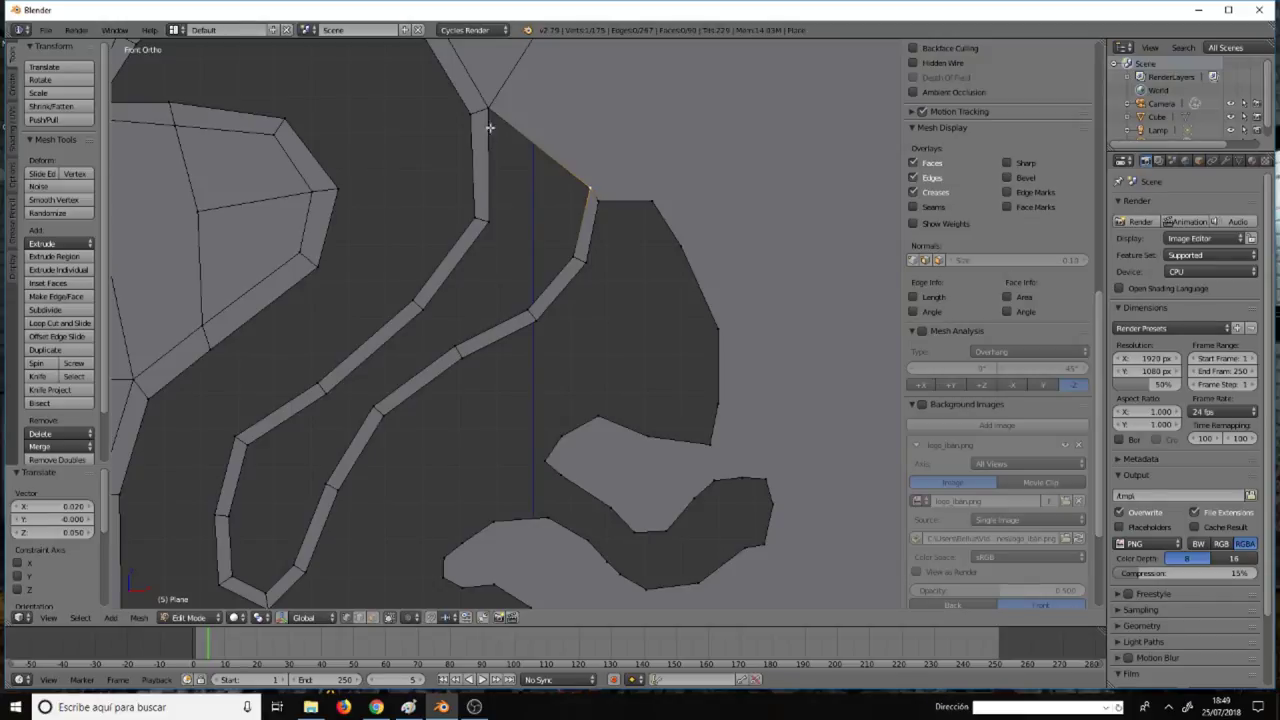
pyautogui.rightClick(490, 220)
pyautogui.keyDown('ctrl'); pyautogui.rightClick(571, 257); pyautogui.keyUp('ctrl')
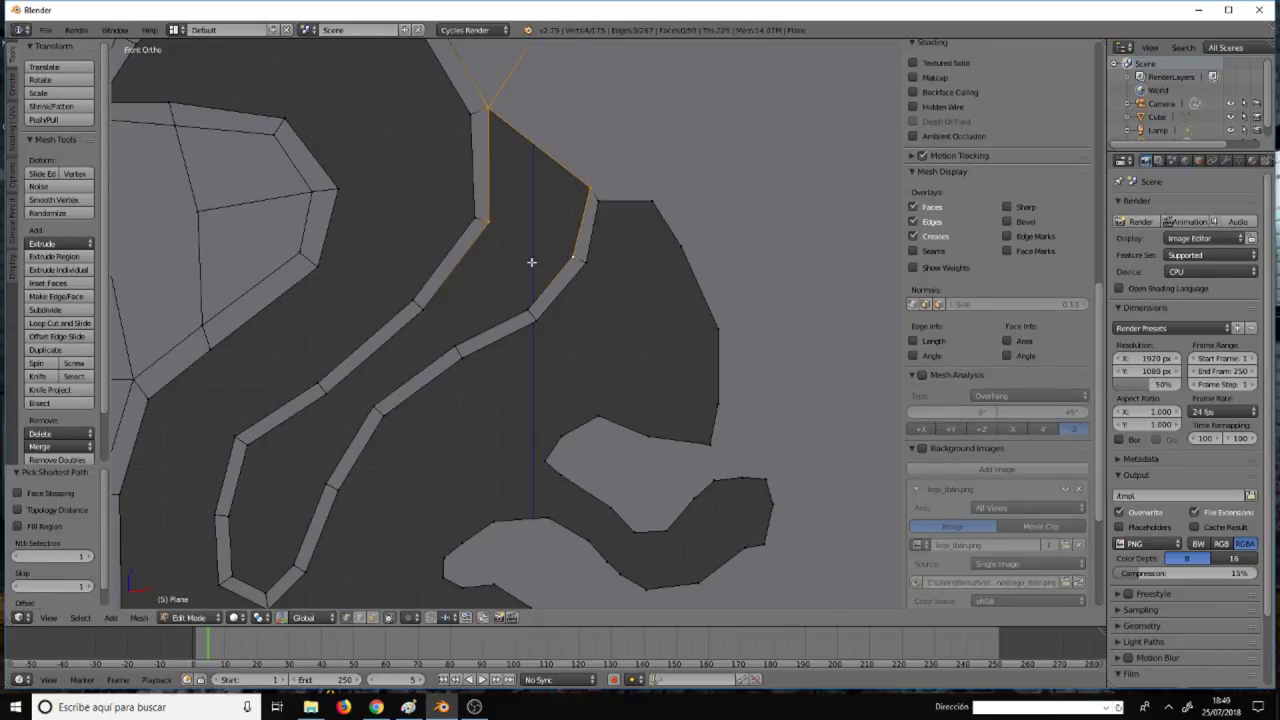
# Fill the first channel gap with a face and position a new cut across the channel.
pyautogui.press('f')
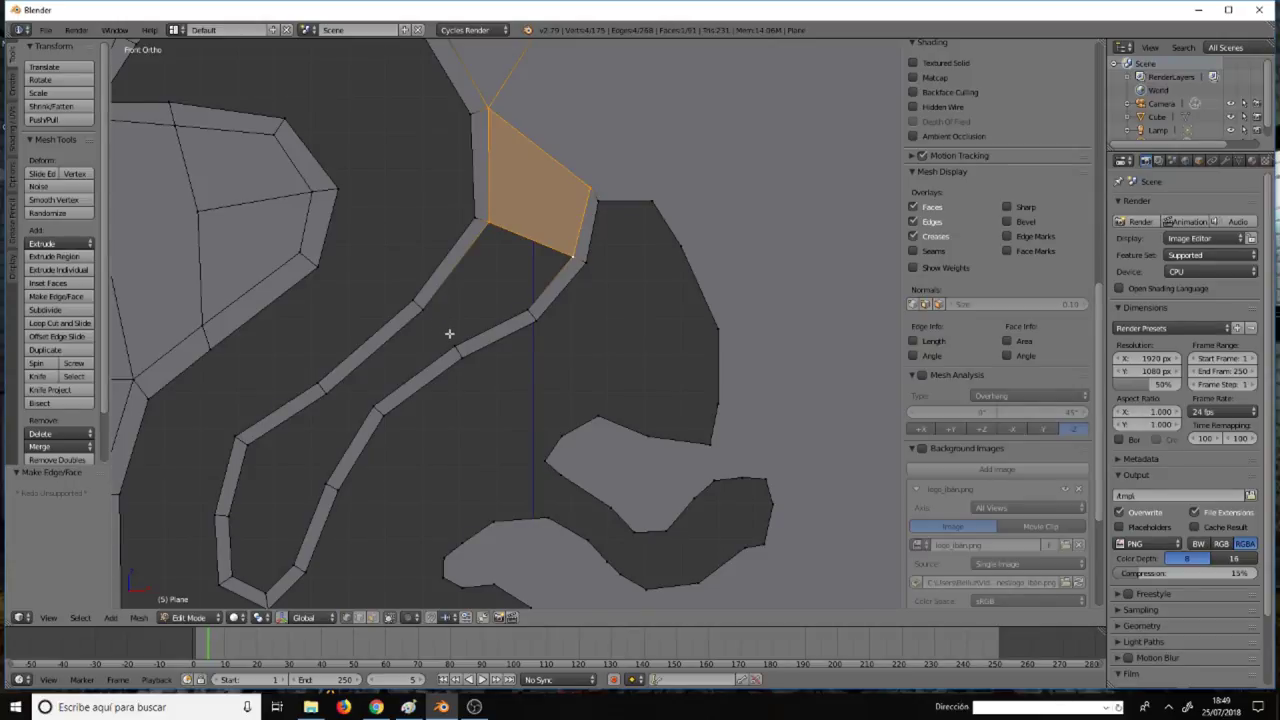
pyautogui.rightClick(452, 263)
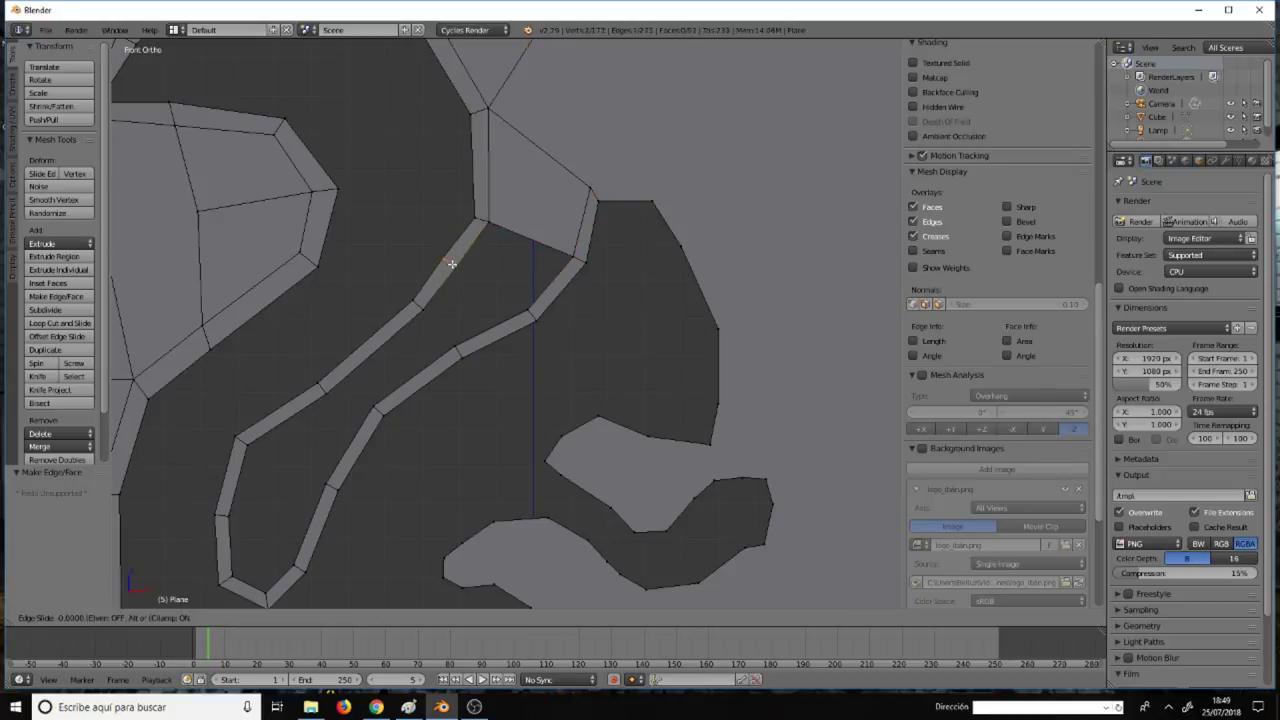
pyautogui.press('g')
pyautogui.press('g')
pyautogui.click(455, 261)
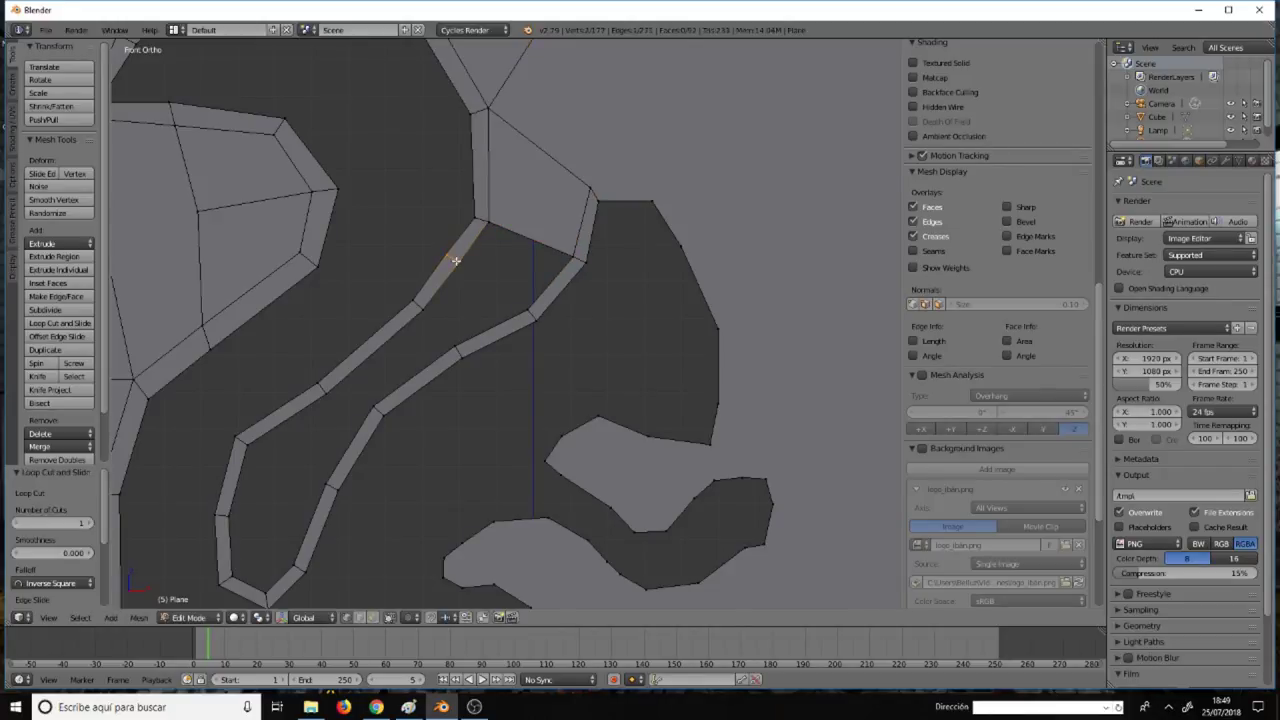
# Fill the next three quads working left along the curved channel.
pyautogui.keyDown('ctrl'); pyautogui.rightClick(524, 302); pyautogui.keyUp('ctrl')
pyautogui.press('f')
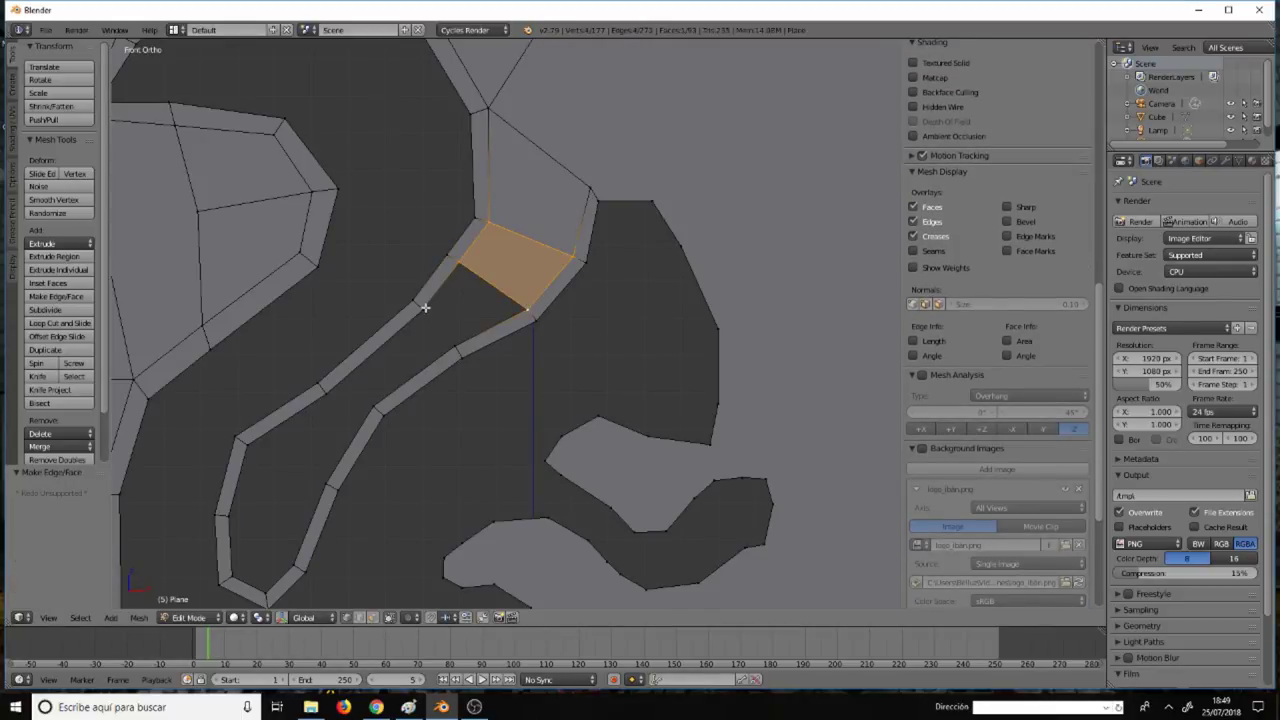
pyautogui.keyDown('ctrl'); pyautogui.rightClick(424, 306); pyautogui.keyUp('ctrl')
pyautogui.press('f')
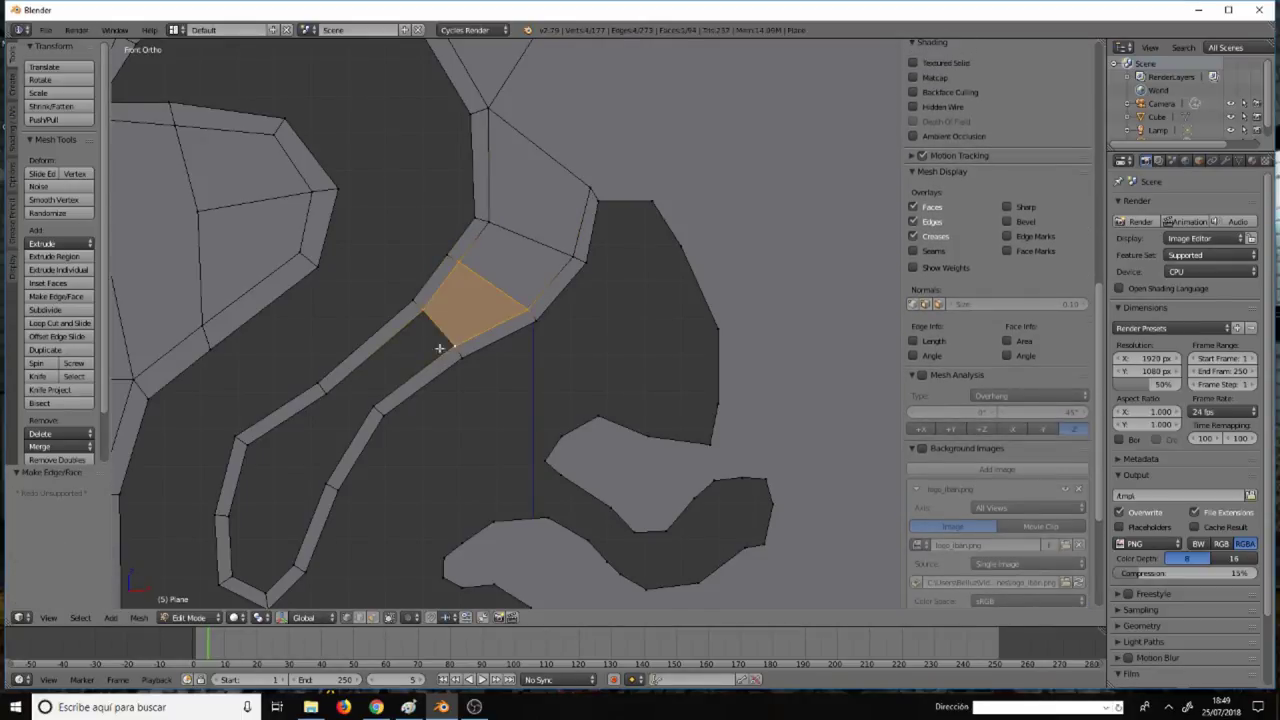
pyautogui.rightClick(355, 390)
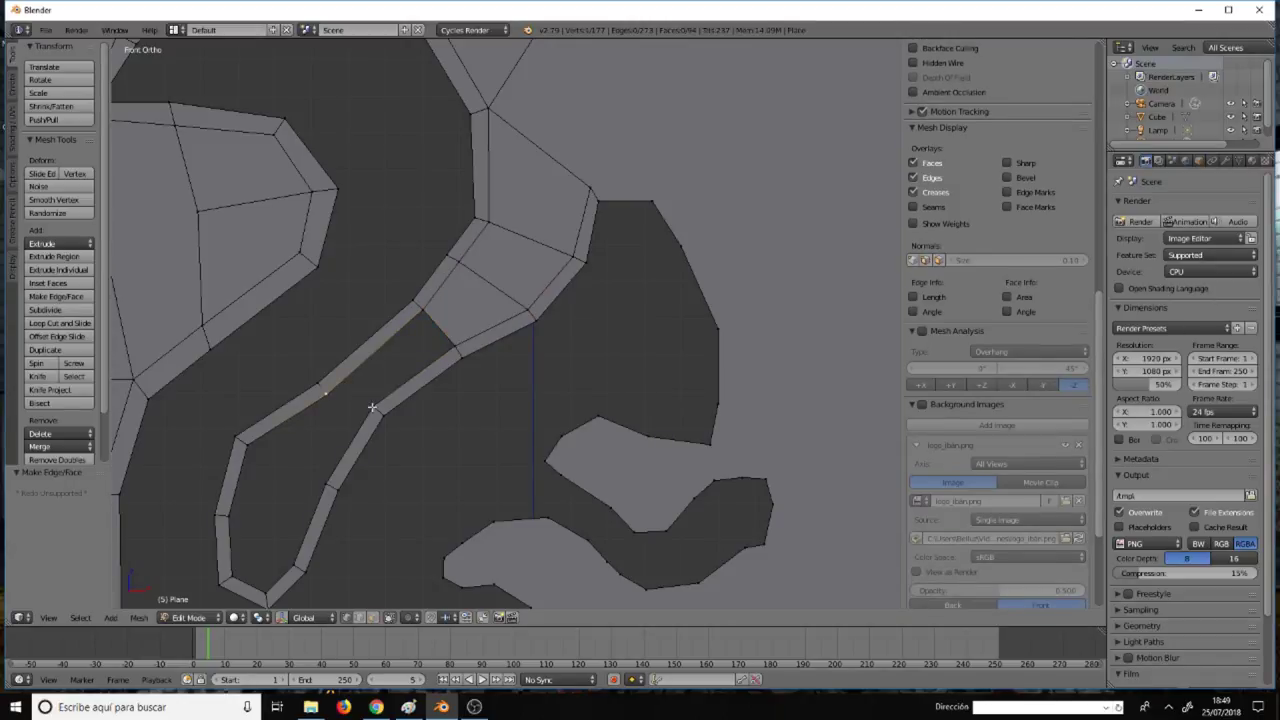
pyautogui.keyDown('ctrl'); pyautogui.rightClick(372, 407); pyautogui.keyUp('ctrl')
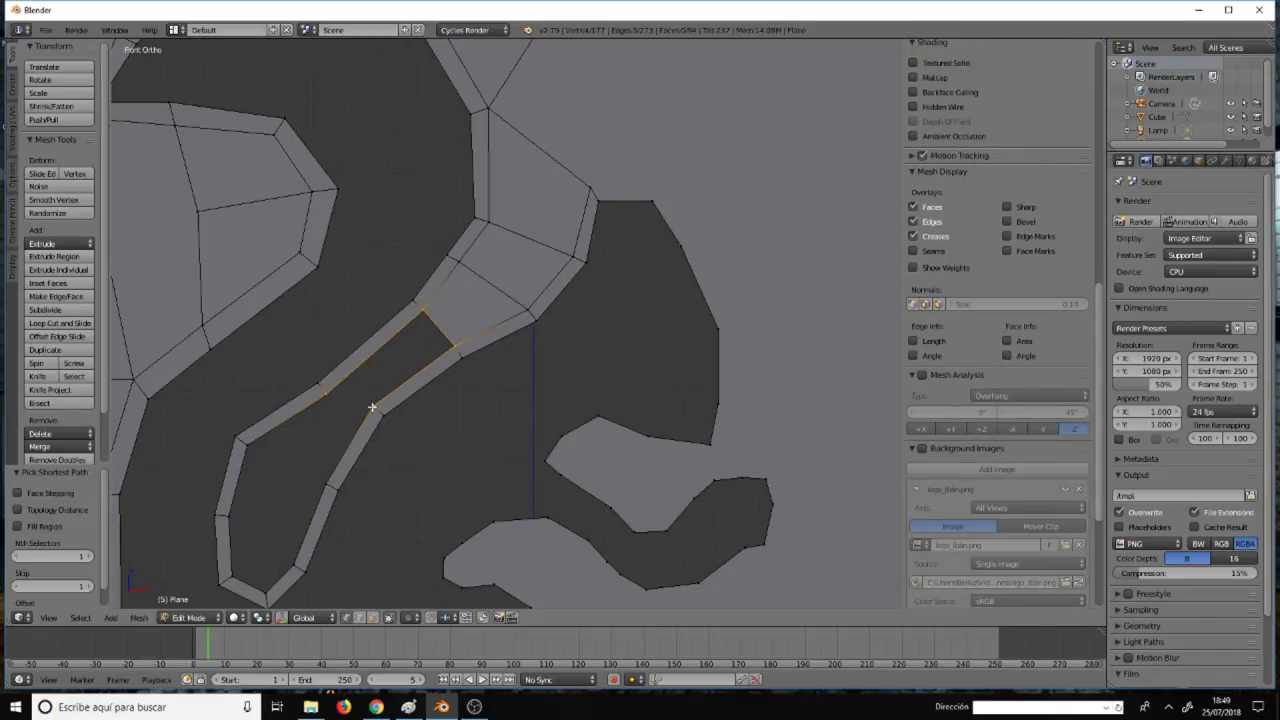
pyautogui.press('f')
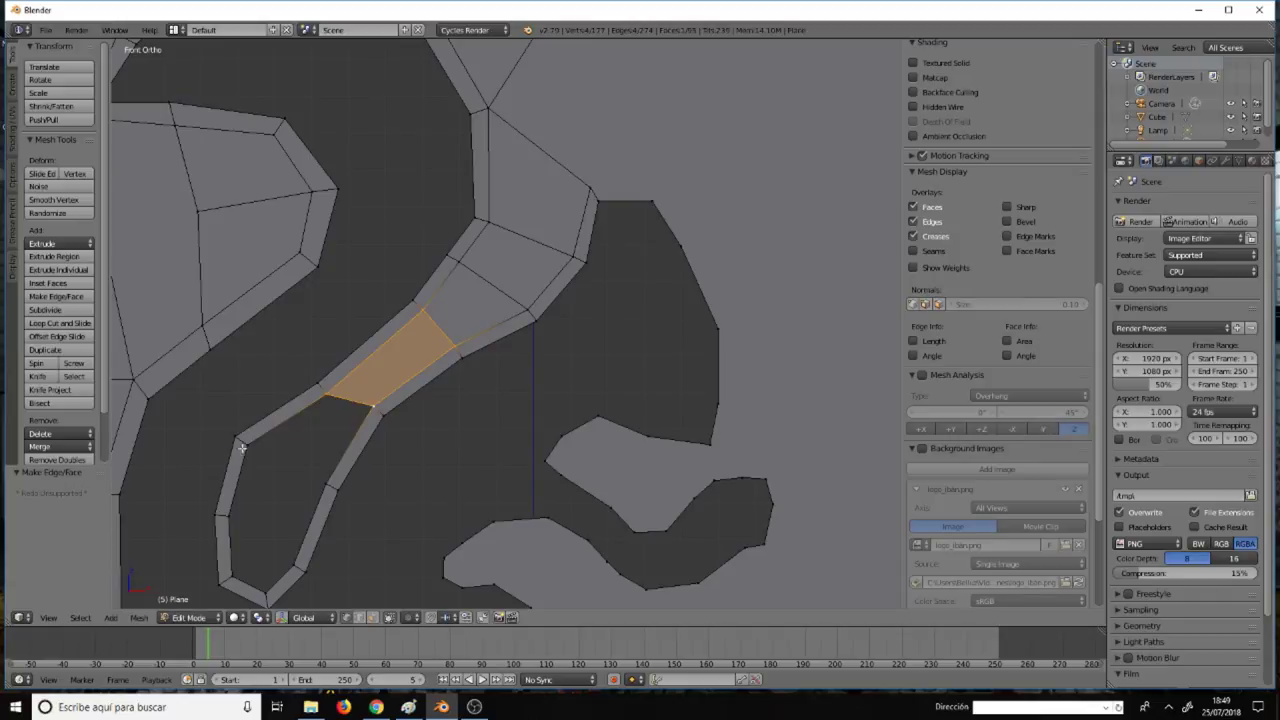
# Fill two more quads lower down the channel and select the last quad's corners.
pyautogui.rightClick(245, 443)
pyautogui.keyDown('ctrl'); pyautogui.rightClick(317, 481); pyautogui.keyUp('ctrl')
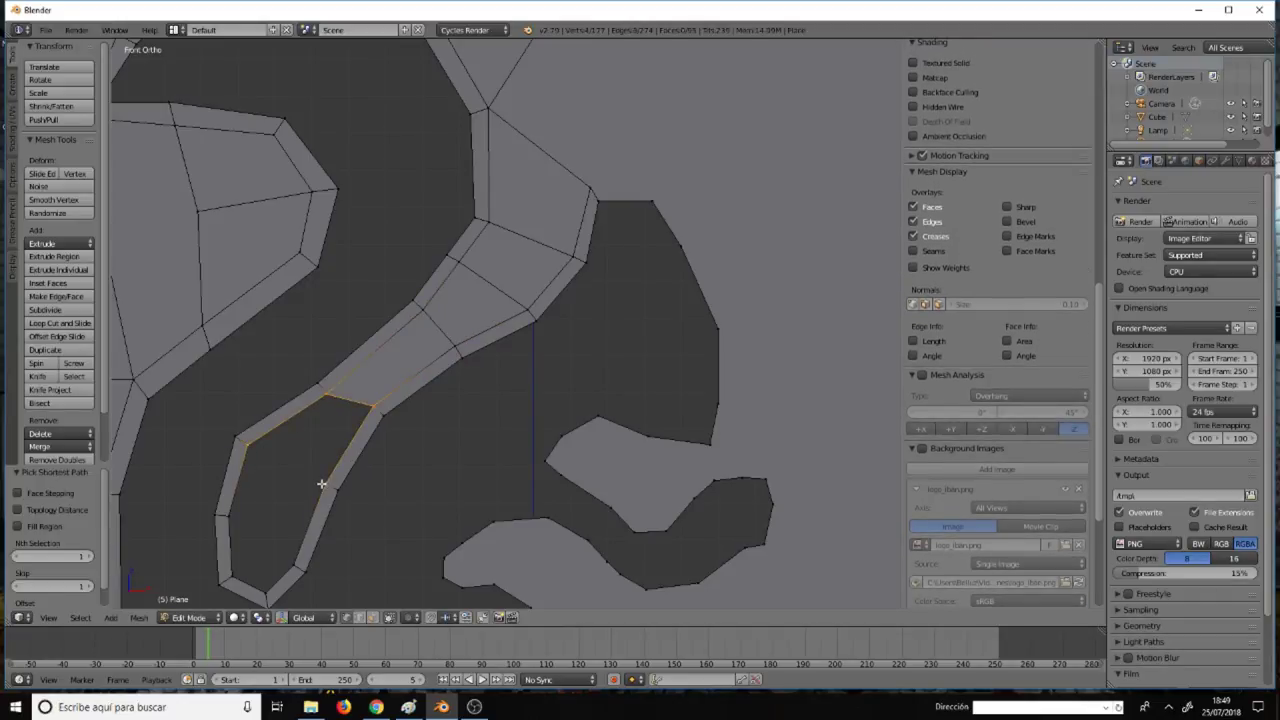
pyautogui.press('f')
pyautogui.rightClick(233, 515)
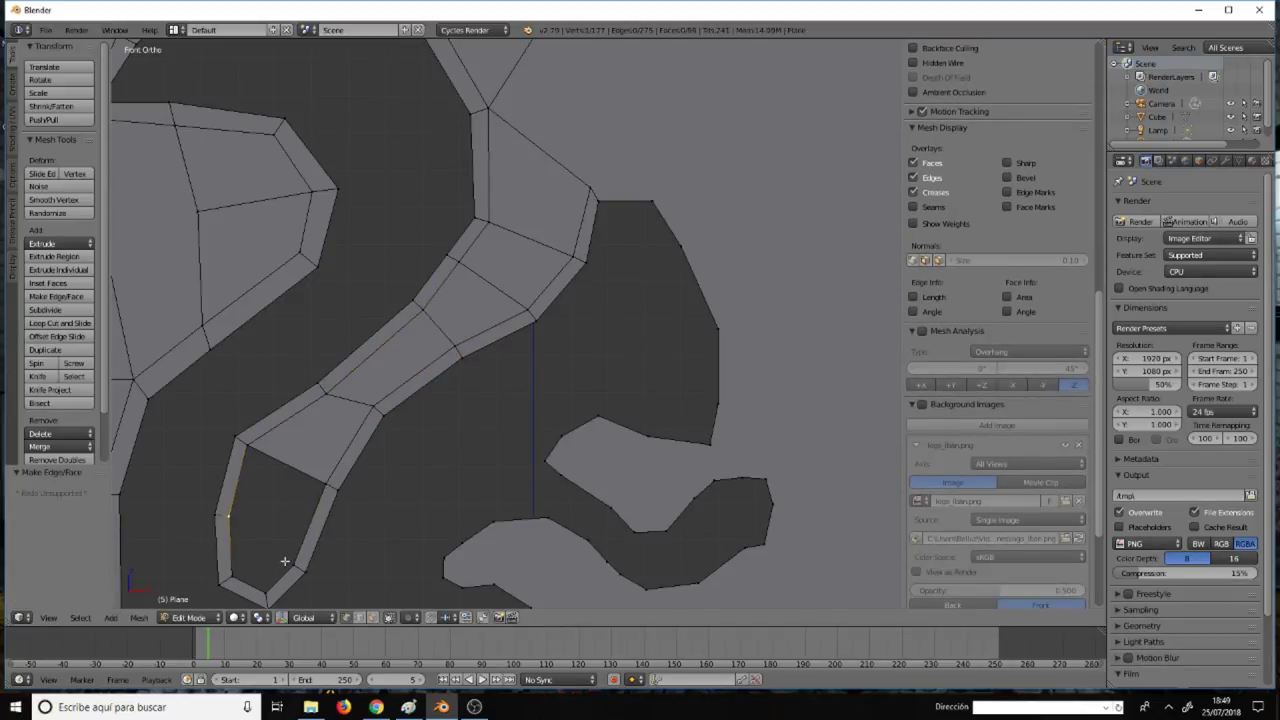
pyautogui.keyDown('ctrl'); pyautogui.rightClick(284, 561); pyautogui.keyUp('ctrl')
pyautogui.press('f')
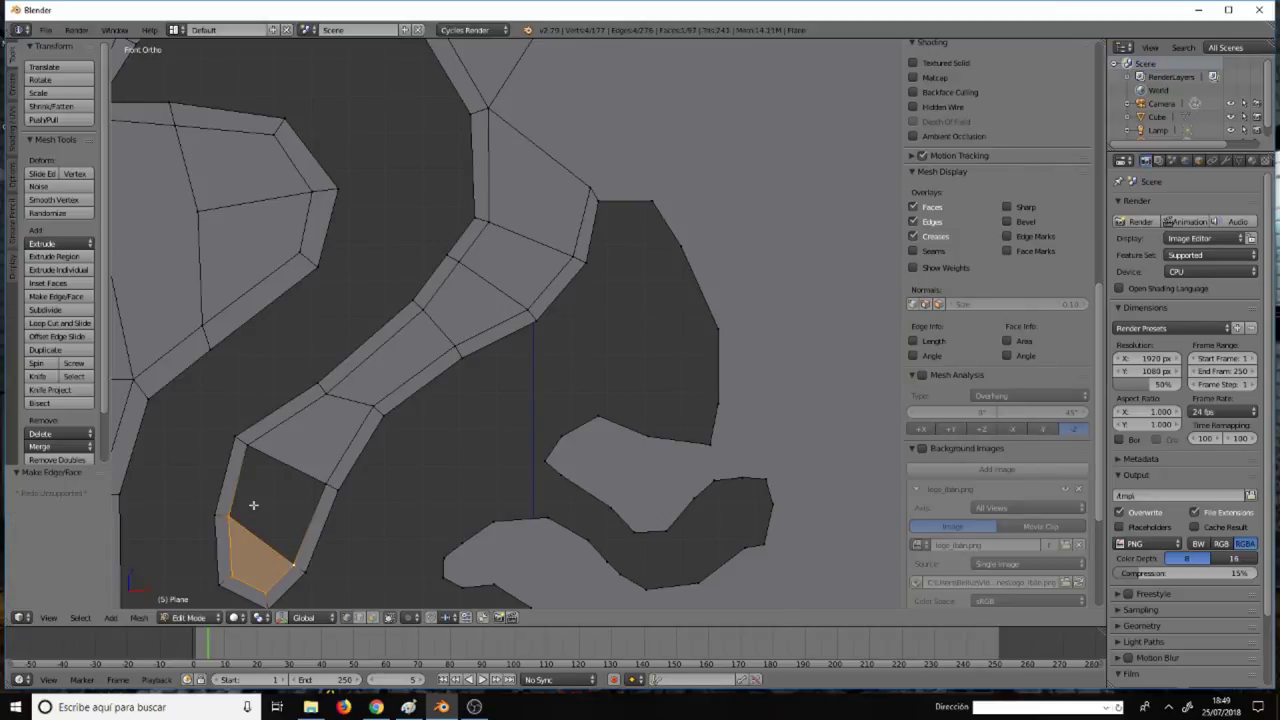
pyautogui.rightClick(229, 515)
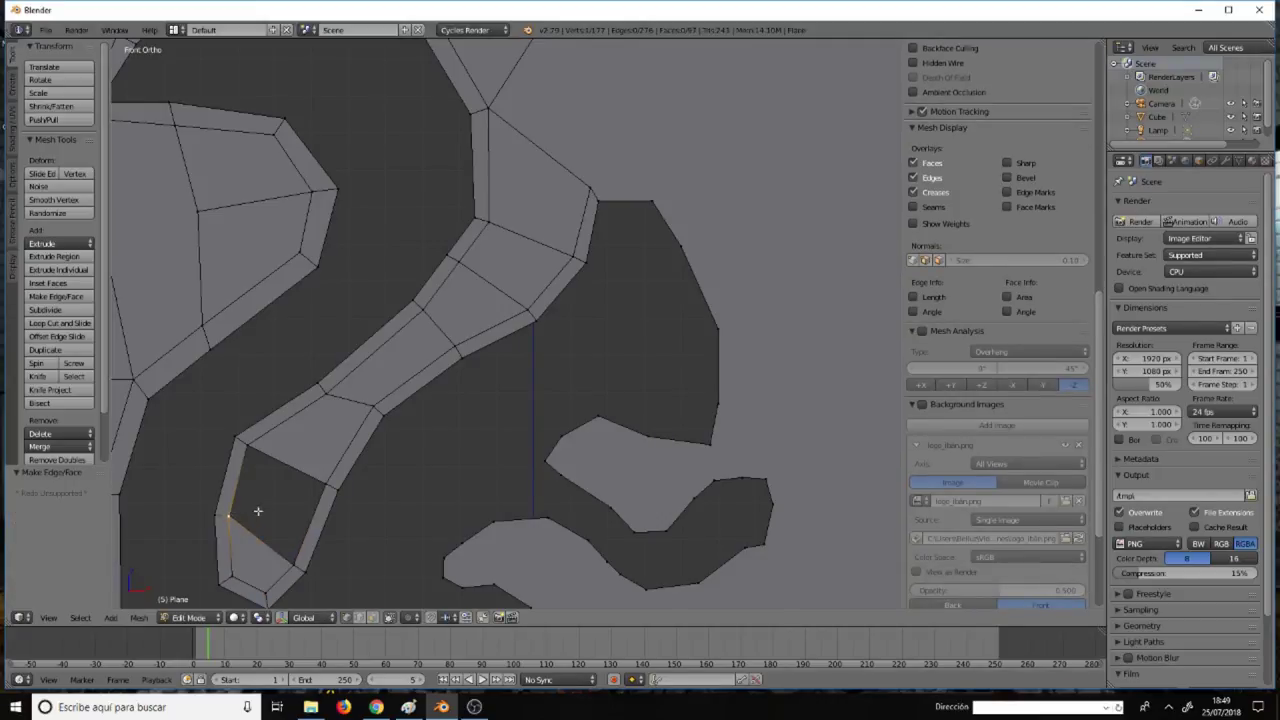
pyautogui.keyDown('ctrl'); pyautogui.rightClick(328, 481); pyautogui.keyUp('ctrl')
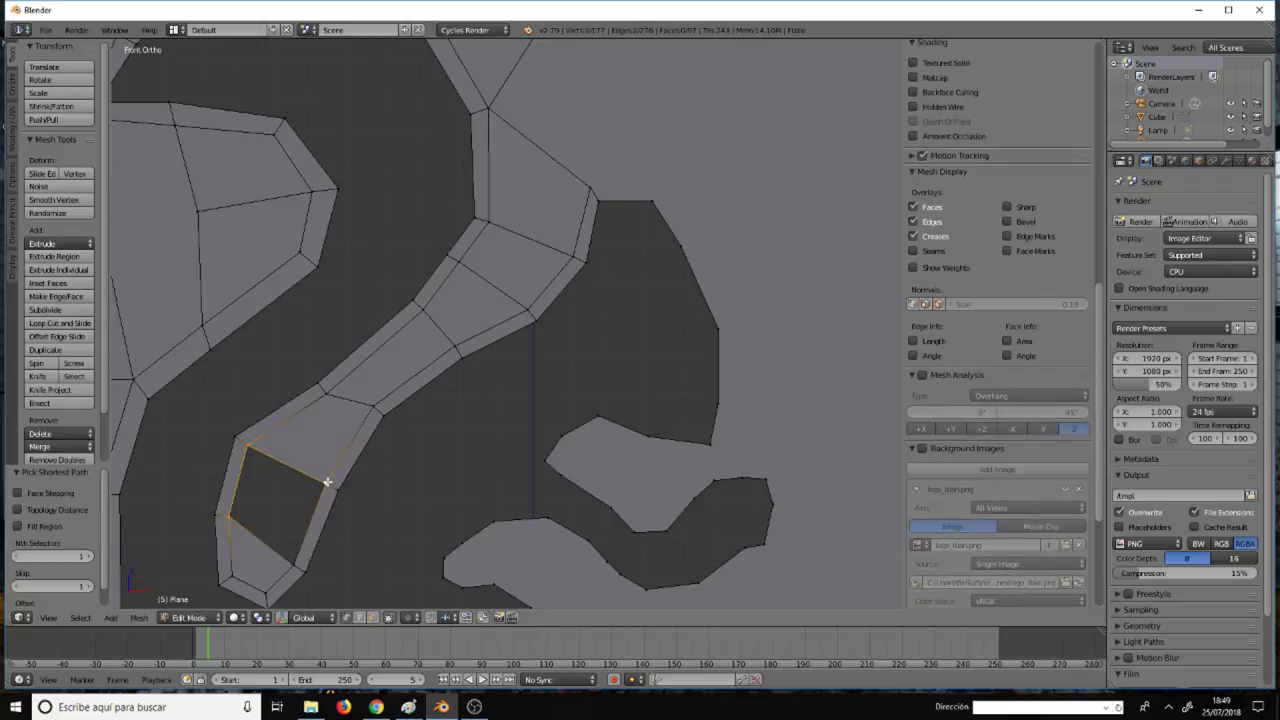
pyautogui.keyDown('shift'); pyautogui.rightClick(293, 566); pyautogui.keyUp('shift')
# Fill the last quad at the channel's bottom, deselect all, and frame the squirrel's head.
pyautogui.press('f')
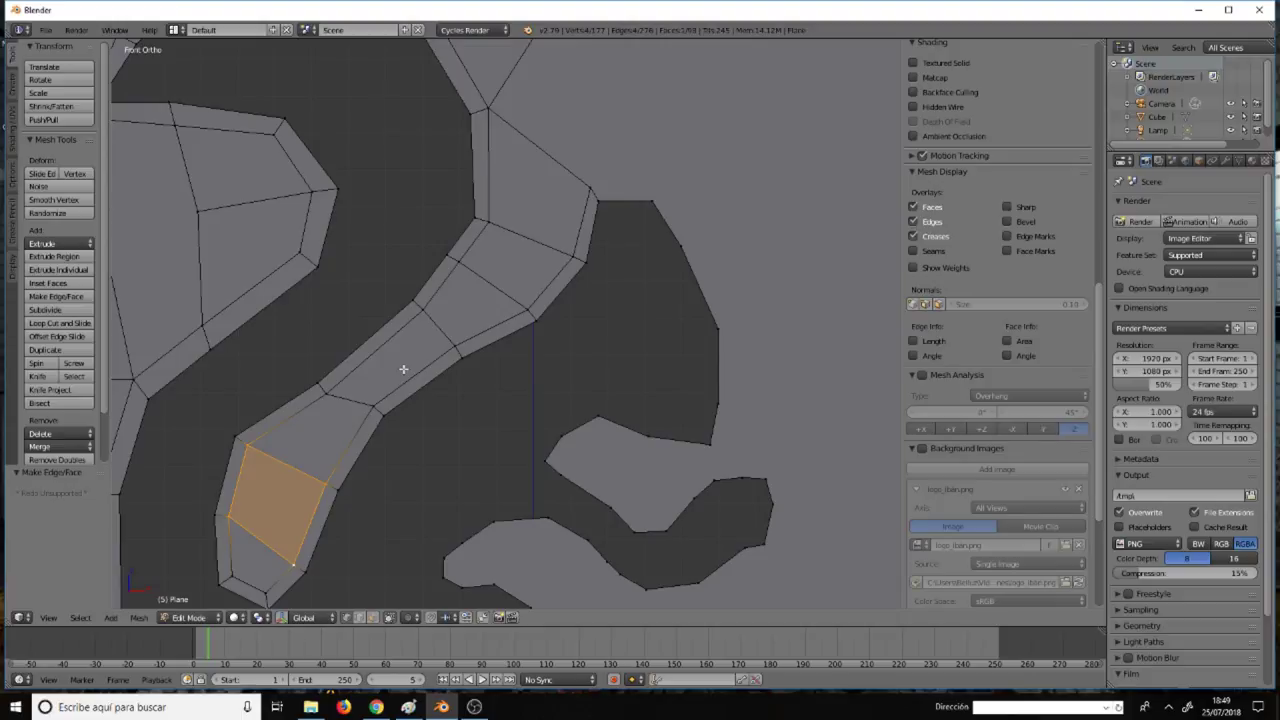
pyautogui.press('a')
pyautogui.scroll(-2, 403, 369)
pyautogui.scroll(-3, 405, 365)
pyautogui.scroll(-3, 406, 362)
pyautogui.scroll(-2, 408, 358)
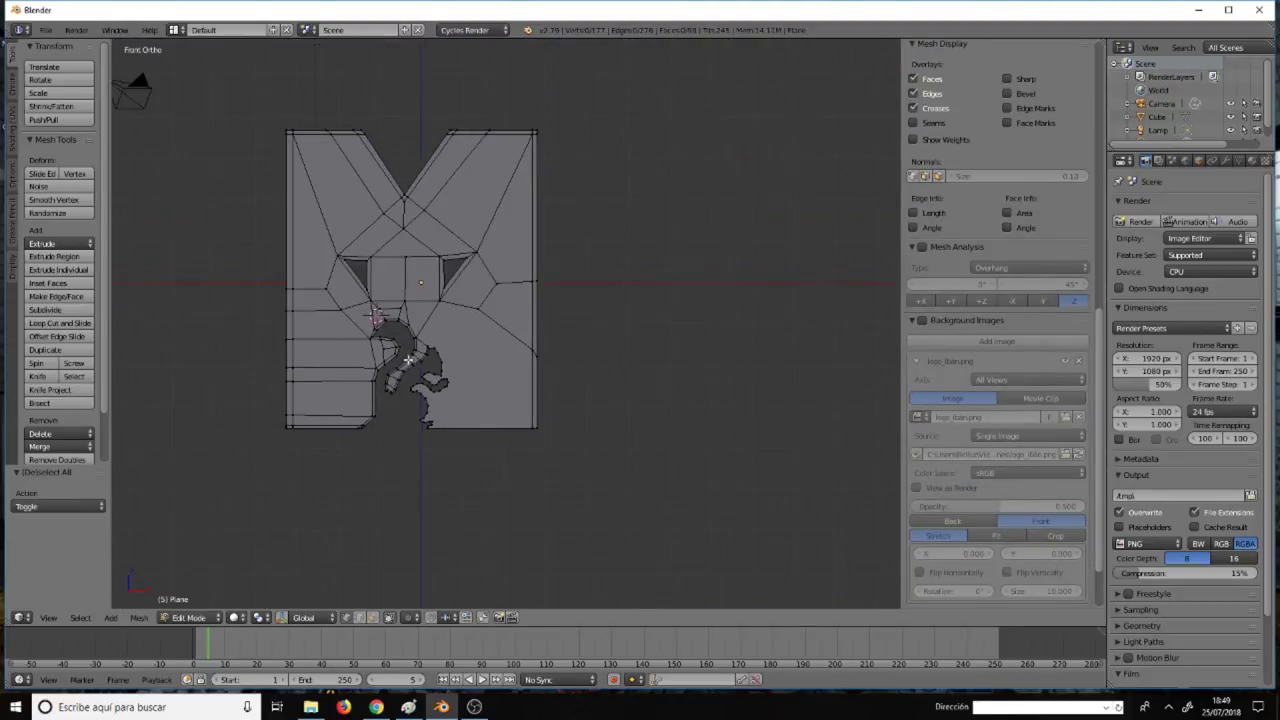
pyautogui.scroll(3, 408, 358)
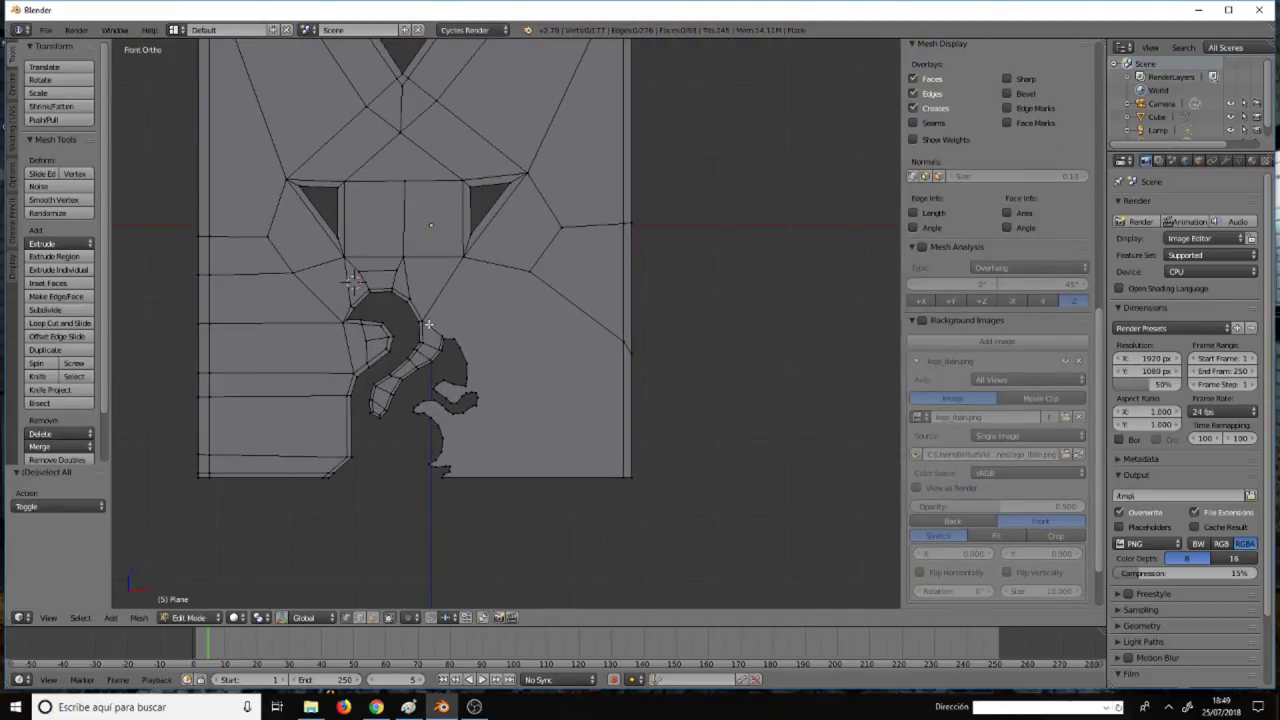
pyautogui.scroll(-1, 360, 305)
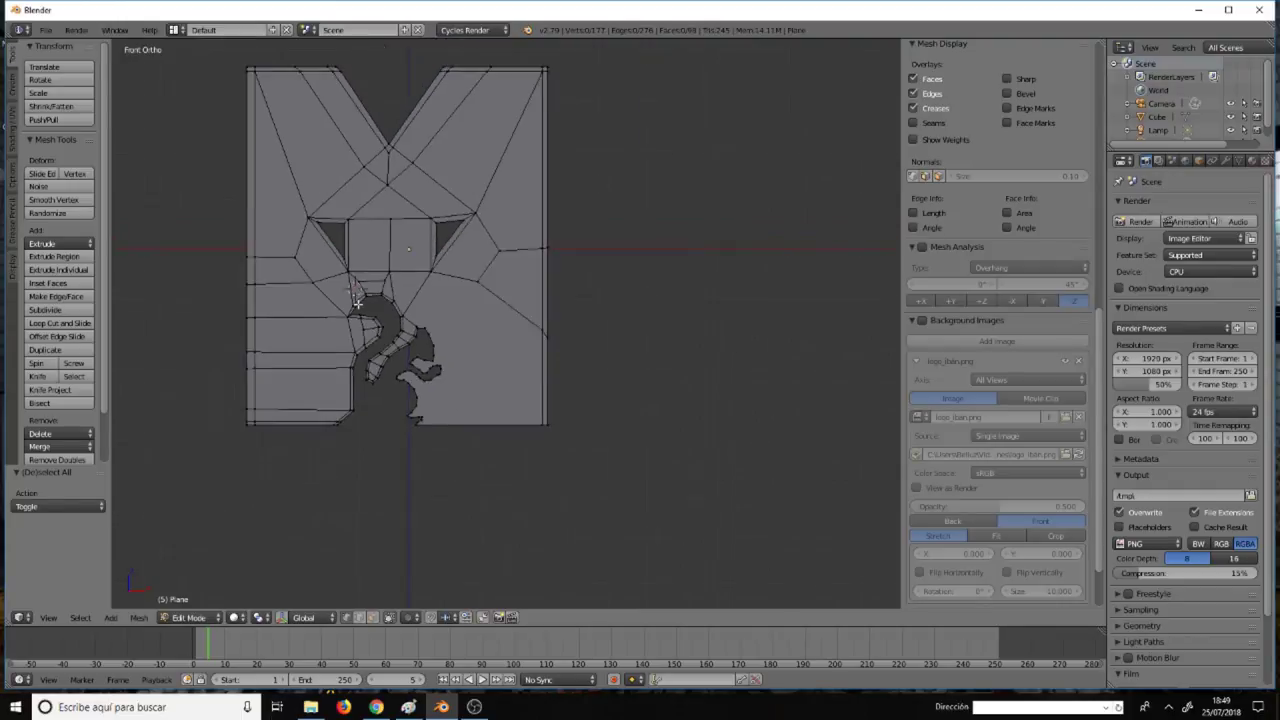
pyautogui.scroll(-2, 362, 302)
pyautogui.scroll(4, 385, 302)
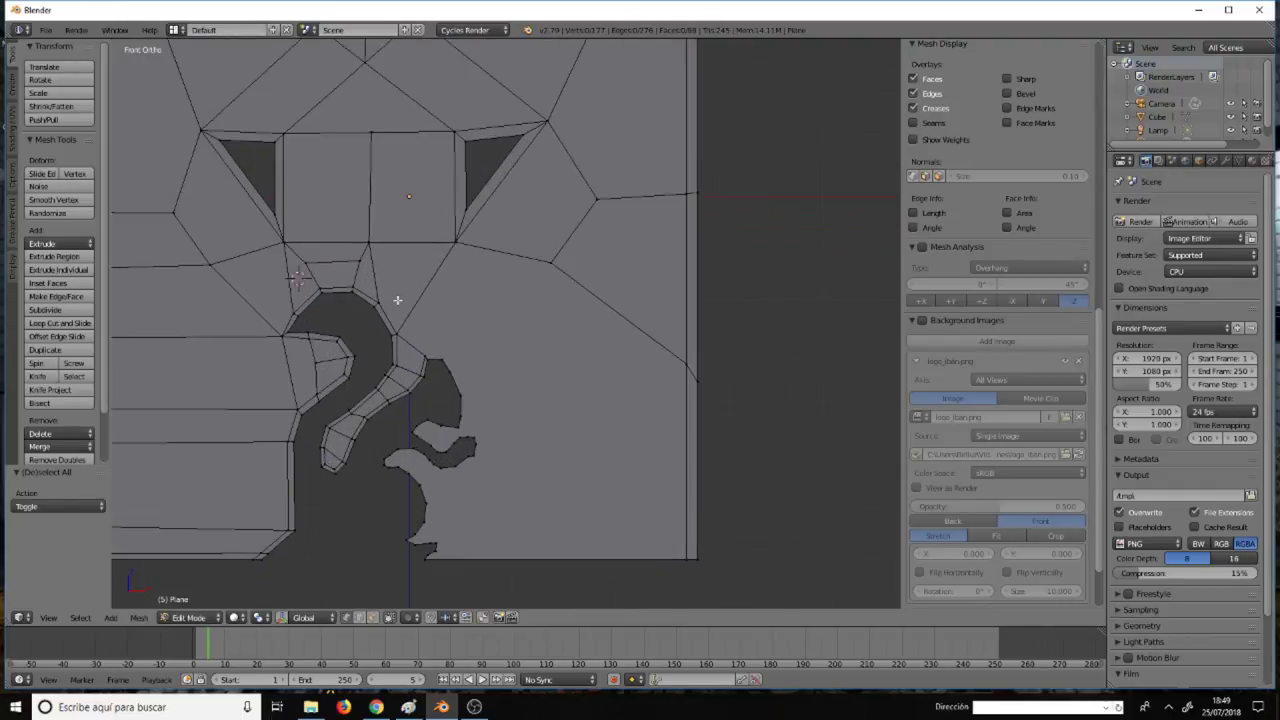
pyautogui.scroll(1, 402, 300)
pyautogui.keyDown('shift'); pyautogui.moveTo(432, 345); pyautogui.dragTo(408, 141, button='middle'); pyautogui.keyUp('shift')
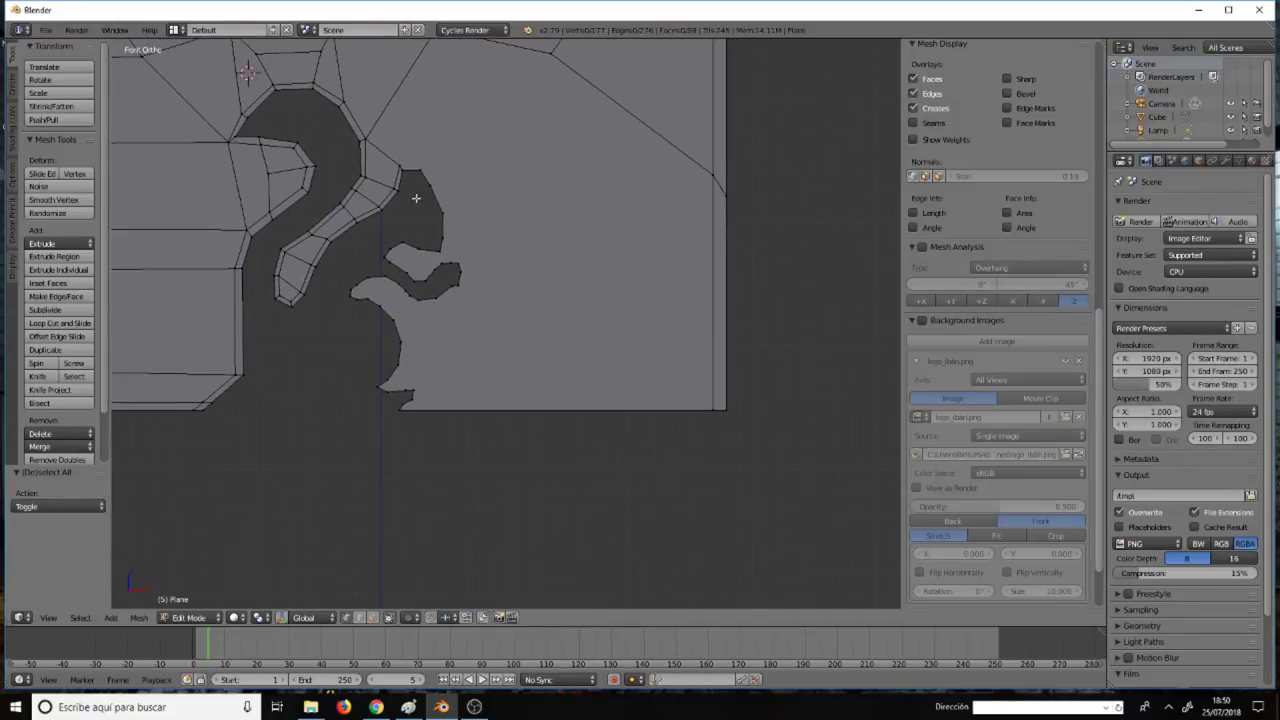
pyautogui.scroll(2, 1000, 300)
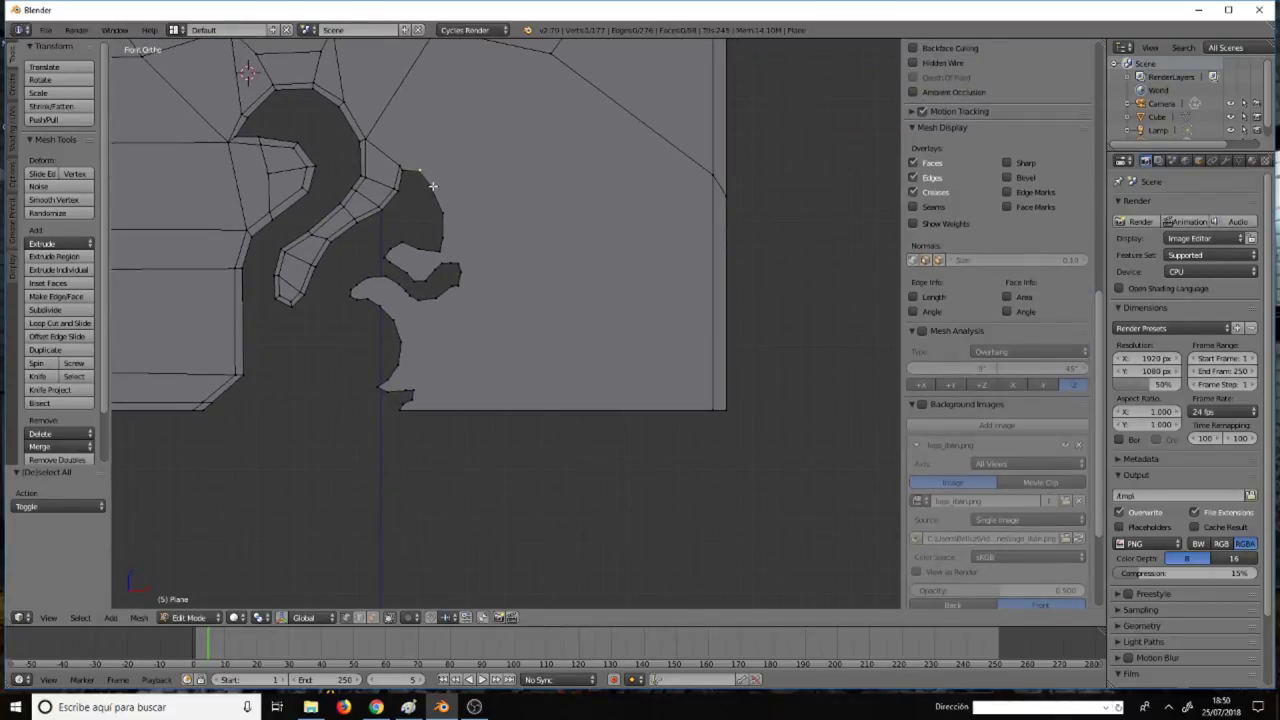
# Extrude a chain of edges from the end vertex down and left along the head outline.
pyautogui.press('e')
pyautogui.keyDown('ctrl'); pyautogui.click(444, 240); pyautogui.keyUp('ctrl')
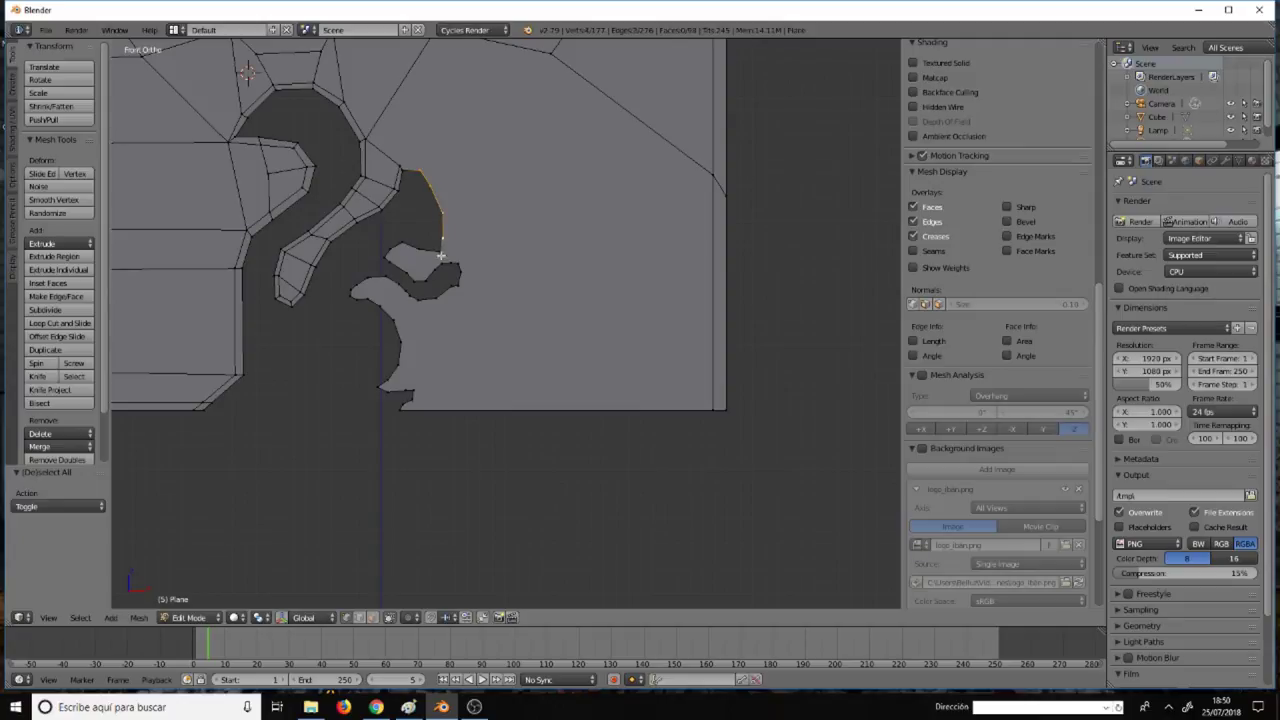
pyautogui.keyDown('ctrl'); pyautogui.click(438, 251); pyautogui.keyUp('ctrl')
pyautogui.keyDown('ctrl'); pyautogui.click(419, 248); pyautogui.keyUp('ctrl')
pyautogui.keyDown('ctrl'); pyautogui.click(419, 248); pyautogui.keyUp('ctrl')
# Knife-cut an edge from the head-top vertex to the plane's upper corner.
pyautogui.rightClick(370, 139)
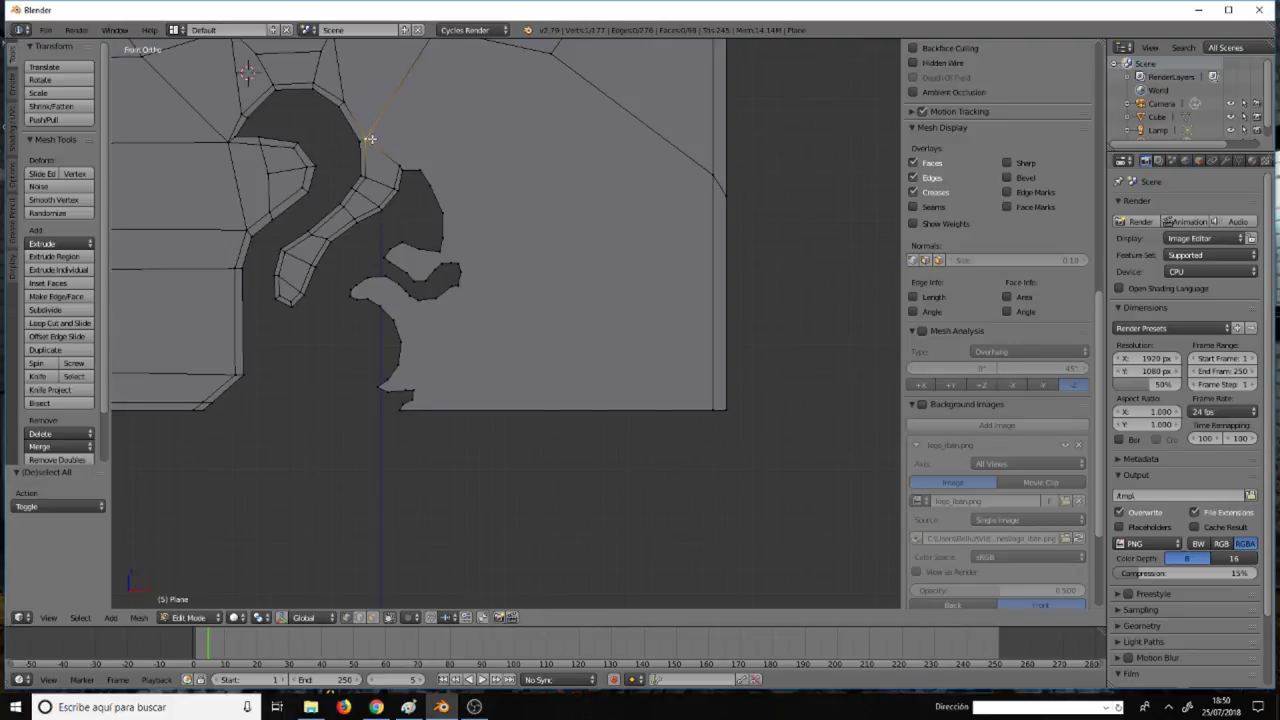
pyautogui.rightClick(399, 163)
pyautogui.press('k')
pyautogui.click(401, 163)
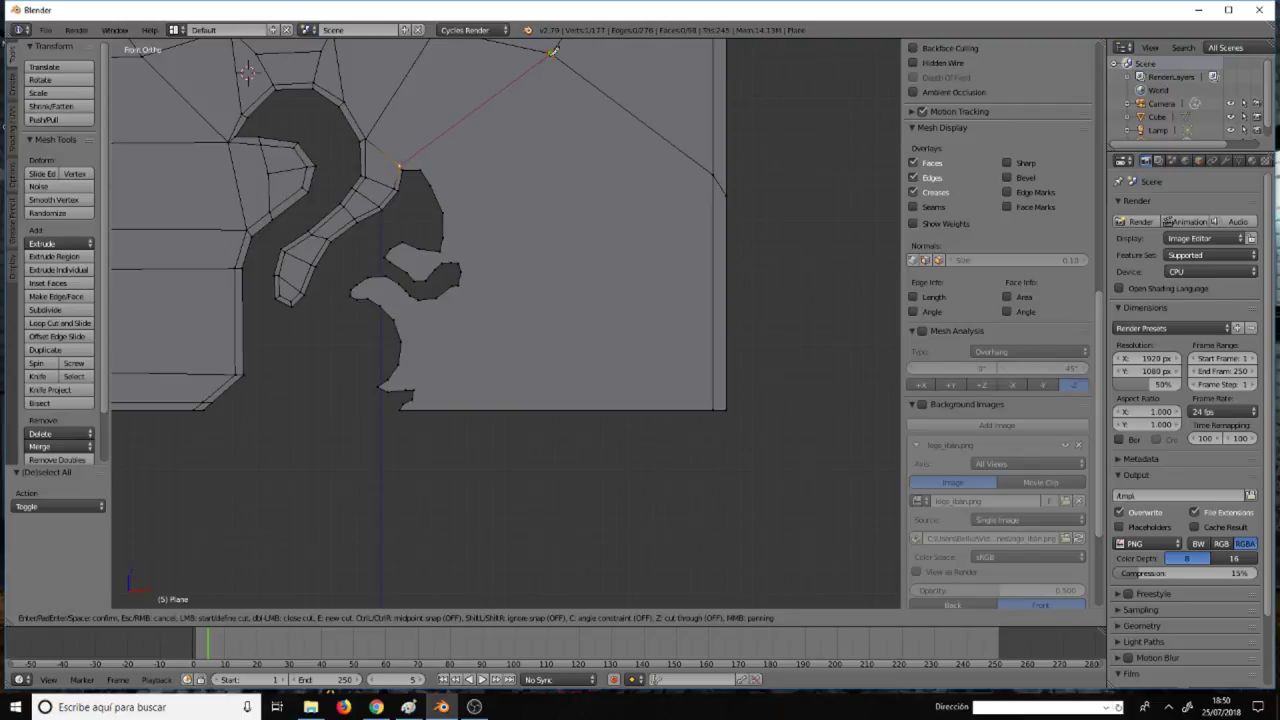
pyautogui.click(551, 52)
pyautogui.press('Return')
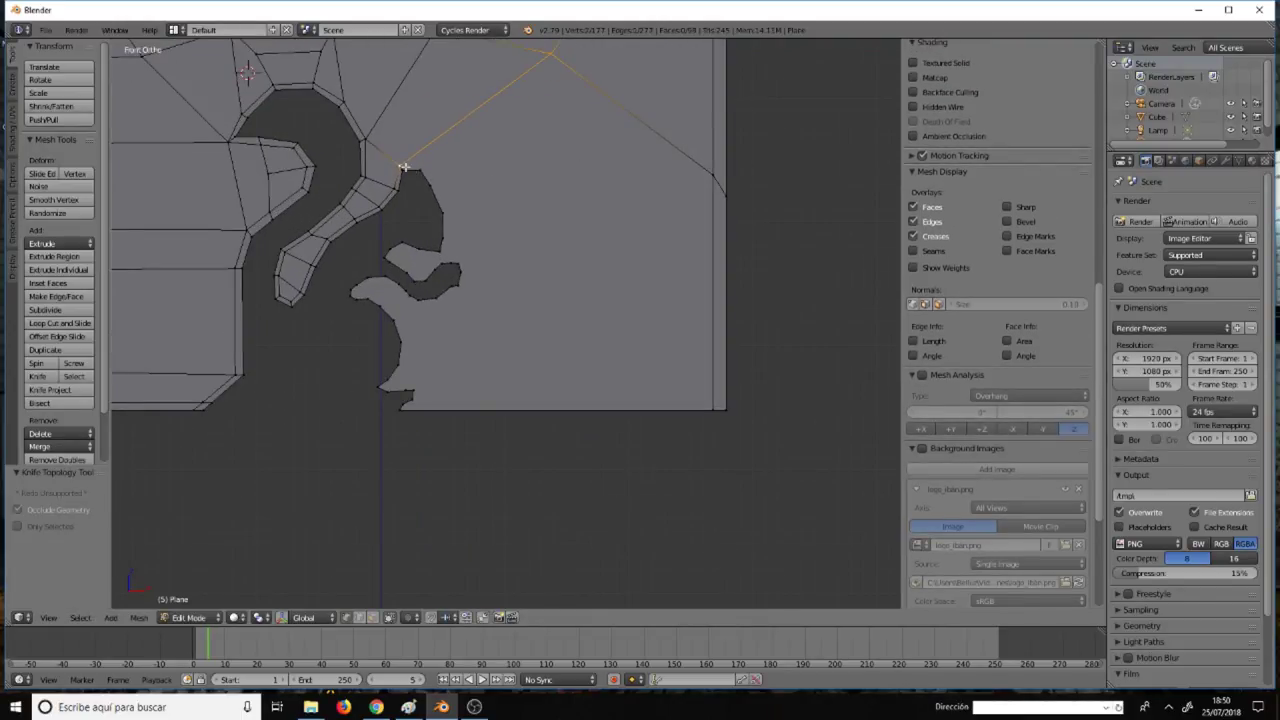
pyautogui.hotkey('ctrl', 'Tab')
# Inset the house-shaped face by 0.0177 to form a thin rim of border faces.
pyautogui.click(476, 205)
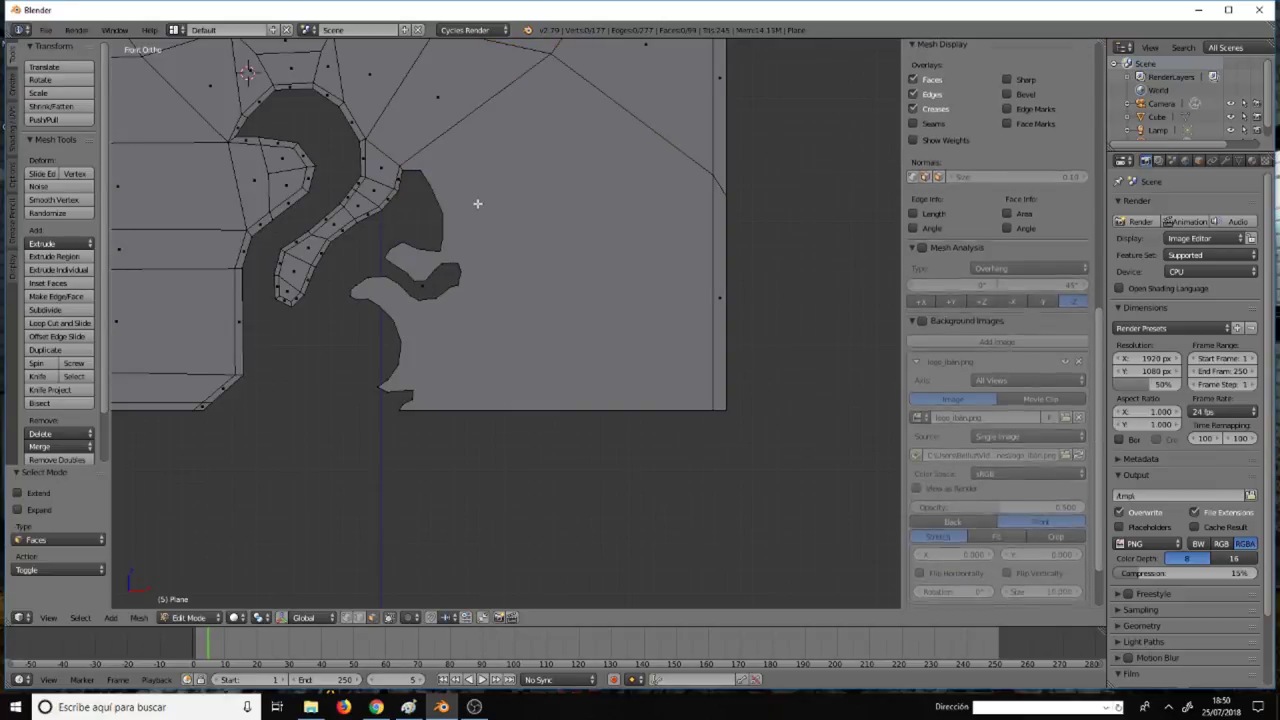
pyautogui.rightClick(484, 203)
pyautogui.hotkey('ctrl', 'Tab')
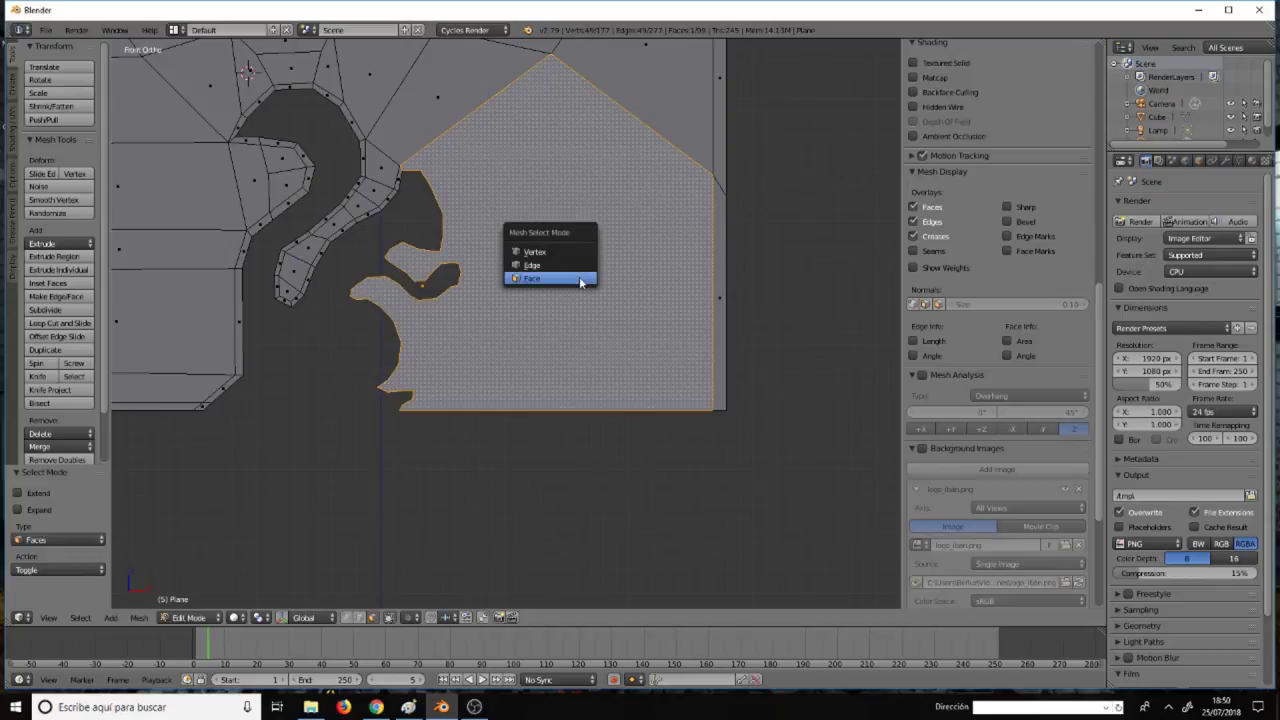
pyautogui.press('1')
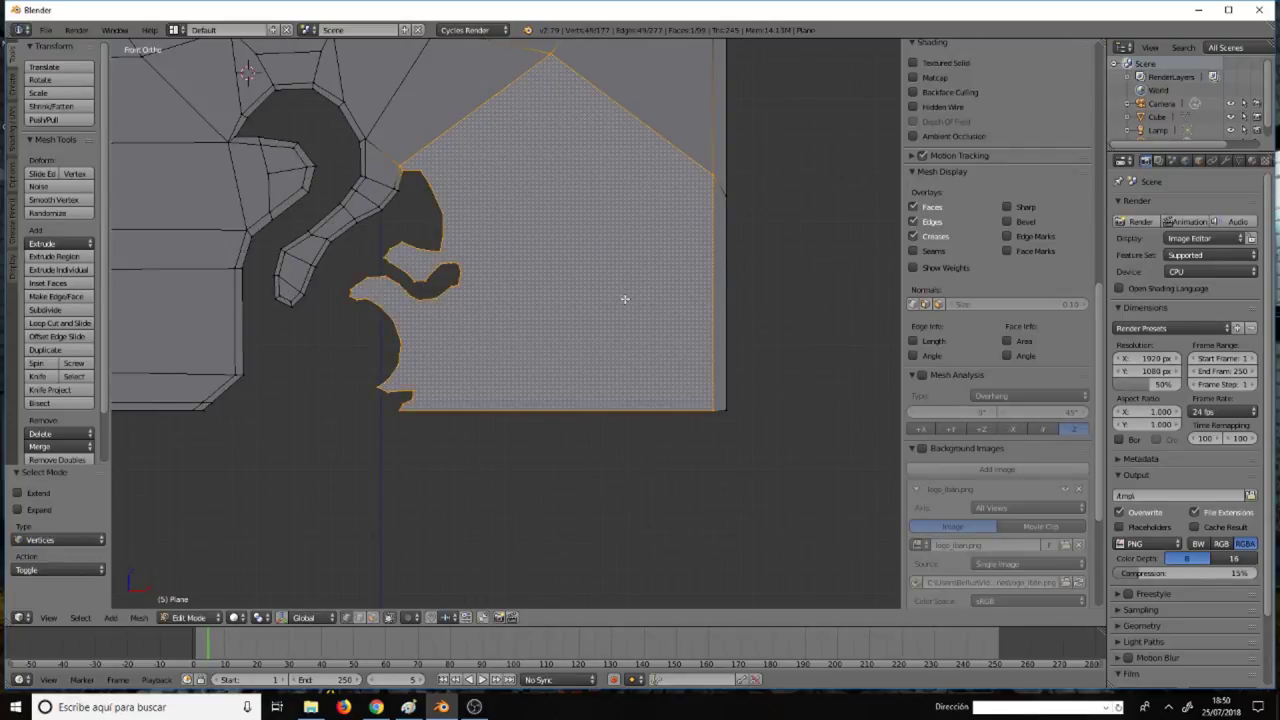
pyautogui.press('i')
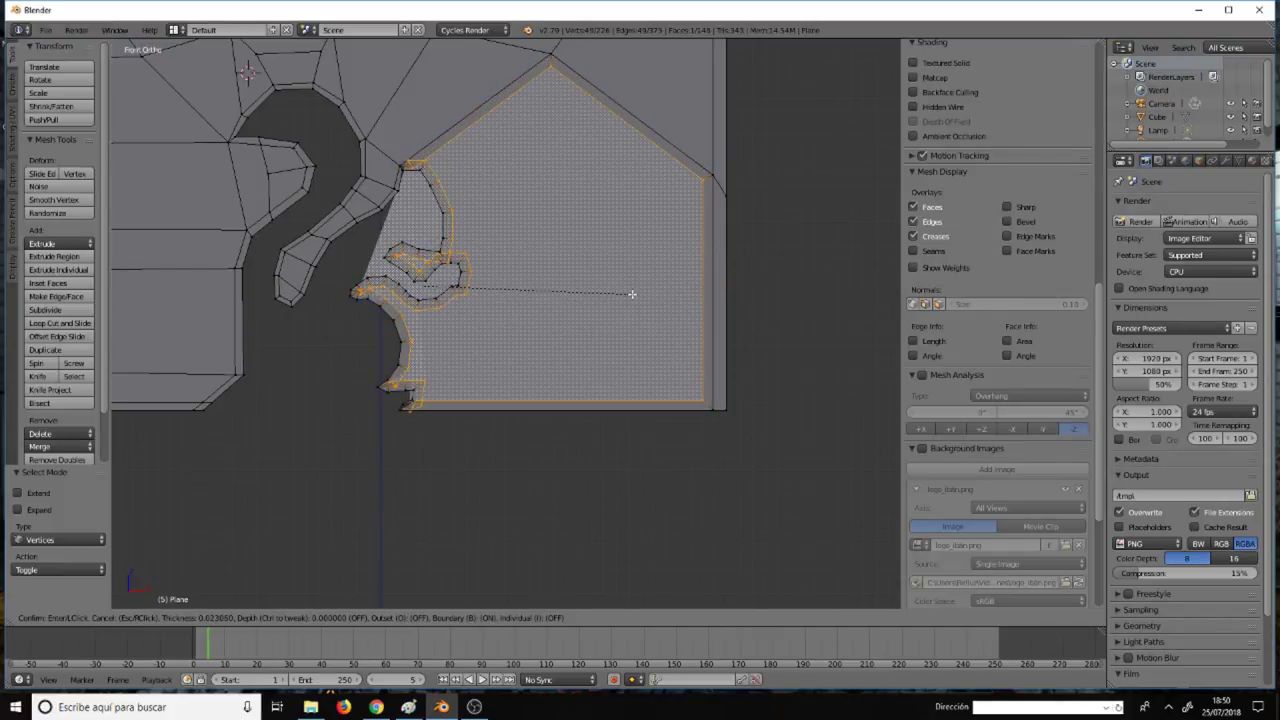
pyautogui.click(632, 293)
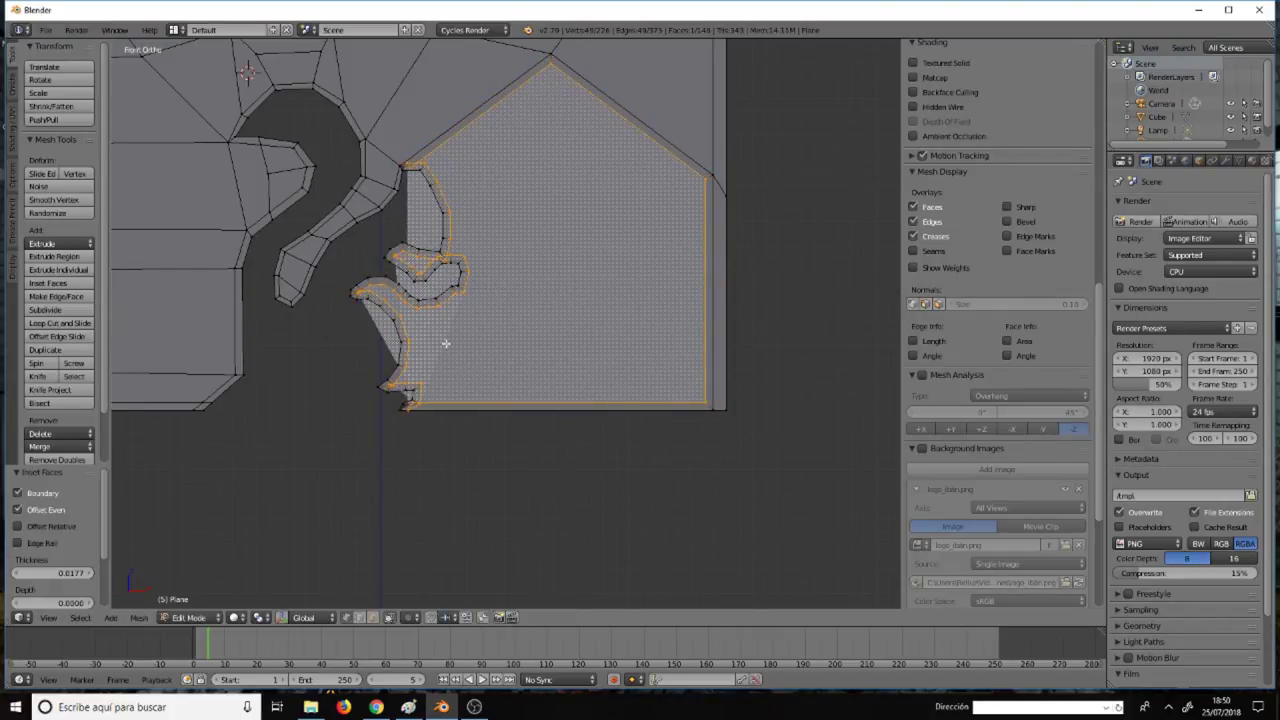
pyautogui.scroll(3, 443, 346)
pyautogui.scroll(1, 462, 196)
# Reposition the first rim vertex on the head curl until it sits on the squirrel outline.
pyautogui.rightClick(469, 140)
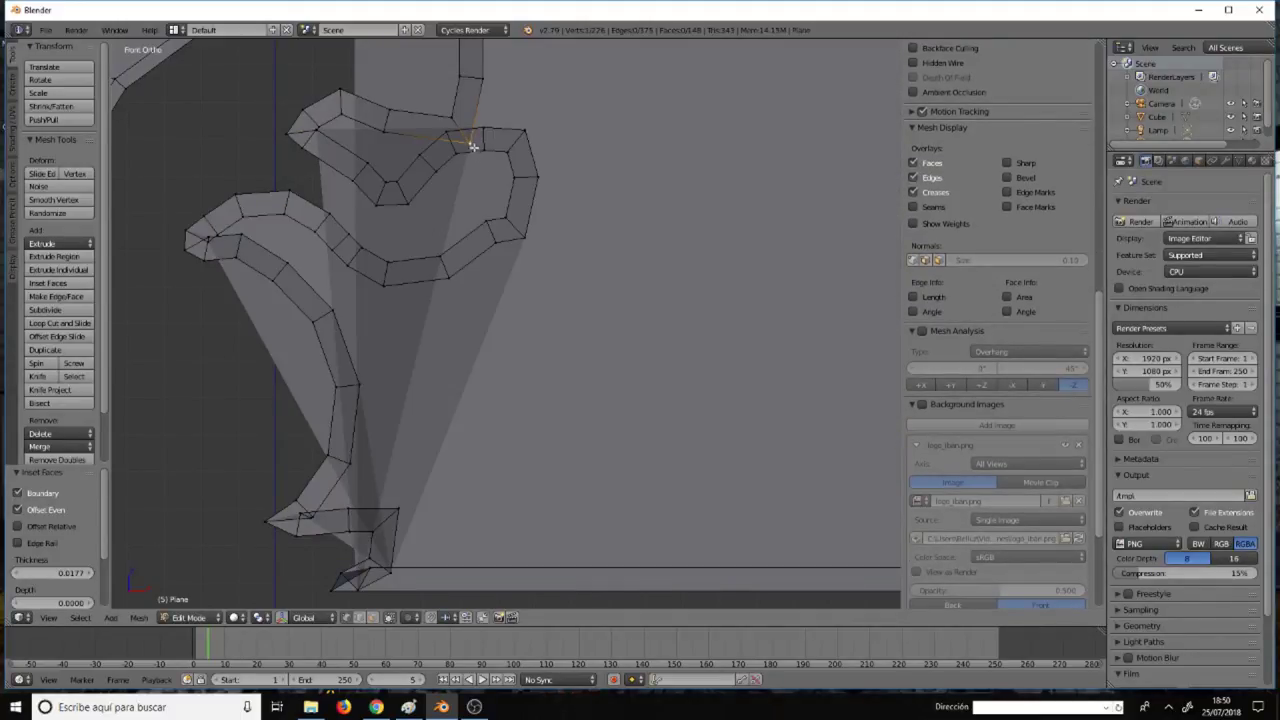
pyautogui.press('g')
pyautogui.click(464, 131)
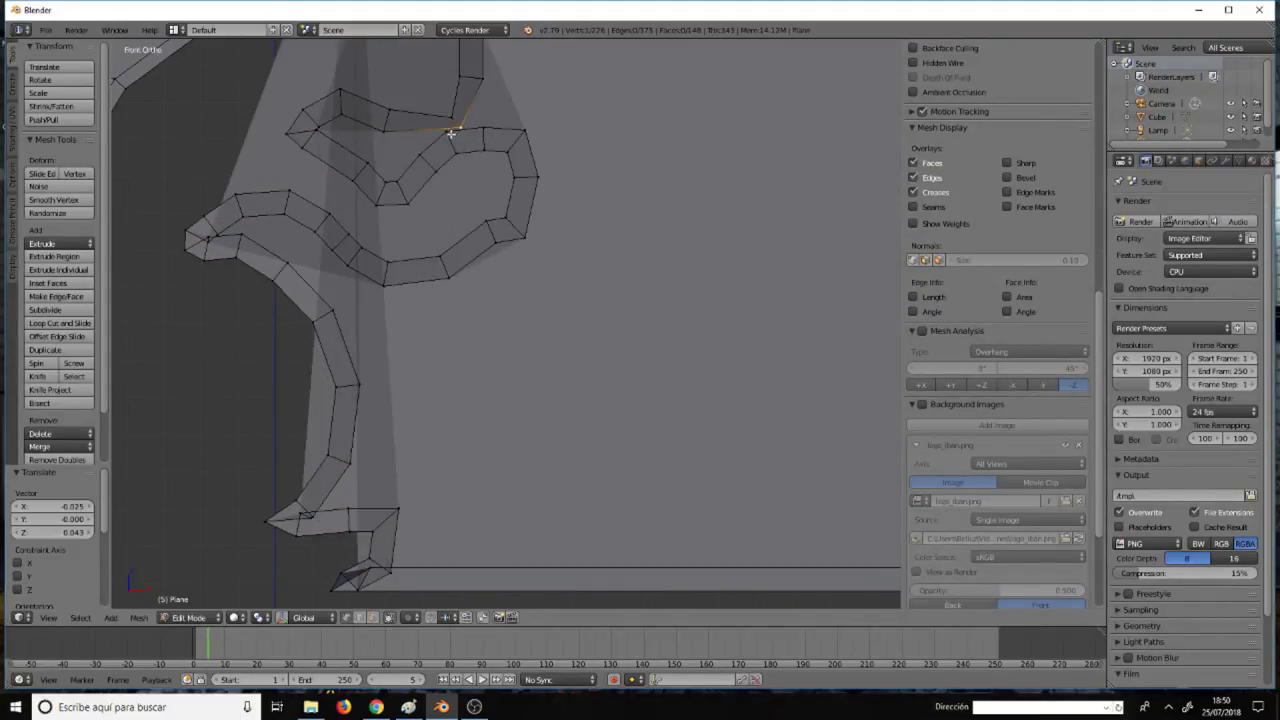
pyautogui.press('g')
pyautogui.click(469, 136)
pyautogui.press('g')
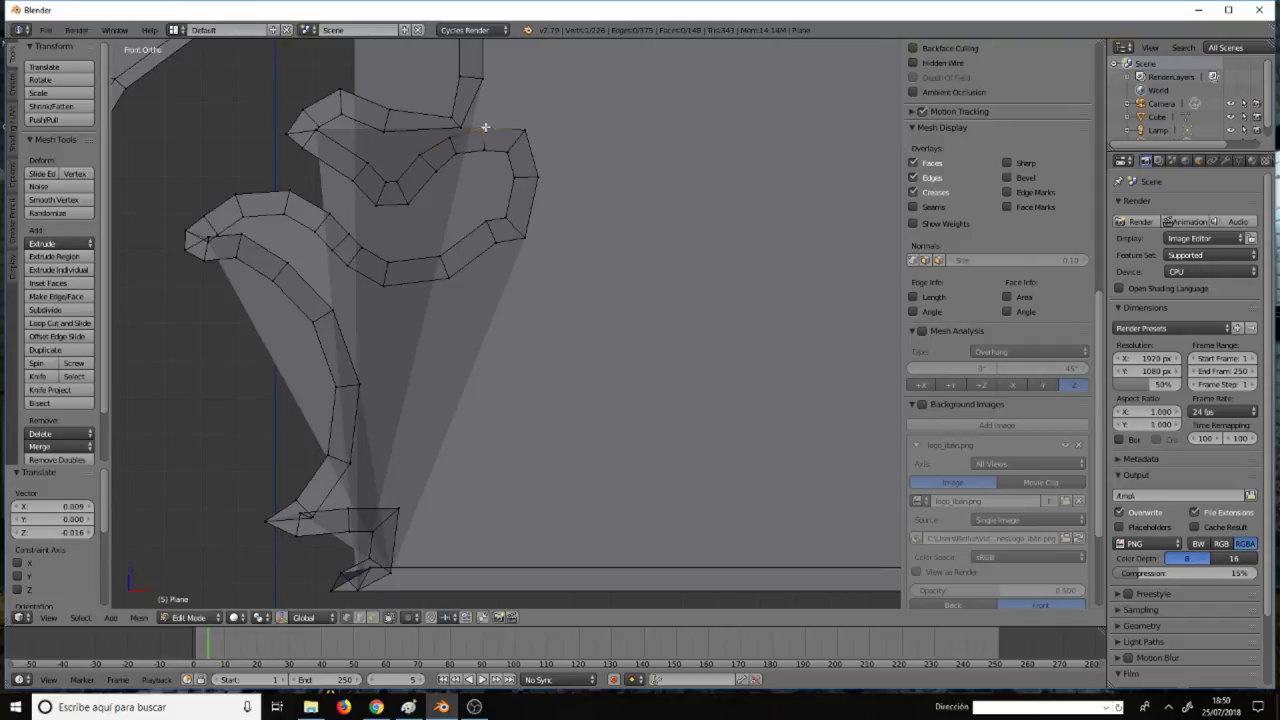
pyautogui.click(486, 134)
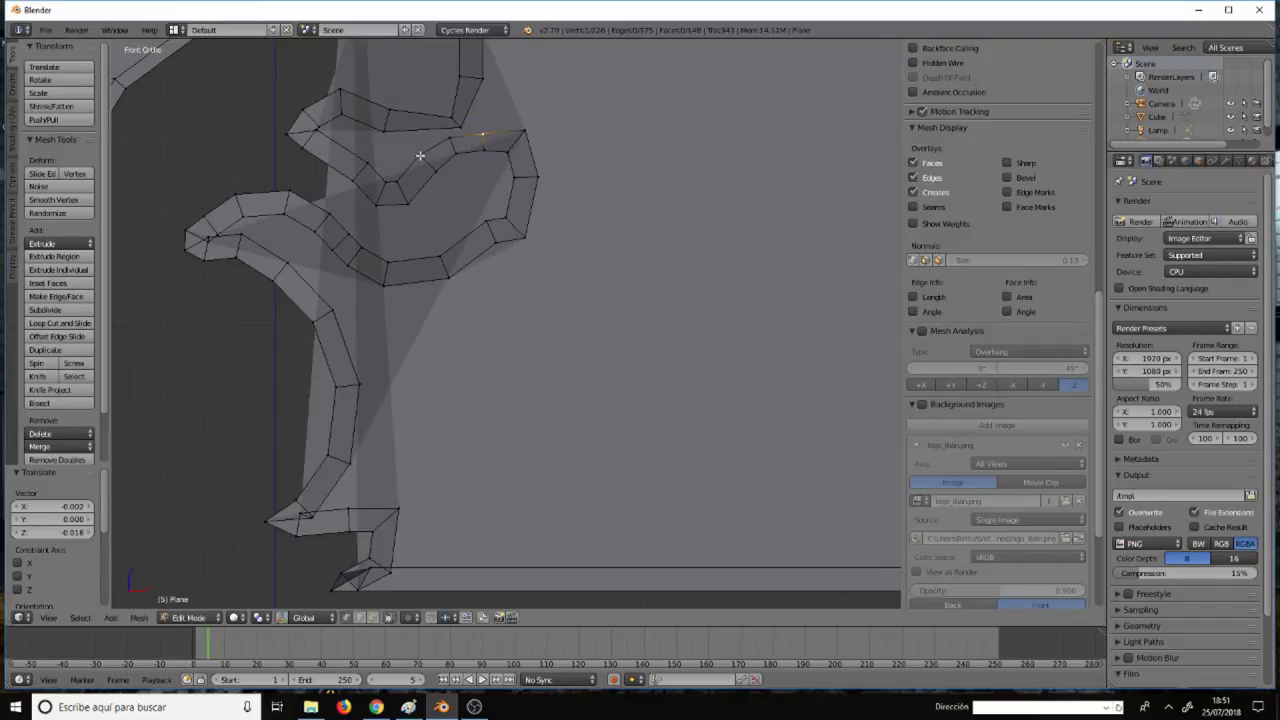
pyautogui.press('g')
pyautogui.click(424, 162)
pyautogui.press('g')
pyautogui.click(486, 134)
pyautogui.press('g')
pyautogui.click(486, 137)
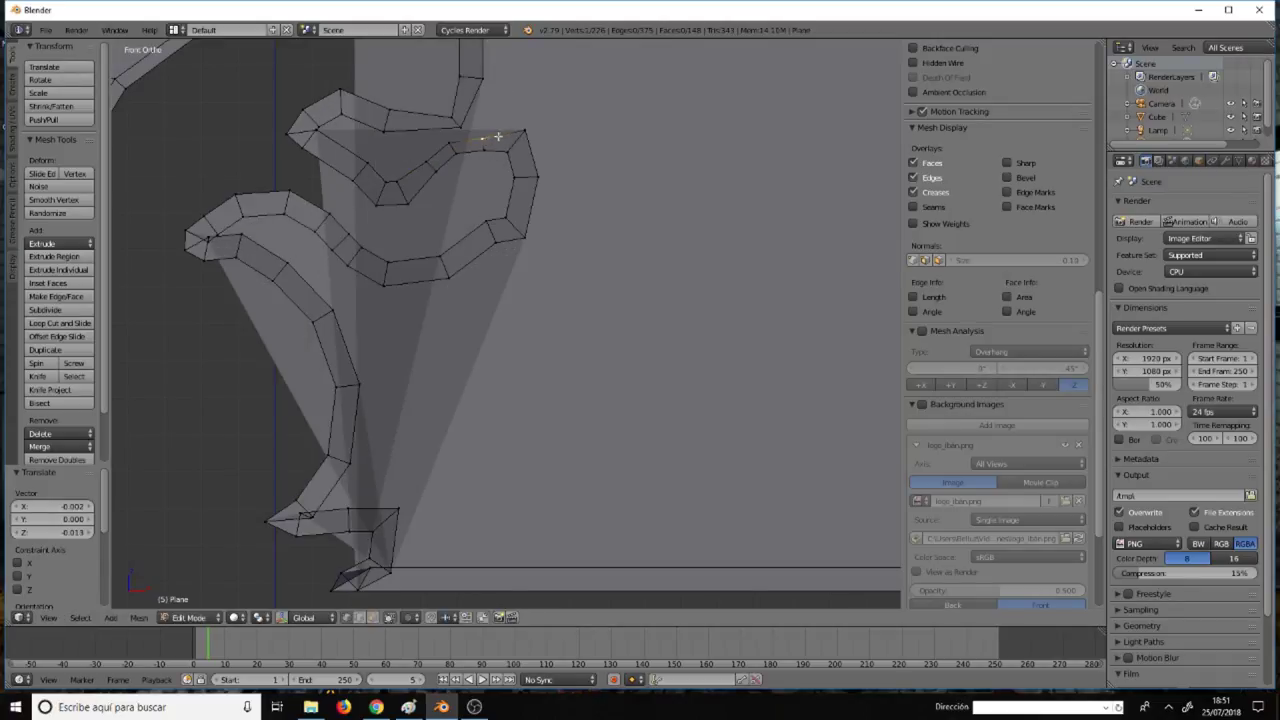
pyautogui.press('g')
pyautogui.click(516, 144)
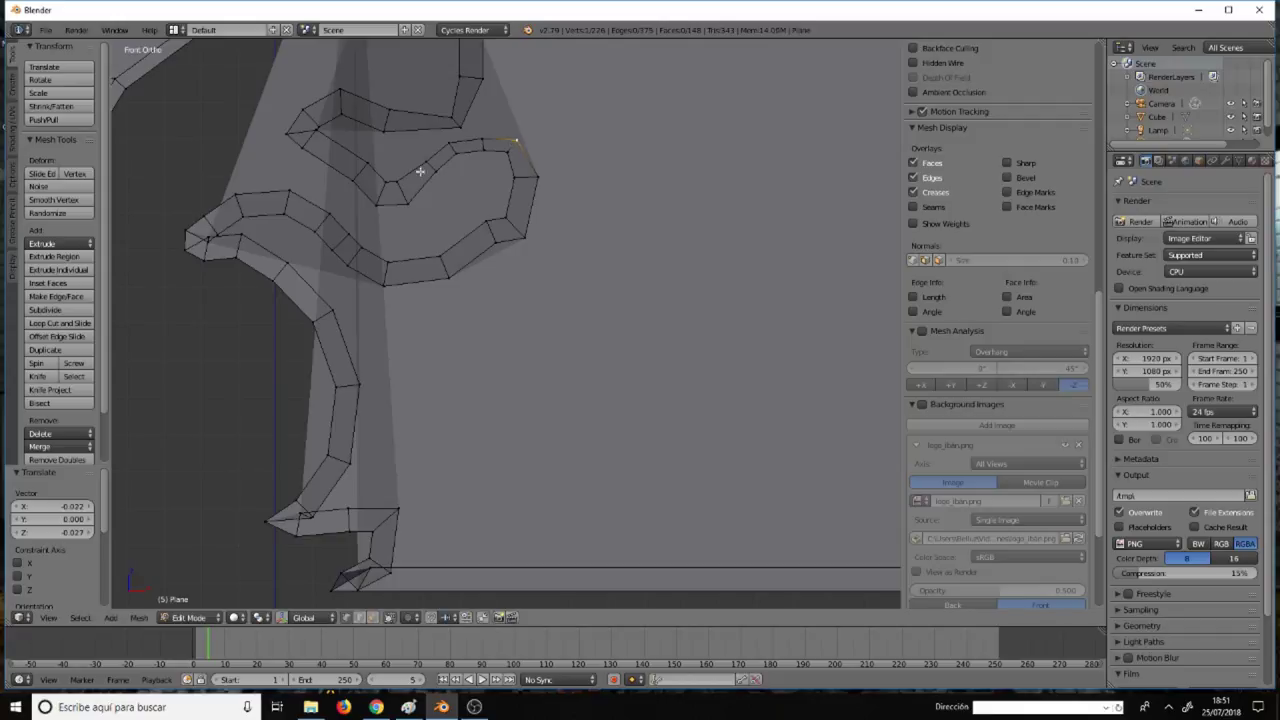
# Nudge two more rim vertices on the curl and its inner curve onto the outline.
pyautogui.rightClick(384, 128)
pyautogui.press('g')
pyautogui.click(384, 126)
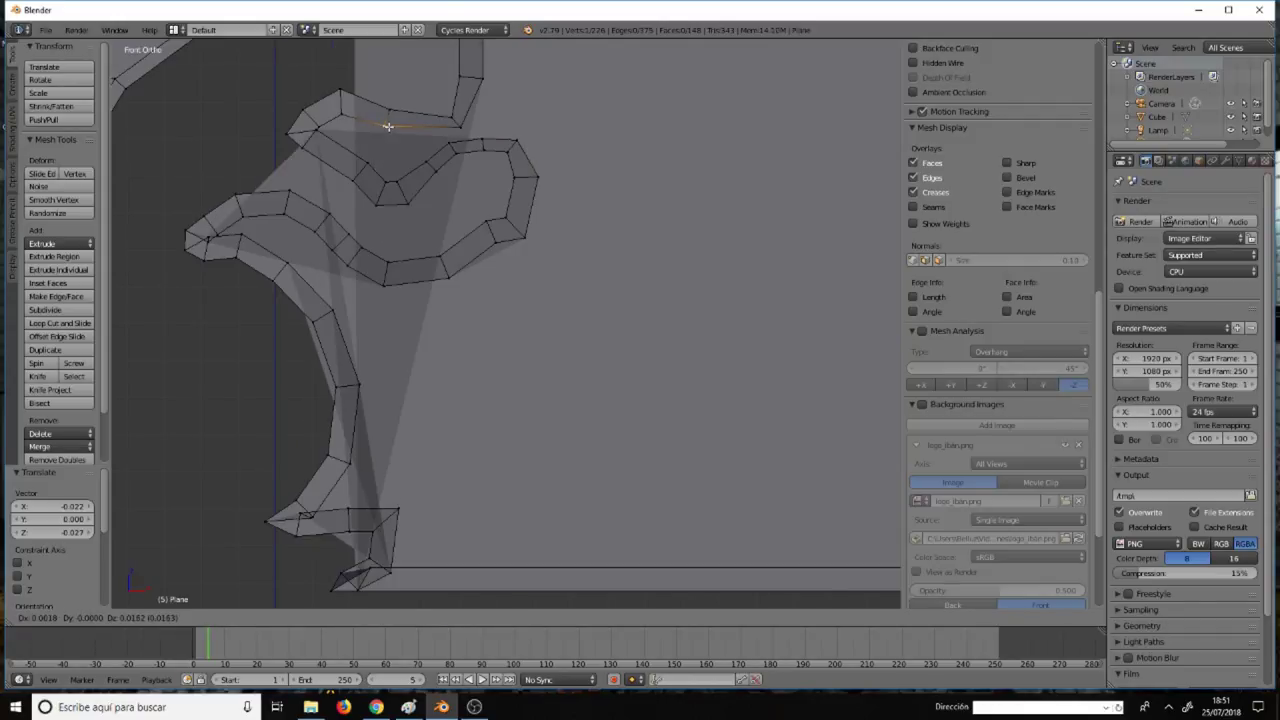
pyautogui.rightClick(460, 128)
pyautogui.press('g')
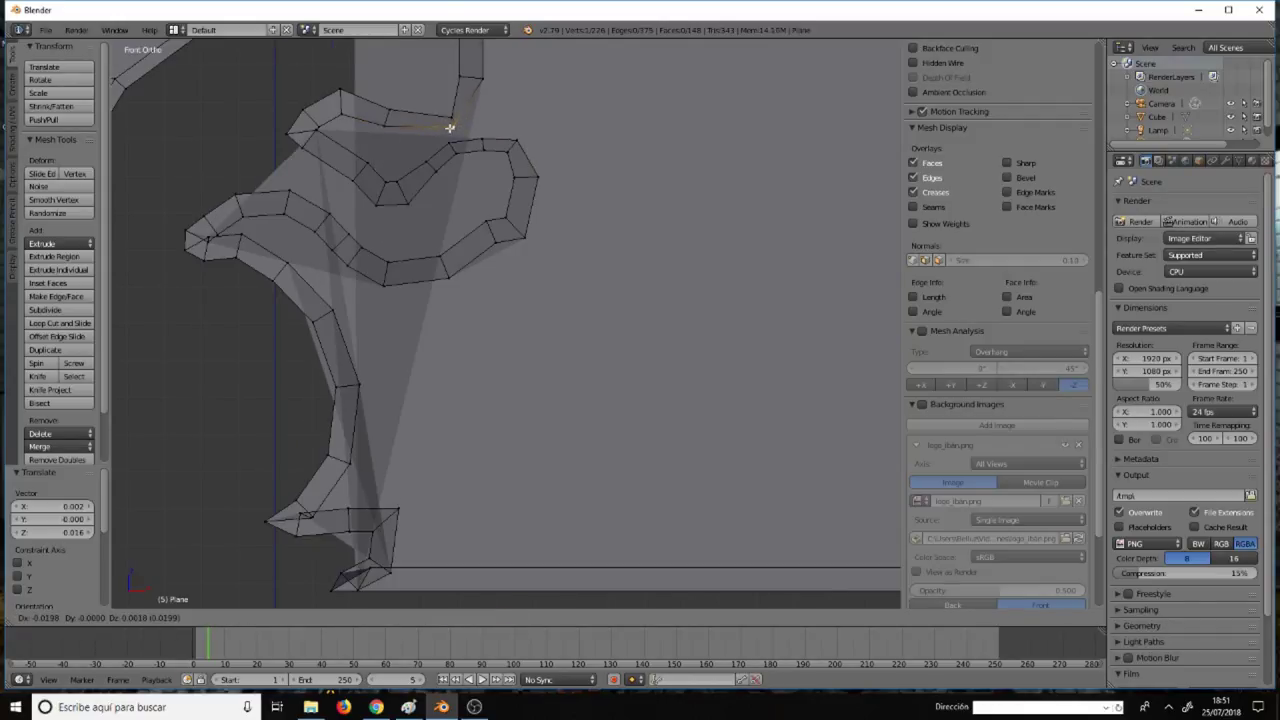
pyautogui.click(453, 129)
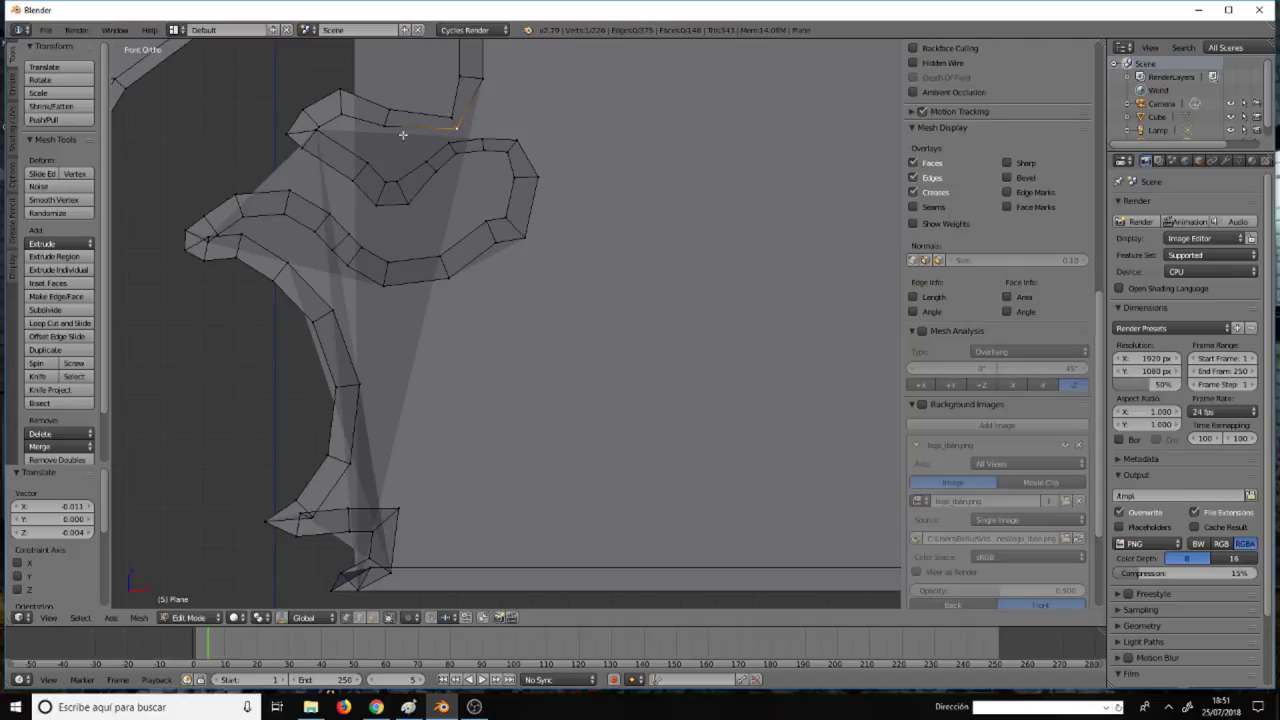
# Adjust the rim vertex near the ear tip repeatedly, ending shifted X 0.013, Z -0.018.
pyautogui.rightClick(322, 124)
pyautogui.press('g')
pyautogui.click(322, 126)
pyautogui.press('g')
pyautogui.click(319, 131)
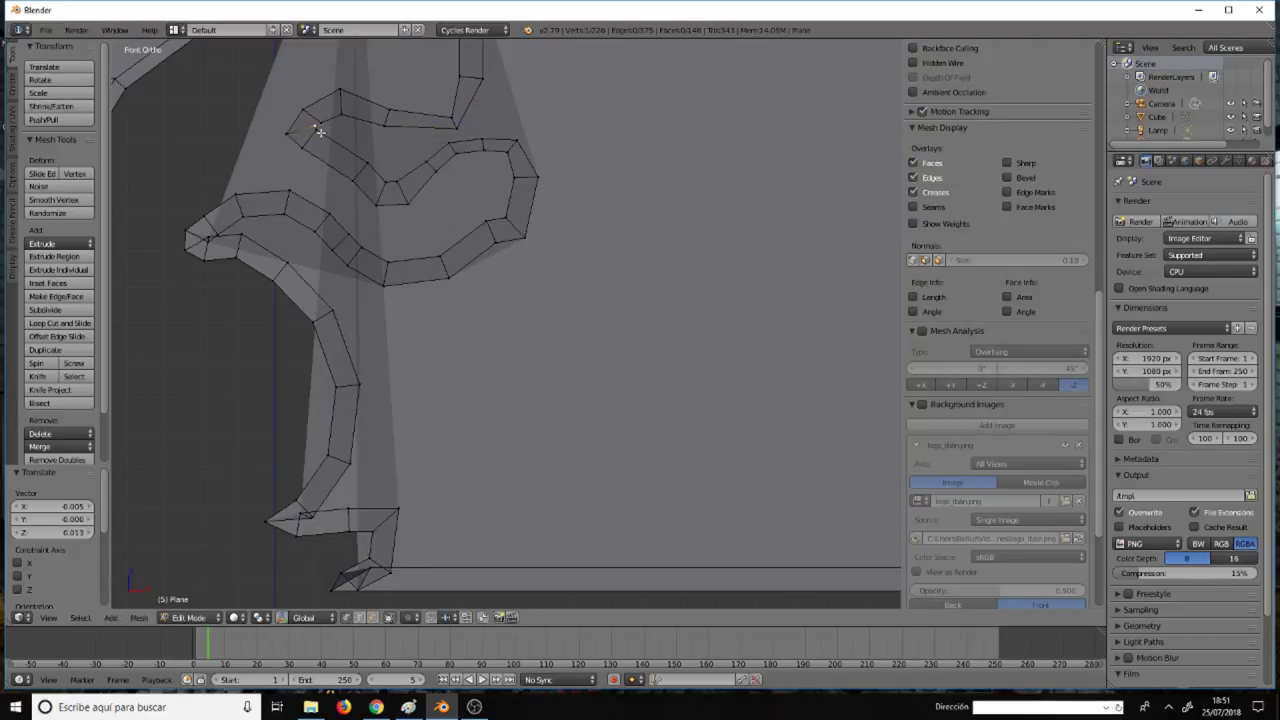
pyautogui.press('g')
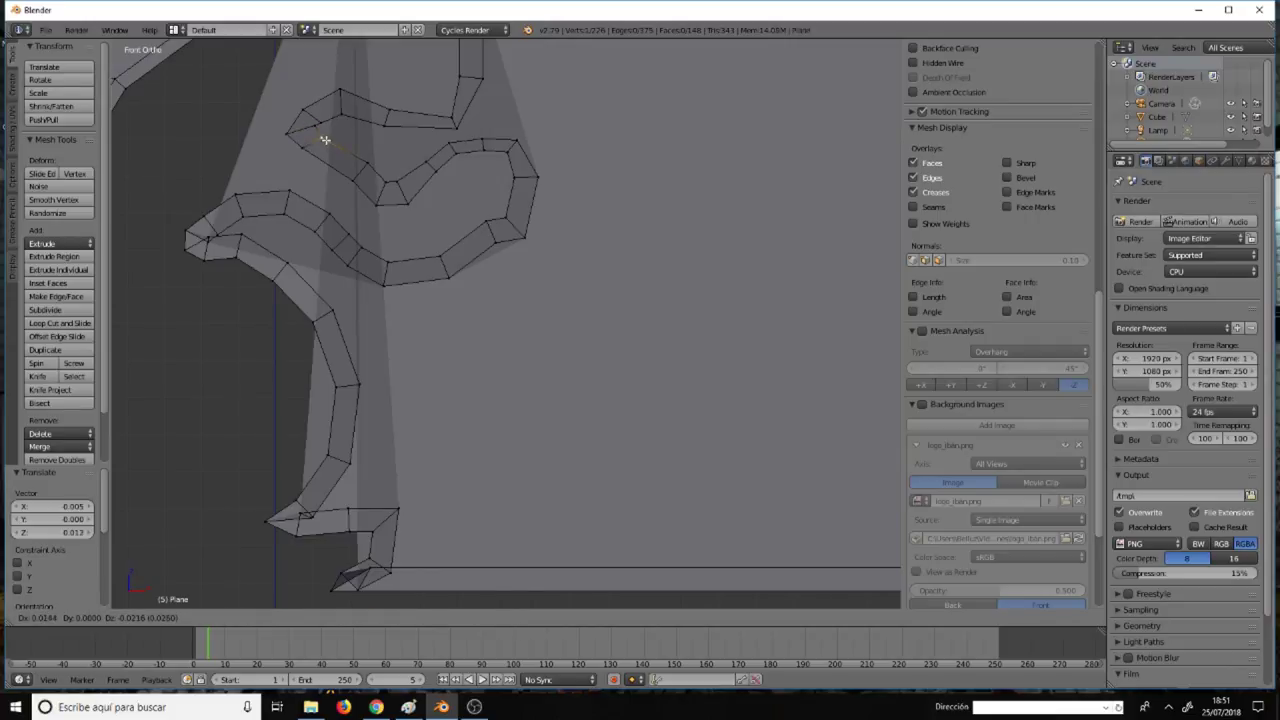
pyautogui.click(316, 128)
pyautogui.press('g')
pyautogui.click(305, 129)
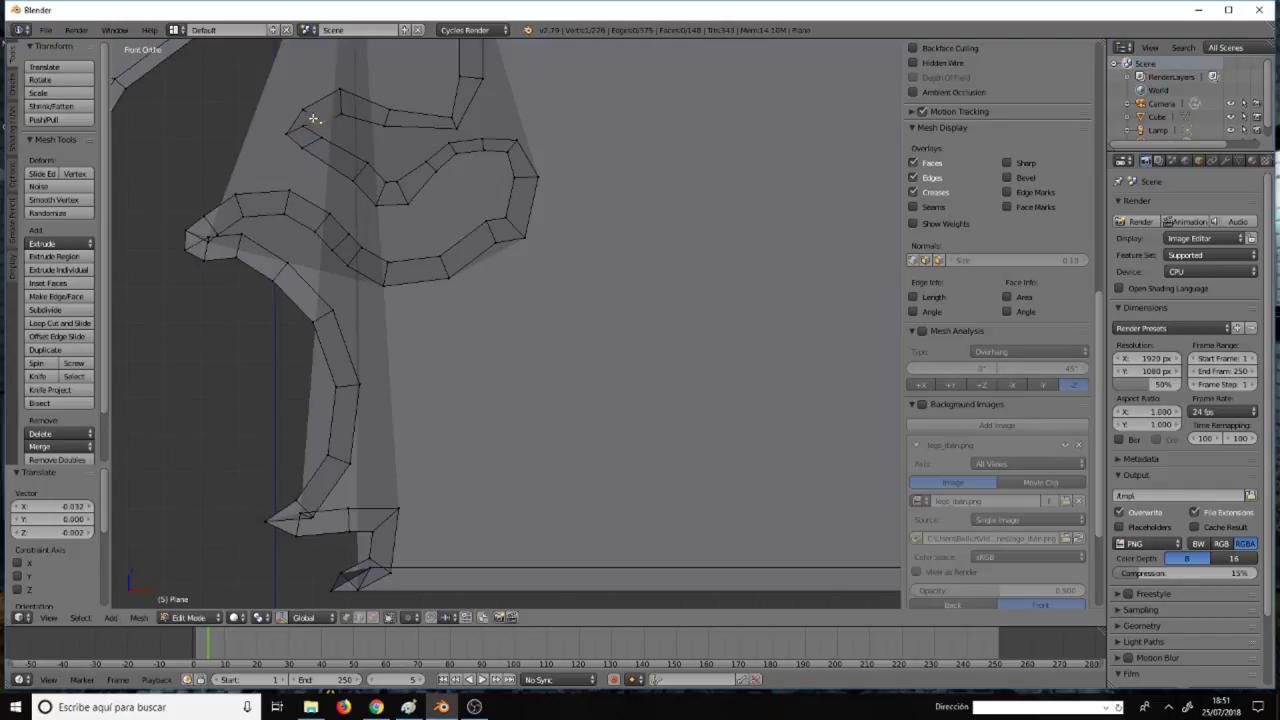
pyautogui.press('g')
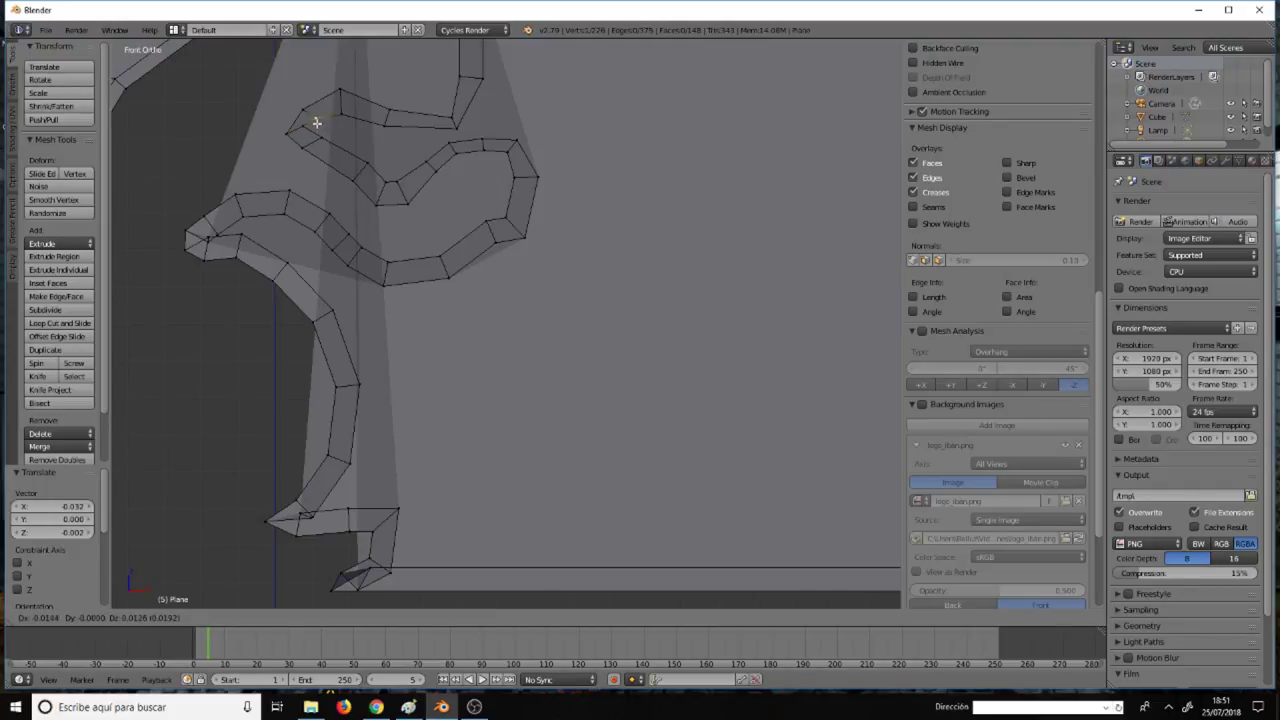
pyautogui.click(319, 125)
pyautogui.press('g')
pyautogui.click(312, 130)
pyautogui.press('g')
pyautogui.click(319, 143)
pyautogui.press('g')
pyautogui.click(368, 172)
pyautogui.press('g')
pyautogui.click(380, 190)
pyautogui.press('g')
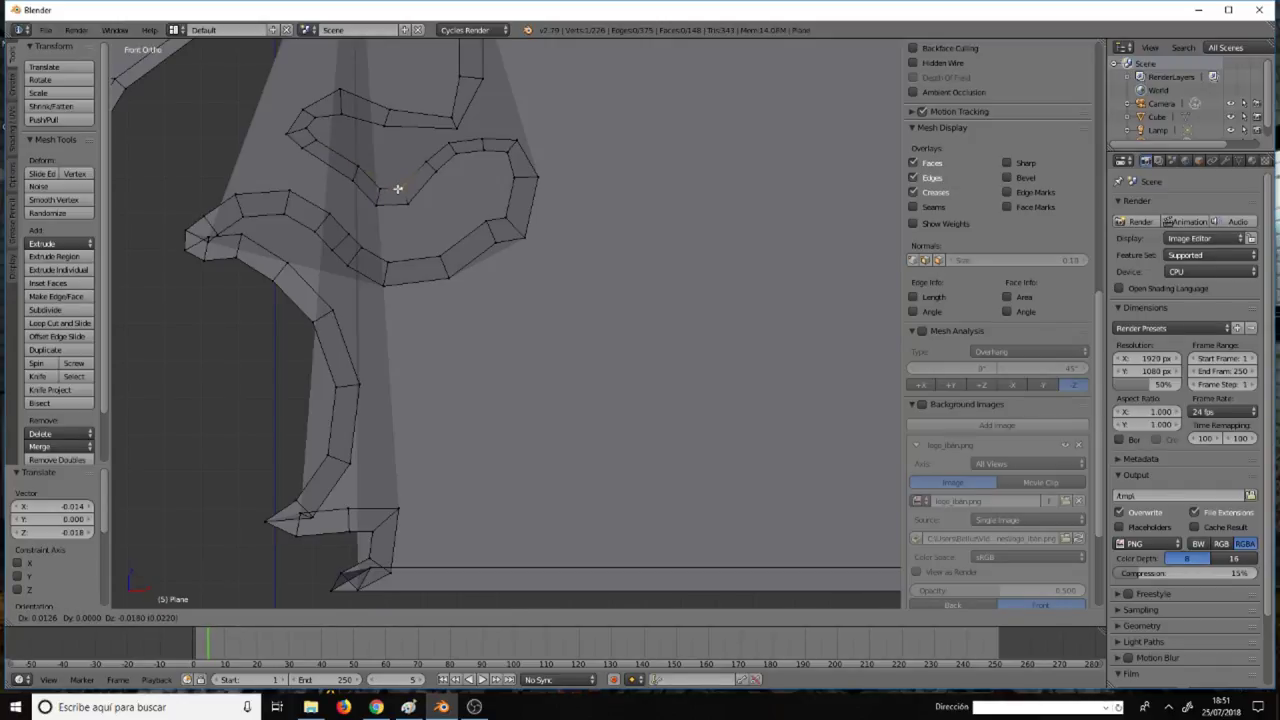
pyautogui.click(398, 189)
# Delete the two stray vertices at the top of the curled strip.
pyautogui.scroll(-4, 466, 135)
pyautogui.scroll(2, 563, 286)
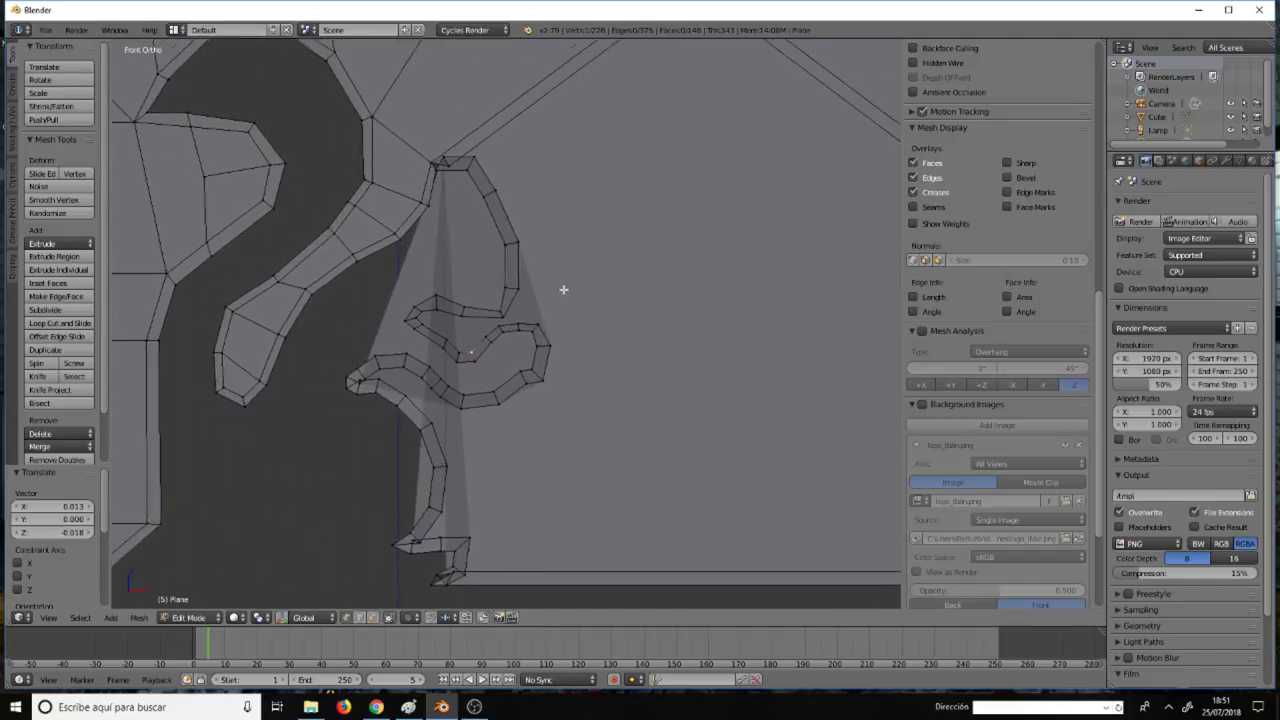
pyautogui.scroll(1, 498, 299)
pyautogui.scroll(3, 498, 299)
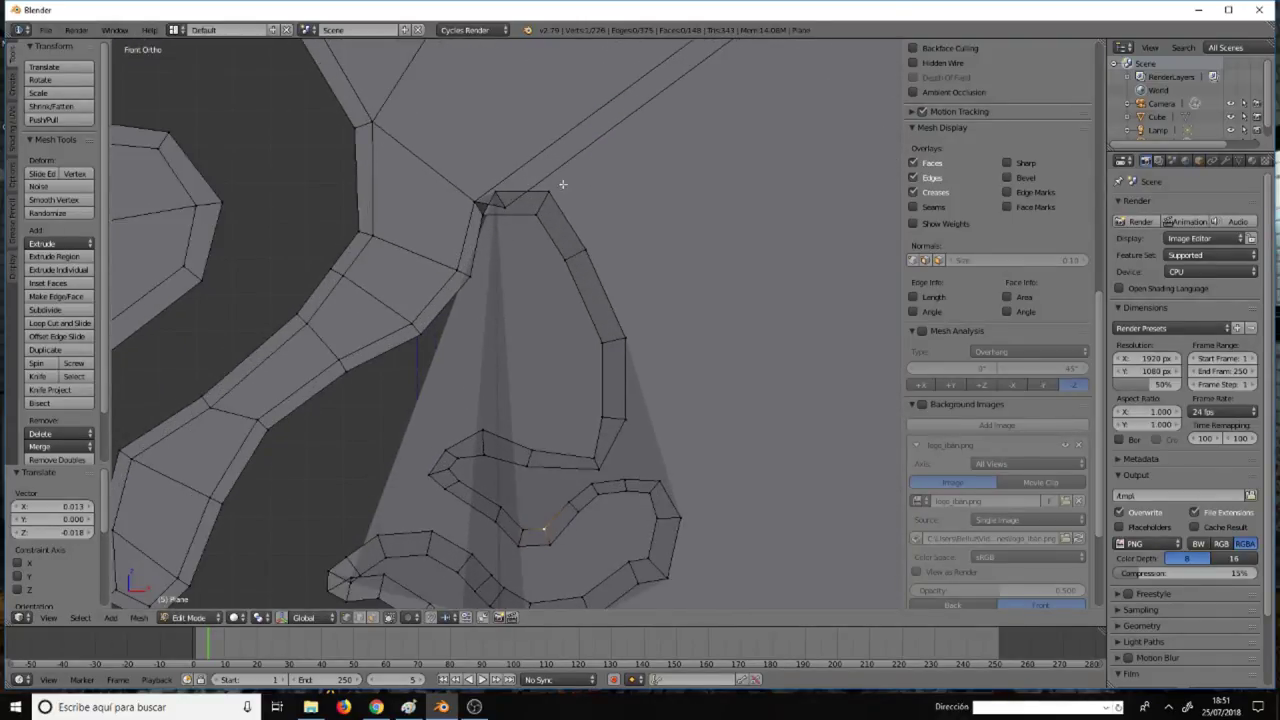
pyautogui.rightClick(549, 195)
pyautogui.rightClick(507, 208)
pyautogui.press('x')
pyautogui.click(507, 208)
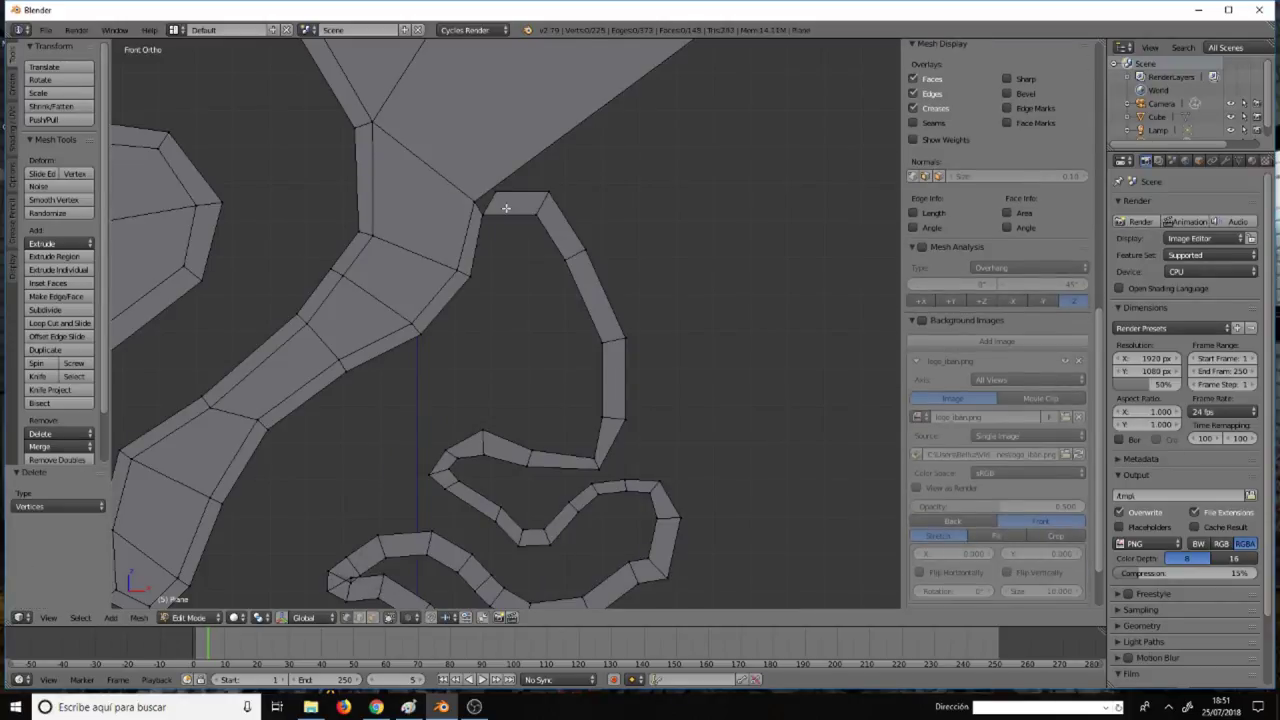
pyautogui.rightClick(494, 196)
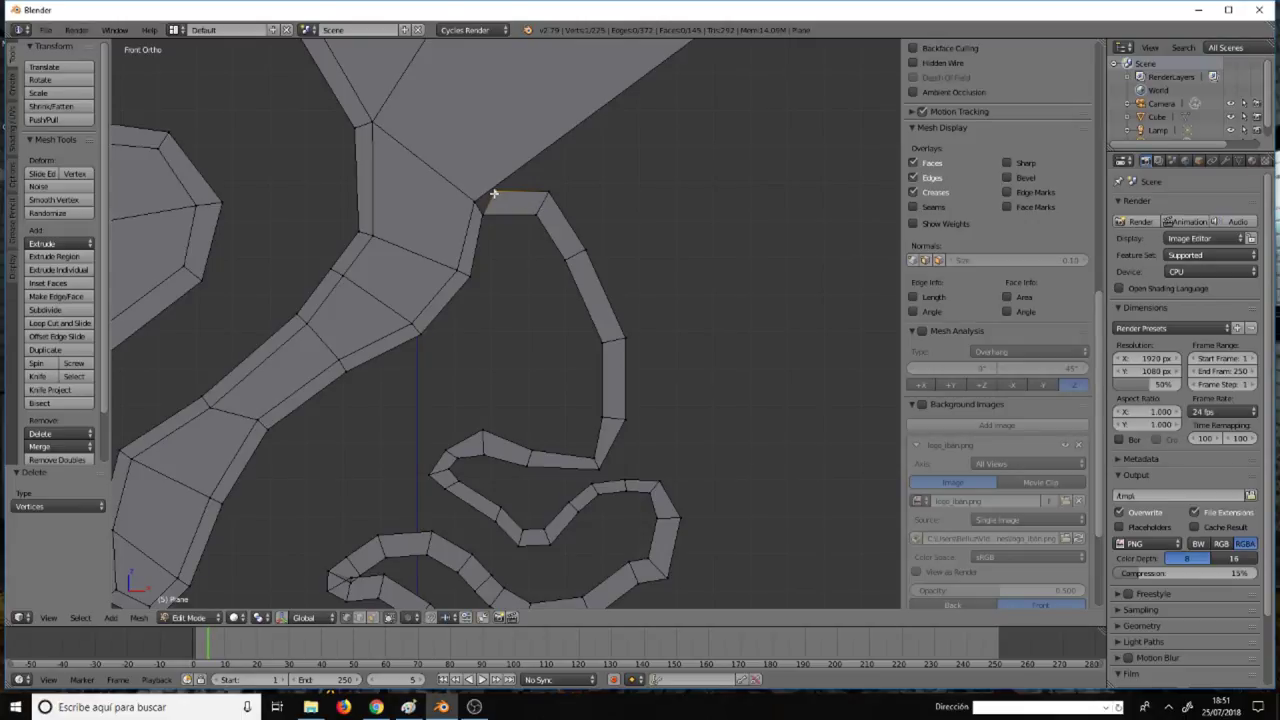
pyautogui.press('x')
pyautogui.click(498, 195)
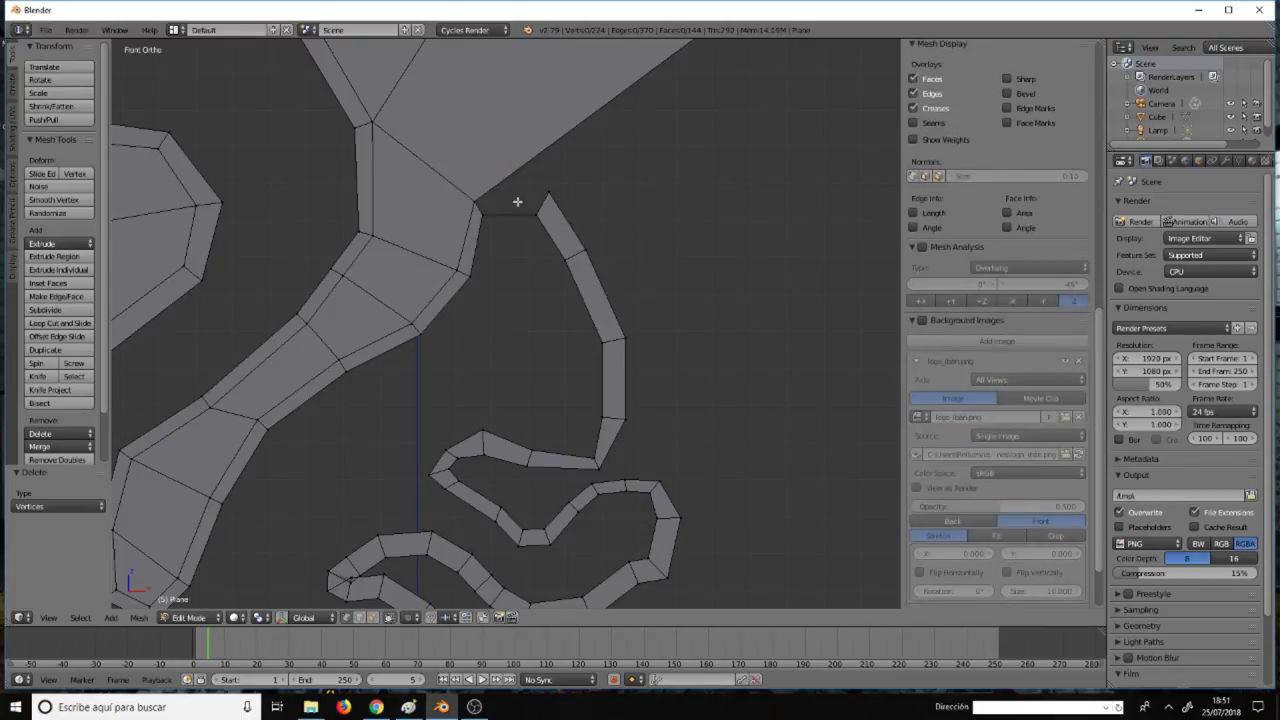
# Nudge the strip's tip vertex into place, shifting it X 0.045, Z -0.022.
pyautogui.scroll(-3, 533, 203)
pyautogui.rightClick(541, 202)
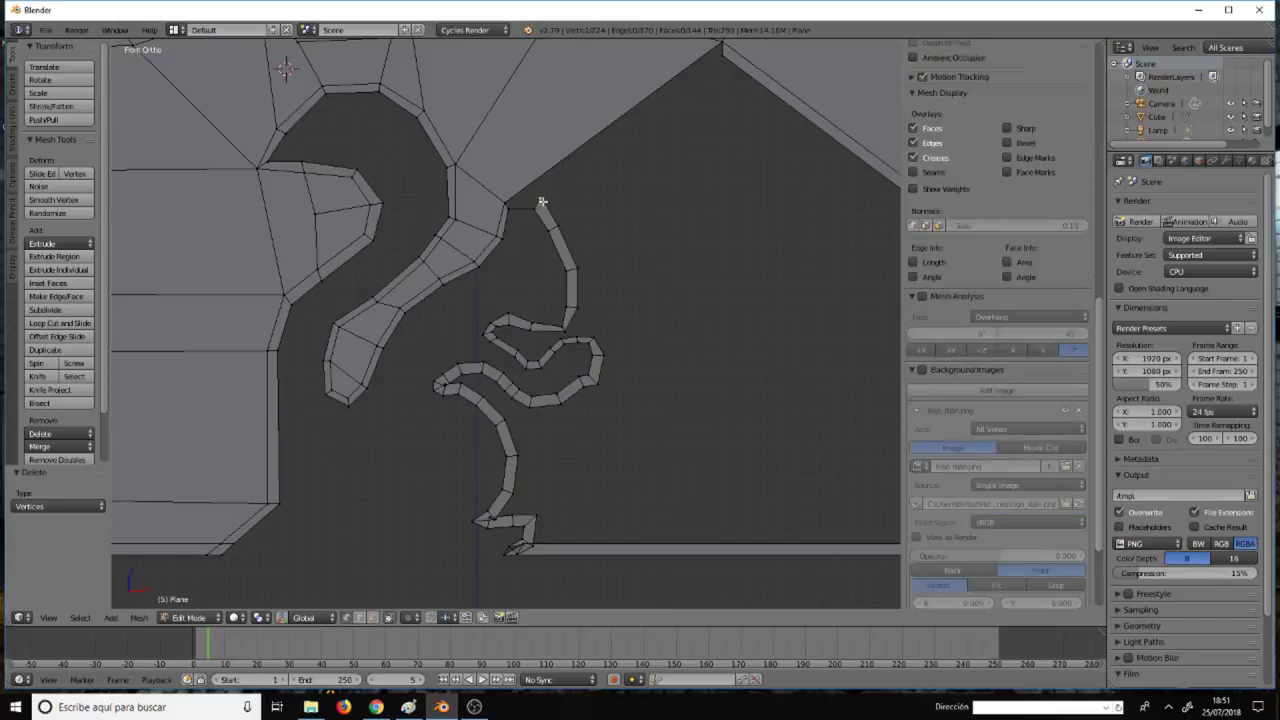
pyautogui.press('g')
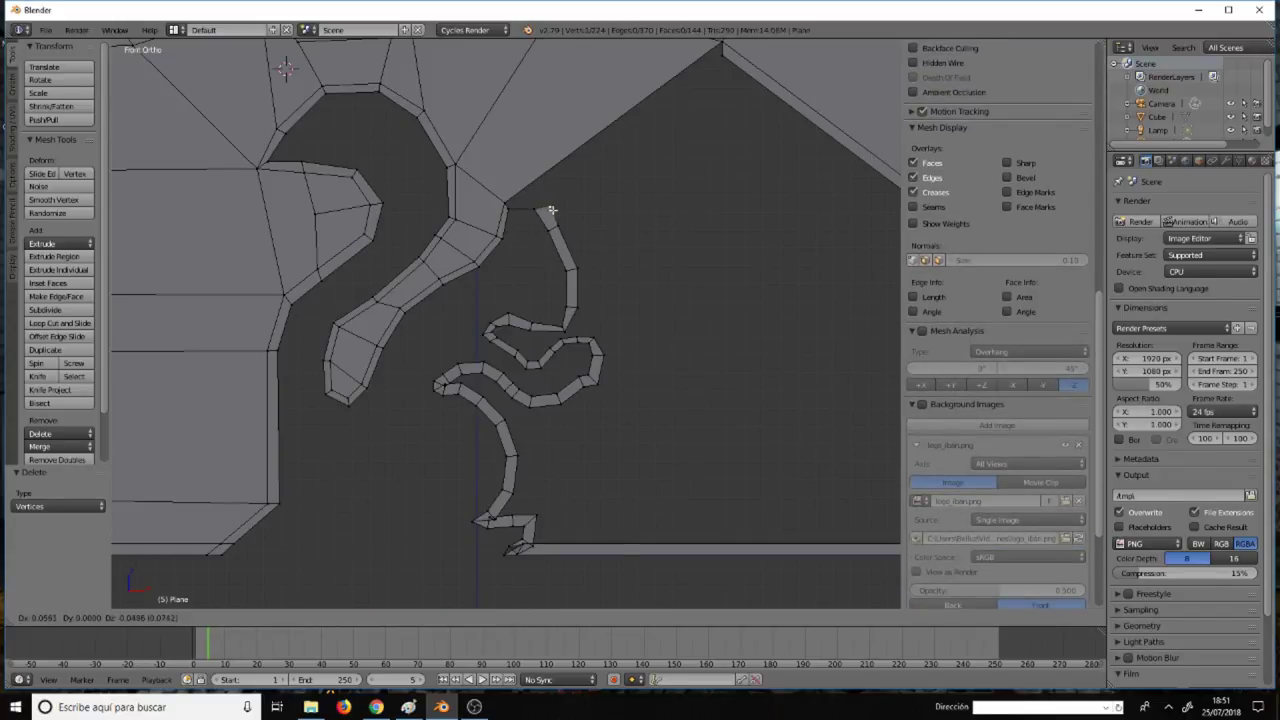
pyautogui.click(546, 207)
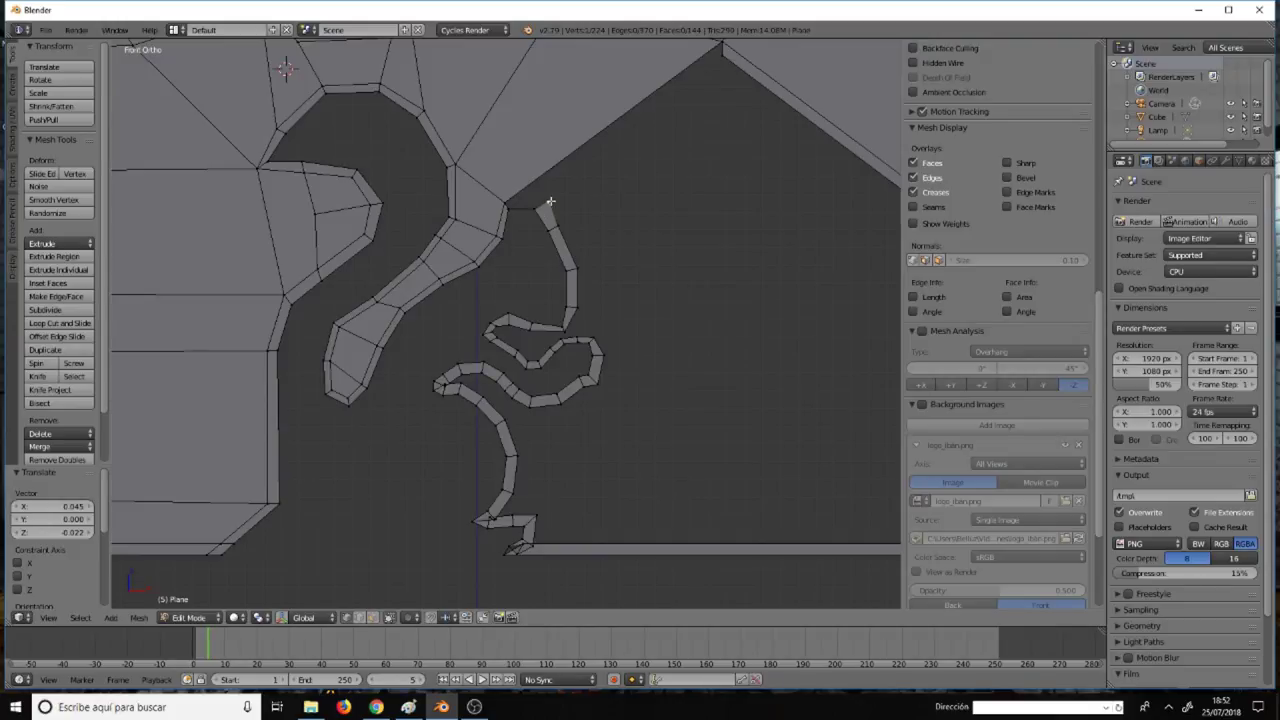
# Make a face between the strip's tip vertex and the roof apex vertex, giving 145 faces.
pyautogui.keyDown('shift'); pyautogui.rightClick(722, 57); pyautogui.keyUp('shift')
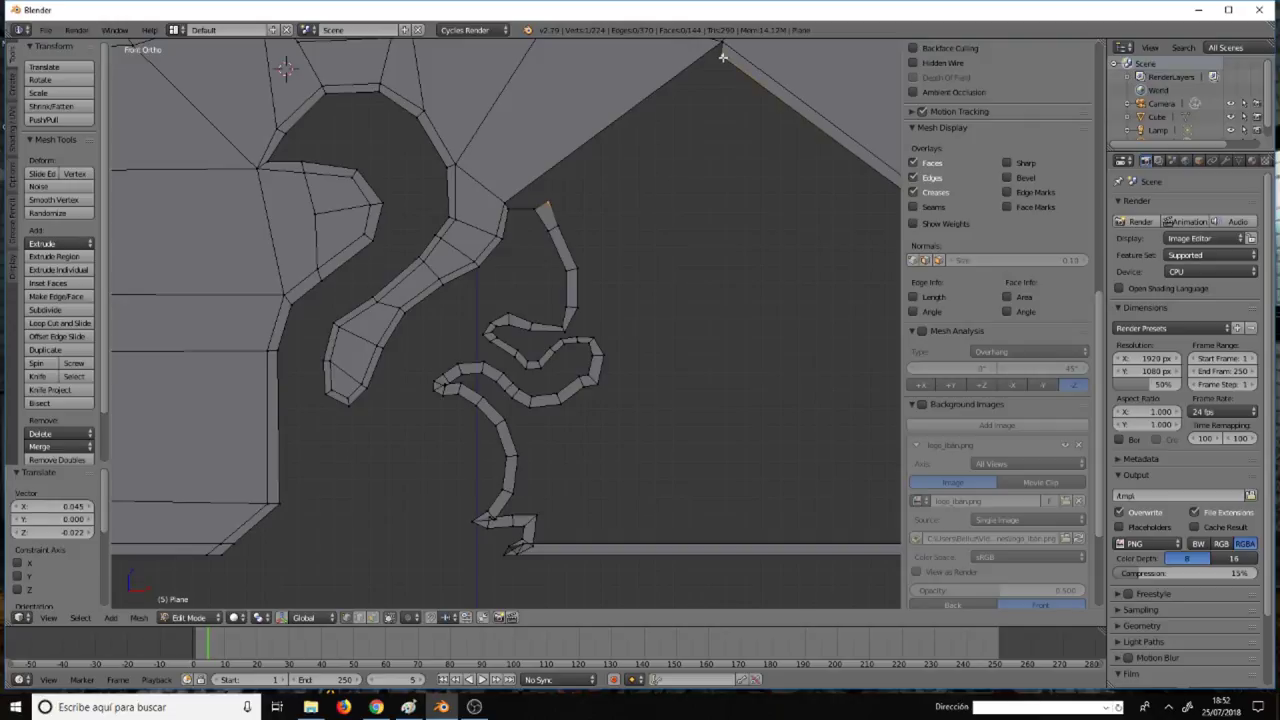
pyautogui.rightClick(548, 203)
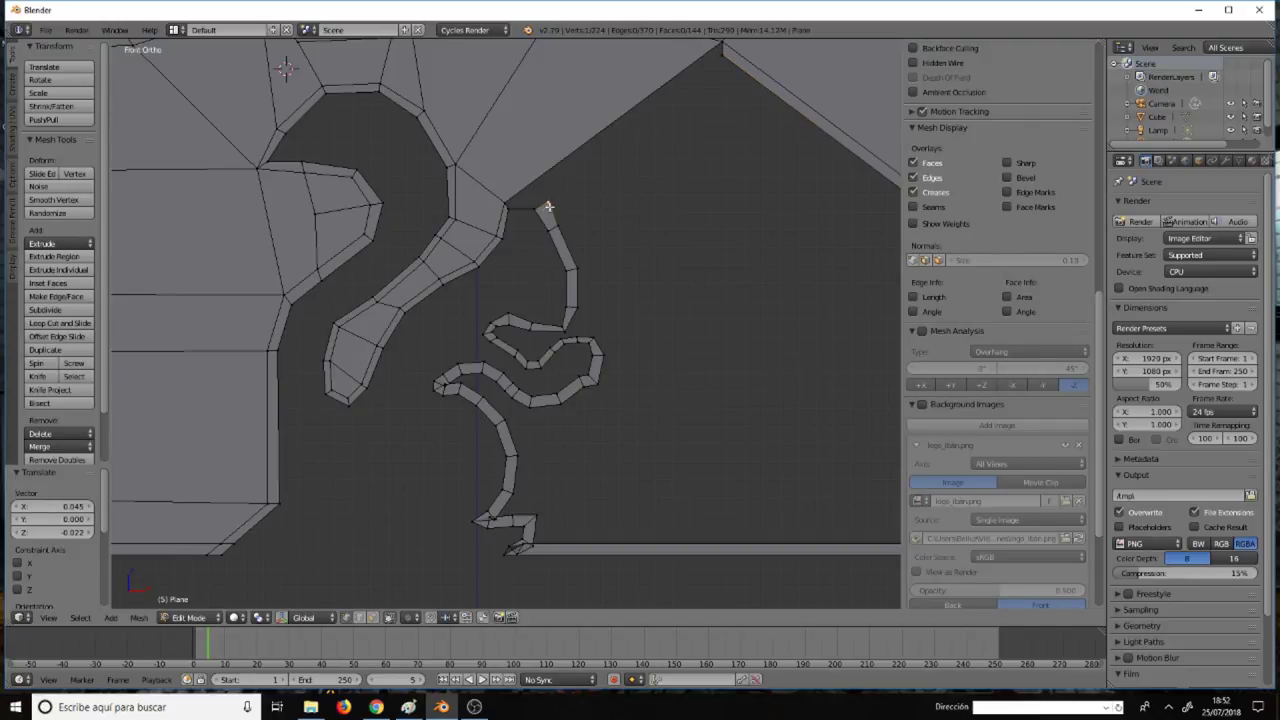
pyautogui.keyDown('shift'); pyautogui.rightClick(724, 52); pyautogui.keyUp('shift')
pyautogui.press('f')
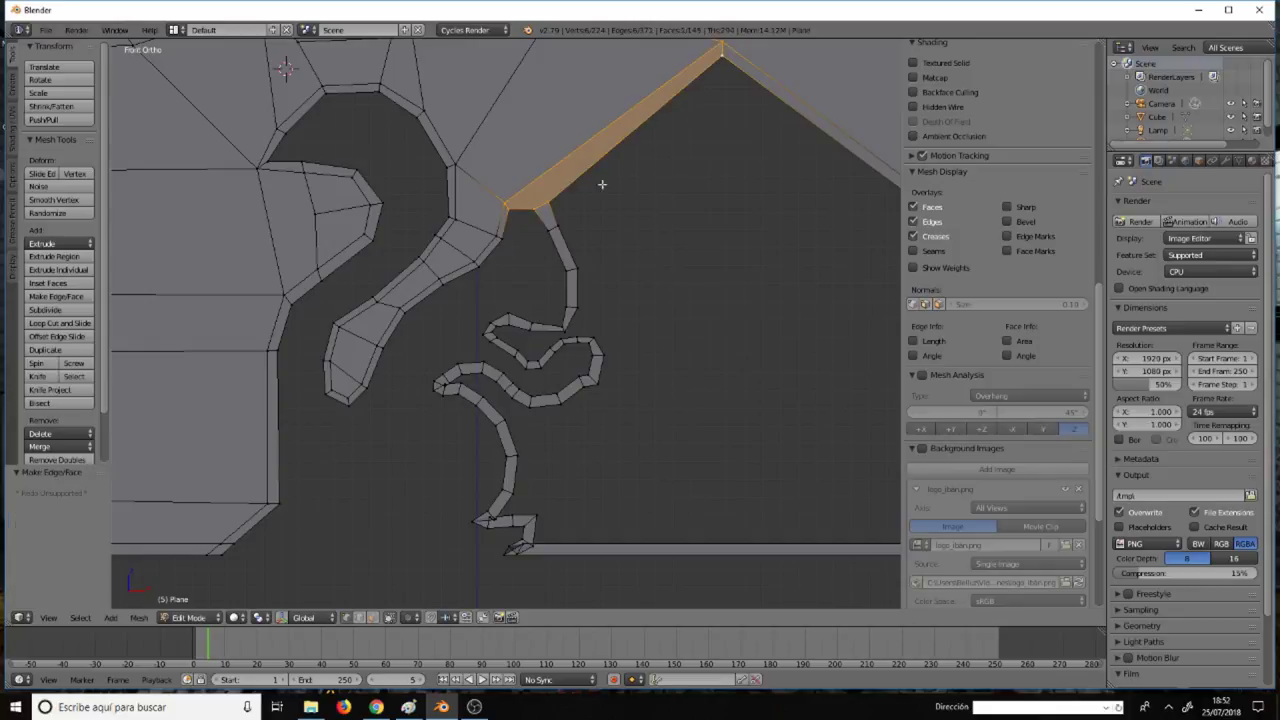
pyautogui.scroll(1, 520, 200)
pyautogui.scroll(-2, 518, 204)
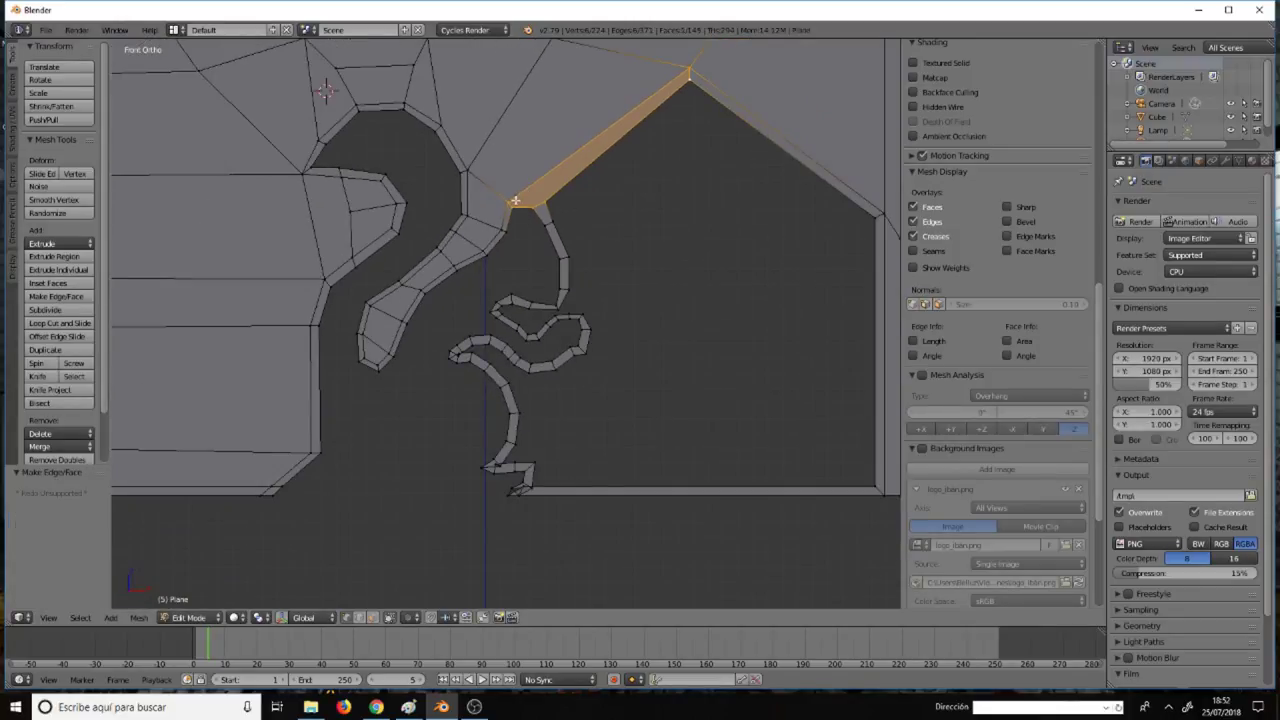
pyautogui.scroll(1, 640, 215)
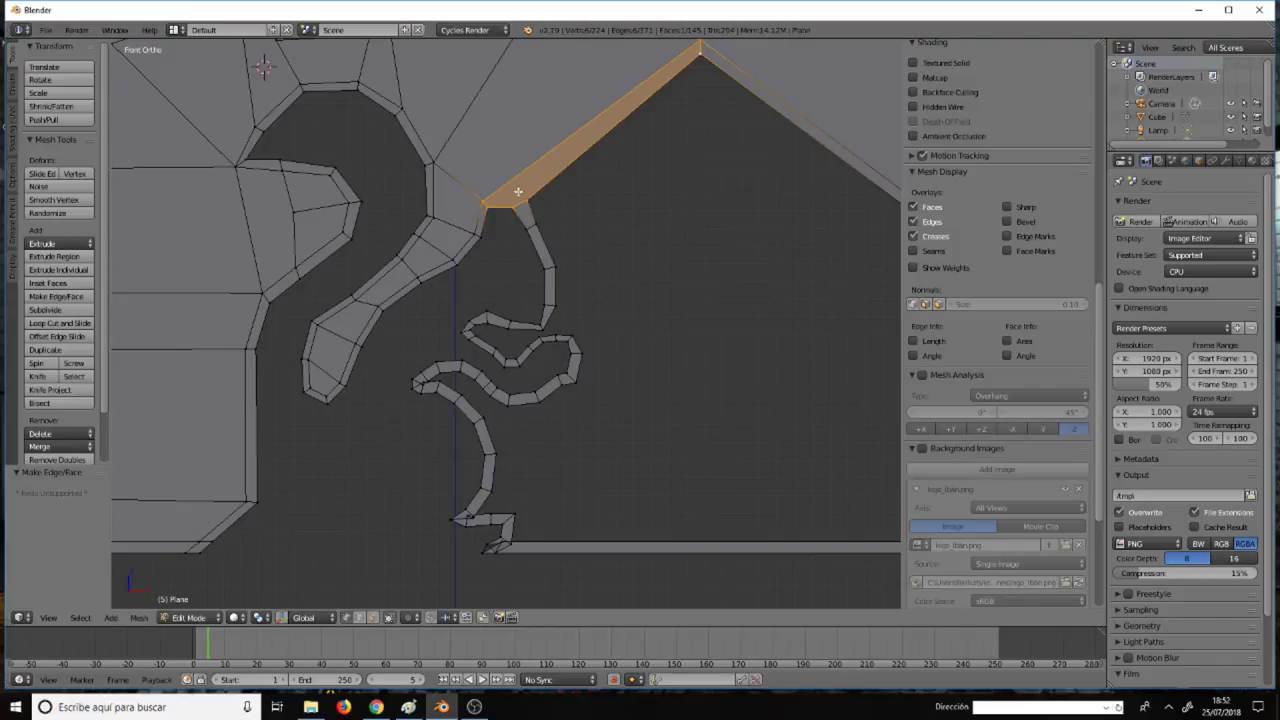
pyautogui.scroll(-3, 521, 196)
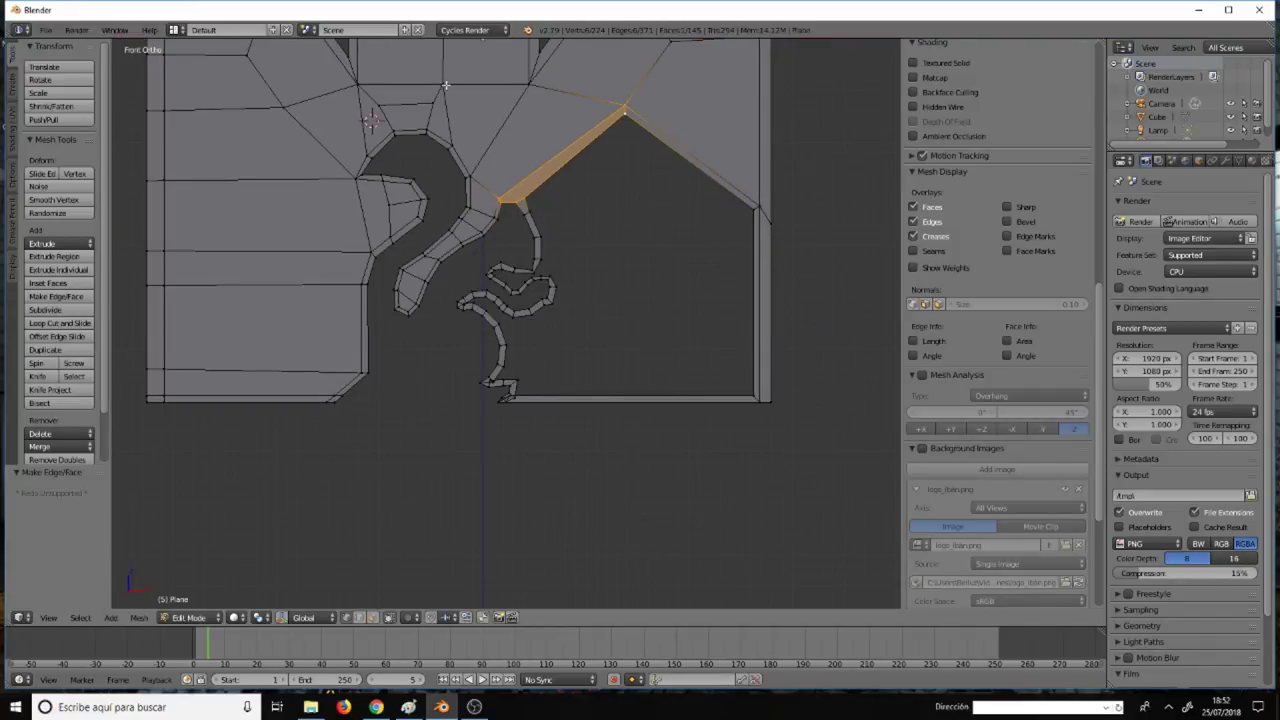
pyautogui.scroll(5, 535, 255)
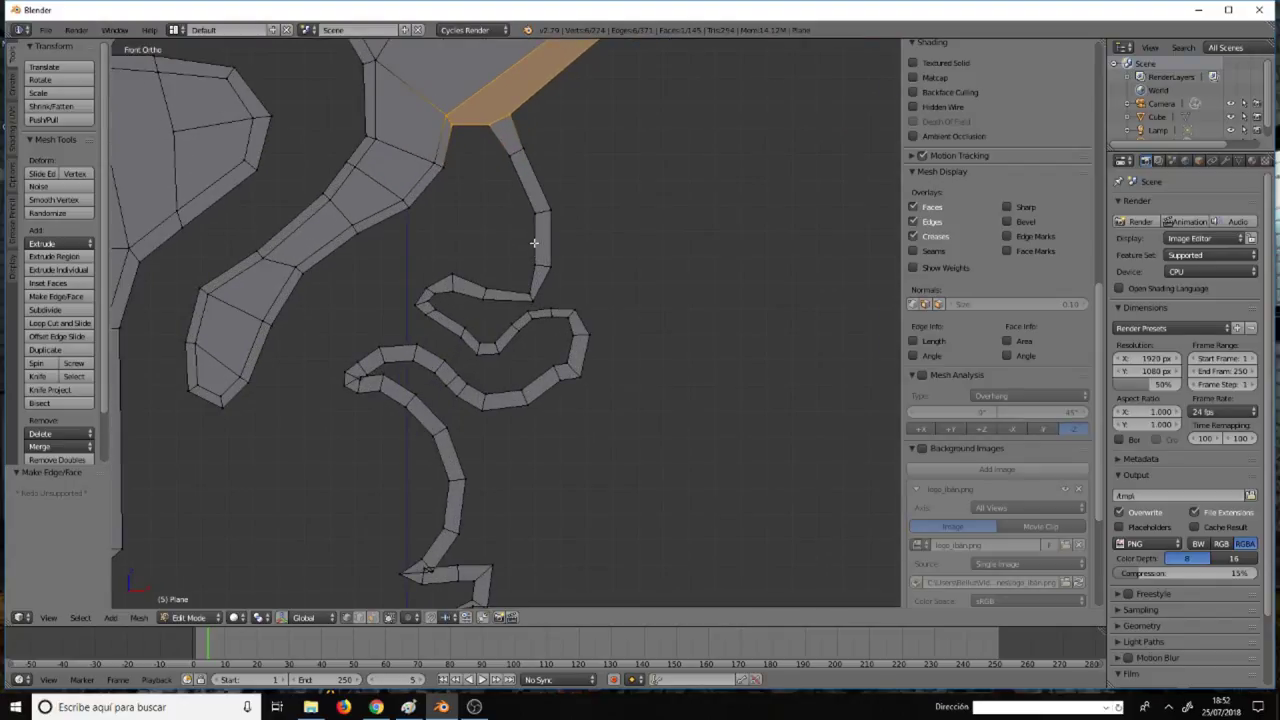
pyautogui.scroll(-3, 531, 213)
pyautogui.scroll(-1, 531, 213)
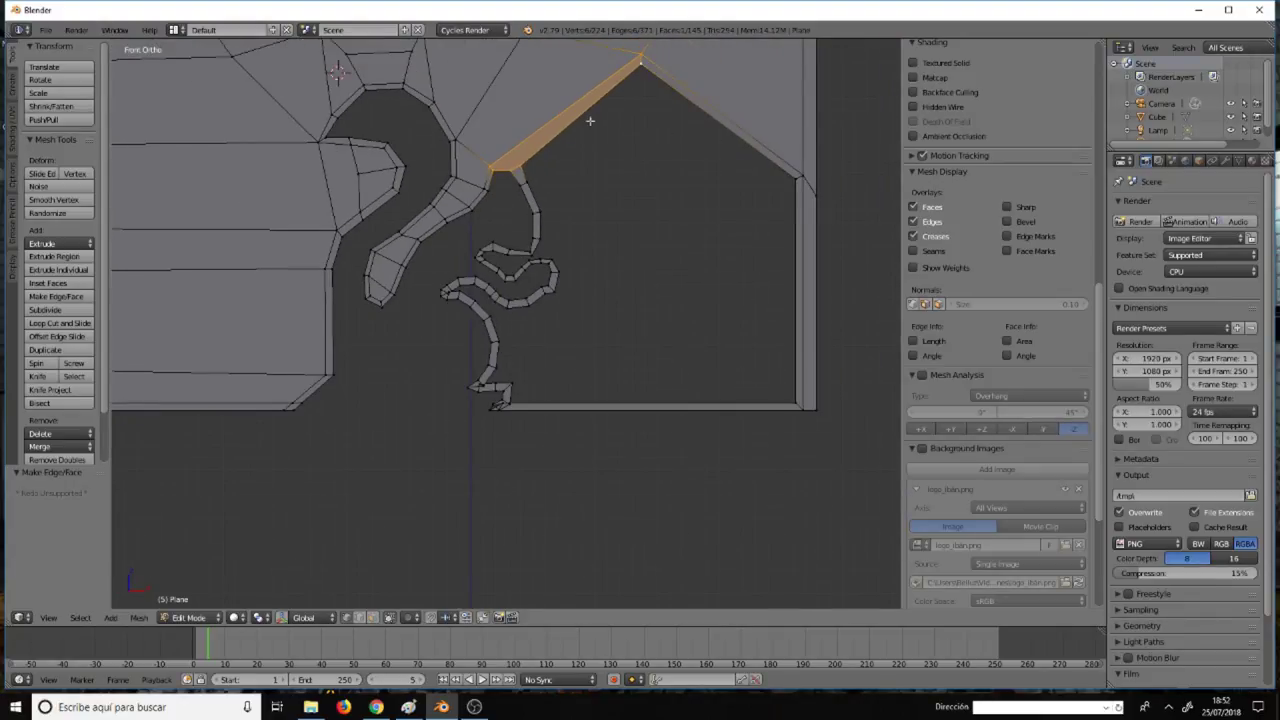
pyautogui.scroll(-2, 580, 135)
pyautogui.scroll(-1, 571, 143)
pyautogui.scroll(-1, 571, 143)
pyautogui.scroll(1, 570, 148)
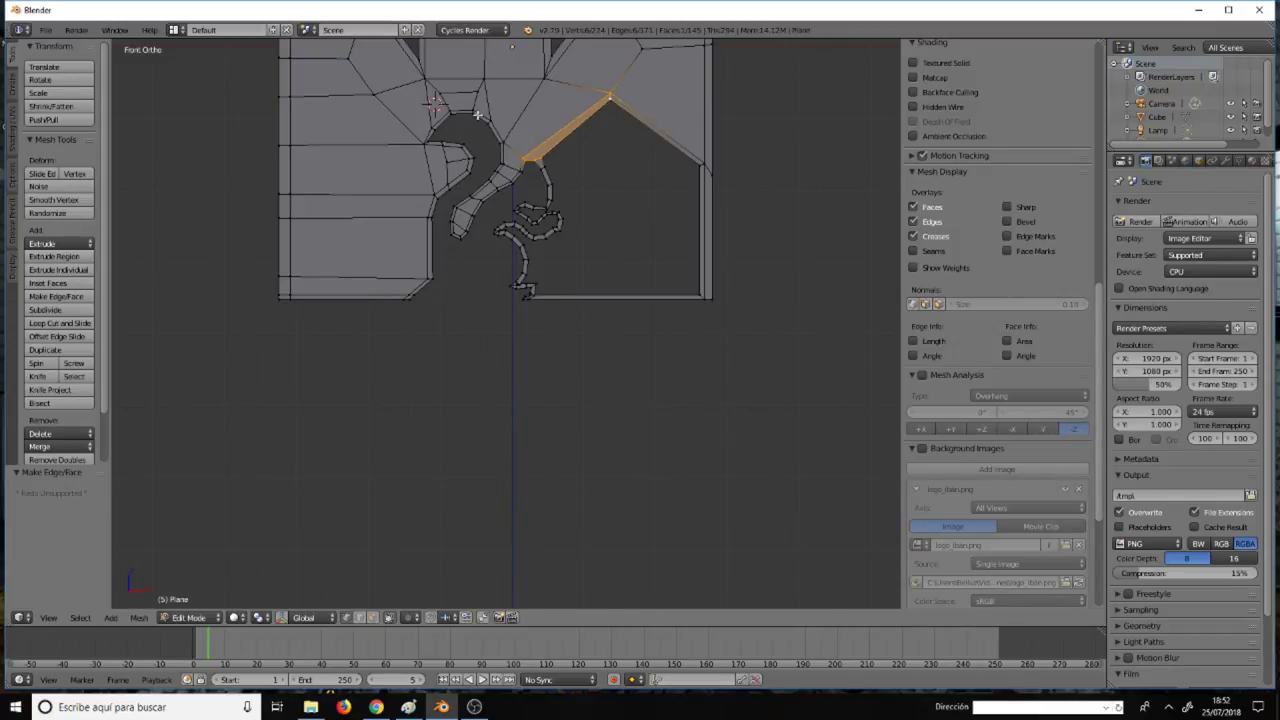
pyautogui.scroll(3, 478, 115)
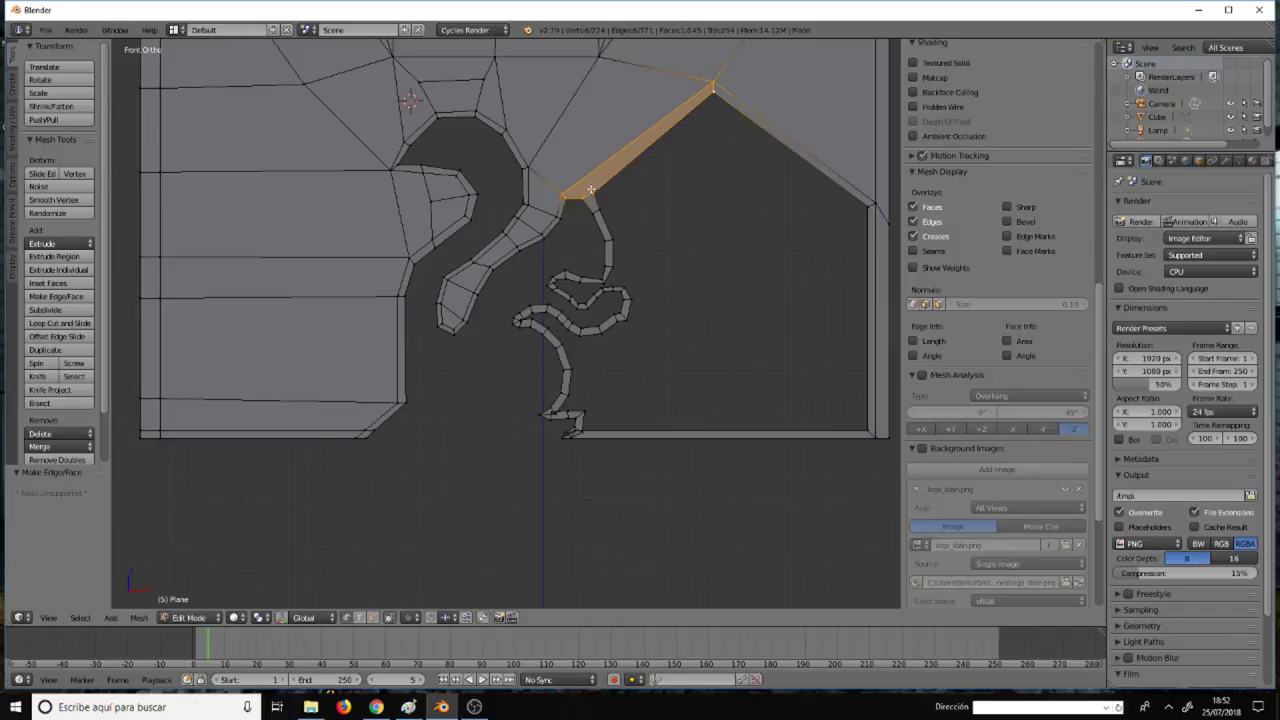
pyautogui.scroll(5, 569, 198)
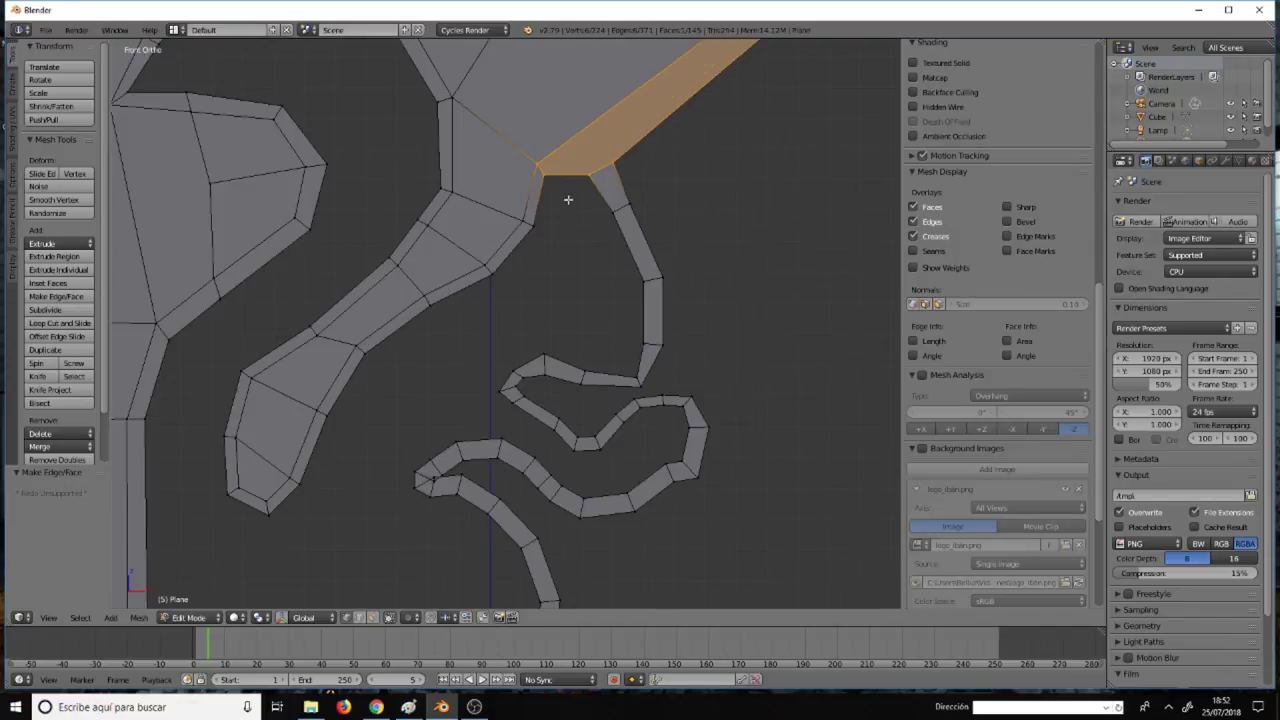
pyautogui.scroll(1, 564, 214)
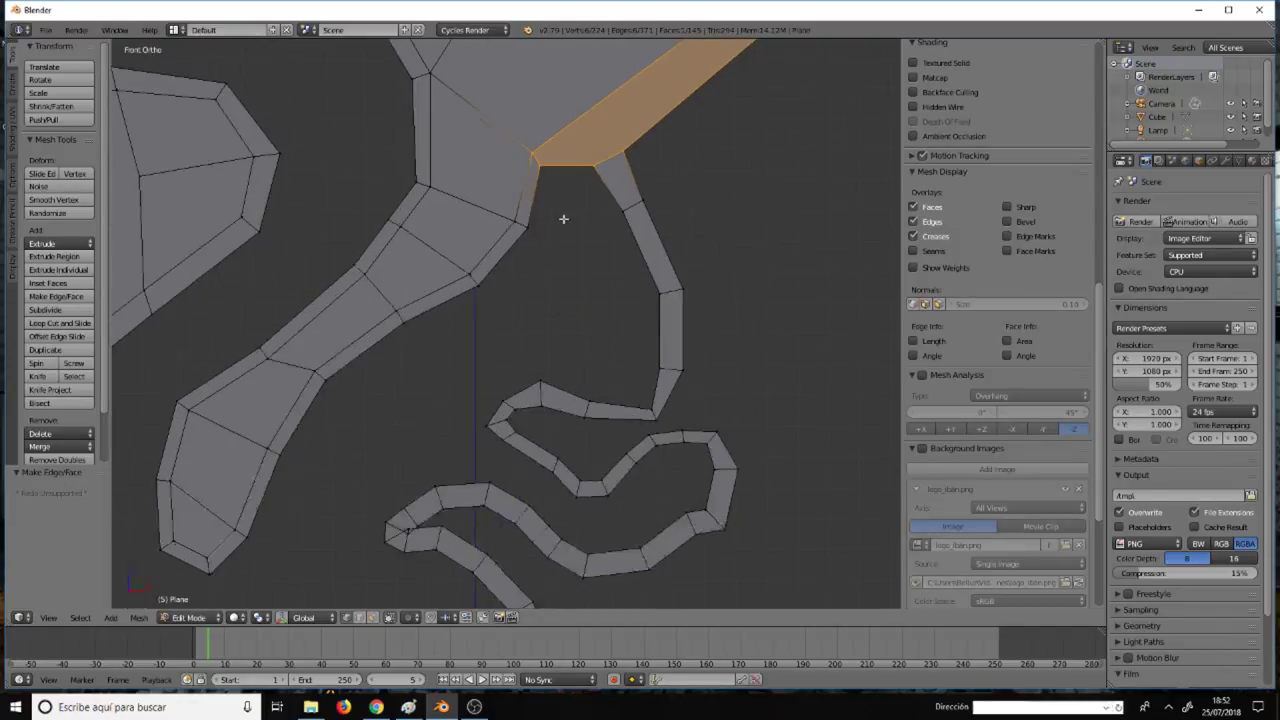
pyautogui.rightClick(544, 165)
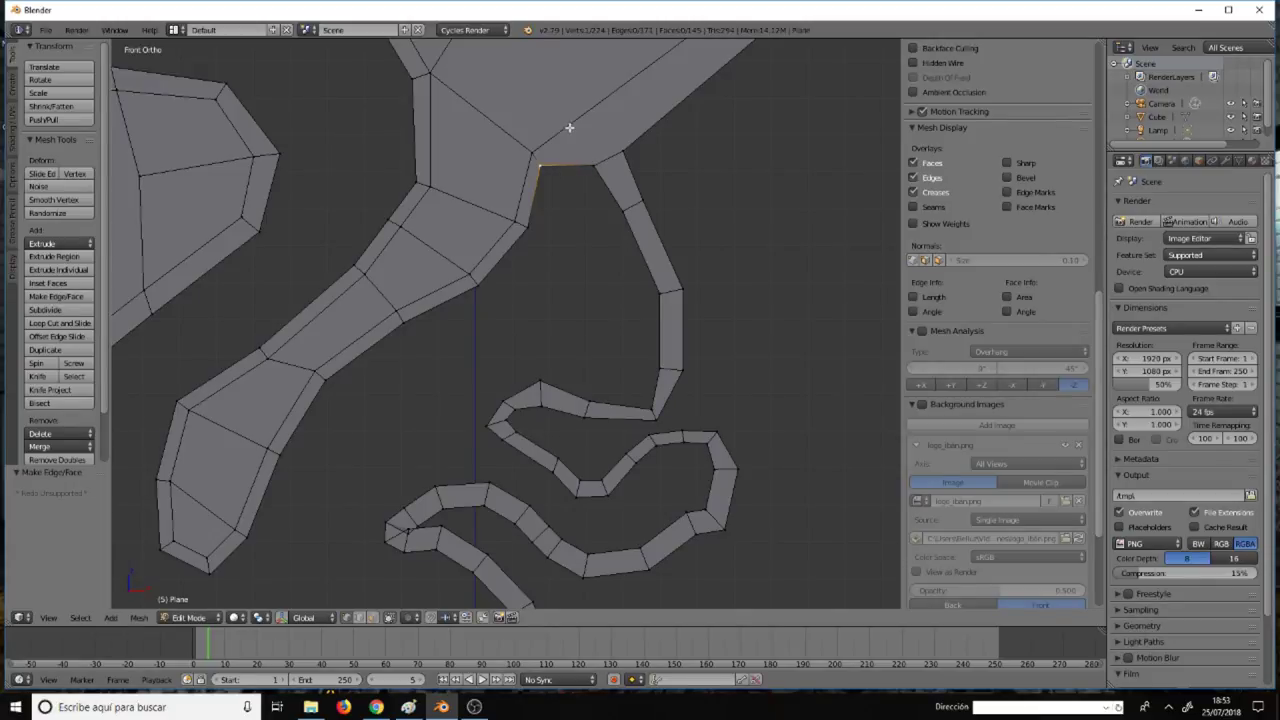
pyautogui.scroll(-4, 569, 128)
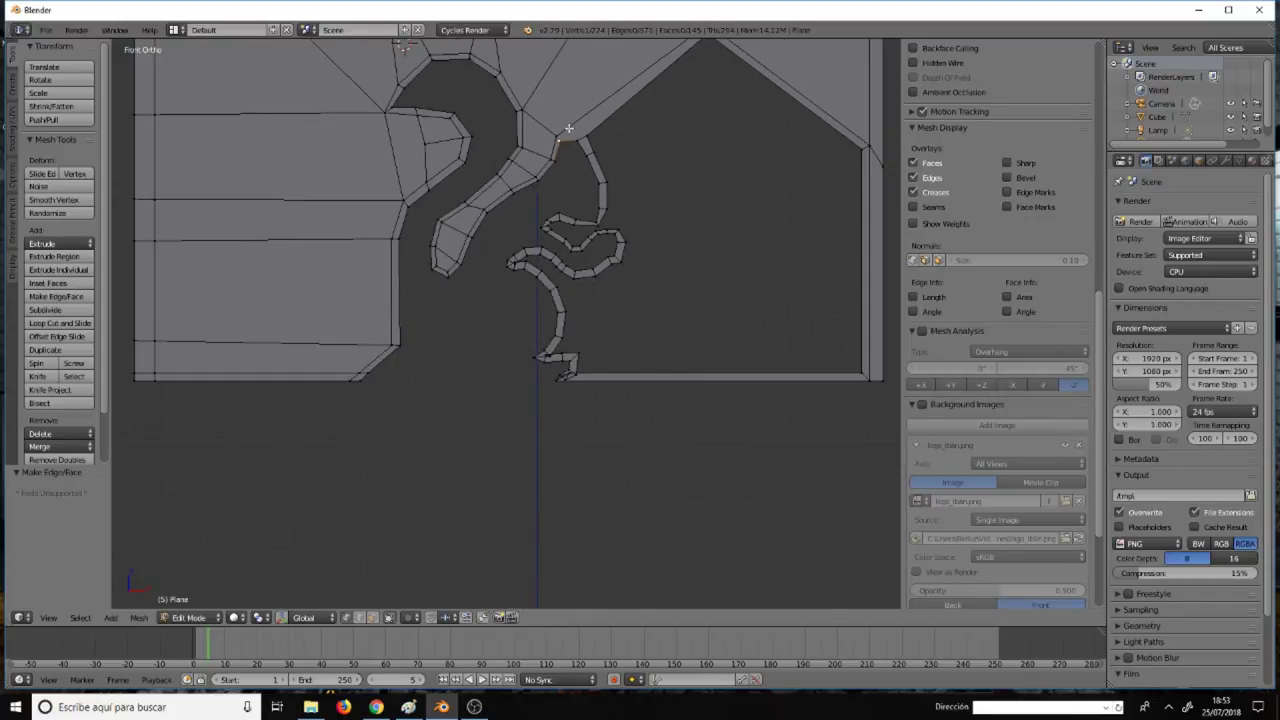
pyautogui.scroll(-3, 568, 130)
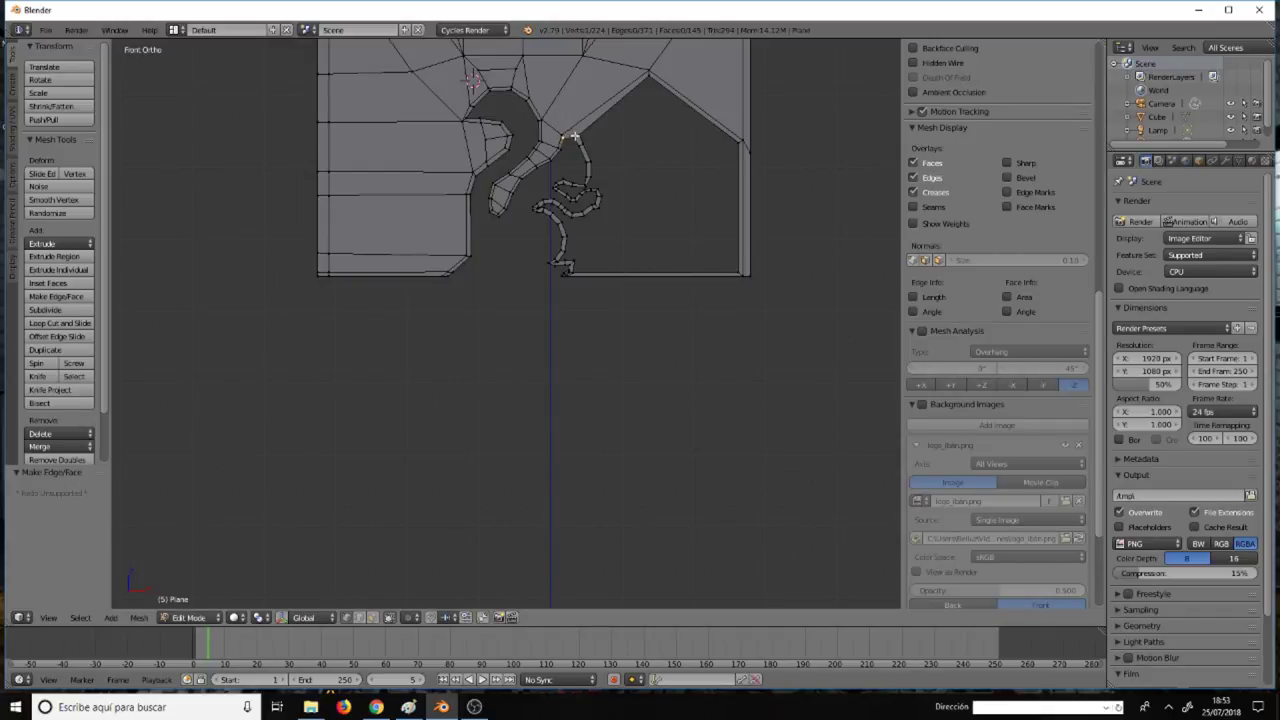
pyautogui.scroll(3, 568, 135)
pyautogui.scroll(2, 578, 145)
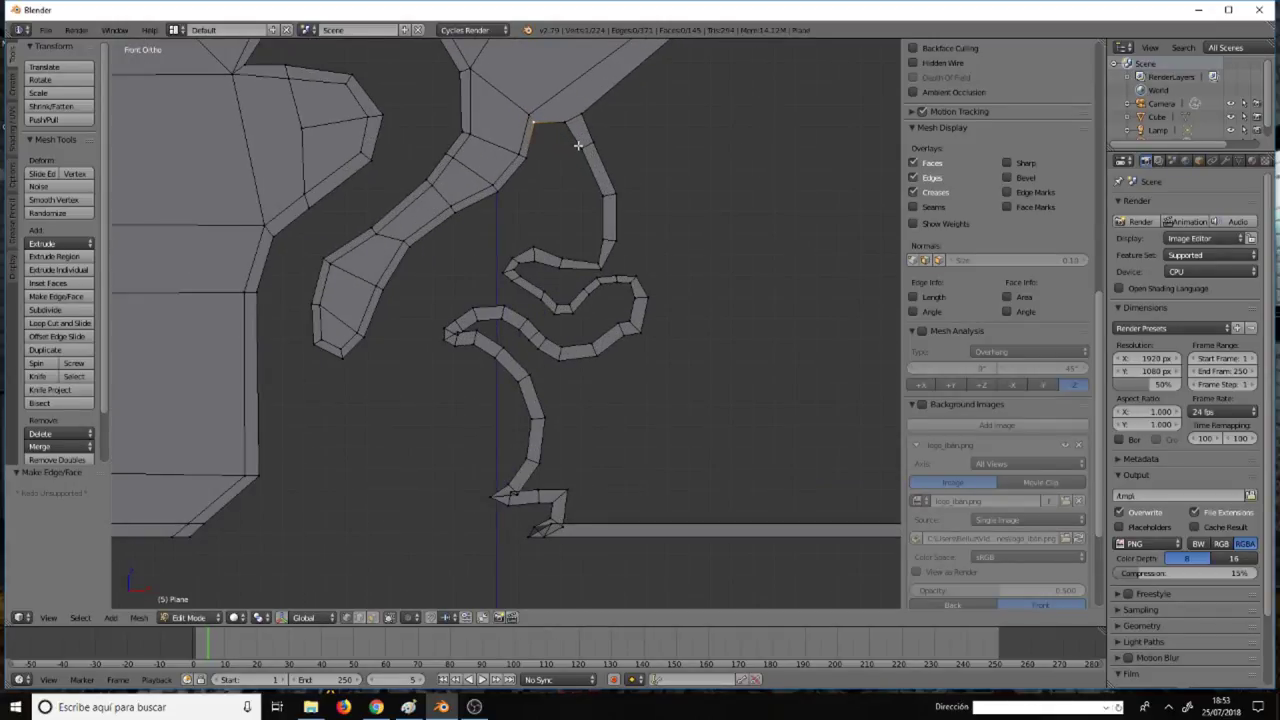
pyautogui.scroll(-2, 578, 145)
pyautogui.scroll(-3, 578, 145)
pyautogui.scroll(2, 578, 144)
pyautogui.scroll(1, 578, 143)
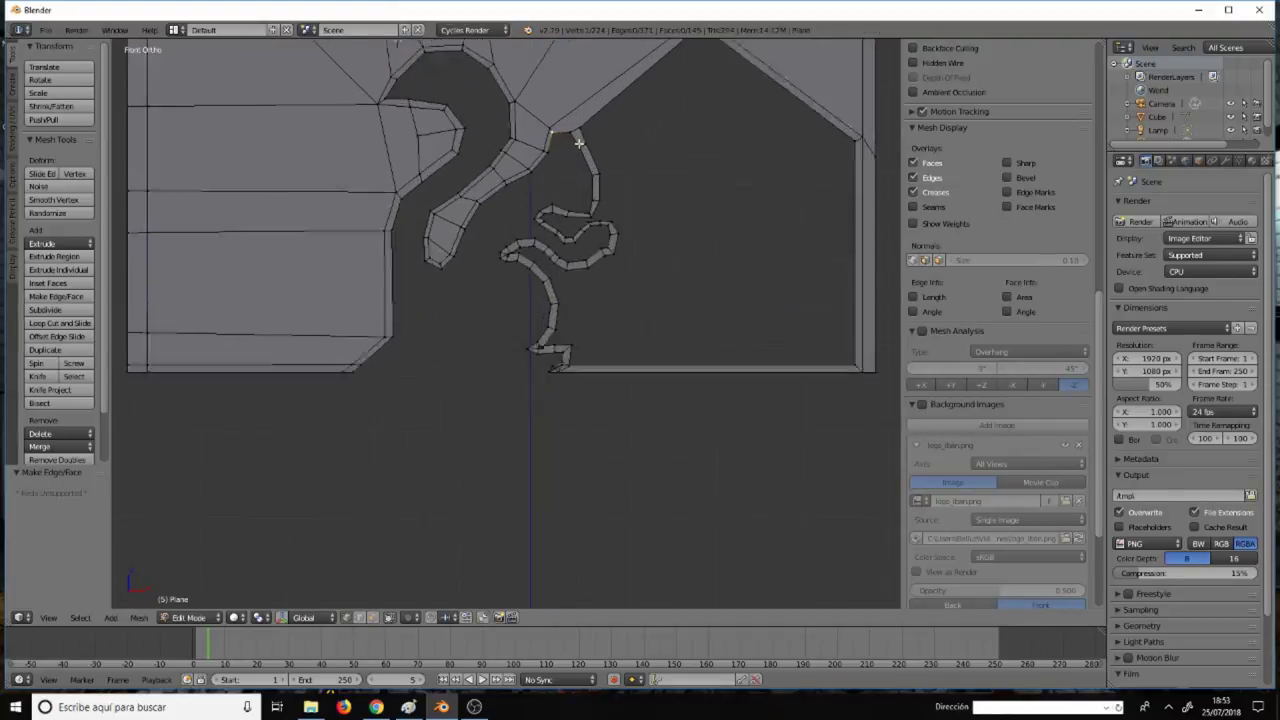
pyautogui.scroll(1, 578, 143)
pyautogui.scroll(2, 576, 142)
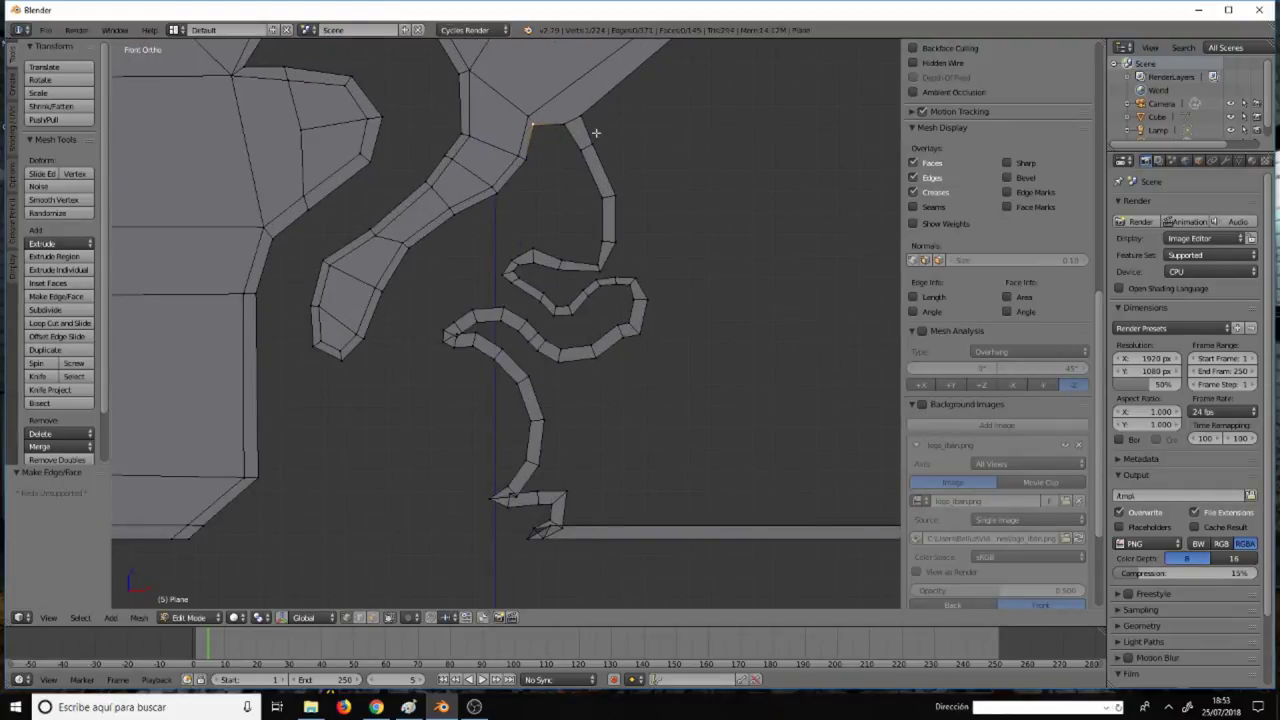
pyautogui.scroll(-3, 595, 132)
pyautogui.scroll(-2, 614, 110)
pyautogui.moveTo(608, 114)
pyautogui.keyDown('shift'); pyautogui.mouseDown(button='middle')
pyautogui.moveTo(620, 214)
pyautogui.moveTo(602, 292)
pyautogui.mouseUp(button='middle'); pyautogui.keyUp('shift')
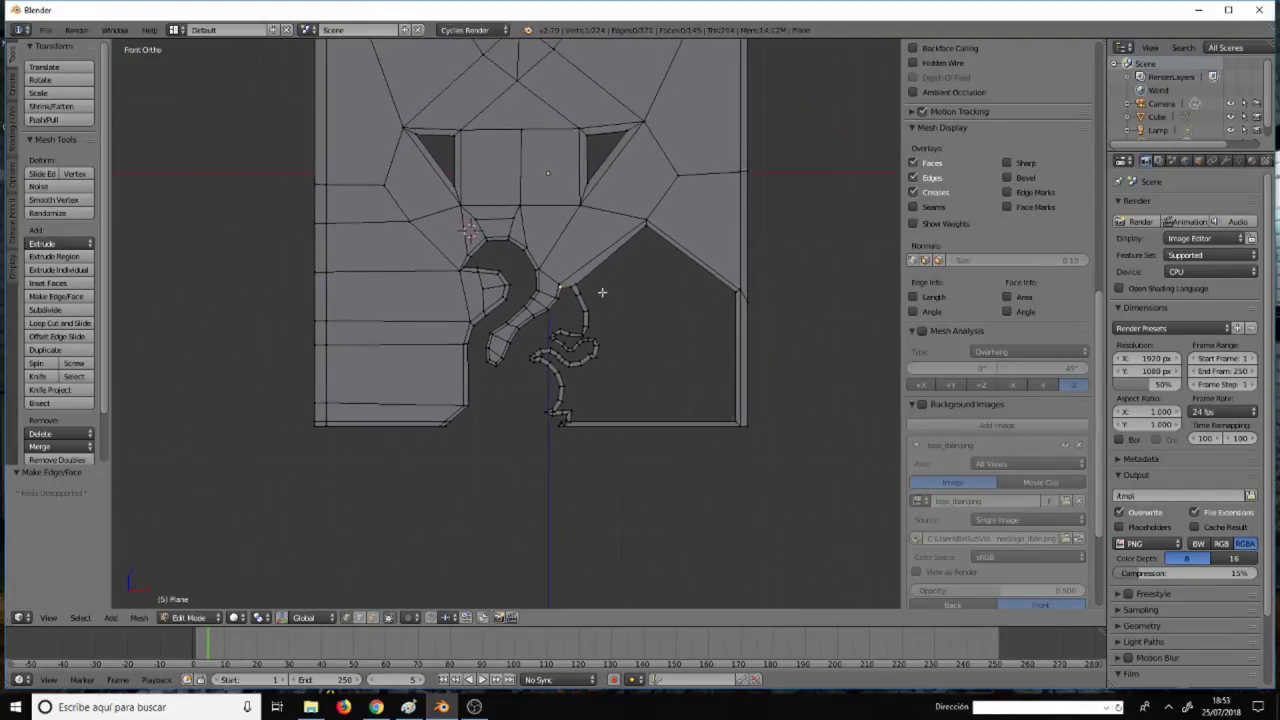
pyautogui.scroll(2, 602, 292)
pyautogui.scroll(2, 645, 262)
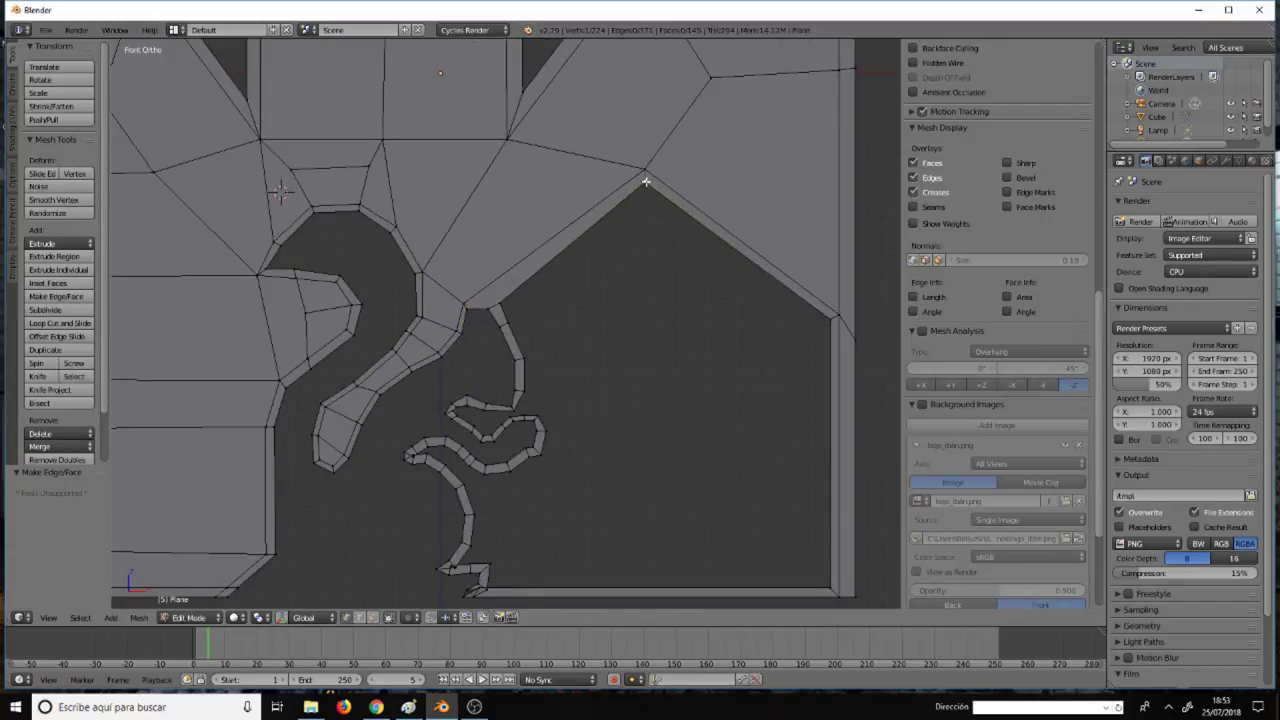
pyautogui.rightClick(645, 181)
# Knife-cut from the strip's top vertex up to the apex, splitting the face into 150 faces total.
pyautogui.rightClick(486, 309)
pyautogui.press('k')
pyautogui.click(487, 308)
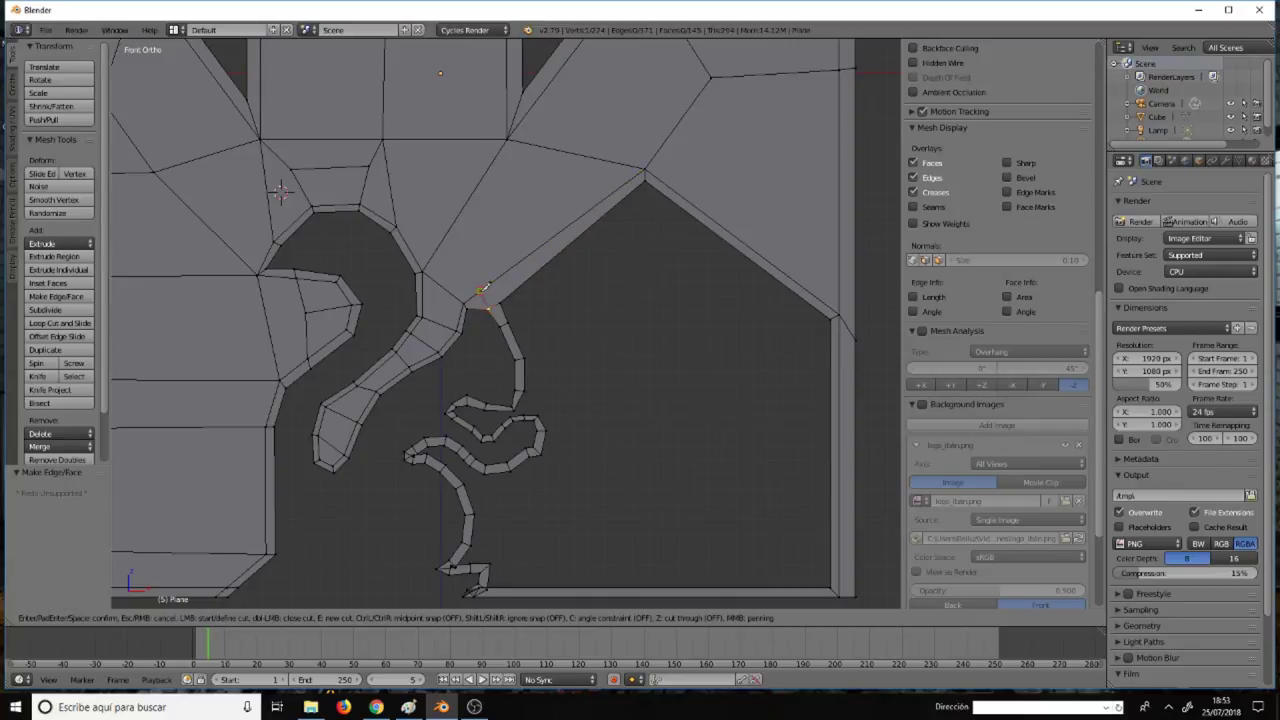
pyautogui.click(481, 290)
pyautogui.click(502, 300)
pyautogui.click(513, 267)
pyautogui.click(461, 257)
pyautogui.click(511, 178)
pyautogui.click(514, 262)
pyautogui.click(508, 138)
pyautogui.click(460, 258)
pyautogui.click(422, 270)
pyautogui.press('Return')
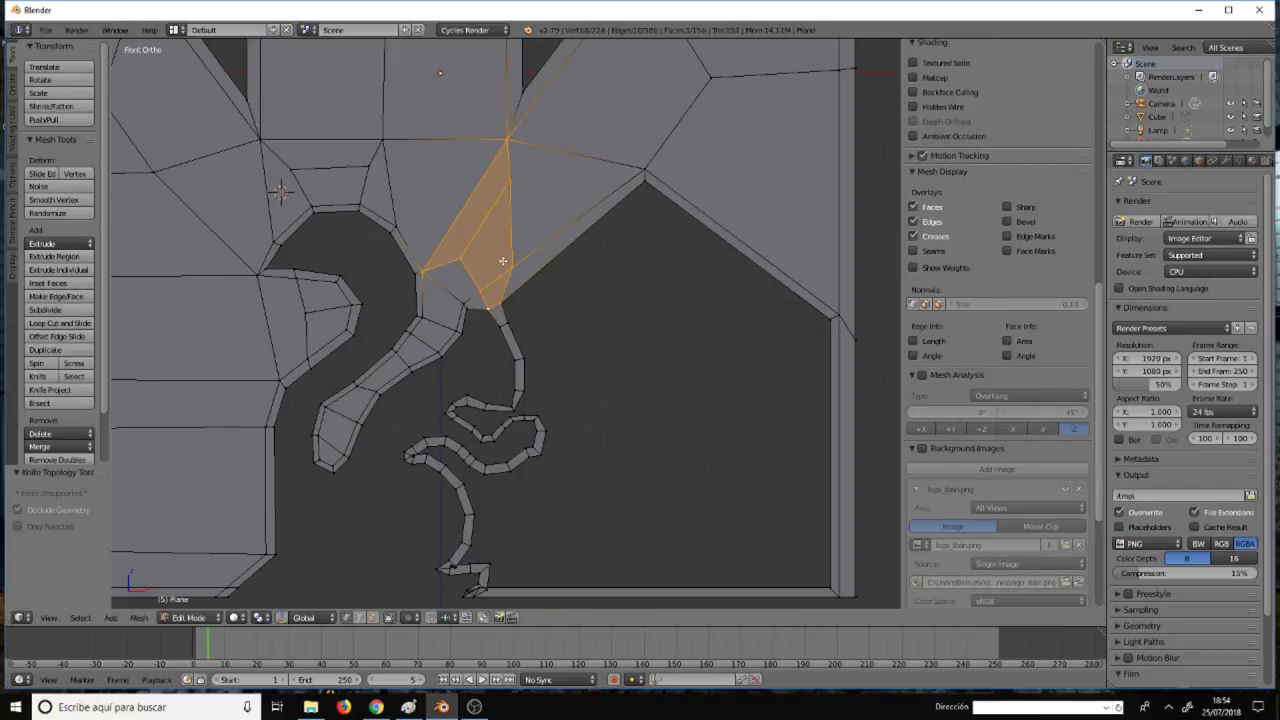
pyautogui.press('a')
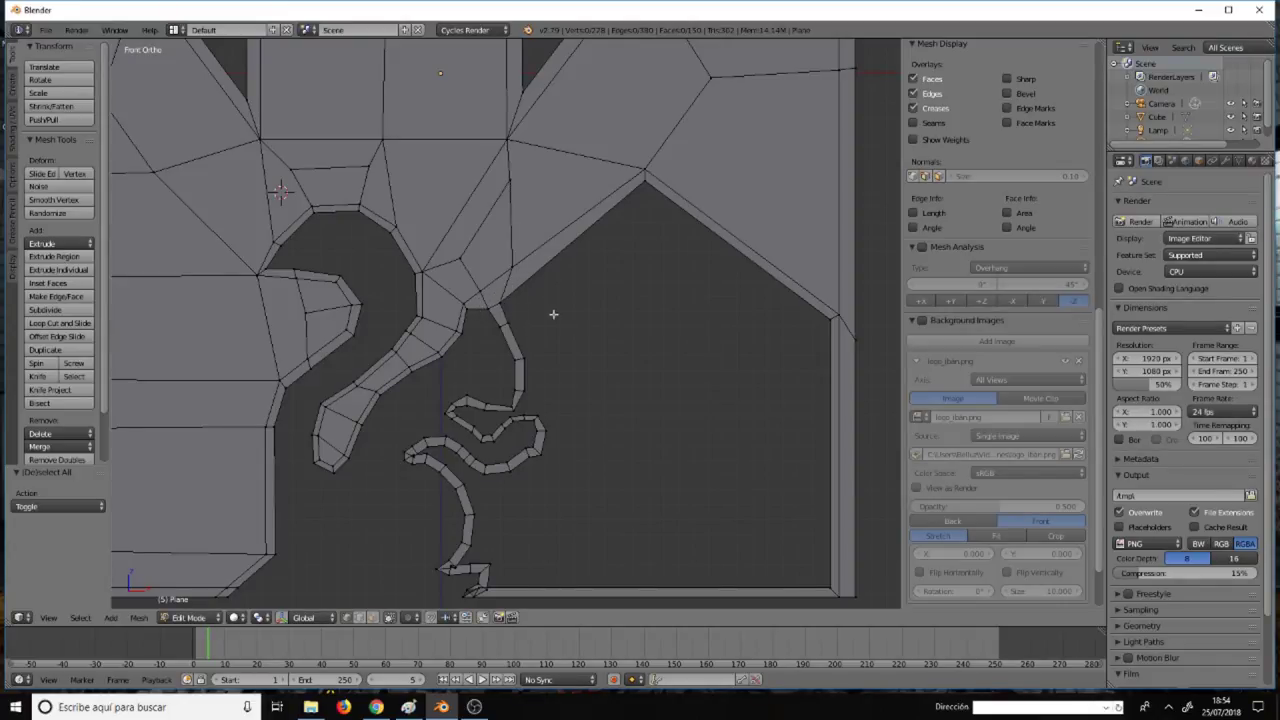
# Move the squiggle's top vertex to the house corner and merge them At Last (227 vertices).
pyautogui.keyDown('shift'); pyautogui.moveTo(563, 354); pyautogui.dragTo(547, 260, button='middle'); pyautogui.keyUp('shift')
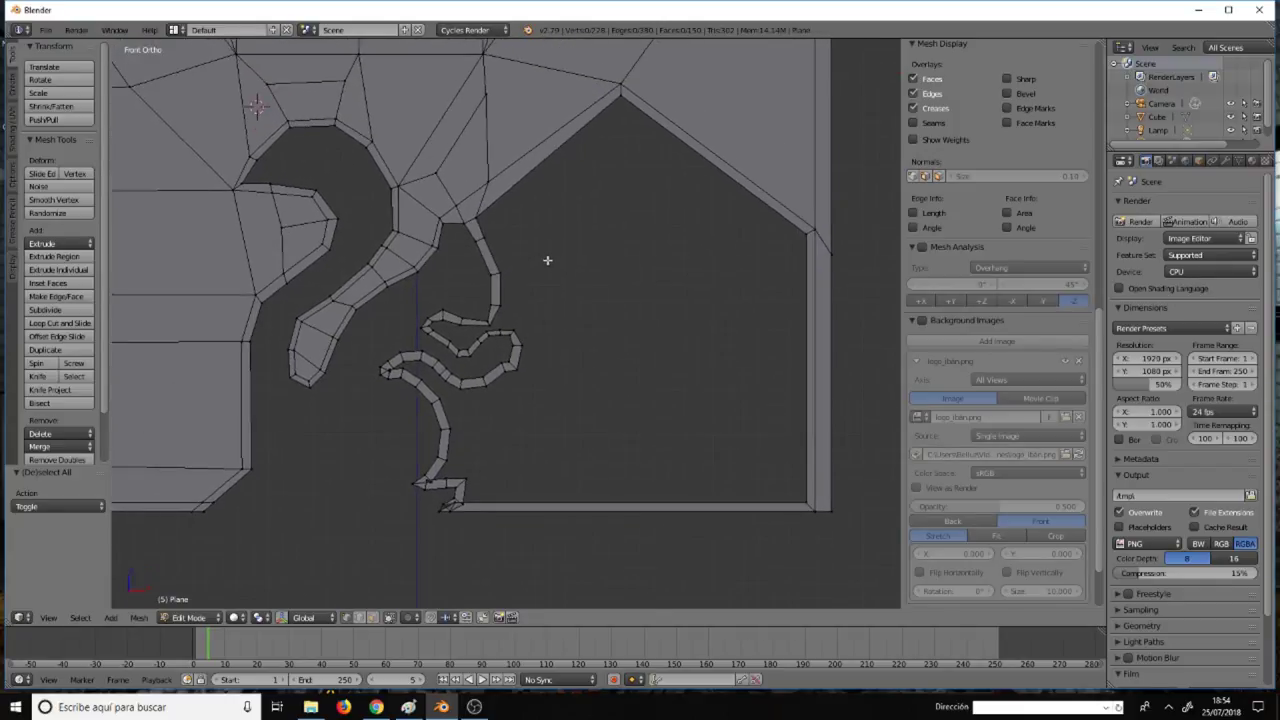
pyautogui.scroll(1, 547, 260)
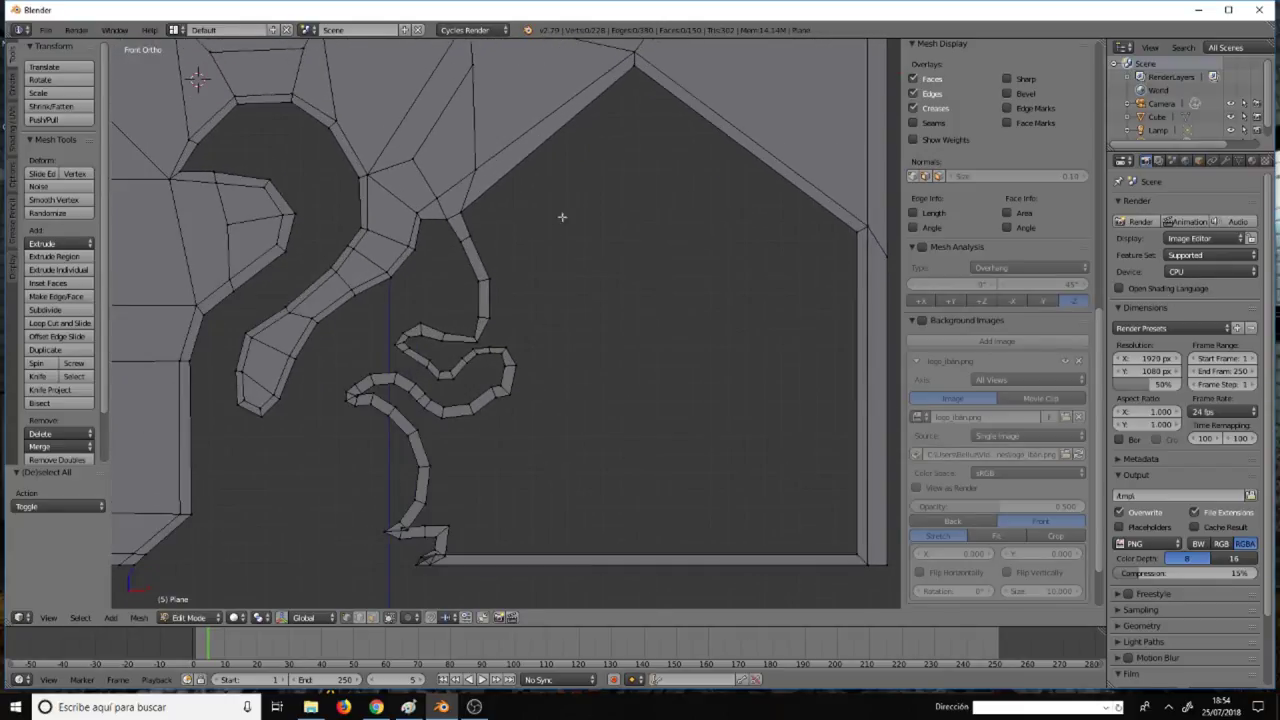
pyautogui.rightClick(462, 213)
pyautogui.press('g')
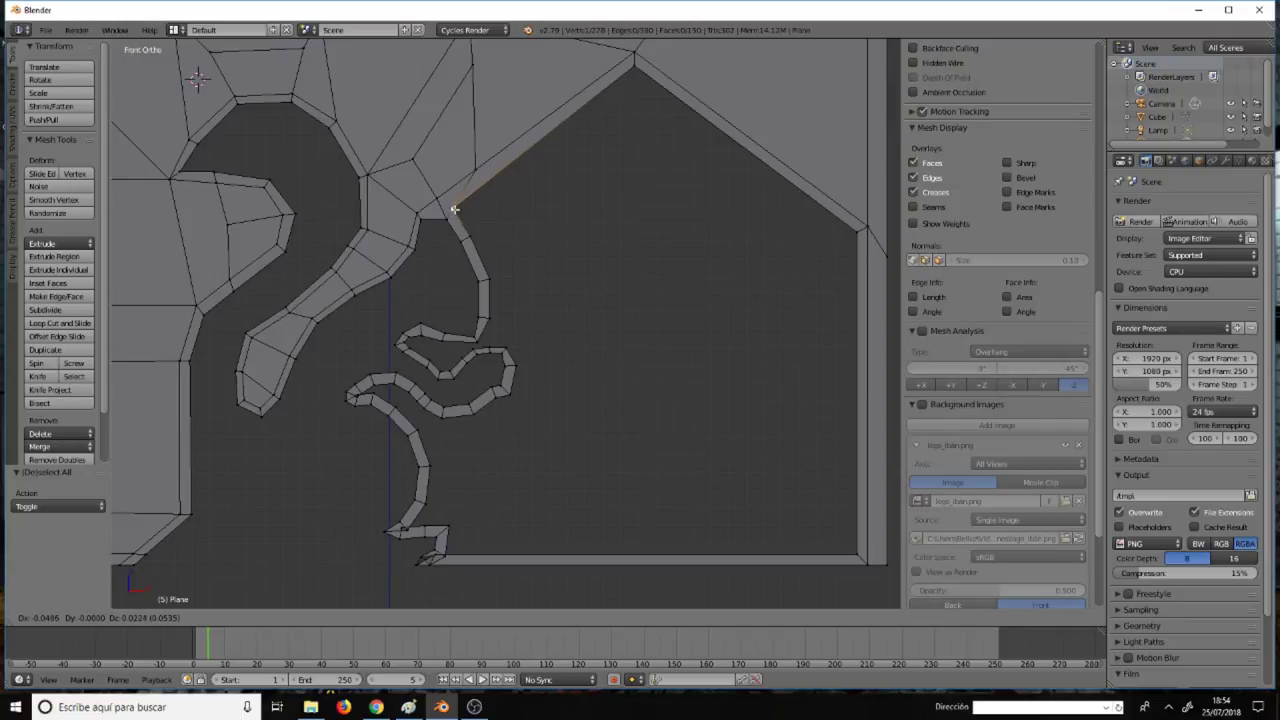
pyautogui.click(452, 209)
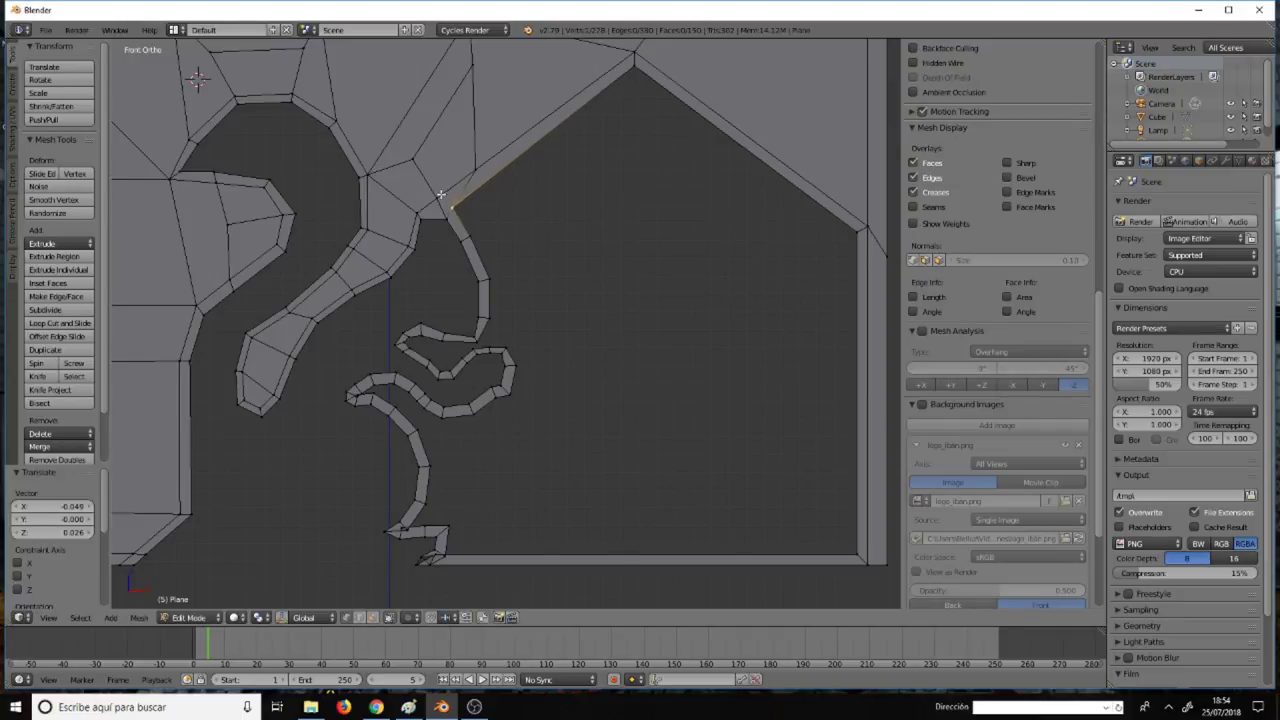
pyautogui.rightClick(440, 195)
pyautogui.keyDown('shift'); pyautogui.rightClick(452, 207); pyautogui.keyUp('shift')
pyautogui.hotkey('alt', 'm')
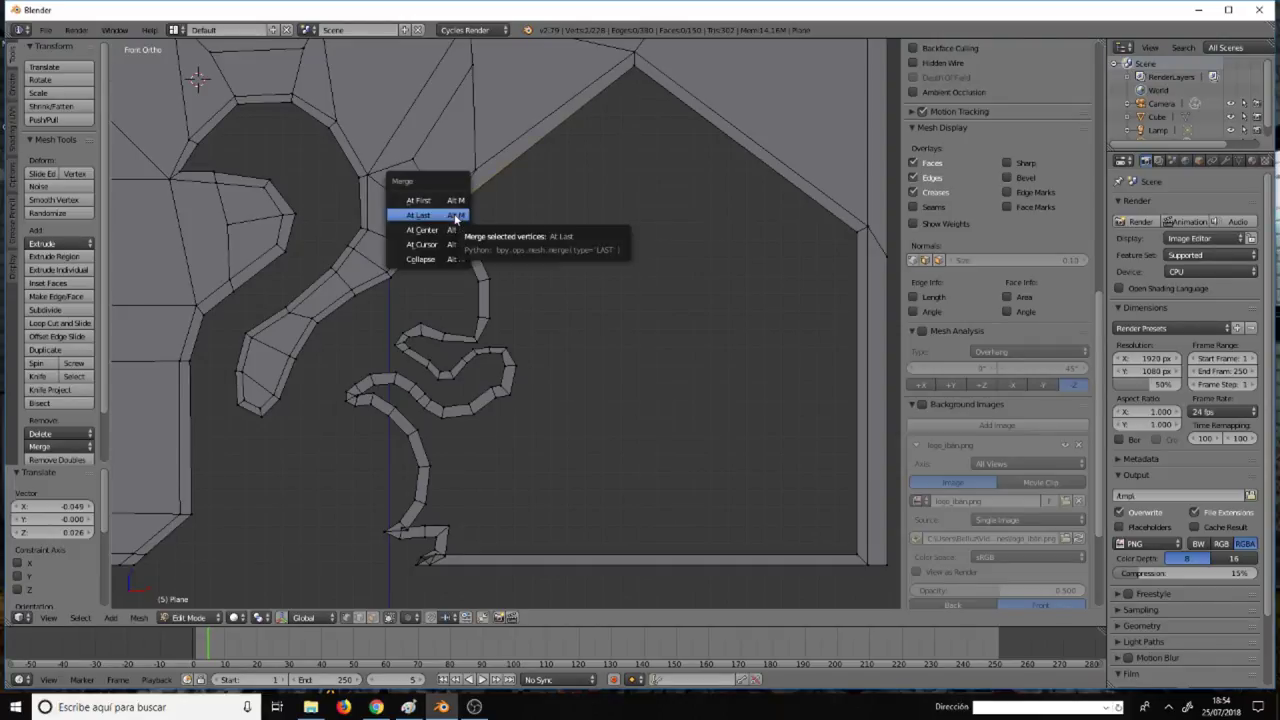
pyautogui.click(453, 212)
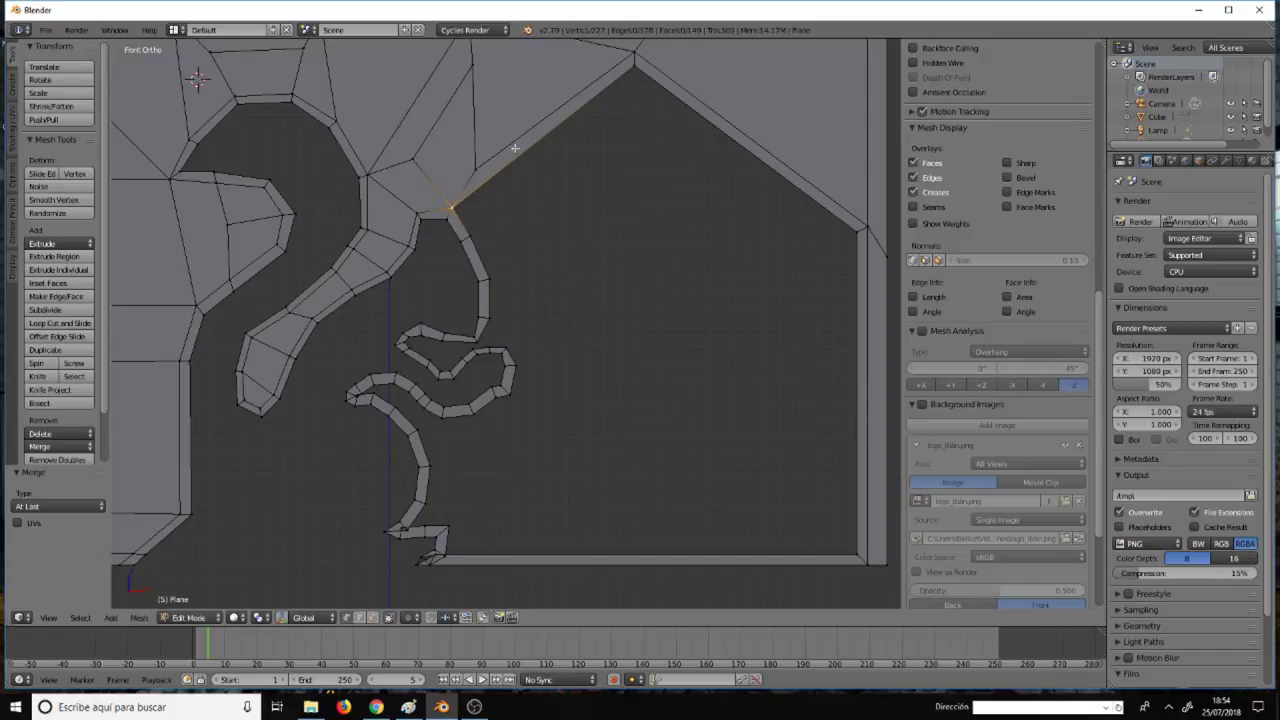
# Extrude a new vertex from the corner vertex and place it along the squiggle strand.
pyautogui.scroll(-1, 521, 125)
pyautogui.scroll(-1, 521, 125)
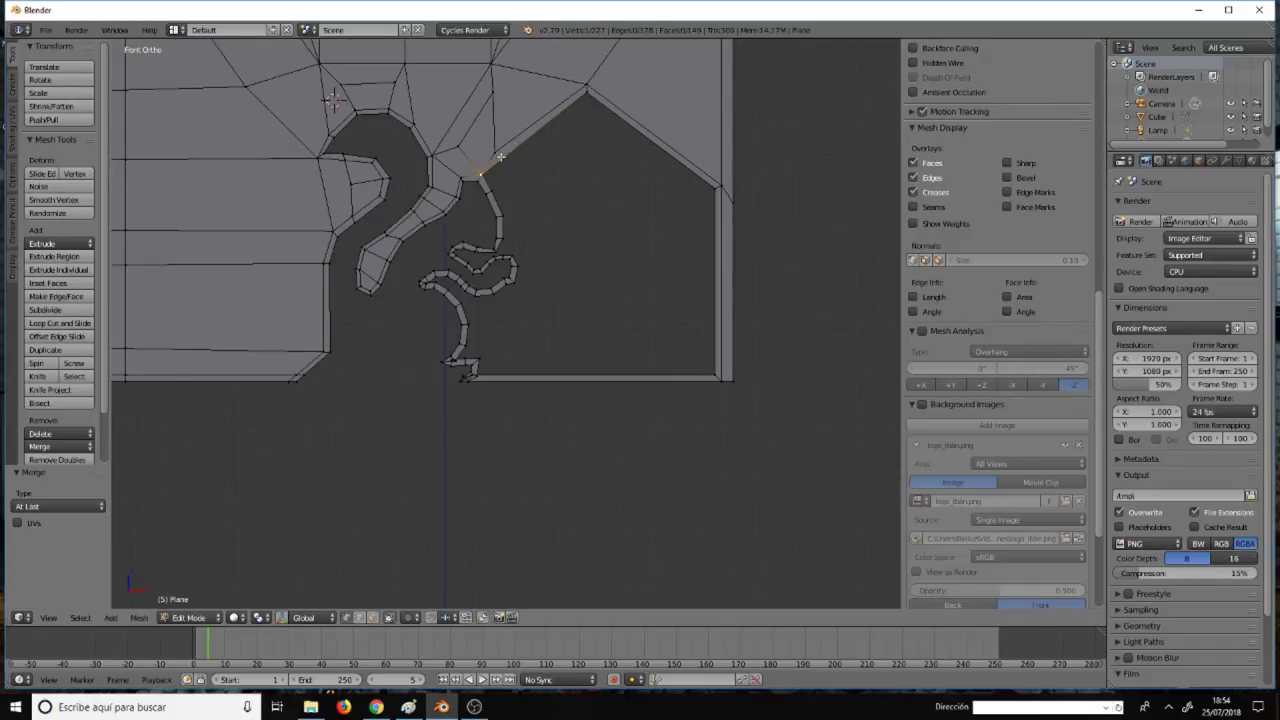
pyautogui.keyDown('ctrl'); pyautogui.click(495, 98); pyautogui.keyUp('ctrl')
pyautogui.press('g')
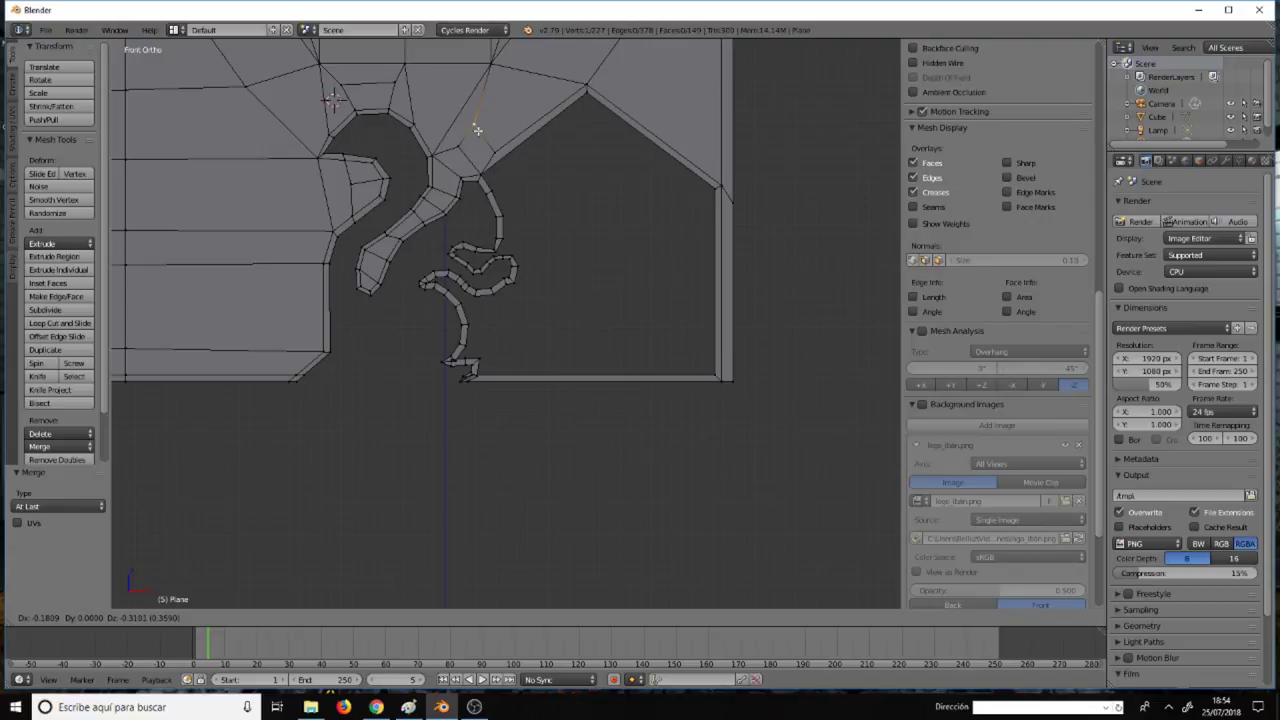
pyautogui.click(477, 130)
# Connect the vertices where the two strands meet with a new edge (379 edges).
pyautogui.scroll(3, 528, 196)
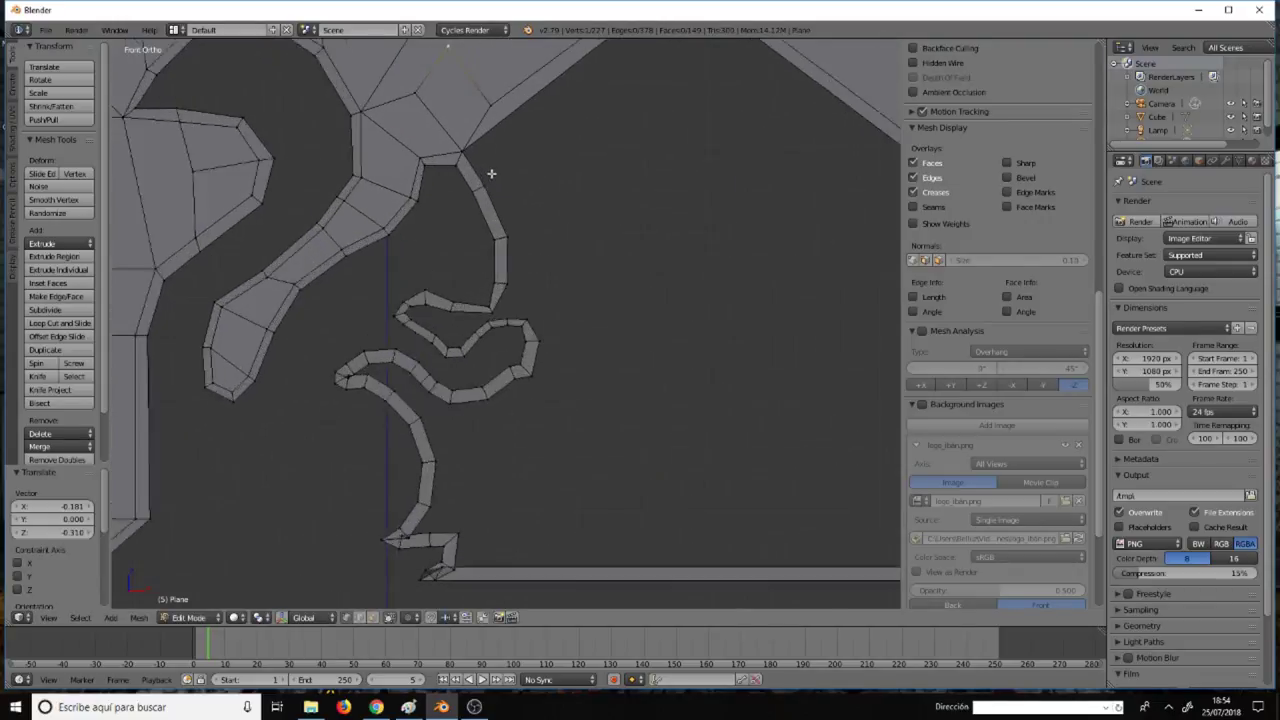
pyautogui.scroll(2, 491, 171)
pyautogui.scroll(-4, 487, 155)
pyautogui.scroll(1, 486, 143)
pyautogui.scroll(1, 491, 163)
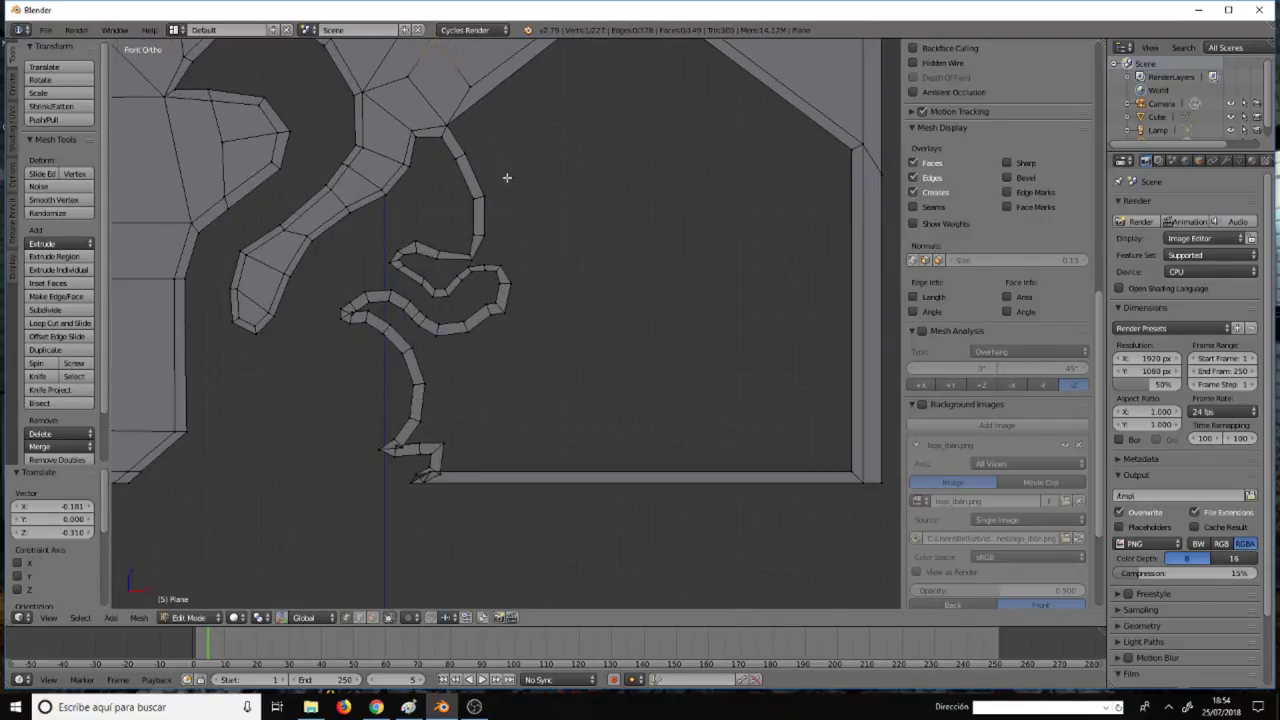
pyautogui.scroll(1, 500, 180)
pyautogui.scroll(1, 506, 178)
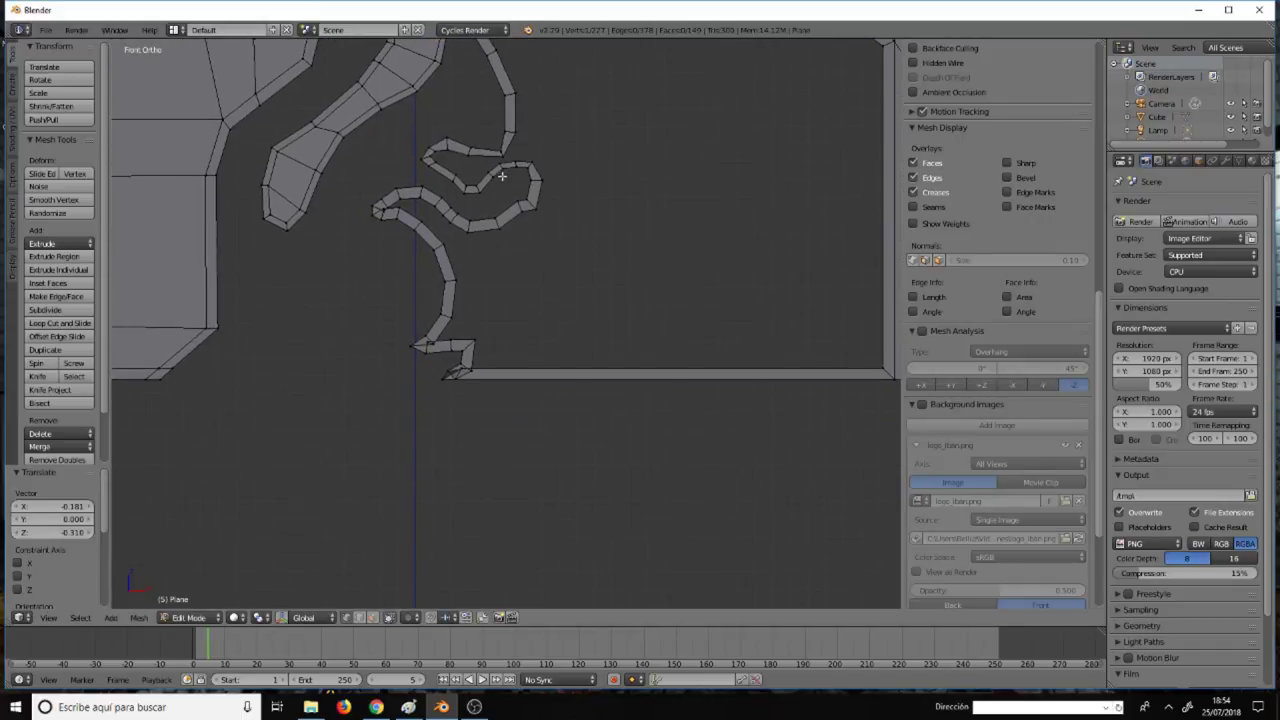
pyautogui.scroll(1, 495, 165)
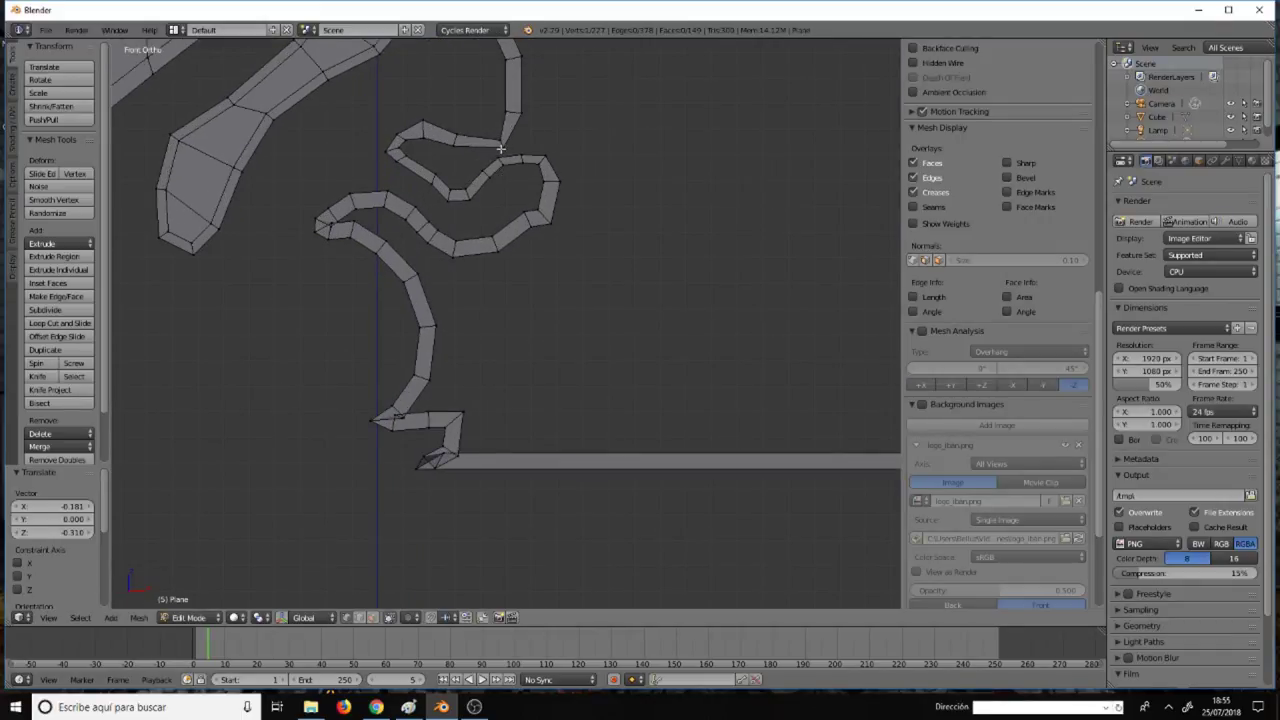
pyautogui.rightClick(500, 148)
pyautogui.press('f')
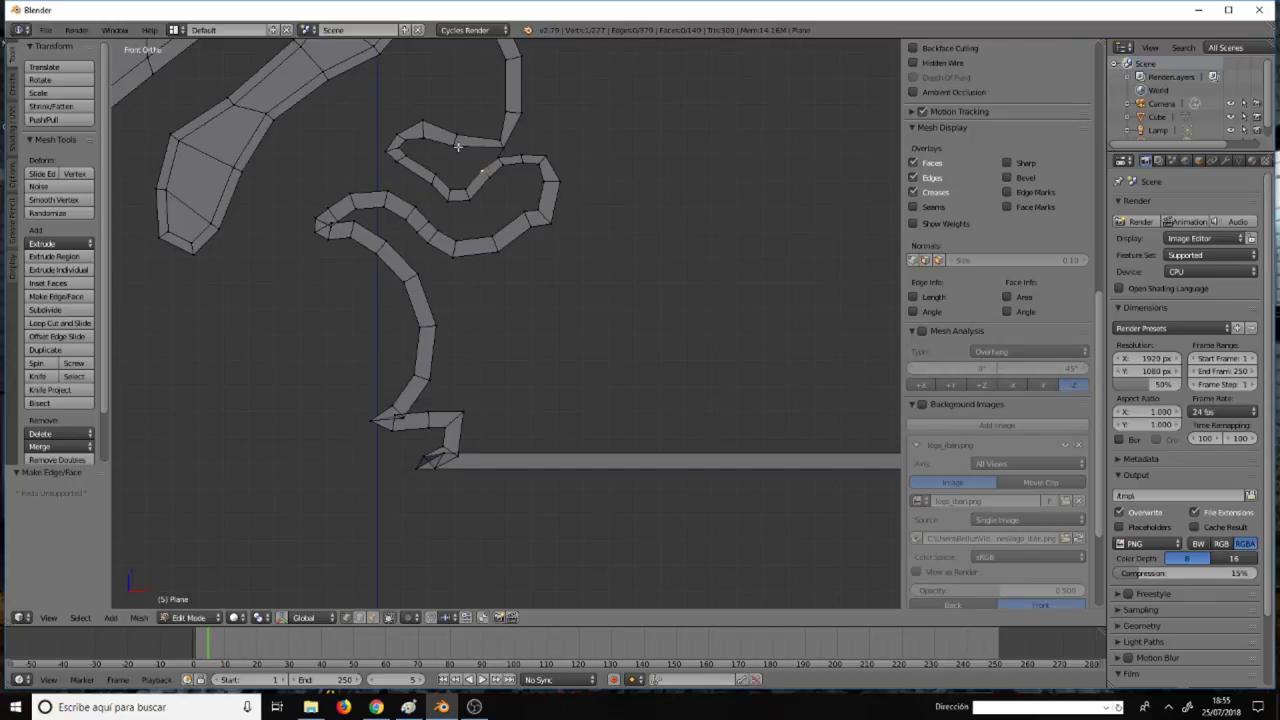
# Add a loop cut across the squiggle's upper loop.
pyautogui.hotkey('ctrl', 'r')
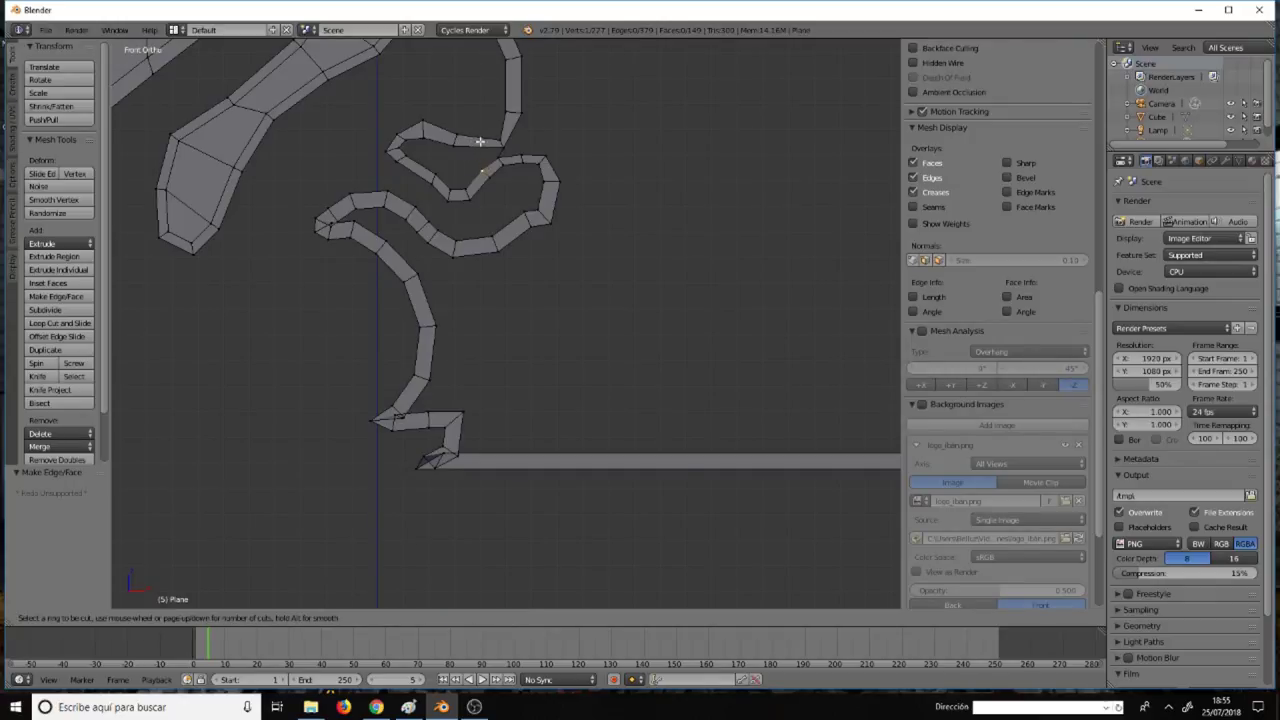
pyautogui.click(479, 142)
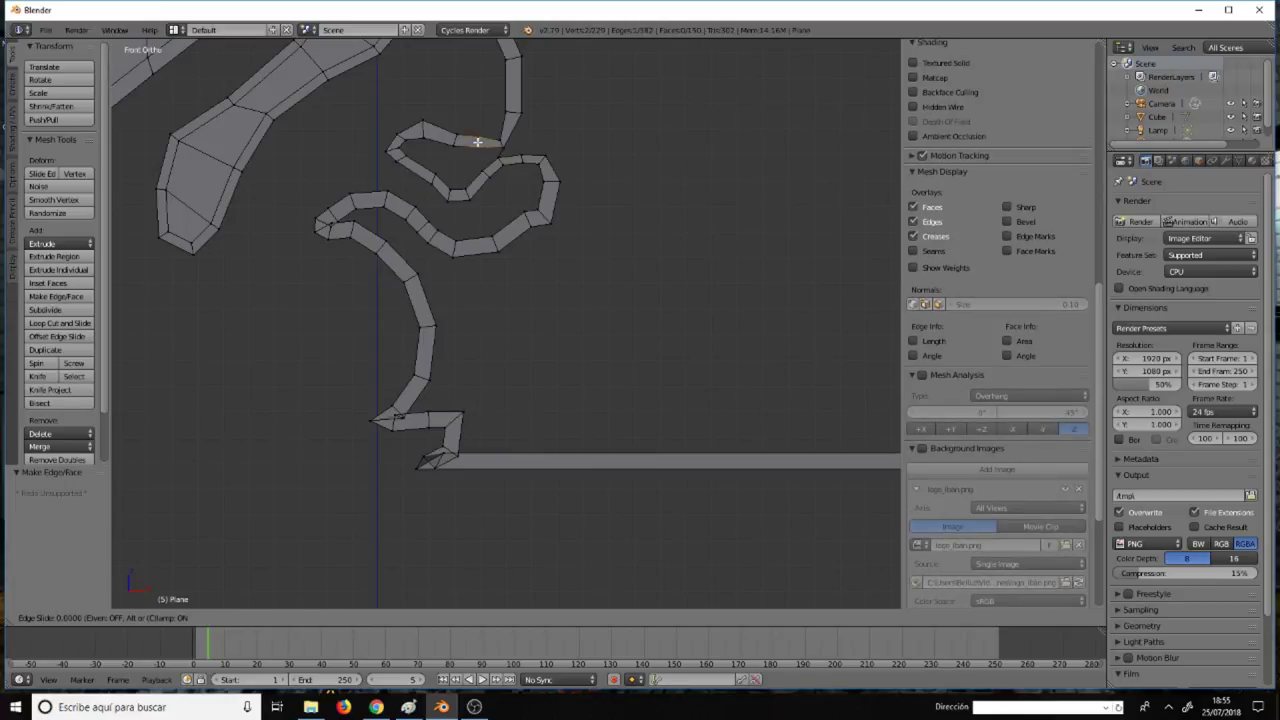
pyautogui.click(478, 142)
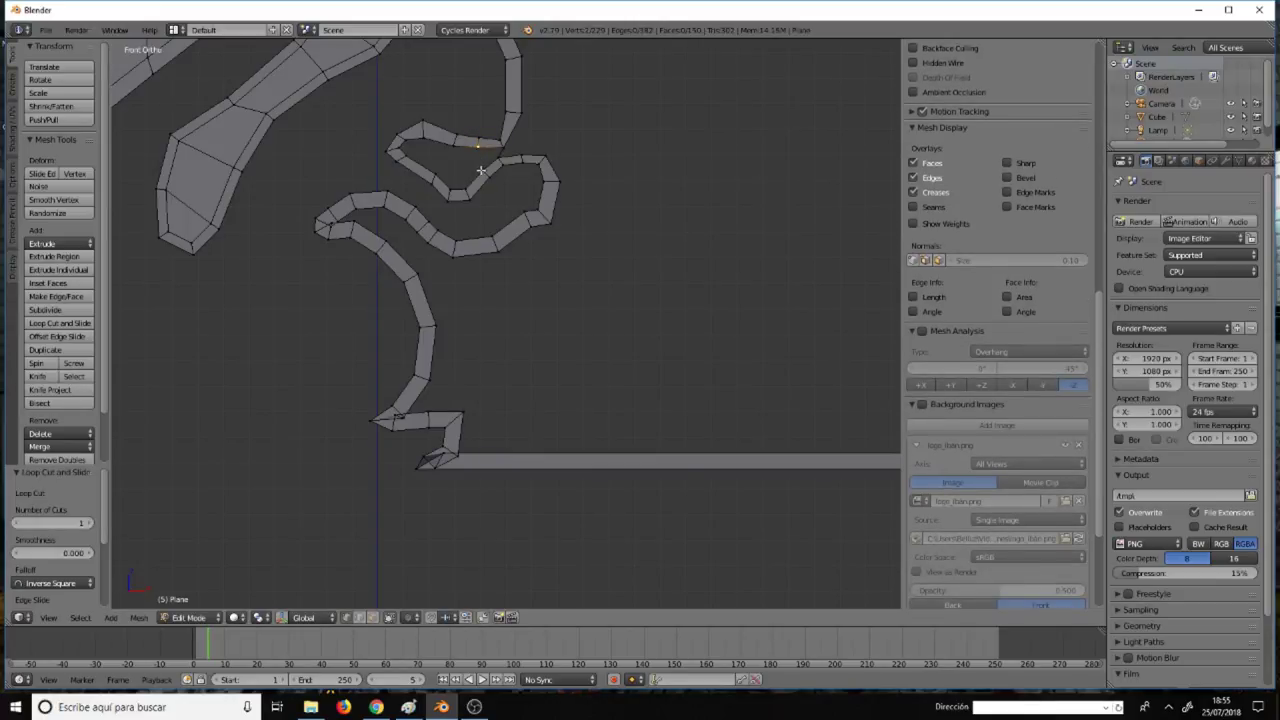
# Fill the gap inside the upper loop with new faces, selecting each bordering edge path.
pyautogui.keyDown('ctrl'); pyautogui.click(483, 150); pyautogui.keyUp('ctrl')
pyautogui.press('f')
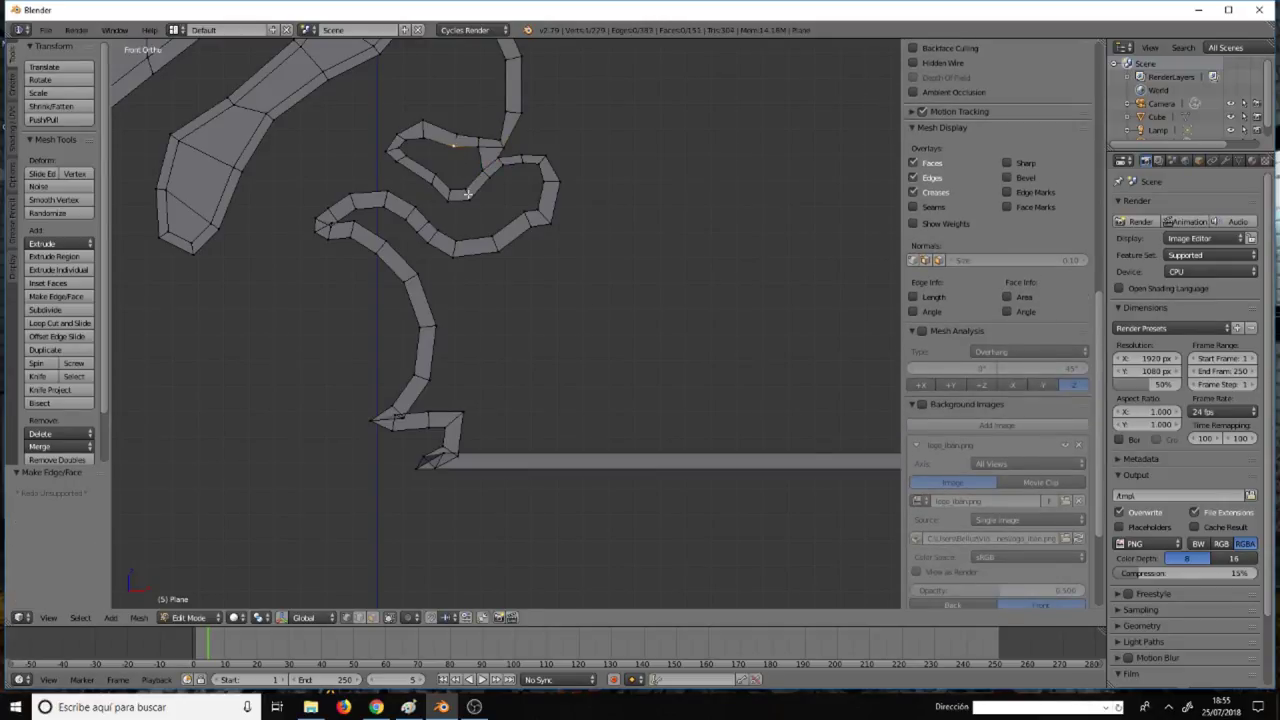
pyautogui.keyDown('ctrl'); pyautogui.click(467, 186); pyautogui.keyUp('ctrl')
pyautogui.press('f')
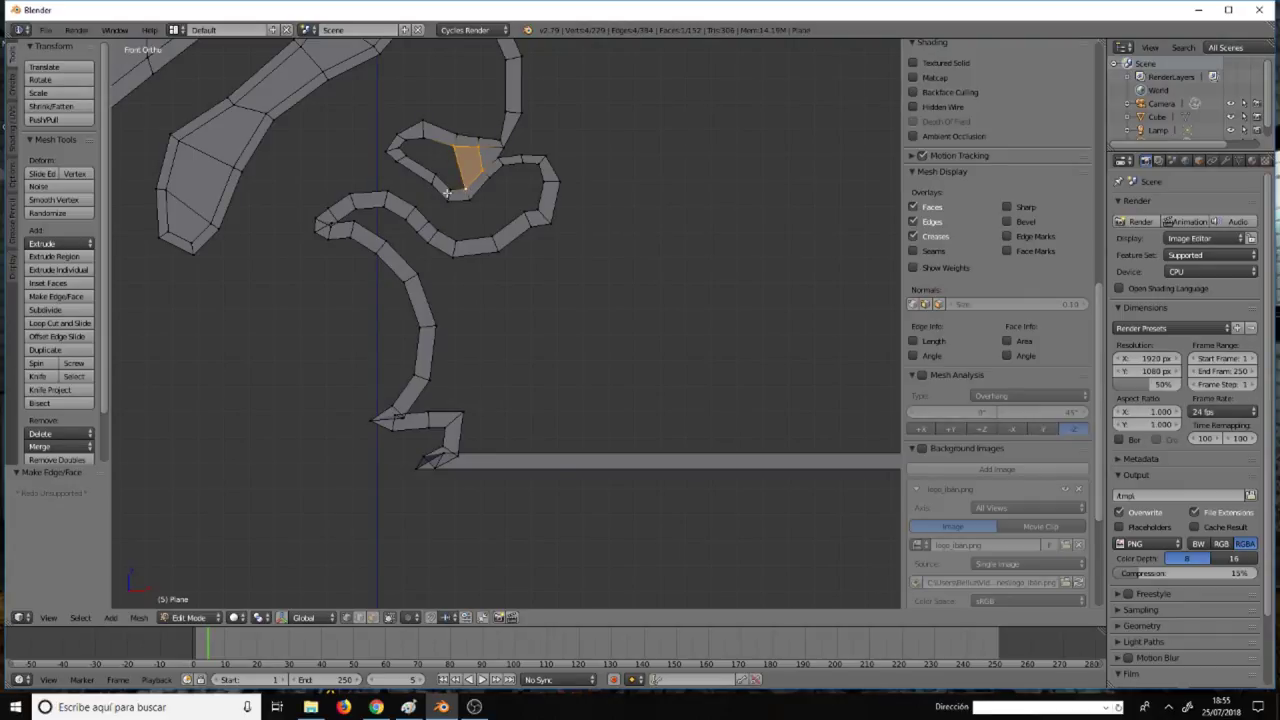
pyautogui.press('a')
pyautogui.keyDown('ctrl'); pyautogui.rightClick(456, 146); pyautogui.keyUp('ctrl')
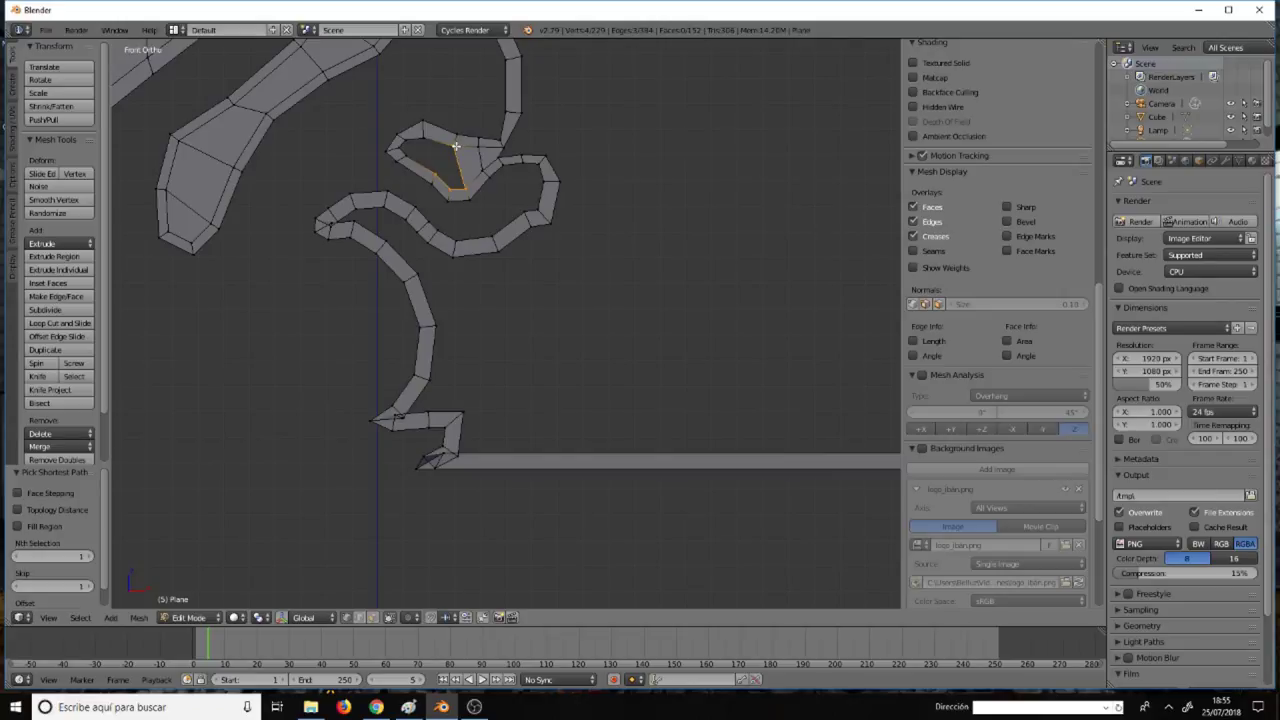
pyautogui.press('f')
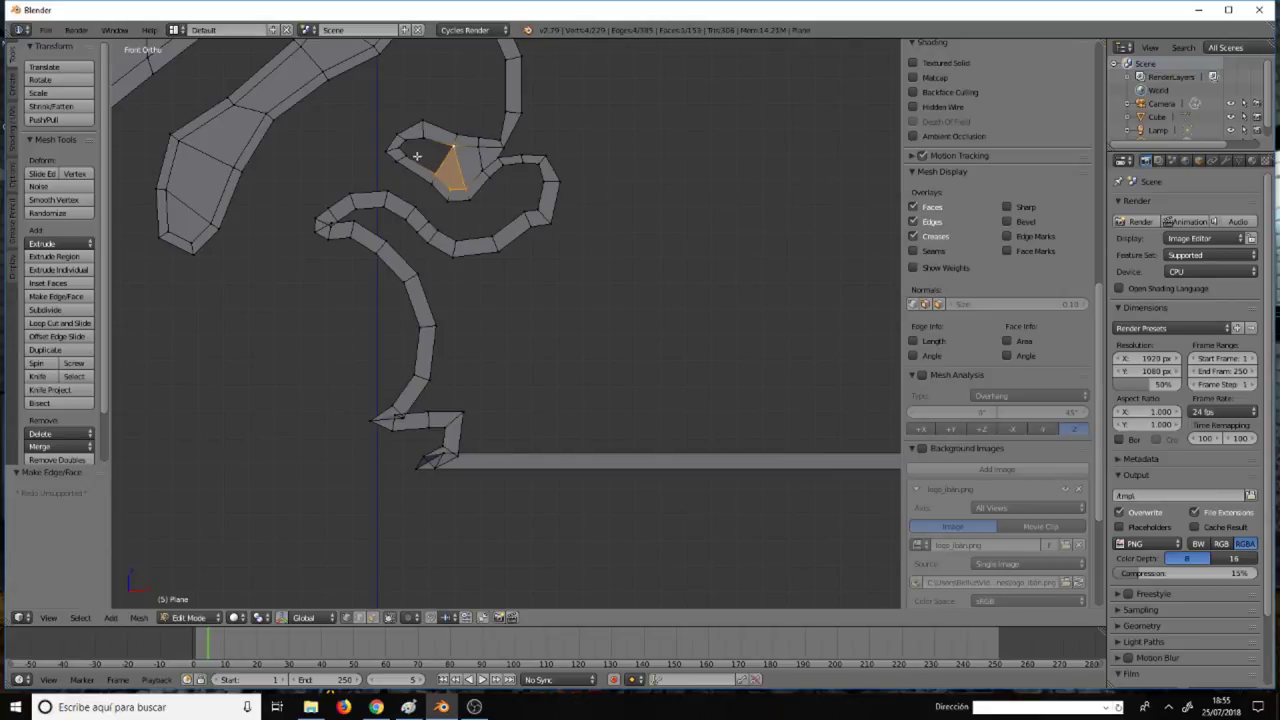
pyautogui.rightClick(410, 155)
pyautogui.keyDown('ctrl'); pyautogui.rightClick(425, 133); pyautogui.keyUp('ctrl')
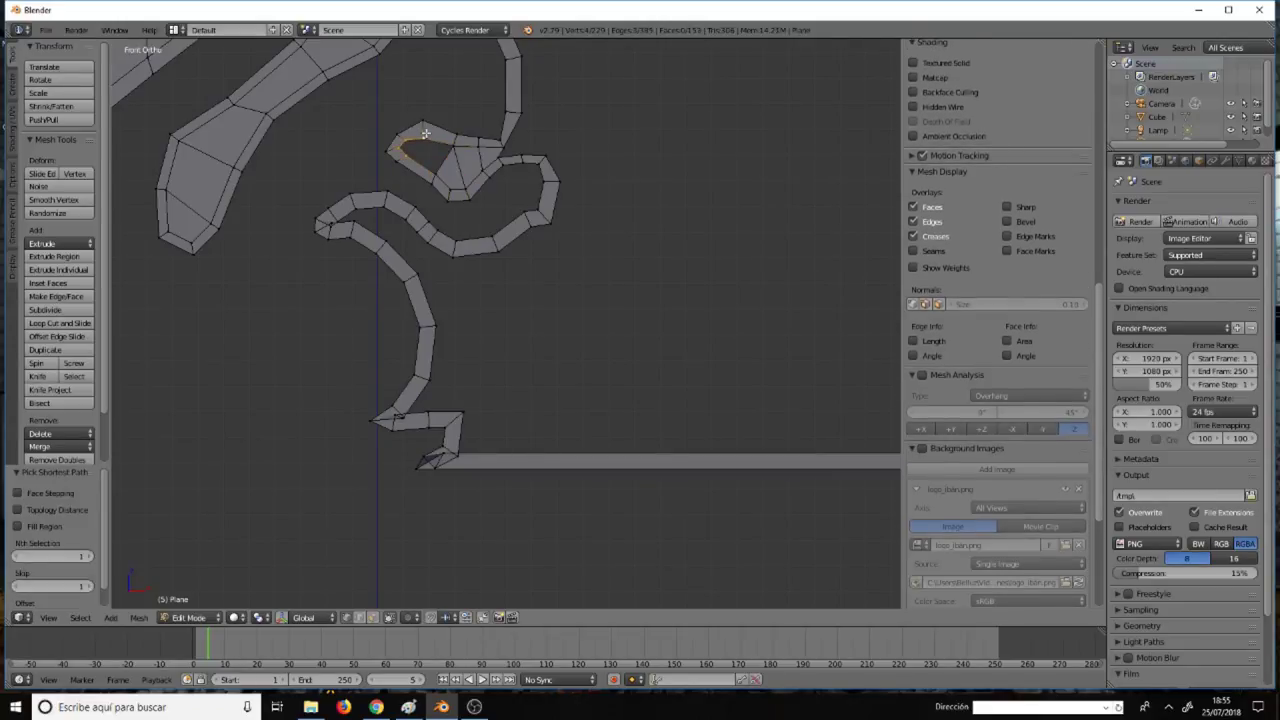
pyautogui.press('f')
pyautogui.rightClick(410, 152)
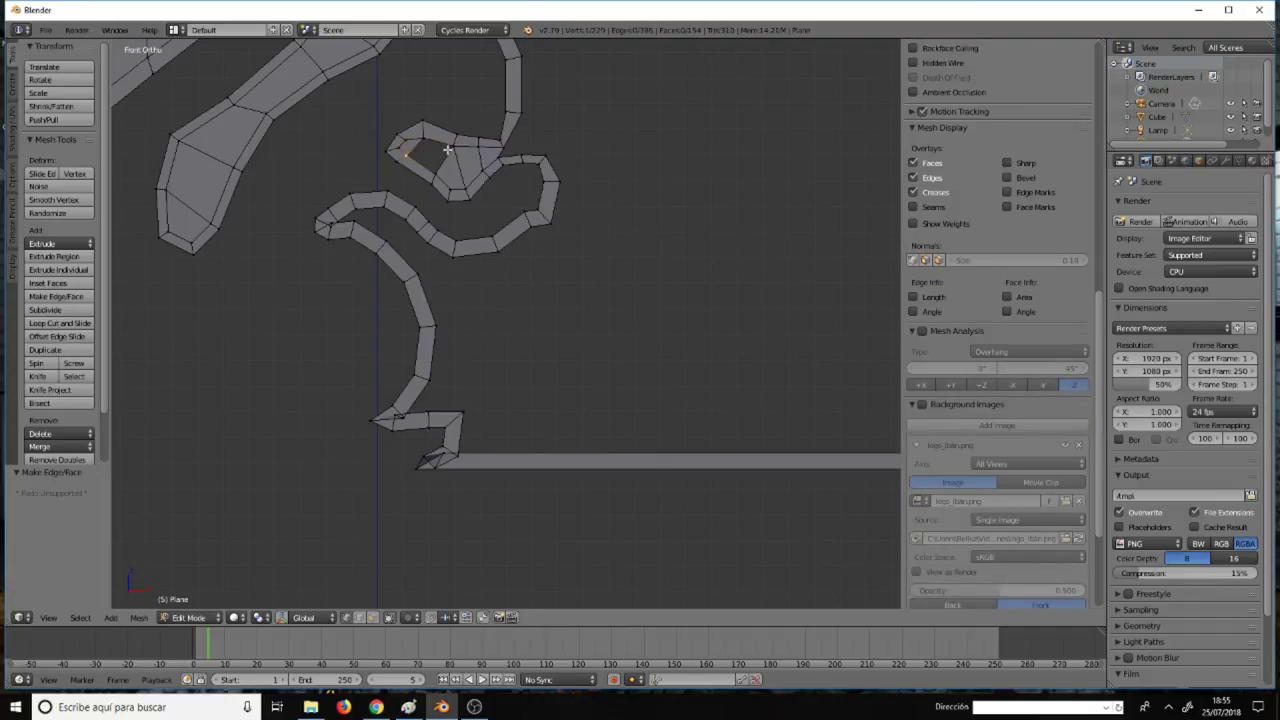
pyautogui.keyDown('ctrl'); pyautogui.rightClick(450, 148); pyautogui.keyUp('ctrl')
pyautogui.keyDown('ctrl'); pyautogui.keyDown('shift'); pyautogui.rightClick(437, 172); pyautogui.keyUp('shift'); pyautogui.keyUp('ctrl')
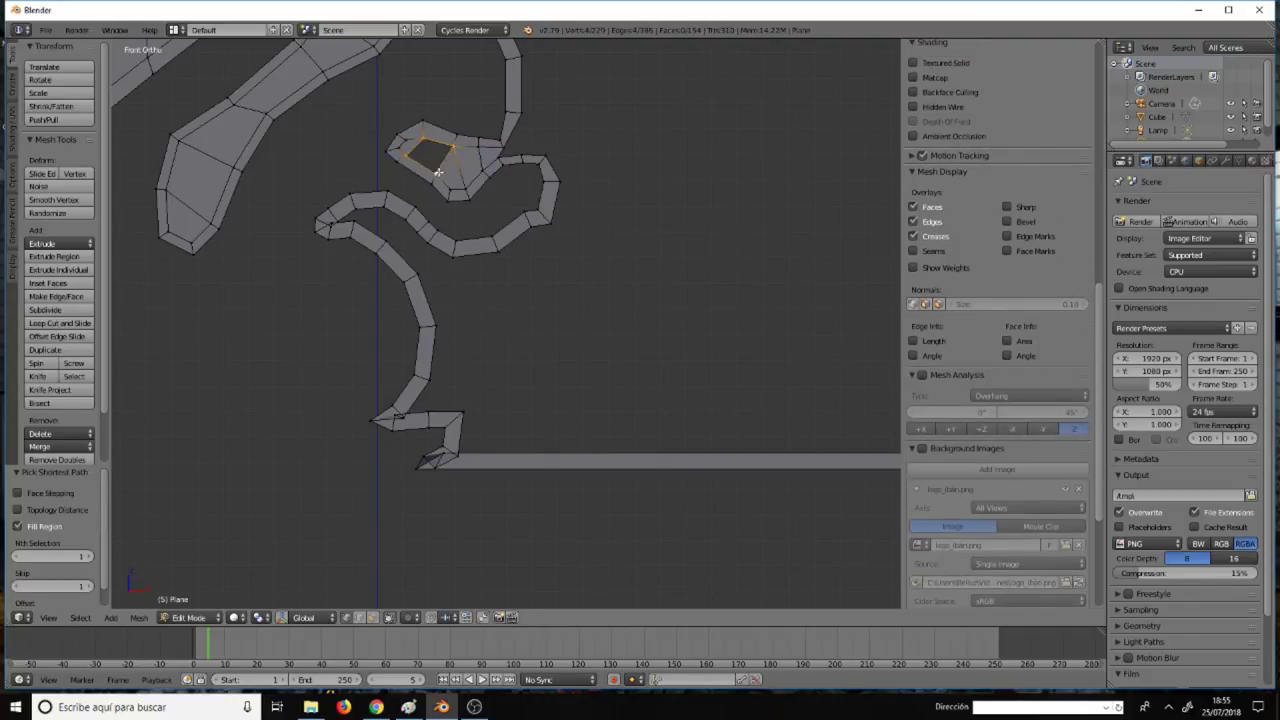
# Fill the last gap in the upper loop with a face and deselect everything.
pyautogui.press('f')
pyautogui.press('a')
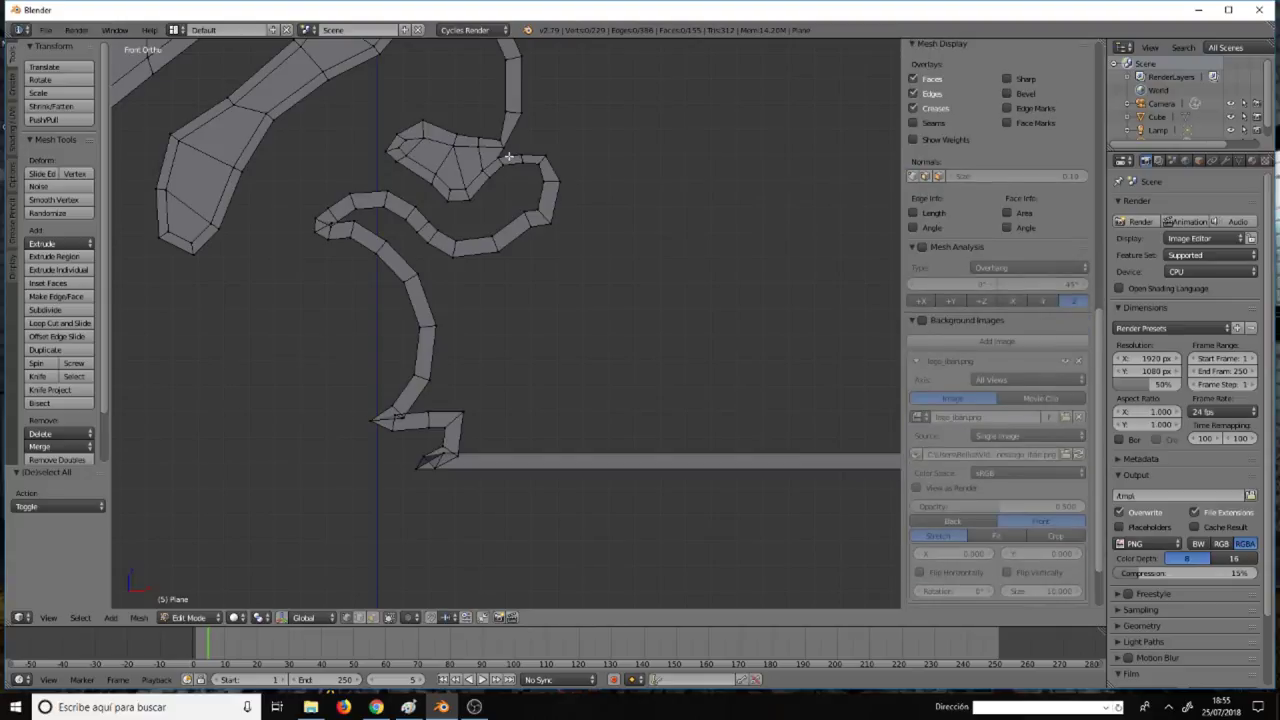
pyautogui.scroll(2, 500, 160)
pyautogui.scroll(2, 506, 171)
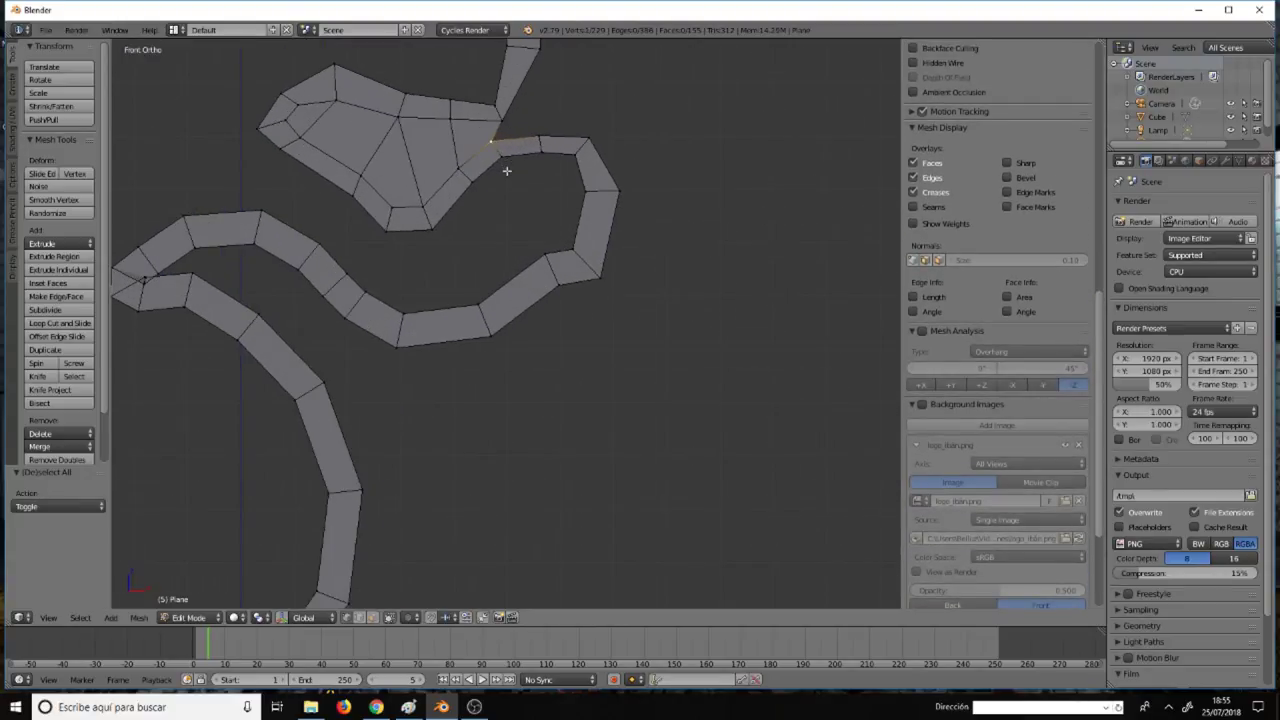
# Shift the junction vertex X 0.025, Z 0.009, then stop the OBS screen recording.
pyautogui.press('g')
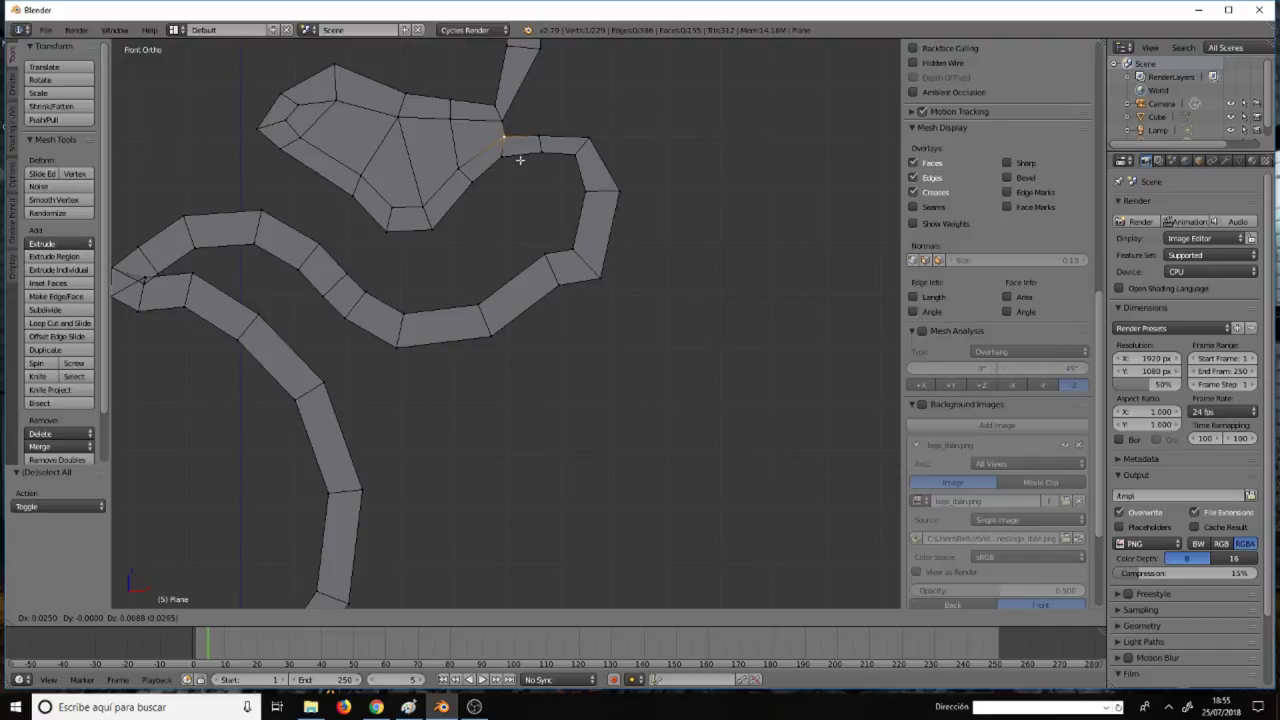
pyautogui.click(519, 160)
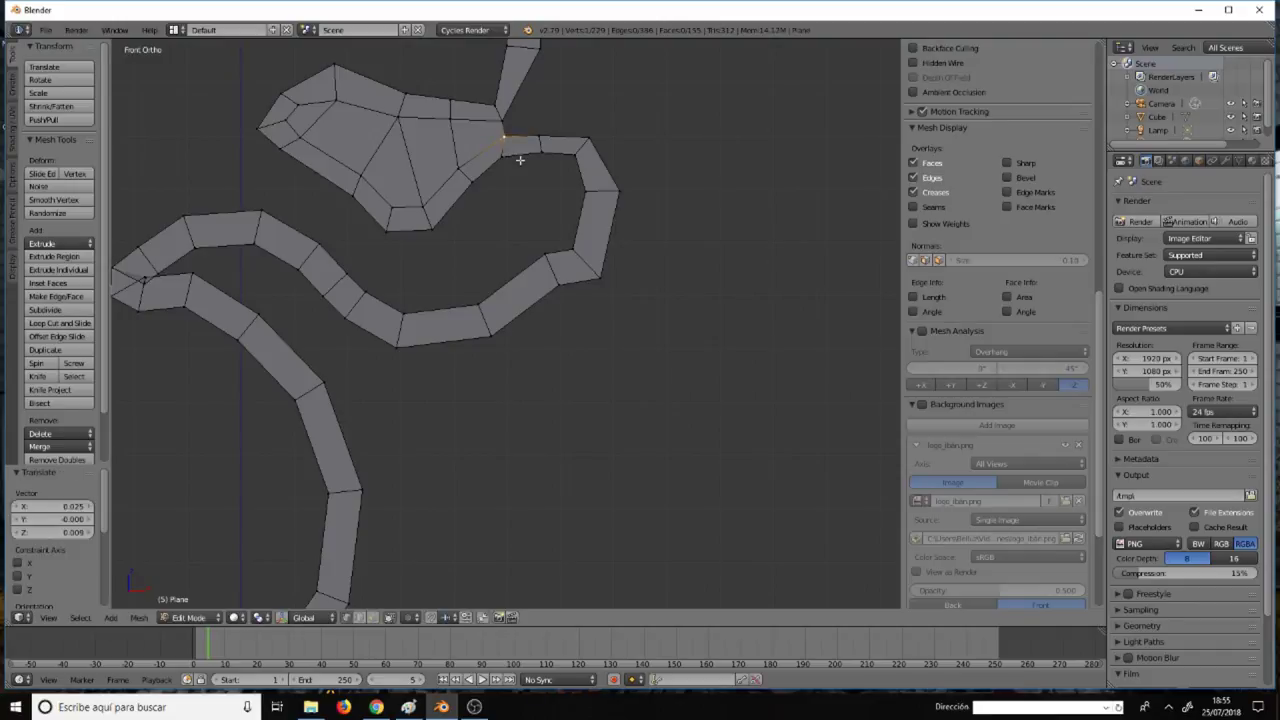
pyautogui.click(474, 707)
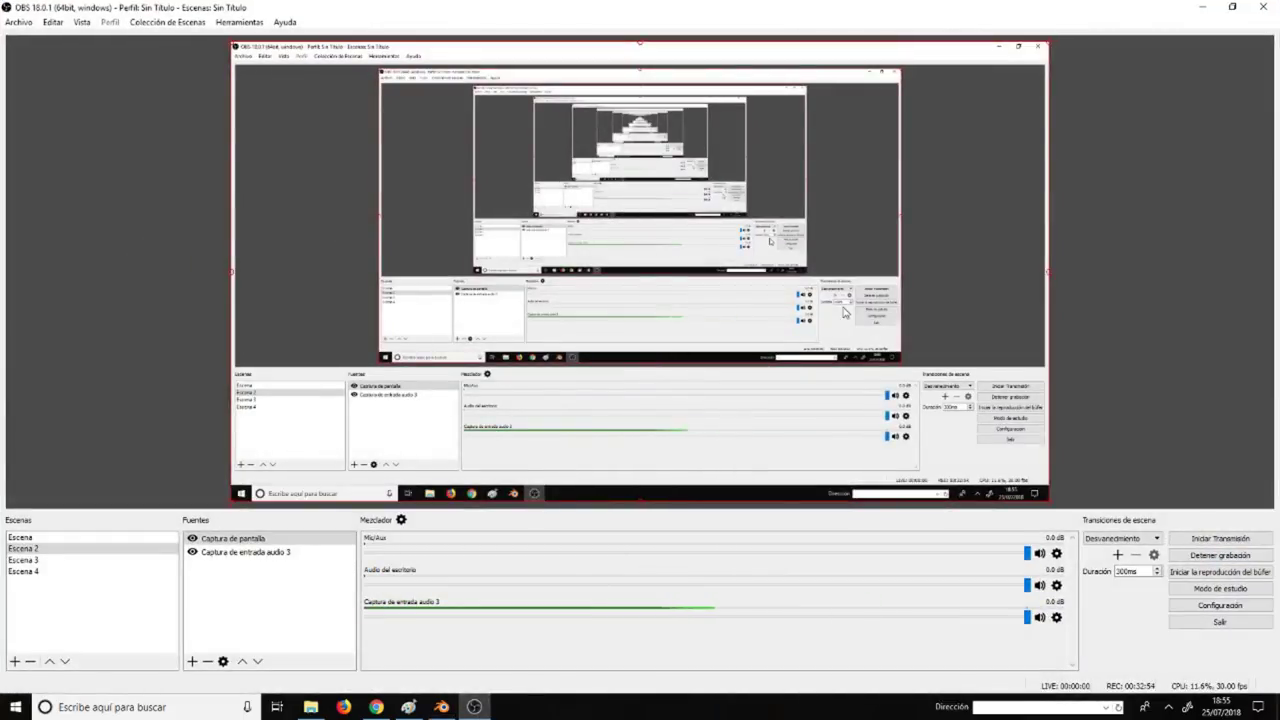
pyautogui.click(1220, 555)
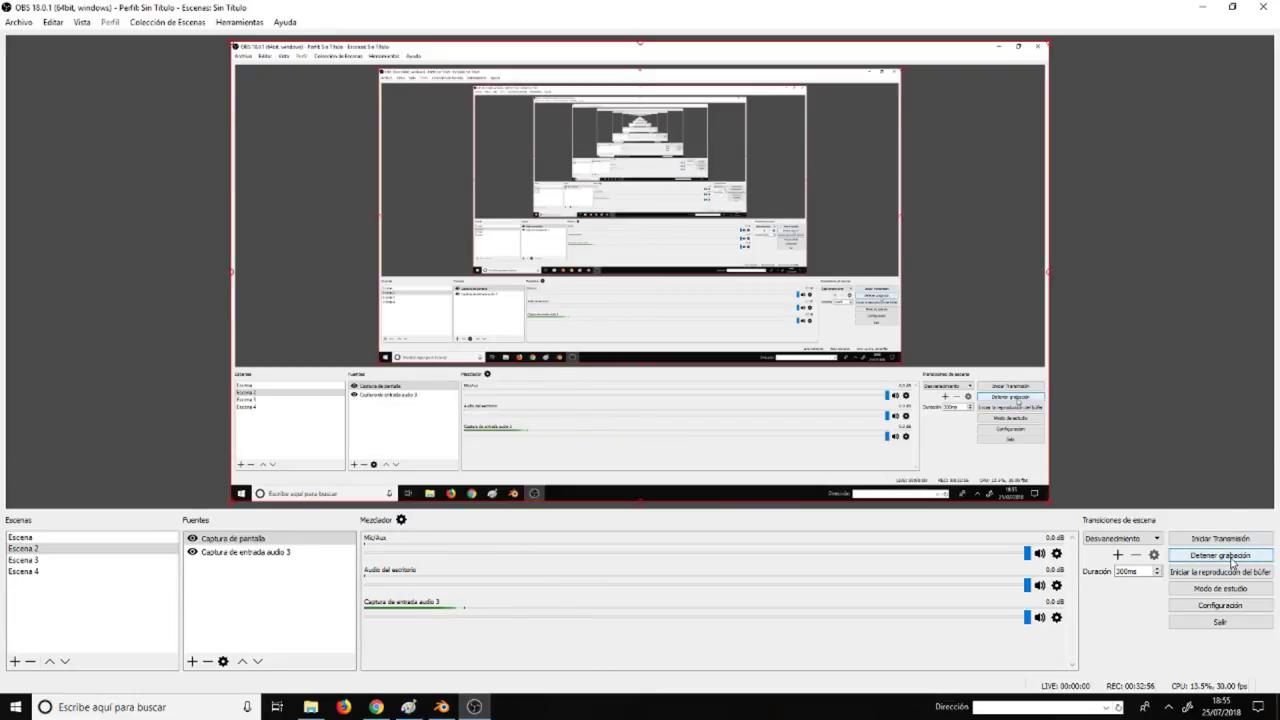